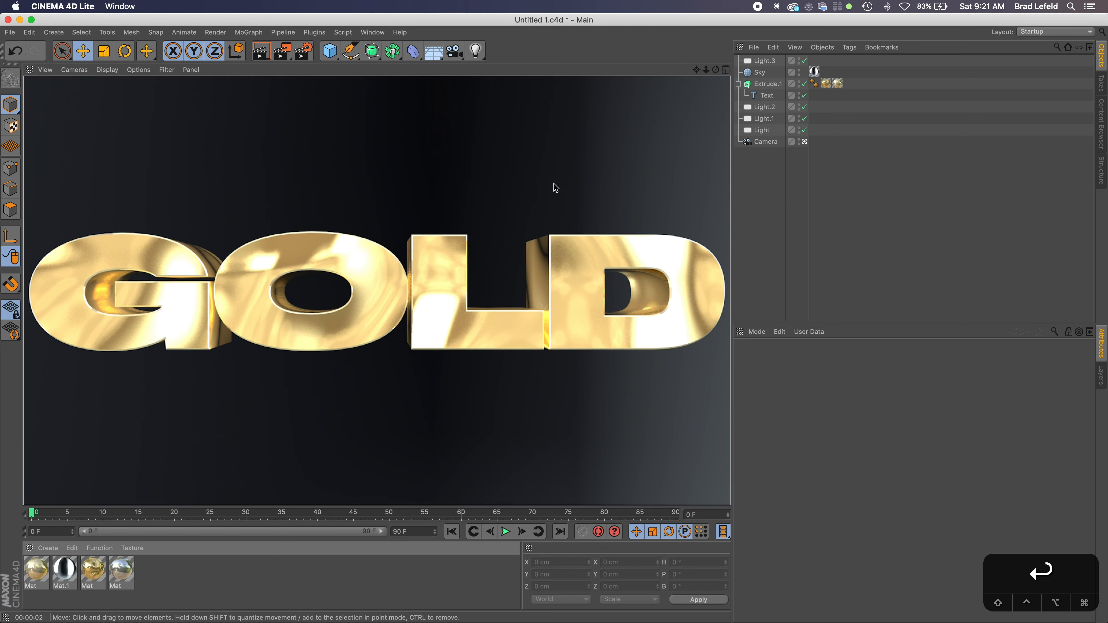
Step: Quit Cinema 4D without saving the project changes and switch to After Effects
{"action": "key", "text": "super+q"}
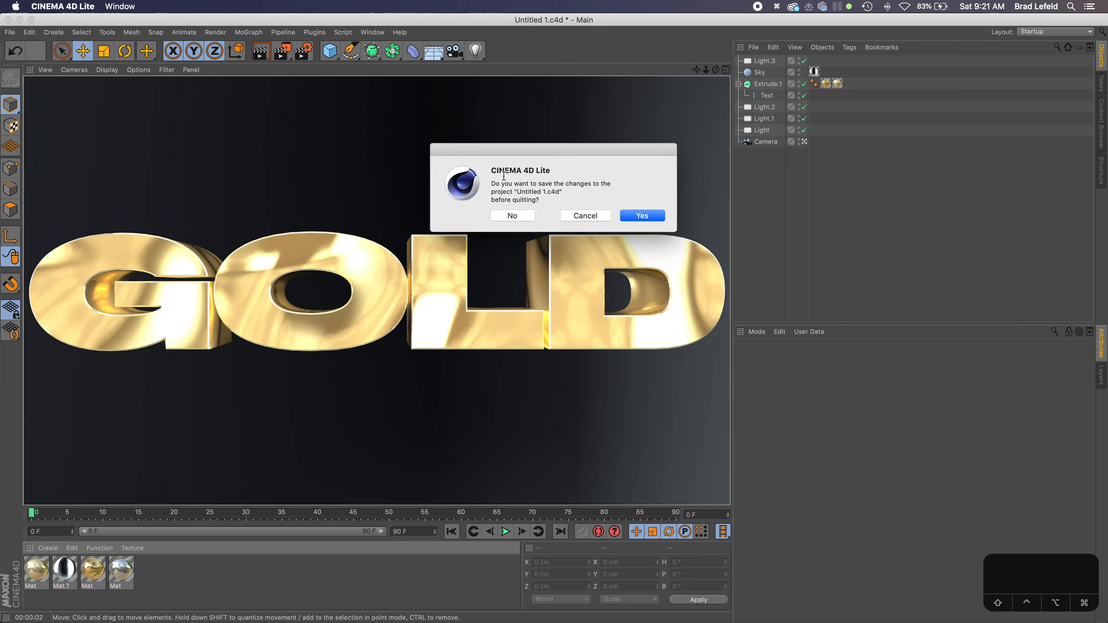
{"action": "left_click", "coordinate": [519, 216]}
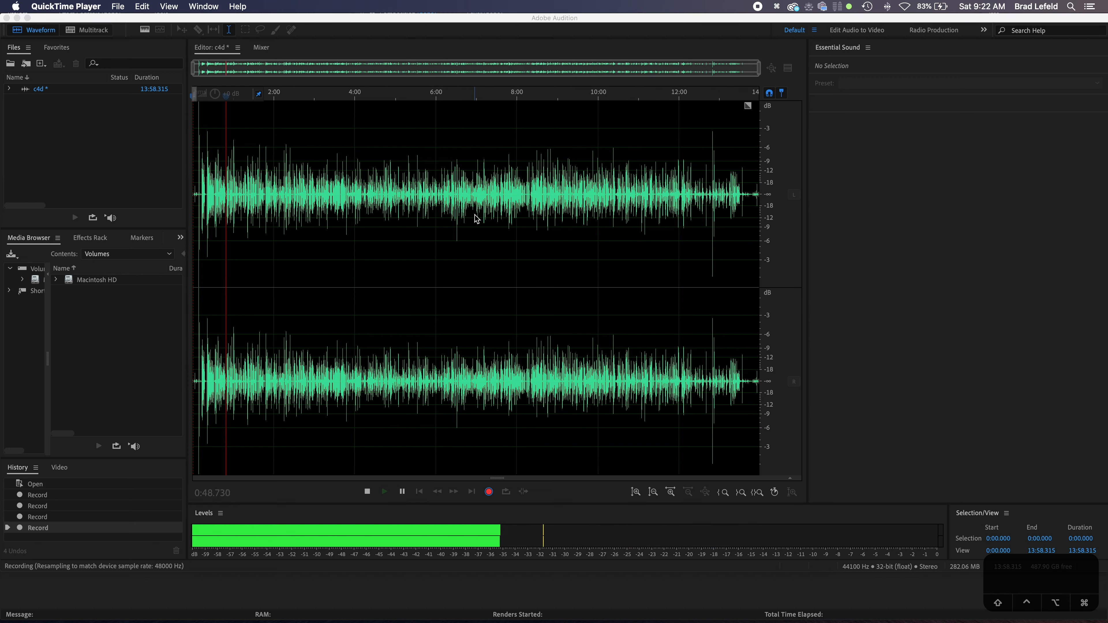
{"action": "key", "text": "super+Tab"}
{"action": "key", "text": "super+Tab"}
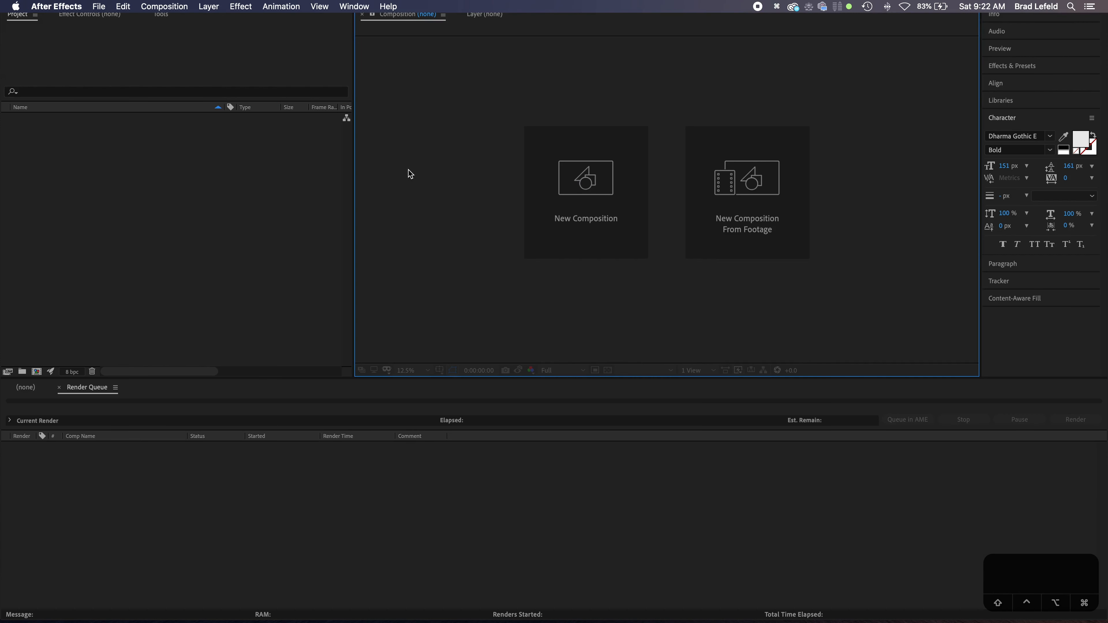
{"action": "left_click", "coordinate": [103, 30]}
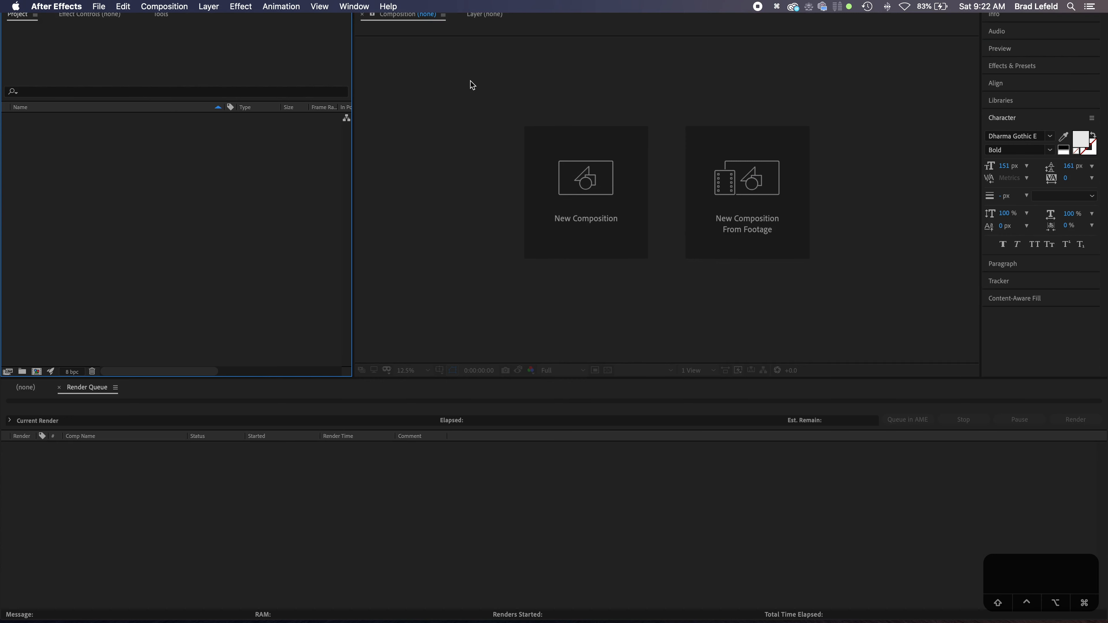
Step: Create a new MAXON CINEMA 4D file named gold in Documents, replacing the existing Gold.c4d
{"action": "left_click", "coordinate": [99, 6]}
{"action": "mouse_move", "coordinate": [106, 20]}
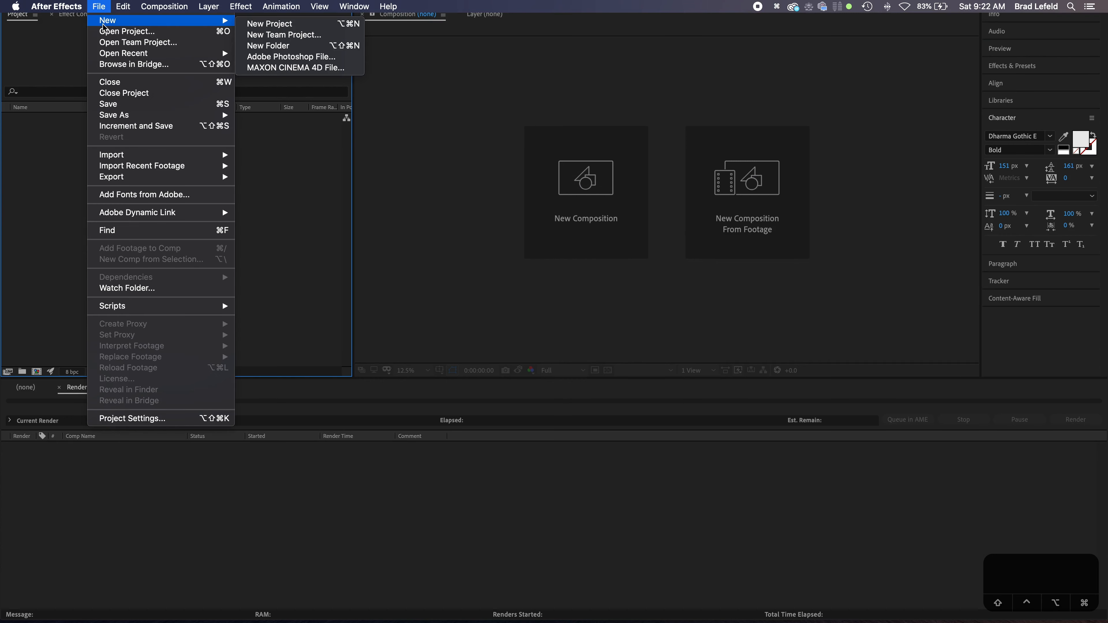
{"action": "left_click", "coordinate": [299, 69]}
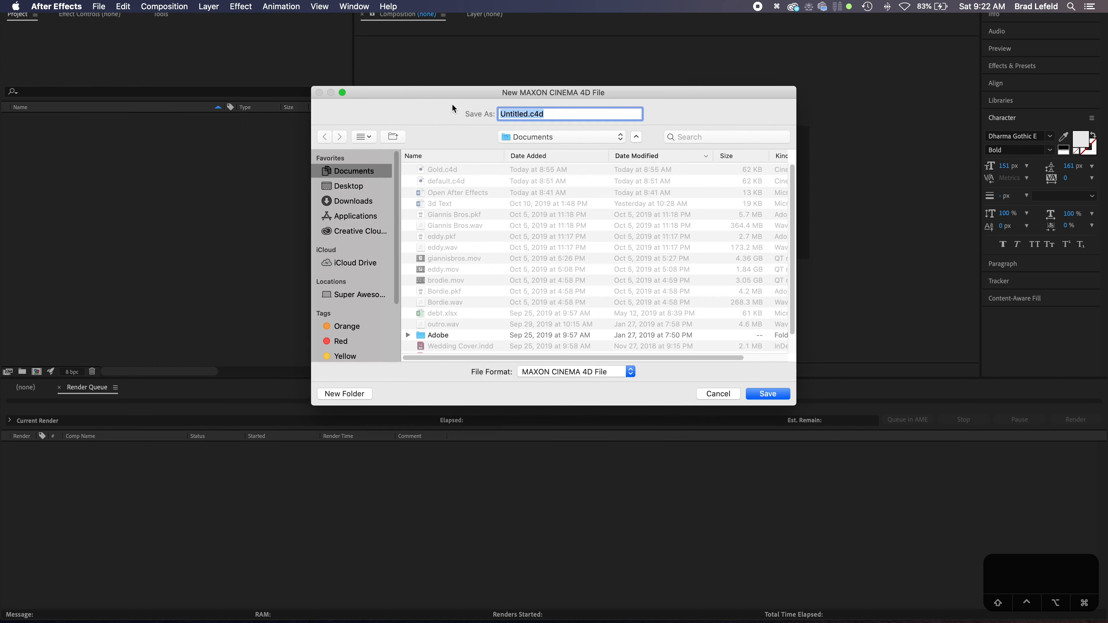
{"action": "type", "text": "gold"}
{"action": "key", "text": "Return"}
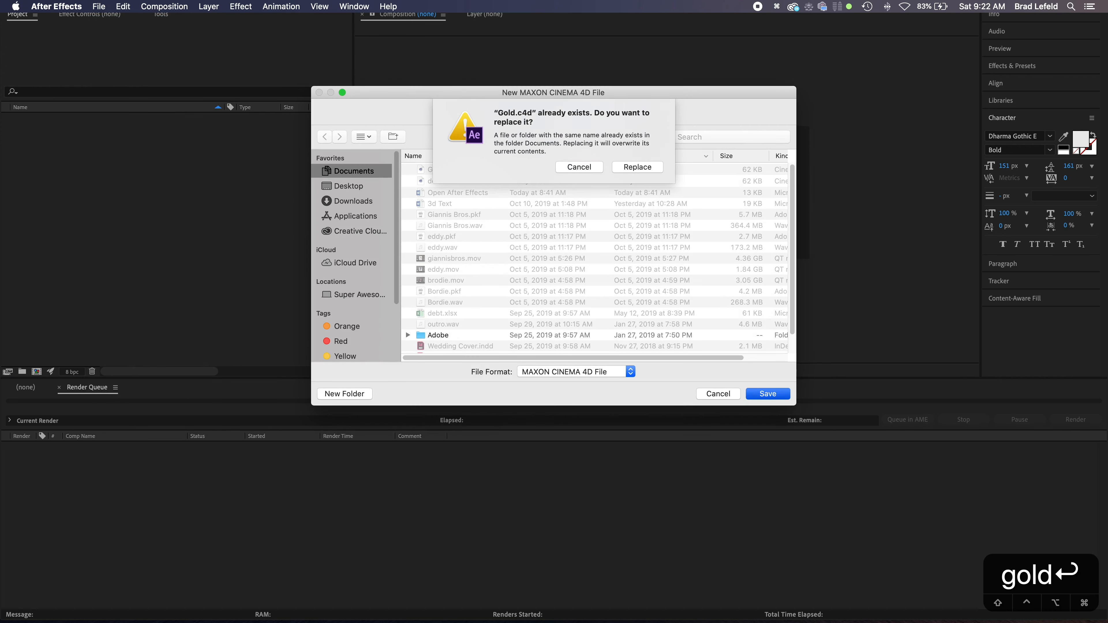
{"action": "left_click", "coordinate": [645, 167]}
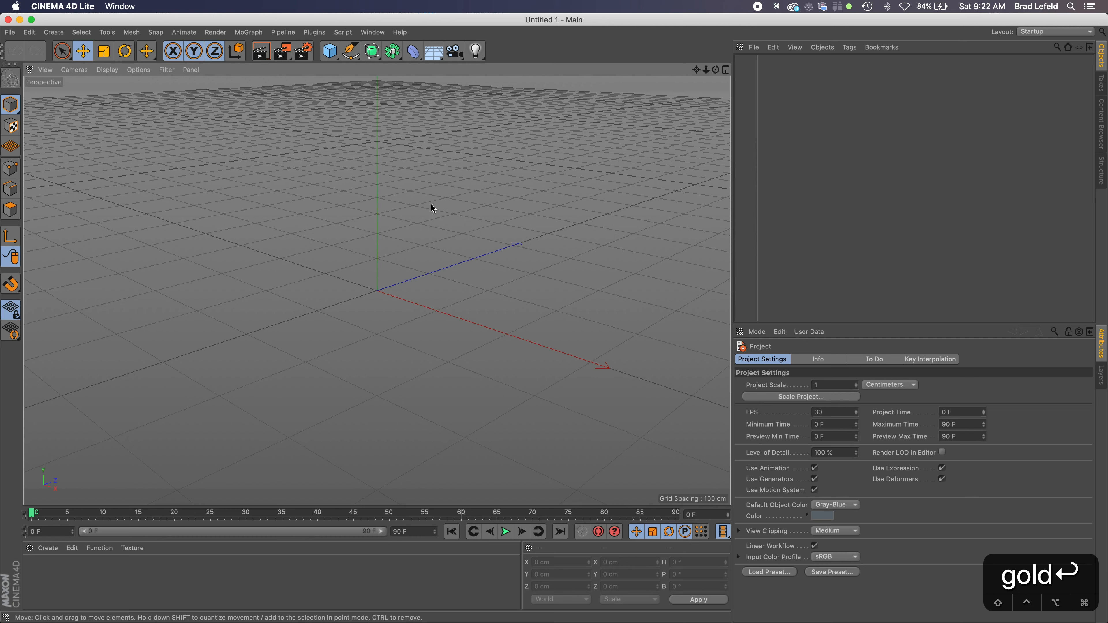
{"action": "key", "text": "Escape"}
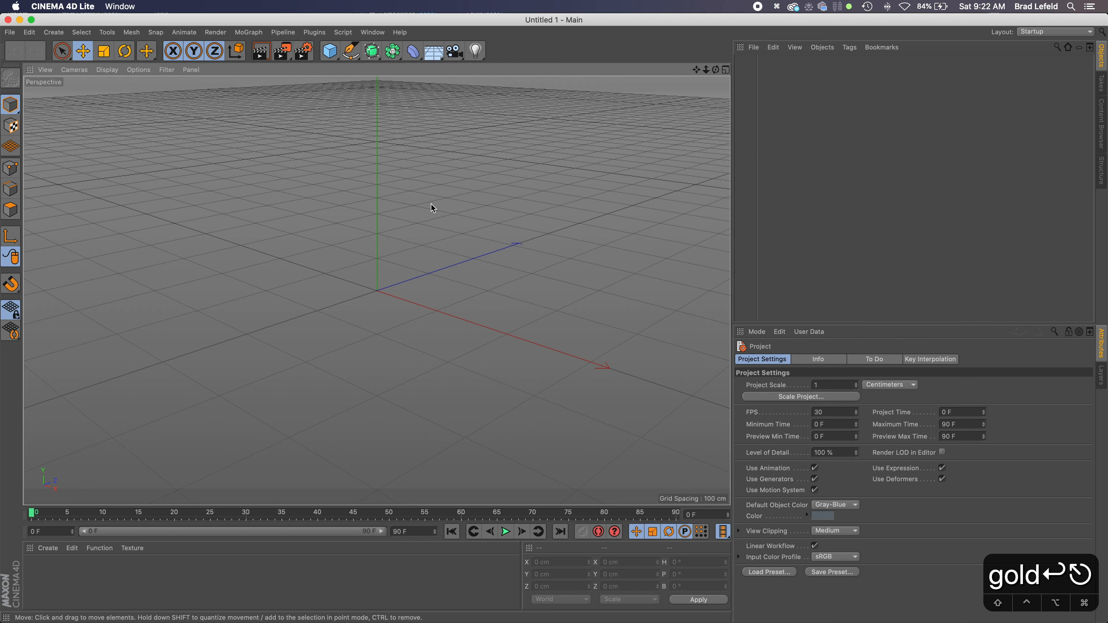
{"action": "key", "text": "Escape"}
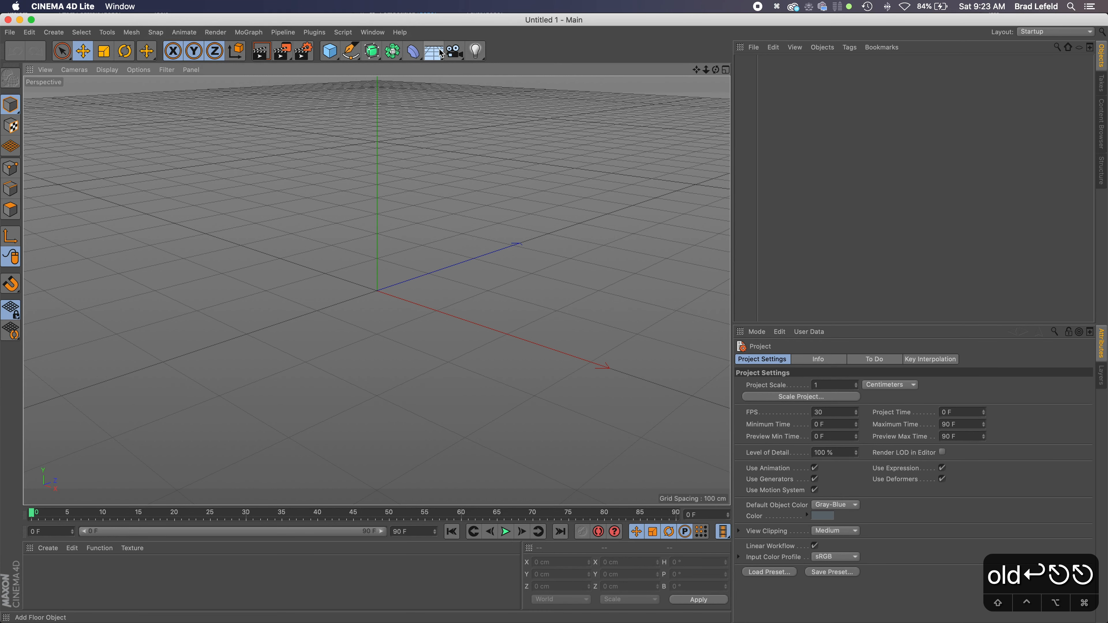
Step: Set the render output width and height to 2000 pixels each in the Render Settings
{"action": "scroll", "coordinate": [428, 166], "scroll_direction": "up", "scroll_amount": 3}
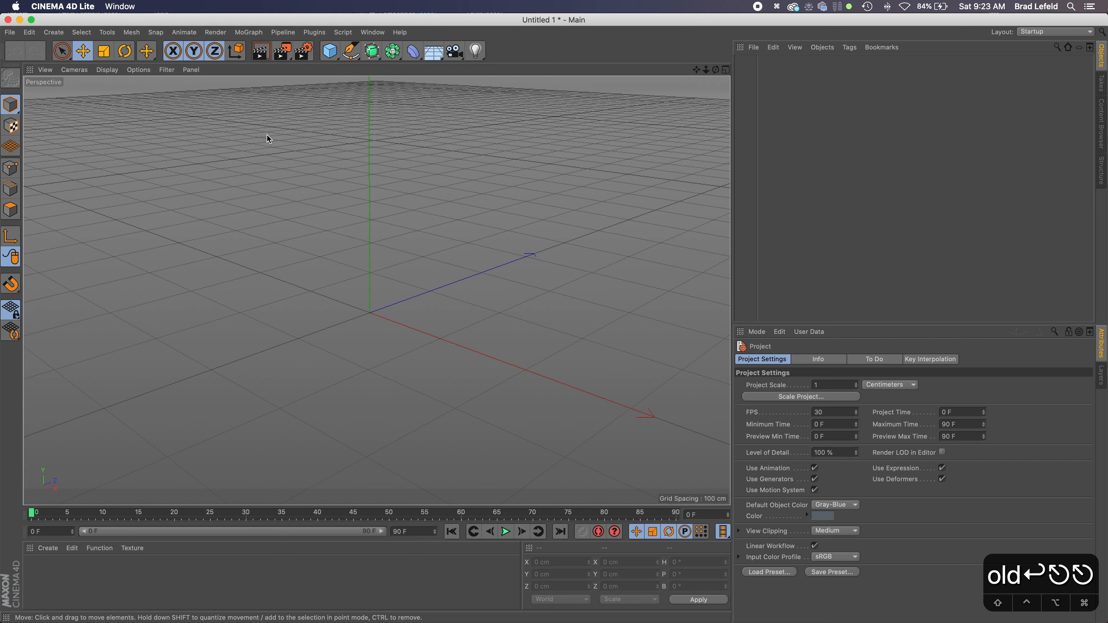
{"action": "left_click", "coordinate": [220, 32]}
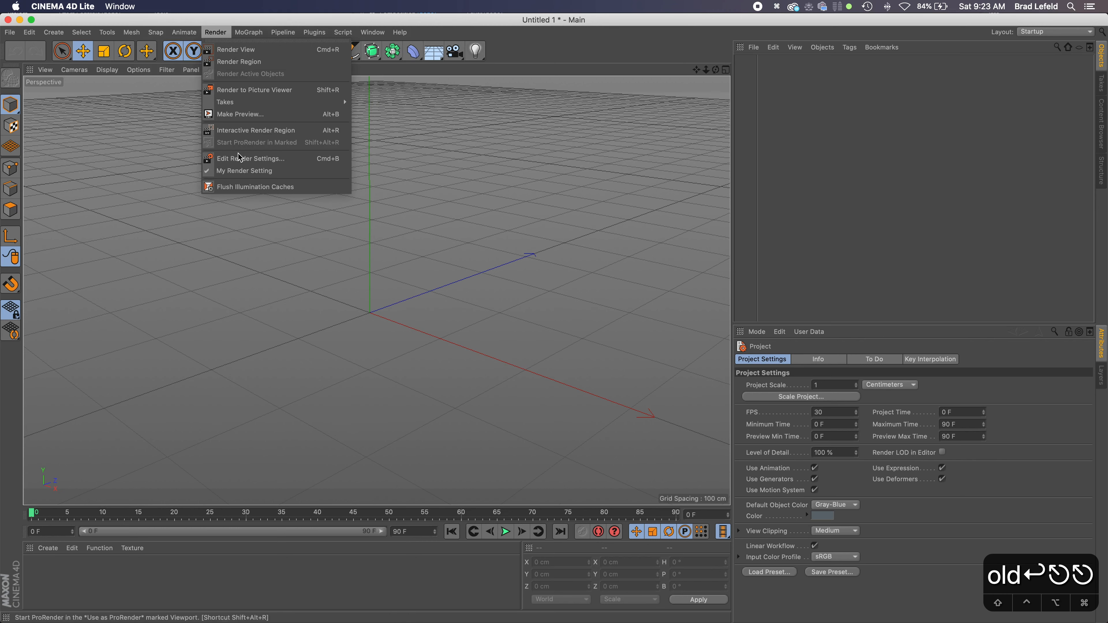
{"action": "left_click", "coordinate": [242, 160]}
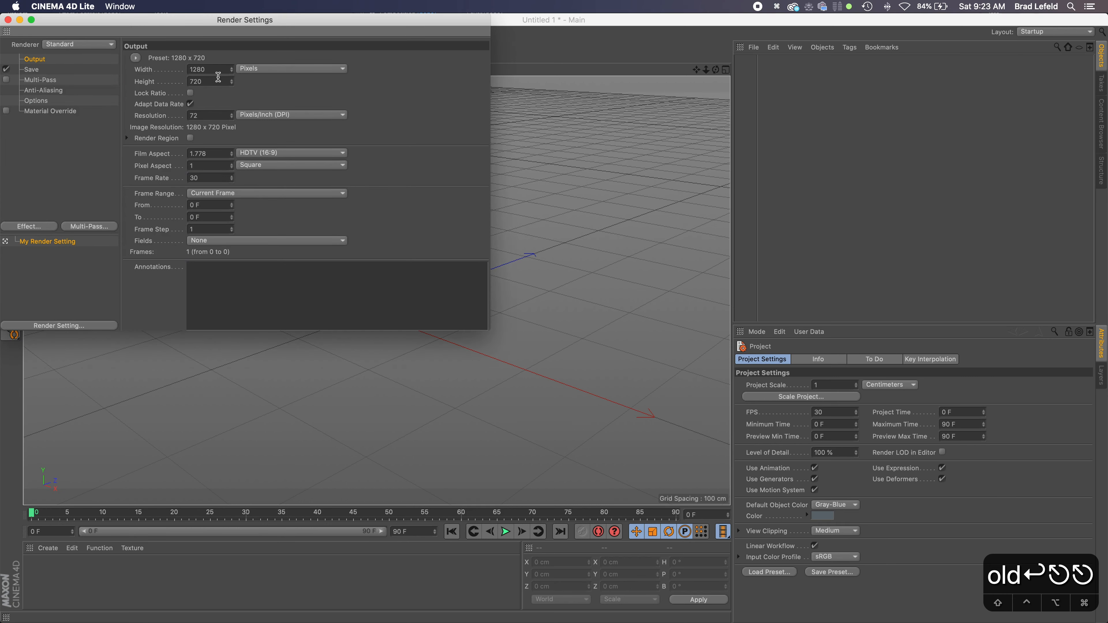
{"action": "left_click_drag", "start_coordinate": [232, 24], "coordinate": [399, 182]}
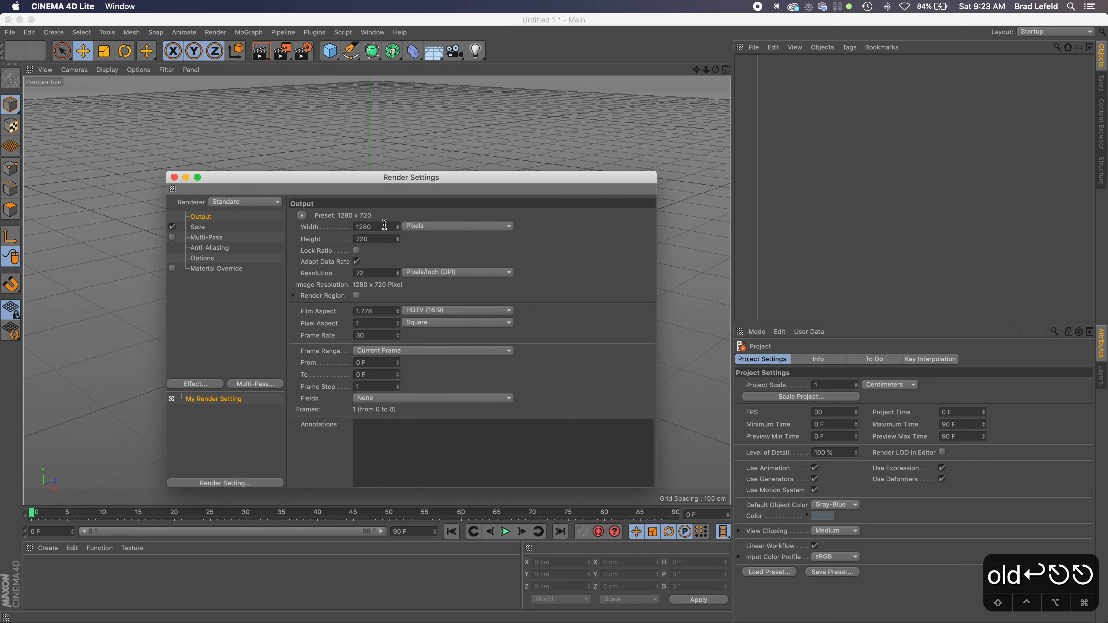
{"action": "left_click_drag", "start_coordinate": [384, 225], "coordinate": [323, 226]}
{"action": "type", "text": "2000"}
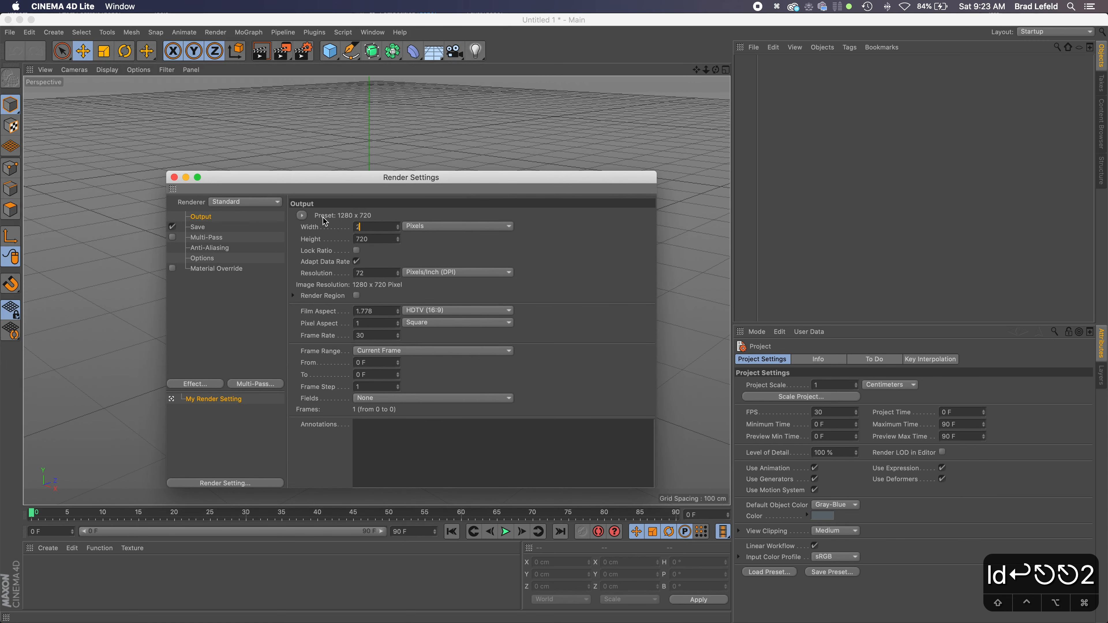
{"action": "key", "text": "Tab"}
{"action": "key", "text": "Tab"}
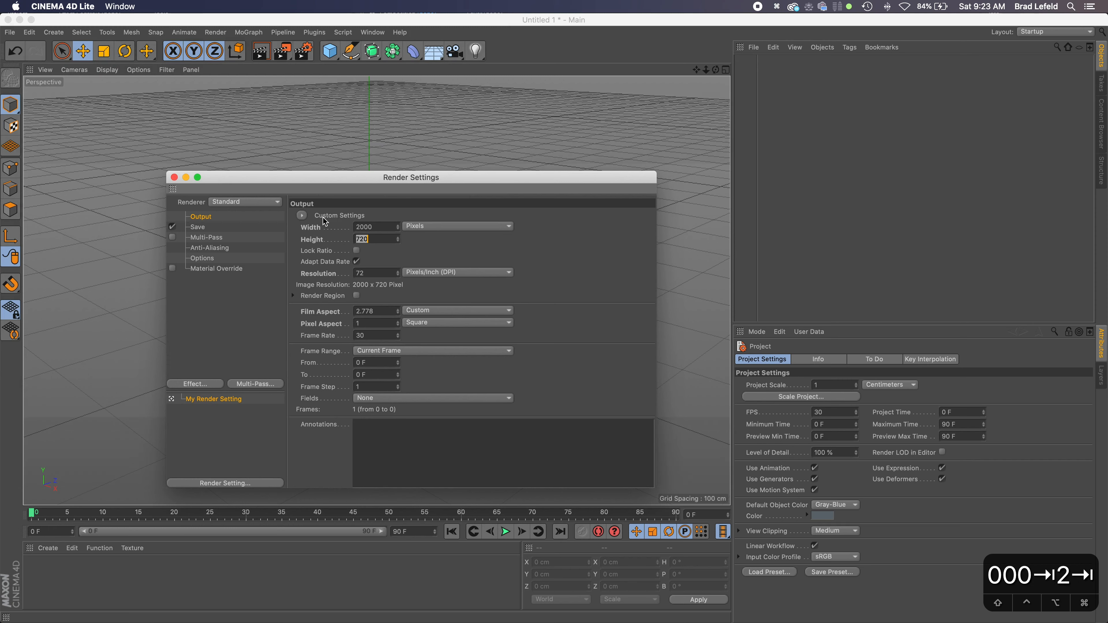
{"action": "type", "text": "2000"}
{"action": "key", "text": "Tab"}
Step: Set the render resolution to 300 pixels per inch and close the Render Settings
{"action": "key", "text": "Tab"}
{"action": "key", "text": "Tab"}
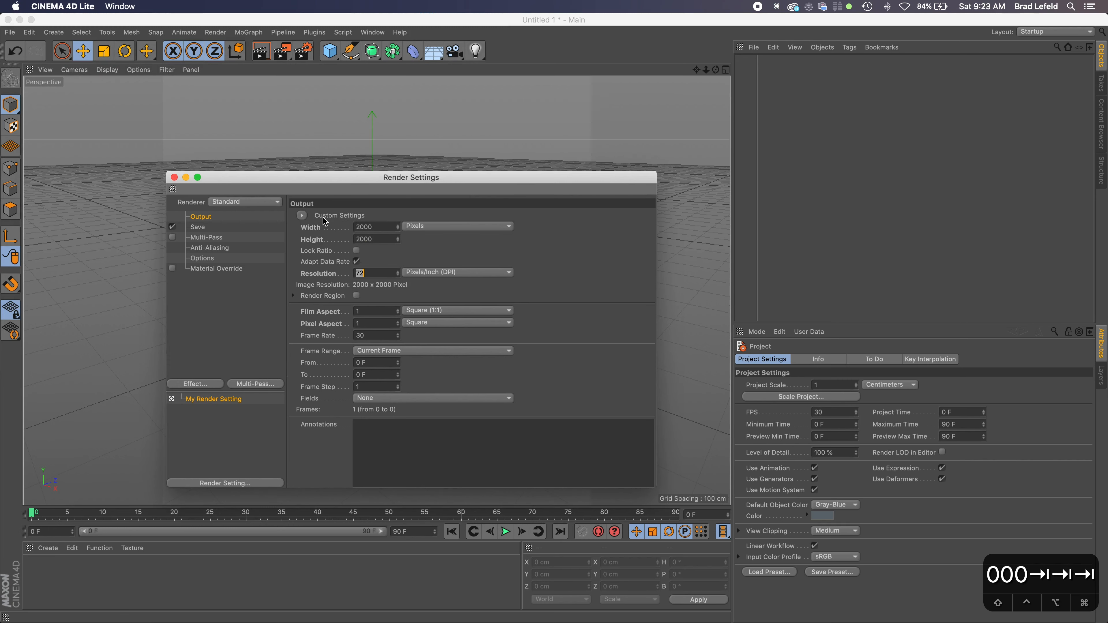
{"action": "type", "text": "3000"}
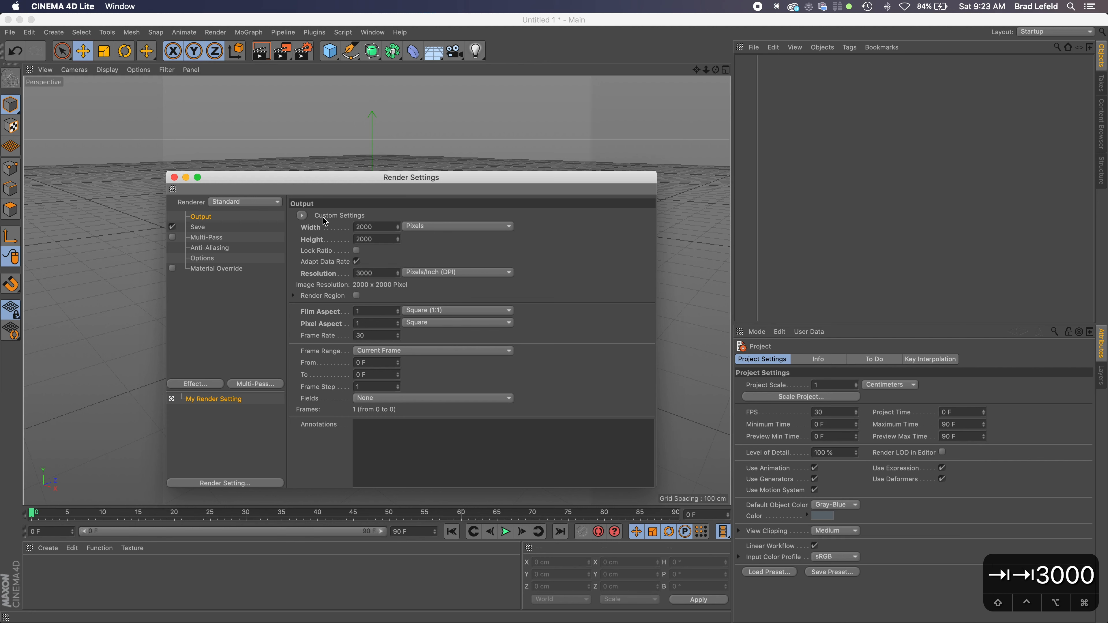
{"action": "key", "text": "BackSpace"}
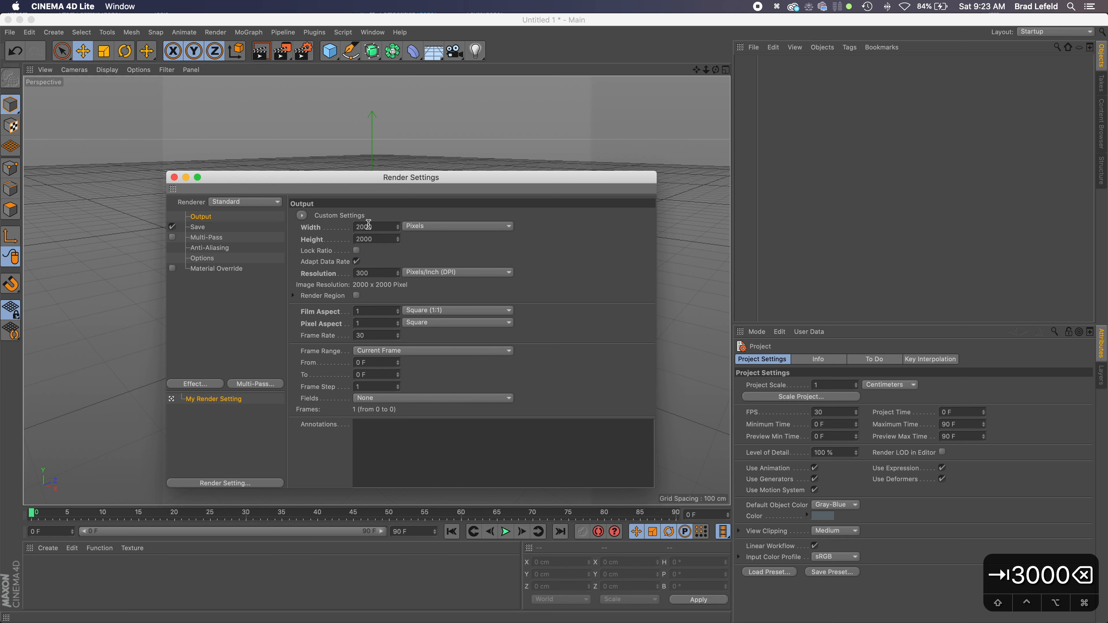
{"action": "left_click", "coordinate": [174, 178]}
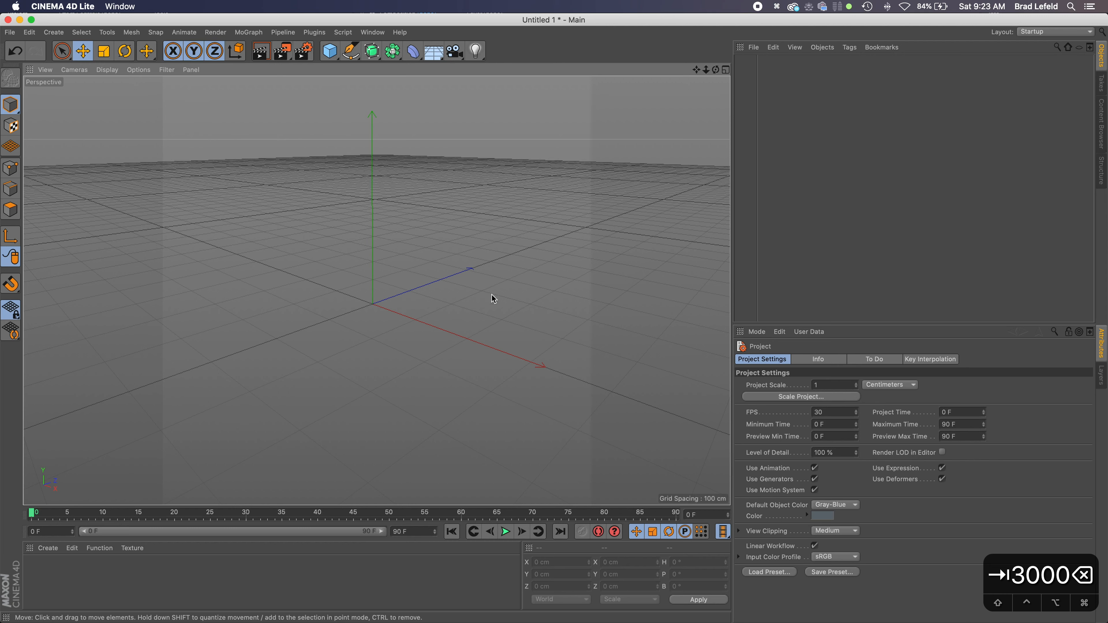
Step: View the scene through the Default Camera and try panning, zooming and orbiting the perspective view
{"action": "left_click", "coordinate": [74, 70]}
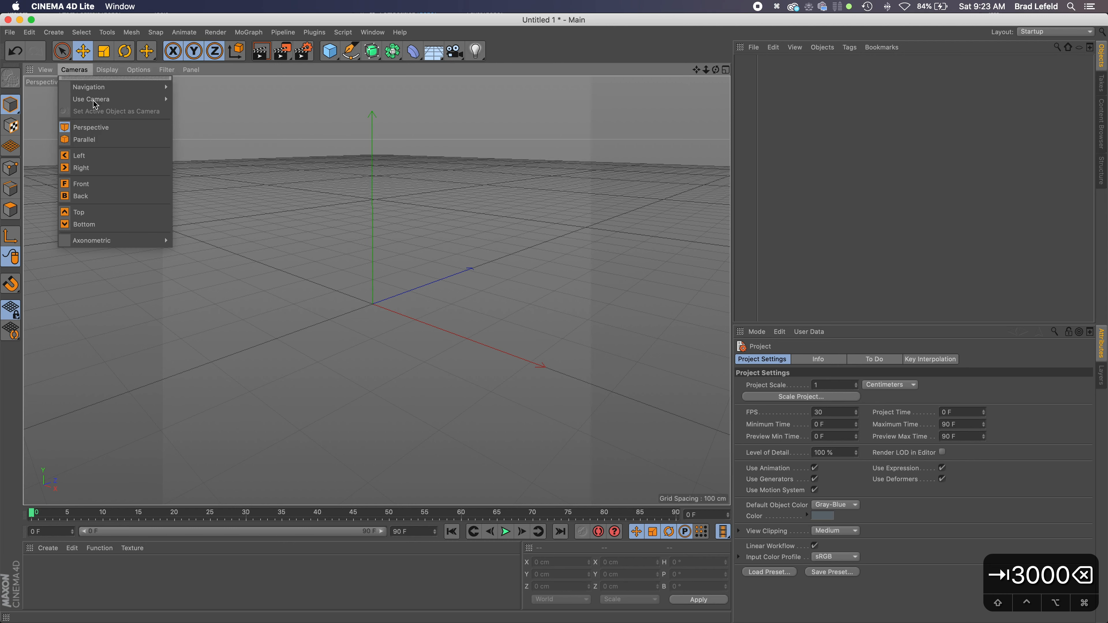
{"action": "mouse_move", "coordinate": [121, 102]}
{"action": "left_click", "coordinate": [208, 102]}
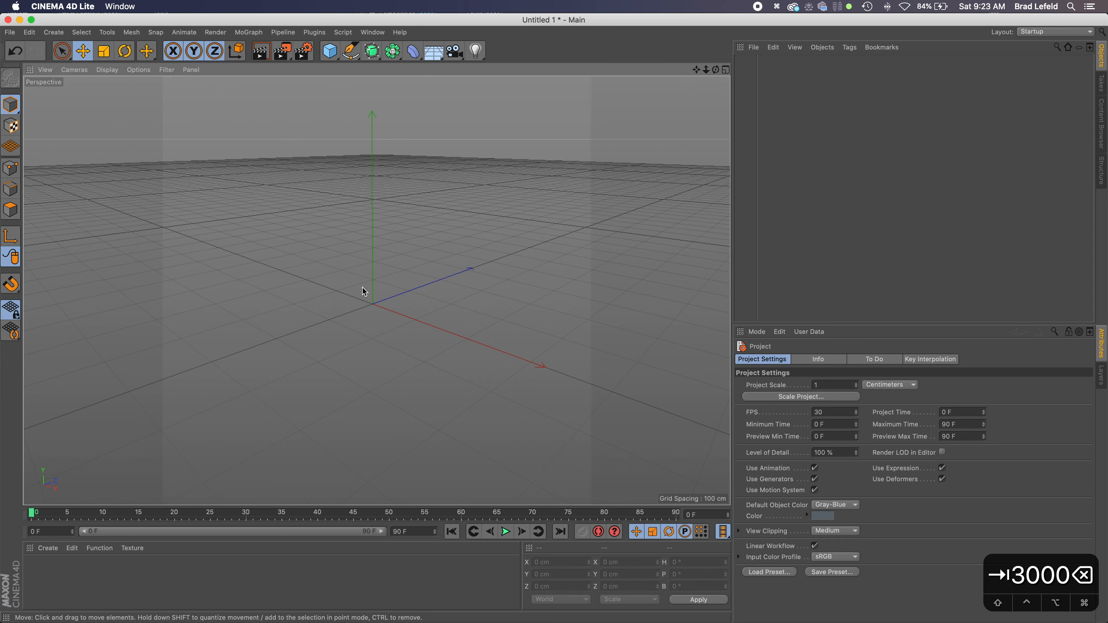
{"action": "key", "text": "1"}
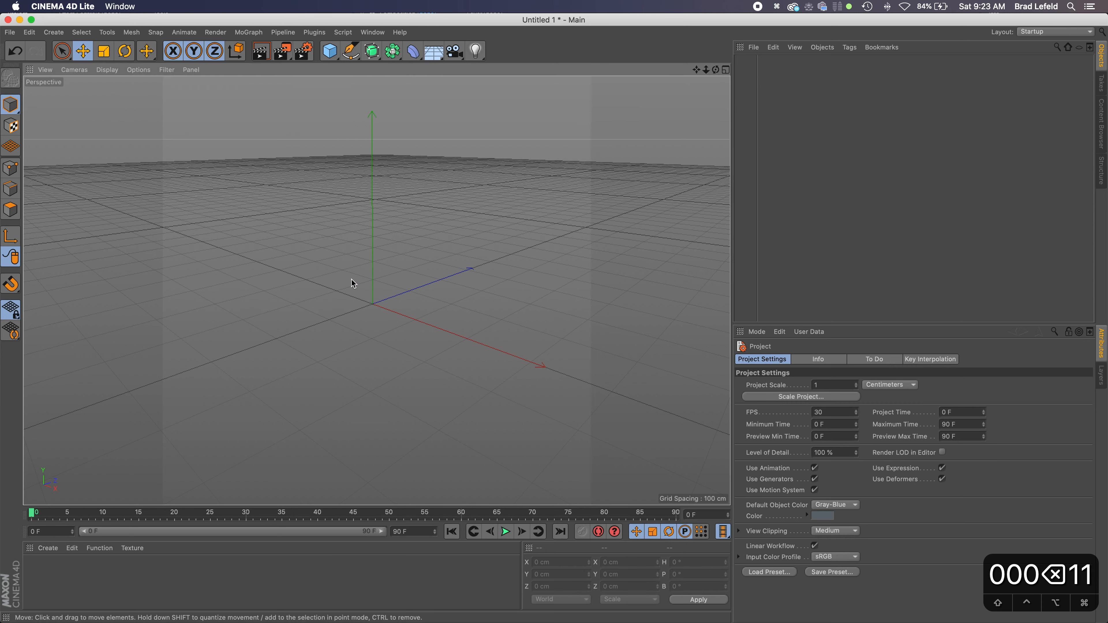
{"action": "mouse_move", "coordinate": [352, 280]}
{"action": "left_mouse_down"}
{"action": "mouse_move", "coordinate": [382, 286]}
{"action": "mouse_move", "coordinate": [244, 256]}
{"action": "mouse_move", "coordinate": [336, 297]}
{"action": "mouse_move", "coordinate": [215, 277]}
{"action": "mouse_move", "coordinate": [334, 372]}
{"action": "mouse_move", "coordinate": [375, 355]}
{"action": "mouse_move", "coordinate": [408, 318]}
{"action": "mouse_move", "coordinate": [339, 263]}
{"action": "mouse_move", "coordinate": [417, 273]}
{"action": "mouse_move", "coordinate": [329, 318]}
{"action": "mouse_move", "coordinate": [389, 292]}
{"action": "mouse_move", "coordinate": [292, 295]}
{"action": "mouse_move", "coordinate": [346, 295]}
{"action": "mouse_move", "coordinate": [358, 352]}
{"action": "mouse_move", "coordinate": [370, 253]}
{"action": "mouse_move", "coordinate": [297, 263]}
{"action": "mouse_move", "coordinate": [314, 322]}
{"action": "mouse_move", "coordinate": [374, 286]}
{"action": "mouse_move", "coordinate": [364, 275]}
{"action": "left_mouse_up"}
{"action": "key", "text": "2"}
{"action": "key", "text": "3"}
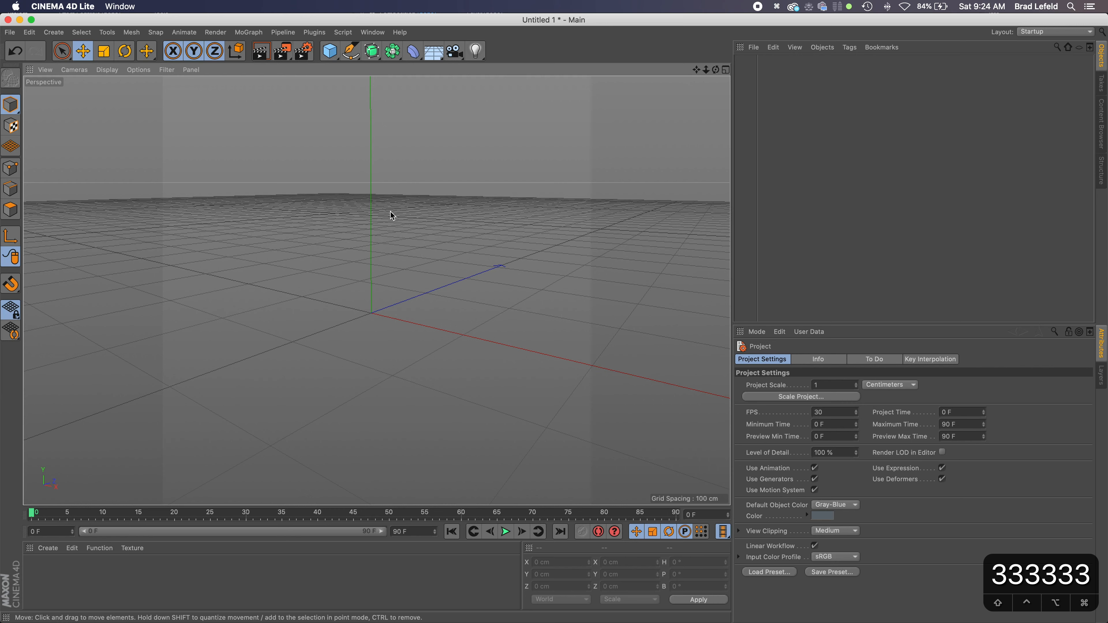
Step: Add a camera to the scene and set its X, Y and Z position to 0 cm
{"action": "left_click", "coordinate": [455, 51]}
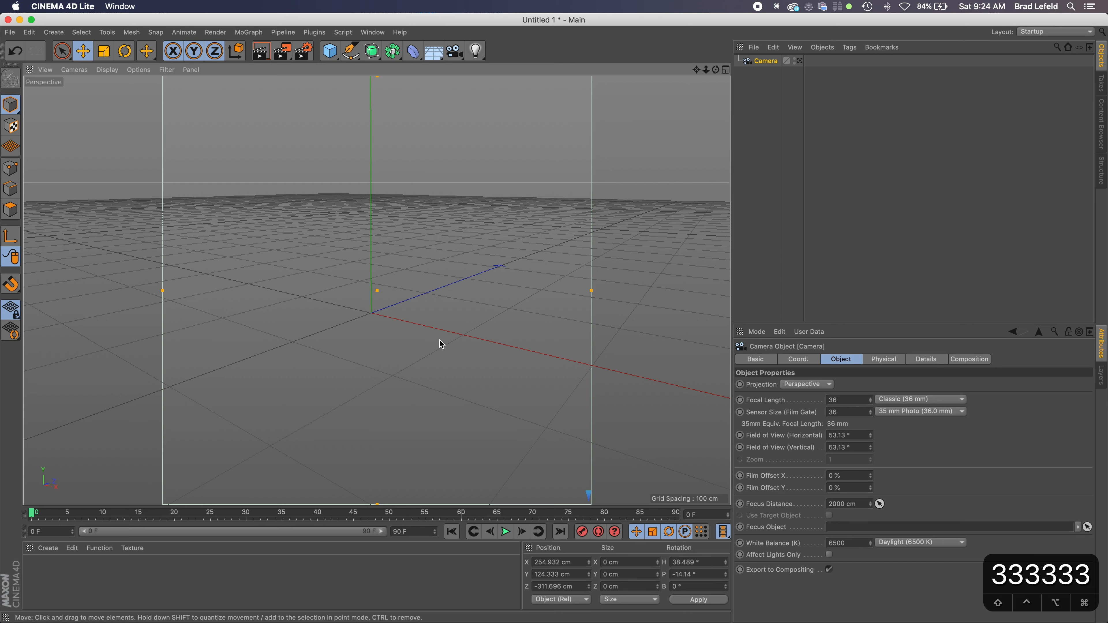
{"action": "left_click", "coordinate": [798, 359]}
{"action": "left_click", "coordinate": [796, 386]}
{"action": "type", "text": "00"}
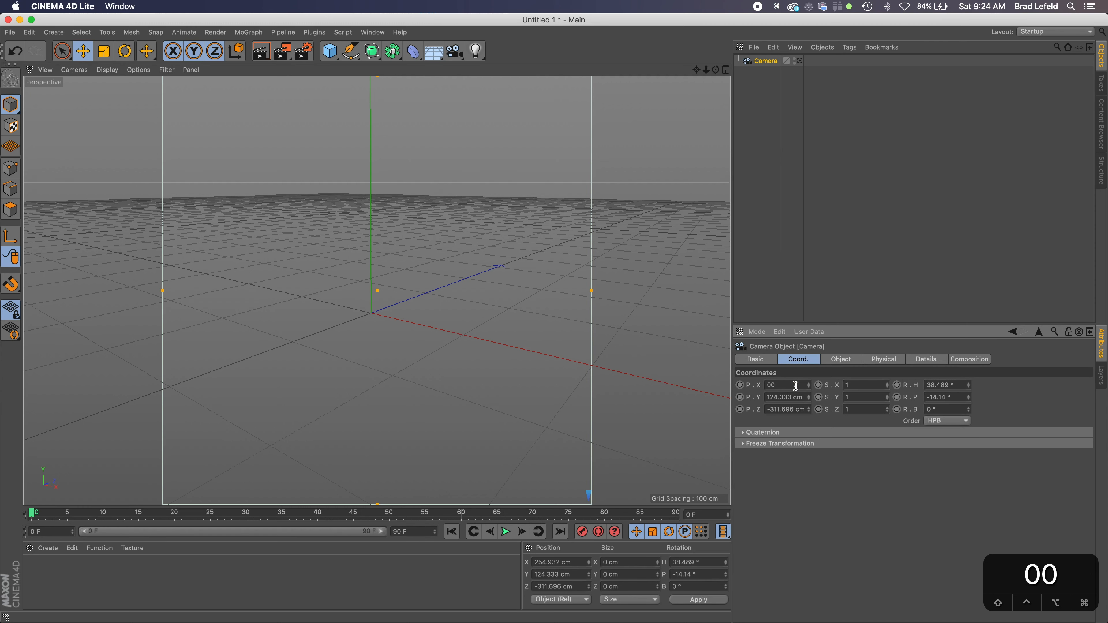
{"action": "key", "text": "Tab"}
{"action": "type", "text": "0"}
{"action": "key", "text": "Tab"}
{"action": "type", "text": "0"}
{"action": "key", "text": "Tab"}
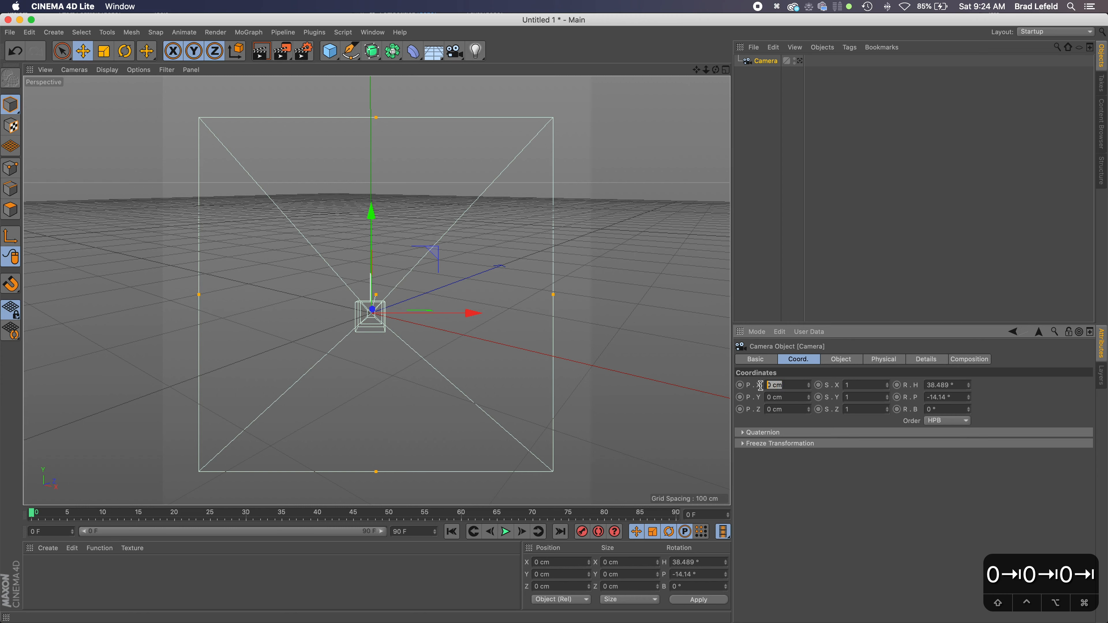
Step: Set the camera's heading and pitch rotation to 0°
{"action": "left_click", "coordinate": [790, 397]}
{"action": "left_click_drag", "start_coordinate": [790, 397], "coordinate": [764, 396]}
{"action": "left_click_drag", "start_coordinate": [958, 389], "coordinate": [897, 387]}
{"action": "type", "text": "00"}
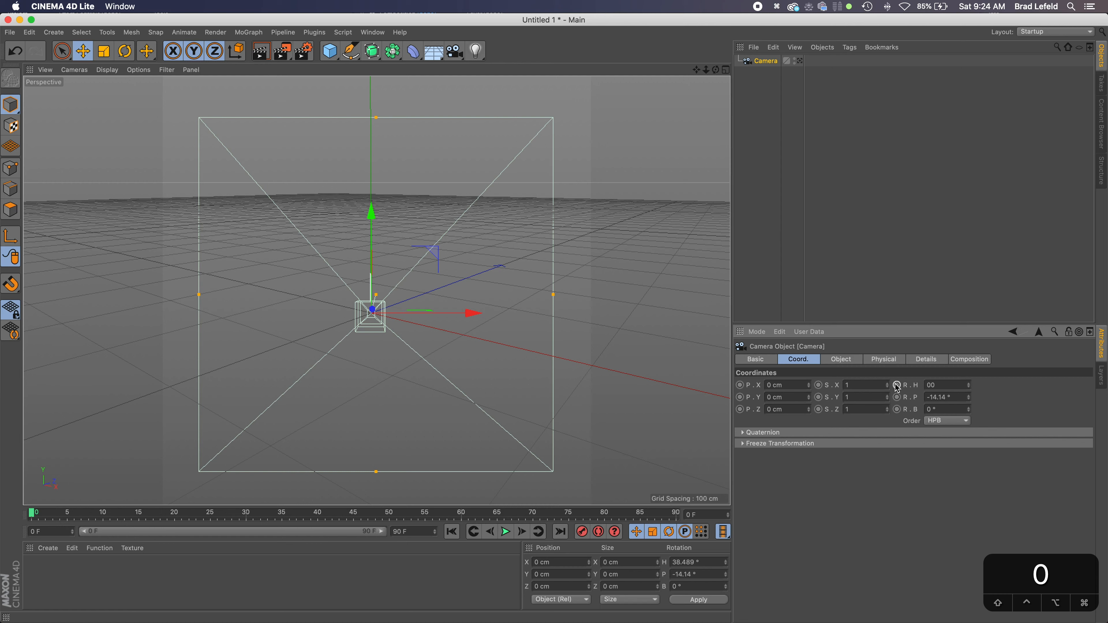
{"action": "key", "text": "Tab"}
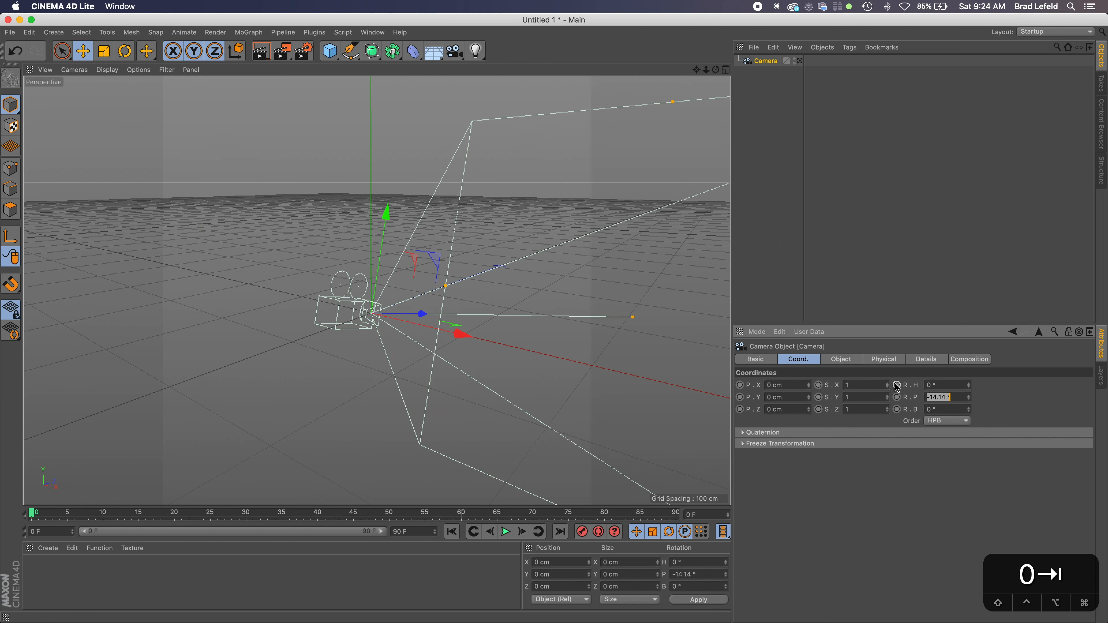
{"action": "type", "text": "0"}
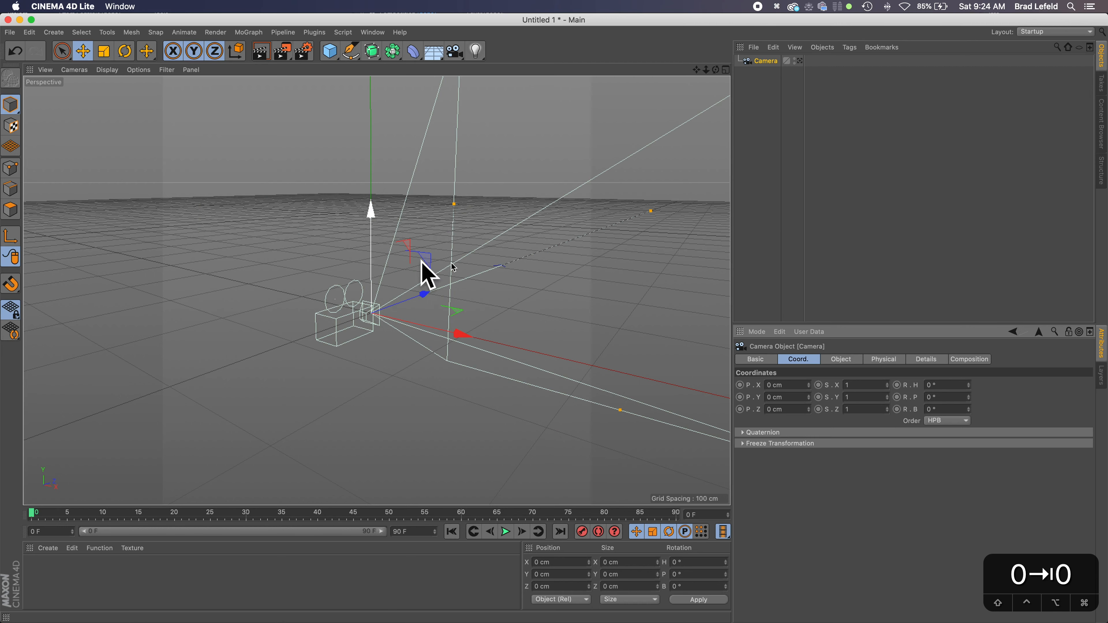
Step: Switch the viewport from the Default Camera to the newly added camera
{"action": "left_click", "coordinate": [75, 71]}
{"action": "mouse_move", "coordinate": [83, 100]}
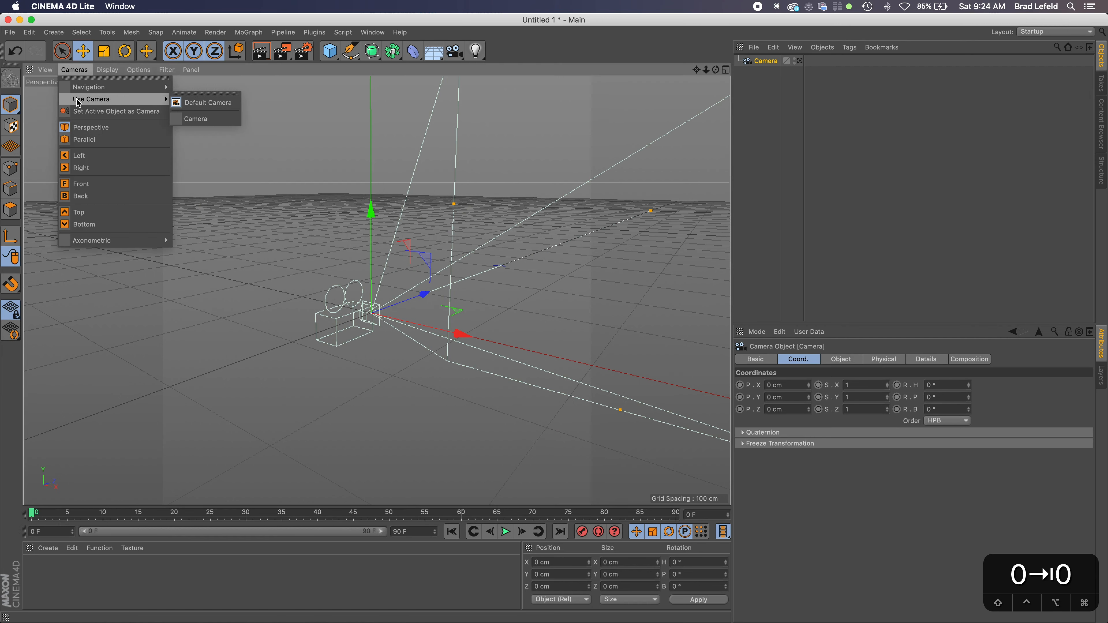
{"action": "left_click", "coordinate": [216, 127]}
{"action": "left_click", "coordinate": [215, 127]}
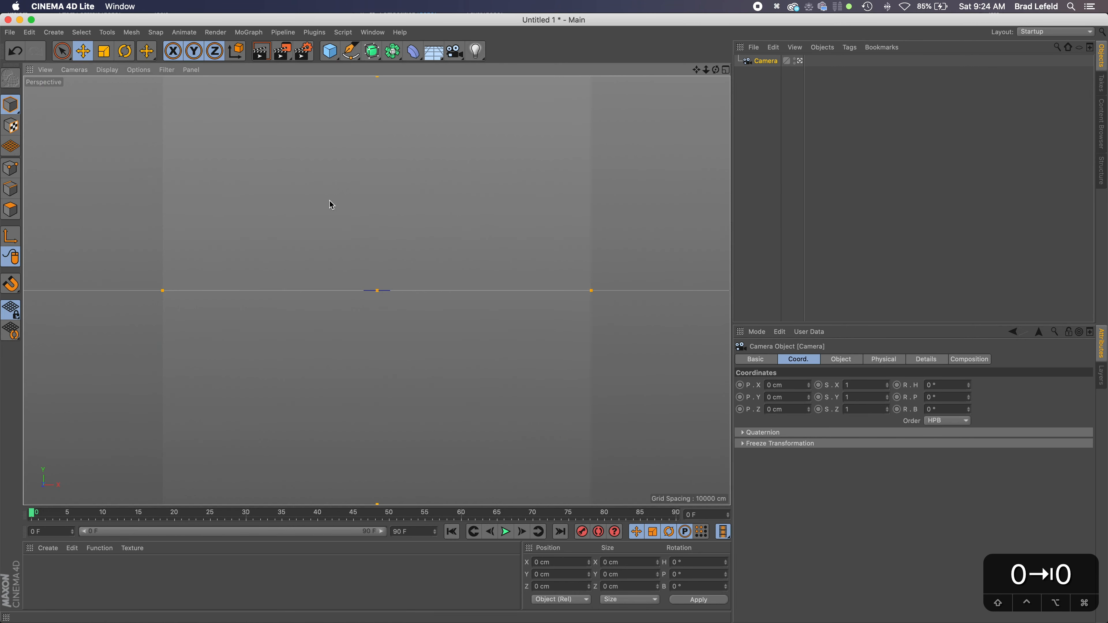
Step: Switch the viewport from the scene camera back to the Default Camera
{"action": "left_click", "coordinate": [75, 71]}
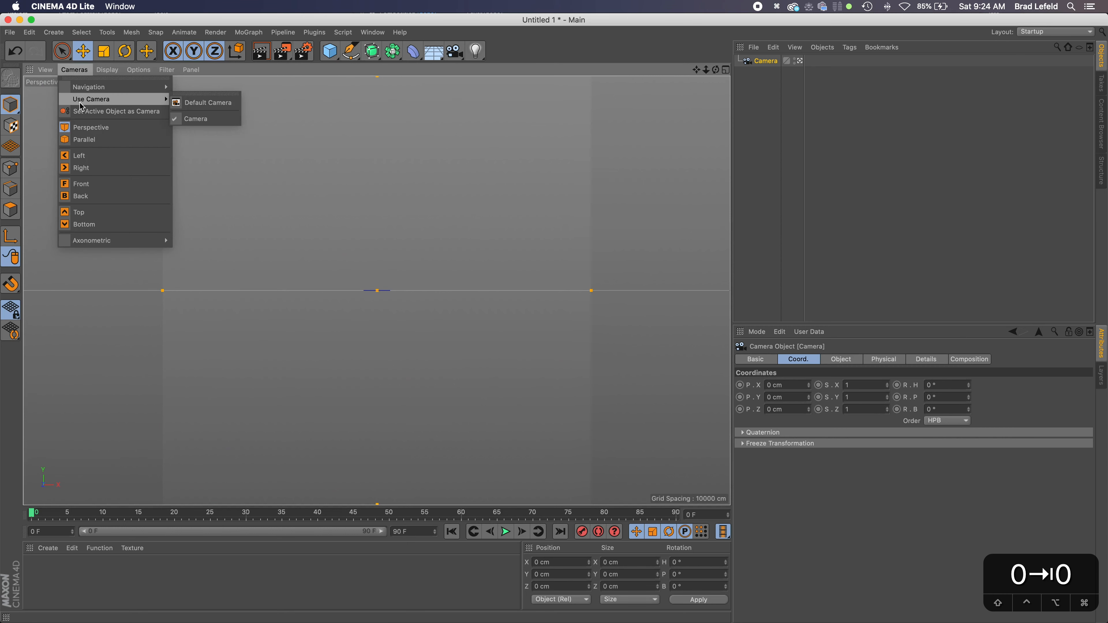
{"action": "left_click", "coordinate": [314, 181]}
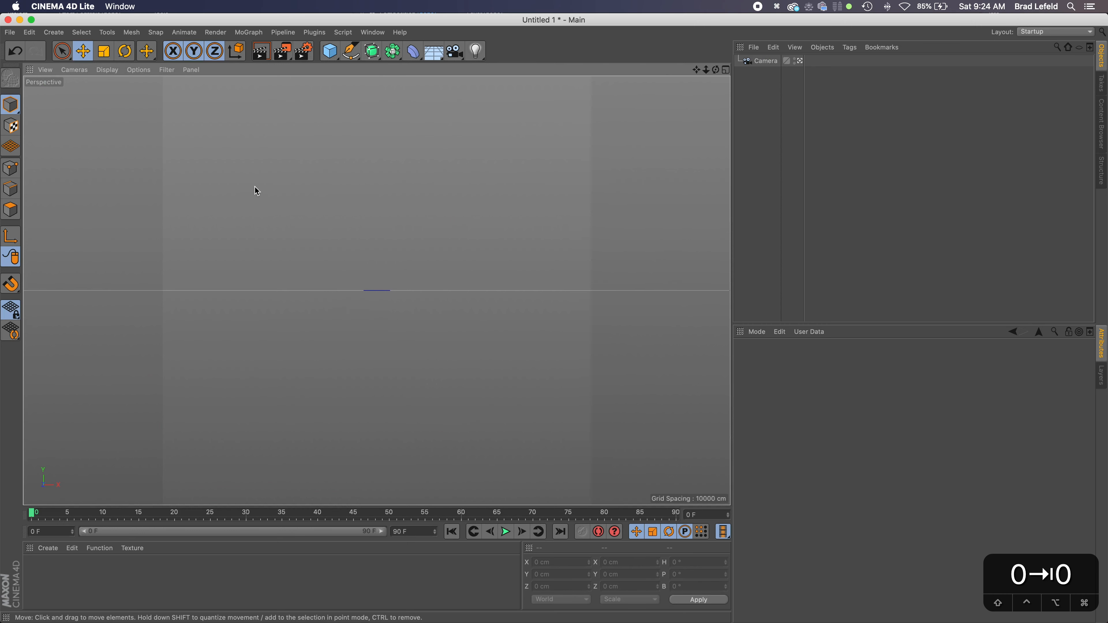
{"action": "left_click", "coordinate": [72, 70]}
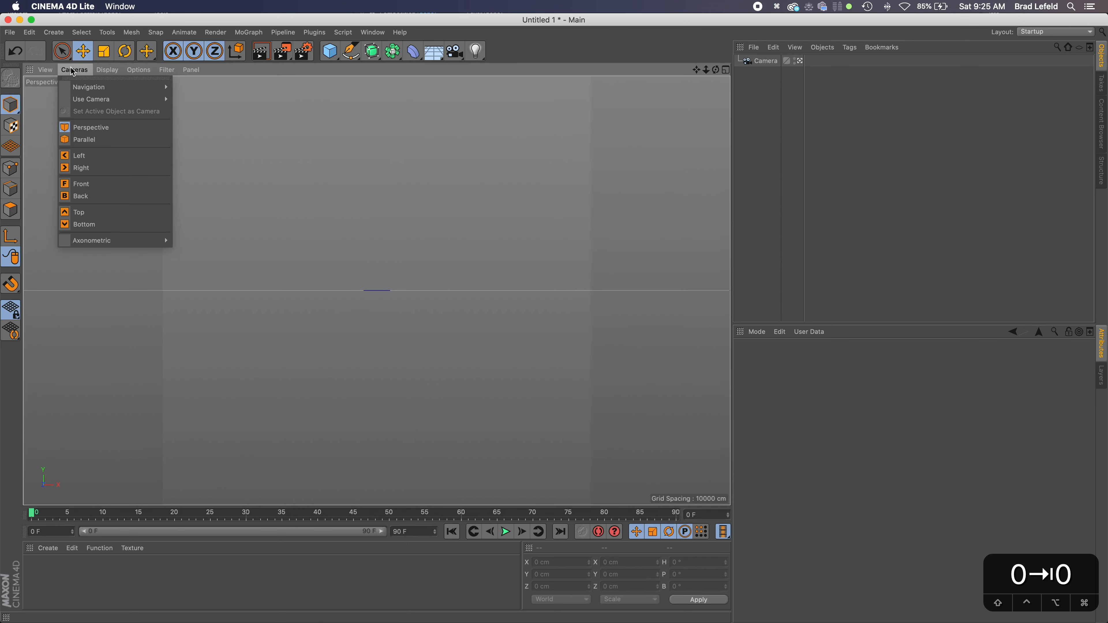
{"action": "mouse_move", "coordinate": [85, 102]}
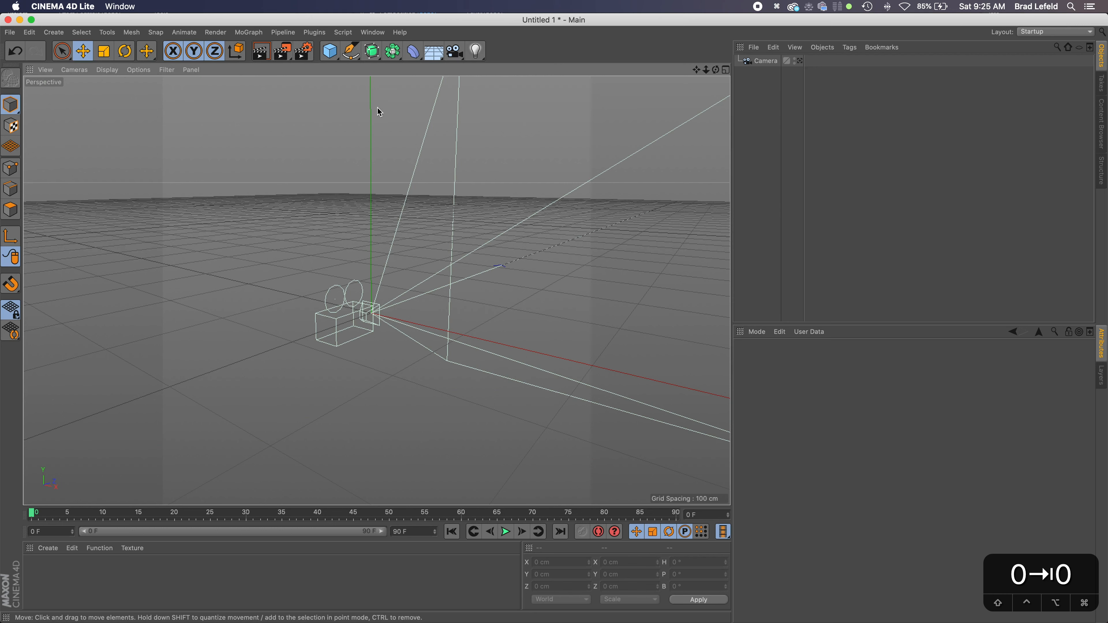
Step: Add a Text spline to the scene and set its alignment to Middle
{"action": "left_click", "coordinate": [352, 53]}
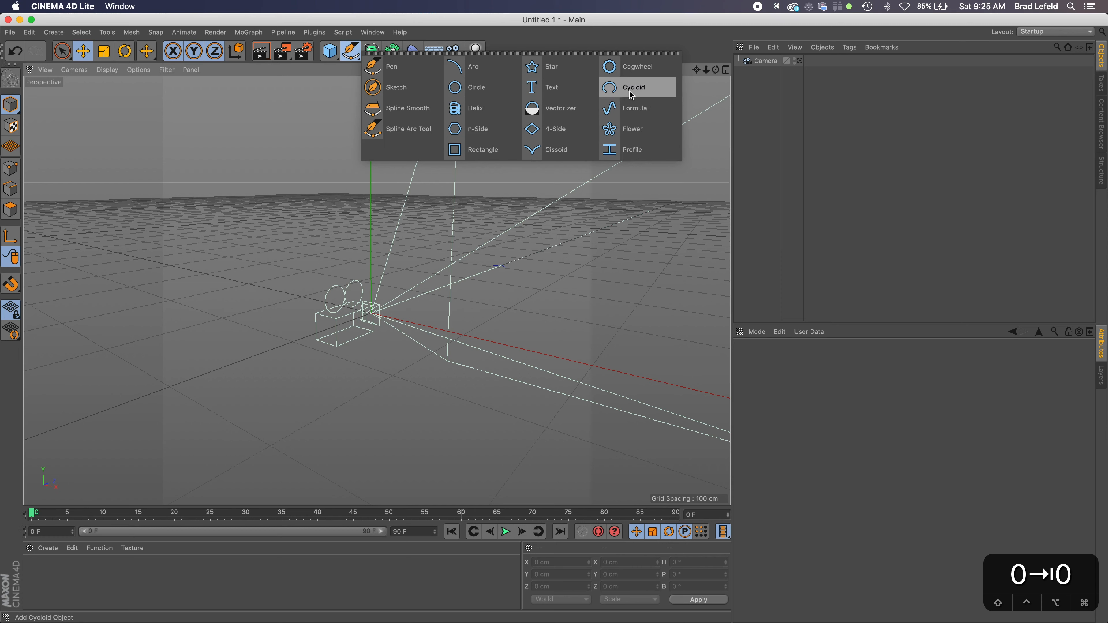
{"action": "left_click", "coordinate": [545, 89]}
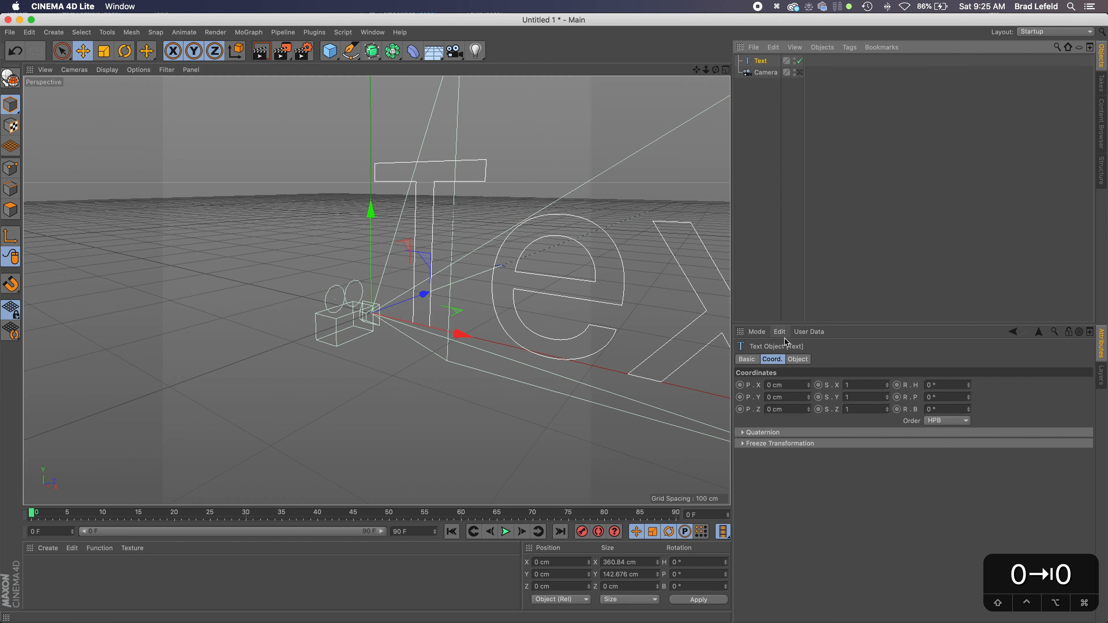
{"action": "left_click", "coordinate": [798, 360]}
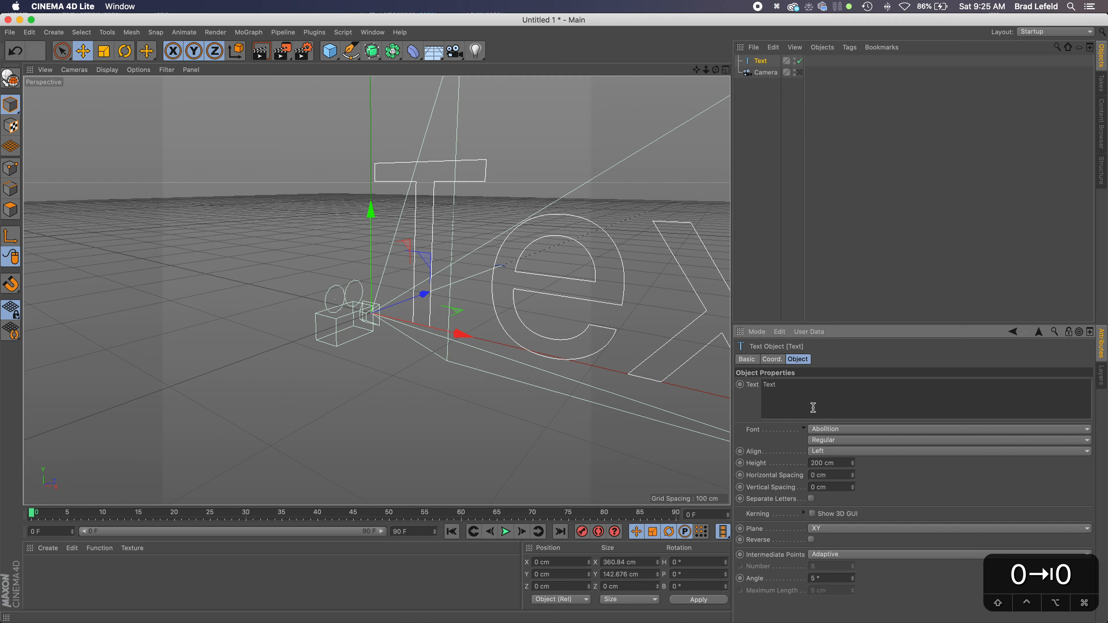
{"action": "left_click", "coordinate": [827, 454]}
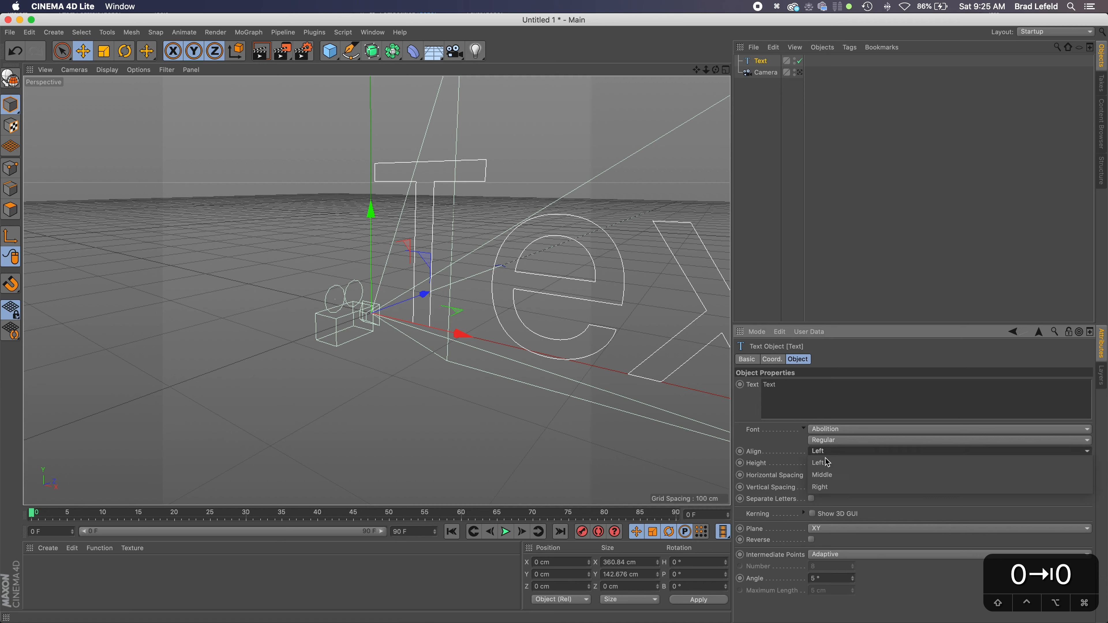
{"action": "left_click", "coordinate": [826, 474]}
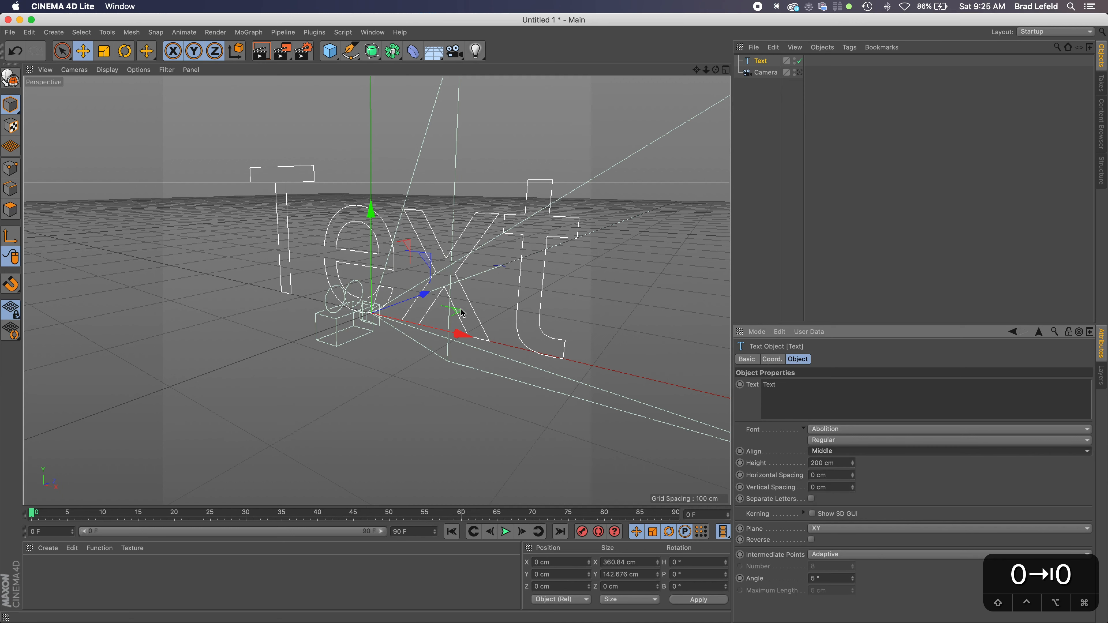
Step: Replace the text spline's content with "GOLD"
{"action": "key", "text": "1"}
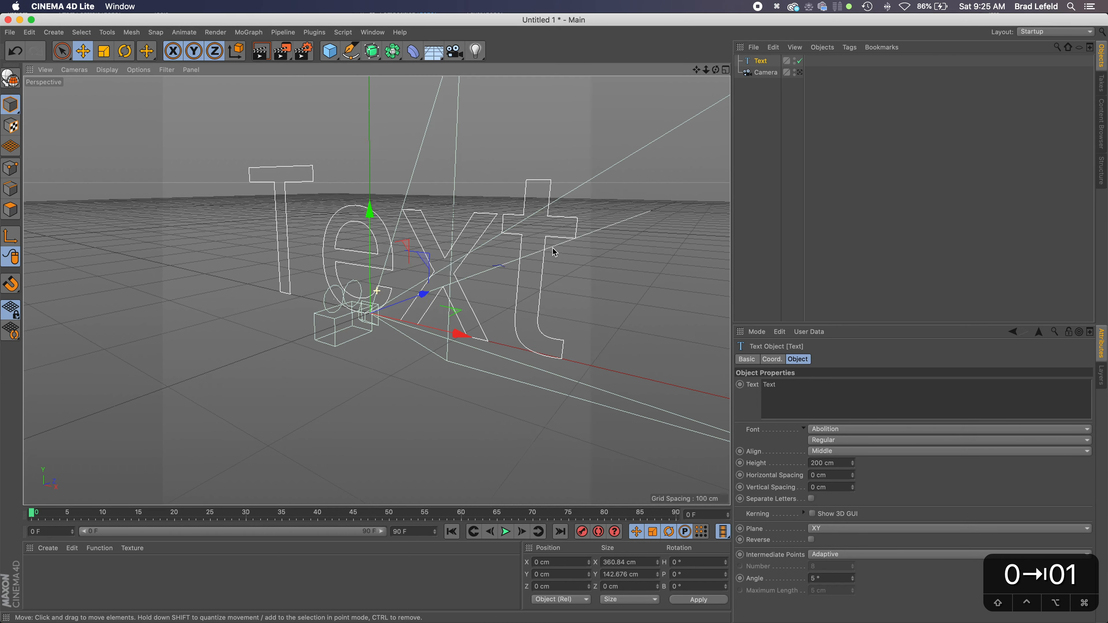
{"action": "left_click_drag", "start_coordinate": [553, 248], "coordinate": [442, 298]}
{"action": "key", "text": "2"}
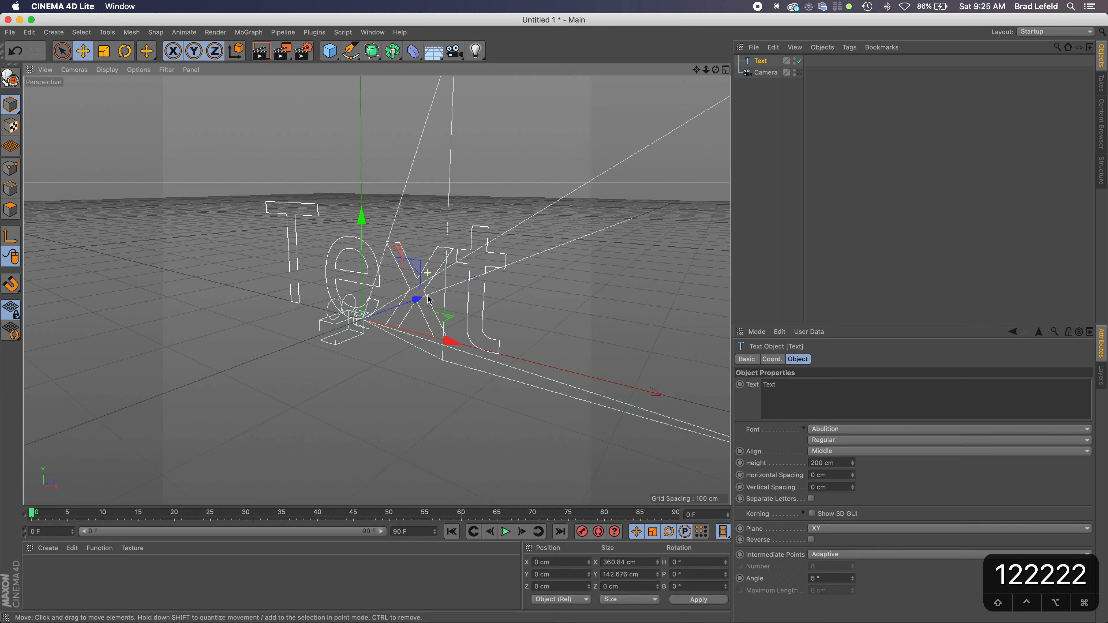
{"action": "double_click", "coordinate": [782, 381]}
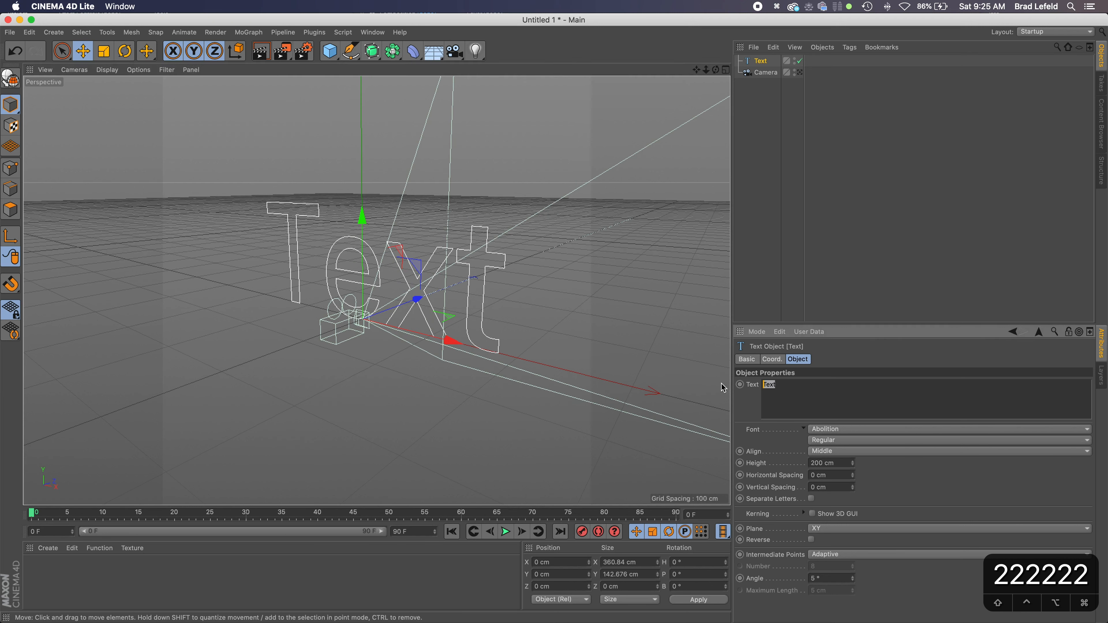
{"action": "type", "text": "GOLD"}
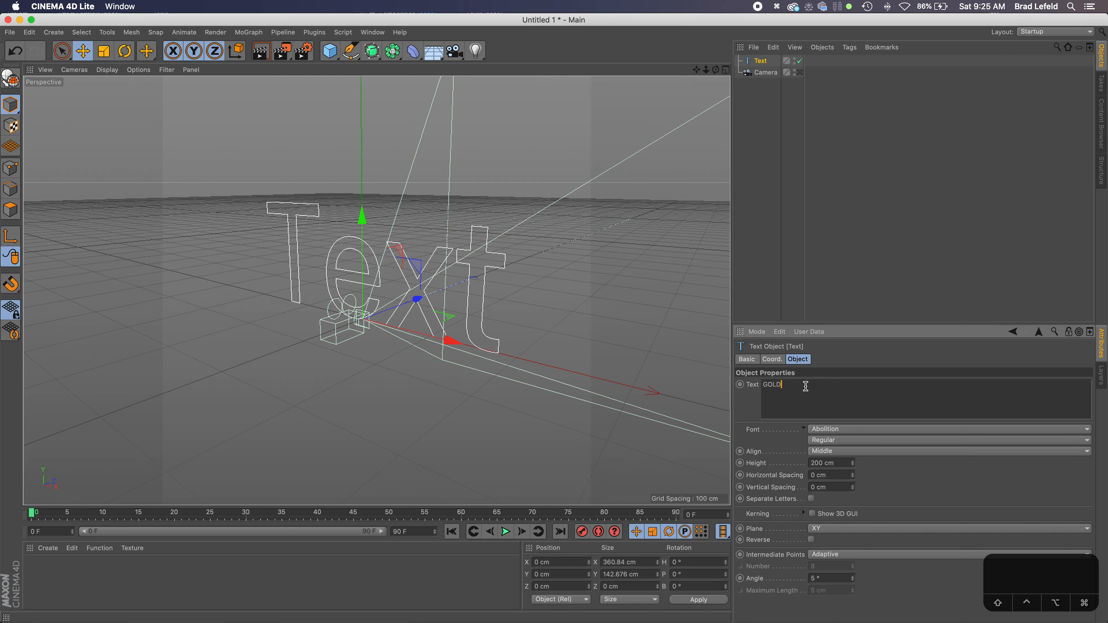
{"action": "left_click", "coordinate": [834, 303]}
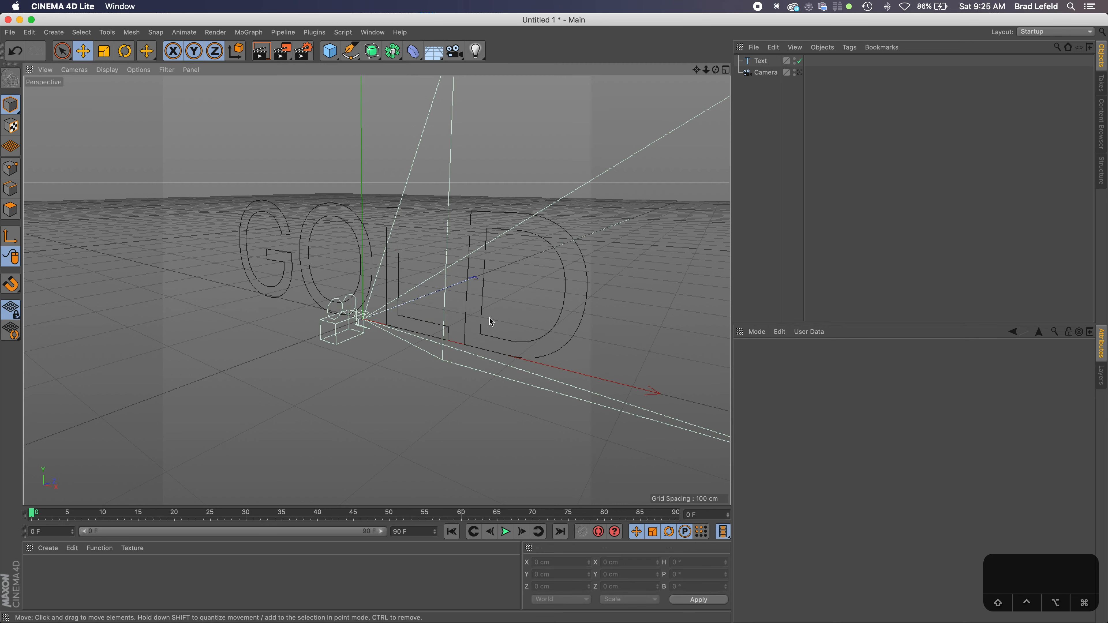
Step: Set the GOLD text's font to AgencyFB with the BlackExtended style
{"action": "key", "text": "1"}
{"action": "key", "text": "1"}
{"action": "key", "text": "1"}
{"action": "key", "text": "1"}
{"action": "key", "text": "1"}
{"action": "key", "text": "1"}
{"action": "left_click_drag", "start_coordinate": [491, 304], "coordinate": [480, 307]}
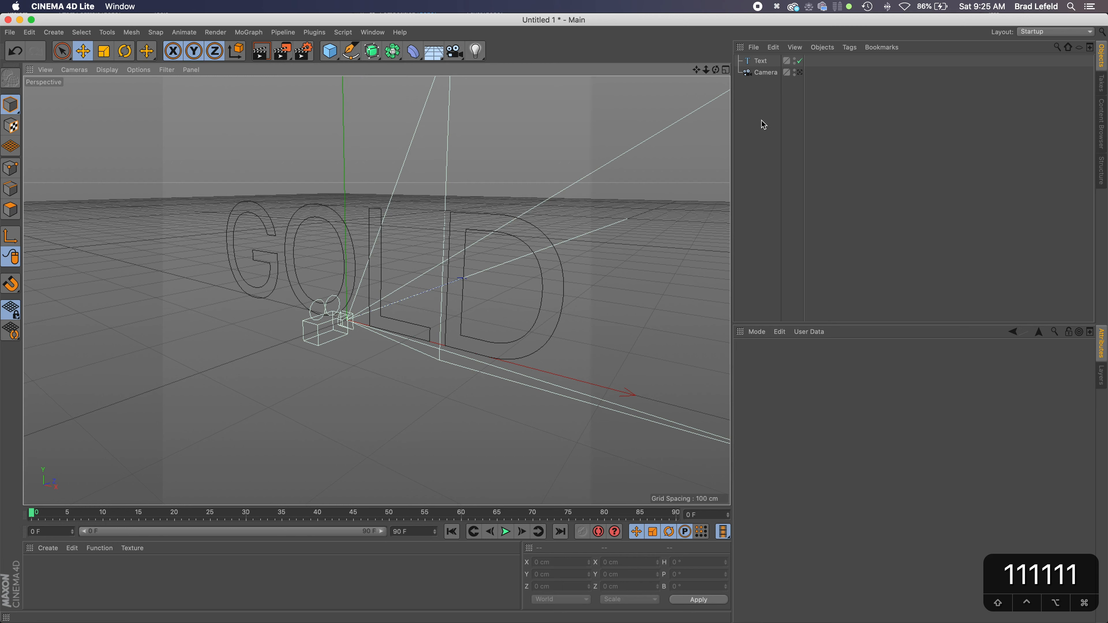
{"action": "left_click", "coordinate": [765, 61]}
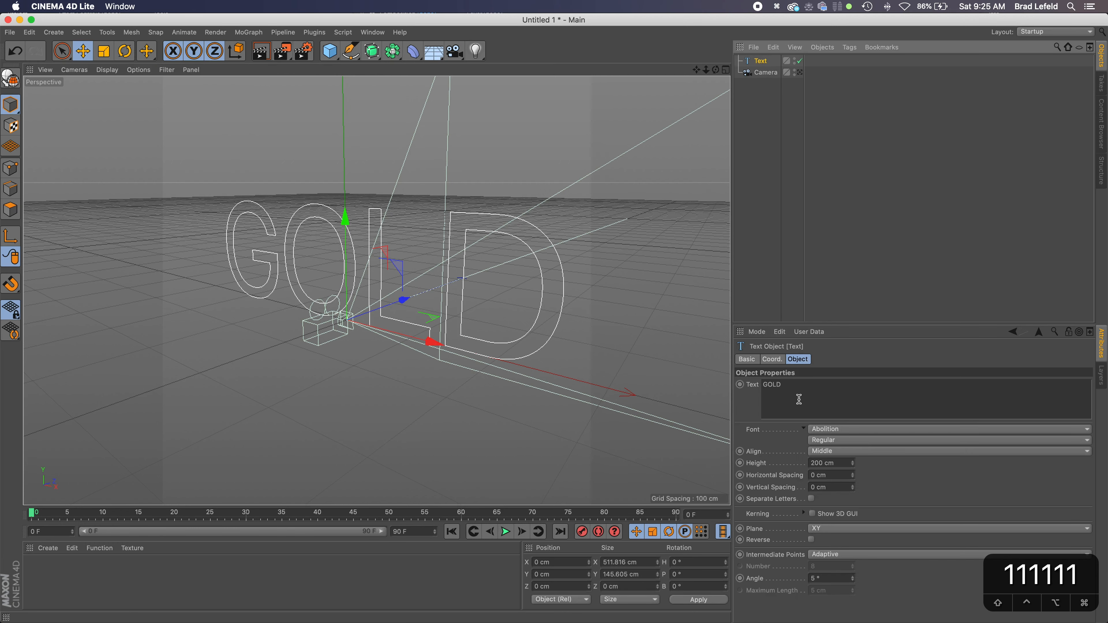
{"action": "left_click", "coordinate": [826, 430]}
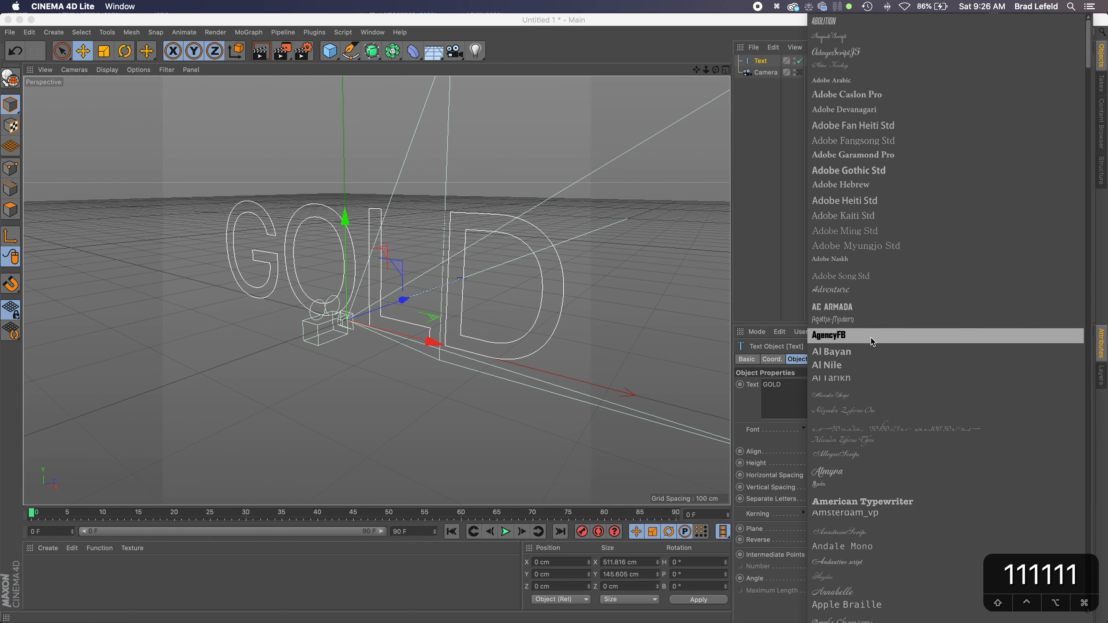
{"action": "left_click", "coordinate": [870, 336]}
{"action": "left_click", "coordinate": [839, 441]}
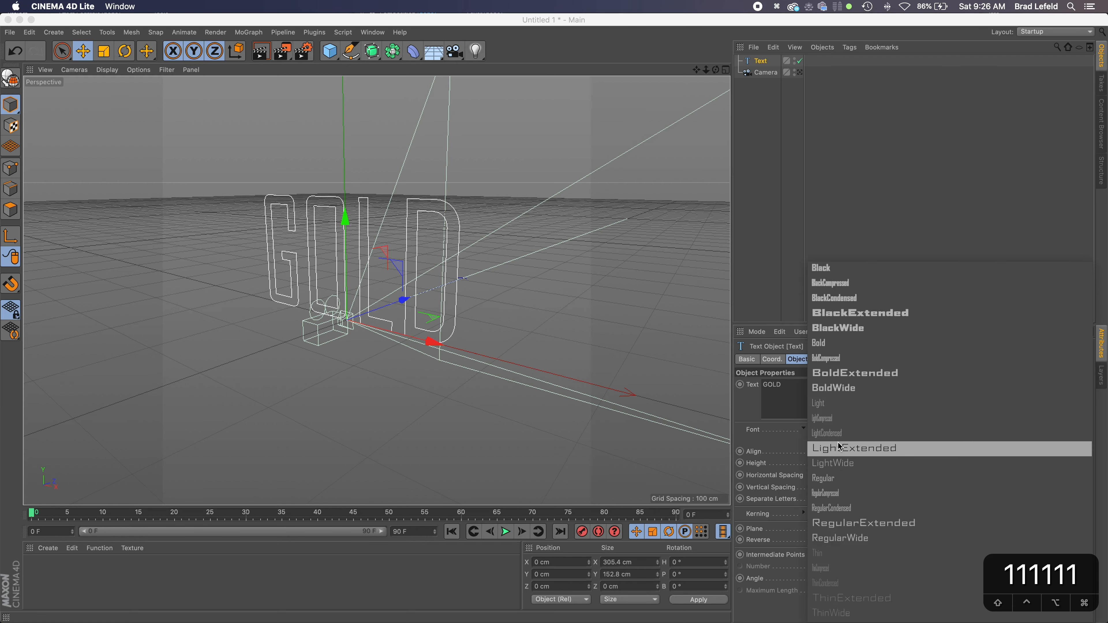
{"action": "left_click", "coordinate": [863, 313]}
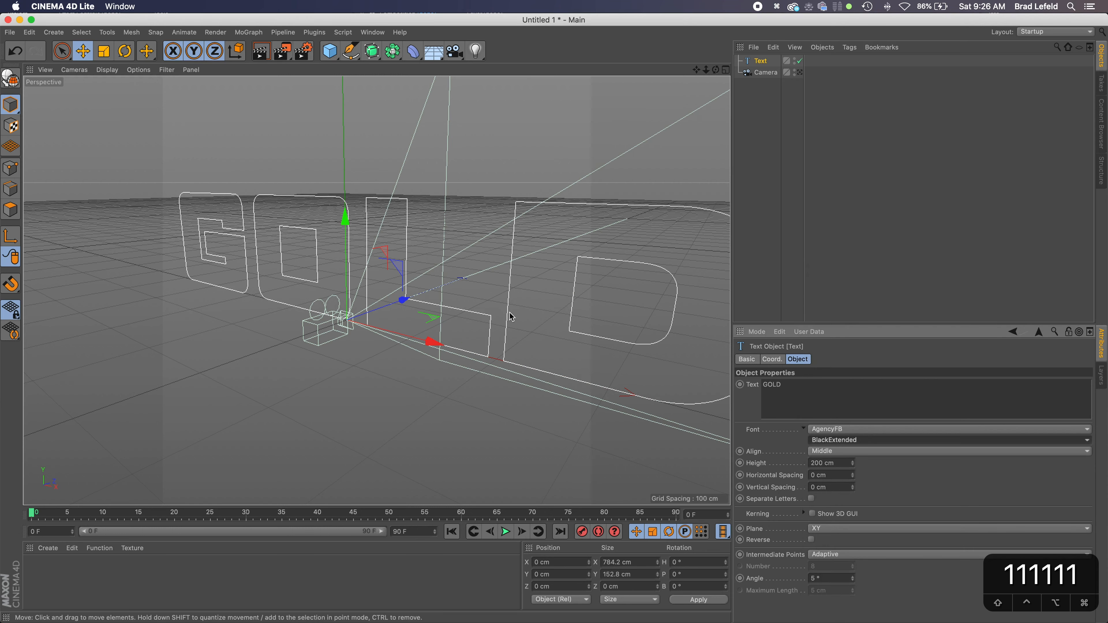
Step: Examine the GOLD text and camera in perspective by zooming, panning and orbiting the view
{"action": "scroll", "coordinate": [464, 312], "scroll_direction": "down", "scroll_amount": 5}
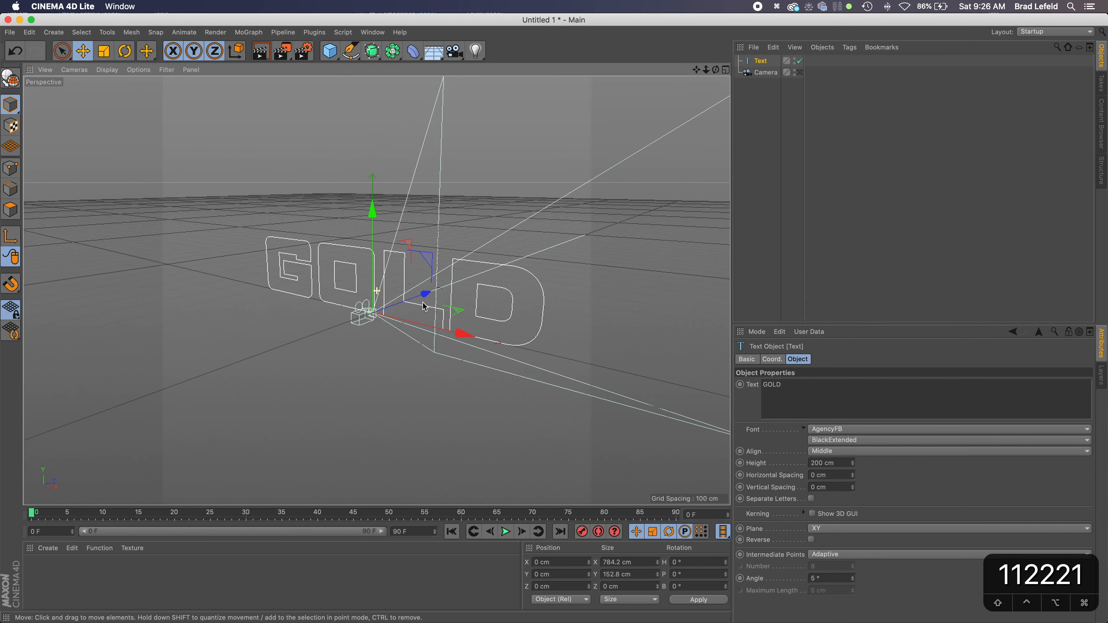
{"action": "key", "text": "2"}
{"action": "left_click_drag", "start_coordinate": [398, 307], "coordinate": [389, 307]}
{"action": "key", "text": "1"}
{"action": "key", "text": "3"}
{"action": "key", "text": "3"}
{"action": "key", "text": "3"}
{"action": "key", "text": "3"}
{"action": "key", "text": "3"}
{"action": "key", "text": "3"}
{"action": "key", "text": "super+a"}
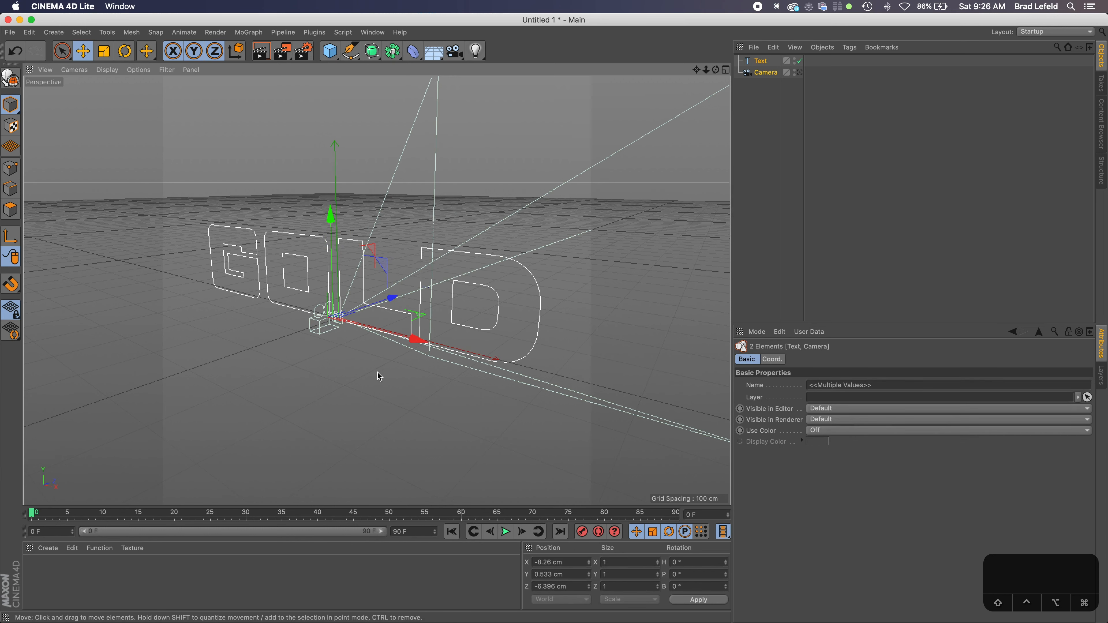
{"action": "key", "text": "3"}
{"action": "key", "text": "3"}
{"action": "key", "text": "3"}
{"action": "key", "text": "3"}
{"action": "key", "text": "3"}
{"action": "mouse_move", "coordinate": [379, 376]}
{"action": "left_mouse_down"}
{"action": "mouse_move", "coordinate": [393, 380]}
{"action": "mouse_move", "coordinate": [378, 378]}
{"action": "left_mouse_up"}
{"action": "key", "text": "3"}
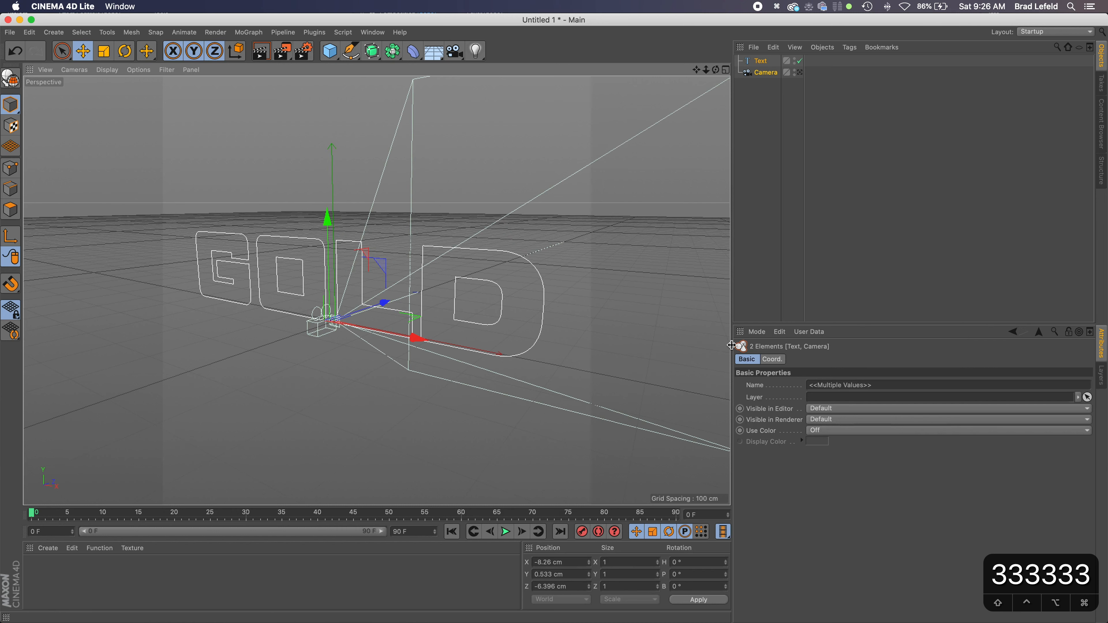
Step: Set the text object's X, Y and Z position to 0 cm
{"action": "left_click", "coordinate": [767, 62]}
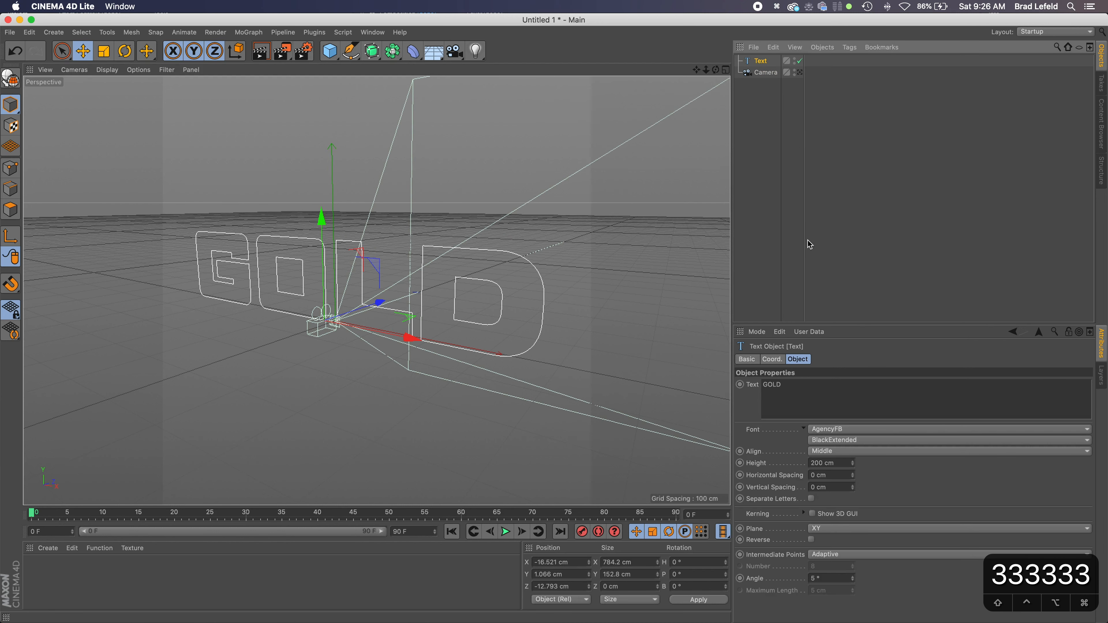
{"action": "left_click", "coordinate": [772, 360]}
{"action": "left_click", "coordinate": [784, 386]}
{"action": "key", "text": "super+a"}
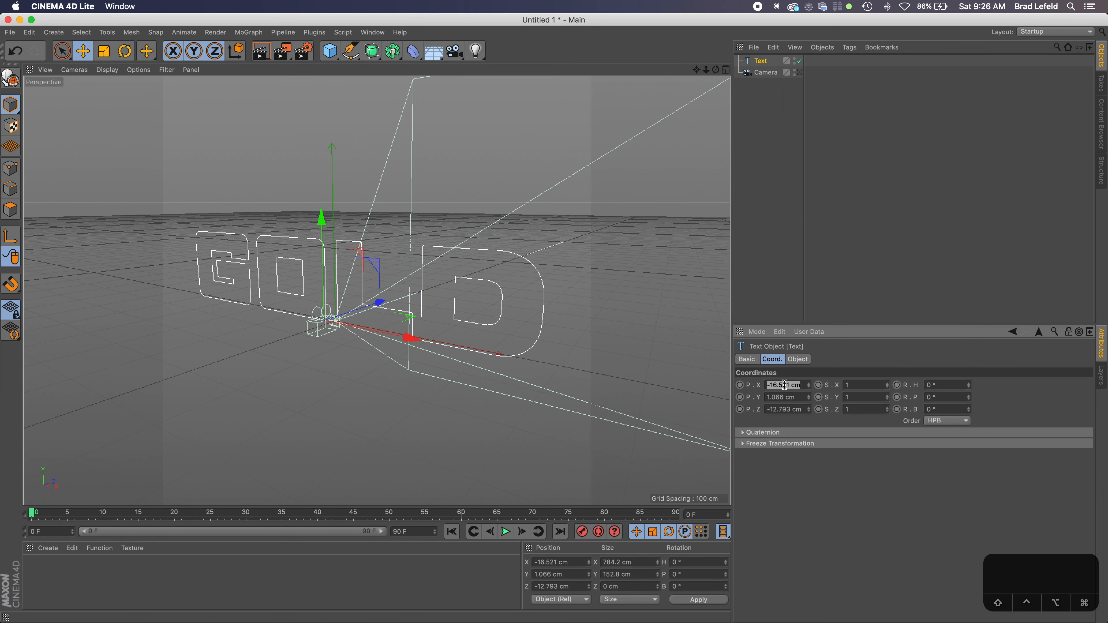
{"action": "type", "text": "0"}
{"action": "key", "text": "Tab"}
{"action": "type", "text": "0"}
{"action": "key", "text": "Tab"}
{"action": "type", "text": "0"}
{"action": "key", "text": "Tab"}
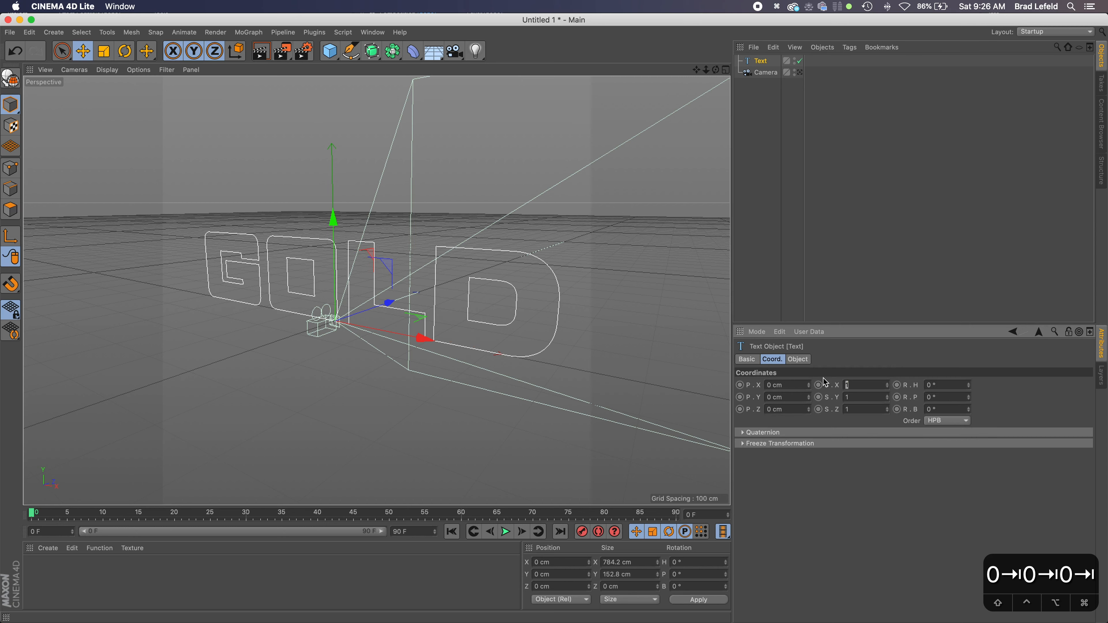
{"action": "left_click", "coordinate": [788, 134]}
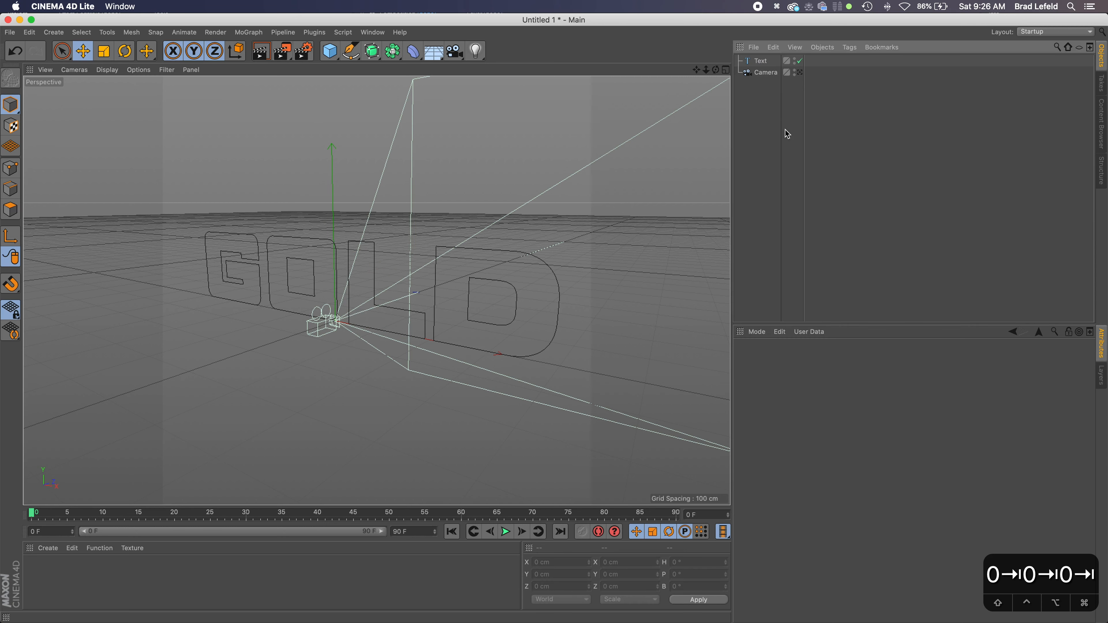
Step: Try reducing the GOLD text's height to about 169 cm and return it to 200 cm
{"action": "left_click", "coordinate": [762, 62]}
{"action": "left_click", "coordinate": [800, 360]}
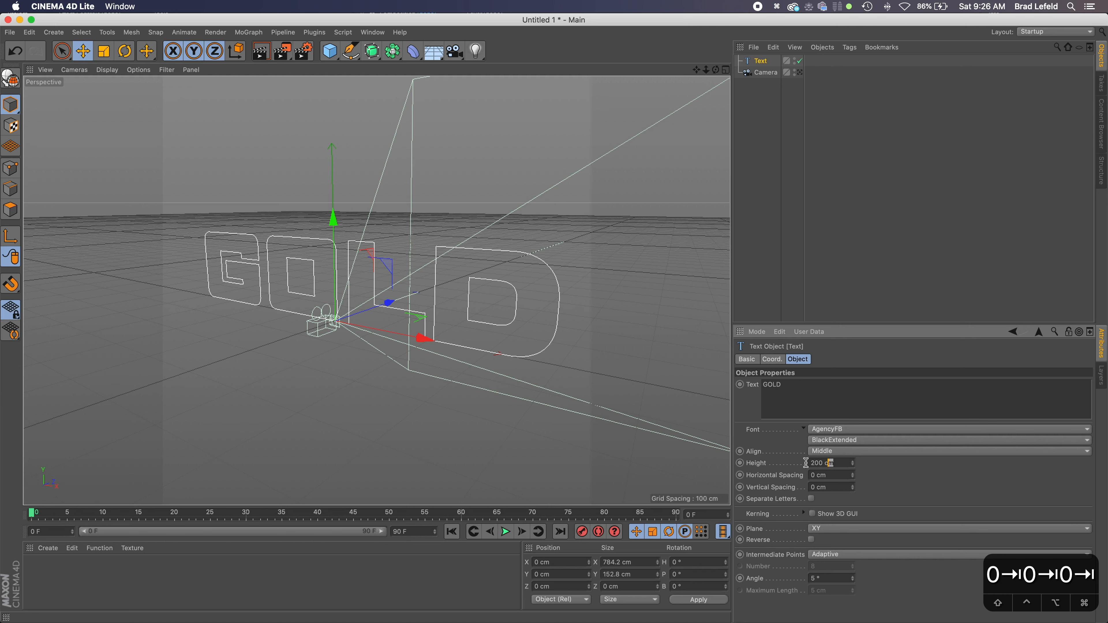
{"action": "left_click", "coordinate": [827, 463]}
{"action": "scroll", "coordinate": [828, 463], "scroll_direction": "down", "scroll_amount": 20}
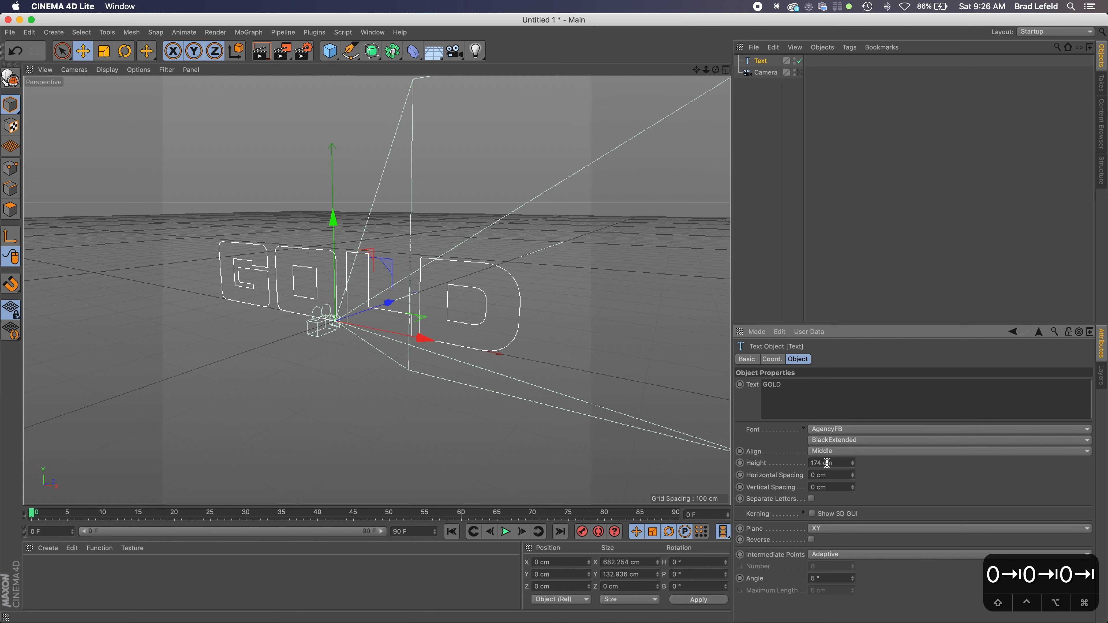
{"action": "key", "text": "super+a"}
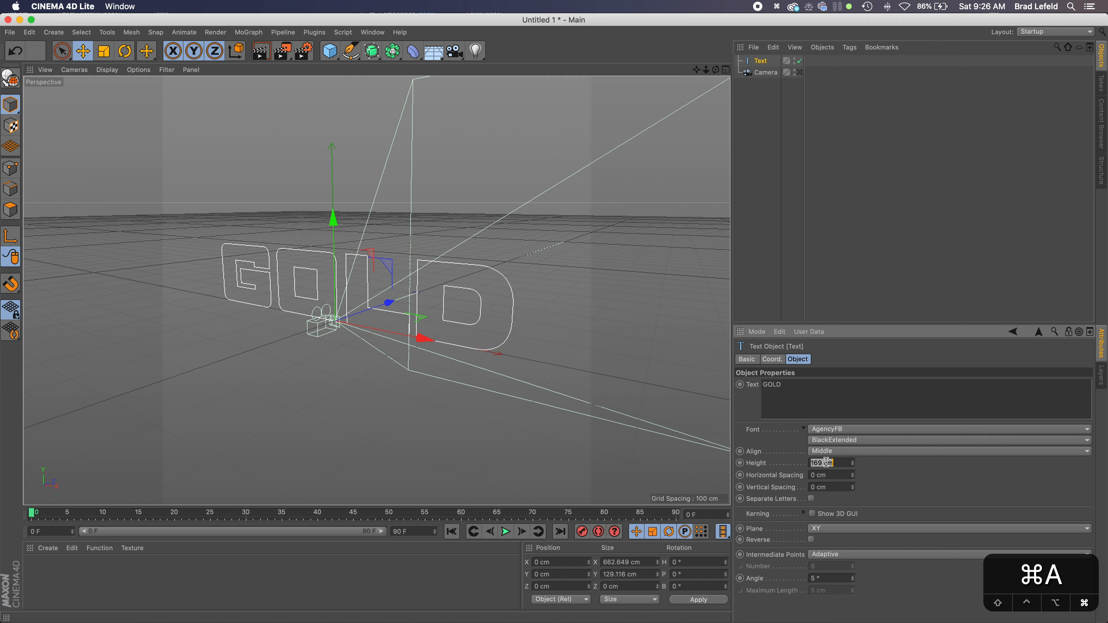
{"action": "type", "text": "200"}
Step: Set the GOLD text's horizontal spacing to 4 cm and its vertical spacing to 1 cm
{"action": "left_click", "coordinate": [840, 479]}
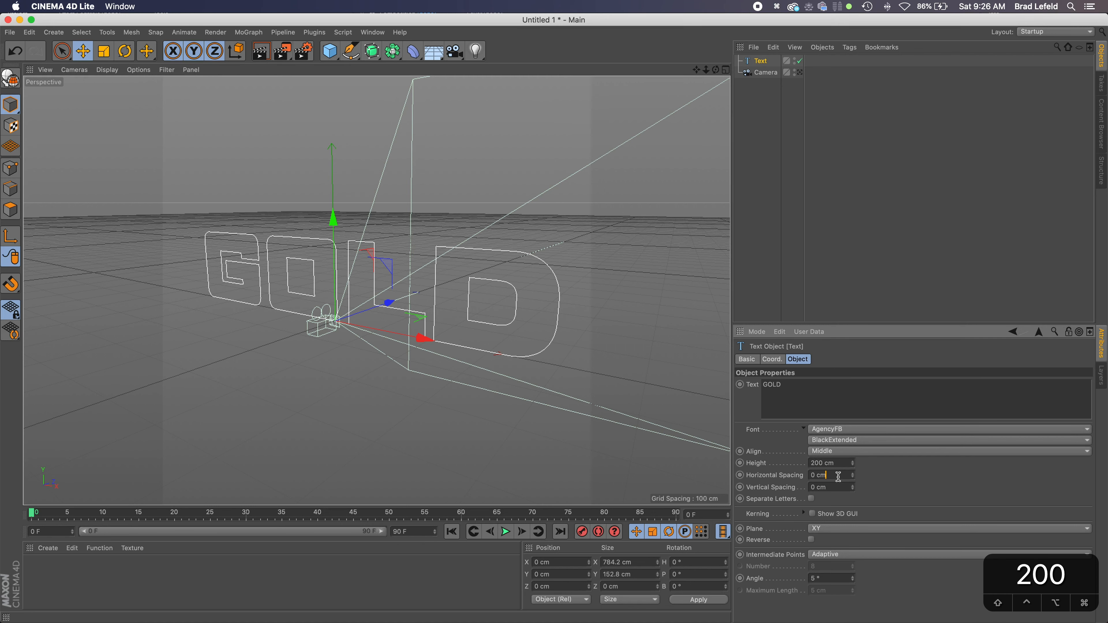
{"action": "scroll", "coordinate": [838, 477], "scroll_direction": "up", "scroll_amount": 12}
{"action": "scroll", "coordinate": [839, 477], "scroll_direction": "down", "scroll_amount": 5}
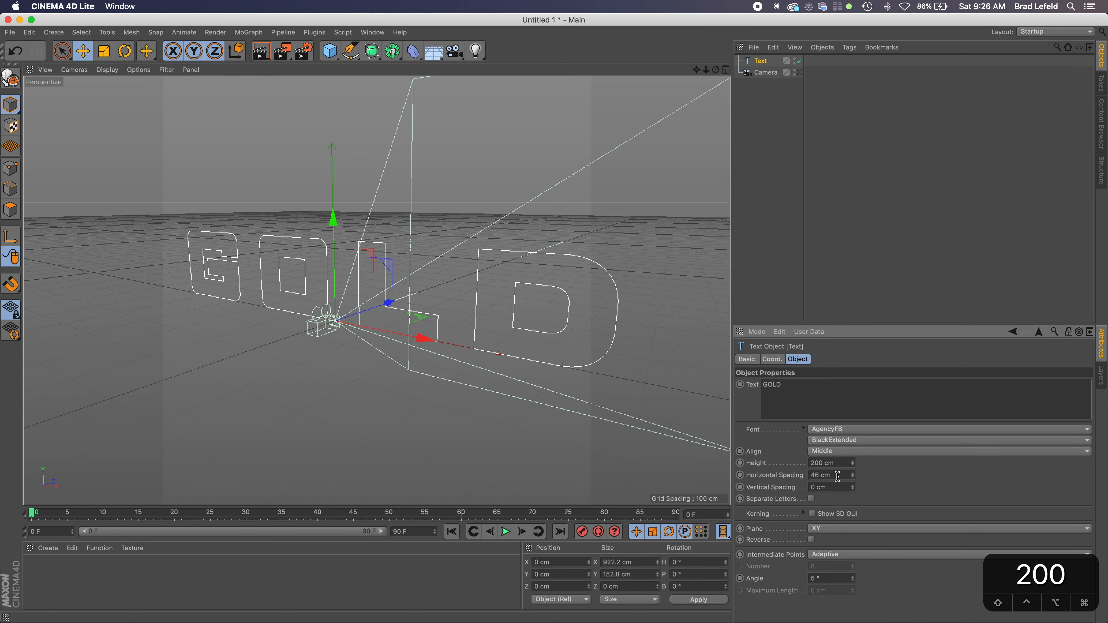
{"action": "scroll", "coordinate": [837, 476], "scroll_direction": "down", "scroll_amount": 3}
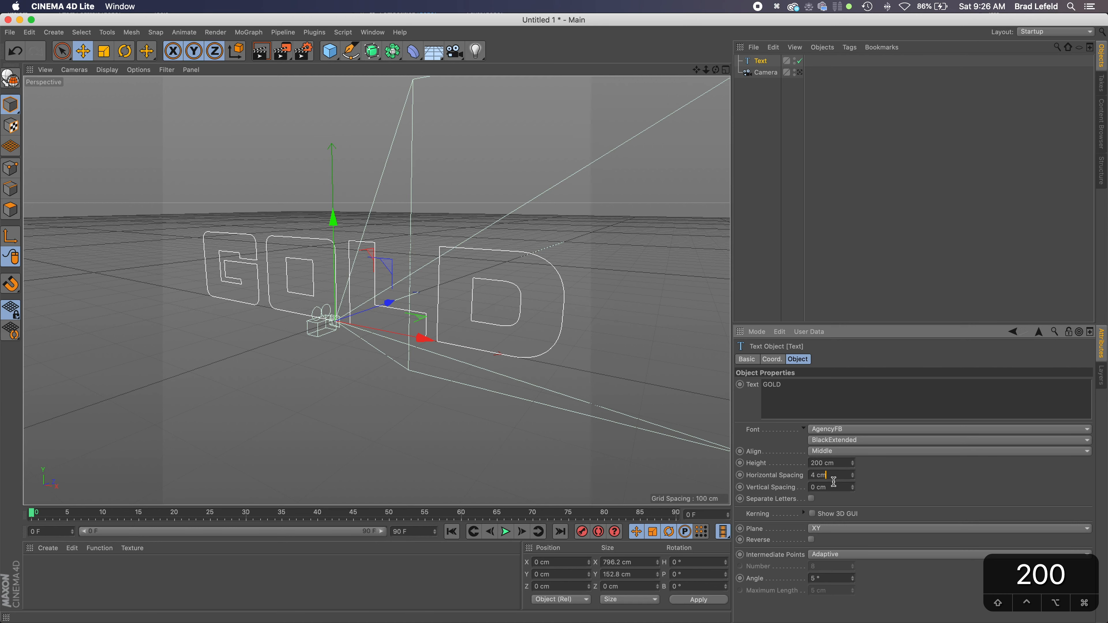
Step: Enable the 3D kerning handles and tighten the gaps before the letters O and L
{"action": "left_click", "coordinate": [813, 514]}
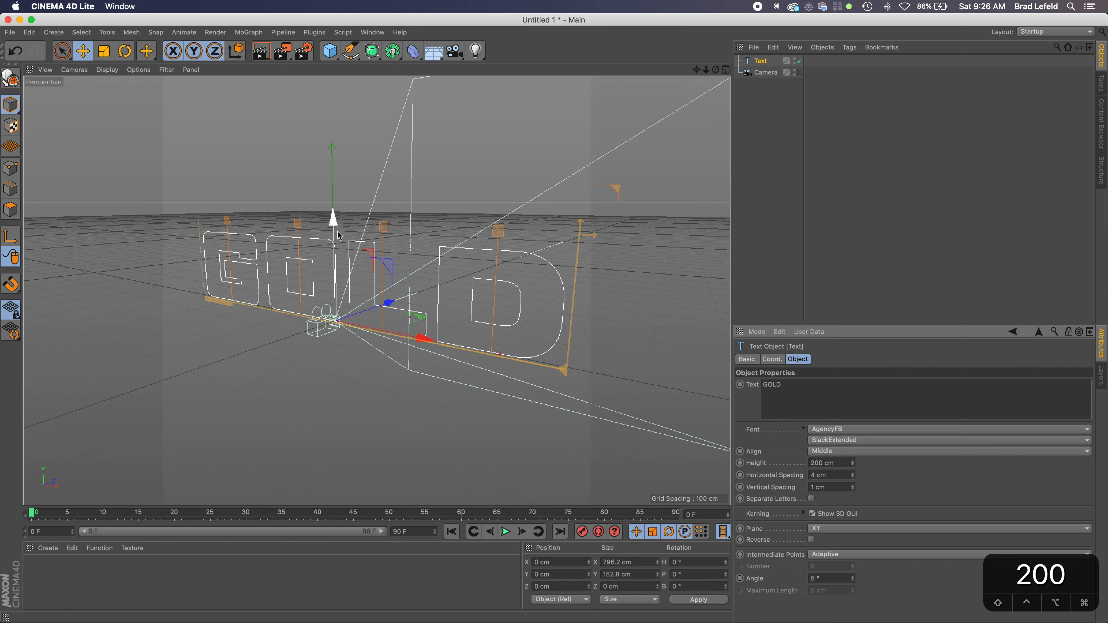
{"action": "left_click_drag", "start_coordinate": [299, 228], "coordinate": [293, 230]}
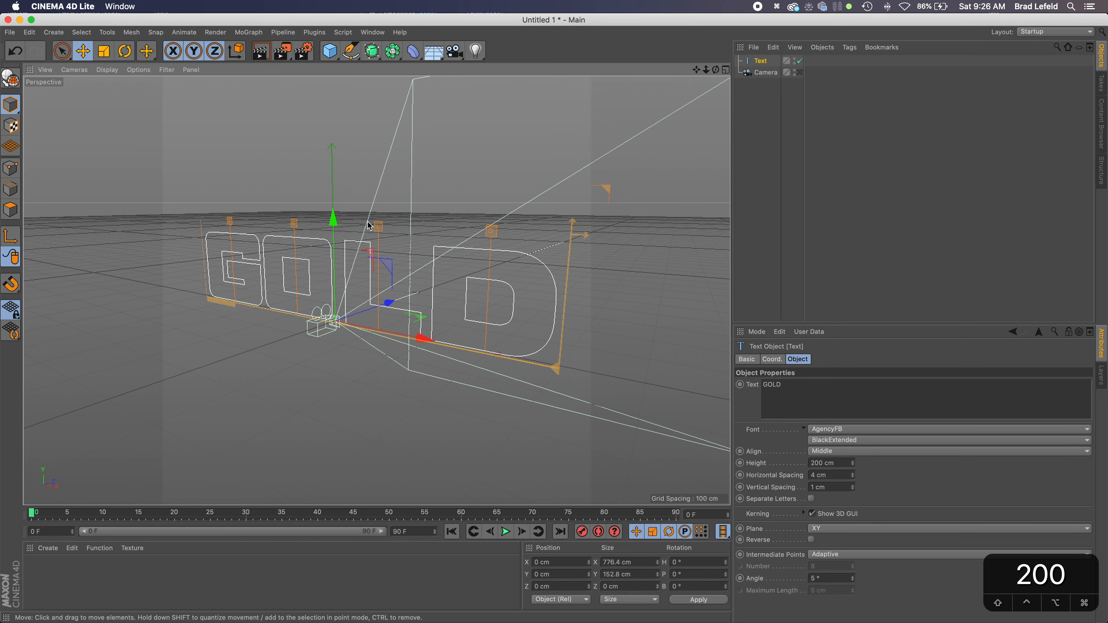
{"action": "left_click_drag", "start_coordinate": [377, 227], "coordinate": [371, 228]}
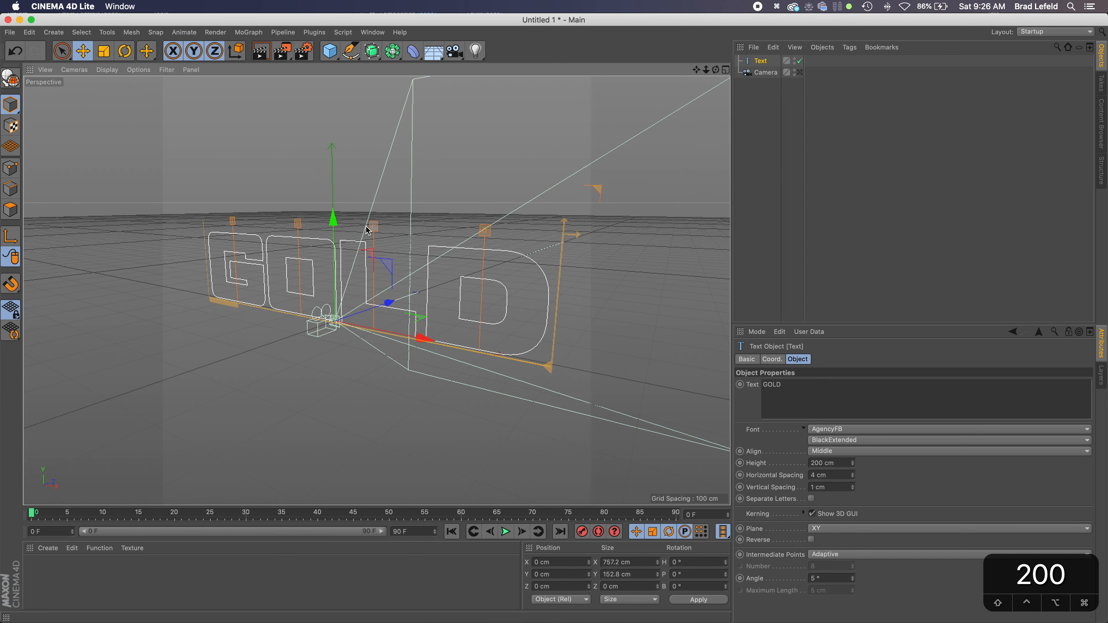
Step: Tighten the gap before the letter D in the GOLD text and view the scene through the Camera object
{"action": "left_click_drag", "start_coordinate": [487, 230], "coordinate": [482, 230]}
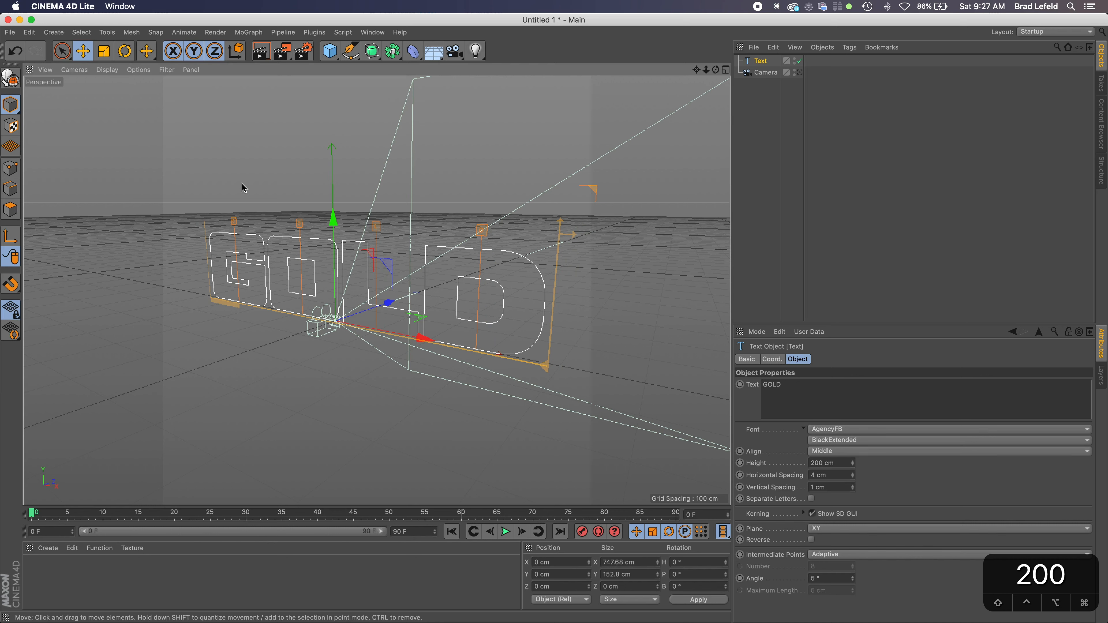
{"action": "left_click", "coordinate": [74, 69]}
{"action": "mouse_move", "coordinate": [114, 99]}
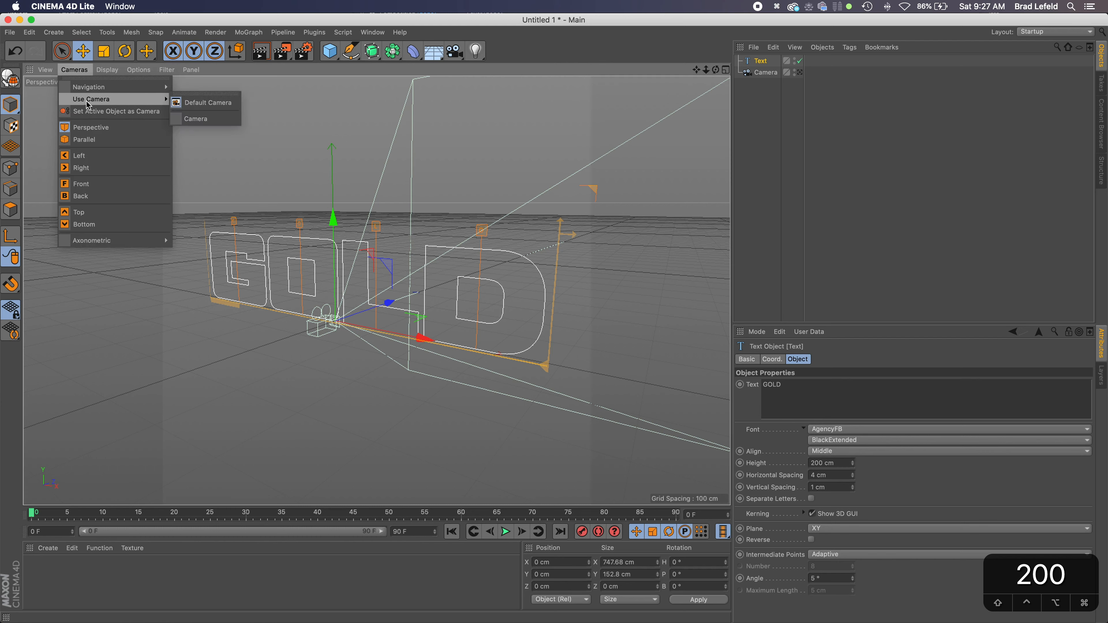
{"action": "left_click", "coordinate": [211, 118]}
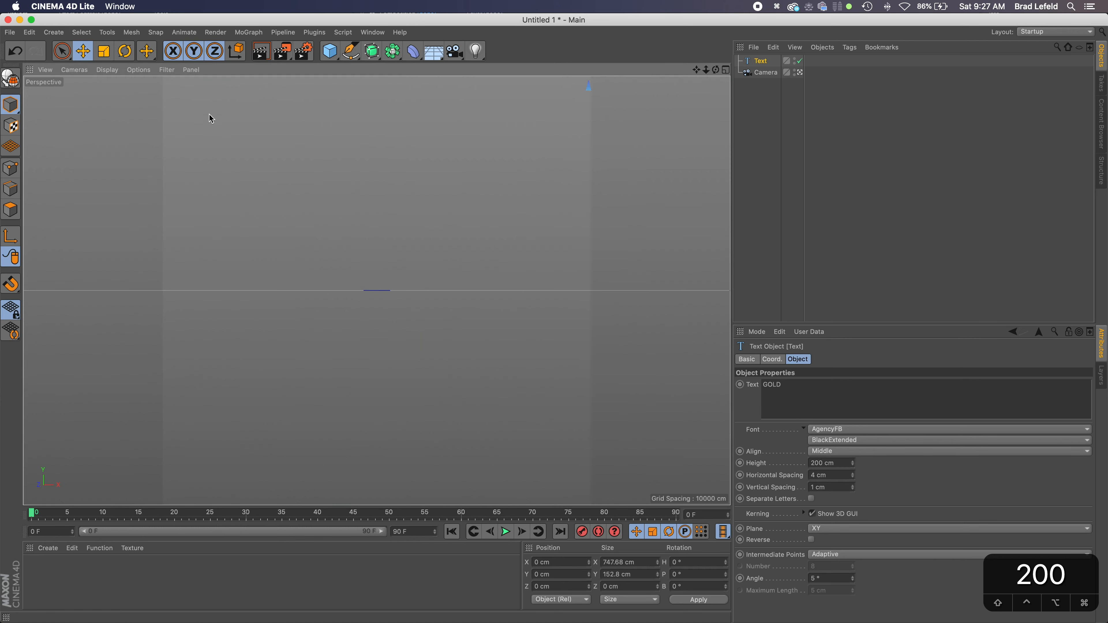
Step: Pull the camera back from the text by setting its Z position to -800 cm
{"action": "left_click", "coordinate": [770, 142]}
{"action": "left_click", "coordinate": [764, 73]}
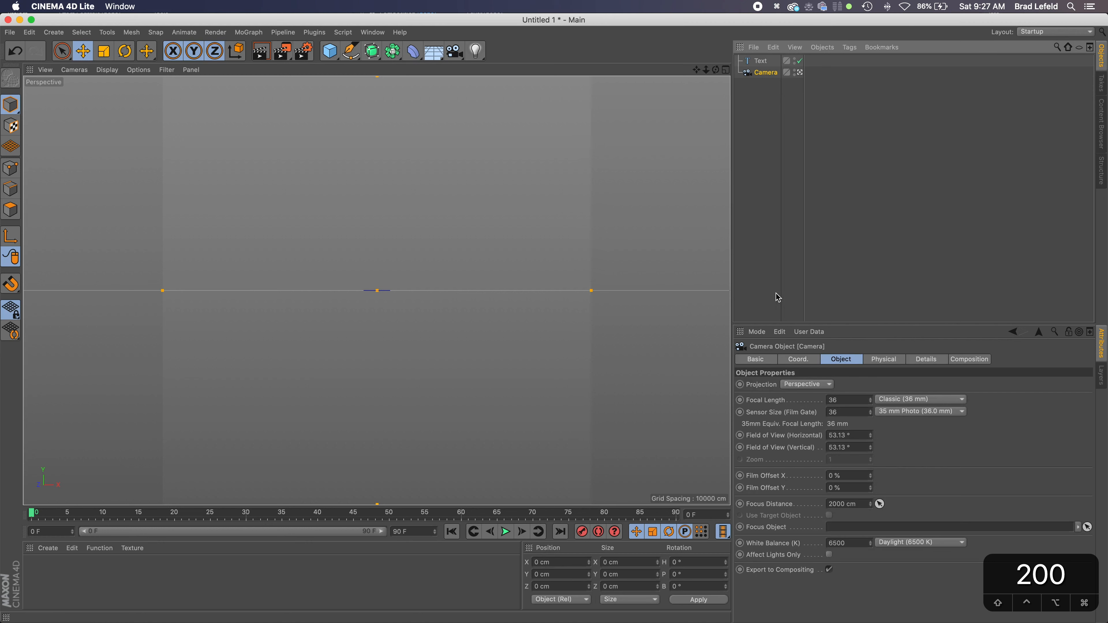
{"action": "left_click", "coordinate": [798, 359]}
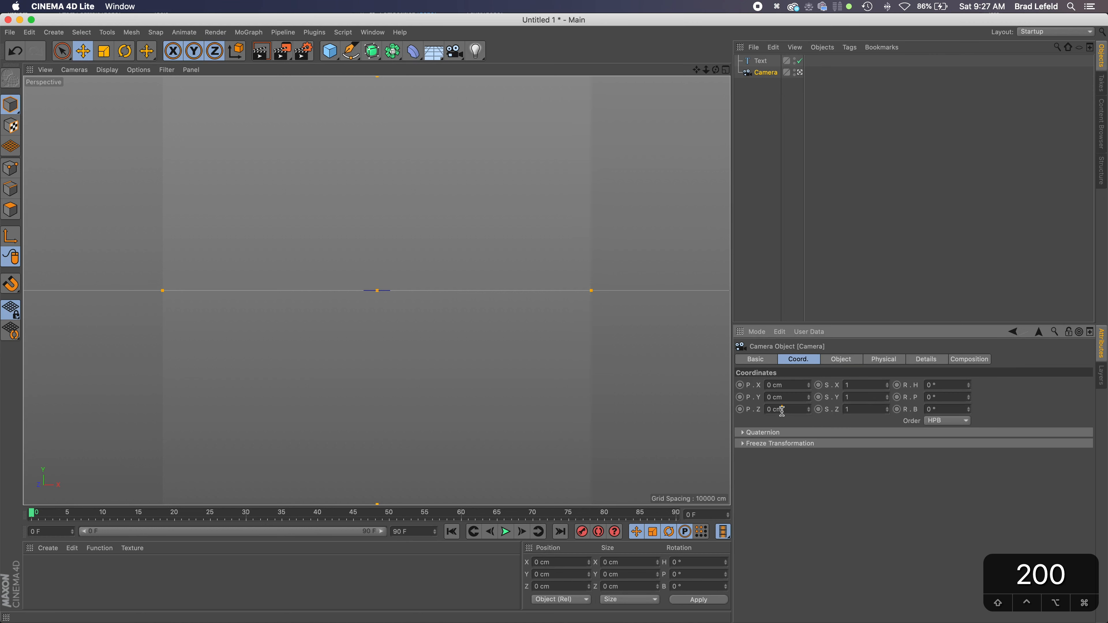
{"action": "scroll", "coordinate": [781, 411], "scroll_direction": "down", "scroll_amount": 20}
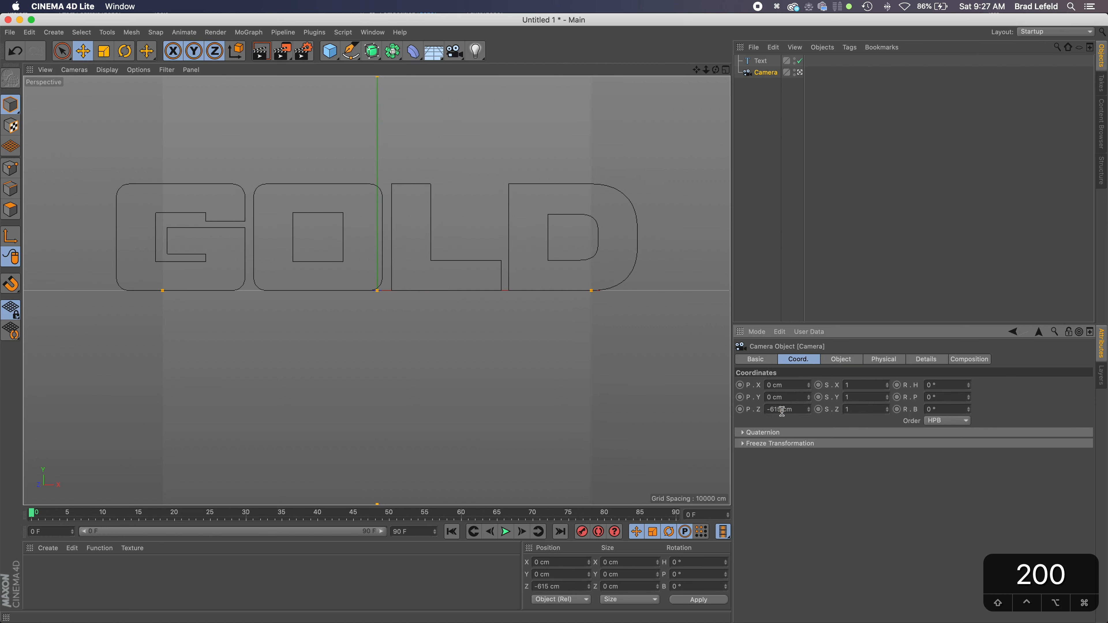
{"action": "scroll", "coordinate": [782, 411], "scroll_direction": "down", "scroll_amount": 6}
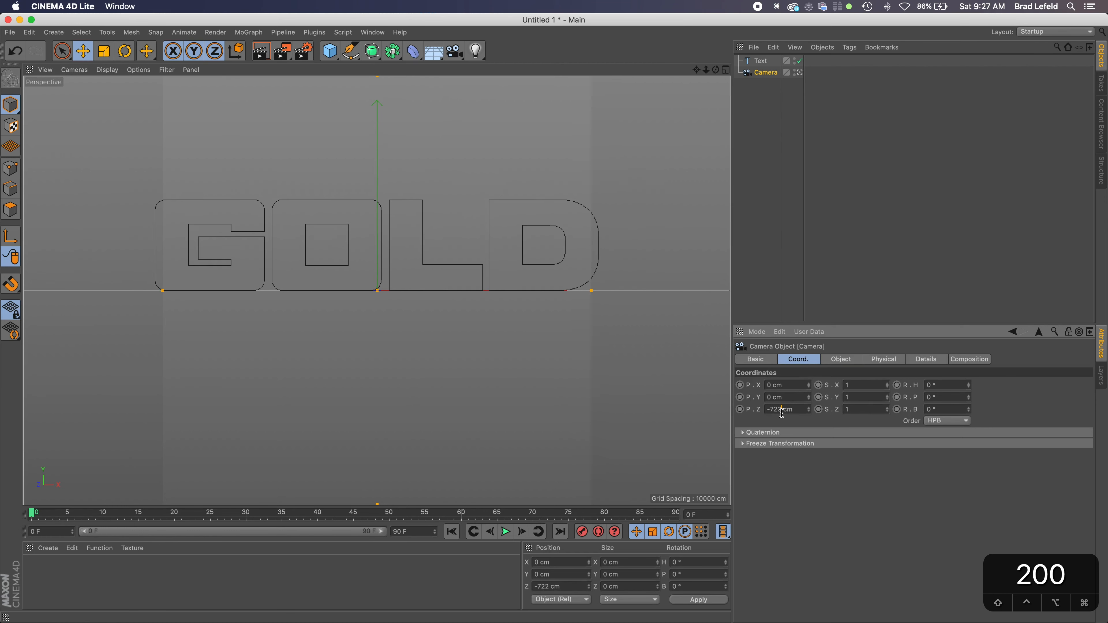
{"action": "scroll", "coordinate": [782, 411], "scroll_direction": "down", "scroll_amount": 5}
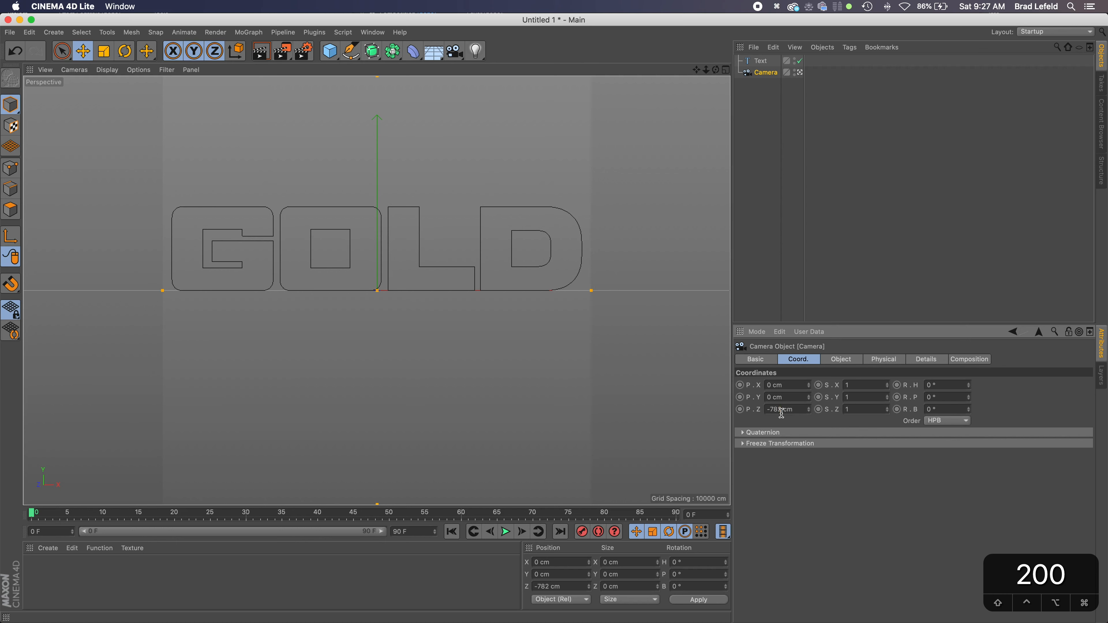
{"action": "double_click", "coordinate": [781, 410]}
{"action": "type", "text": "-800"}
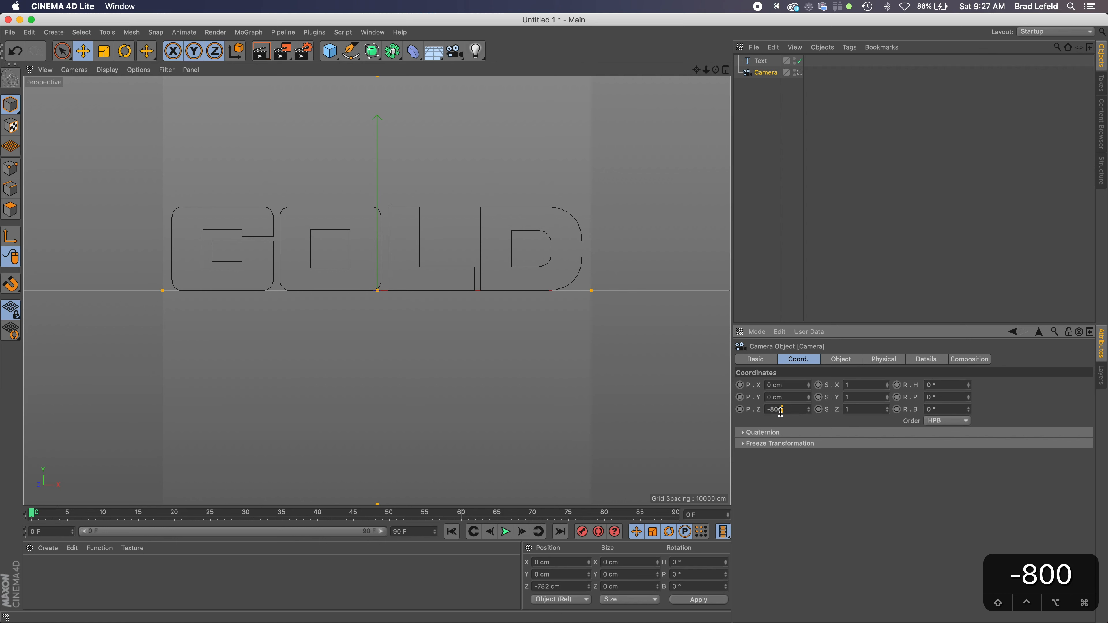
{"action": "key", "text": "Tab"}
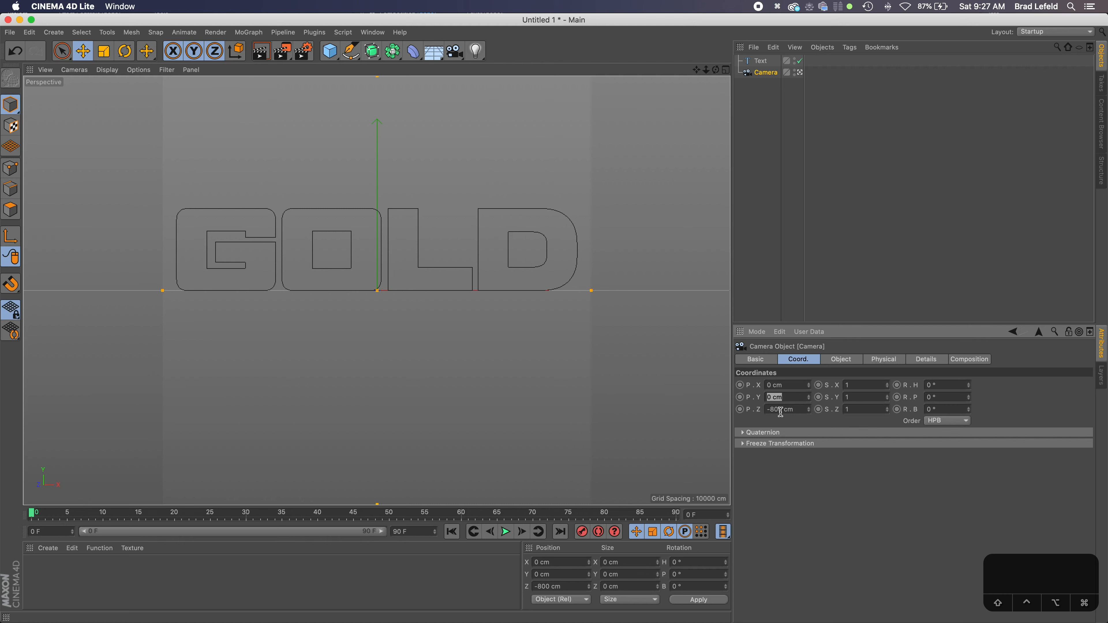
Step: Try 100 cm for the camera's Y position and settle on 80 cm
{"action": "type", "text": "100"}
{"action": "key", "text": "Return"}
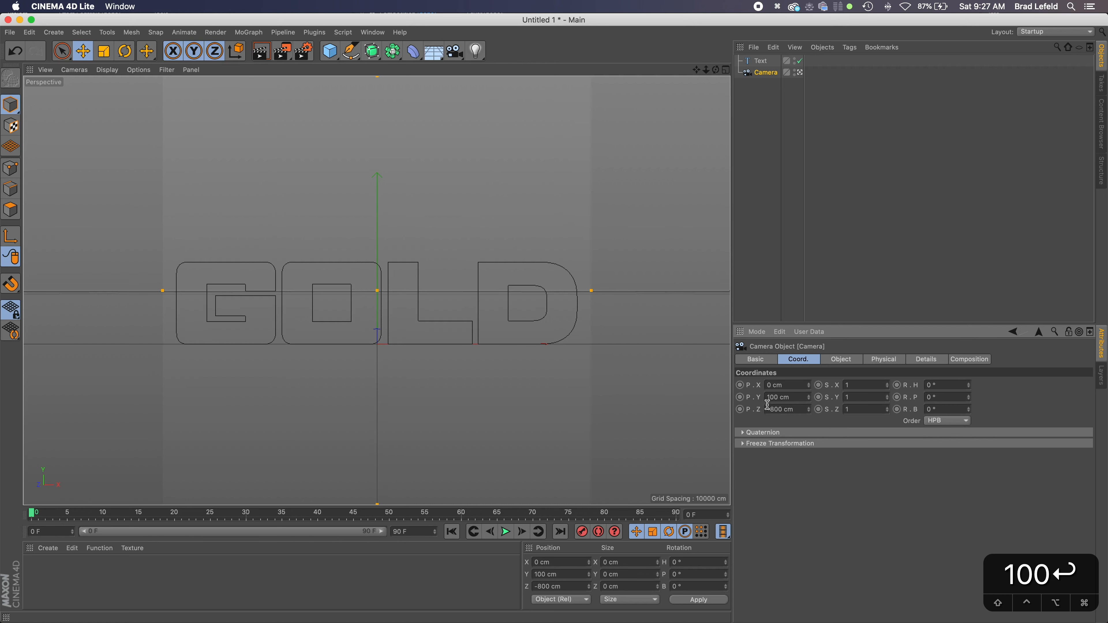
{"action": "left_click", "coordinate": [803, 400]}
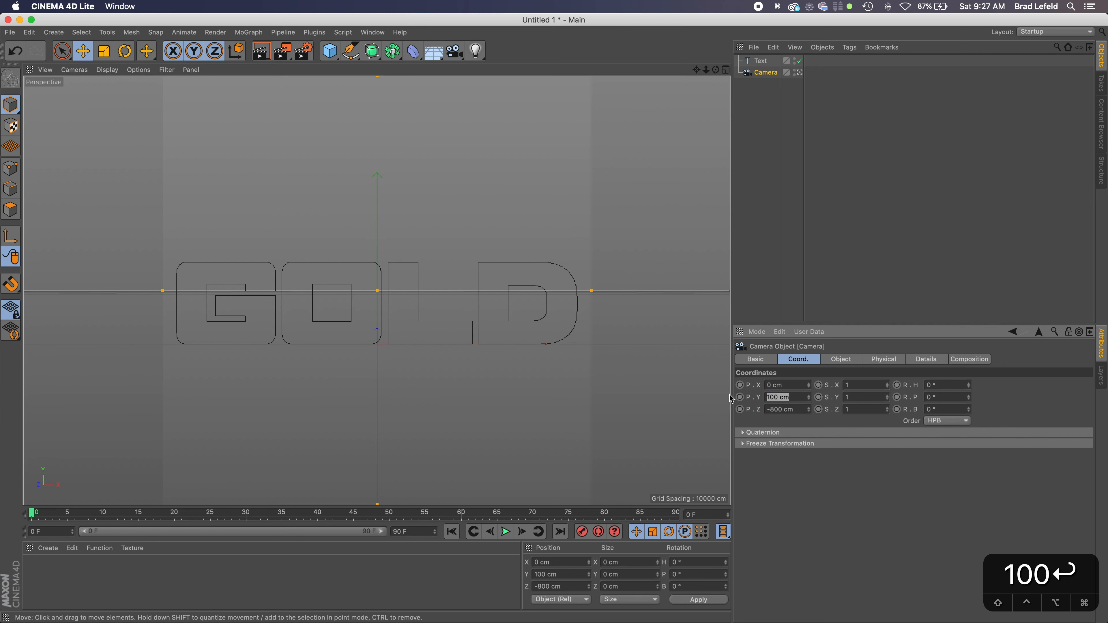
{"action": "type", "text": "80"}
{"action": "key", "text": "Return"}
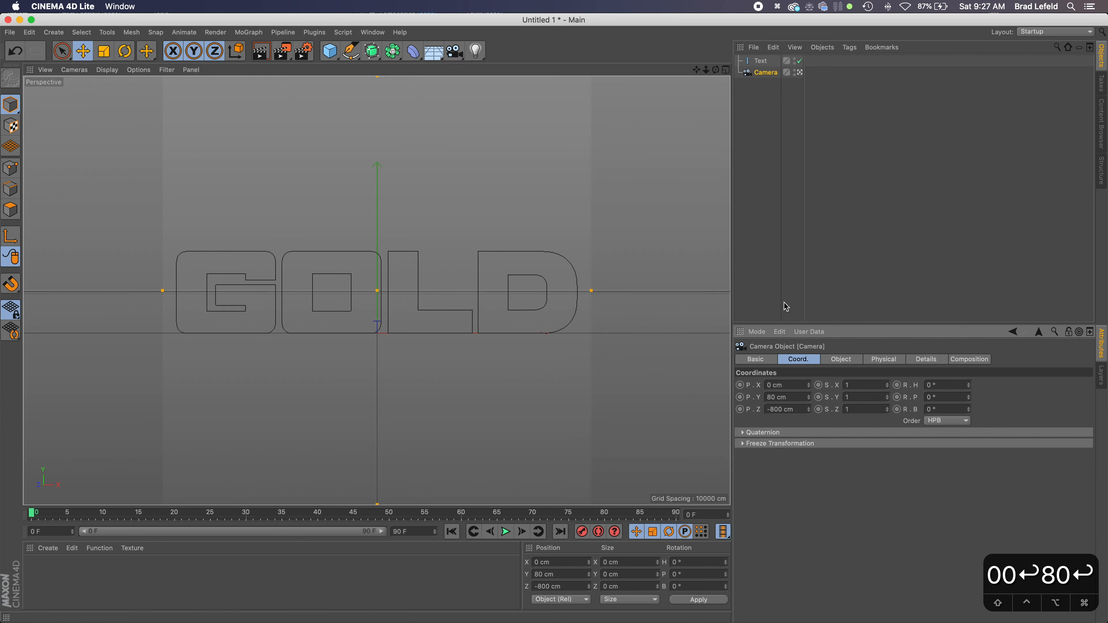
Step: Set keyframes at frame 0 on all of the camera's position, scale and rotation values
{"action": "left_click", "coordinate": [740, 386]}
{"action": "left_click", "coordinate": [740, 398]}
{"action": "left_click", "coordinate": [819, 385]}
{"action": "left_click", "coordinate": [819, 398]}
{"action": "left_click", "coordinate": [818, 409]}
{"action": "left_click", "coordinate": [897, 386]}
{"action": "left_click", "coordinate": [897, 397]}
{"action": "left_click", "coordinate": [897, 409]}
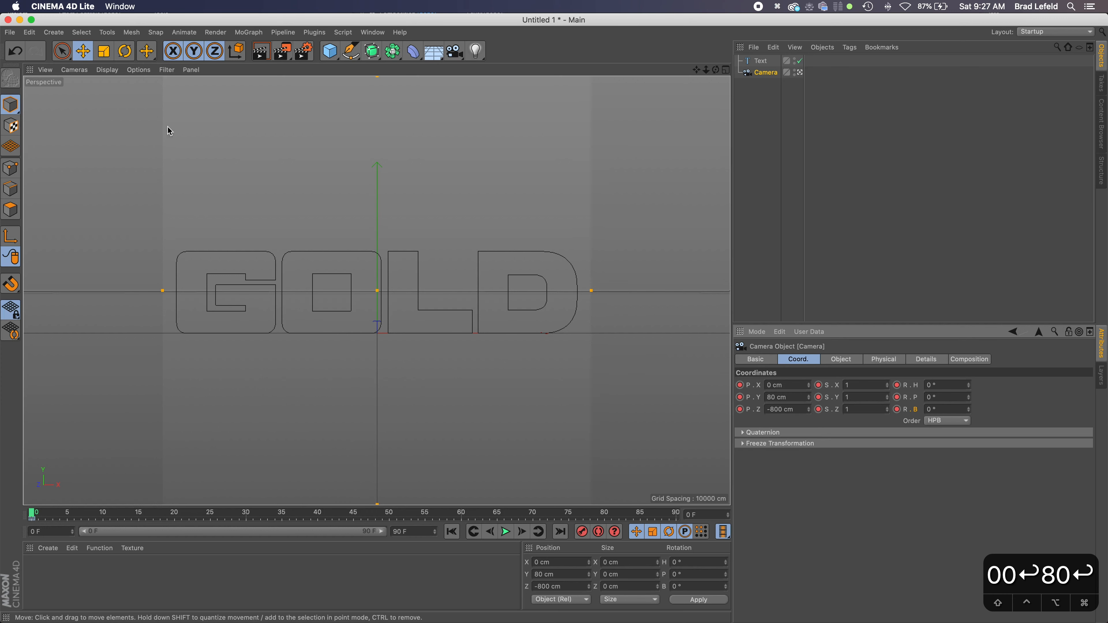
Step: Switch the perspective view back to the Default Camera
{"action": "left_click", "coordinate": [74, 69]}
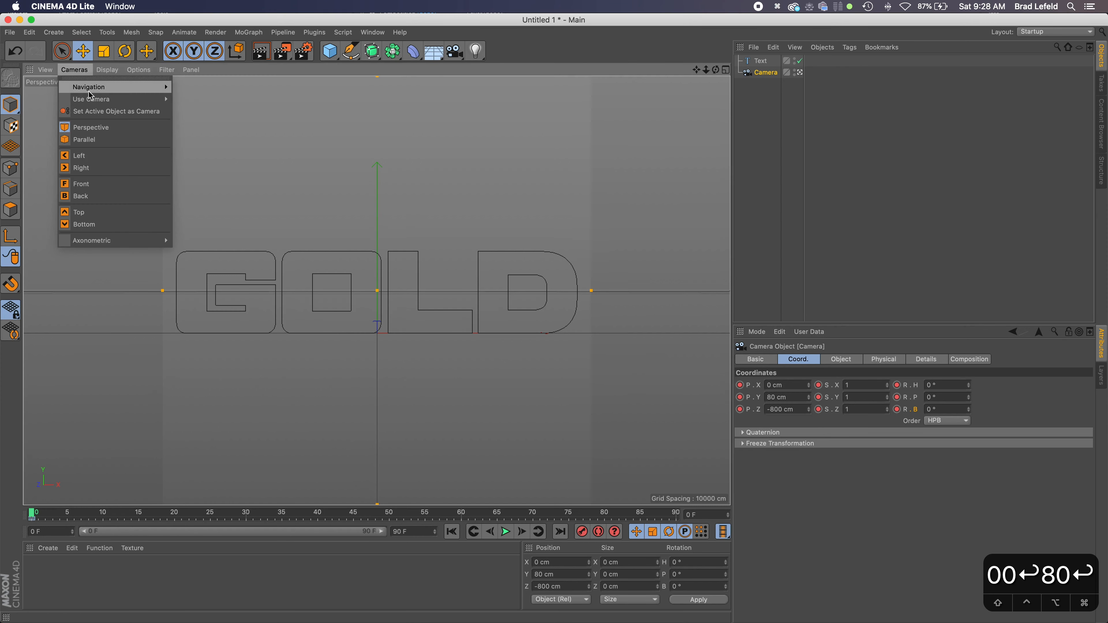
{"action": "mouse_move", "coordinate": [94, 100]}
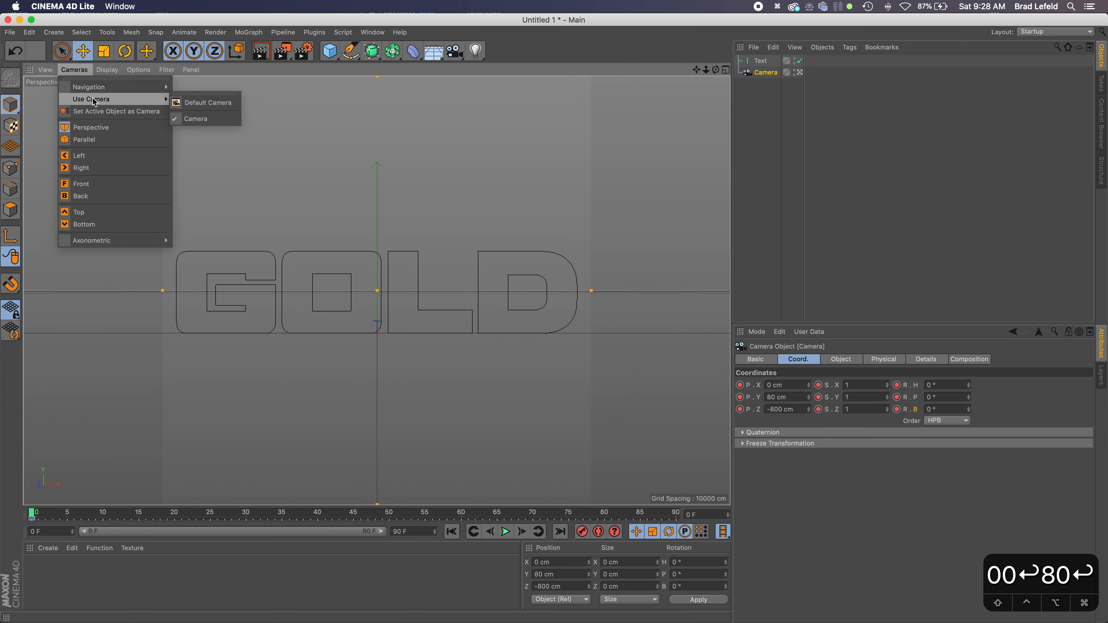
{"action": "left_click", "coordinate": [178, 103]}
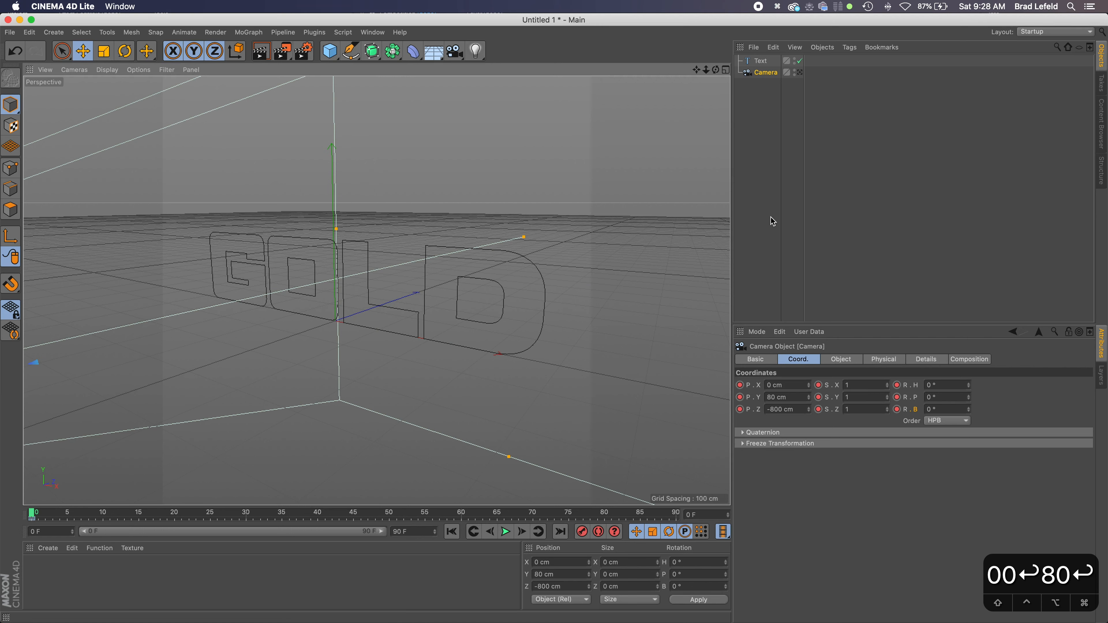
Step: Add an Extrude object and nest the Text spline under it as its child
{"action": "left_click", "coordinate": [759, 63]}
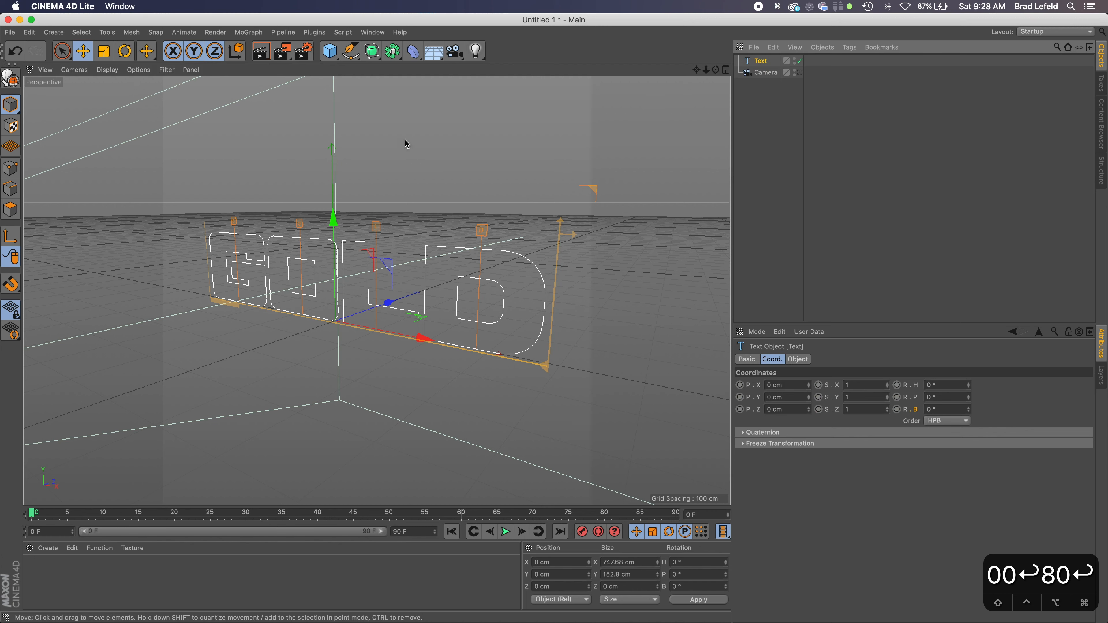
{"action": "left_click", "coordinate": [374, 57]}
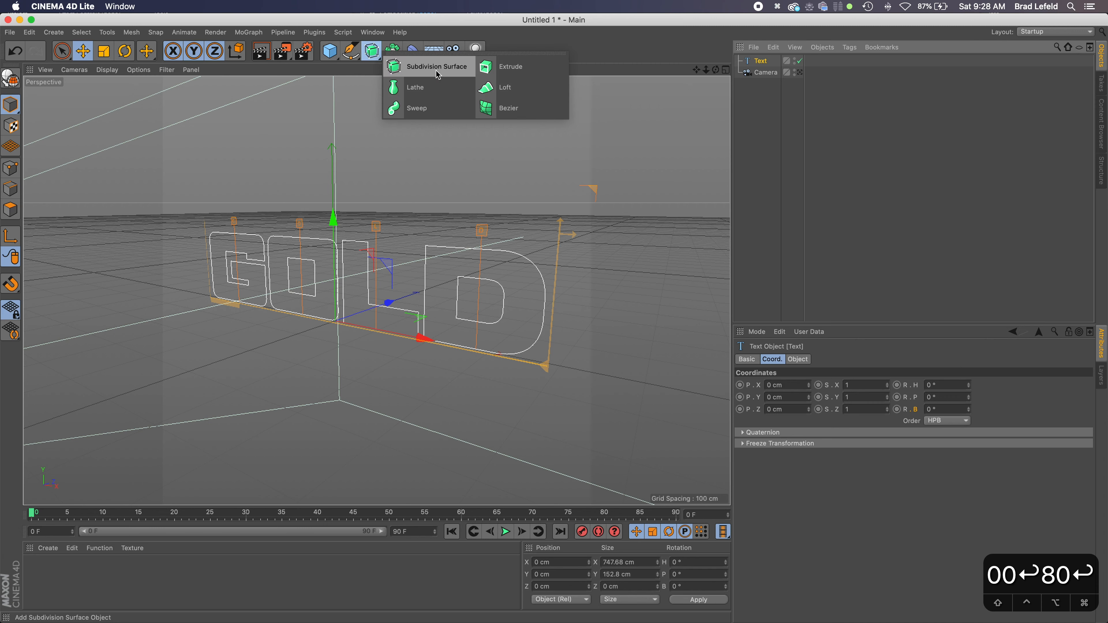
{"action": "left_click", "coordinate": [499, 67]}
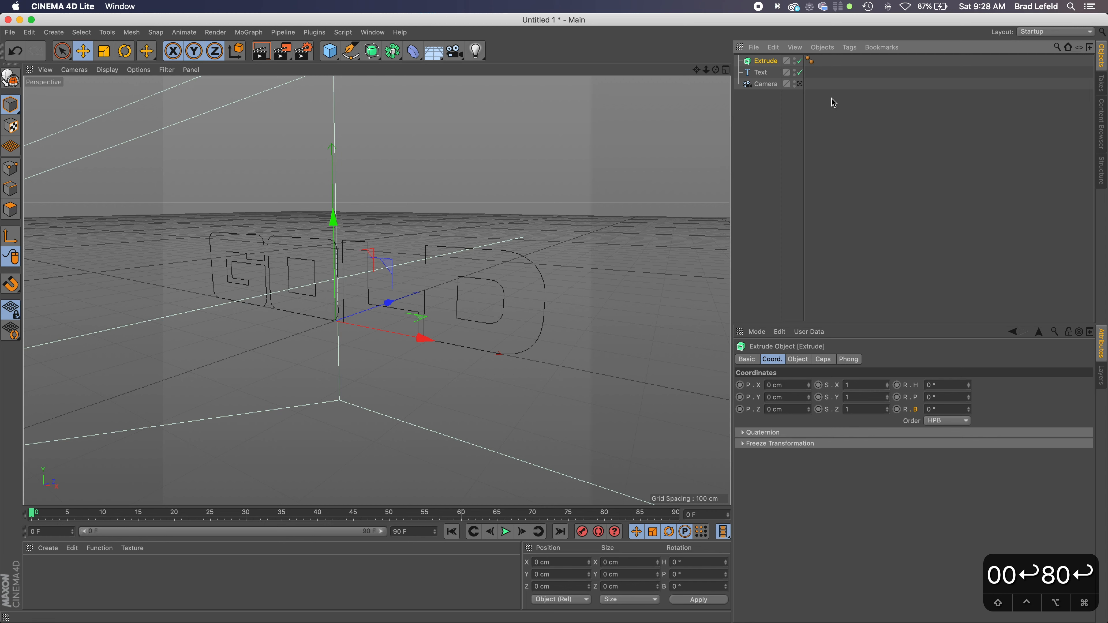
{"action": "left_click_drag", "start_coordinate": [760, 76], "coordinate": [771, 64]}
{"action": "left_click_drag", "start_coordinate": [769, 61], "coordinate": [769, 65]}
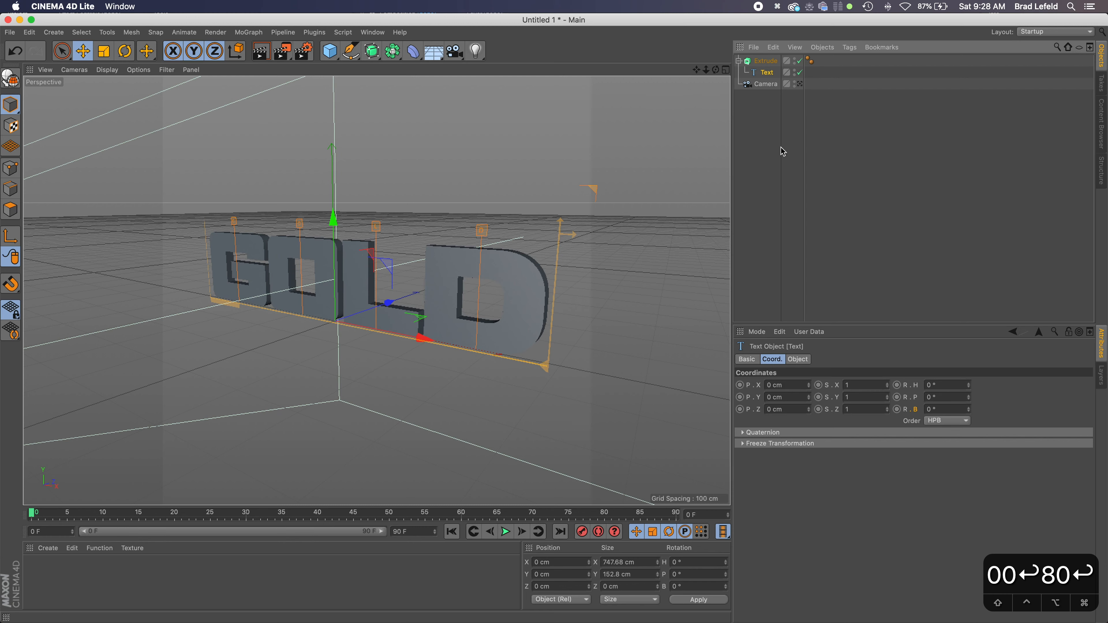
Step: Try Z movement values of 50 cm and 500 cm on the Extrude object and settle on 75 cm
{"action": "left_click", "coordinate": [768, 62]}
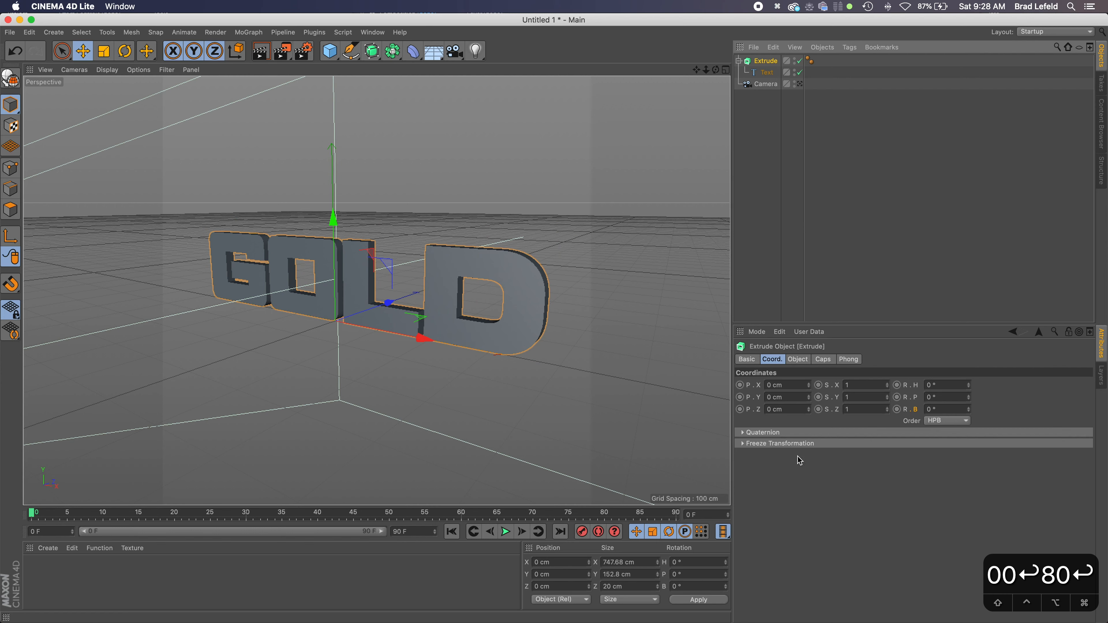
{"action": "left_click", "coordinate": [803, 362]}
{"action": "left_click", "coordinate": [825, 362]}
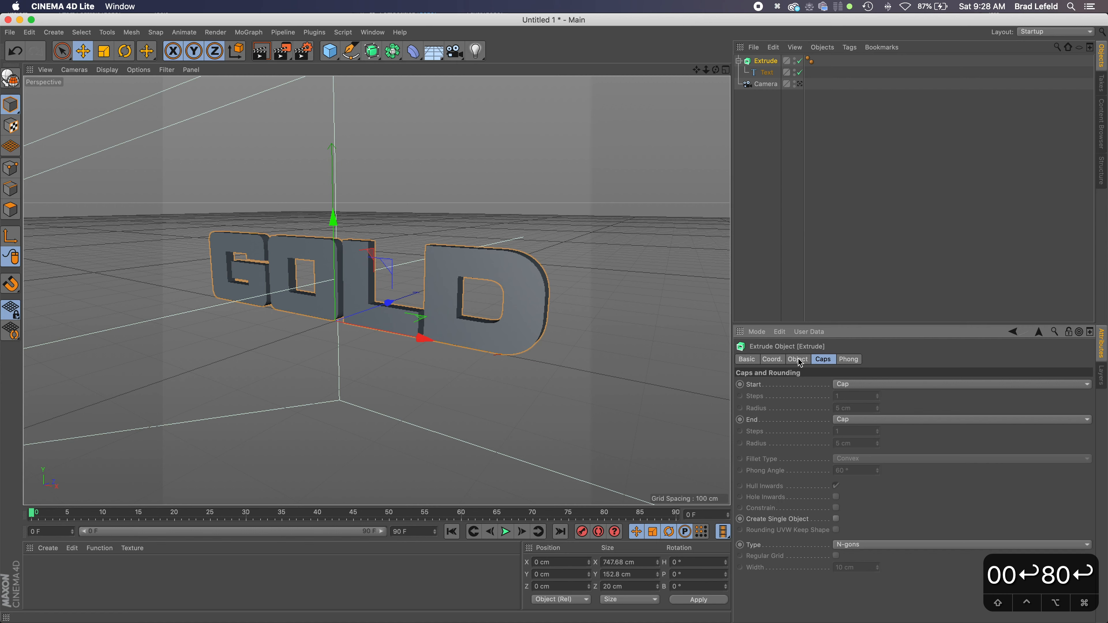
{"action": "left_click", "coordinate": [798, 360]}
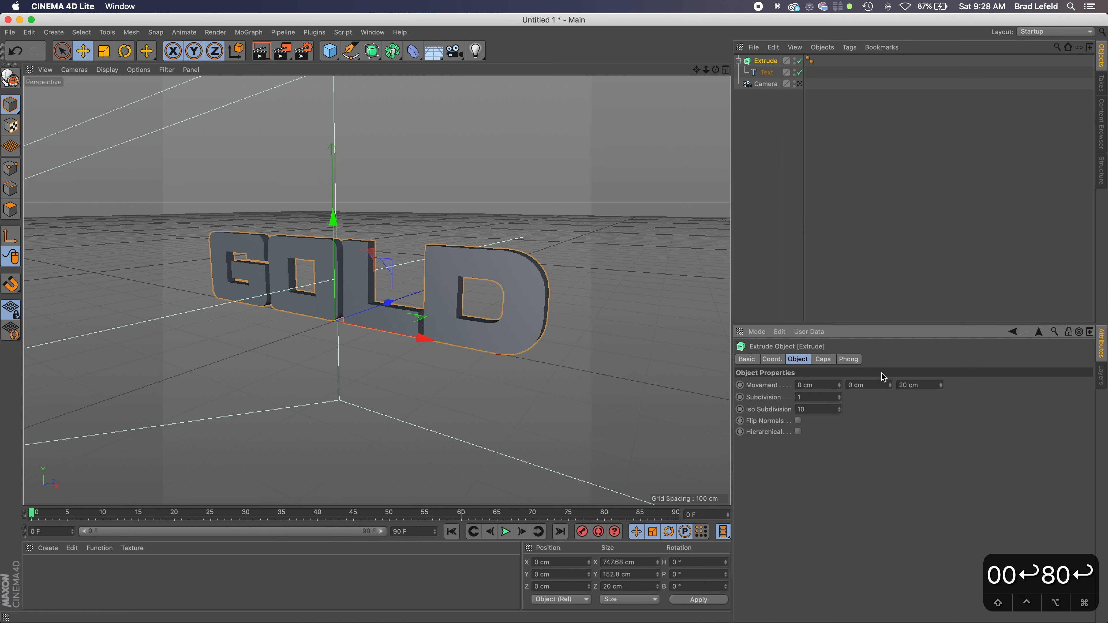
{"action": "left_click", "coordinate": [918, 383]}
{"action": "type", "text": "50"}
{"action": "key", "text": "Return"}
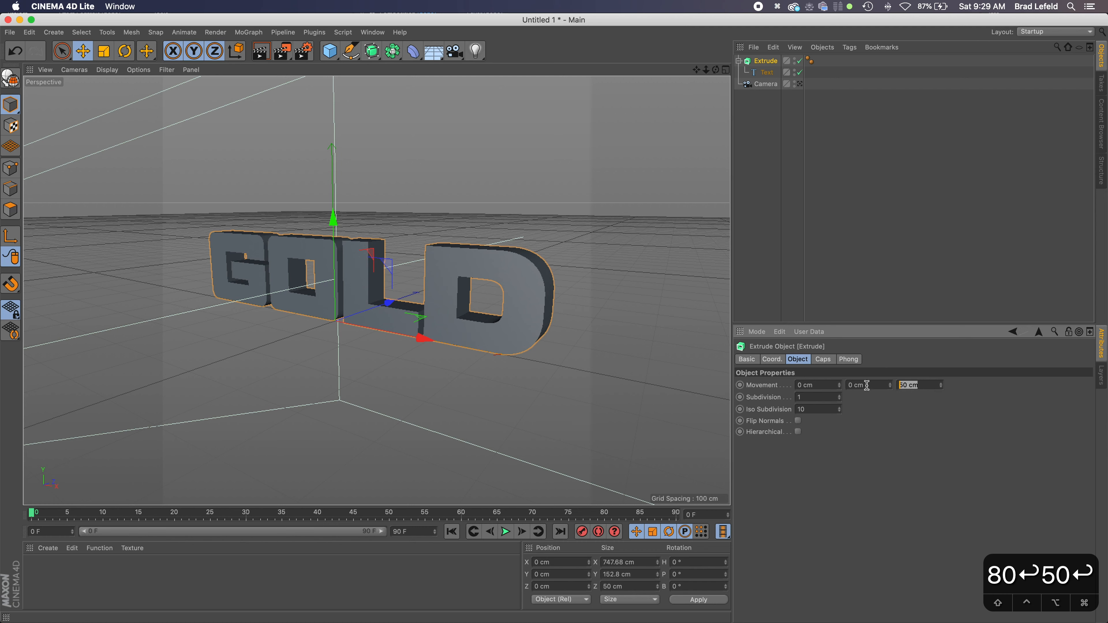
{"action": "type", "text": "500"}
{"action": "key", "text": "Return"}
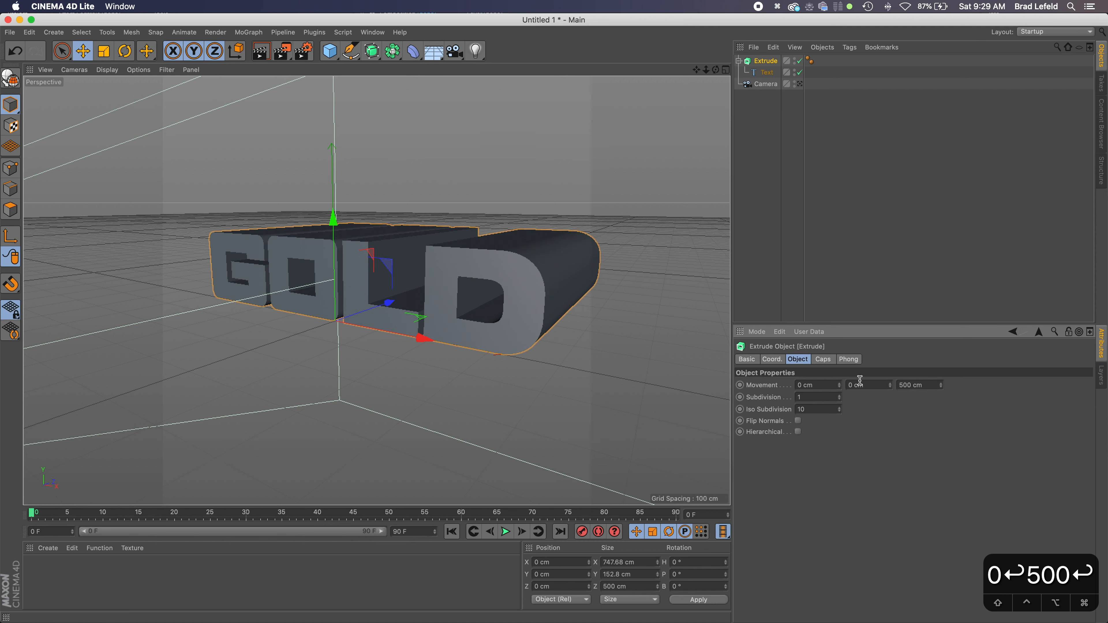
{"action": "left_click", "coordinate": [904, 385]}
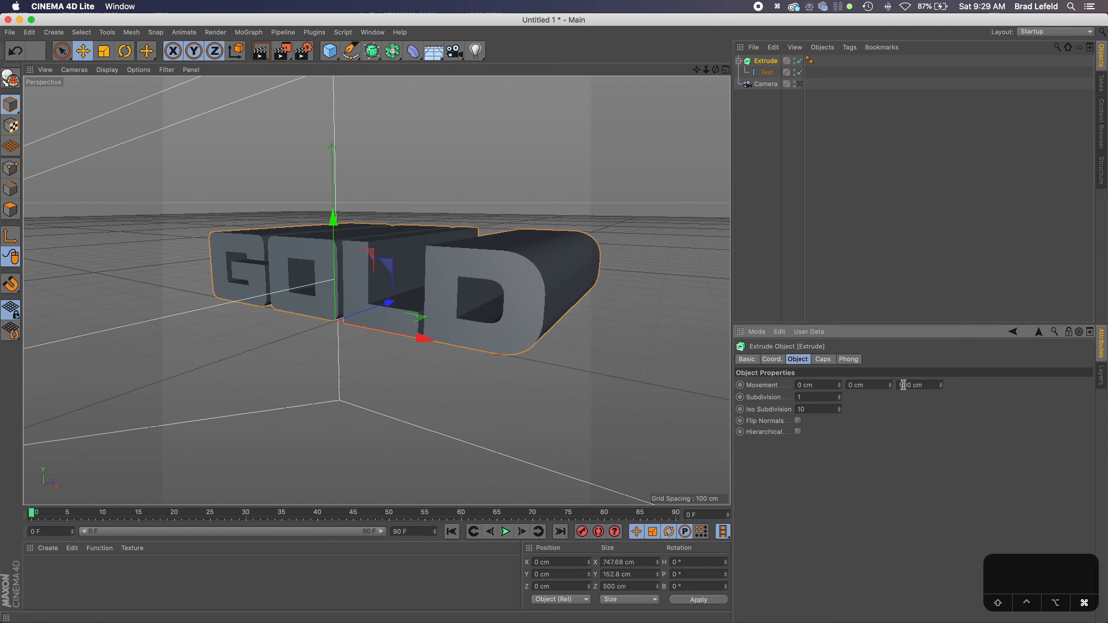
{"action": "key", "text": "super+a"}
{"action": "type", "text": "75"}
{"action": "key", "text": "Tab"}
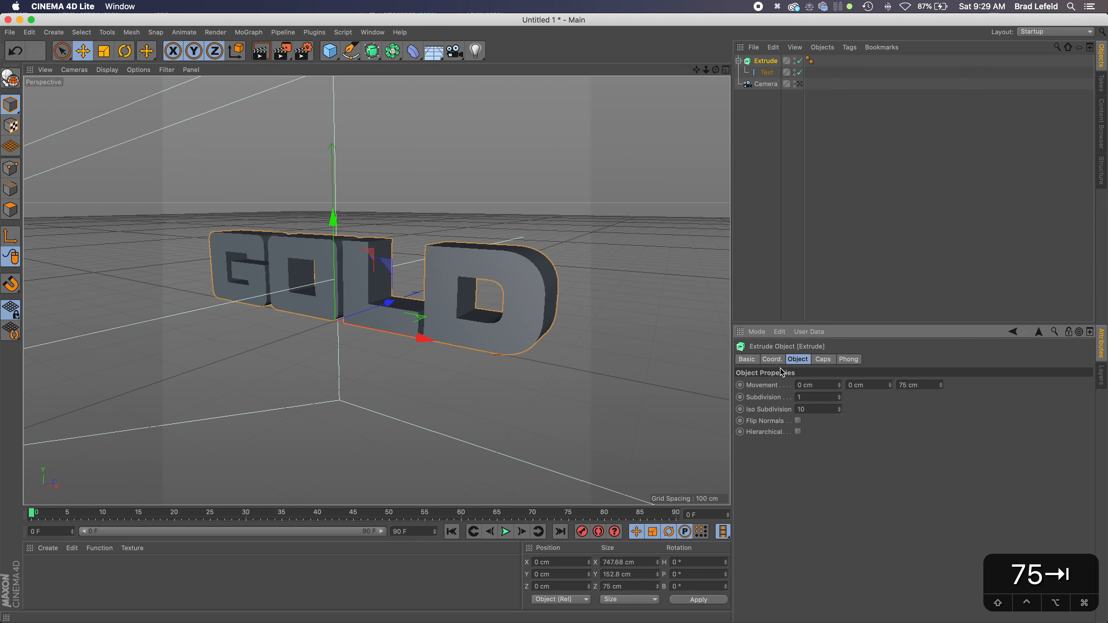
Step: Change the Extrude object's start cap to Fillet Cap
{"action": "left_click", "coordinate": [822, 360]}
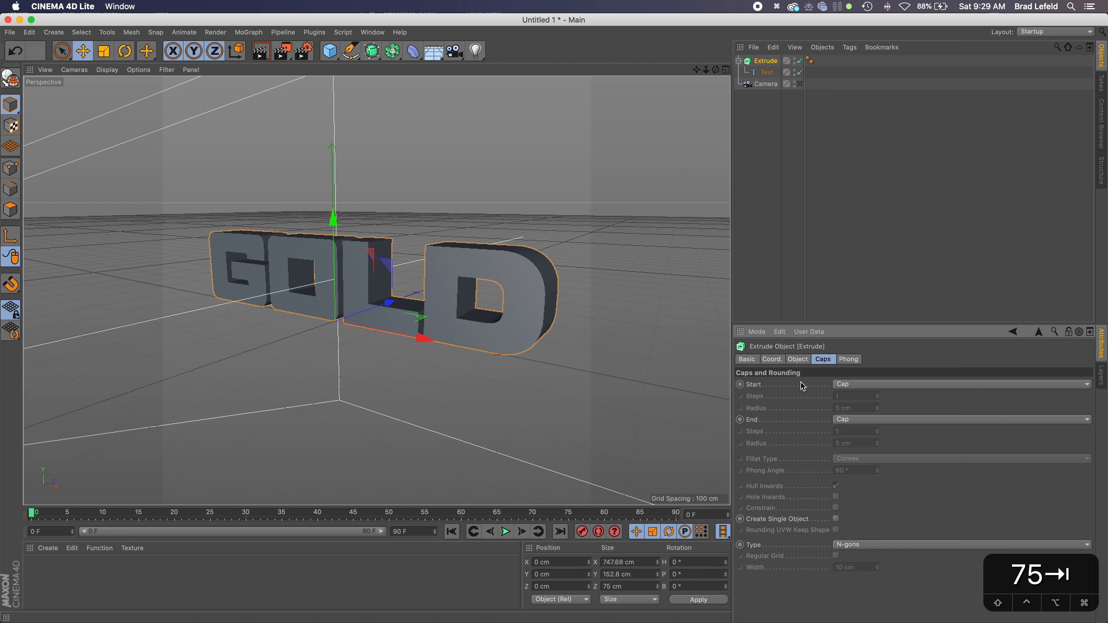
{"action": "left_click", "coordinate": [861, 385]}
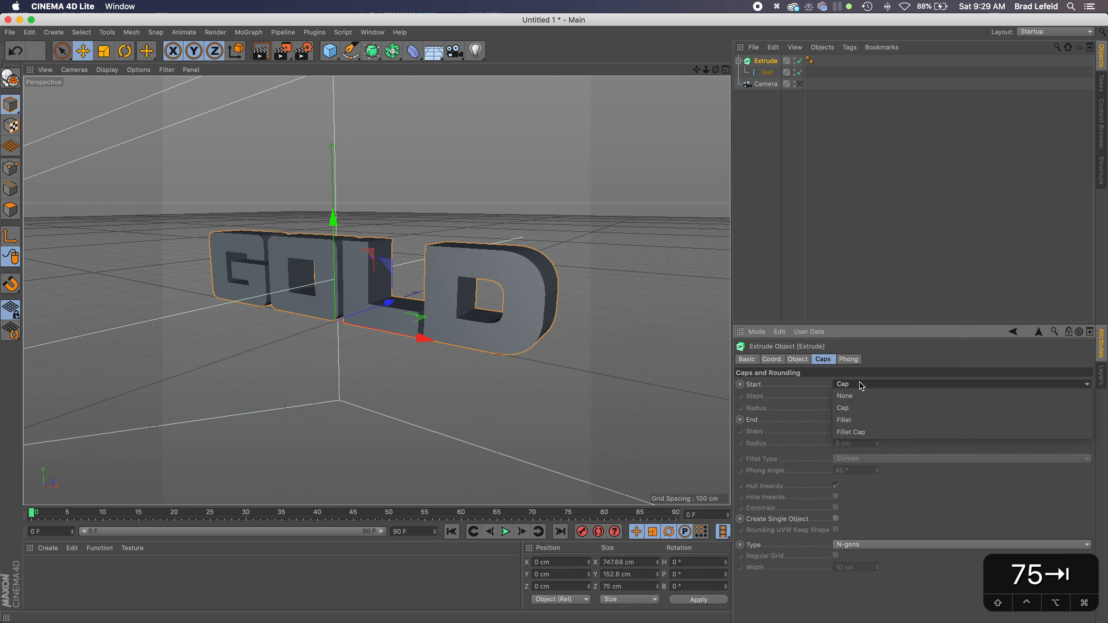
{"action": "left_click", "coordinate": [859, 432]}
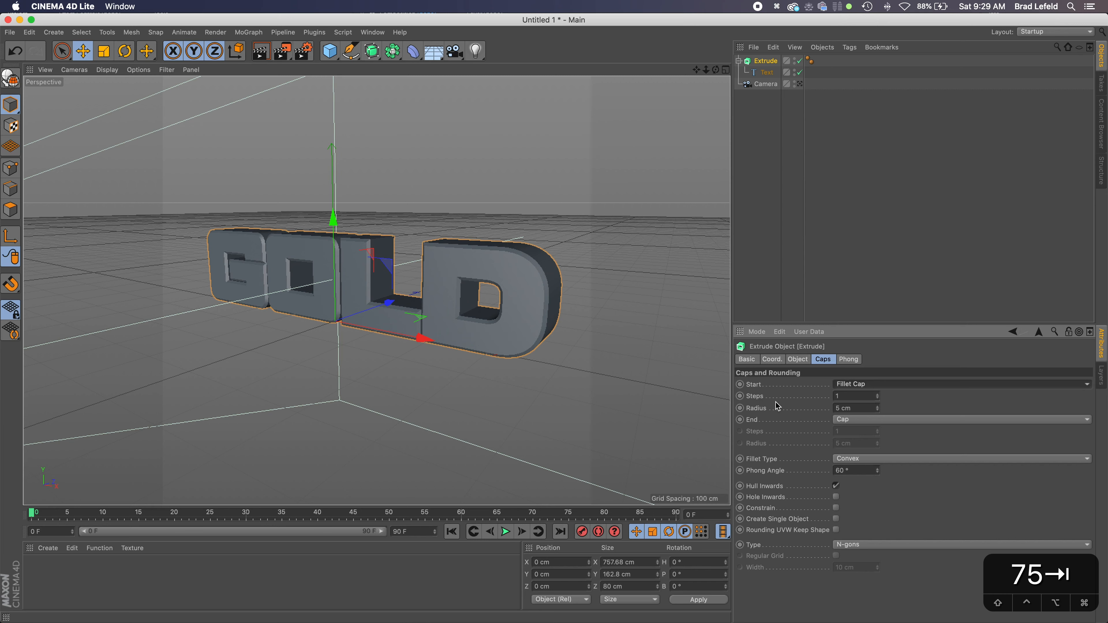
Step: Try higher fillet step counts such as 32 and 13 on the Extrude object's start cap, and return to 1 step
{"action": "left_click", "coordinate": [849, 395]}
{"action": "type", "text": "4"}
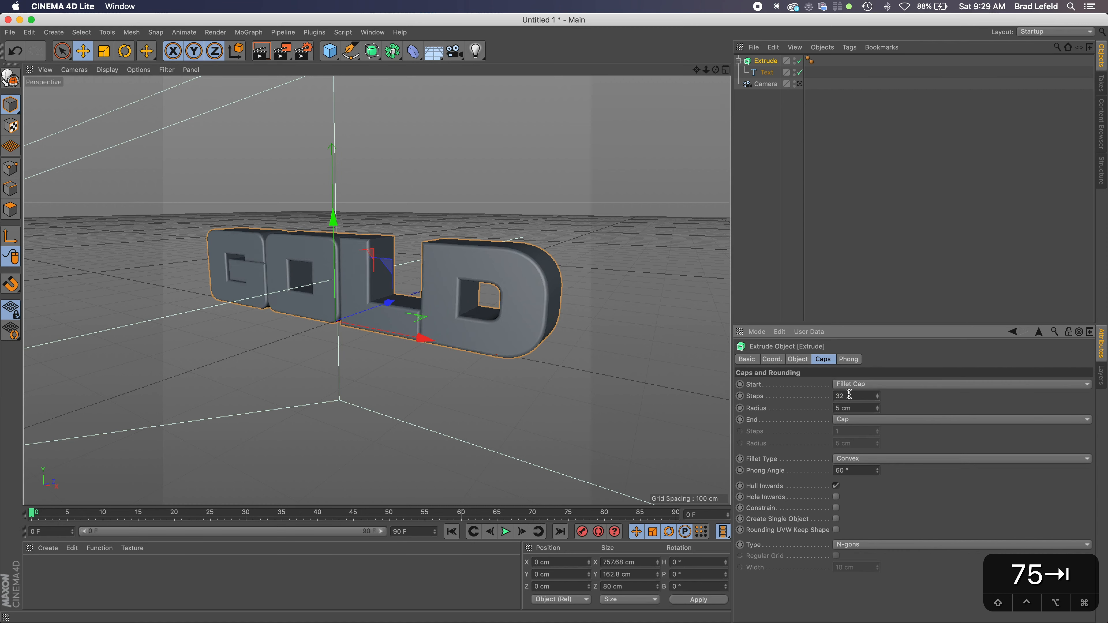
{"action": "key", "text": "BackSpace"}
{"action": "type", "text": "1"}
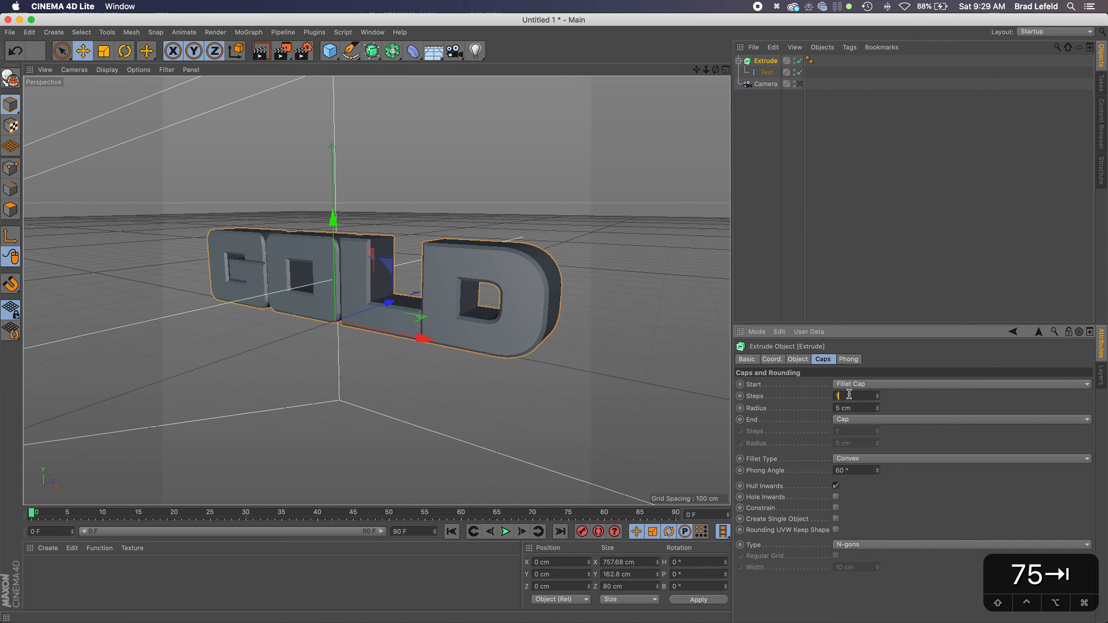
{"action": "key", "text": "Up"}
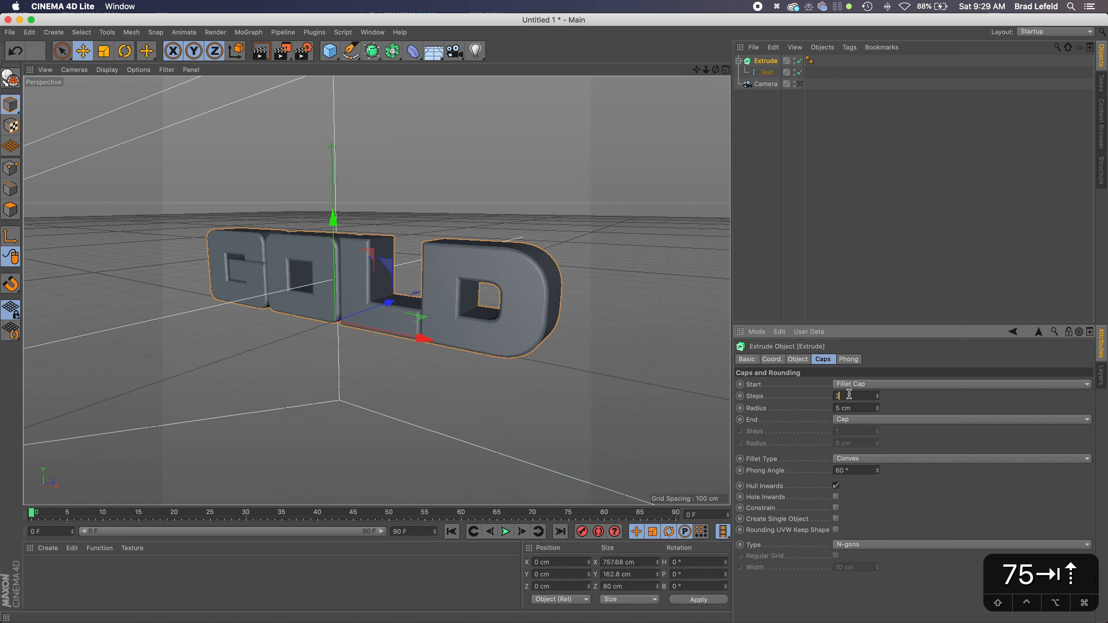
{"action": "key", "text": "Up"}
{"action": "key", "text": "Up"}
{"action": "key", "text": "Up"}
{"action": "key", "text": "Up"}
{"action": "key", "text": "Up"}
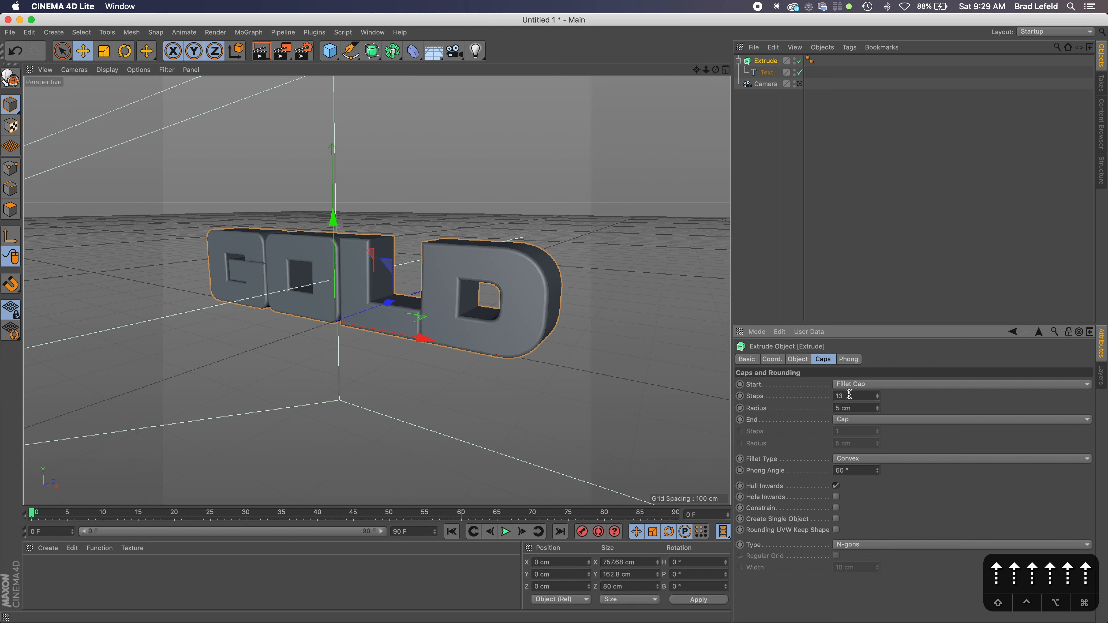
{"action": "left_click_drag", "start_coordinate": [849, 395], "coordinate": [820, 394]}
{"action": "type", "text": "1"}
{"action": "key", "text": "Return"}
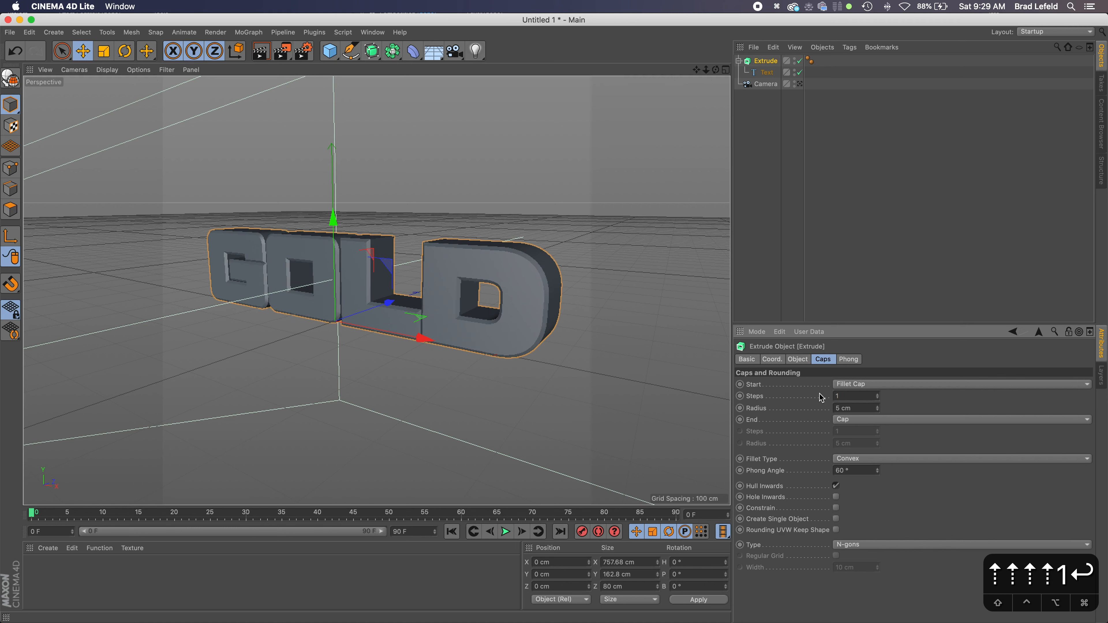
Step: Try start cap fillet radii up to 14 cm on the Extrude object and settle on 2 cm
{"action": "left_click_drag", "start_coordinate": [863, 408], "coordinate": [821, 413]}
{"action": "key", "text": "Up"}
{"action": "key", "text": "Up"}
{"action": "key", "text": "Up"}
{"action": "key", "text": "Up"}
{"action": "key", "text": "Up"}
{"action": "key", "text": "Up"}
{"action": "key", "text": "Up"}
{"action": "key", "text": "Up"}
{"action": "key", "text": "Up"}
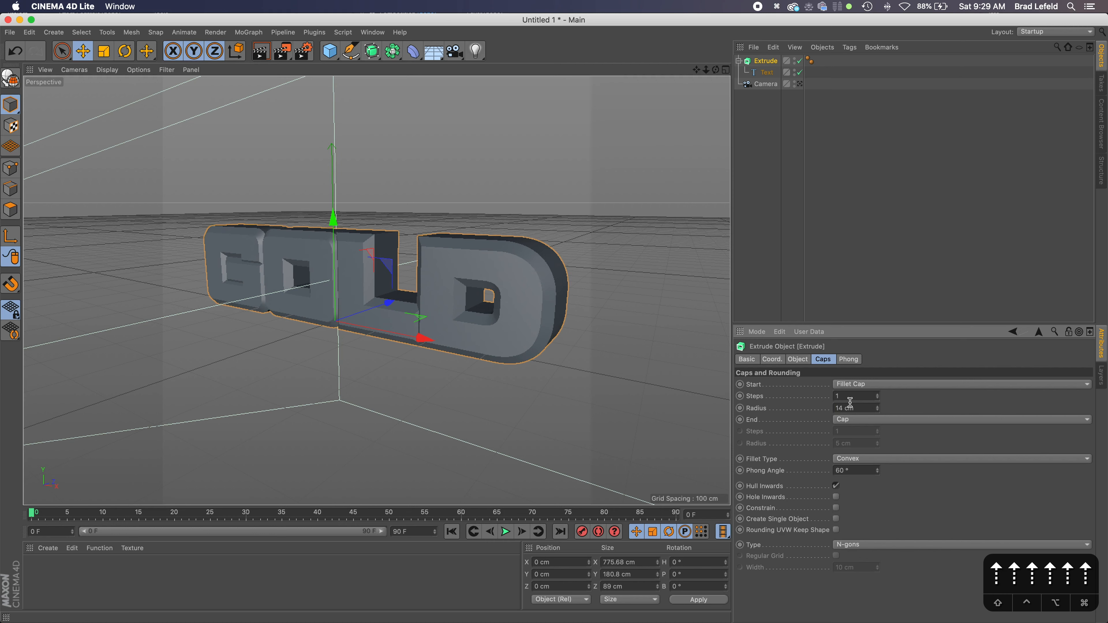
{"action": "key", "text": "Down"}
{"action": "key", "text": "Down"}
{"action": "key", "text": "Down"}
{"action": "key", "text": "Down"}
{"action": "key", "text": "Down"}
{"action": "key", "text": "Down"}
{"action": "key", "text": "Down"}
{"action": "key", "text": "Down"}
{"action": "key", "text": "Down"}
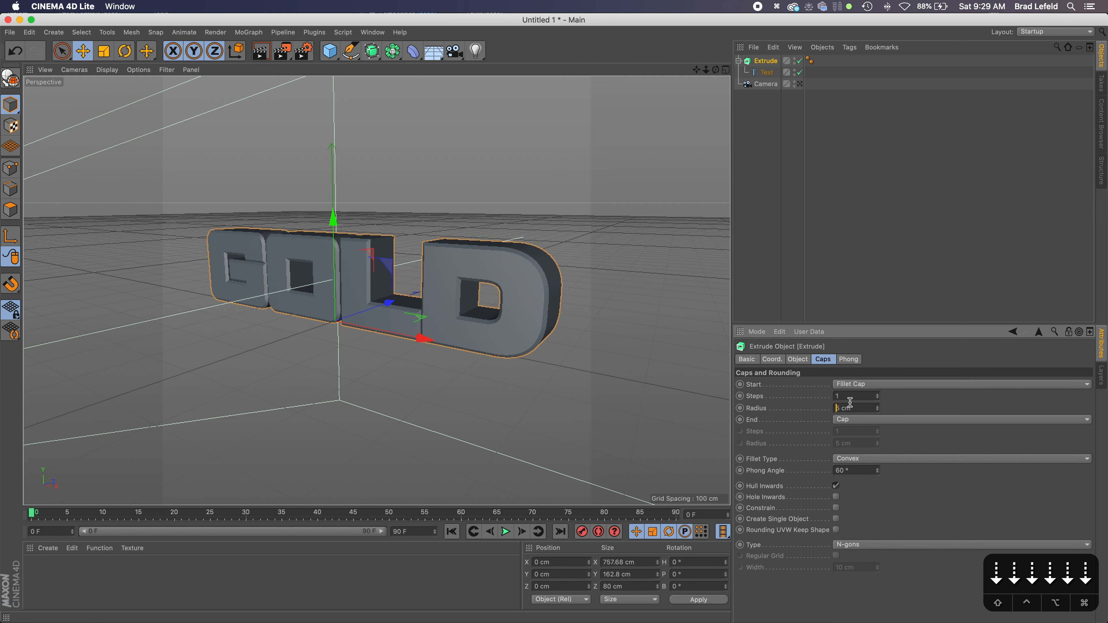
{"action": "key", "text": "Down"}
{"action": "key", "text": "Down"}
{"action": "key", "text": "Down"}
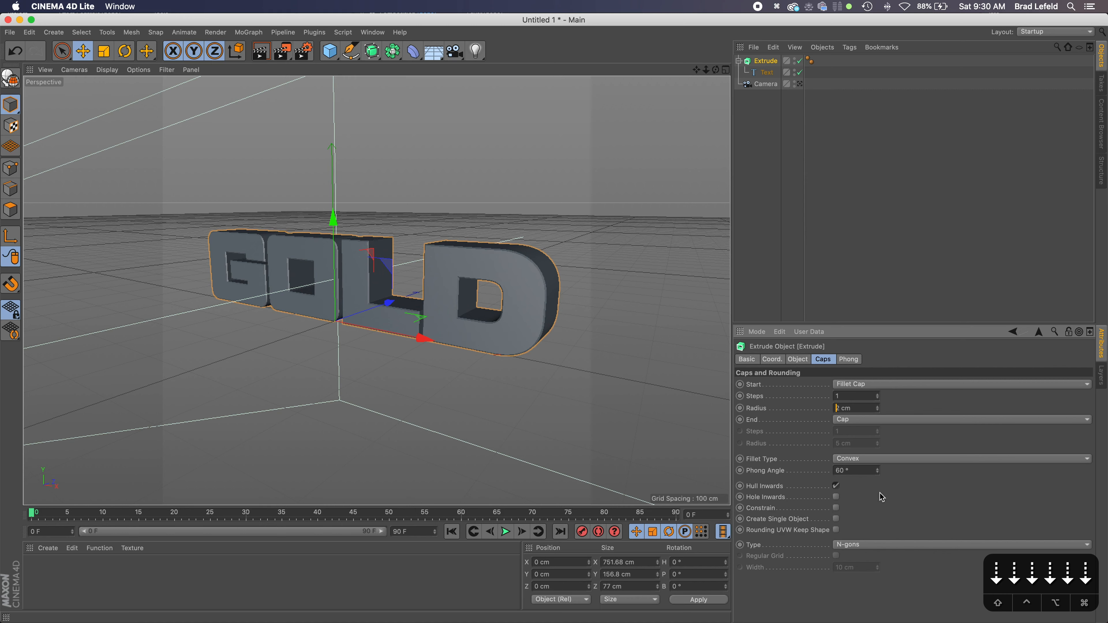
Step: Try the Linear and Concave fillet types on the Extrude object, judging the edge of the letter D up close
{"action": "left_click", "coordinate": [858, 459]}
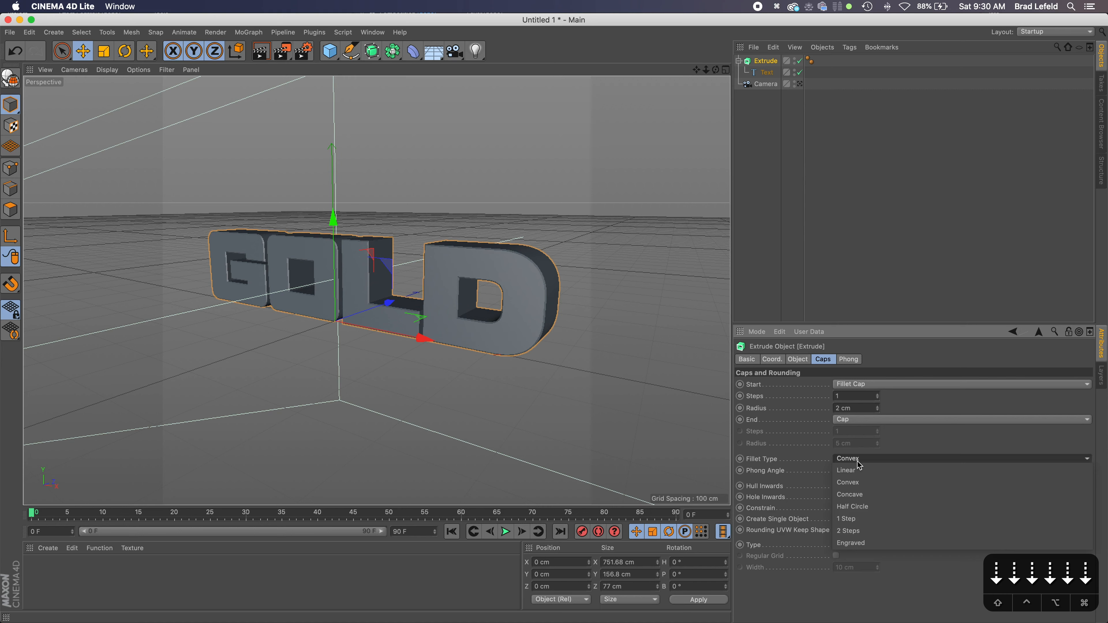
{"action": "left_click", "coordinate": [866, 444]}
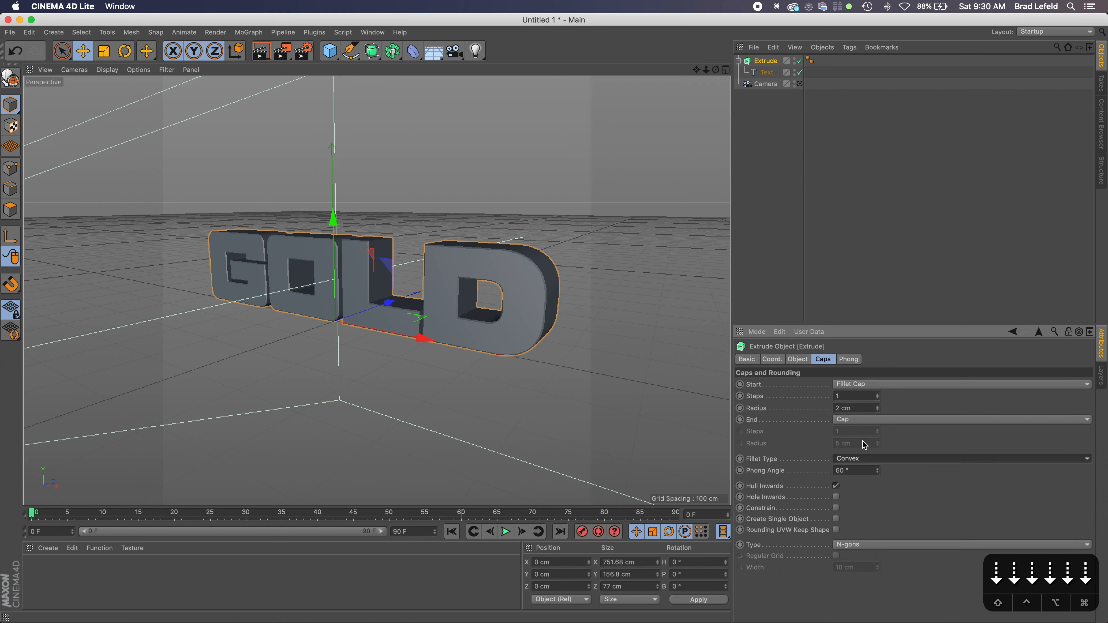
{"action": "key", "text": "3"}
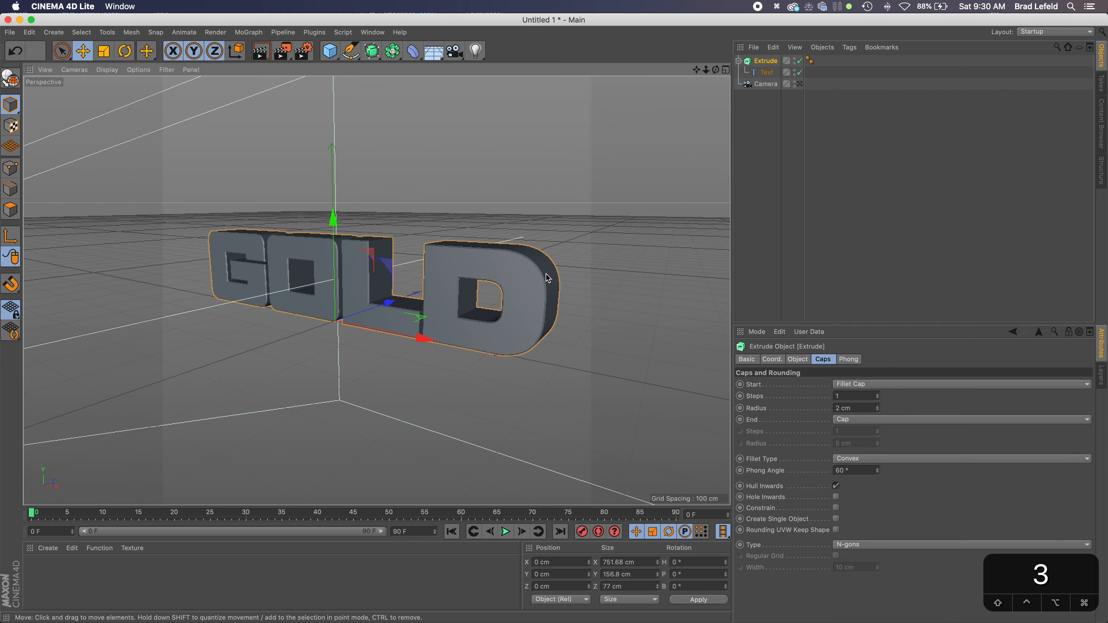
{"action": "key", "text": "2"}
{"action": "left_click_drag", "start_coordinate": [546, 273], "coordinate": [546, 274]}
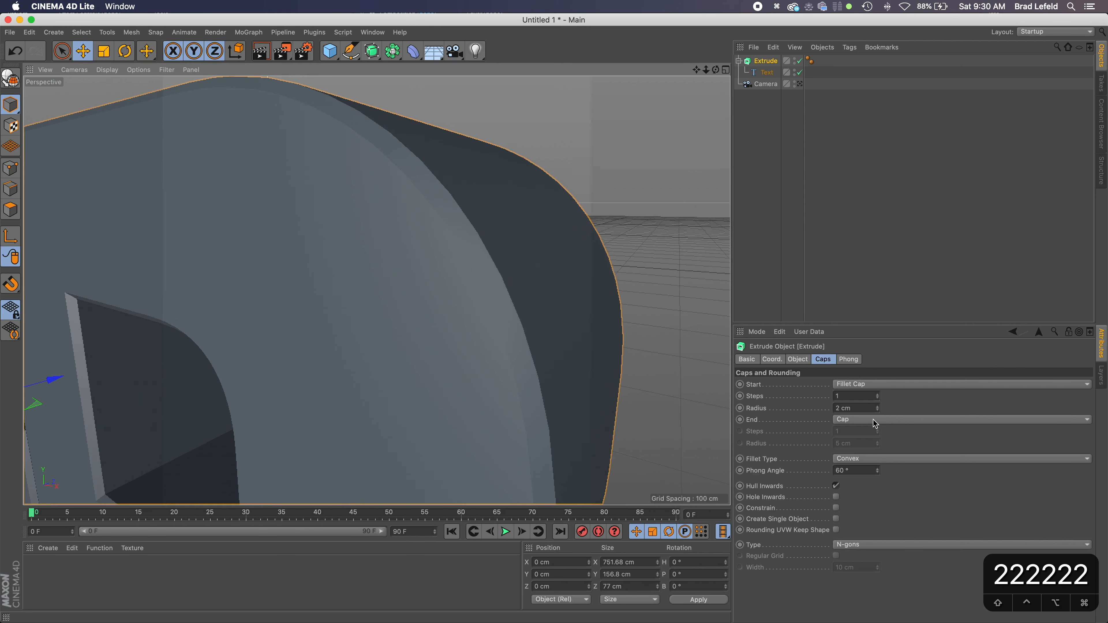
{"action": "left_click", "coordinate": [862, 458]}
{"action": "left_click", "coordinate": [859, 467]}
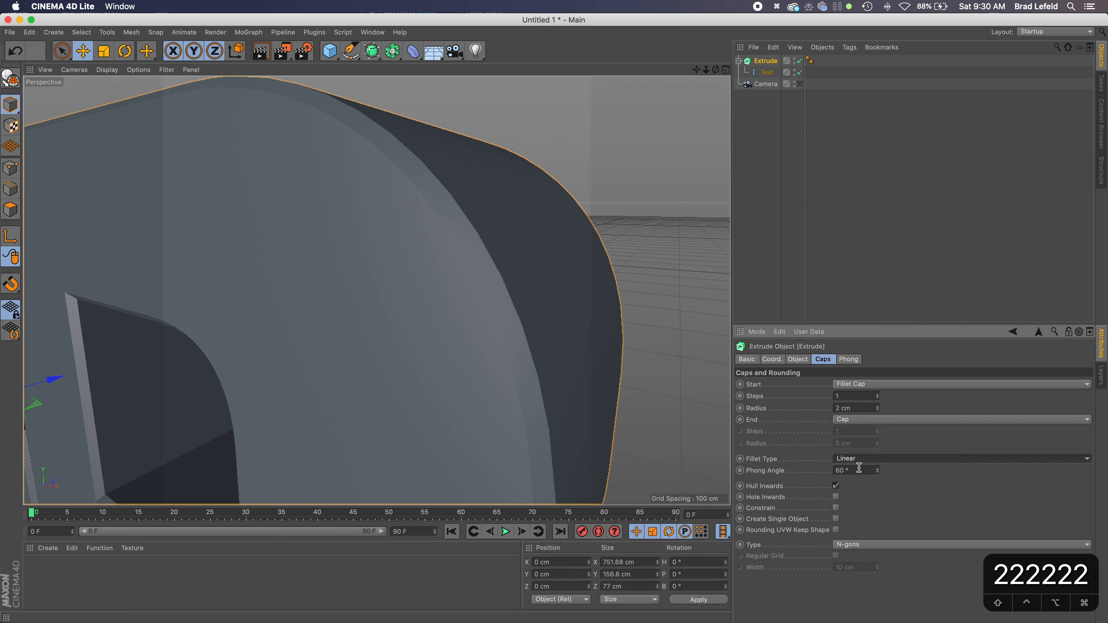
{"action": "left_click", "coordinate": [842, 459]}
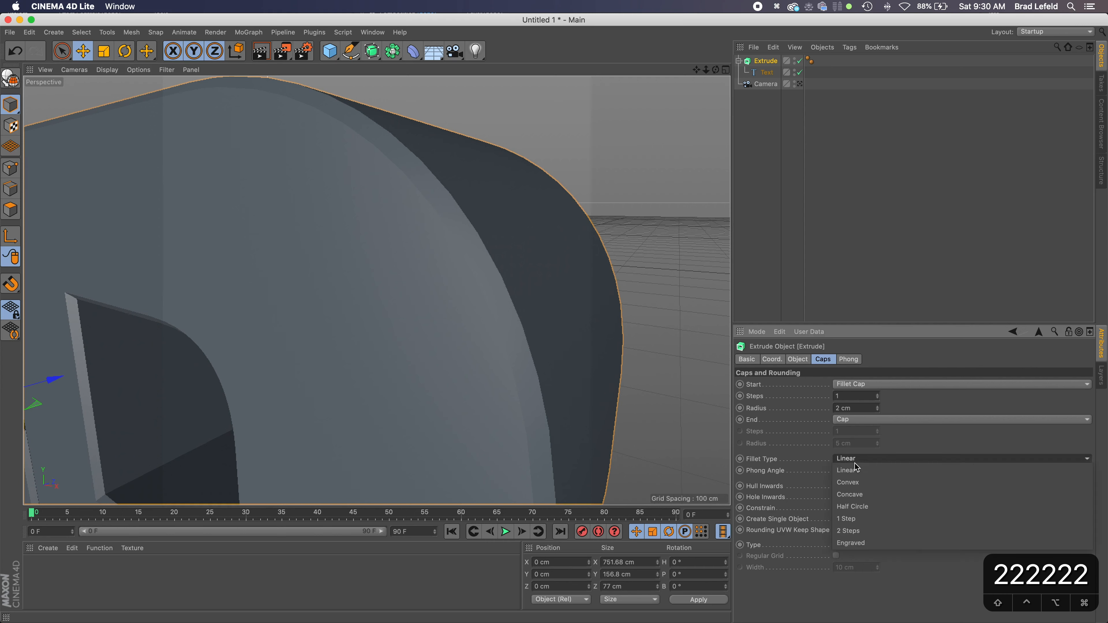
{"action": "left_click", "coordinate": [859, 494]}
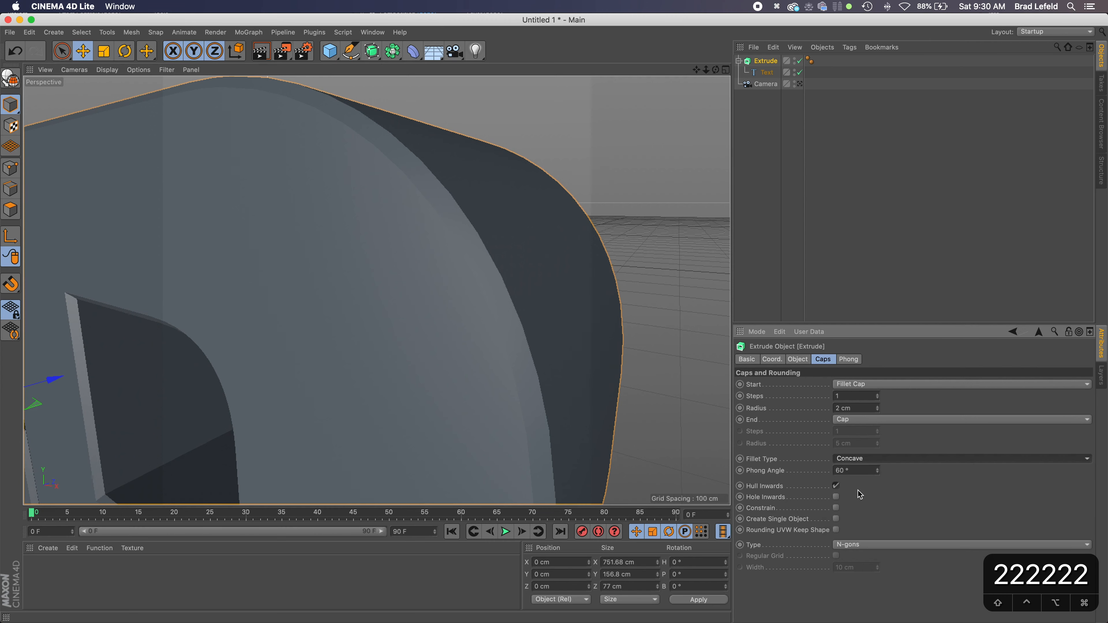
Step: Enable Constrain for the caps and try the 1 Step, 2 Steps, Engraved and Linear fillet types, settling on Convex
{"action": "left_click", "coordinate": [836, 508]}
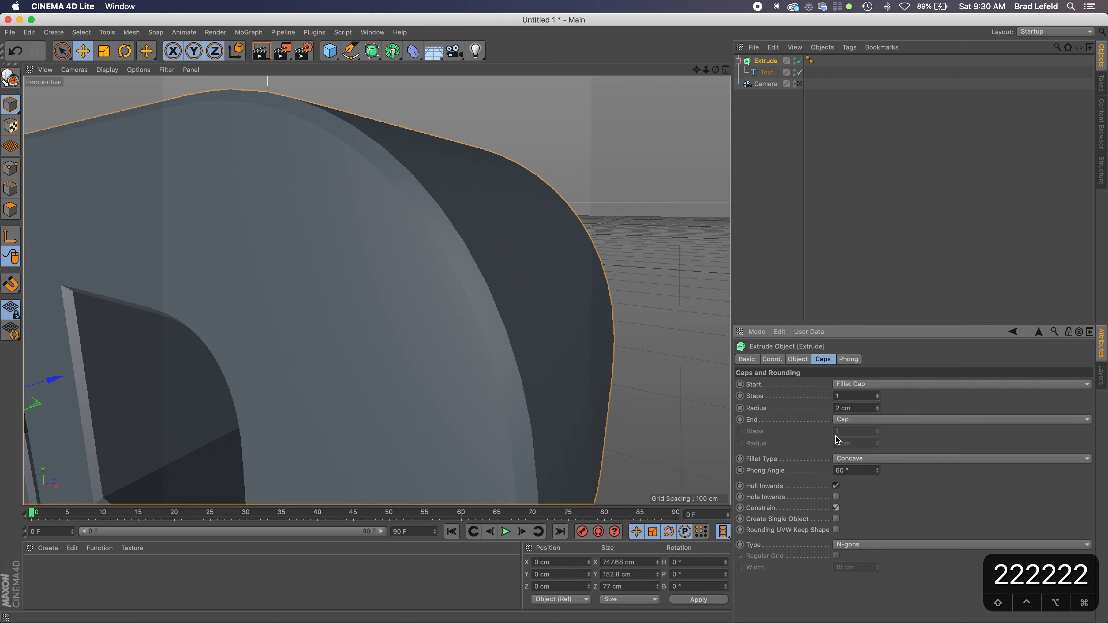
{"action": "left_click", "coordinate": [864, 459]}
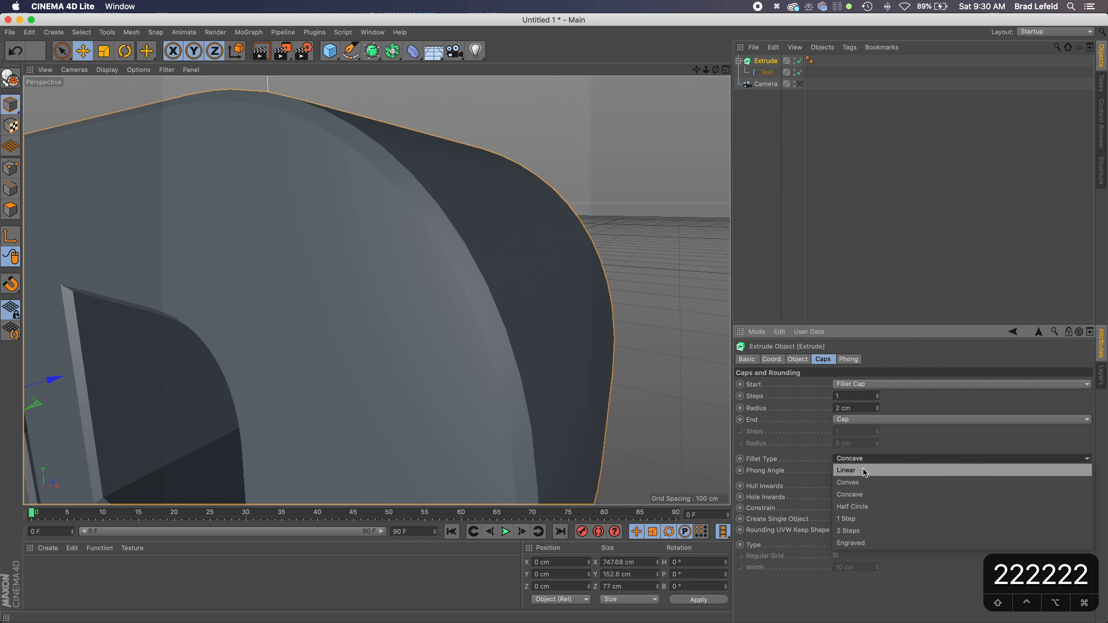
{"action": "left_click", "coordinate": [874, 523]}
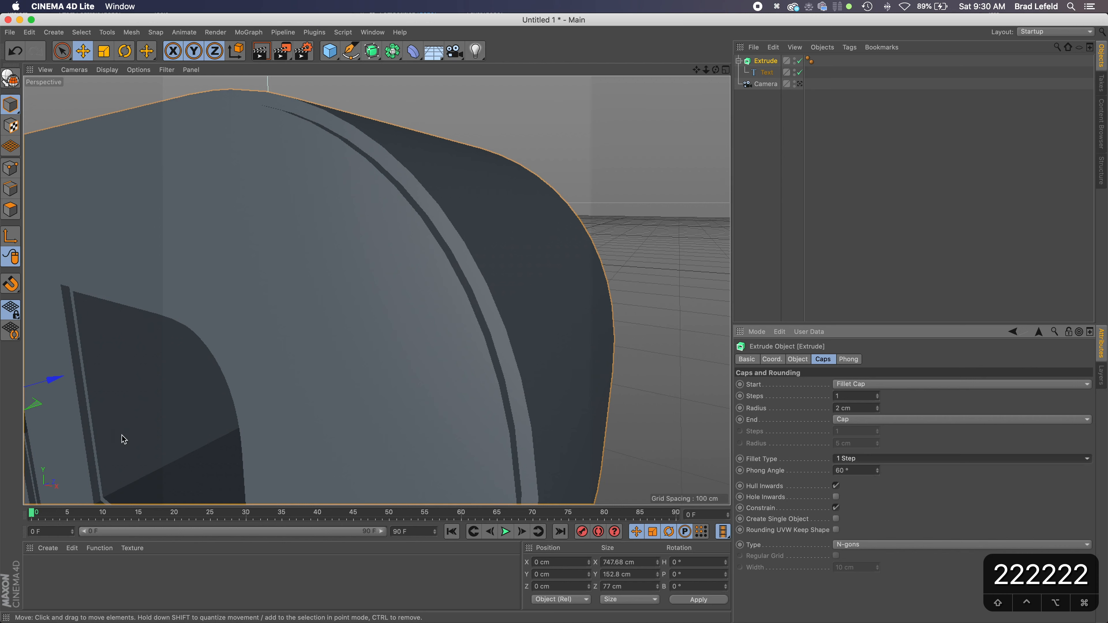
{"action": "left_click", "coordinate": [868, 459]}
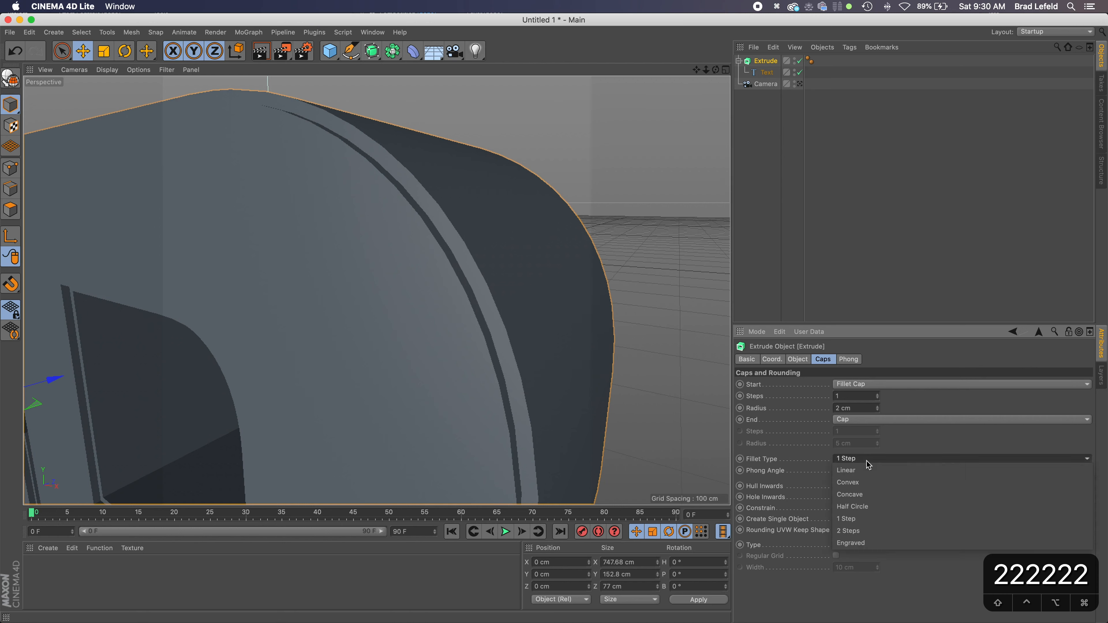
{"action": "left_click", "coordinate": [857, 531]}
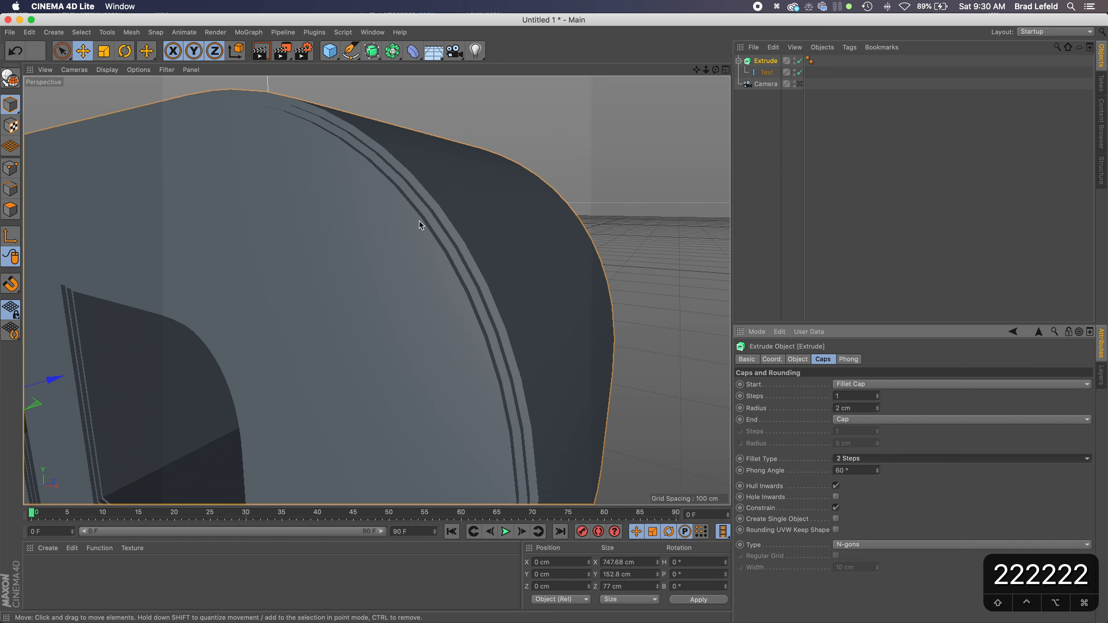
{"action": "left_click", "coordinate": [853, 459]}
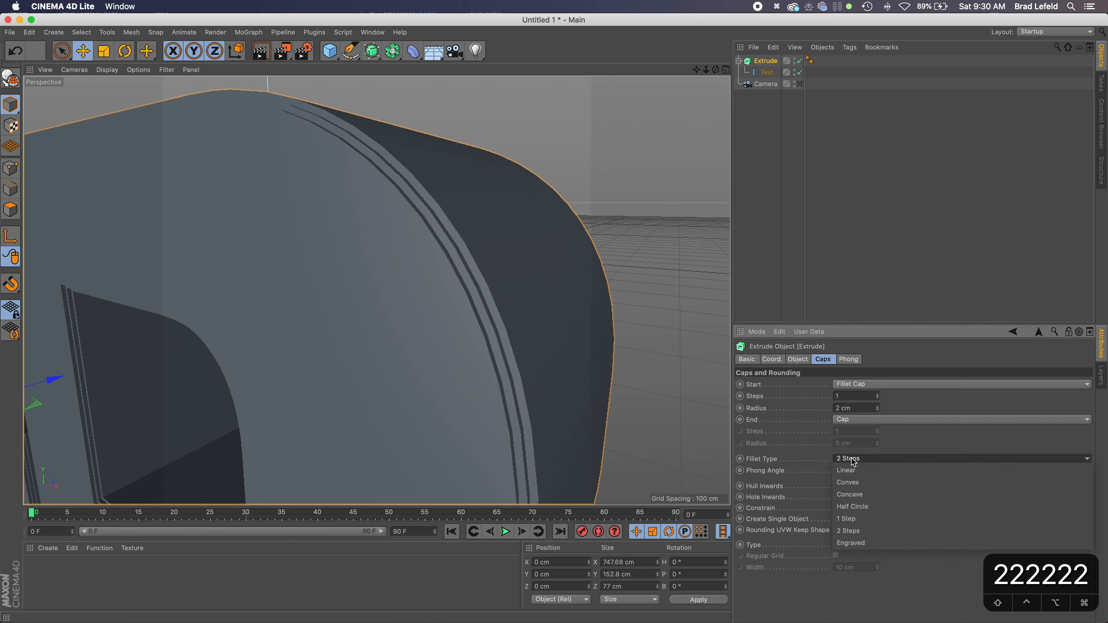
{"action": "left_click", "coordinate": [864, 544]}
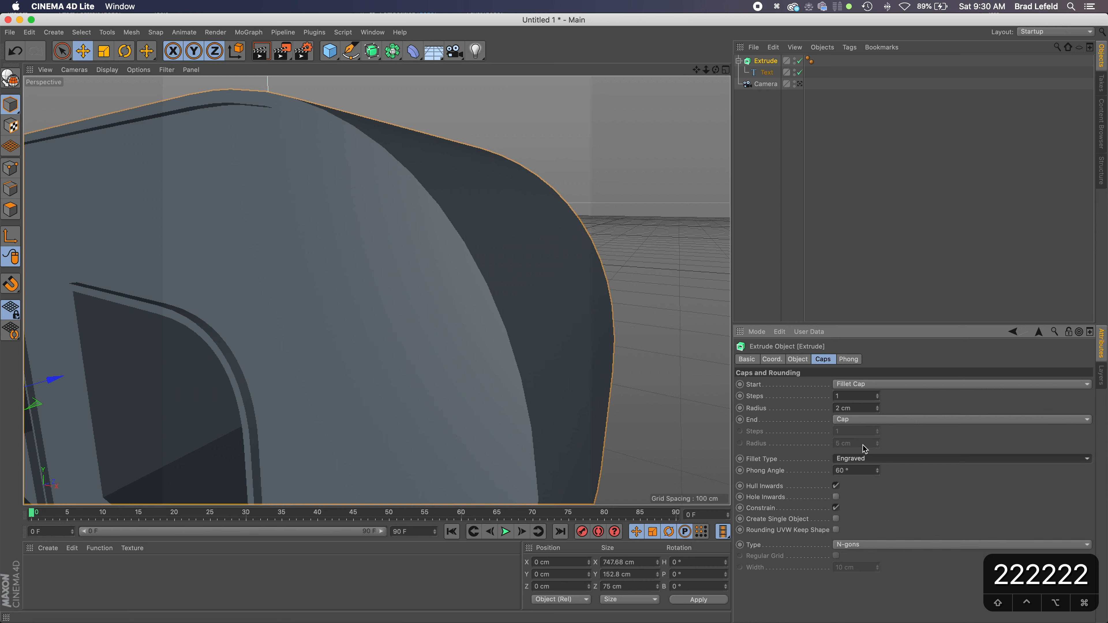
{"action": "left_click", "coordinate": [864, 459]}
{"action": "left_click", "coordinate": [865, 472]}
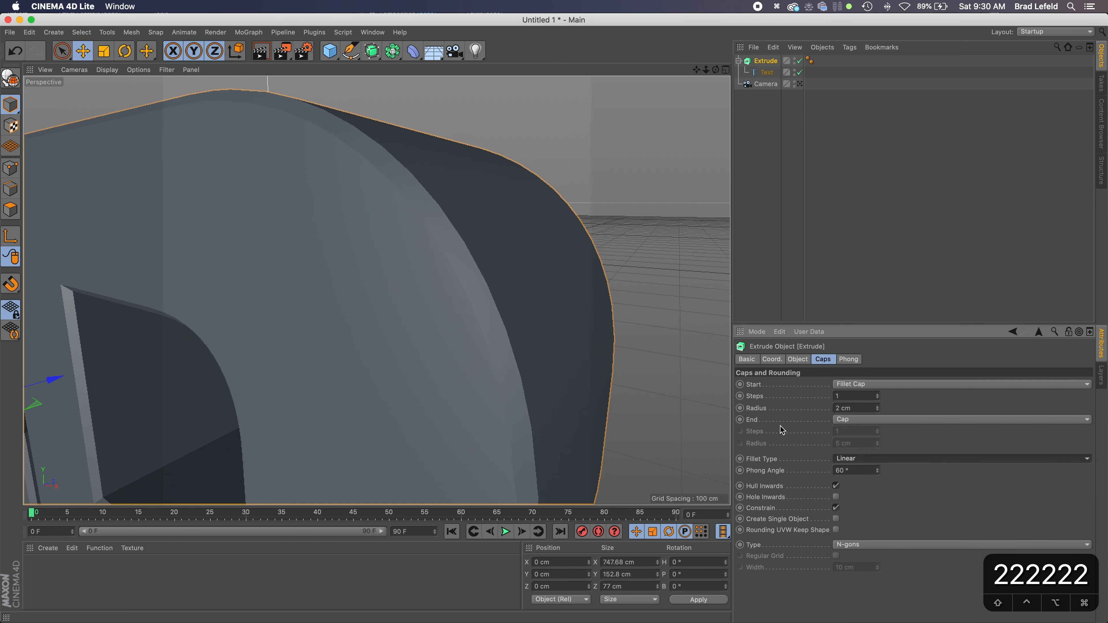
{"action": "left_click", "coordinate": [885, 459]}
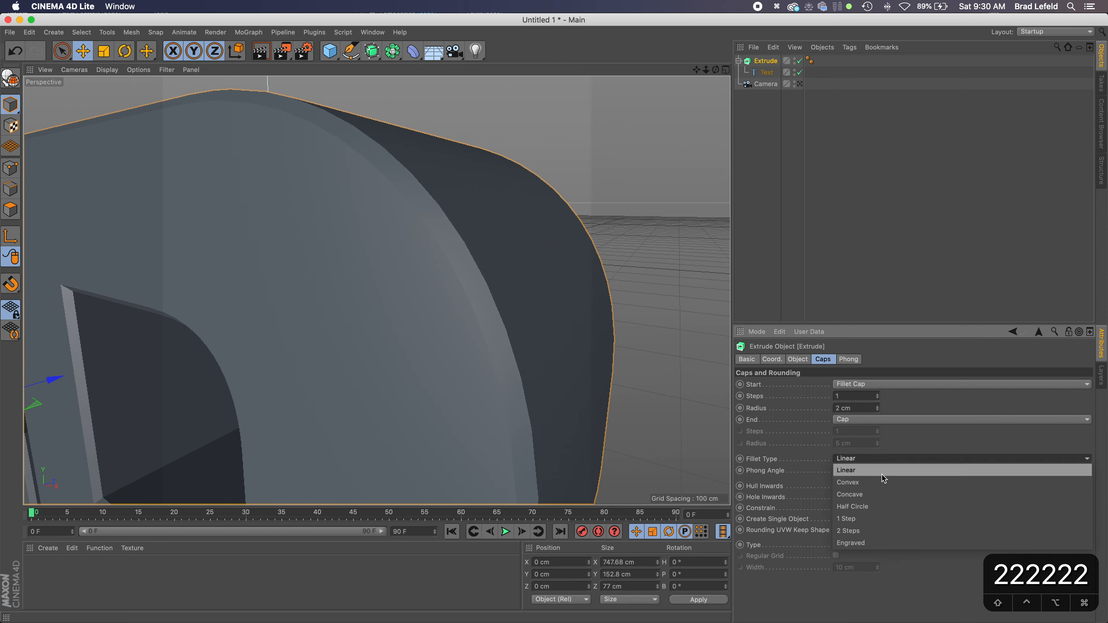
{"action": "left_click", "coordinate": [879, 471]}
Step: Review the Extrude object's end cap options with the whole text in view, keeping the end set to Cap
{"action": "scroll", "coordinate": [389, 328], "scroll_direction": "down", "scroll_amount": 6}
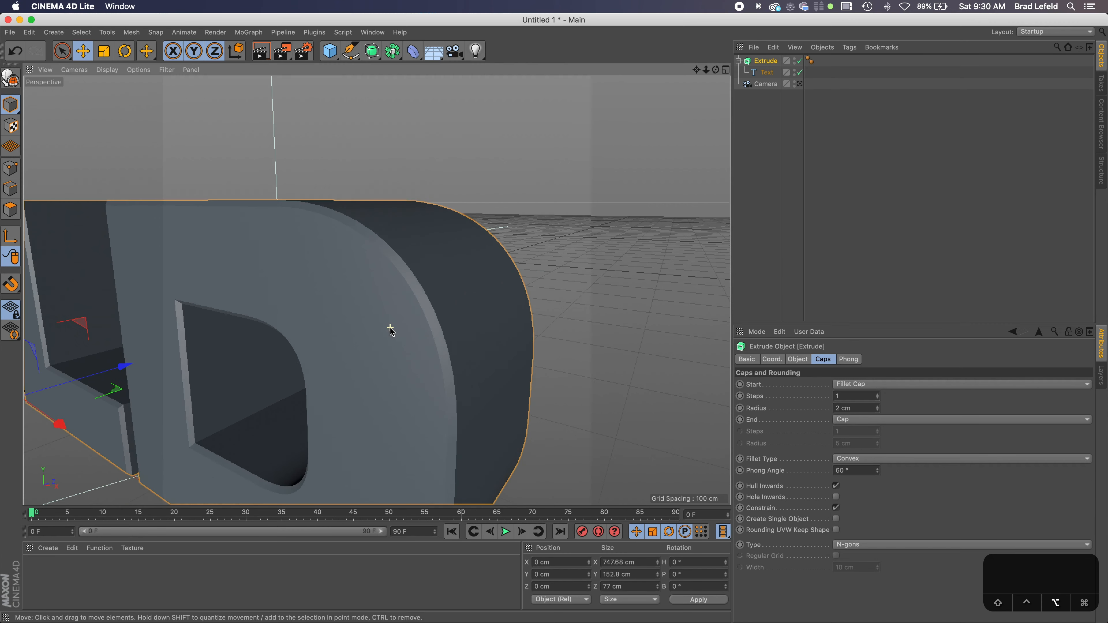
{"action": "key", "text": "1"}
{"action": "left_click_drag", "start_coordinate": [308, 359], "coordinate": [401, 314]}
{"action": "key", "text": "2"}
{"action": "key", "text": "1"}
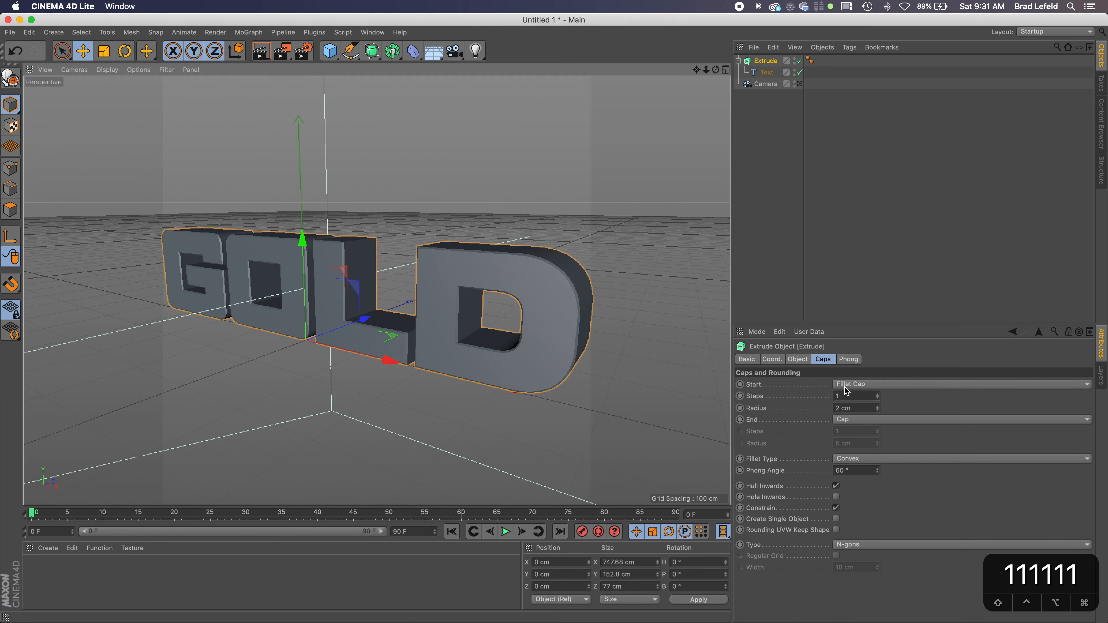
{"action": "left_click", "coordinate": [846, 420]}
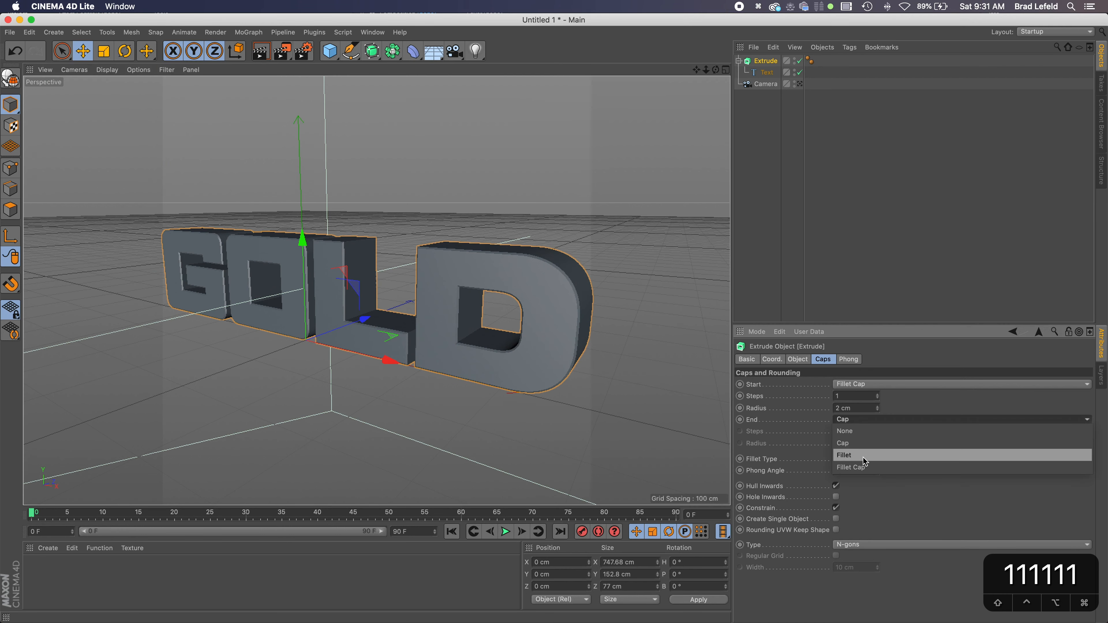
{"action": "left_click", "coordinate": [858, 439]}
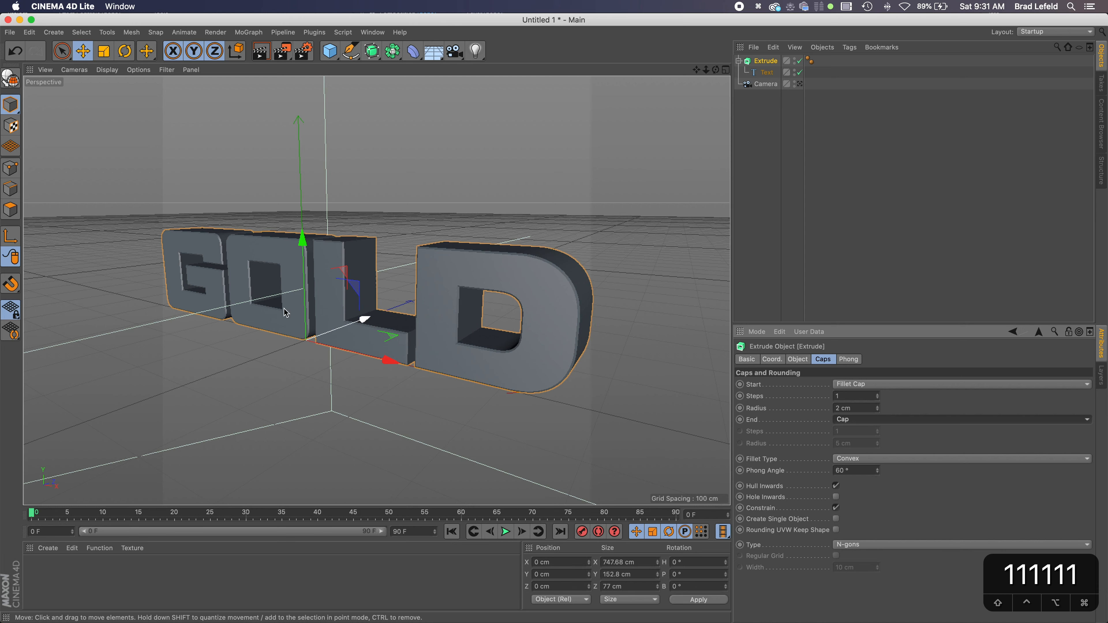
Step: Toggle the Constrain option of the caps to compare its effect on the letters, and leave it enabled
{"action": "left_click", "coordinate": [836, 509]}
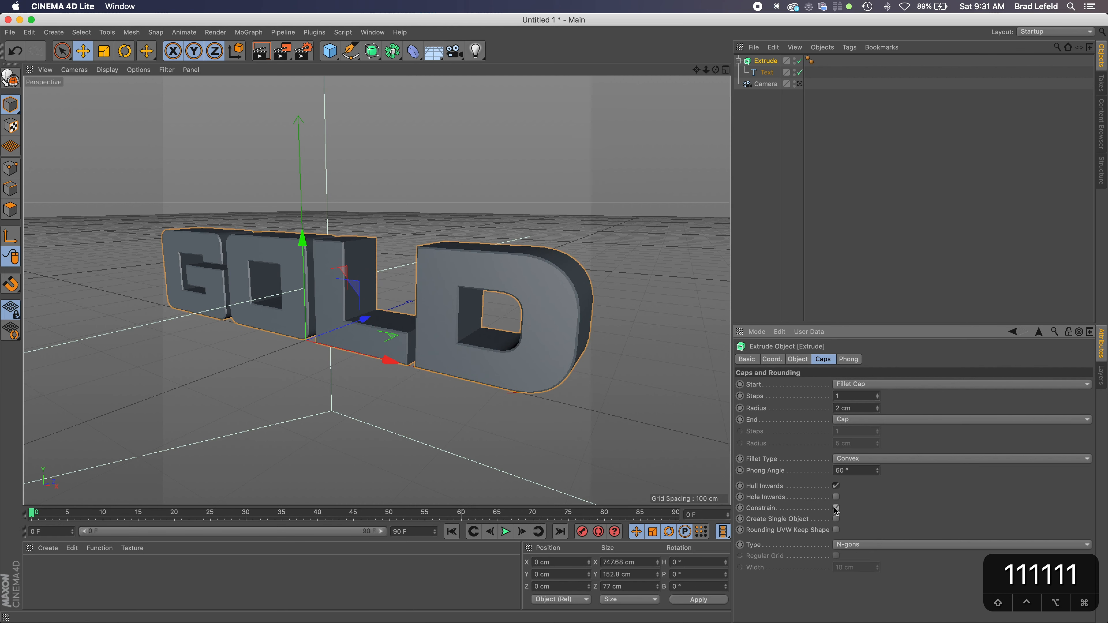
{"action": "left_click", "coordinate": [835, 509]}
{"action": "left_click", "coordinate": [836, 509]}
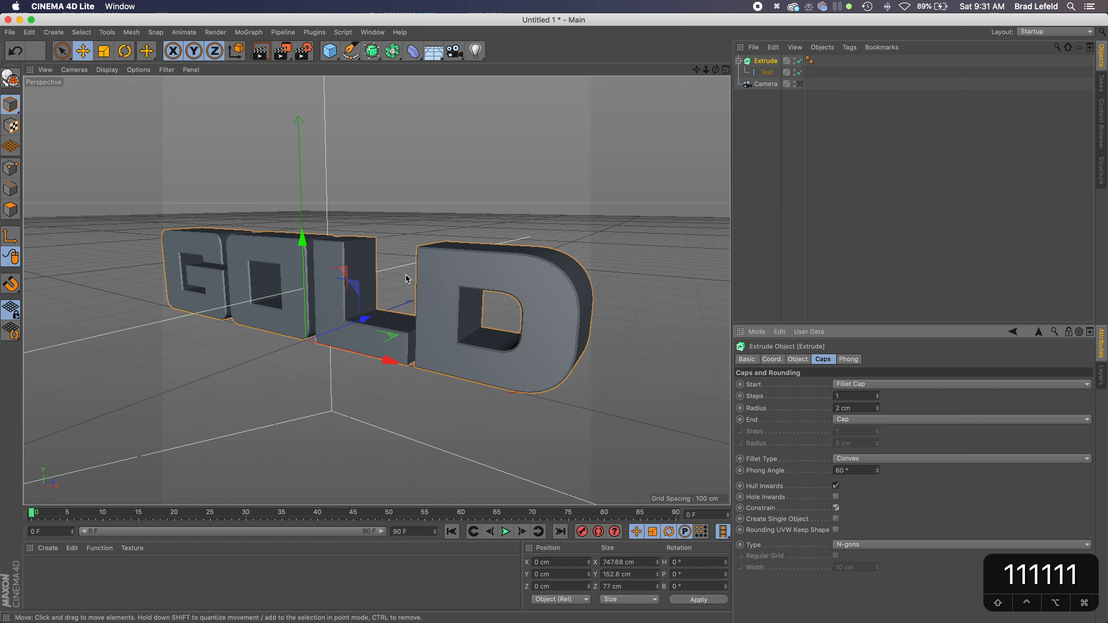
Step: Render a preview of the extruded GOLD text in the perspective view, with the whole word in frame
{"action": "key", "text": "2"}
{"action": "left_click_drag", "start_coordinate": [389, 311], "coordinate": [310, 117]}
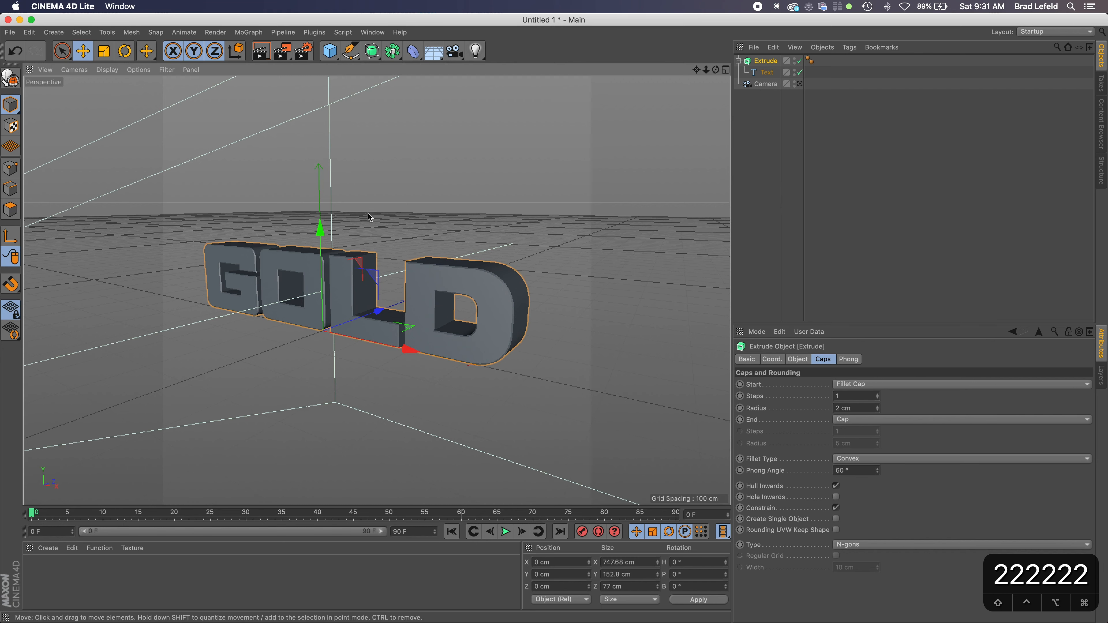
{"action": "left_click", "coordinate": [261, 51]}
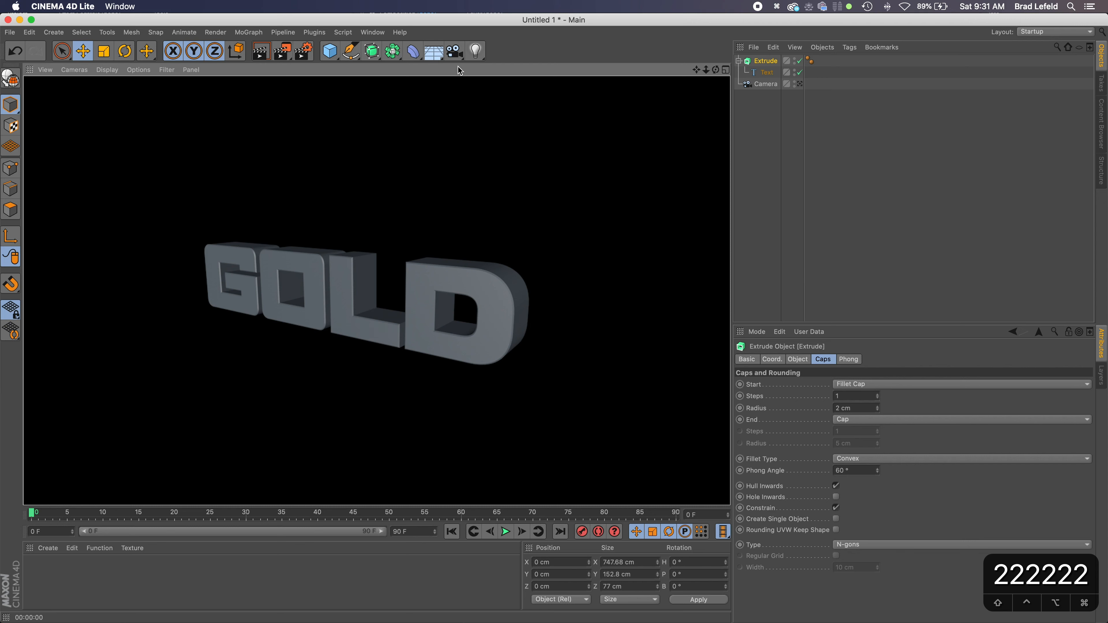
Step: Add an area light to the scene and set its Z position to -600 cm
{"action": "left_click", "coordinate": [475, 54]}
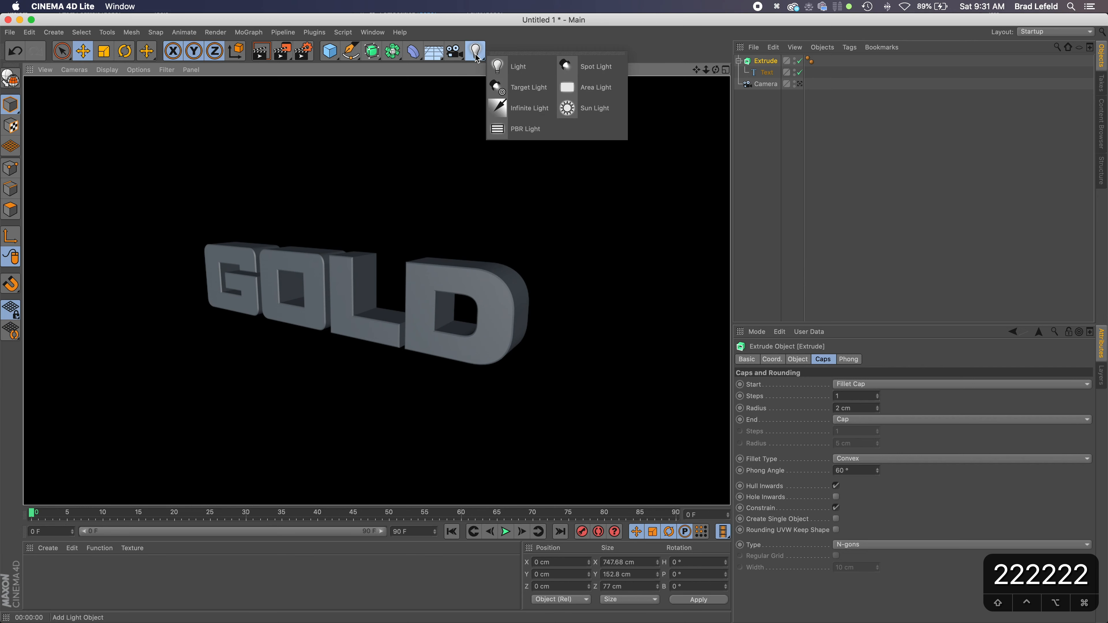
{"action": "left_click", "coordinate": [577, 87]}
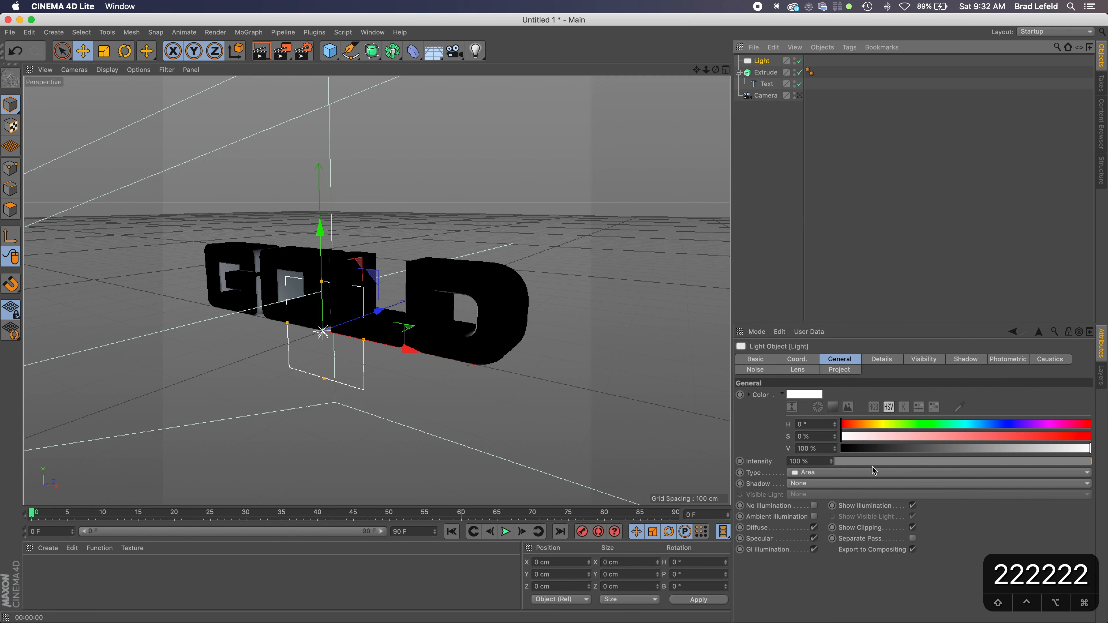
{"action": "left_click", "coordinate": [804, 359]}
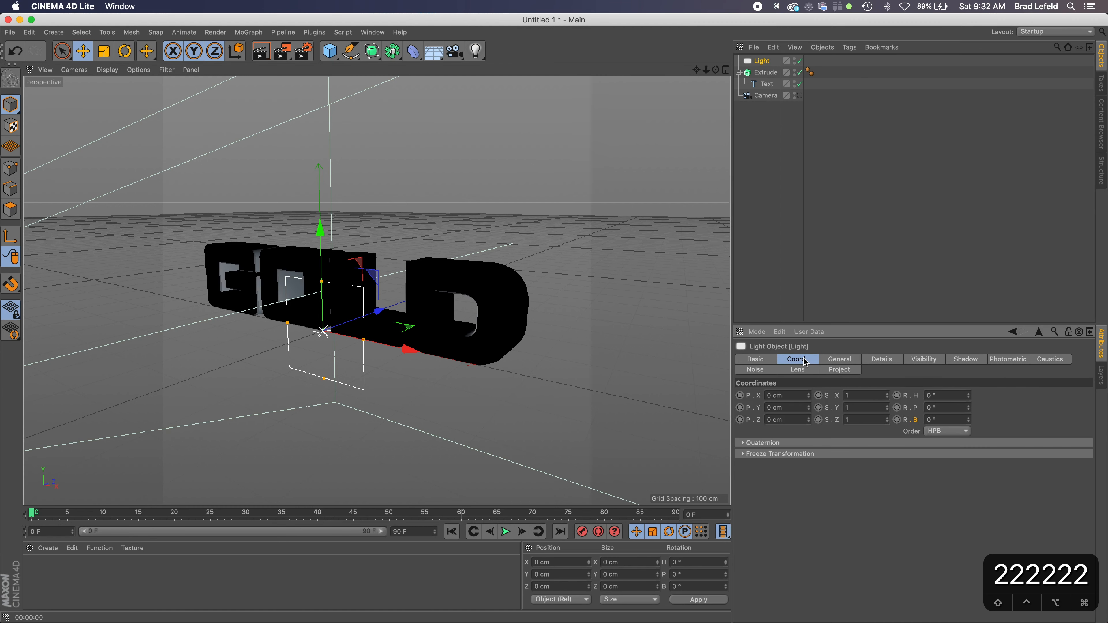
{"action": "double_click", "coordinate": [787, 421]}
{"action": "type", "text": "-600"}
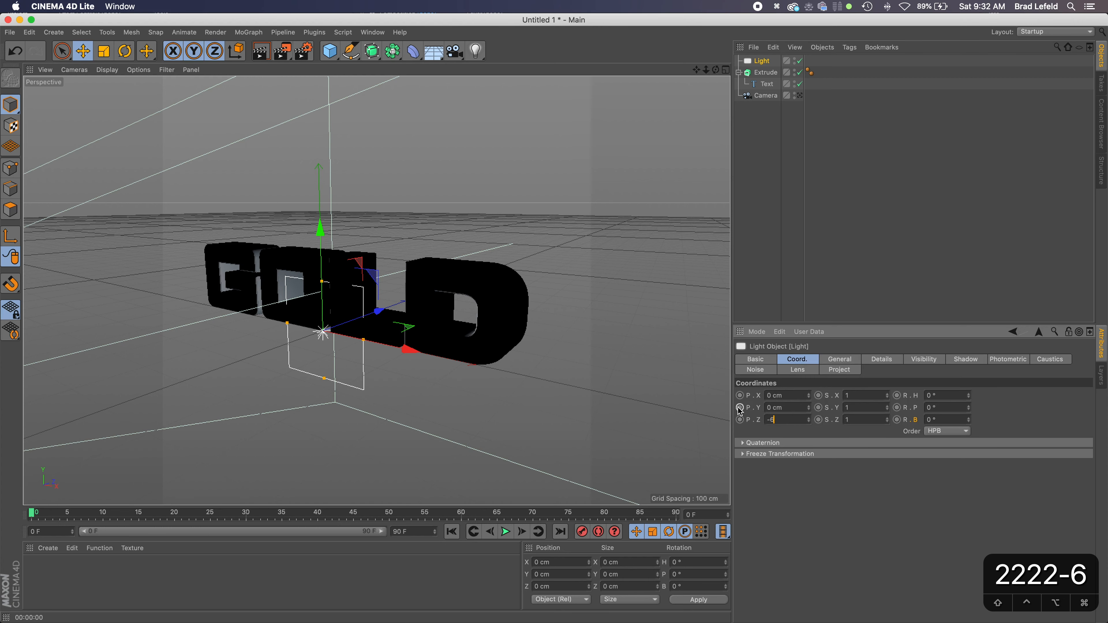
{"action": "key", "text": "Return"}
Step: Set the area light's Y position to 300 cm and its X position to 500 cm
{"action": "scroll", "coordinate": [635, 385], "scroll_direction": "down", "scroll_amount": 5}
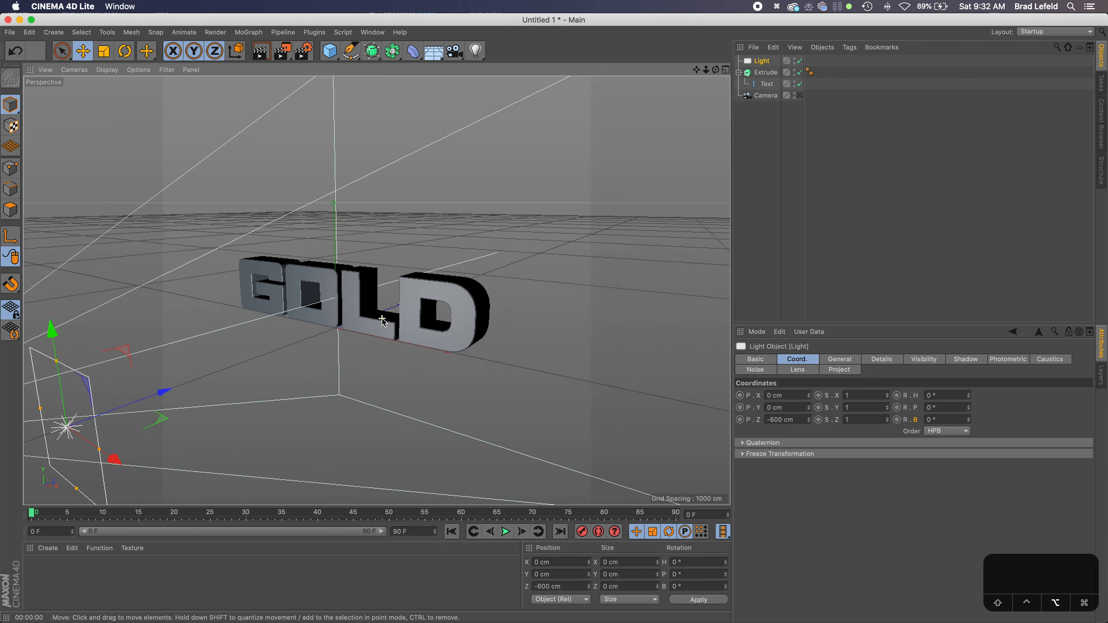
{"action": "double_click", "coordinate": [794, 409]}
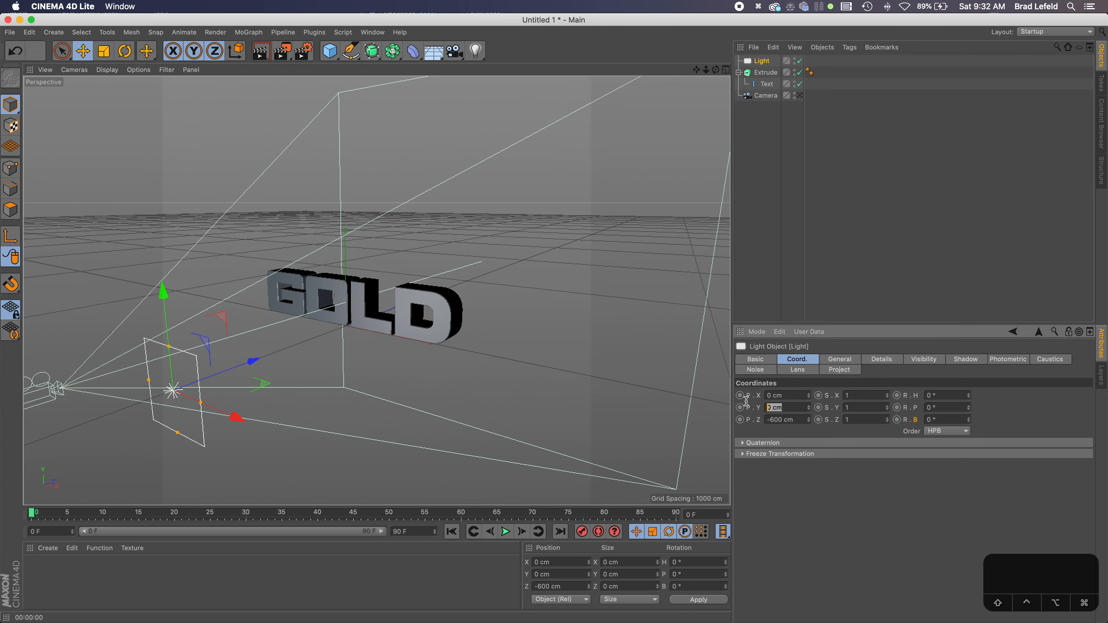
{"action": "type", "text": "300"}
{"action": "key", "text": "Tab"}
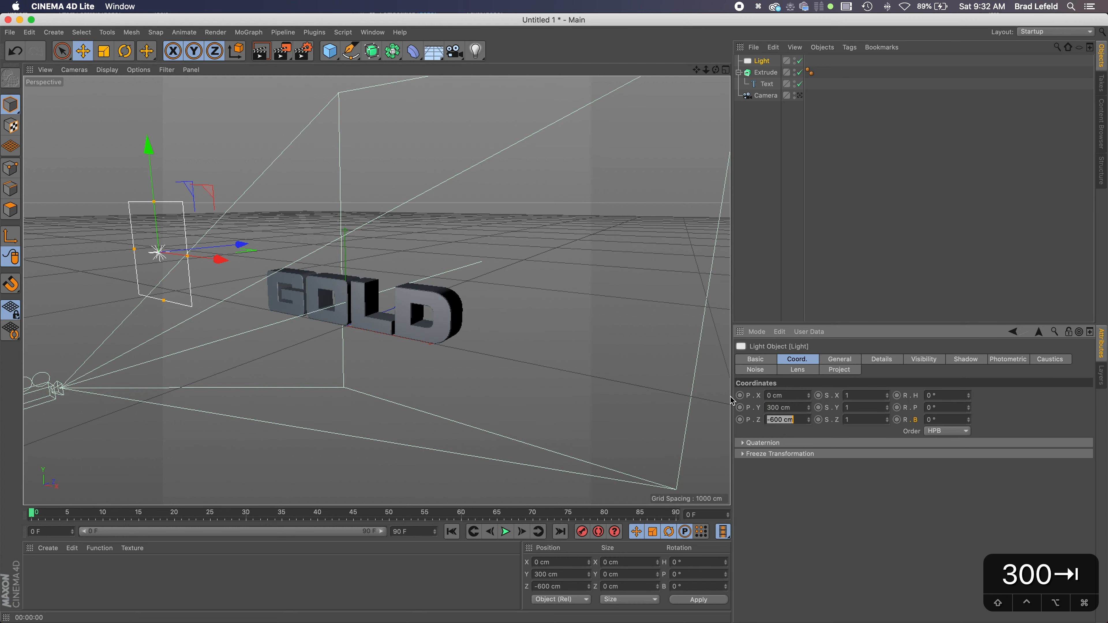
{"action": "key", "text": "shift+Tab"}
{"action": "key", "text": "shift+Tab"}
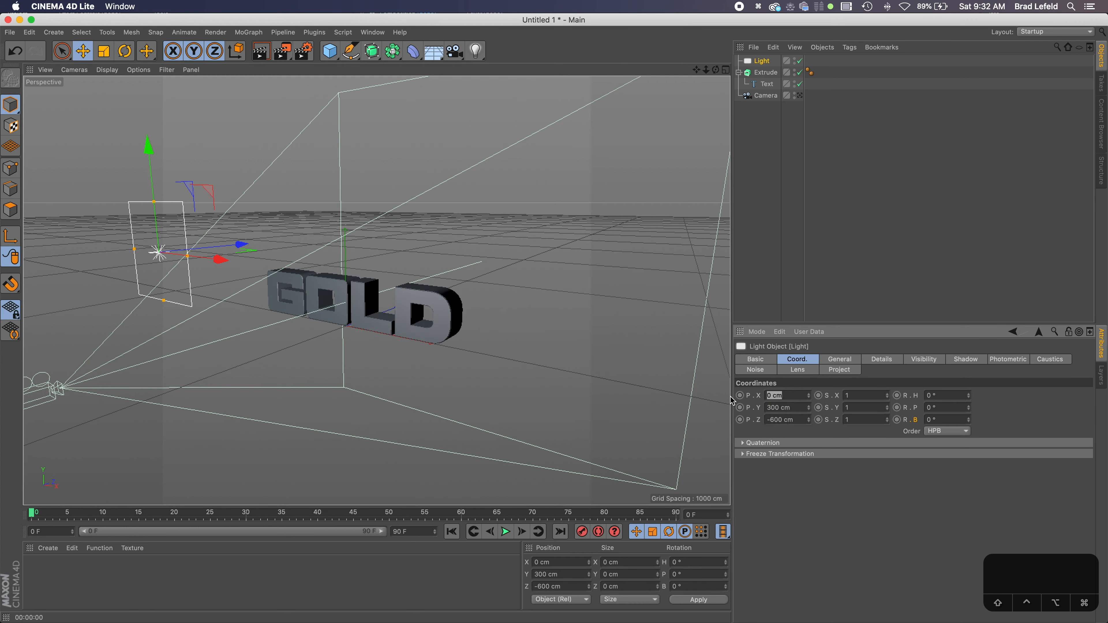
{"action": "type", "text": "300"}
{"action": "key", "text": "Tab"}
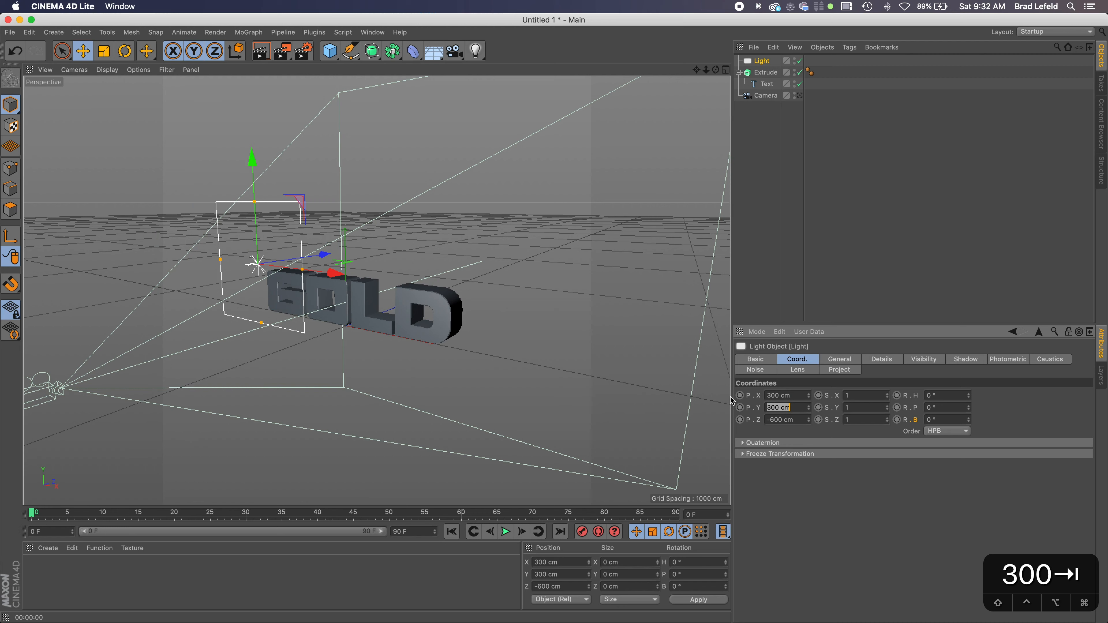
{"action": "left_click", "coordinate": [789, 396]}
{"action": "type", "text": "500"}
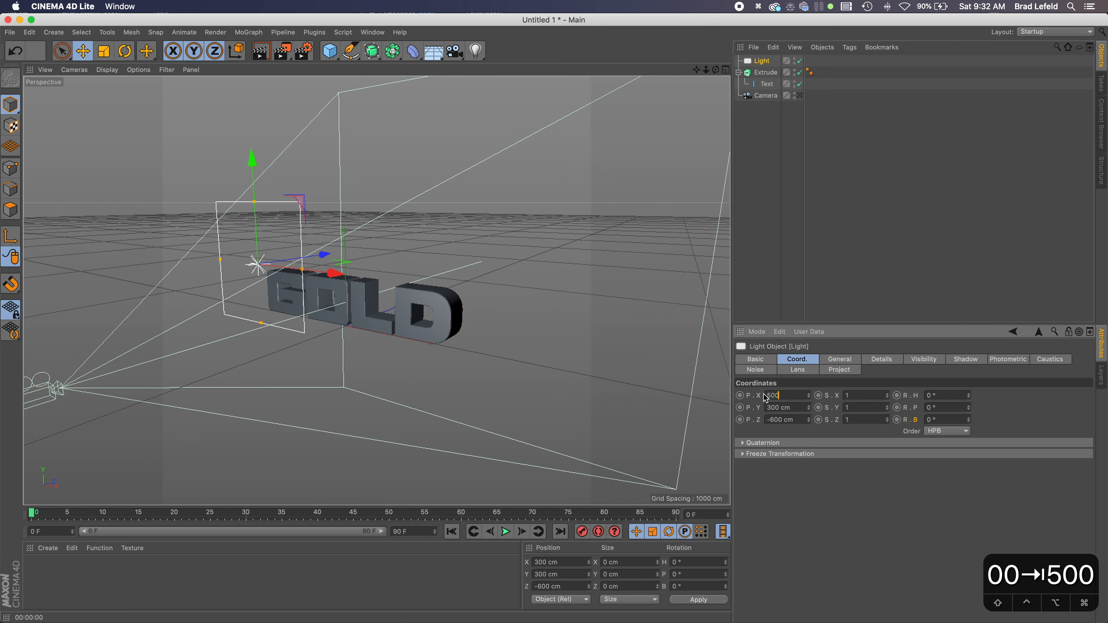
{"action": "key", "text": "Return"}
Step: Try shifting the area light slightly by hand along its Y, X and Z axes
{"action": "key", "text": "3"}
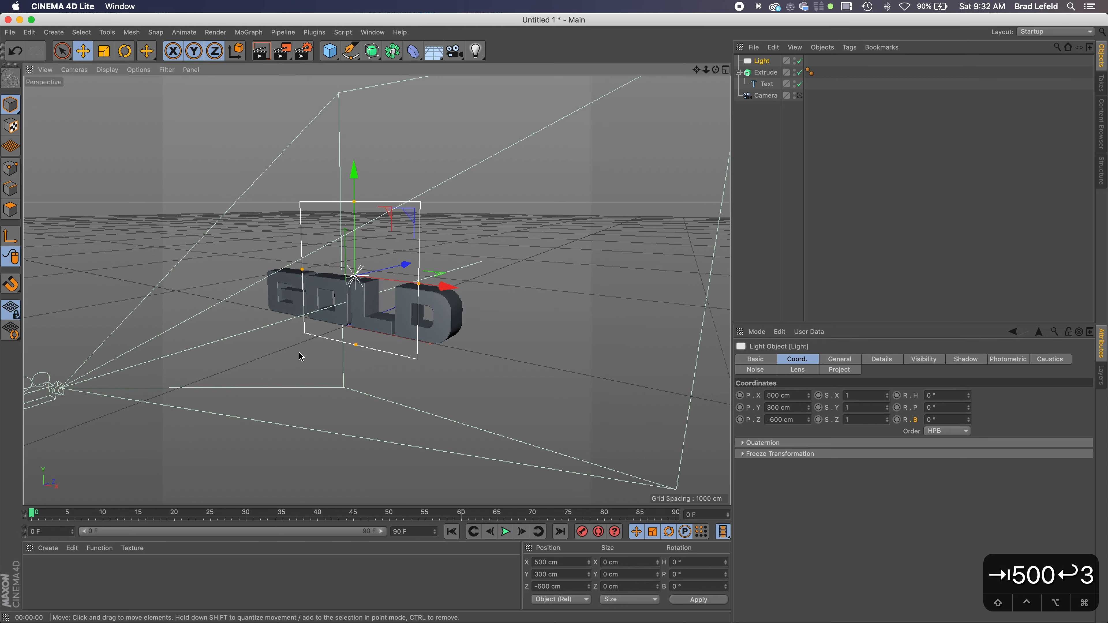
{"action": "left_click_drag", "start_coordinate": [302, 354], "coordinate": [411, 346]}
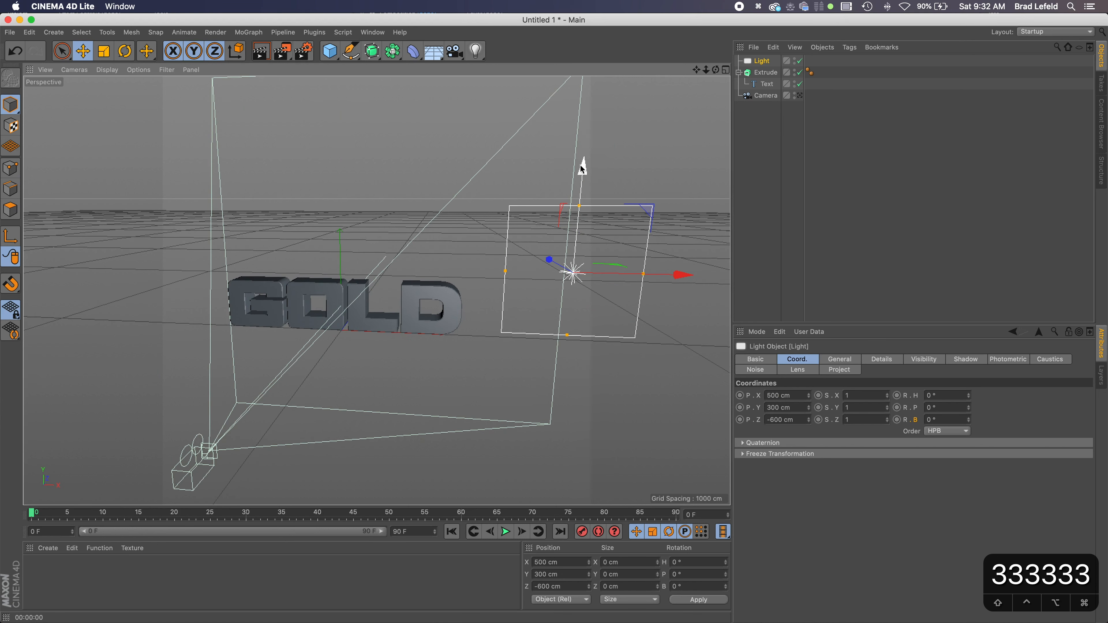
{"action": "mouse_move", "coordinate": [581, 166]}
{"action": "left_mouse_down"}
{"action": "mouse_move", "coordinate": [585, 131]}
{"action": "mouse_move", "coordinate": [580, 184]}
{"action": "left_mouse_up"}
{"action": "mouse_move", "coordinate": [676, 292]}
{"action": "left_mouse_down"}
{"action": "mouse_move", "coordinate": [590, 292]}
{"action": "mouse_move", "coordinate": [669, 292]}
{"action": "left_mouse_up"}
{"action": "left_click_drag", "start_coordinate": [549, 277], "coordinate": [542, 300]}
Step: Restore the area light's position to X 500 cm, Y 300 cm and Z -600 cm
{"action": "left_click", "coordinate": [788, 395]}
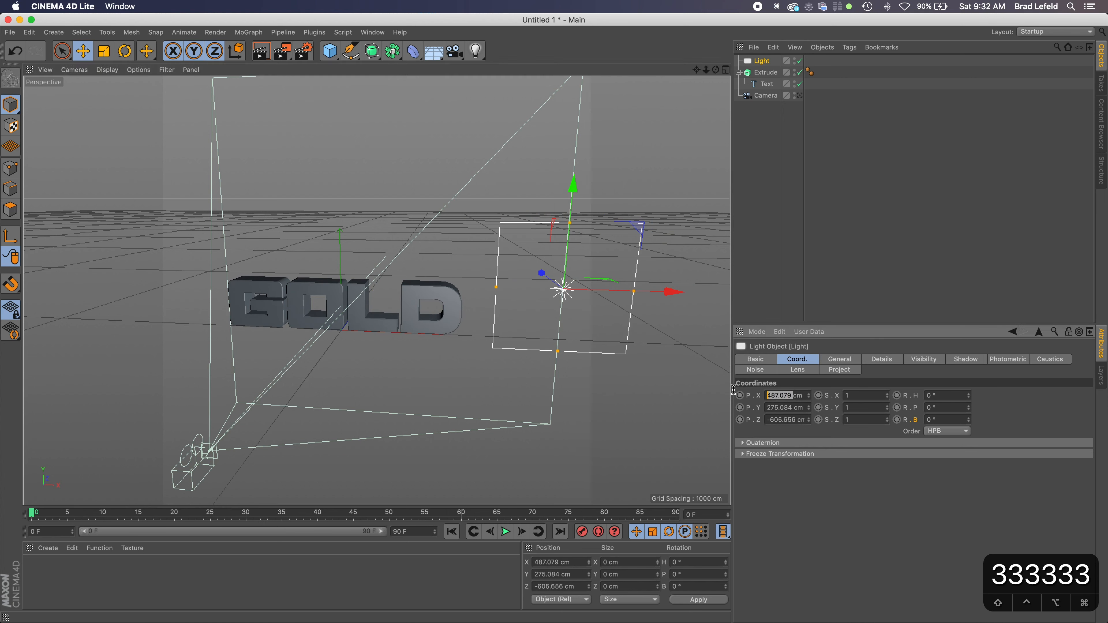
{"action": "type", "text": "500"}
{"action": "key", "text": "Tab"}
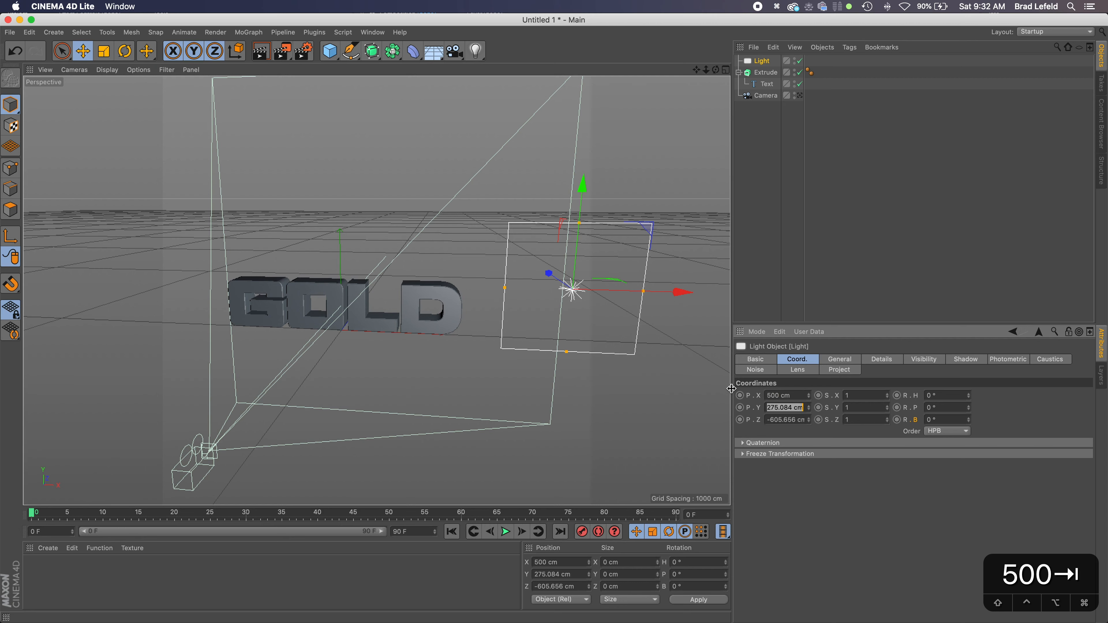
{"action": "type", "text": "300"}
{"action": "key", "text": "Tab"}
{"action": "type", "text": "-600"}
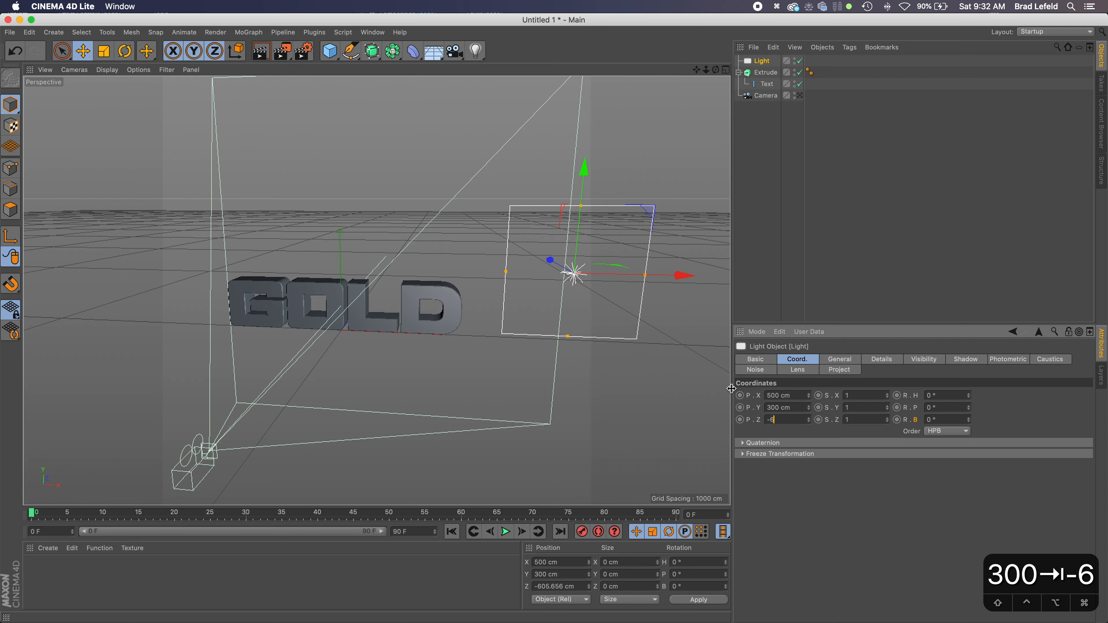
{"action": "key", "text": "Tab"}
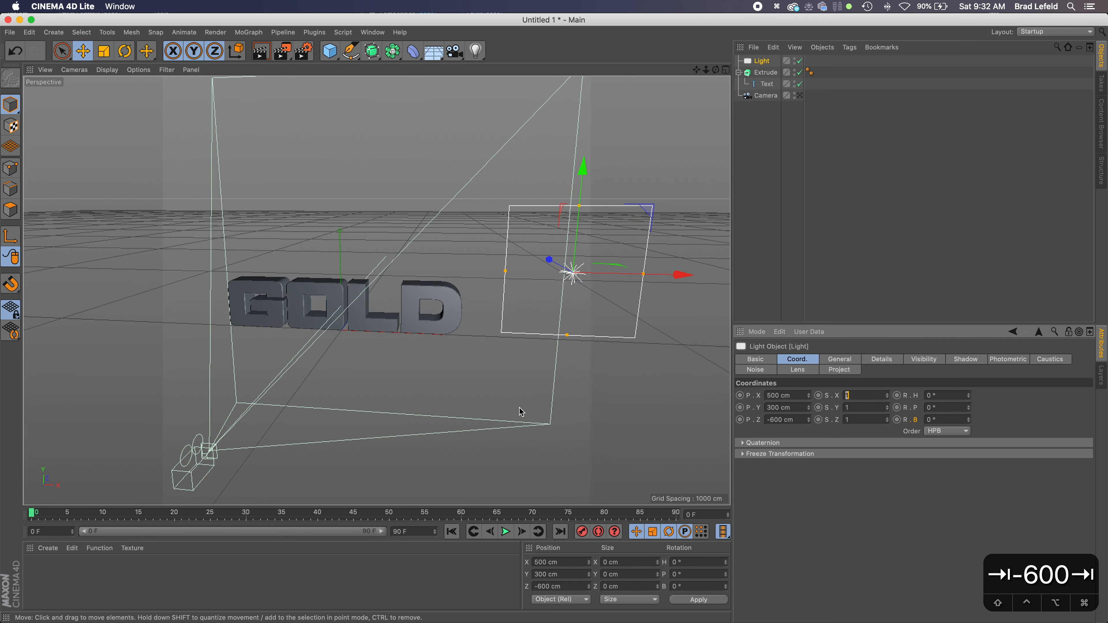
Step: Try X scales of 3 and 0 on the area light and return the scale to 1
{"action": "type", "text": "3"}
{"action": "left_click_drag", "start_coordinate": [486, 411], "coordinate": [656, 398]}
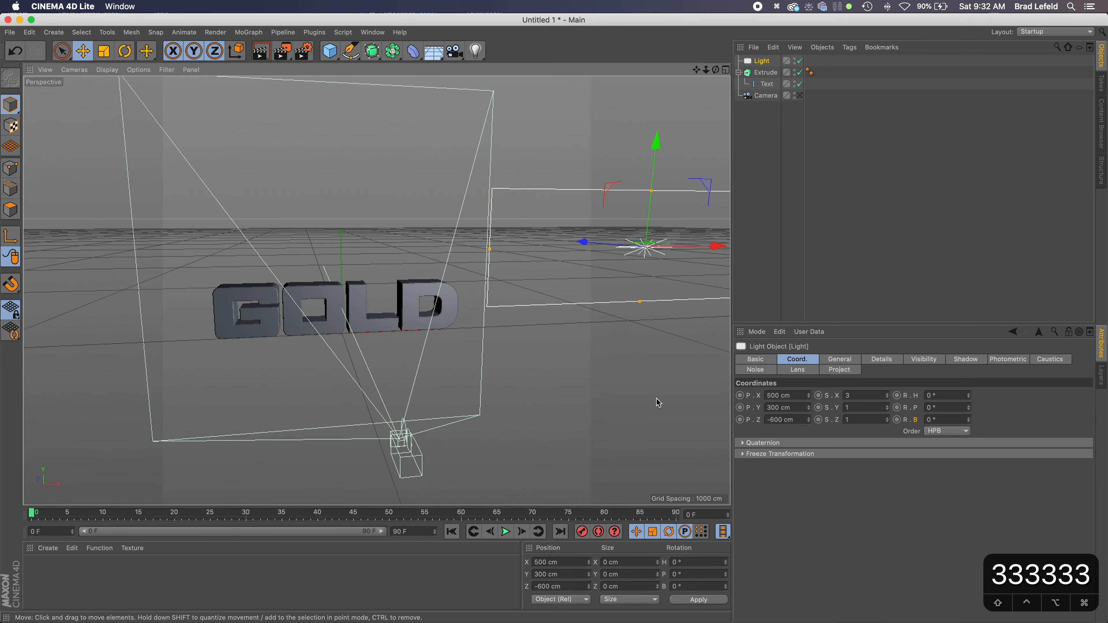
{"action": "left_click", "coordinate": [859, 396]}
{"action": "type", "text": "0"}
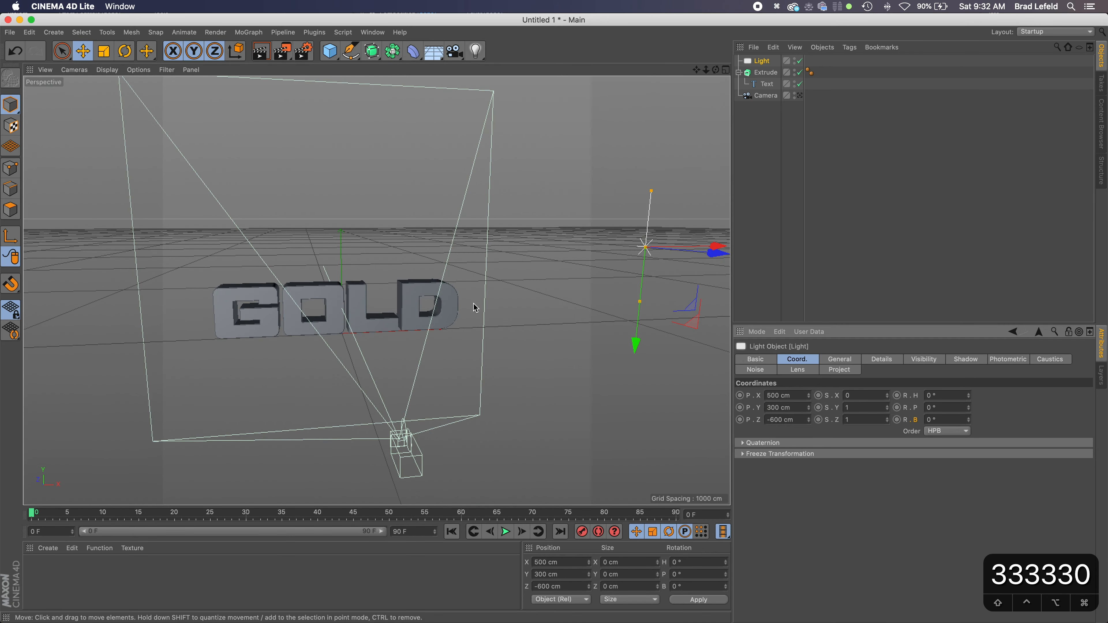
{"action": "left_click", "coordinate": [873, 395]}
{"action": "type", "text": "1"}
{"action": "key", "text": "Return"}
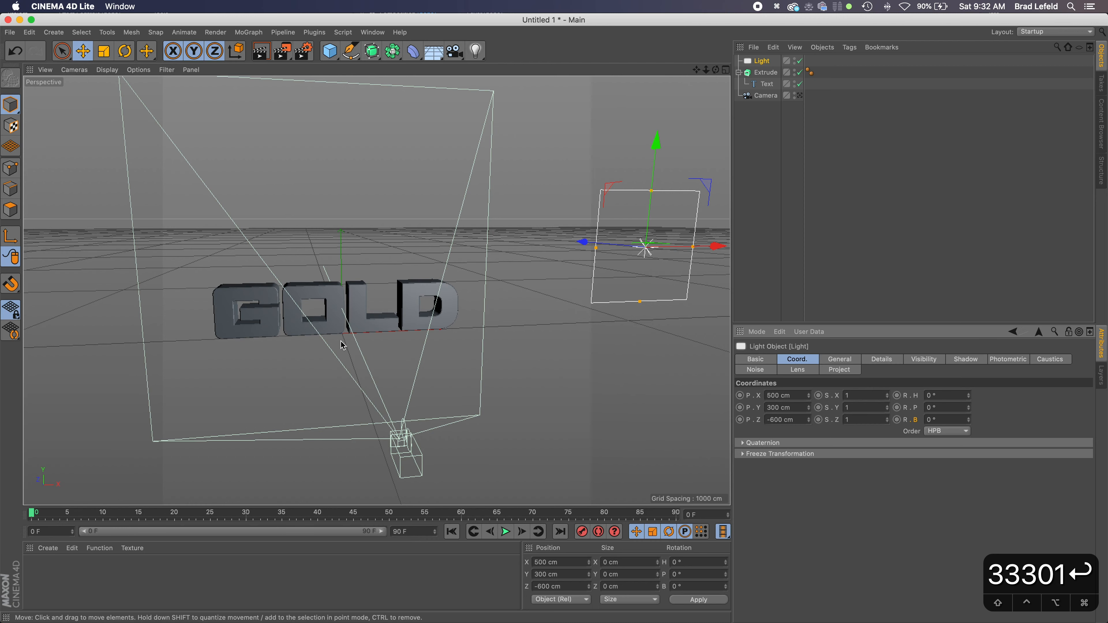
Step: Try rotating the area light towards the text, to a pitch of -19° and a heading of 28°
{"action": "key", "text": "1"}
{"action": "left_click_drag", "start_coordinate": [340, 345], "coordinate": [566, 382]}
{"action": "key", "text": "3"}
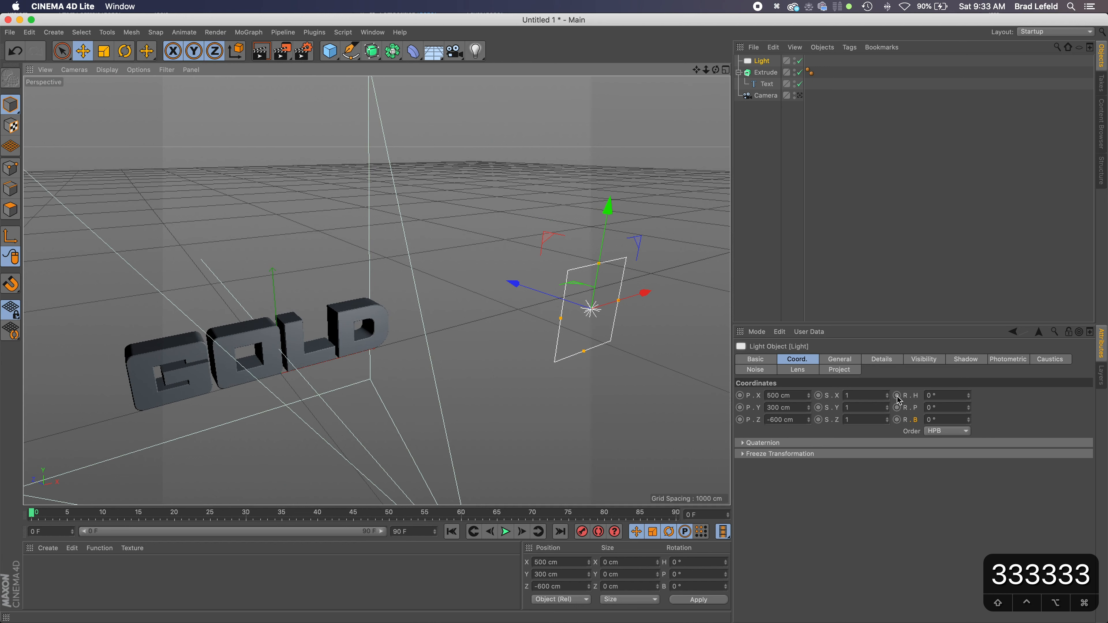
{"action": "left_click", "coordinate": [939, 409]}
{"action": "scroll", "coordinate": [939, 409], "scroll_direction": "up", "scroll_amount": 20}
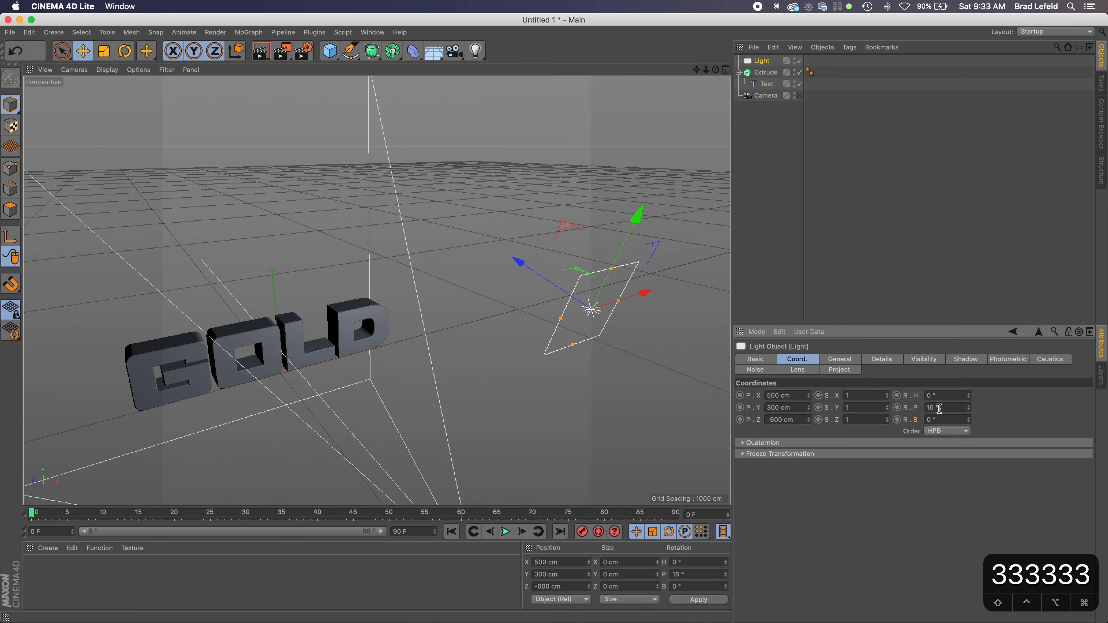
{"action": "scroll", "coordinate": [940, 409], "scroll_direction": "down", "scroll_amount": 19}
{"action": "scroll", "coordinate": [940, 409], "scroll_direction": "down", "scroll_amount": 20}
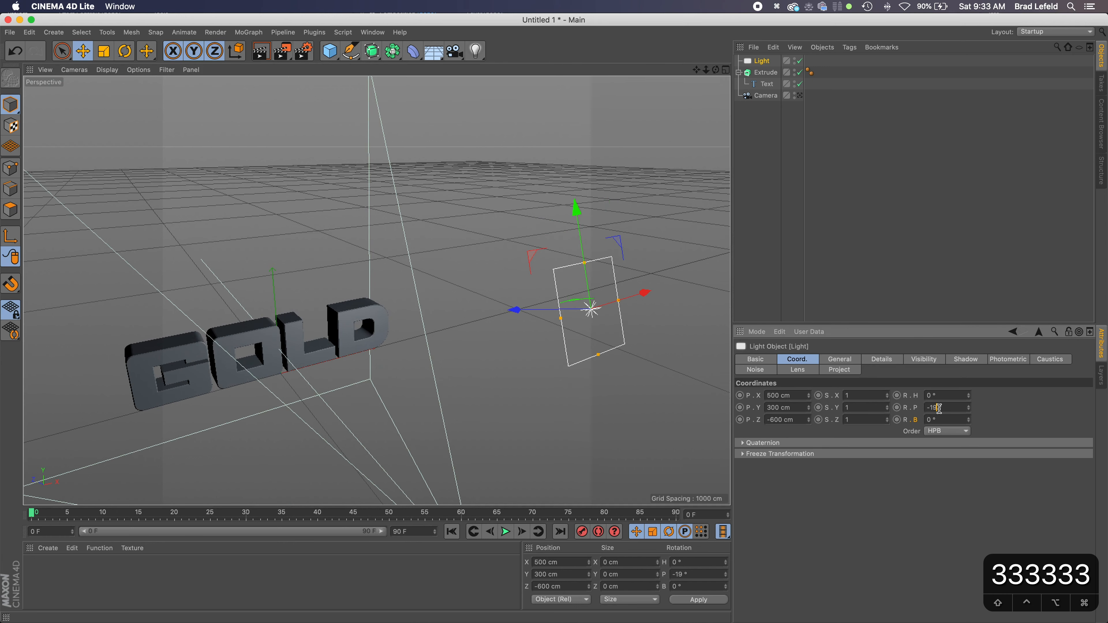
{"action": "scroll", "coordinate": [942, 399], "scroll_direction": "up", "scroll_amount": 20}
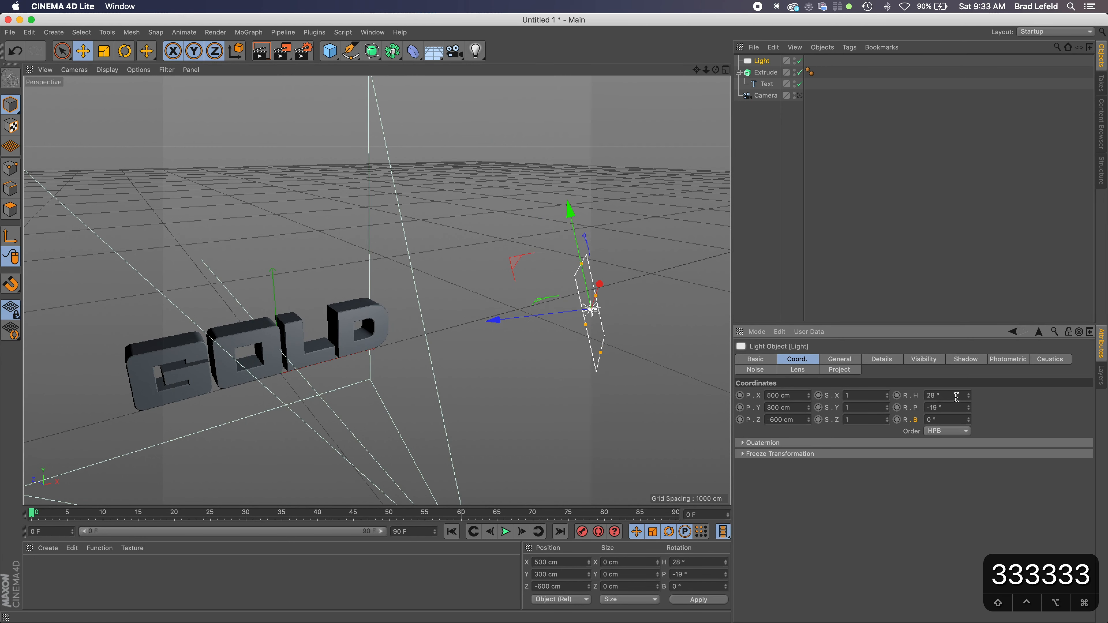
Step: Set the area light's heading to 30° and its pitch to -20°
{"action": "key", "text": "Return"}
{"action": "type", "text": "30"}
{"action": "key", "text": "Tab"}
{"action": "type", "text": "20"}
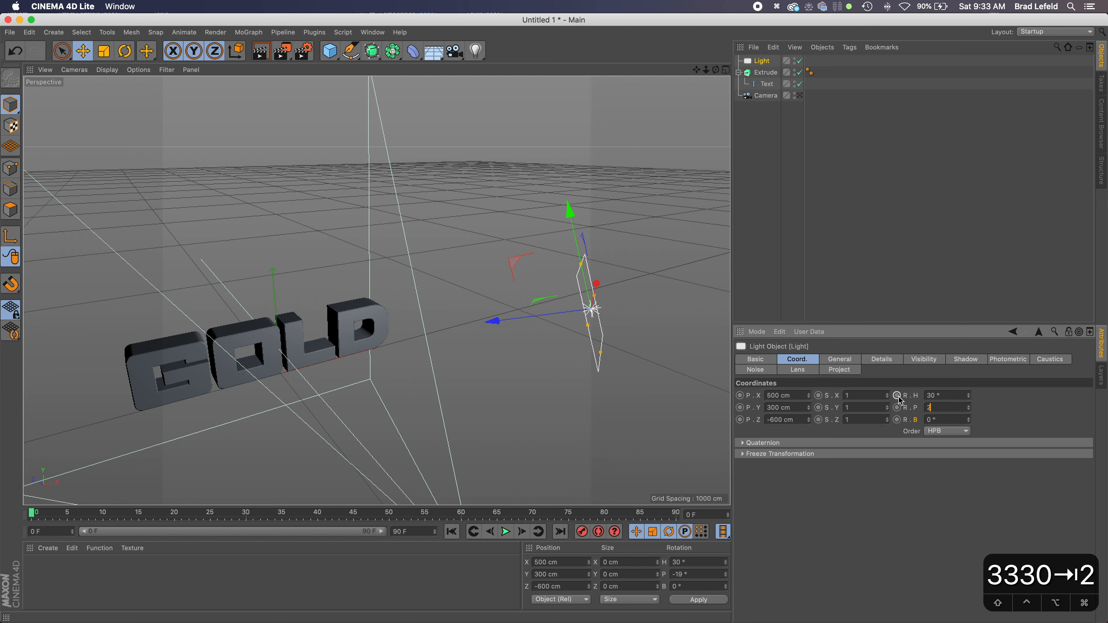
{"action": "key", "text": "Return"}
{"action": "left_click", "coordinate": [960, 407]}
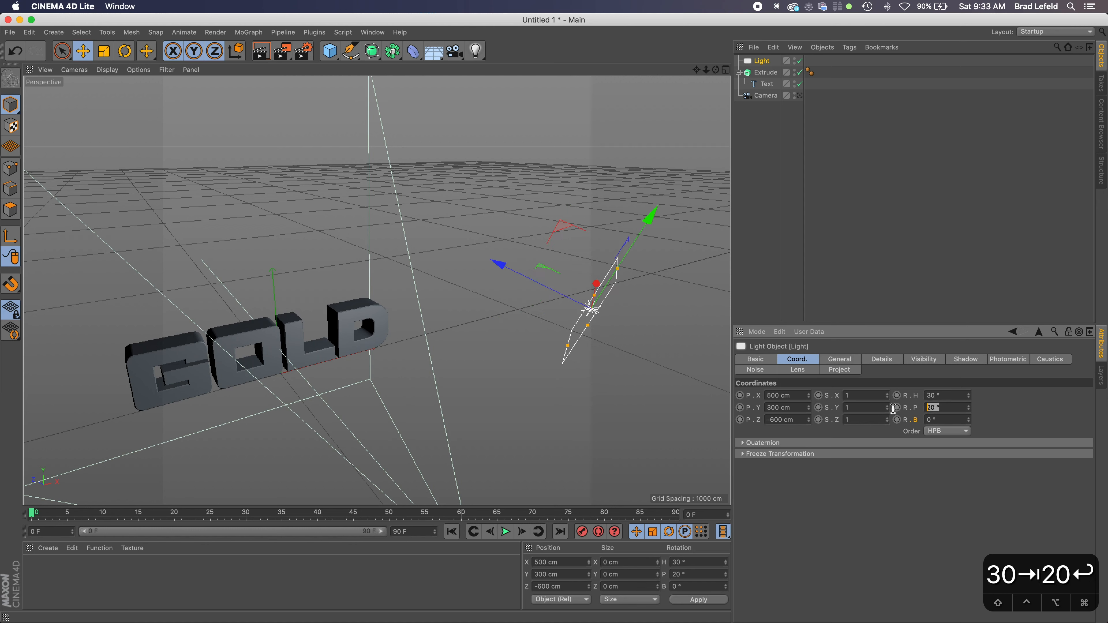
{"action": "type", "text": "-20"}
{"action": "key", "text": "Tab"}
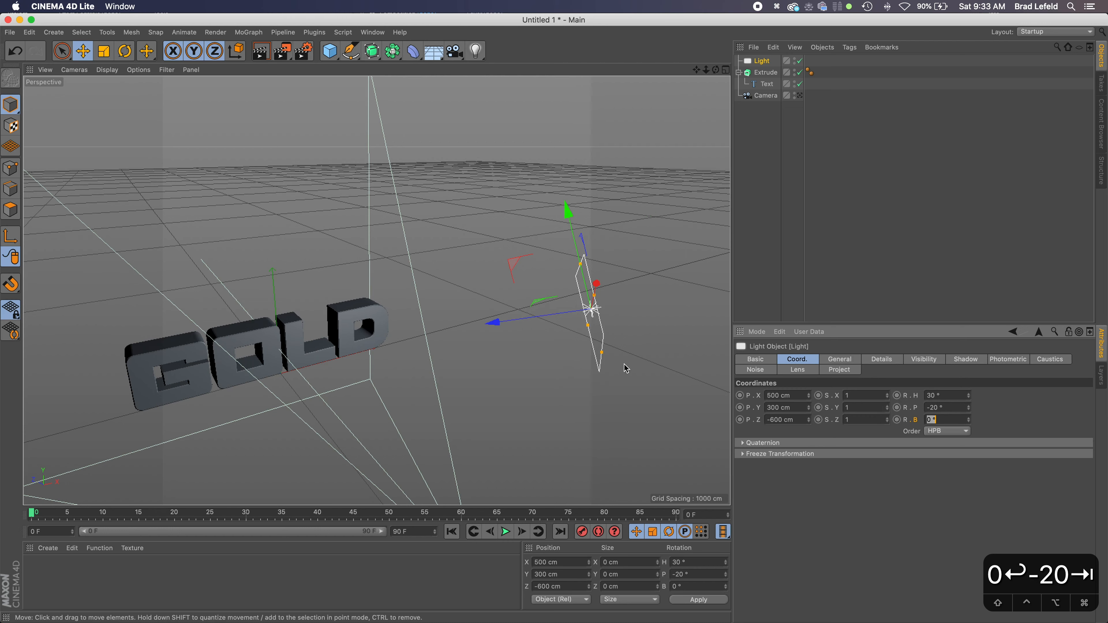
Step: Render a preview of the GOLD text lit by the rotated area light, viewed from the front
{"action": "scroll", "coordinate": [433, 367], "scroll_direction": "down", "scroll_amount": 1}
{"action": "key", "text": "3"}
{"action": "left_click_drag", "start_coordinate": [493, 405], "coordinate": [421, 383]}
{"action": "key", "text": "1"}
{"action": "left_click_drag", "start_coordinate": [421, 383], "coordinate": [423, 327]}
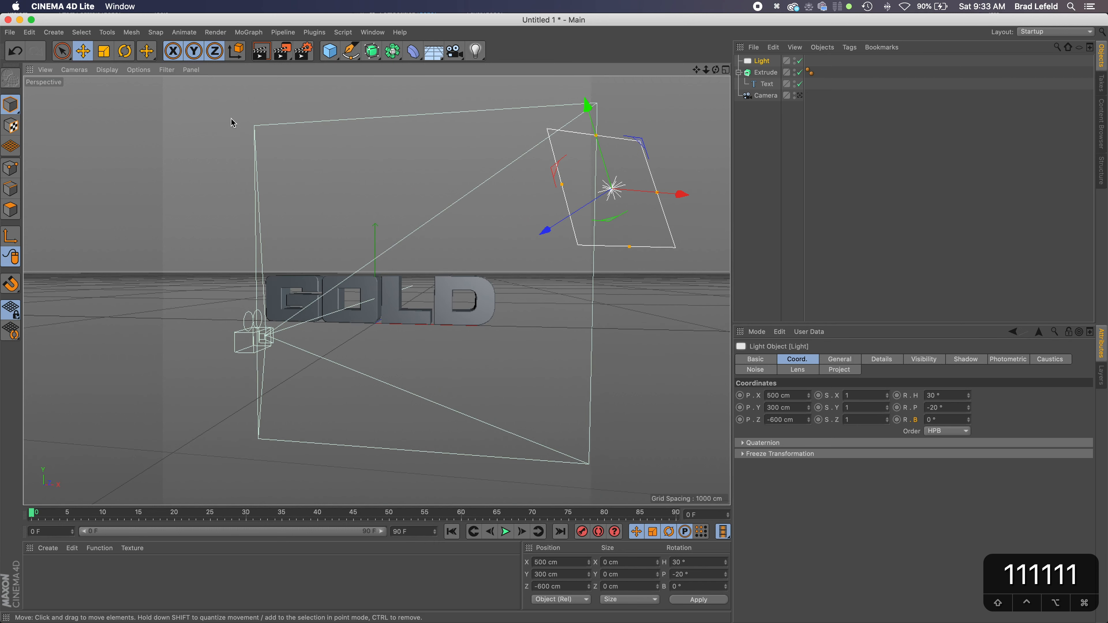
{"action": "key", "text": "super+r"}
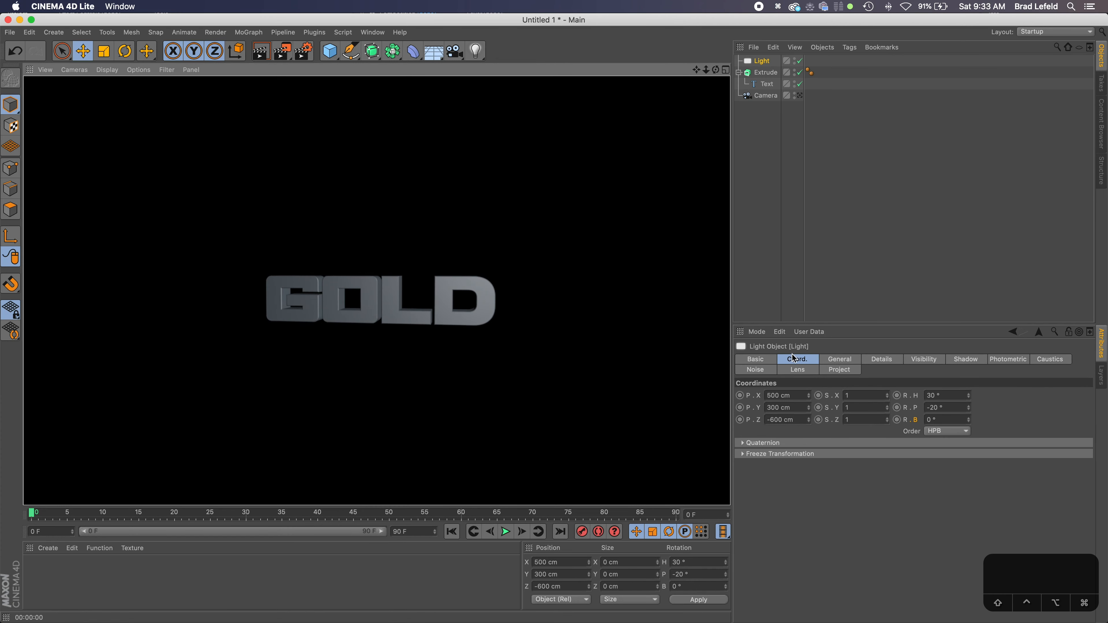
Step: Set the area light's shadow to Shadow Maps (Soft) and render a preview of the text
{"action": "left_click", "coordinate": [847, 361]}
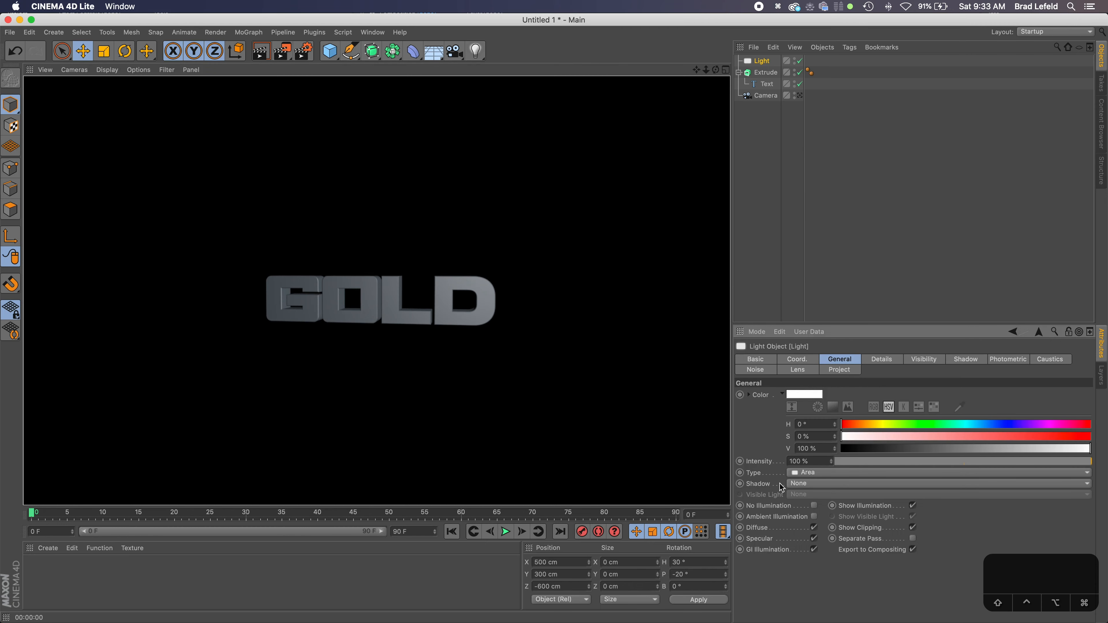
{"action": "left_click", "coordinate": [803, 484]}
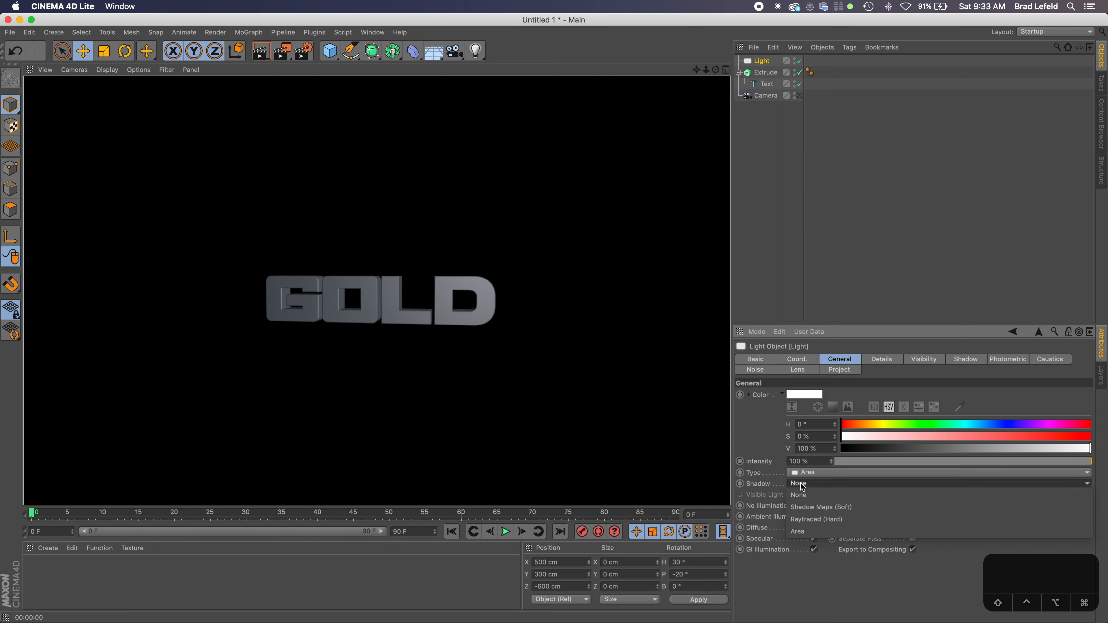
{"action": "left_click", "coordinate": [826, 507]}
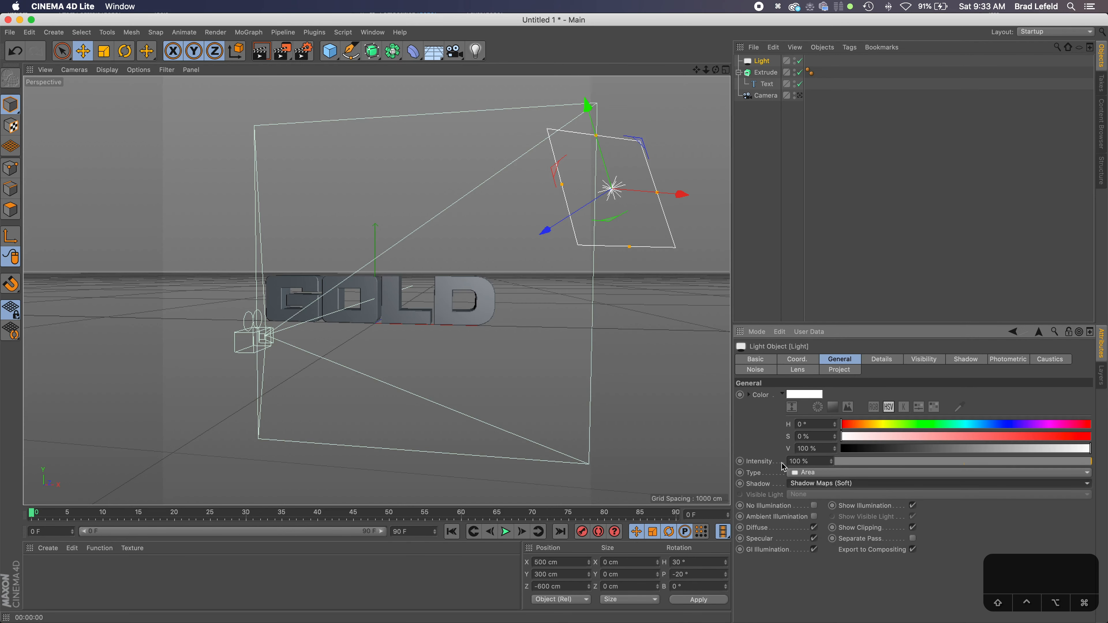
{"action": "left_click", "coordinate": [260, 51]}
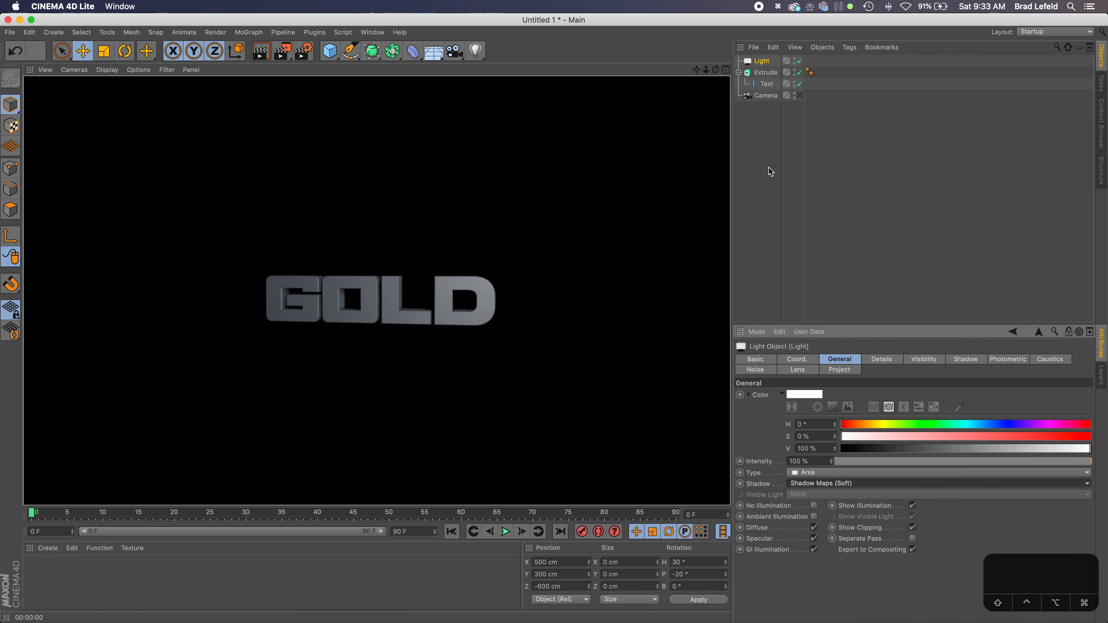
Step: Duplicate the area light by copying and pasting it in the object list
{"action": "left_click", "coordinate": [780, 148]}
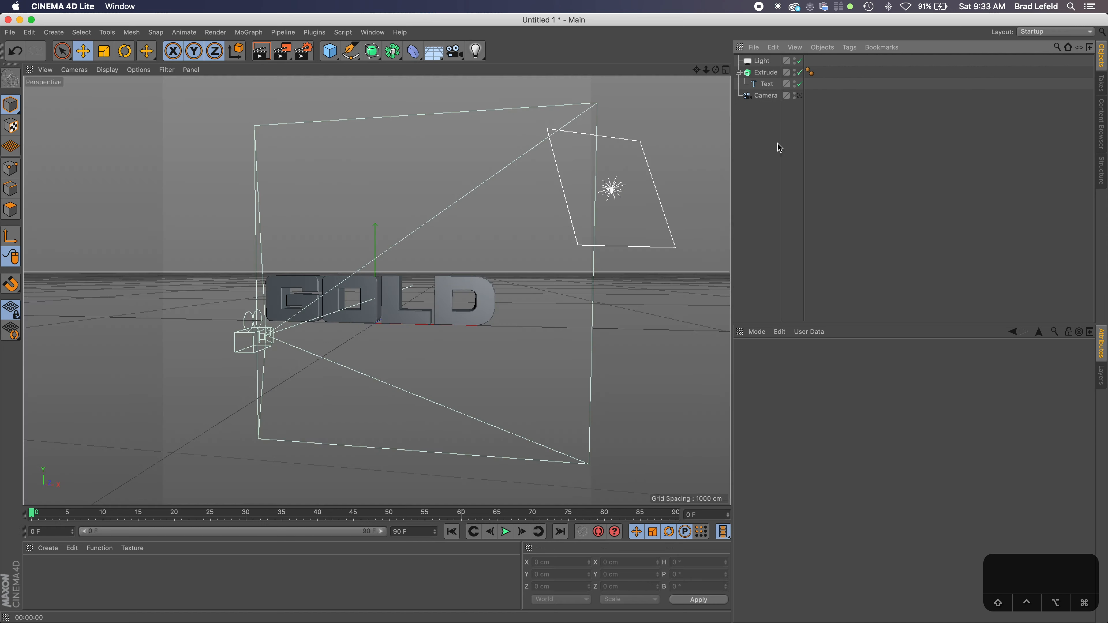
{"action": "left_click", "coordinate": [762, 62]}
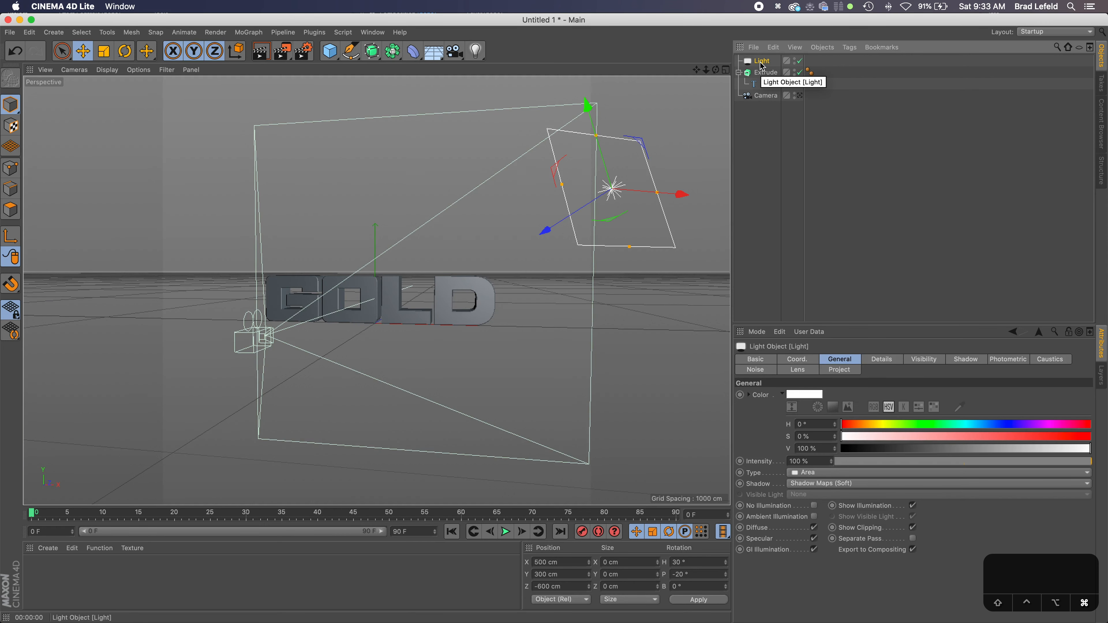
{"action": "key", "text": "super+c"}
{"action": "key", "text": "super+v"}
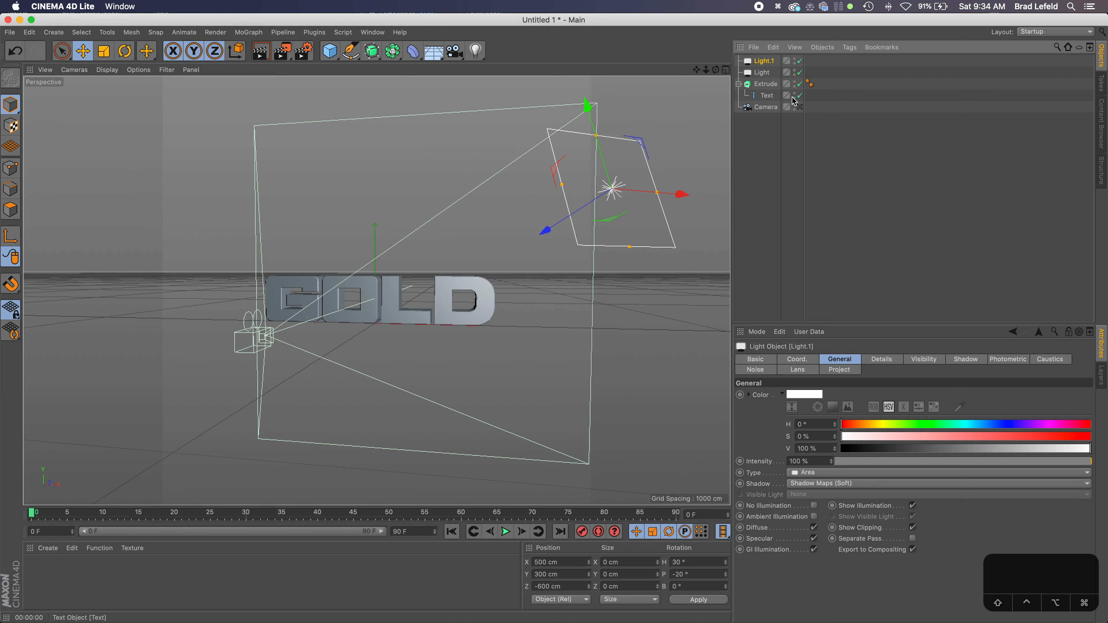
{"action": "left_click", "coordinate": [797, 357]}
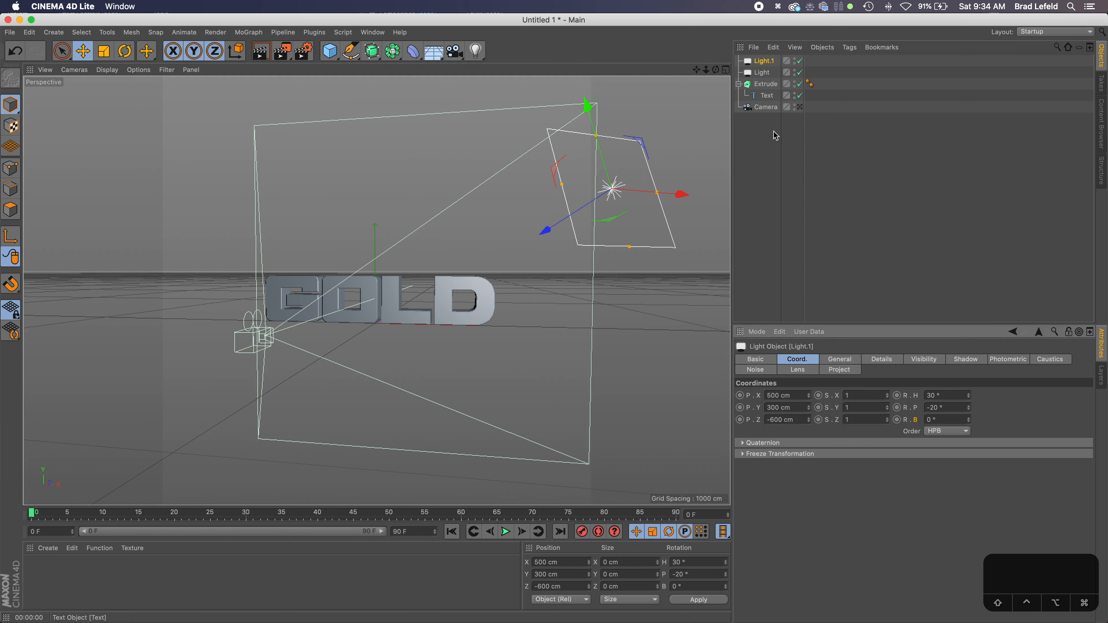
{"action": "left_click_drag", "start_coordinate": [799, 407], "coordinate": [739, 406]}
{"action": "type", "text": "-300"}
{"action": "key", "text": "Tab"}
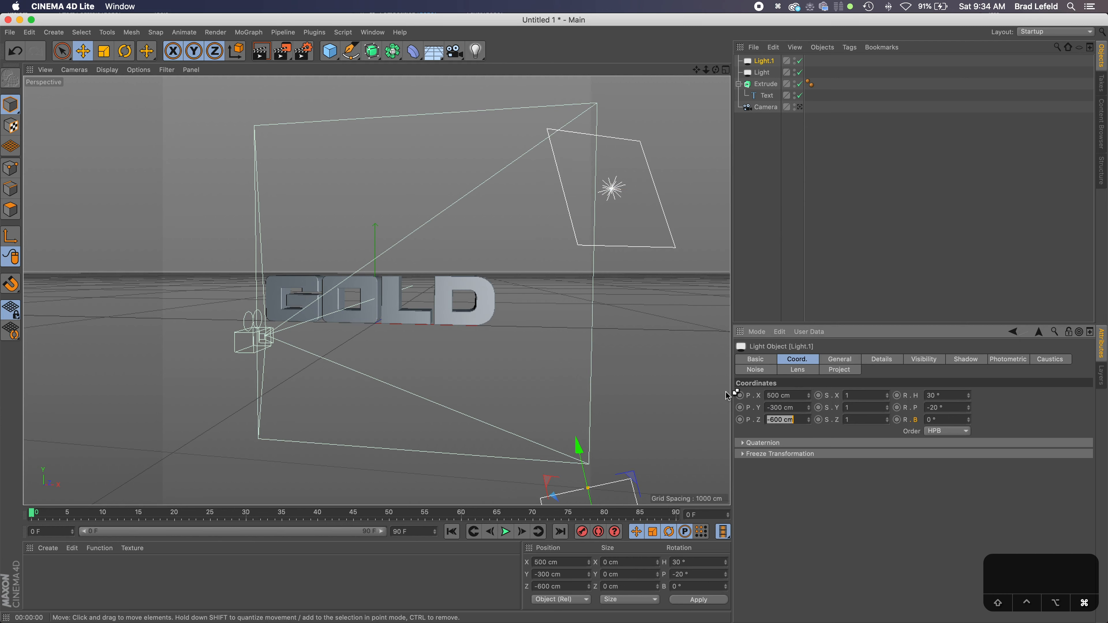
{"action": "key", "text": "super+z"}
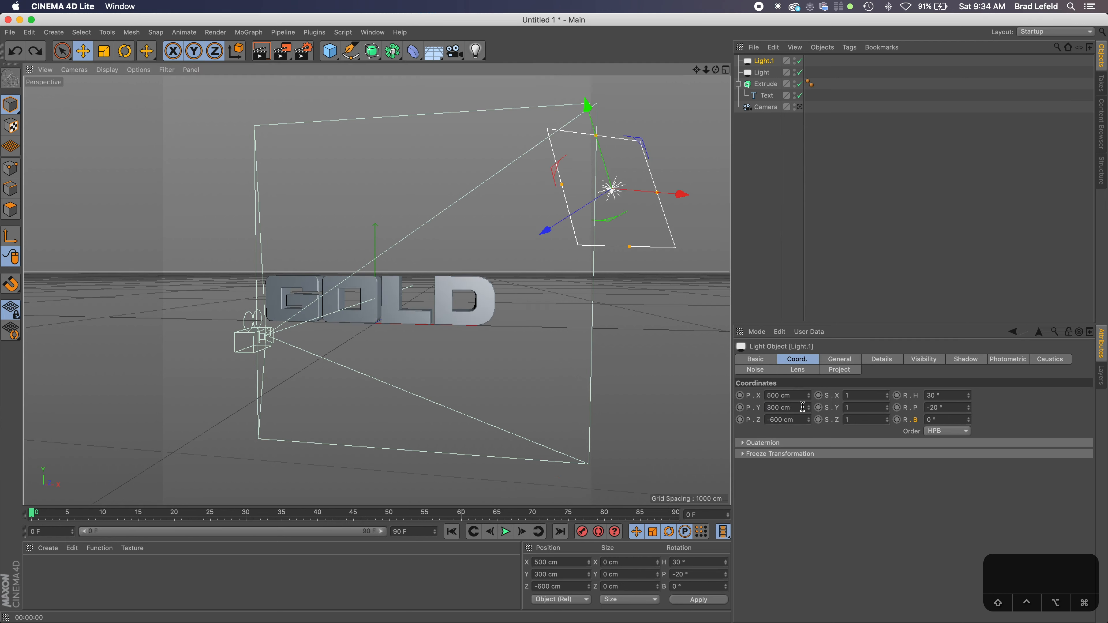
Step: Set the duplicated area light's X position to -500 cm
{"action": "left_click_drag", "start_coordinate": [800, 396], "coordinate": [744, 393]}
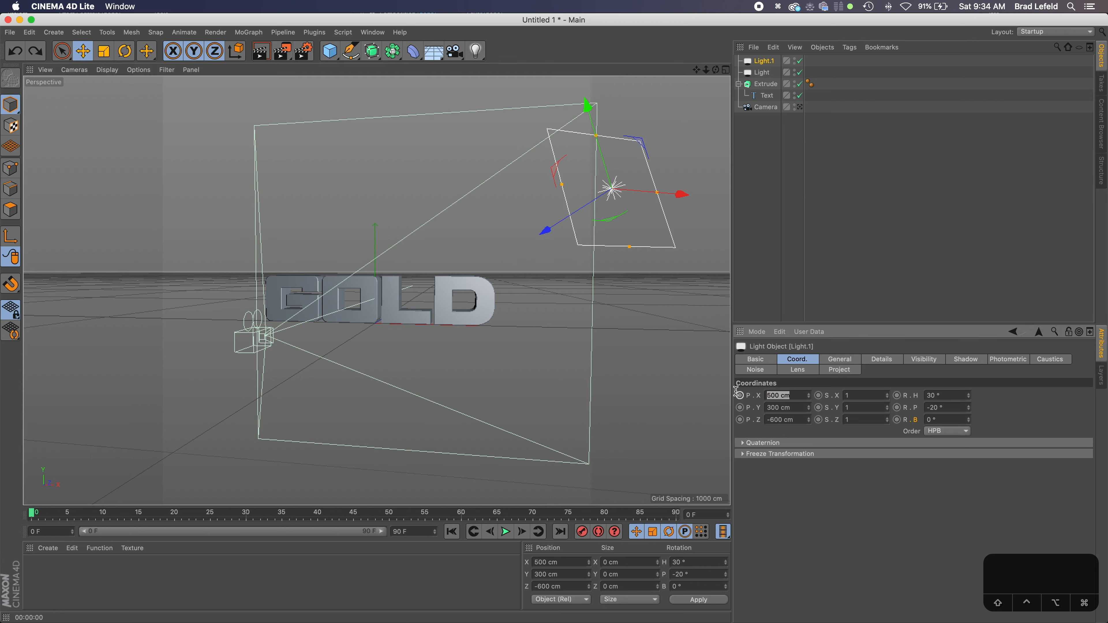
{"action": "type", "text": "-500"}
{"action": "key", "text": "Return"}
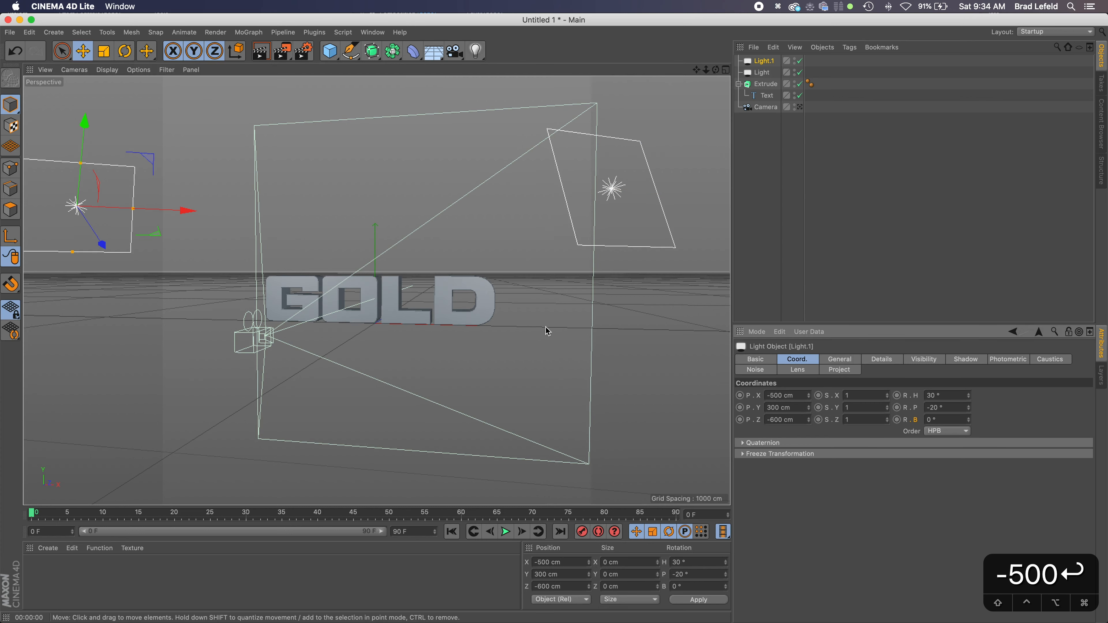
Step: Set the duplicated area light's heading to -30° so that it is aimed at the text
{"action": "key", "text": "3"}
{"action": "left_click_drag", "start_coordinate": [438, 312], "coordinate": [493, 305]}
{"action": "key", "text": "1"}
{"action": "key", "text": "1"}
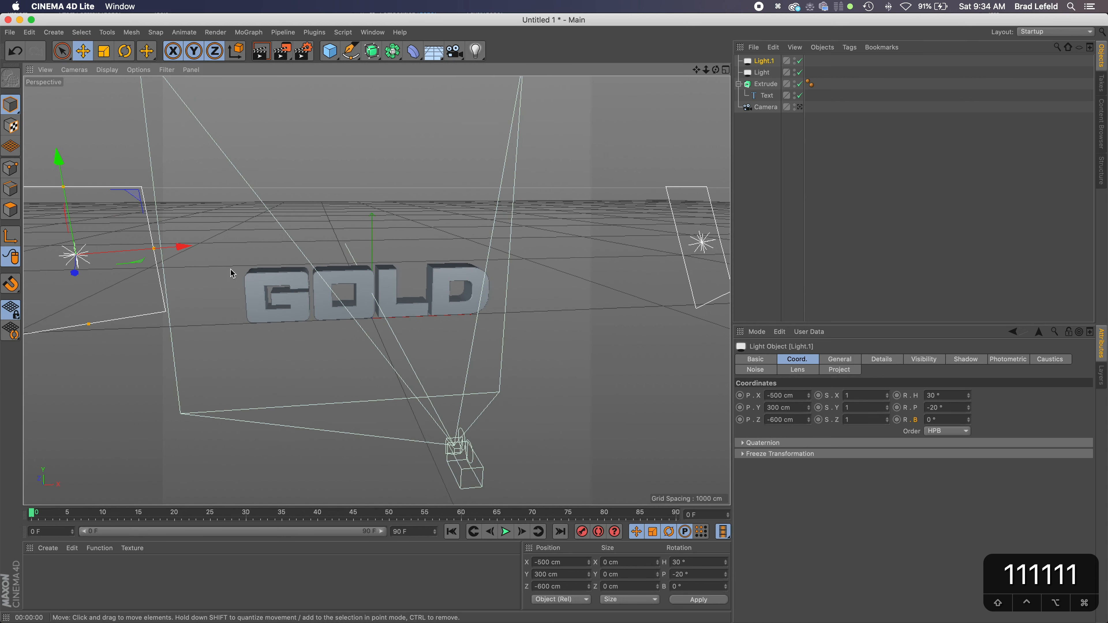
{"action": "left_click", "coordinate": [943, 407]}
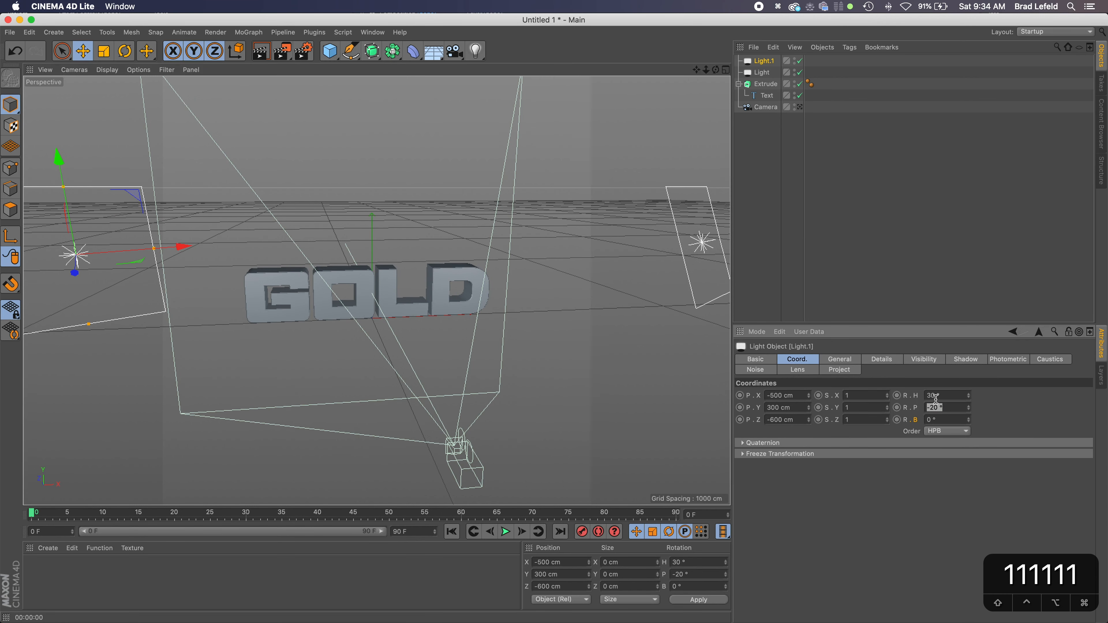
{"action": "left_click", "coordinate": [944, 395]}
{"action": "type", "text": "-30"}
{"action": "key", "text": "Tab"}
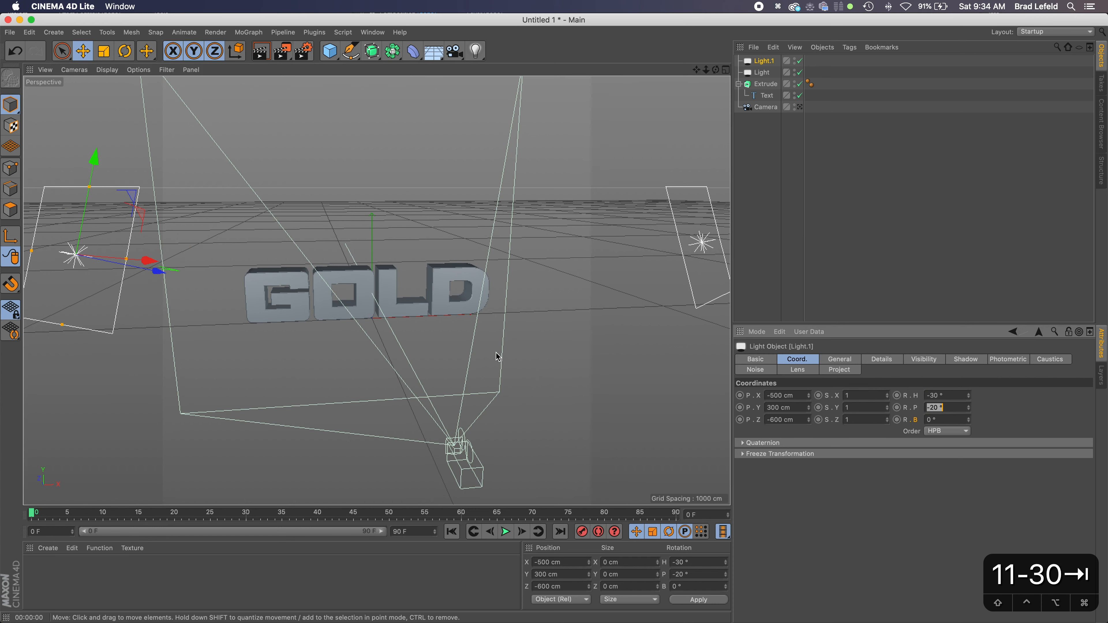
Step: Render a preview of the GOLD text lit by both side area lights
{"action": "scroll", "coordinate": [487, 346], "scroll_direction": "down", "scroll_amount": 4}
{"action": "key", "text": "3"}
{"action": "left_click_drag", "start_coordinate": [519, 375], "coordinate": [485, 386]}
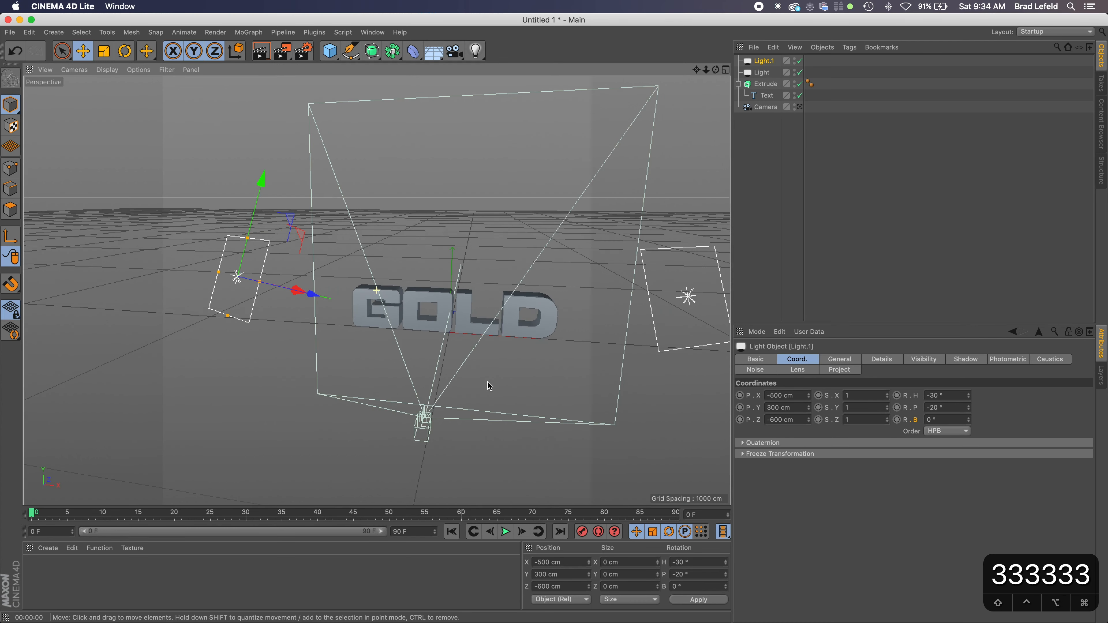
{"action": "left_click", "coordinate": [270, 57]}
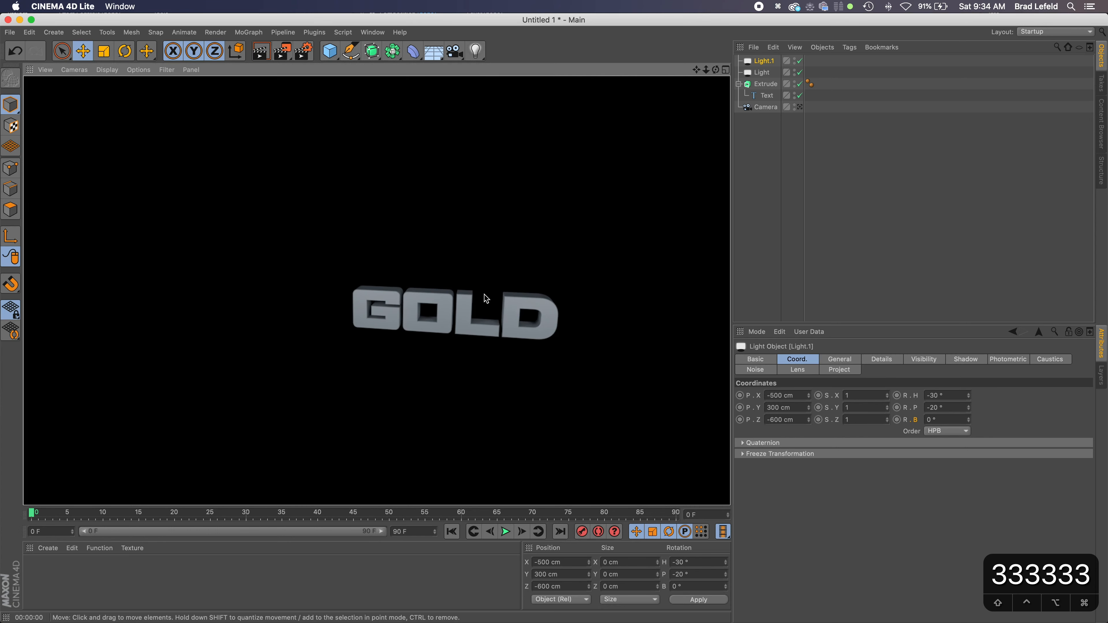
Step: Add a third area light to the scene
{"action": "key", "text": "space"}
{"action": "left_click", "coordinate": [484, 311]}
{"action": "key", "text": "space"}
{"action": "key", "text": "3"}
{"action": "left_click_drag", "start_coordinate": [488, 315], "coordinate": [392, 319]}
{"action": "key", "text": "1"}
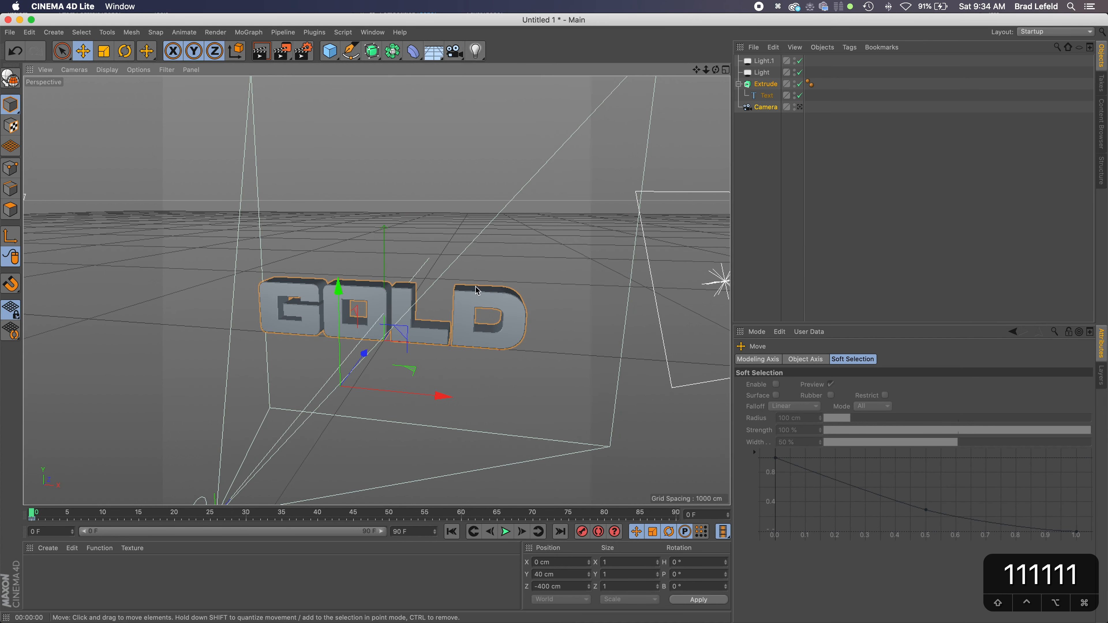
{"action": "left_click", "coordinate": [477, 52]}
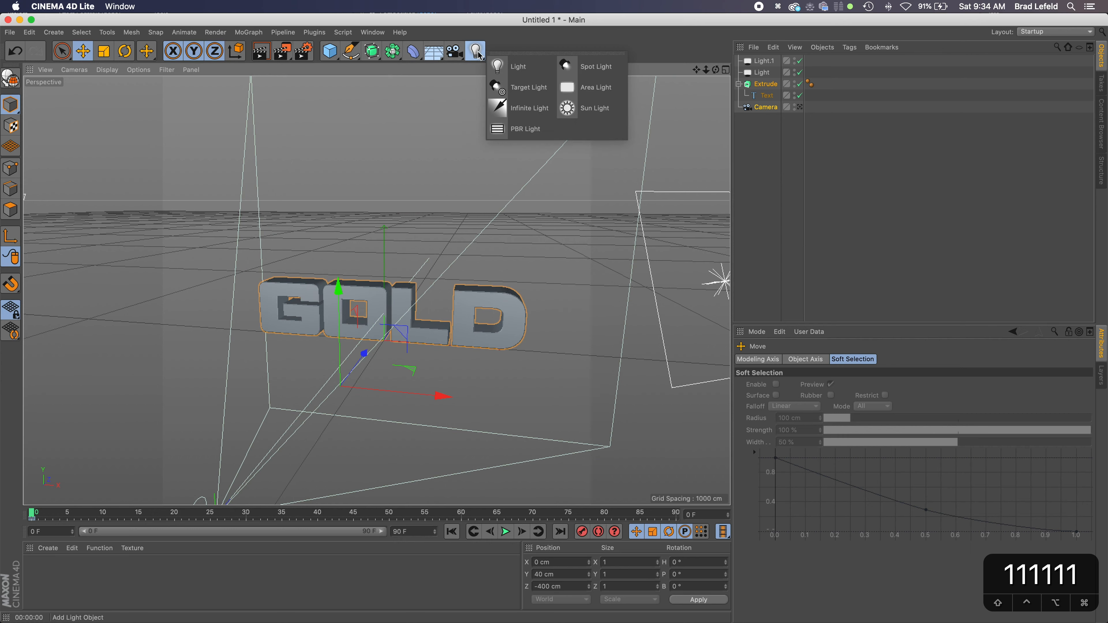
{"action": "left_click", "coordinate": [567, 88]}
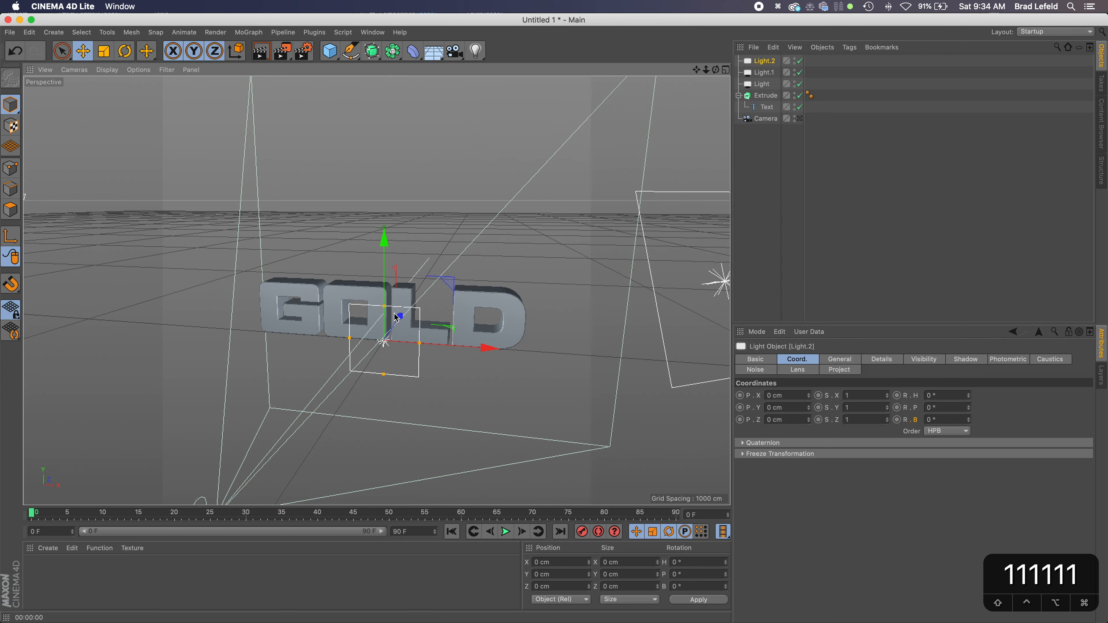
{"action": "left_click", "coordinate": [949, 416]}
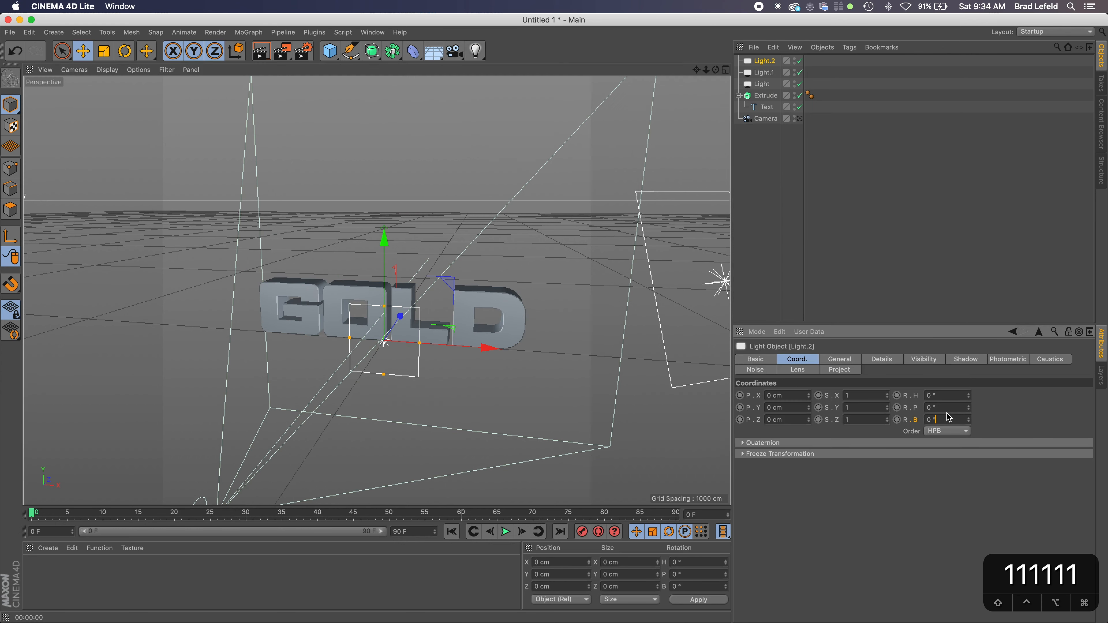
{"action": "key", "text": "shift+Up"}
{"action": "key", "text": "shift+Up"}
{"action": "key", "text": "shift+Down"}
{"action": "key", "text": "shift+Down"}
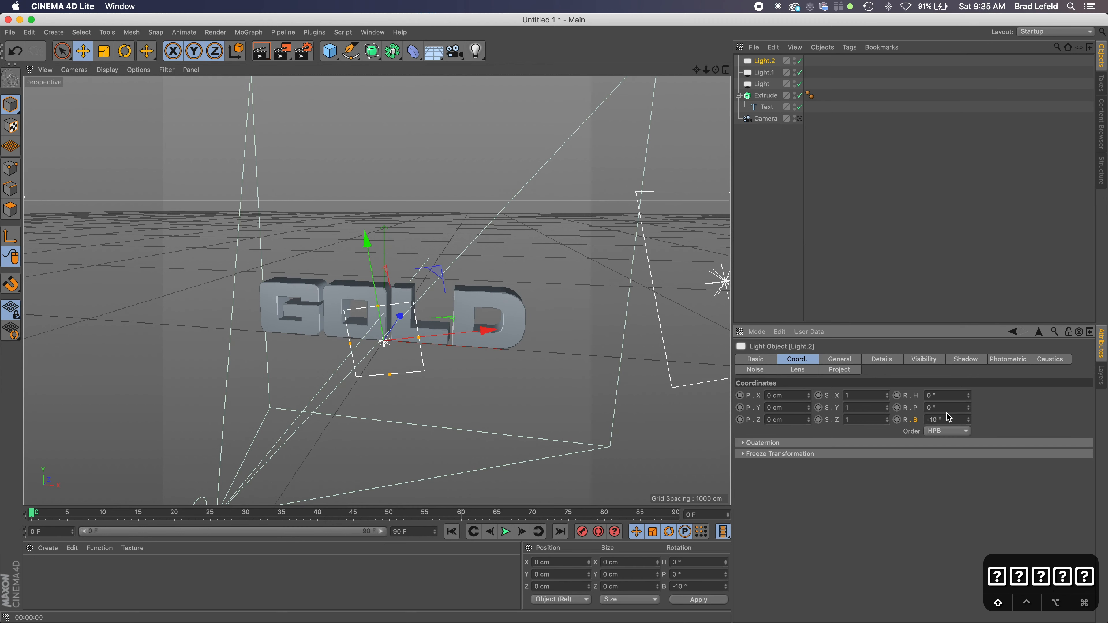
Step: Set the third area light's pitch to -90° so that it points straight down
{"action": "key", "text": "shift+Tab"}
{"action": "key", "text": "shift+Down"}
{"action": "key", "text": "shift+Down"}
{"action": "key", "text": "shift+Down"}
{"action": "key", "text": "shift+Down"}
{"action": "key", "text": "shift+Down"}
{"action": "key", "text": "shift+Down"}
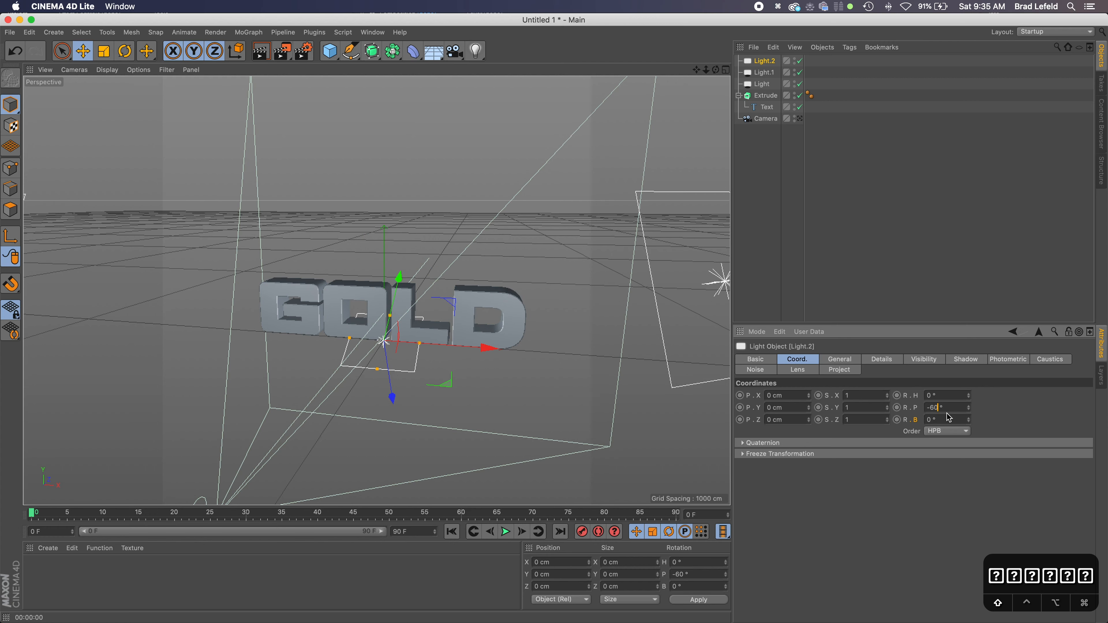
{"action": "key", "text": "shift+Down"}
{"action": "key", "text": "shift+Down"}
{"action": "key", "text": "shift+Down"}
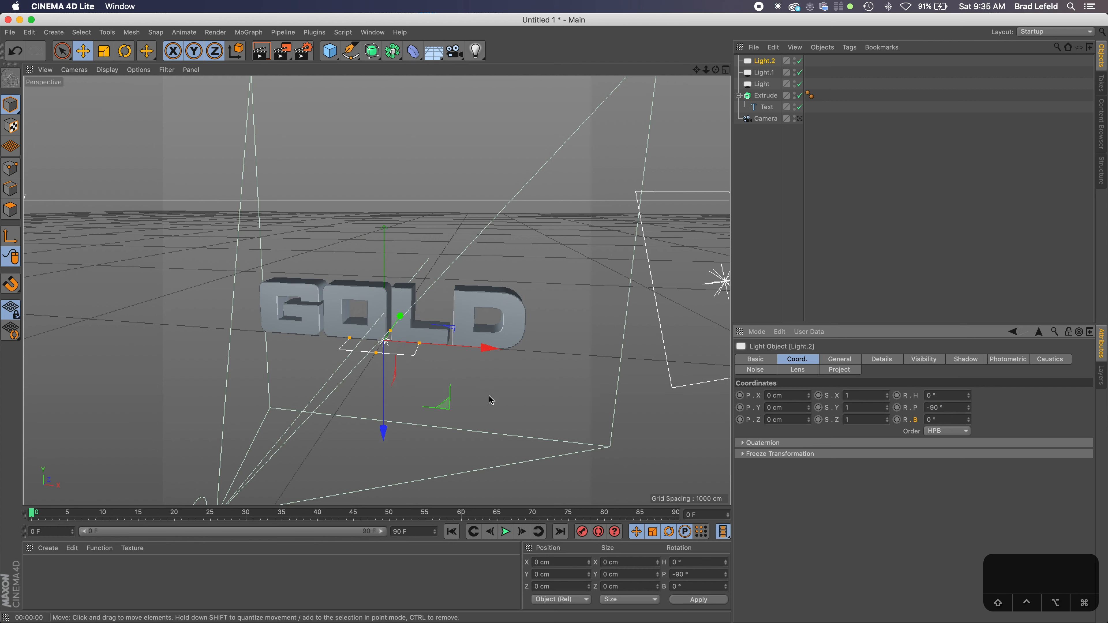
Step: Raise the third area light to a Y position of about 535 cm and widen it past both ends of the text
{"action": "left_click_drag", "start_coordinate": [376, 443], "coordinate": [377, 365]}
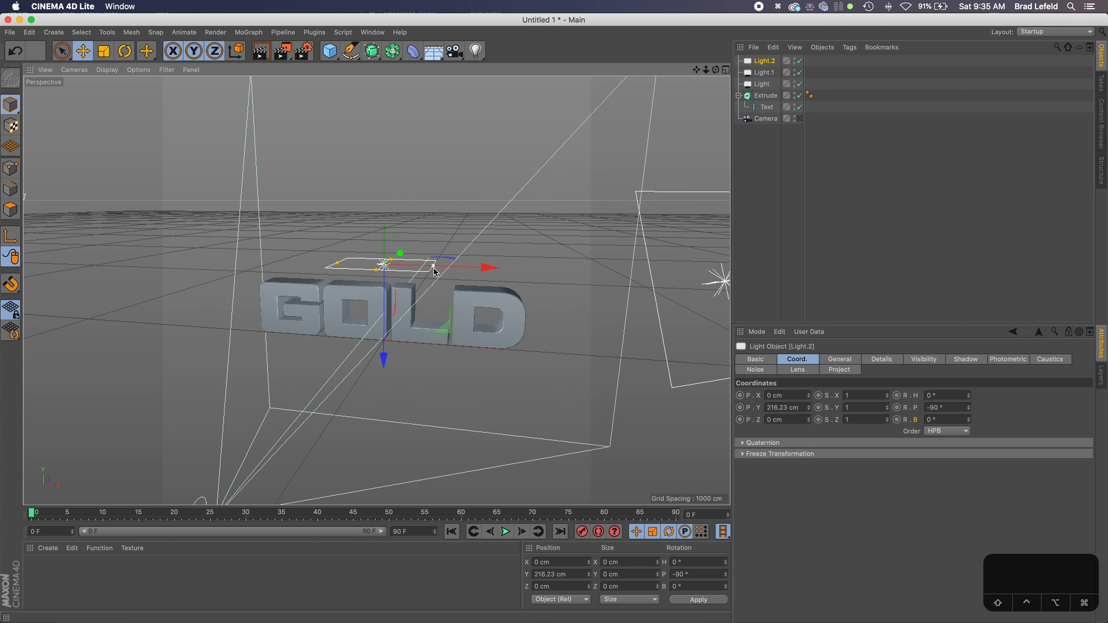
{"action": "left_click_drag", "start_coordinate": [436, 272], "coordinate": [540, 279]}
{"action": "key", "text": "3"}
{"action": "left_click_drag", "start_coordinate": [487, 325], "coordinate": [387, 179]}
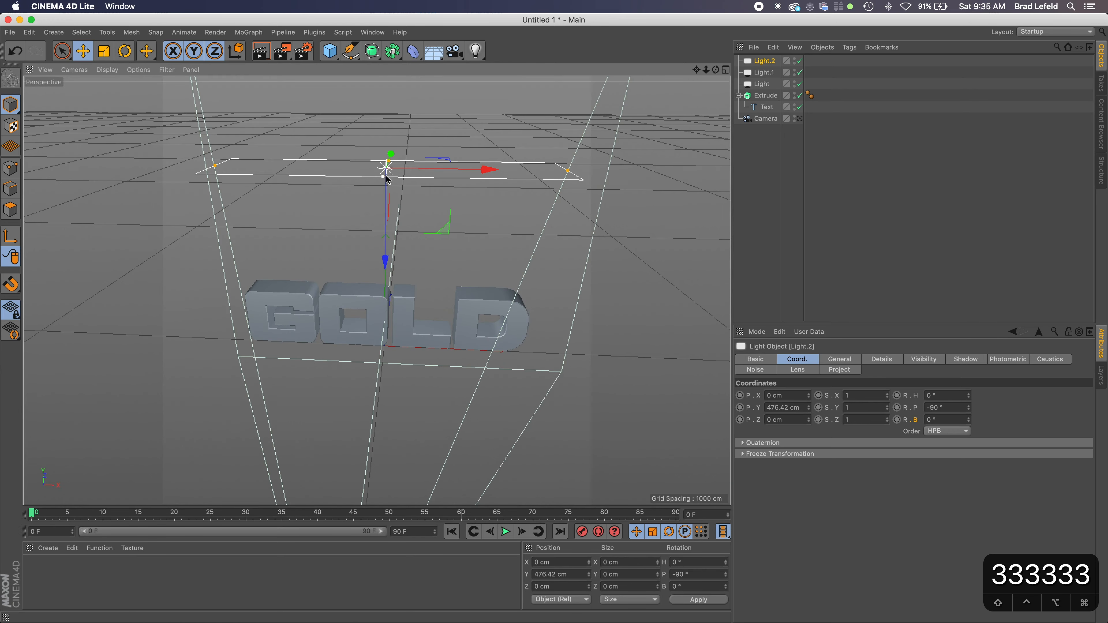
{"action": "left_click_drag", "start_coordinate": [385, 269], "coordinate": [386, 242]}
Step: Set the overhead area light's shadow to Shadow Maps (Soft) and render a preview of the text from an angle
{"action": "left_click_drag", "start_coordinate": [404, 345], "coordinate": [344, 332]}
{"action": "left_click_drag", "start_coordinate": [453, 344], "coordinate": [438, 295]}
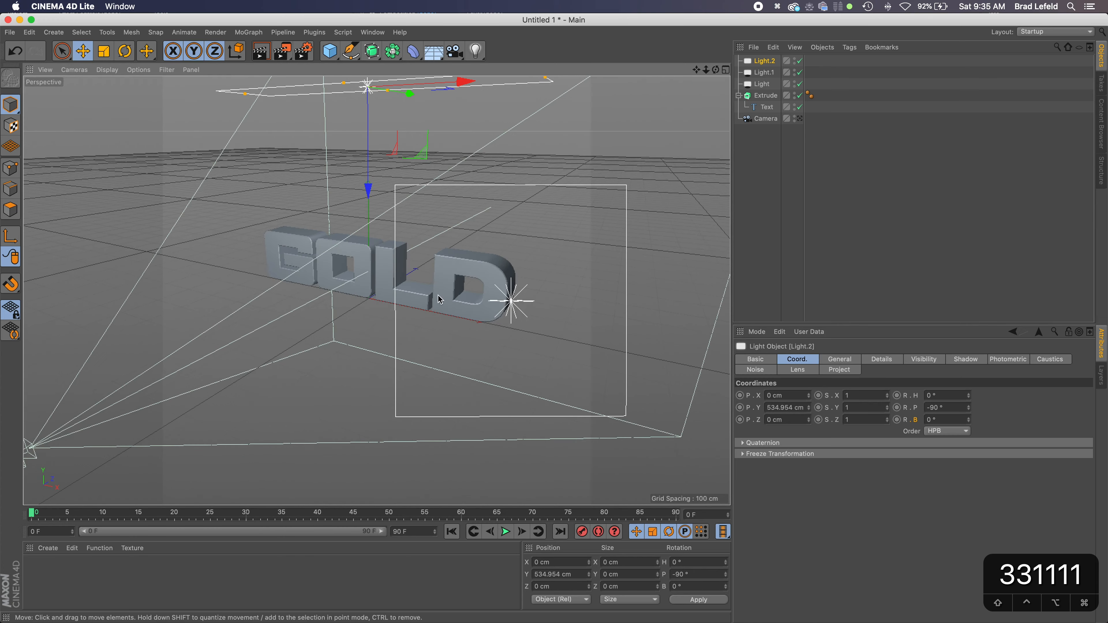
{"action": "left_click", "coordinate": [855, 359]}
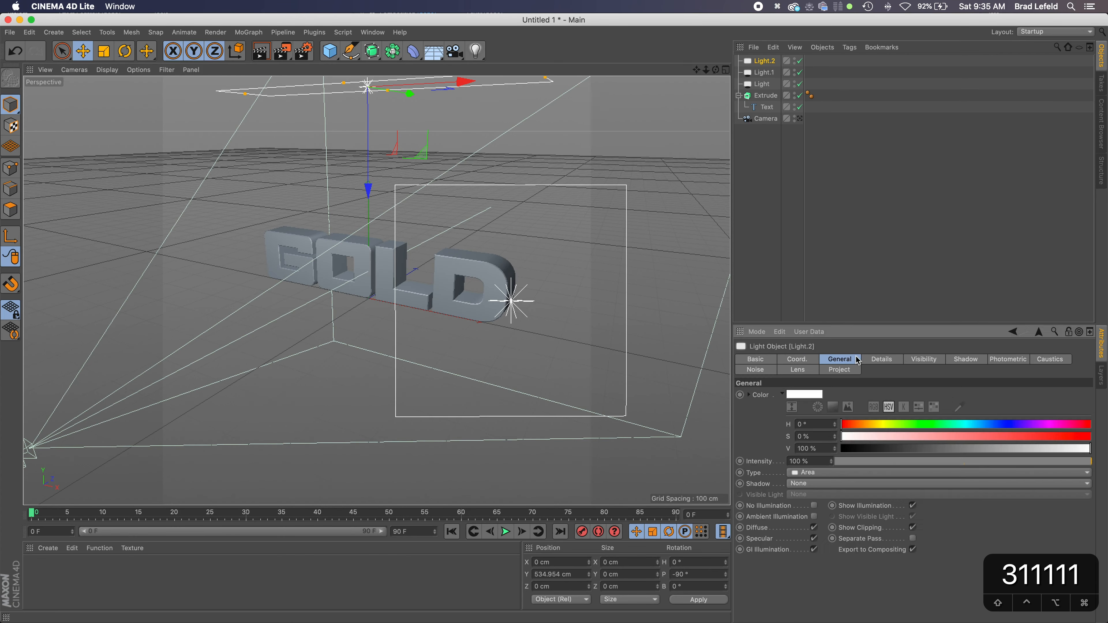
{"action": "left_click", "coordinate": [810, 484]}
{"action": "left_click", "coordinate": [812, 503]}
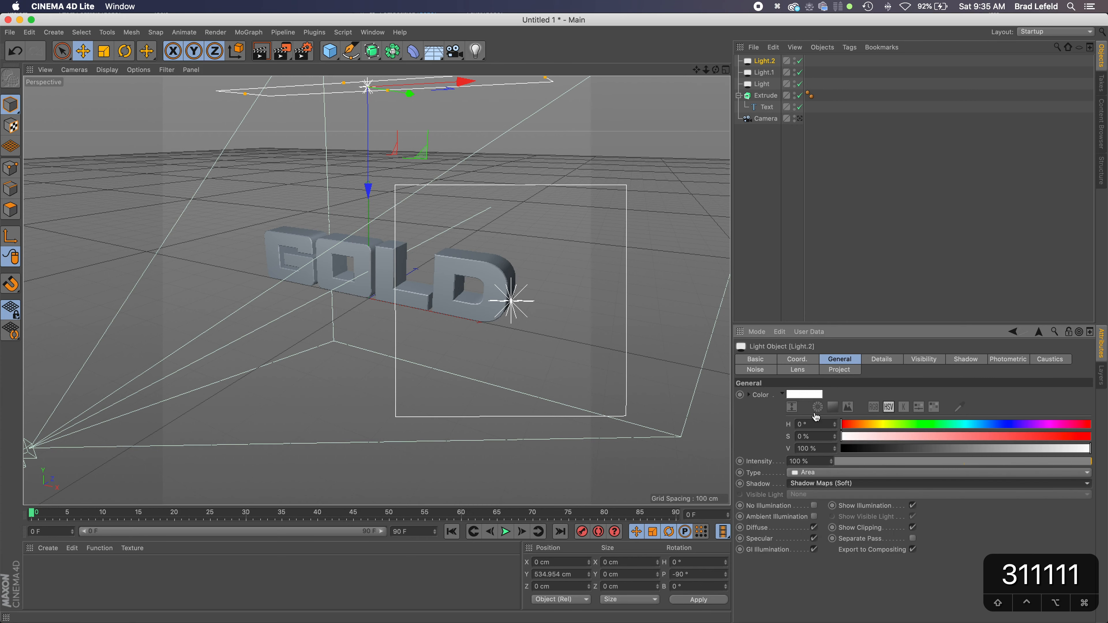
{"action": "left_click", "coordinate": [264, 51]}
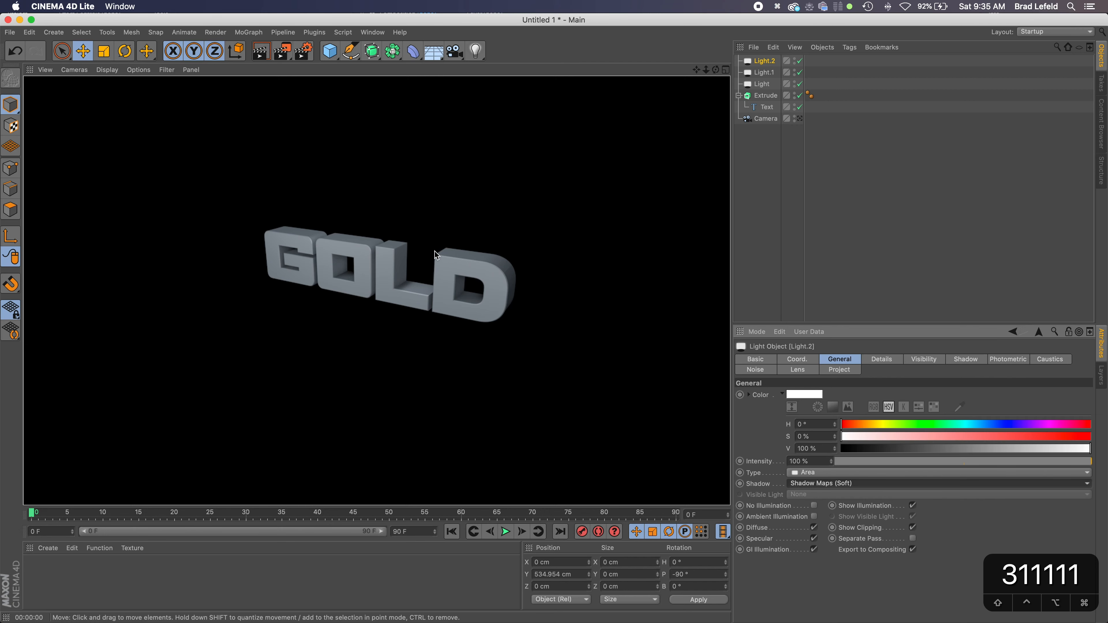
{"action": "left_click", "coordinate": [385, 567]}
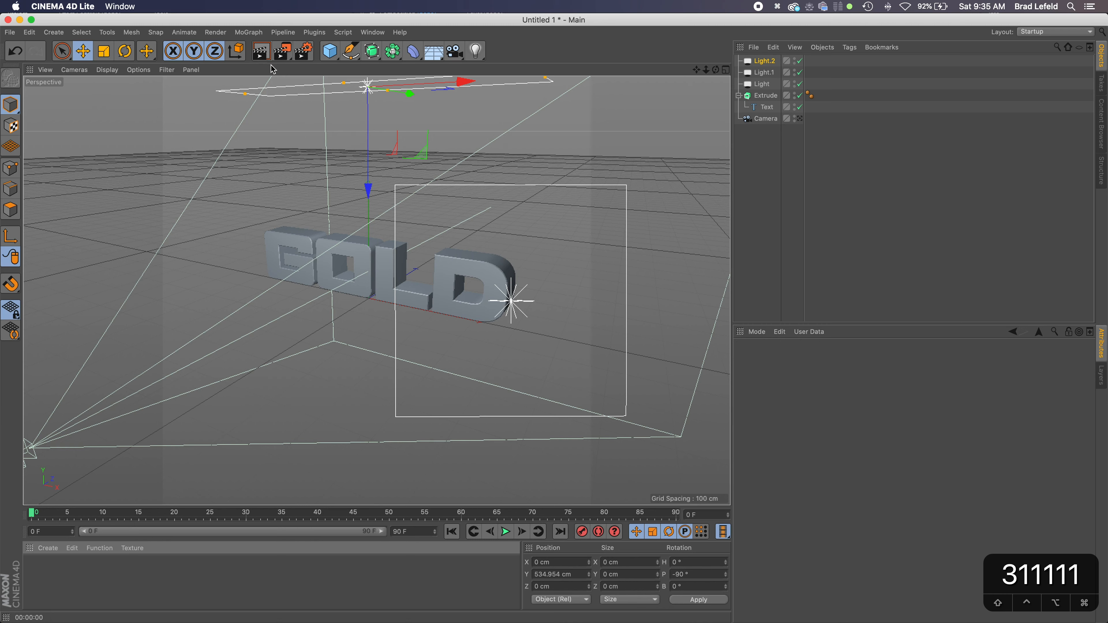
{"action": "key", "text": "super+r"}
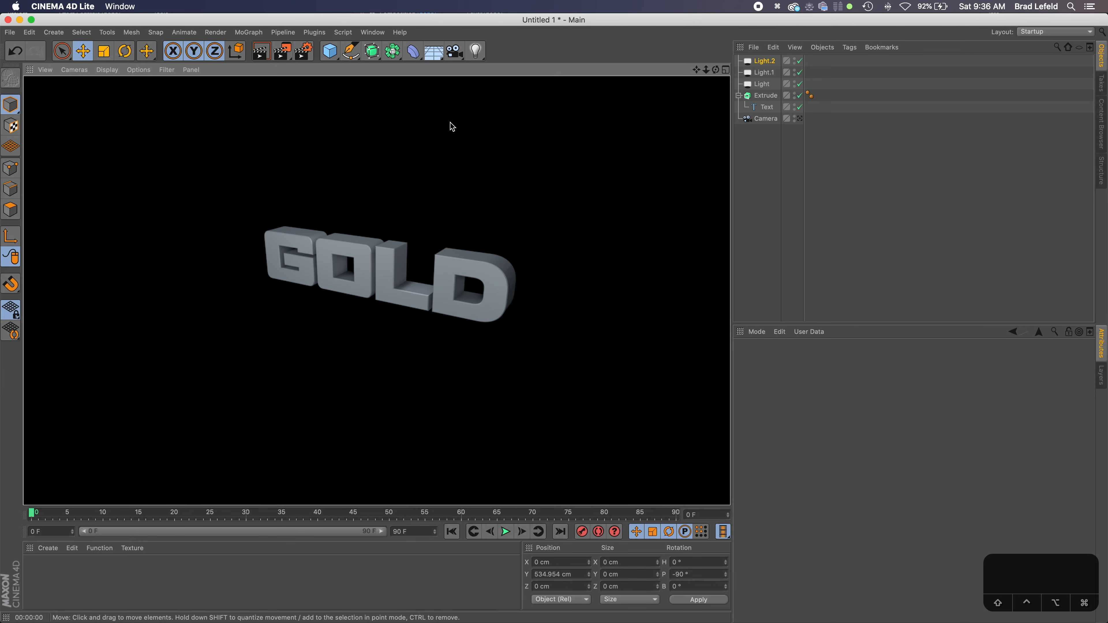
Step: Add a Sky object to the scene and render a preview
{"action": "left_click", "coordinate": [438, 56]}
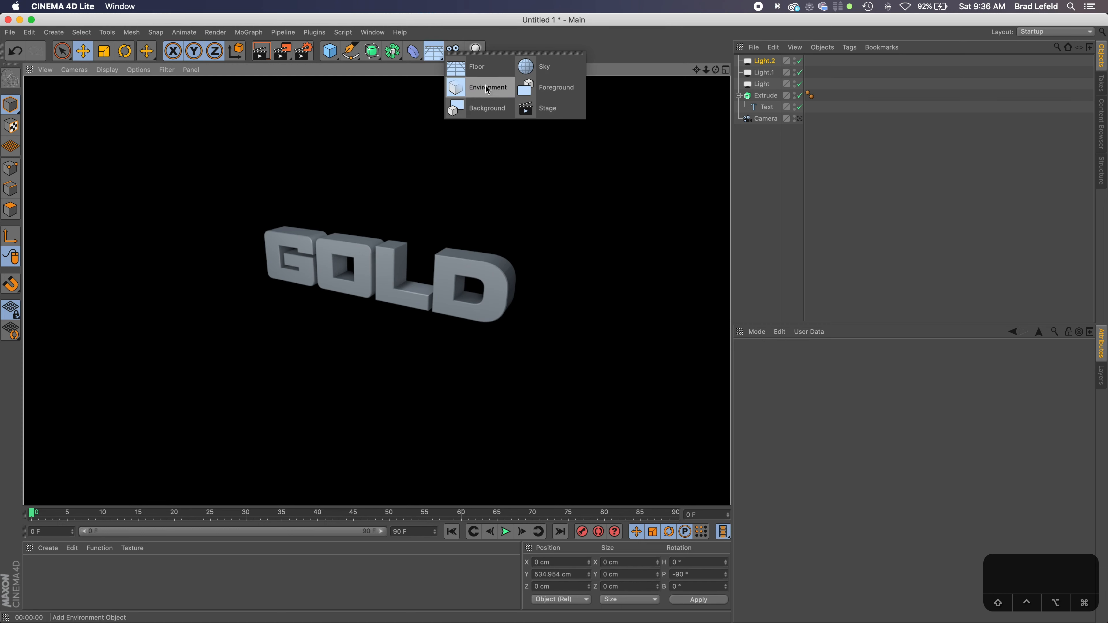
{"action": "left_click", "coordinate": [532, 71]}
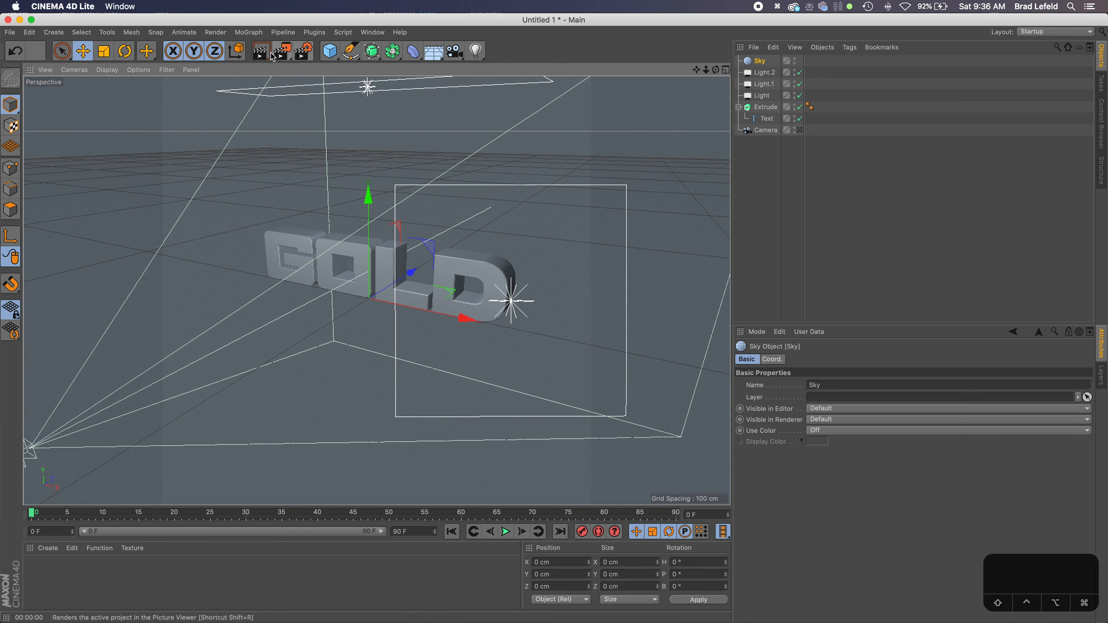
{"action": "left_click", "coordinate": [260, 51]}
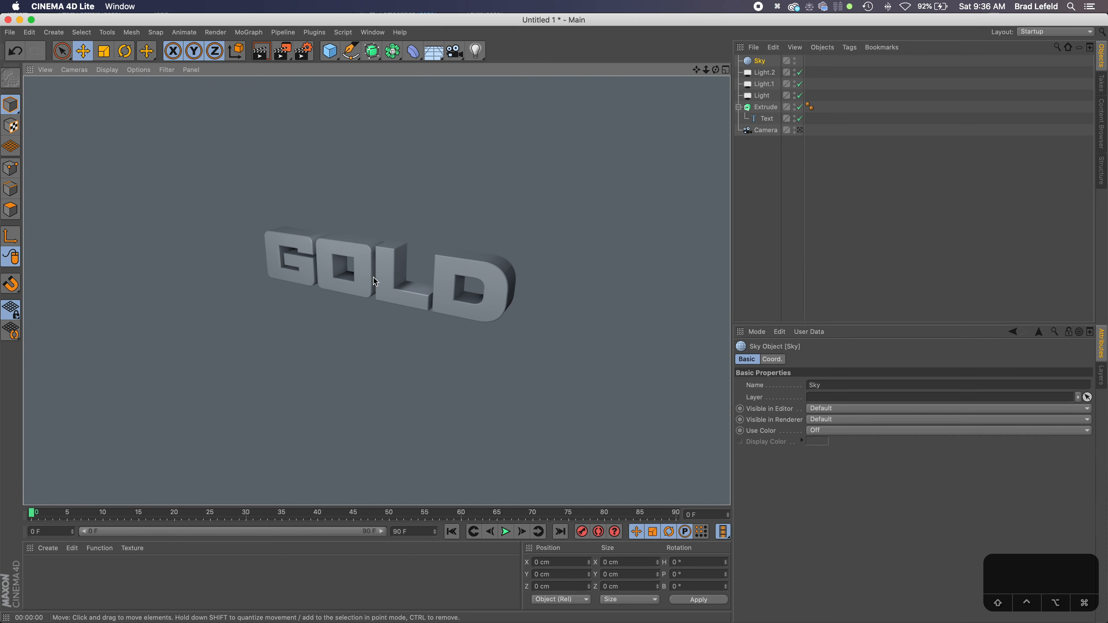
Step: Create a new material and open it in the Material Editor, placed clear of the GOLD text
{"action": "right_click_drag", "start_coordinate": [380, 270], "coordinate": [381, 270], "text": "alt"}
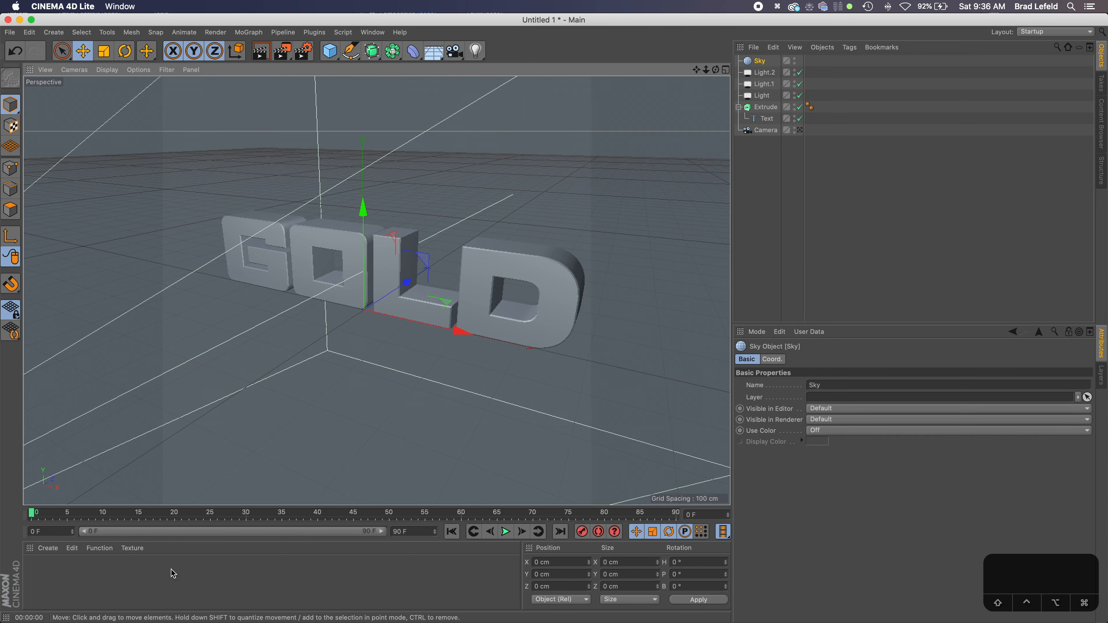
{"action": "key", "text": "2"}
{"action": "left_click_drag", "start_coordinate": [446, 375], "coordinate": [446, 374]}
{"action": "key", "text": "1"}
{"action": "left_click_drag", "start_coordinate": [446, 374], "coordinate": [428, 378]}
{"action": "key", "text": "3"}
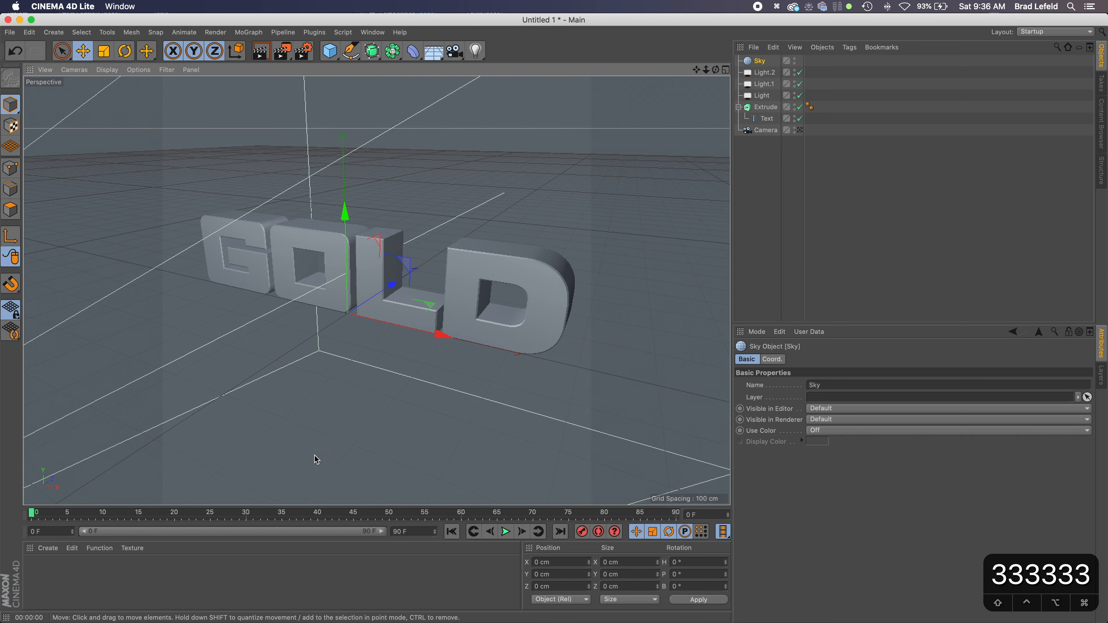
{"action": "double_click", "coordinate": [150, 573]}
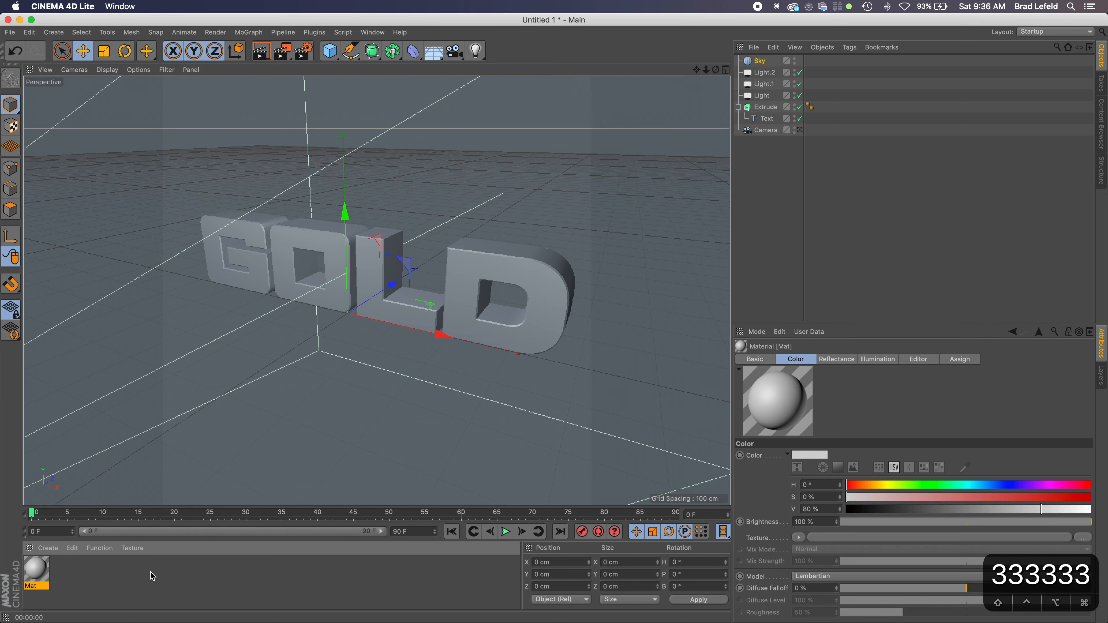
{"action": "double_click", "coordinate": [37, 572]}
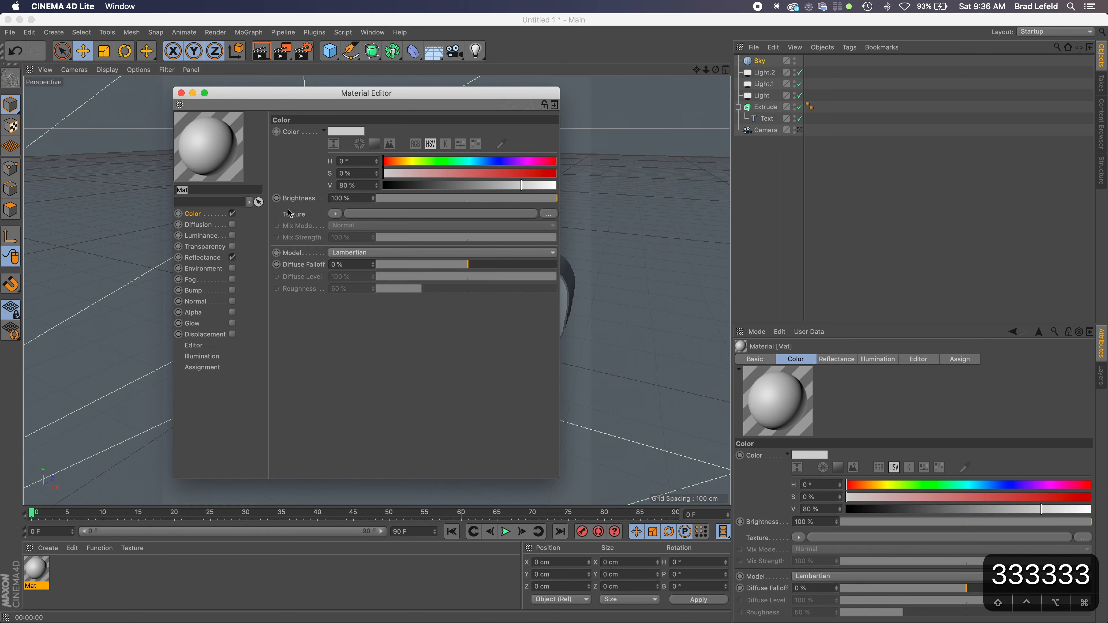
{"action": "left_click_drag", "start_coordinate": [326, 98], "coordinate": [774, 102]}
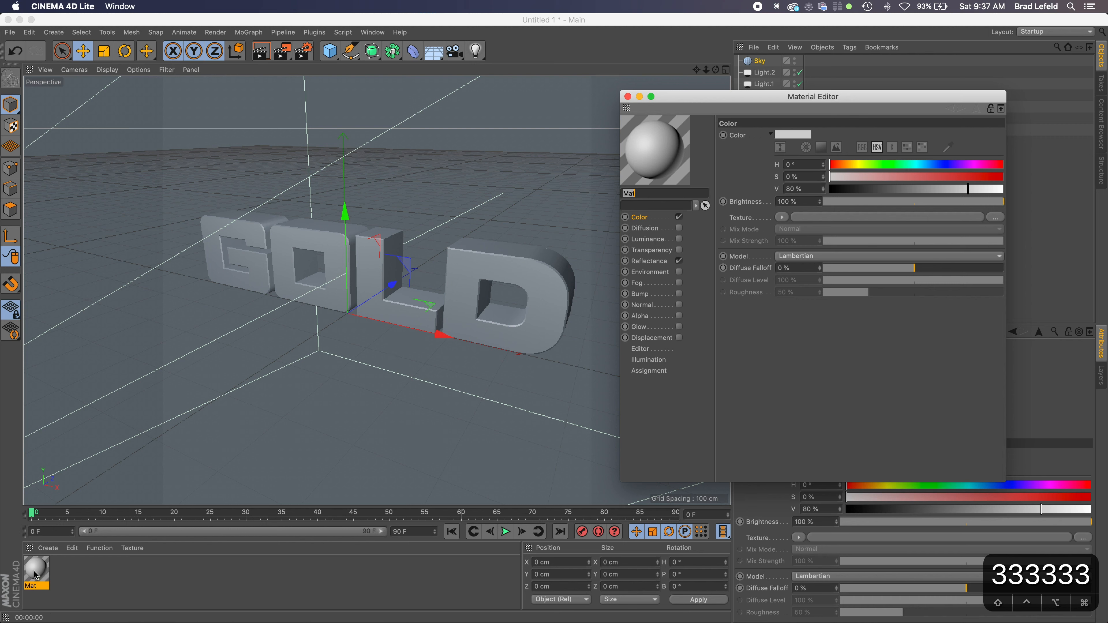
Step: Apply the new material to the extruded GOLD text and render a preview
{"action": "left_click_drag", "start_coordinate": [35, 573], "coordinate": [373, 301]}
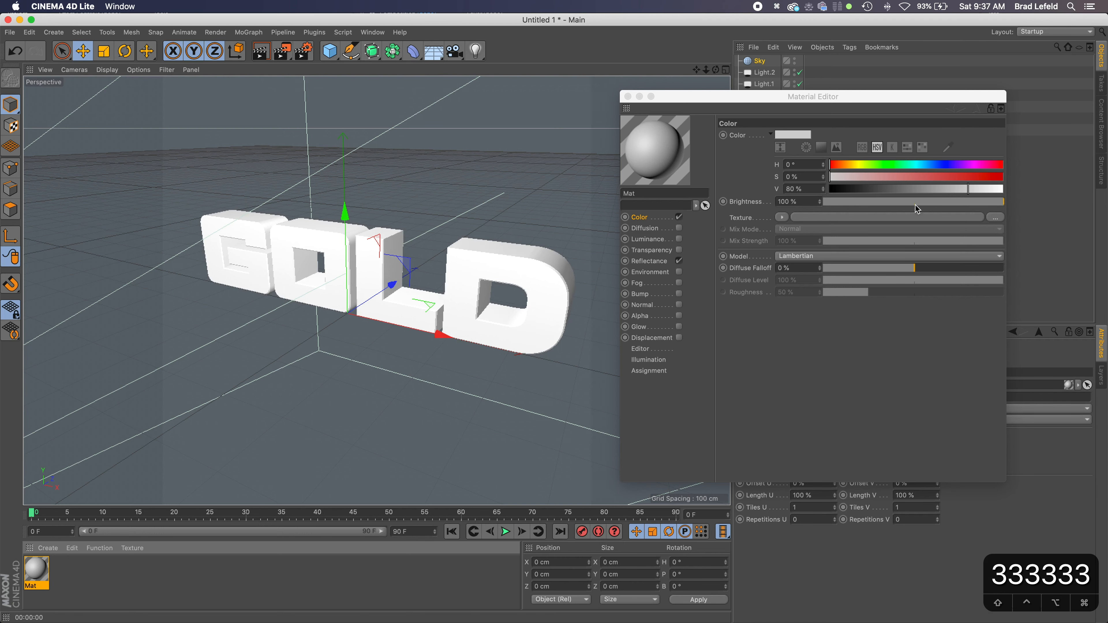
{"action": "left_click", "coordinate": [261, 51]}
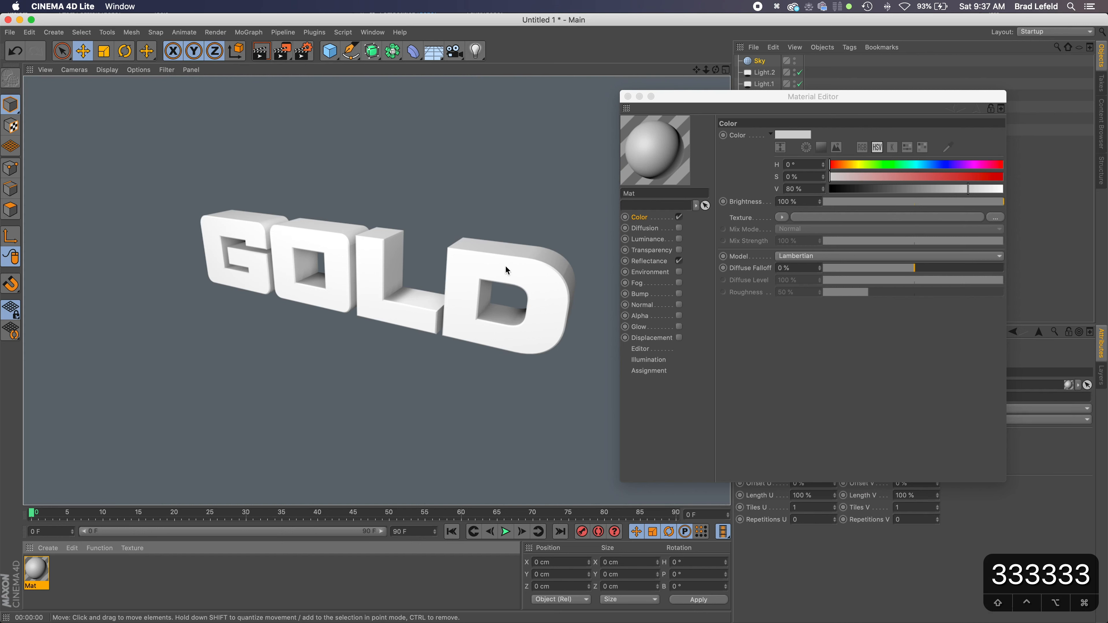
Step: Remove the Default Specular layer from the material's Reflectance, render a preview, and keep the Reflectance channel enabled
{"action": "left_click", "coordinate": [701, 273]}
{"action": "left_click", "coordinate": [668, 262]}
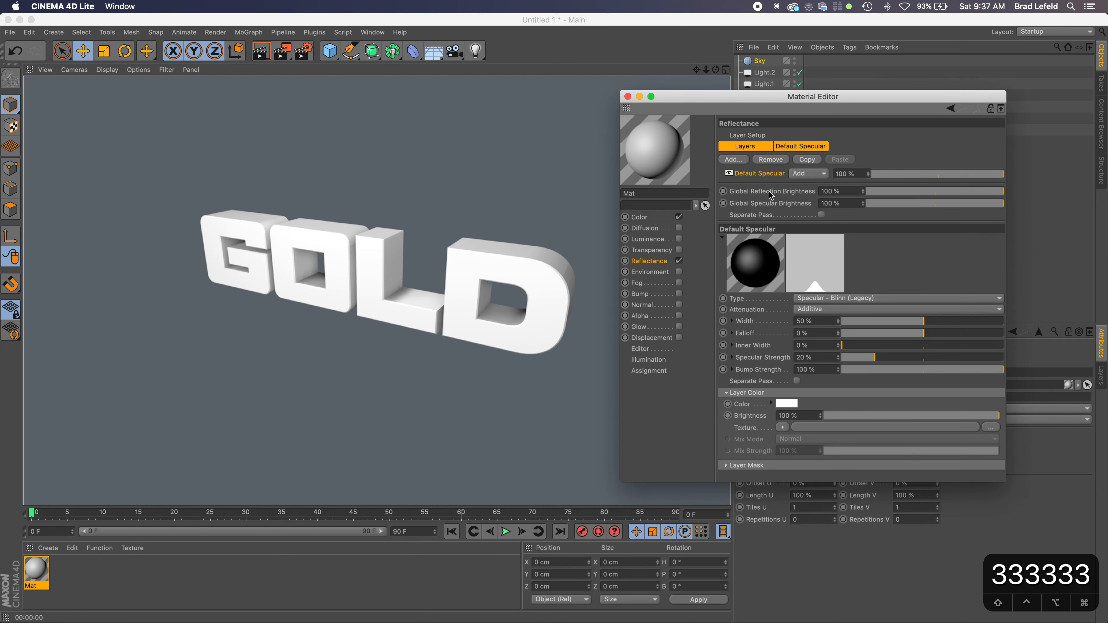
{"action": "left_click", "coordinate": [756, 174]}
{"action": "left_click", "coordinate": [770, 160]}
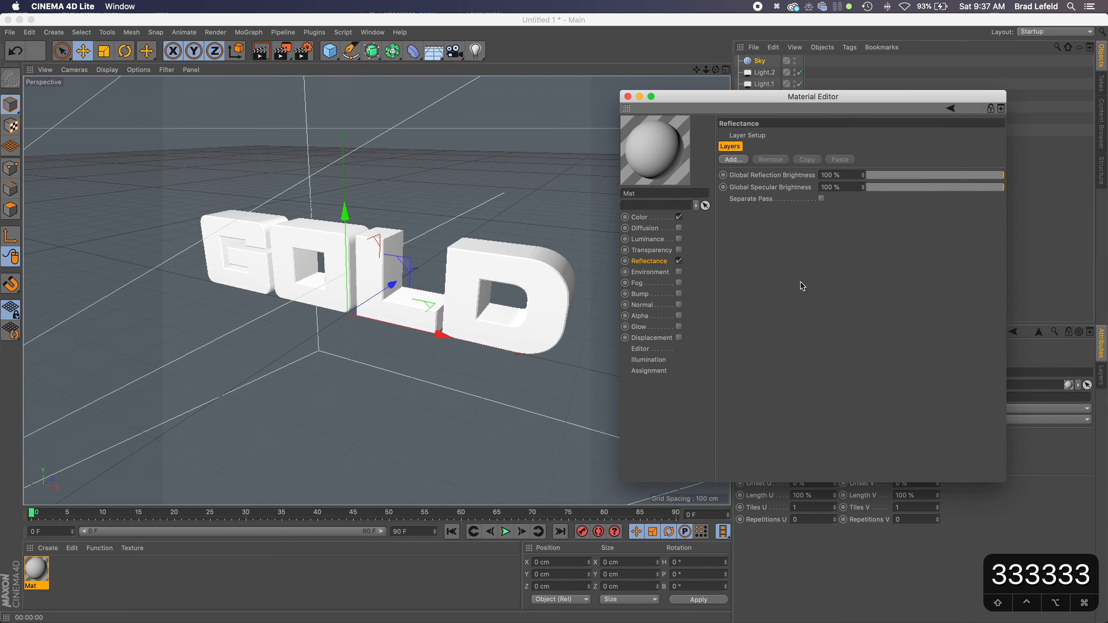
{"action": "left_click", "coordinate": [261, 52]}
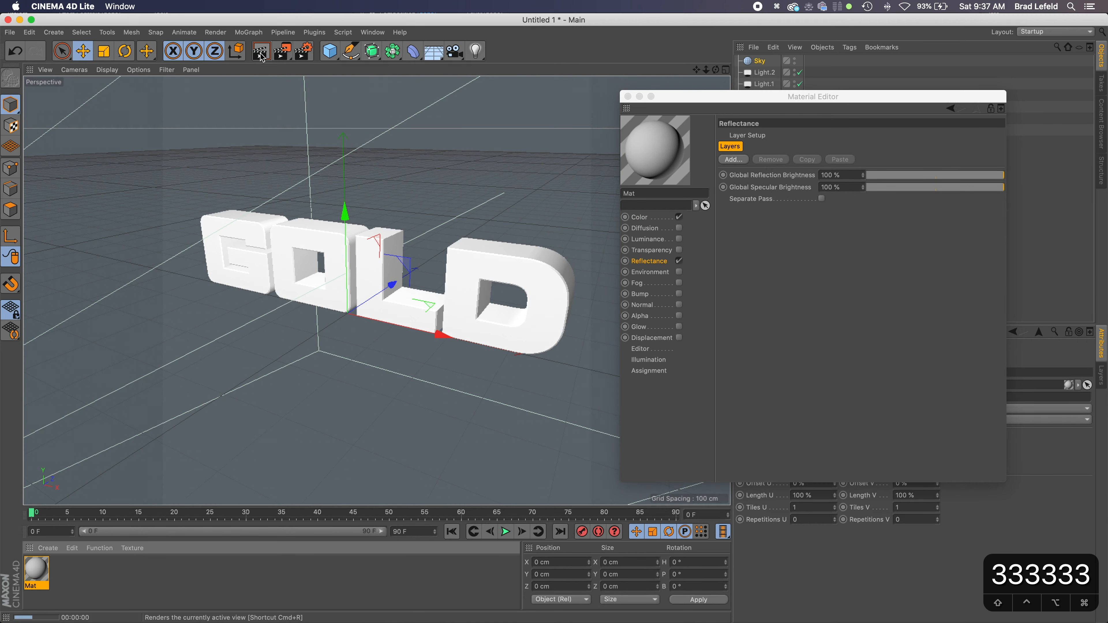
{"action": "left_click", "coordinate": [680, 263]}
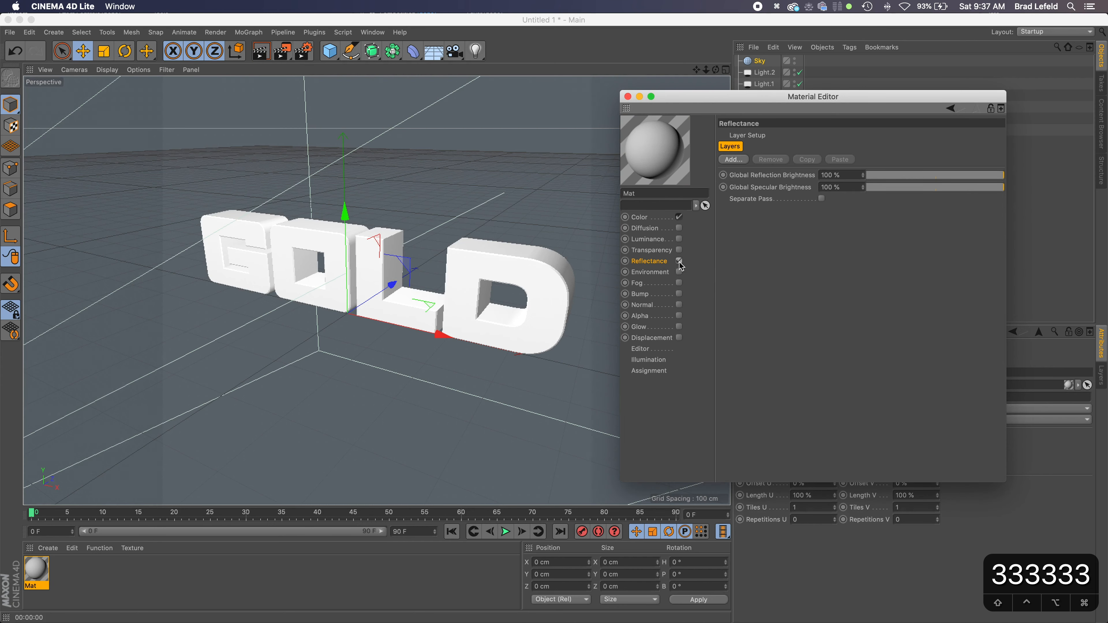
{"action": "left_click", "coordinate": [680, 261]}
Step: Try several RGB colors for the material, including orange (162, 75, 32) and dark green (36, 95, 32)
{"action": "left_click", "coordinate": [654, 219]}
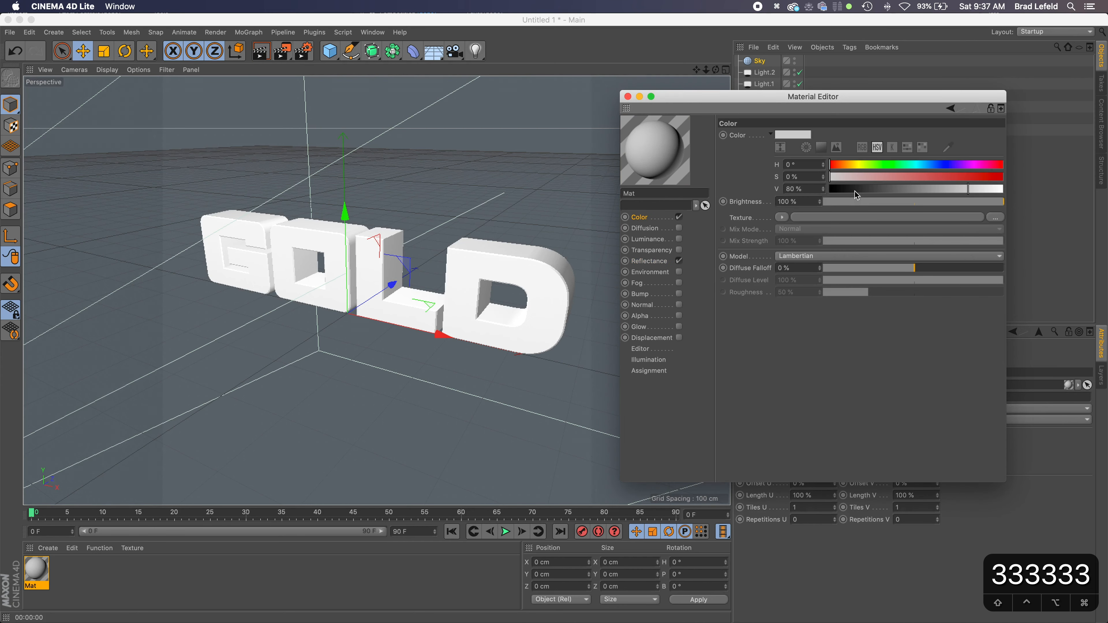
{"action": "left_click", "coordinate": [861, 148]}
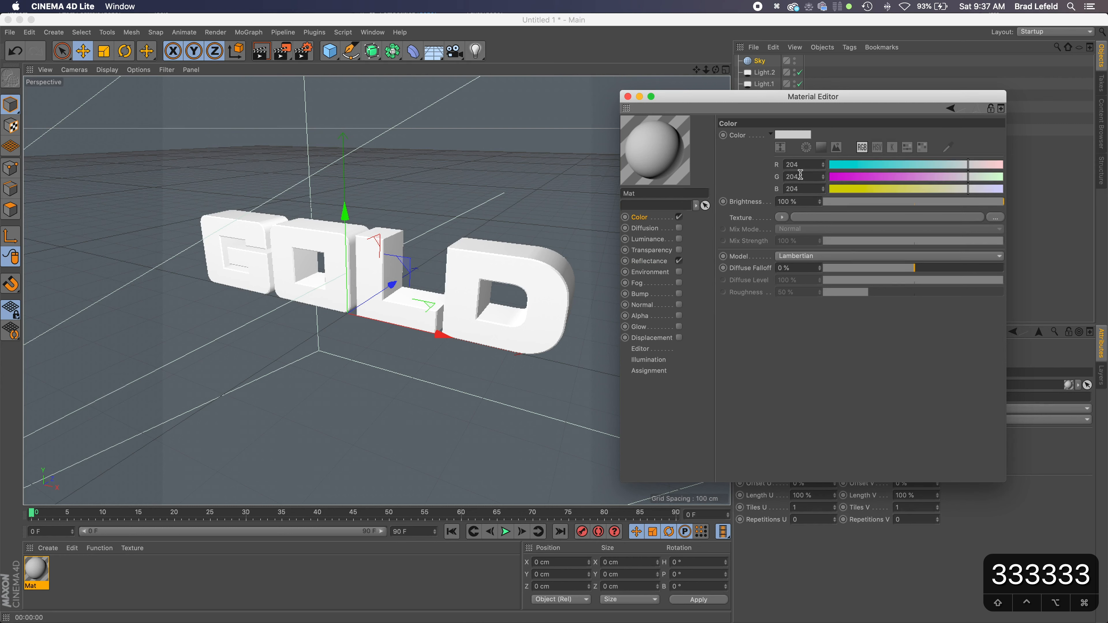
{"action": "left_click", "coordinate": [882, 177]}
{"action": "left_click", "coordinate": [869, 164]}
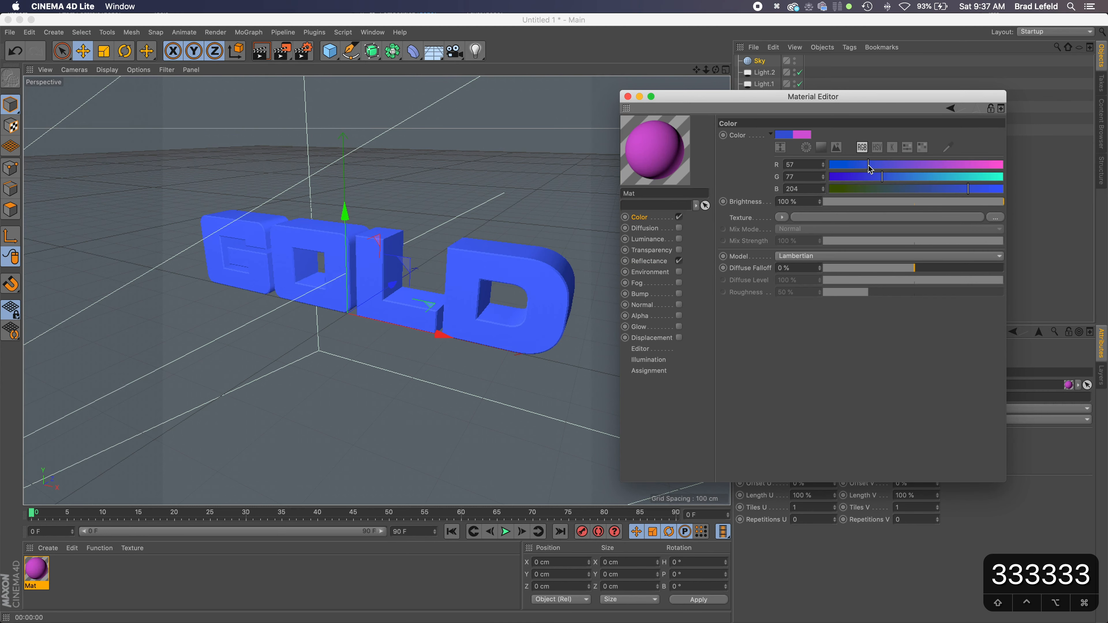
{"action": "left_click", "coordinate": [923, 189]}
{"action": "left_click", "coordinate": [938, 176]}
{"action": "left_click", "coordinate": [940, 165]}
{"action": "left_click", "coordinate": [881, 177]}
{"action": "left_click", "coordinate": [852, 188]}
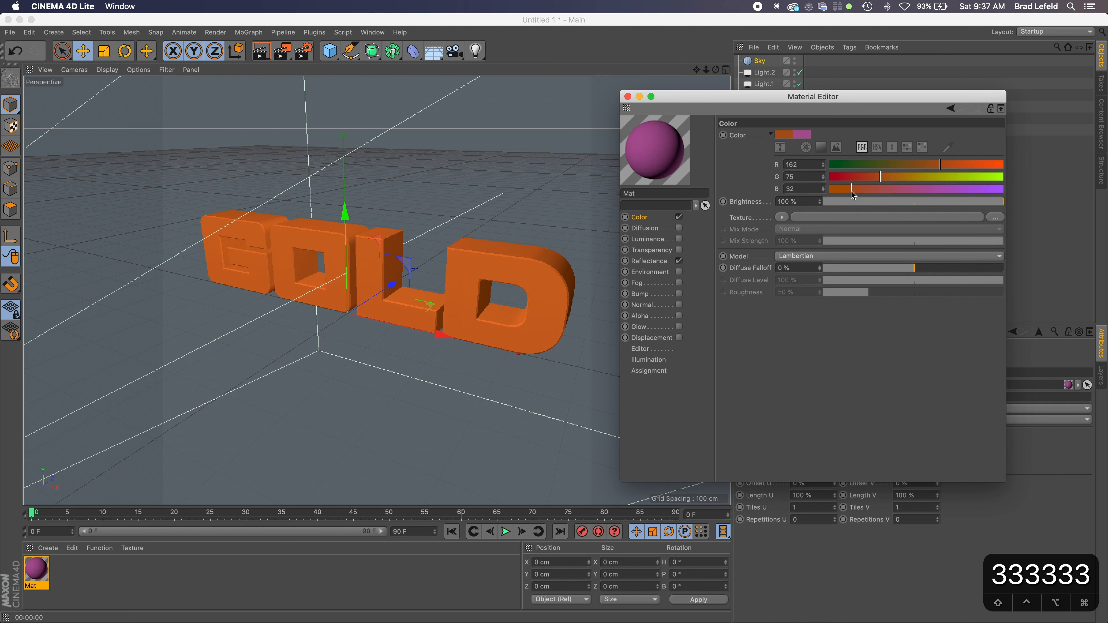
{"action": "left_click", "coordinate": [854, 163]}
{"action": "left_click", "coordinate": [894, 177]}
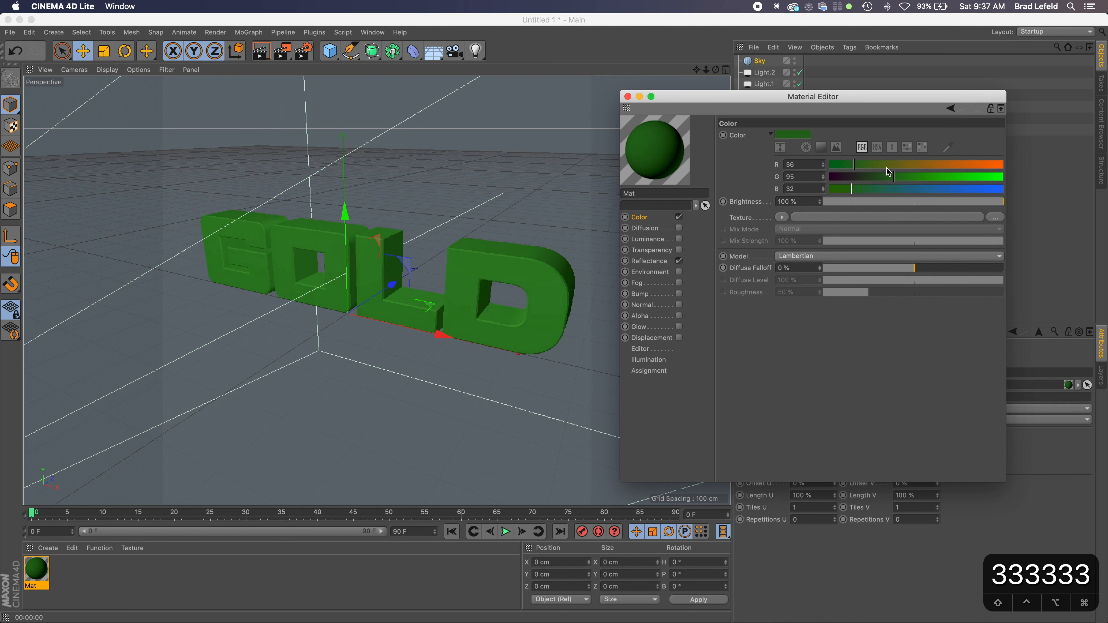
Step: Make the material neutral gray in HSV mode, with 0% saturation and 68% value
{"action": "left_click", "coordinate": [876, 147]}
{"action": "left_click", "coordinate": [831, 177]}
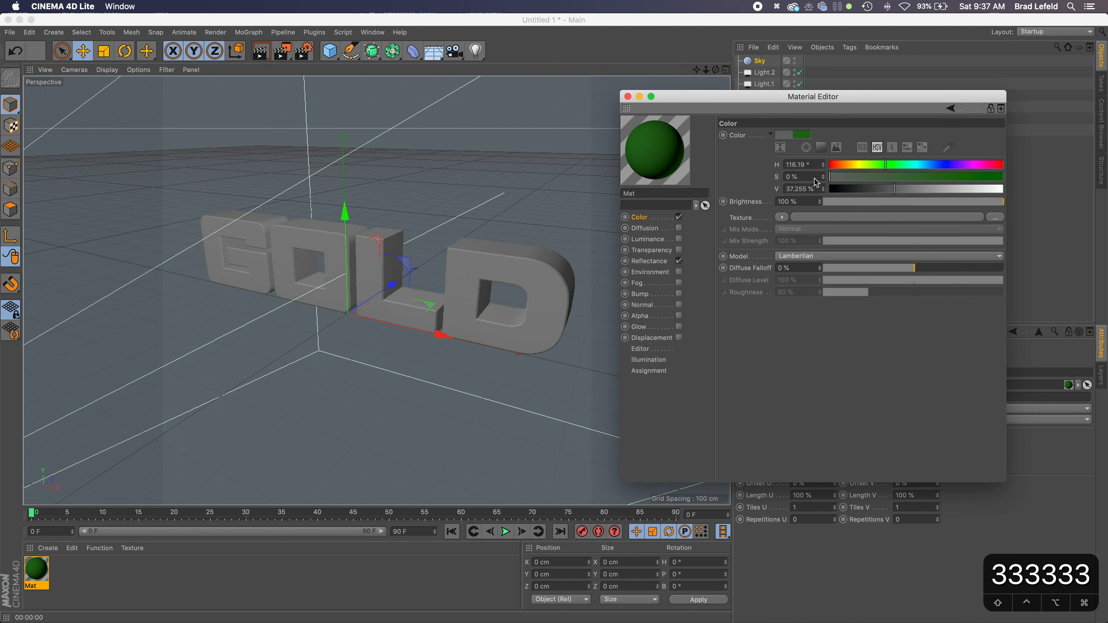
{"action": "mouse_move", "coordinate": [945, 188]}
{"action": "left_mouse_down"}
{"action": "mouse_move", "coordinate": [982, 190]}
{"action": "mouse_move", "coordinate": [948, 190]}
{"action": "left_mouse_up"}
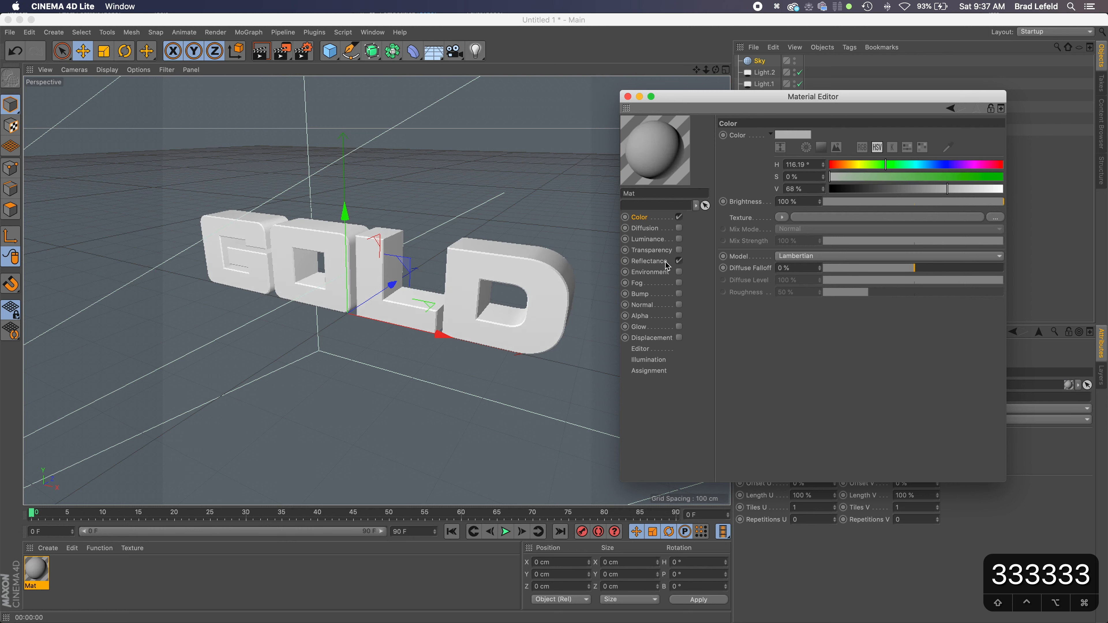
Step: Add a Beckmann layer to the material's Reflectance and render a preview of the text
{"action": "left_click", "coordinate": [650, 261]}
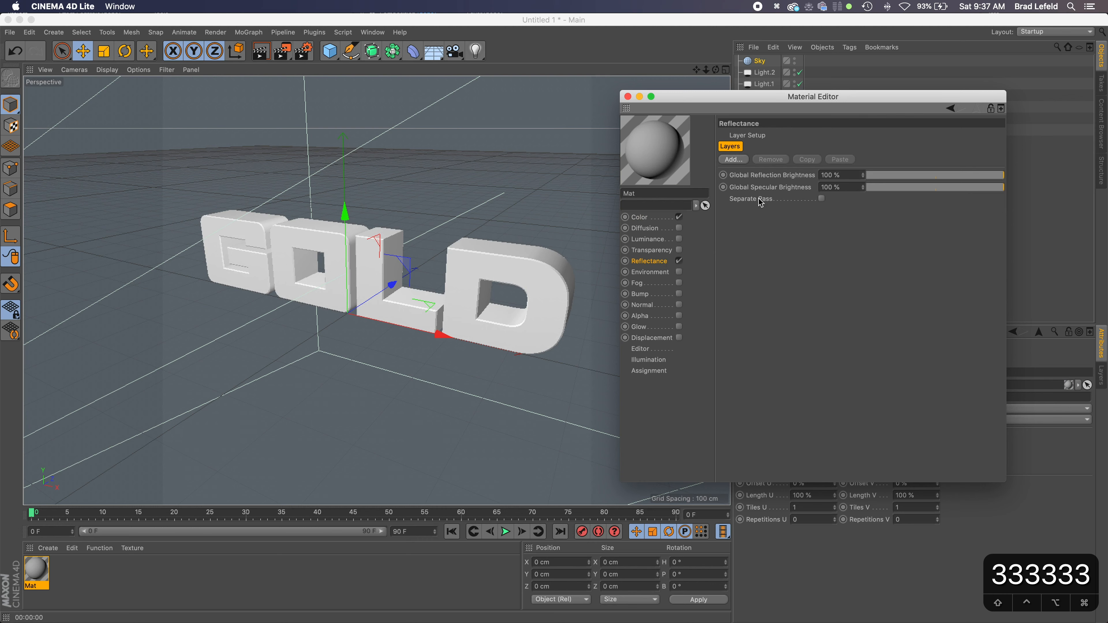
{"action": "left_click", "coordinate": [734, 160]}
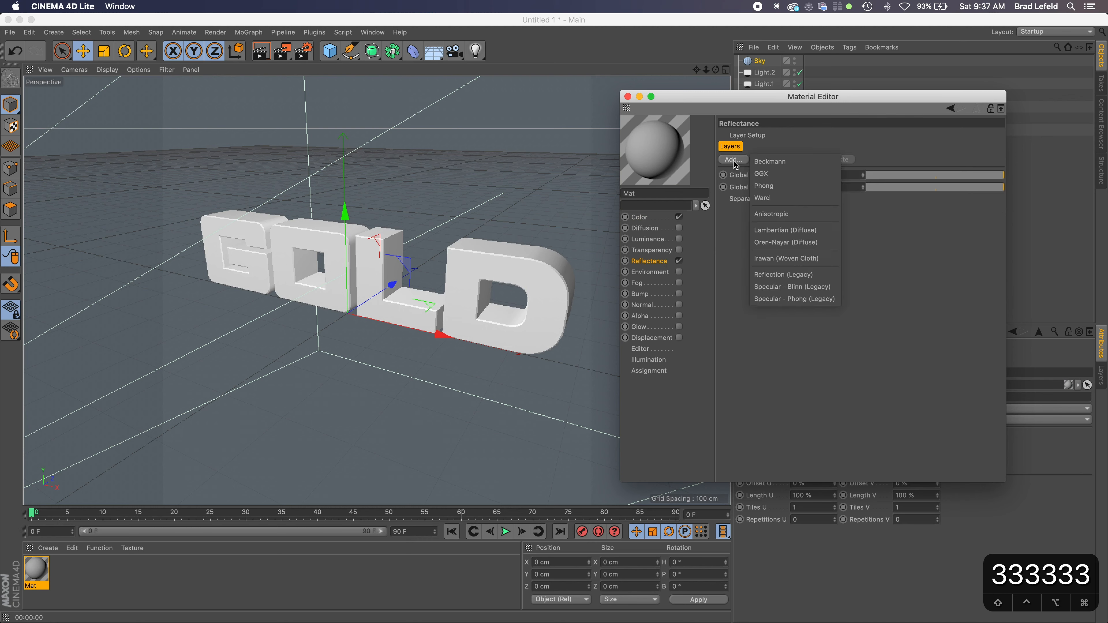
{"action": "left_click", "coordinate": [770, 161]}
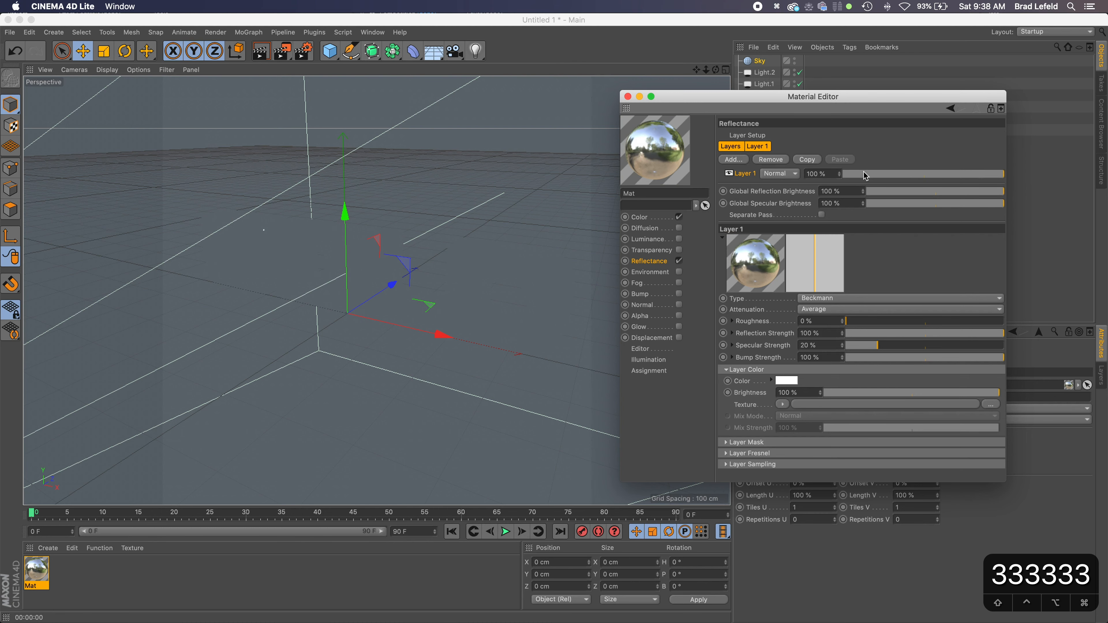
{"action": "left_click", "coordinate": [261, 51]}
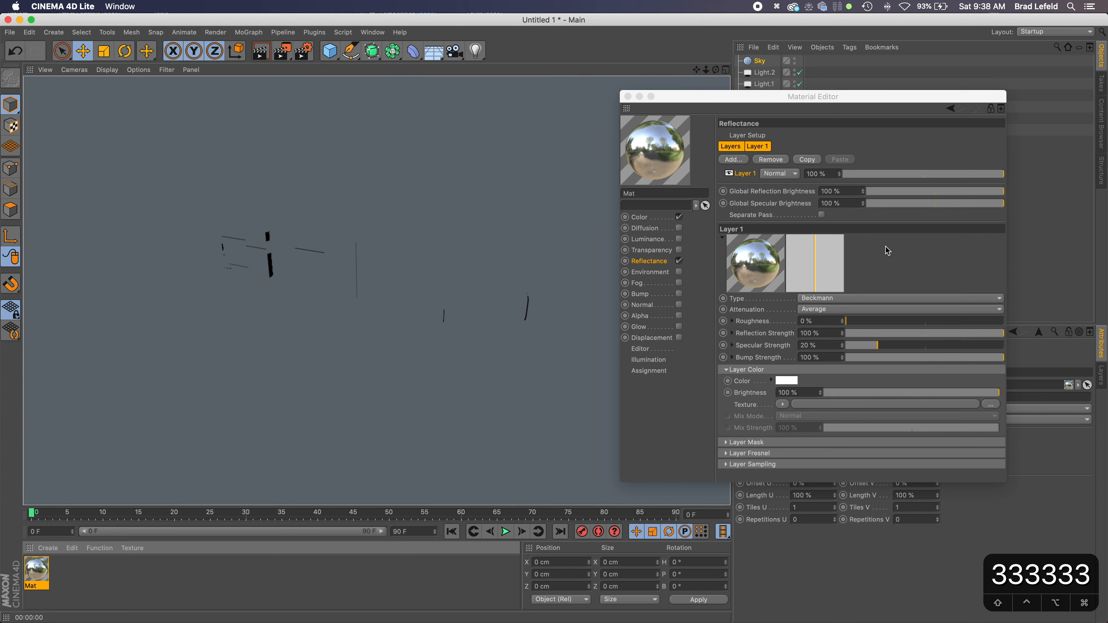
Step: Lower the Beckmann layer's opacity to 27% and render a preview
{"action": "left_click", "coordinate": [860, 174]}
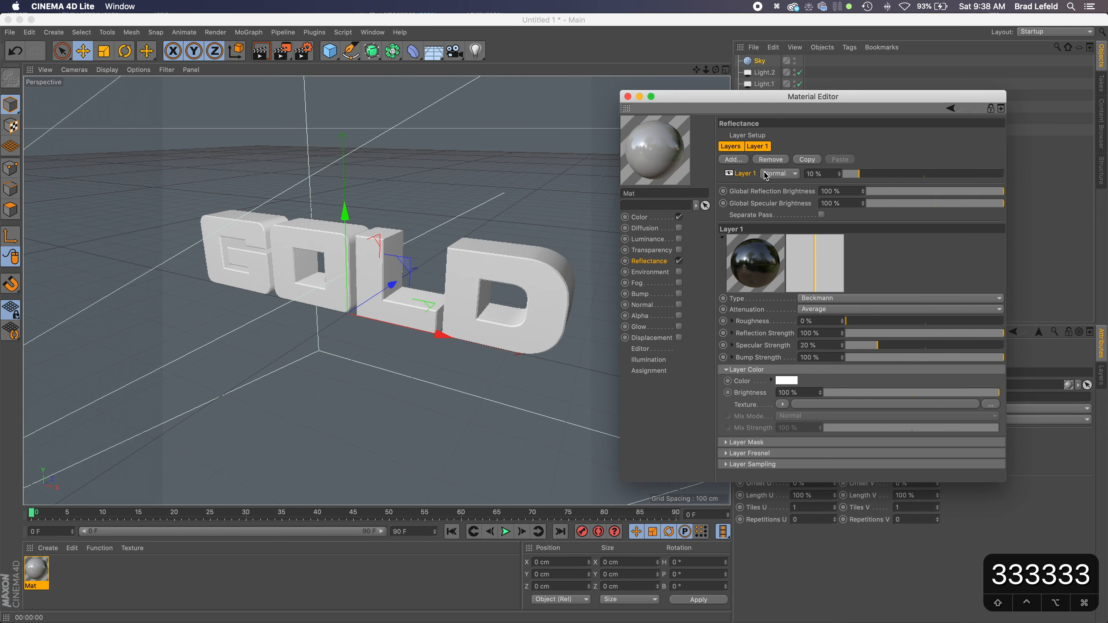
{"action": "left_click_drag", "start_coordinate": [858, 180], "coordinate": [888, 177]}
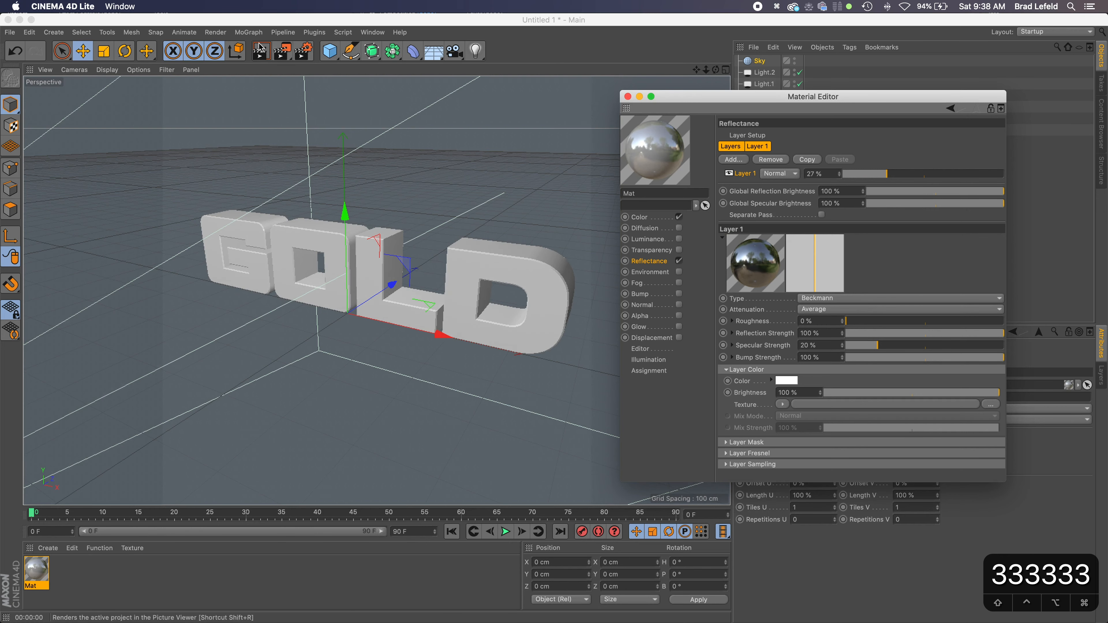
{"action": "left_click", "coordinate": [261, 51]}
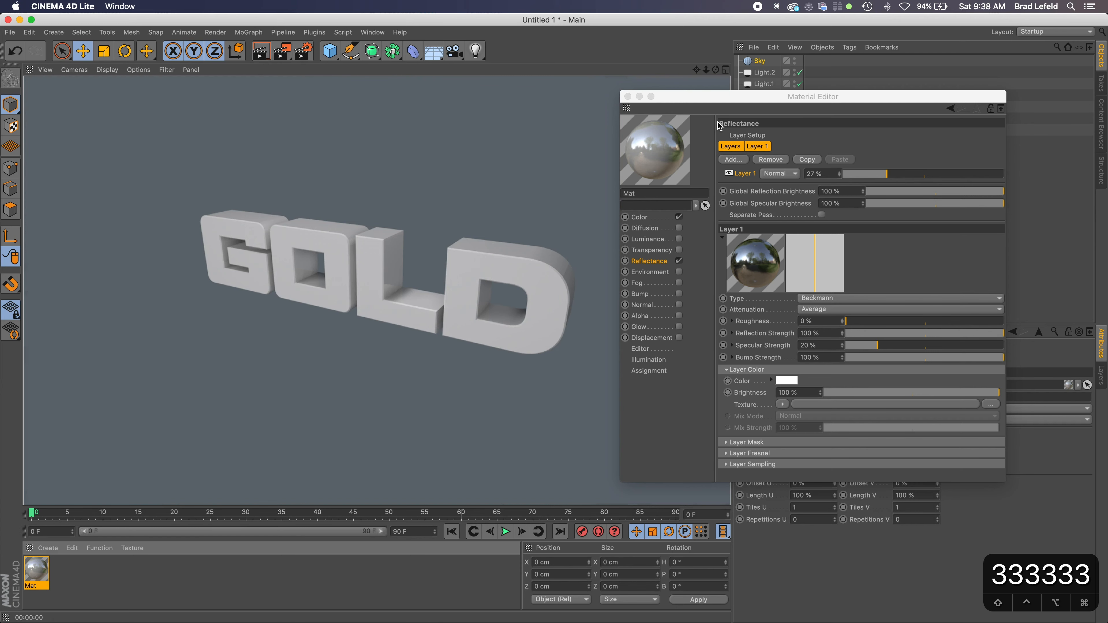
Step: Duplicate the extruded GOLD text, move the copy forward to Z -191.201 cm, and render a preview of the reflections
{"action": "left_click_drag", "start_coordinate": [731, 97], "coordinate": [723, 207]}
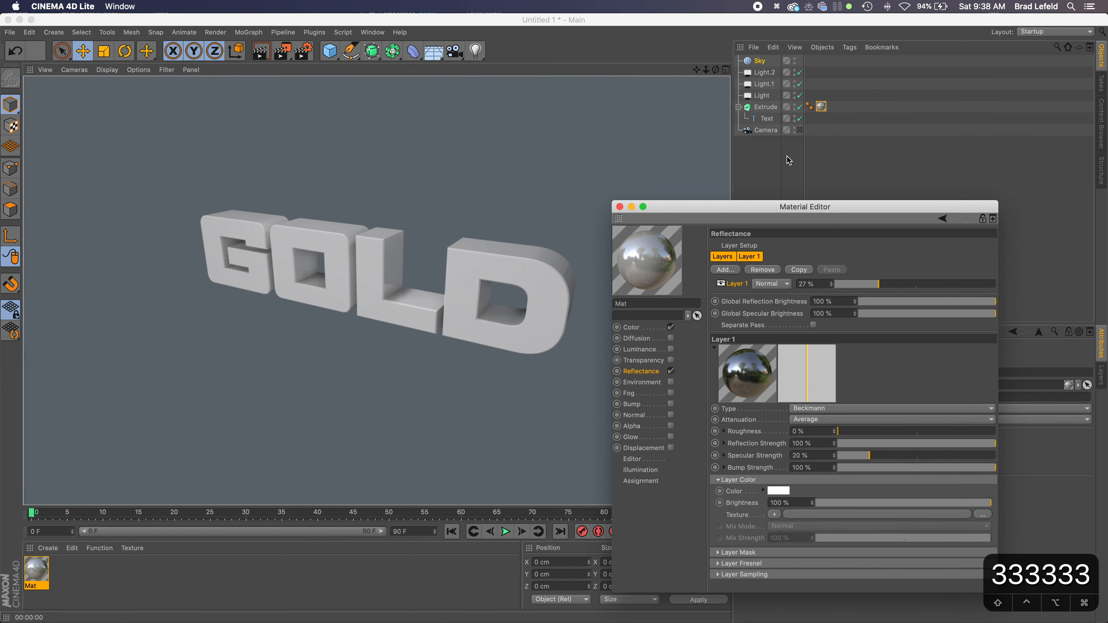
{"action": "left_click", "coordinate": [766, 107]}
{"action": "key", "text": "super+c"}
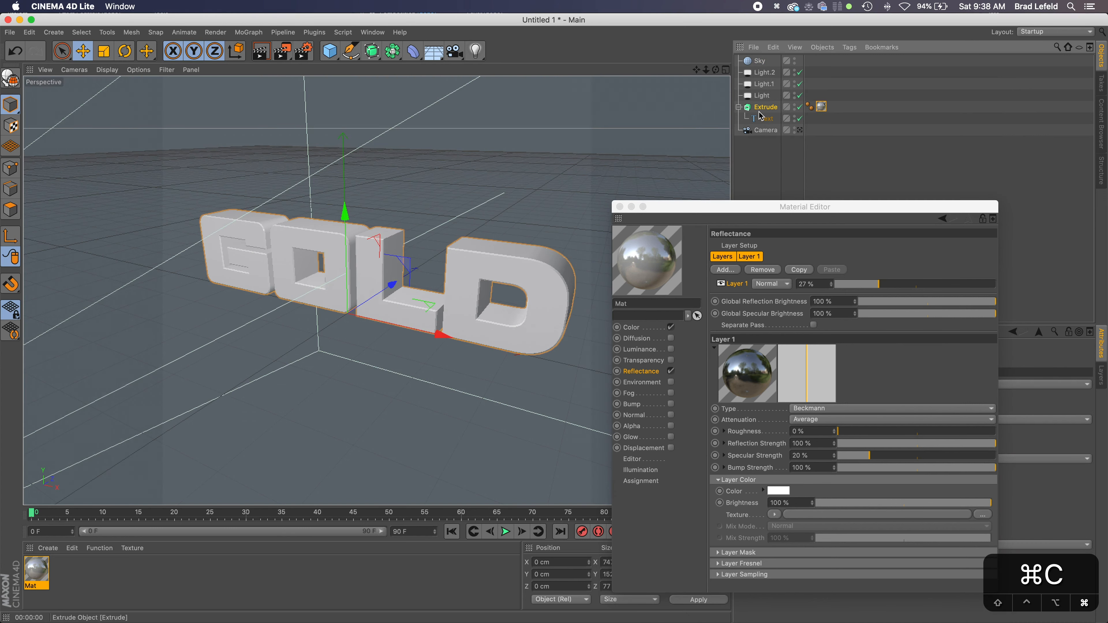
{"action": "key", "text": "super+v"}
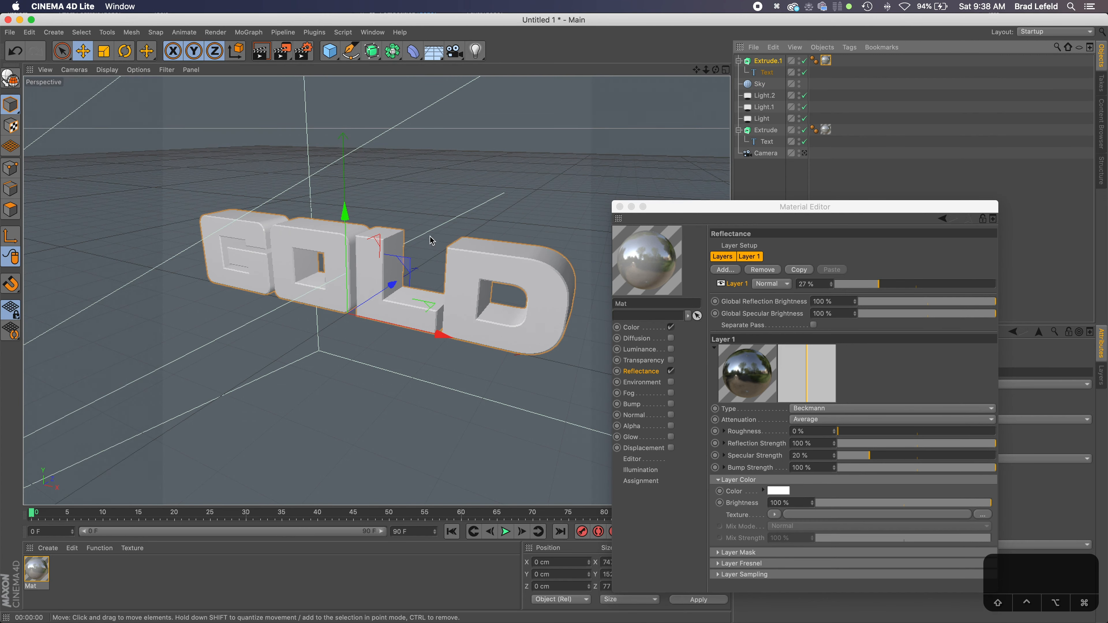
{"action": "left_click_drag", "start_coordinate": [392, 286], "coordinate": [334, 323]}
{"action": "left_click", "coordinate": [261, 50]}
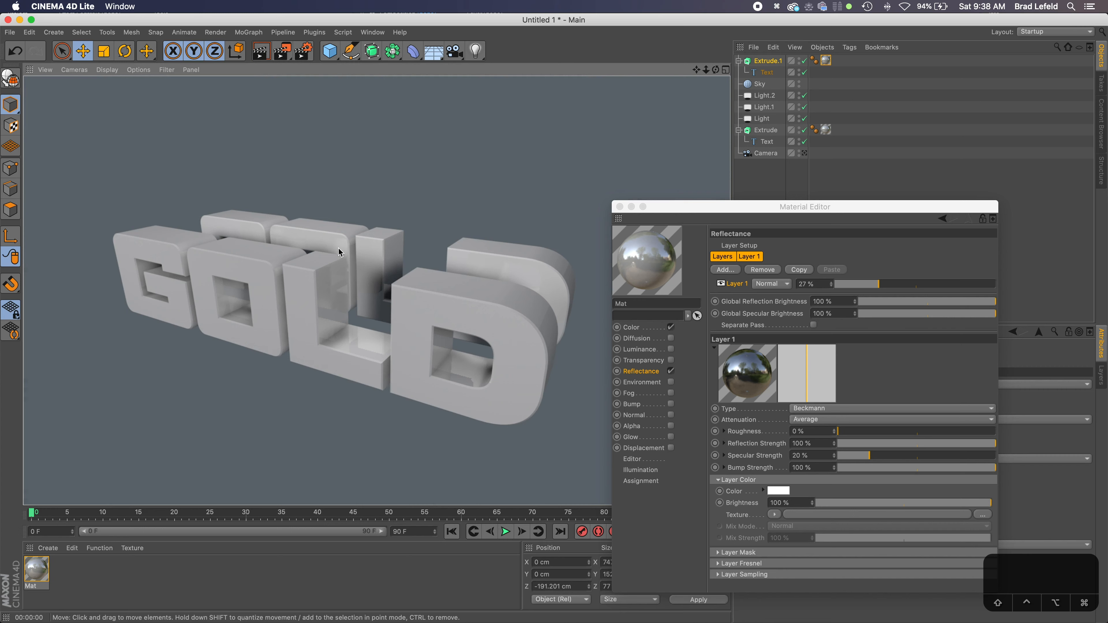
Step: Compare rendered previews of the two texts with the Beckmann layer's opacity at 100% and at 48%
{"action": "left_click_drag", "start_coordinate": [916, 284], "coordinate": [995, 286]}
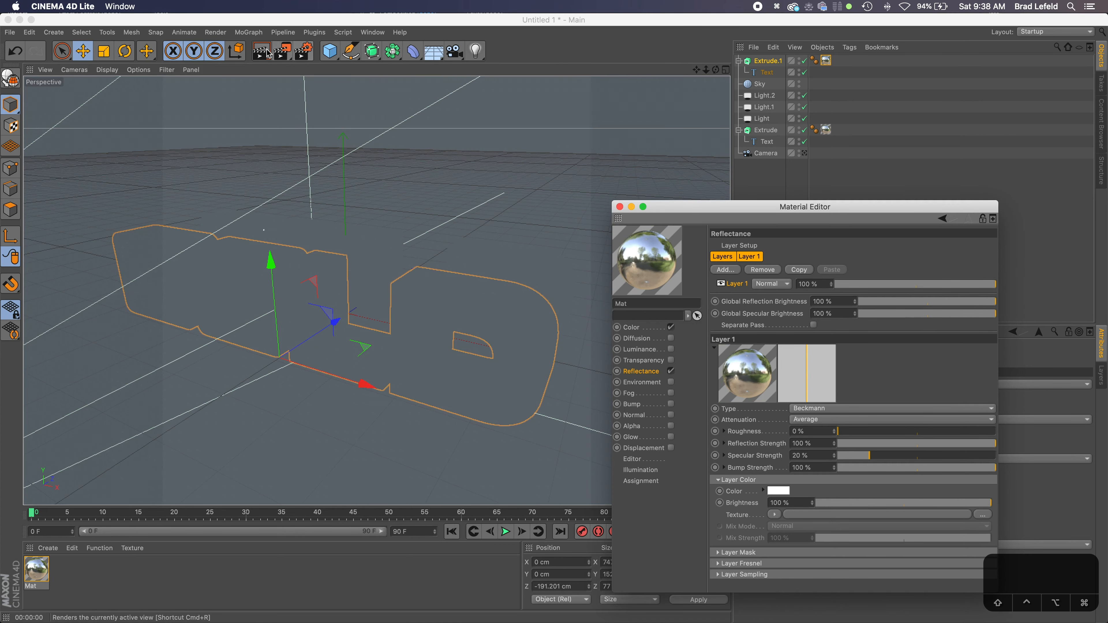
{"action": "left_click", "coordinate": [268, 54]}
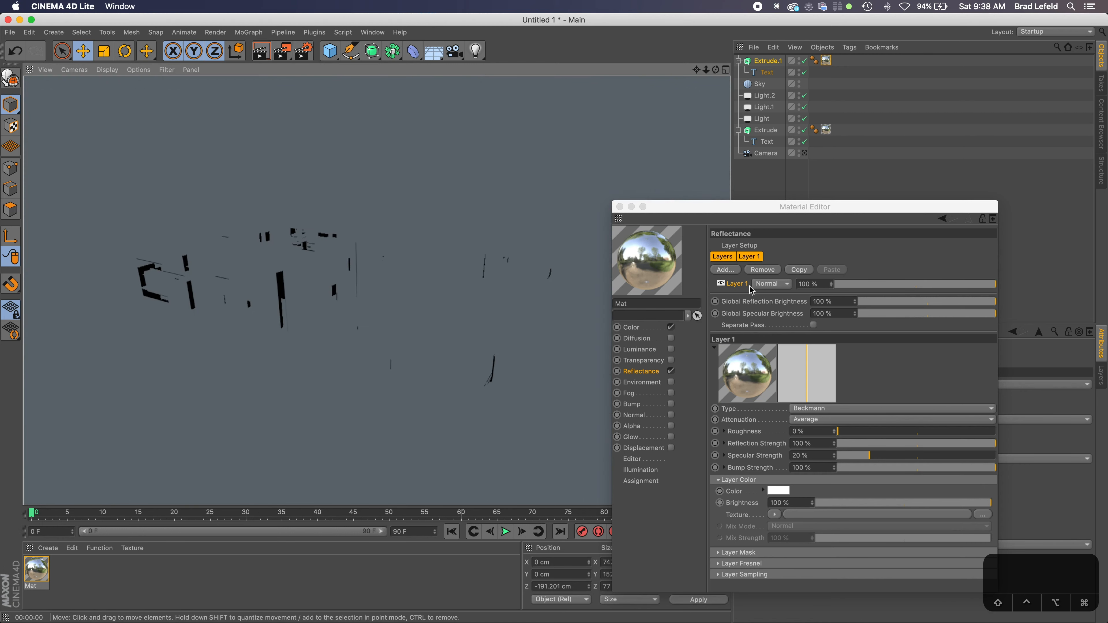
{"action": "left_click_drag", "start_coordinate": [932, 284], "coordinate": [915, 285]}
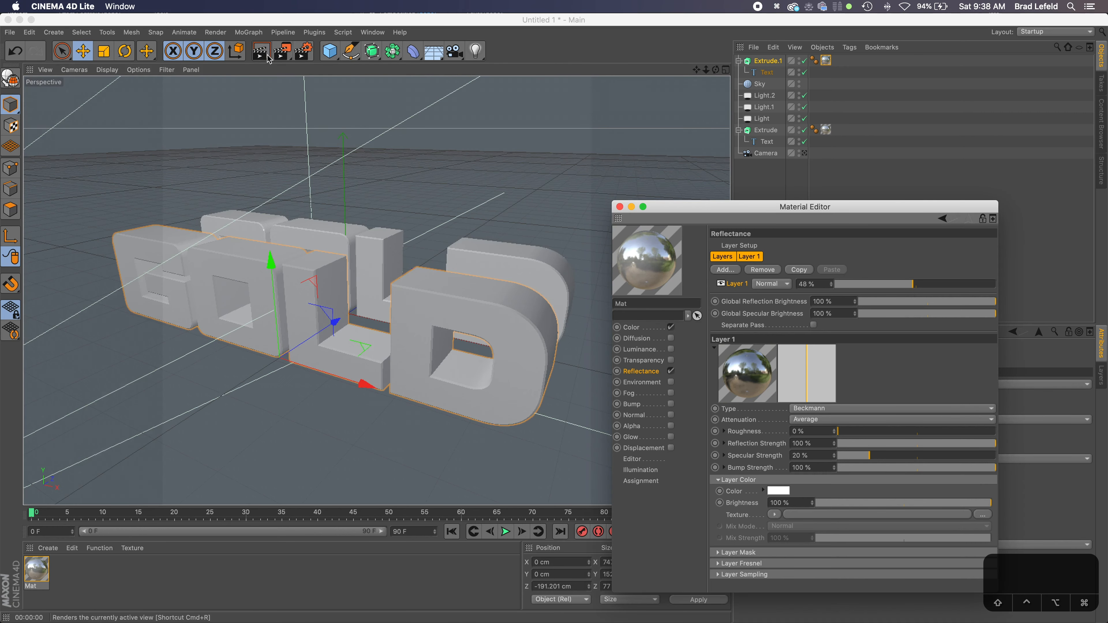
{"action": "left_click", "coordinate": [269, 54]}
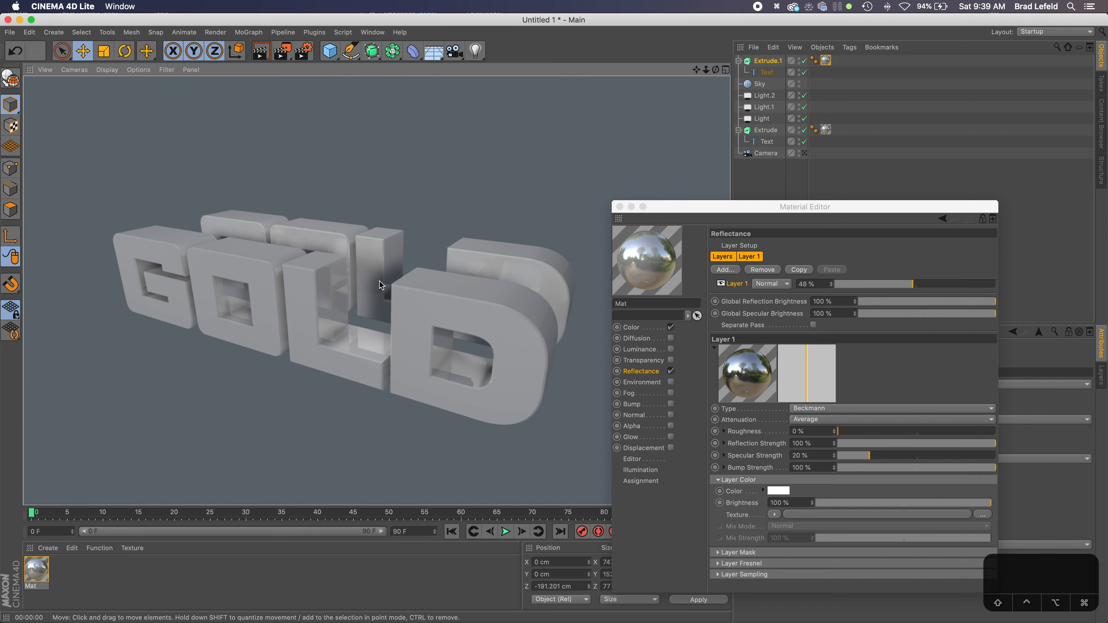
Step: Delete the duplicate extruded GOLD text from the scene
{"action": "left_click", "coordinate": [774, 64]}
{"action": "key", "text": "BackSpace"}
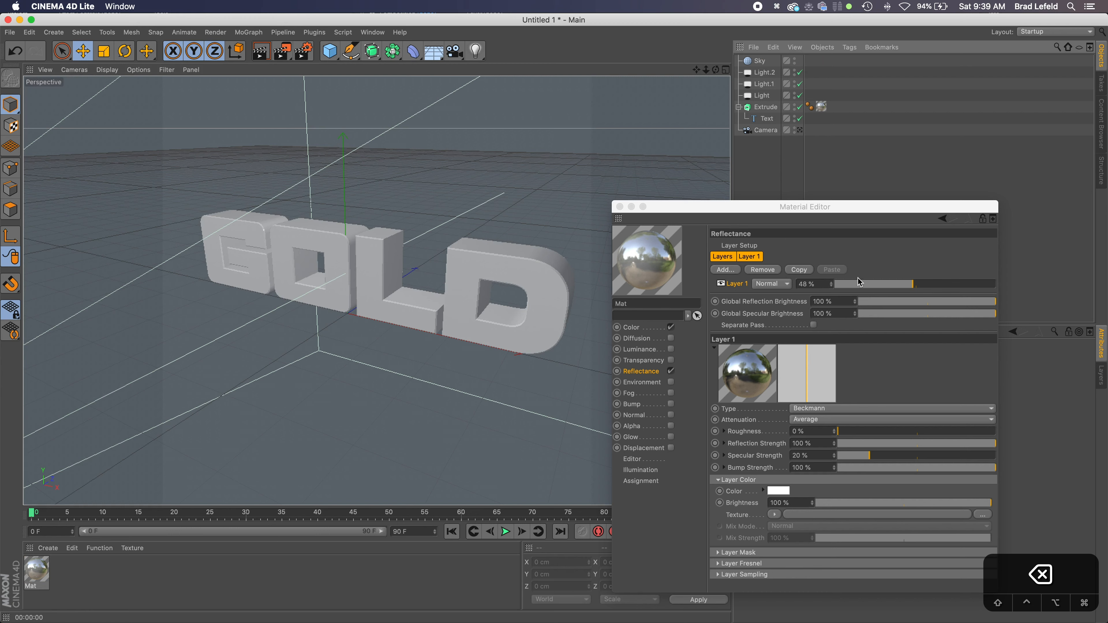
Step: Set the Beckmann layer's roughness to 25% and reduce its opacity to 4%
{"action": "left_click_drag", "start_coordinate": [918, 288], "coordinate": [851, 294]}
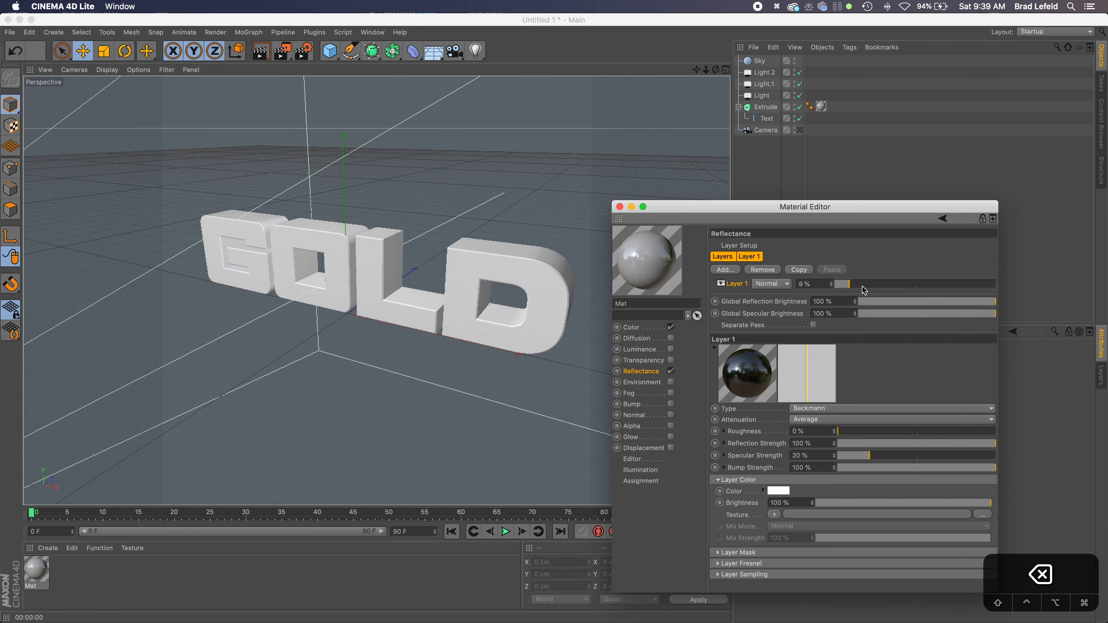
{"action": "left_click_drag", "start_coordinate": [854, 290], "coordinate": [867, 290]}
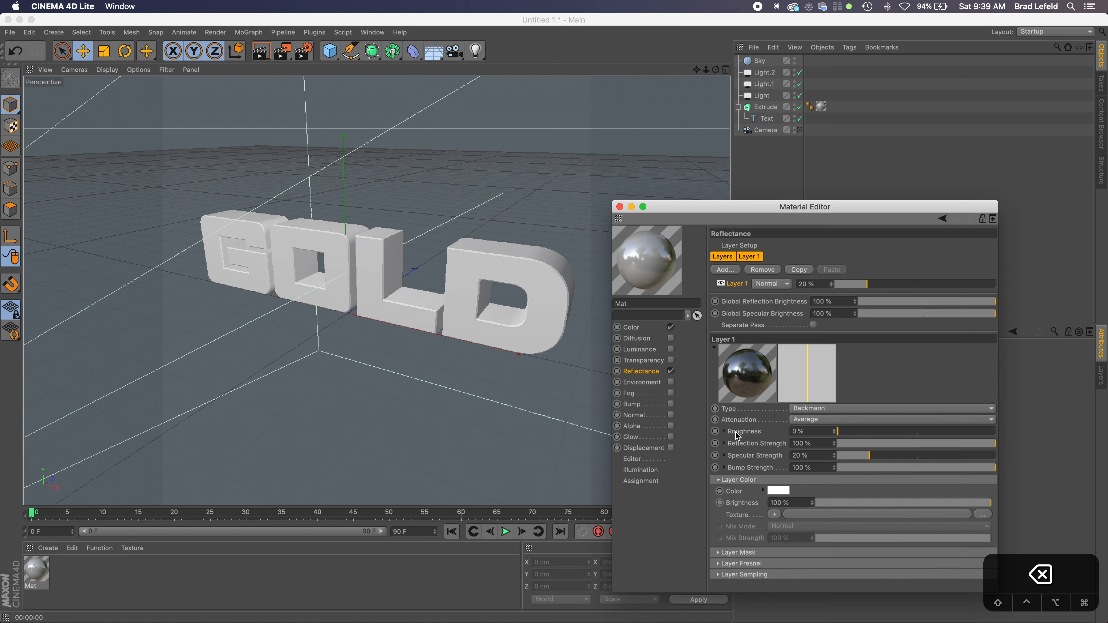
{"action": "left_click_drag", "start_coordinate": [825, 433], "coordinate": [767, 431]}
{"action": "type", "text": "25"}
{"action": "key", "text": "Tab"}
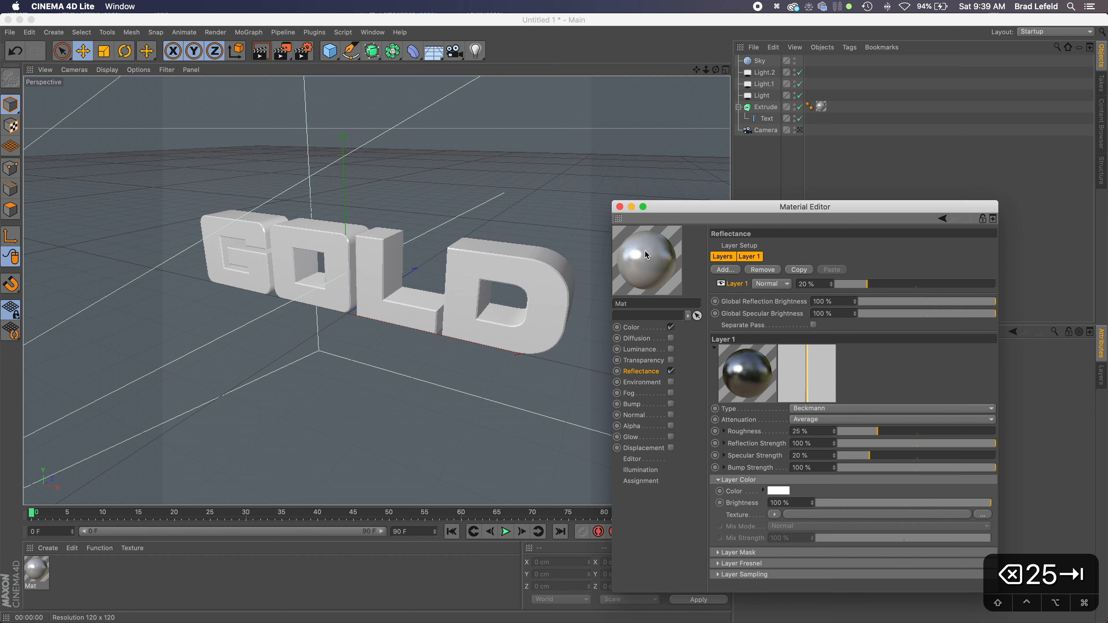
{"action": "left_click", "coordinate": [845, 289]}
{"action": "left_click_drag", "start_coordinate": [845, 289], "coordinate": [842, 289]}
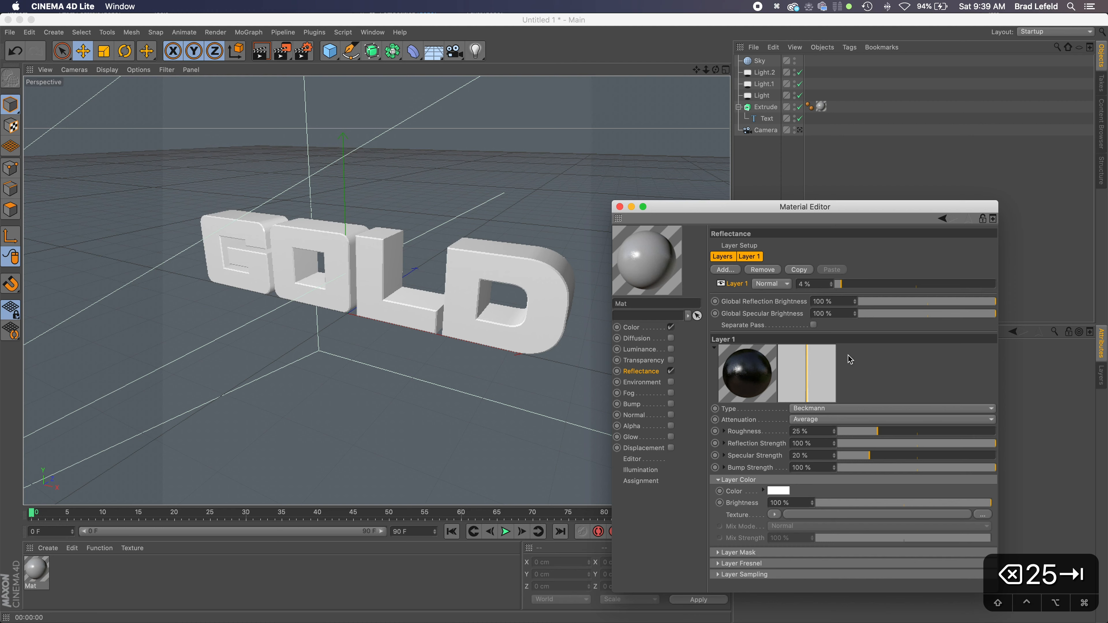
Step: Set the material's color to dark blue with hue 237°, saturation 78% and value 34%, and render a preview
{"action": "left_click", "coordinate": [661, 327]}
{"action": "left_click", "coordinate": [915, 275]}
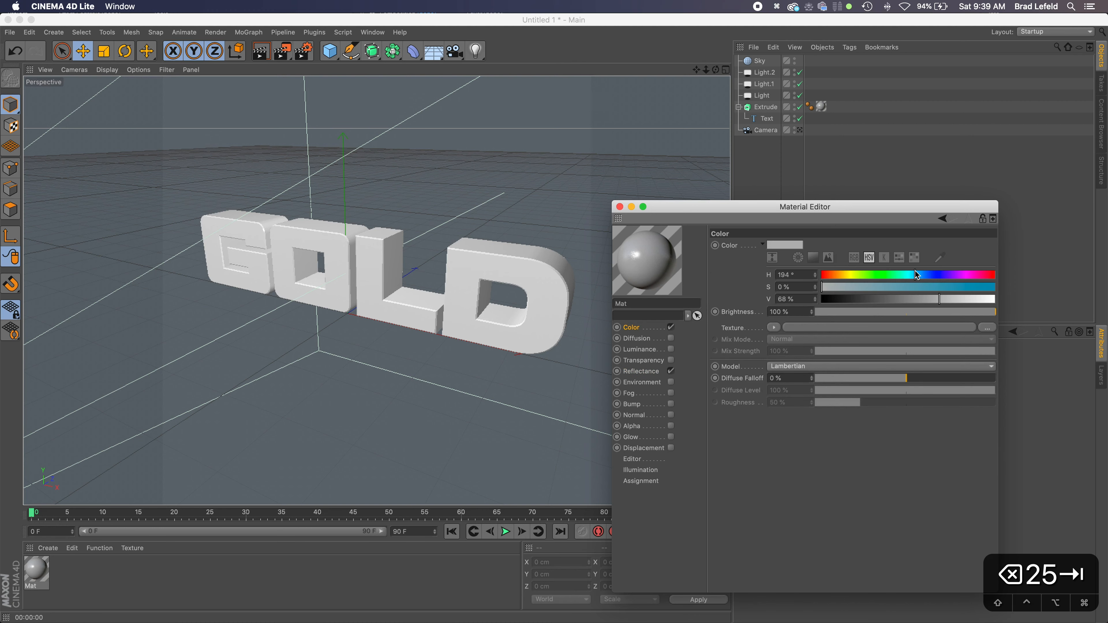
{"action": "mouse_move", "coordinate": [917, 274]}
{"action": "left_mouse_down"}
{"action": "mouse_move", "coordinate": [937, 274]}
{"action": "mouse_move", "coordinate": [858, 285]}
{"action": "mouse_move", "coordinate": [957, 287]}
{"action": "mouse_move", "coordinate": [881, 300]}
{"action": "left_mouse_up"}
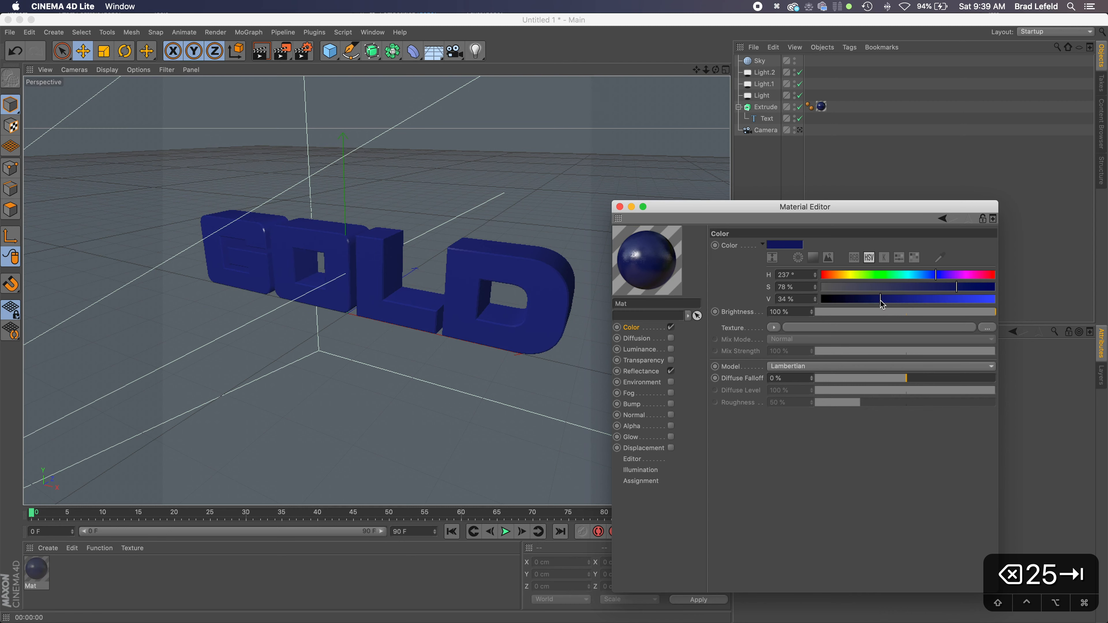
{"action": "left_click", "coordinate": [260, 51]}
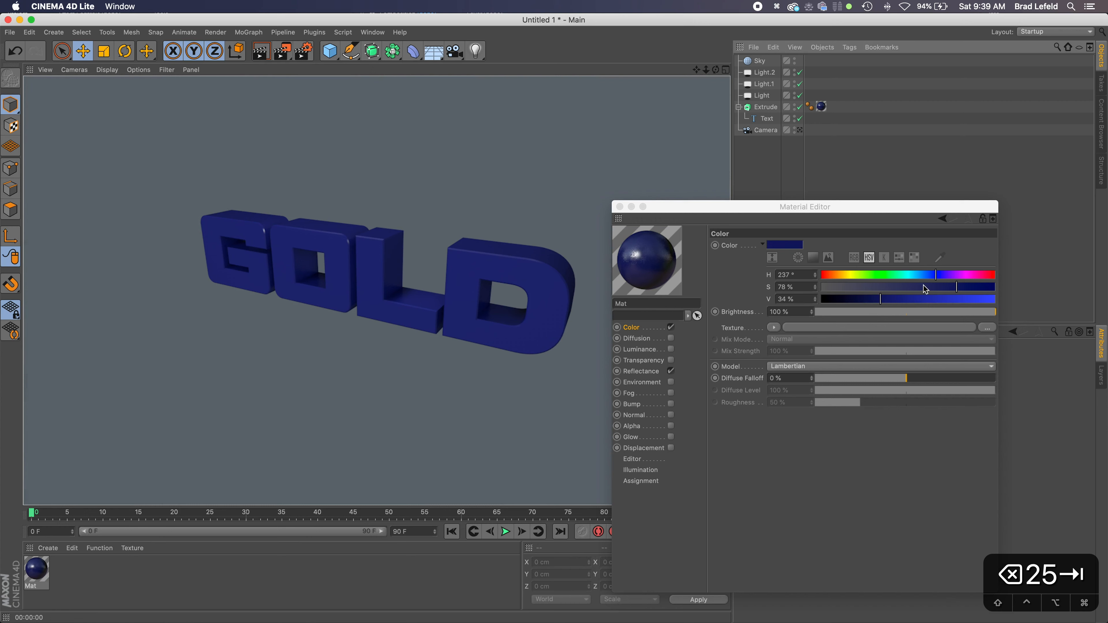
Step: Set the material's color to pale gold with hue 44°, saturation 34% and value 84%
{"action": "left_click_drag", "start_coordinate": [857, 288], "coordinate": [822, 288]}
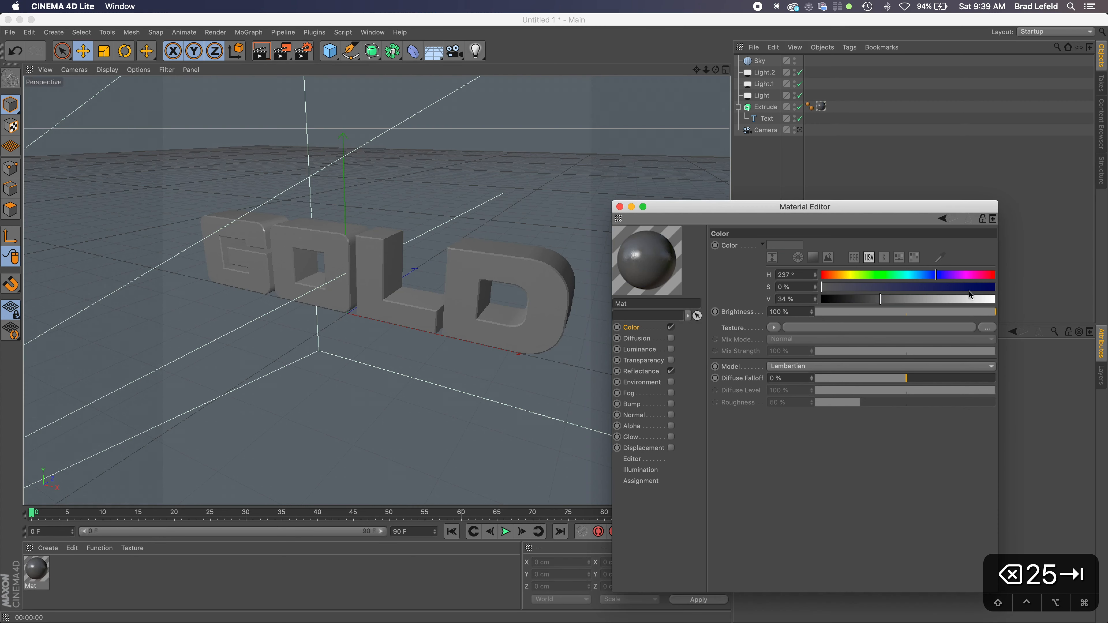
{"action": "left_click", "coordinate": [971, 300]}
{"action": "left_click_drag", "start_coordinate": [972, 301], "coordinate": [964, 301]}
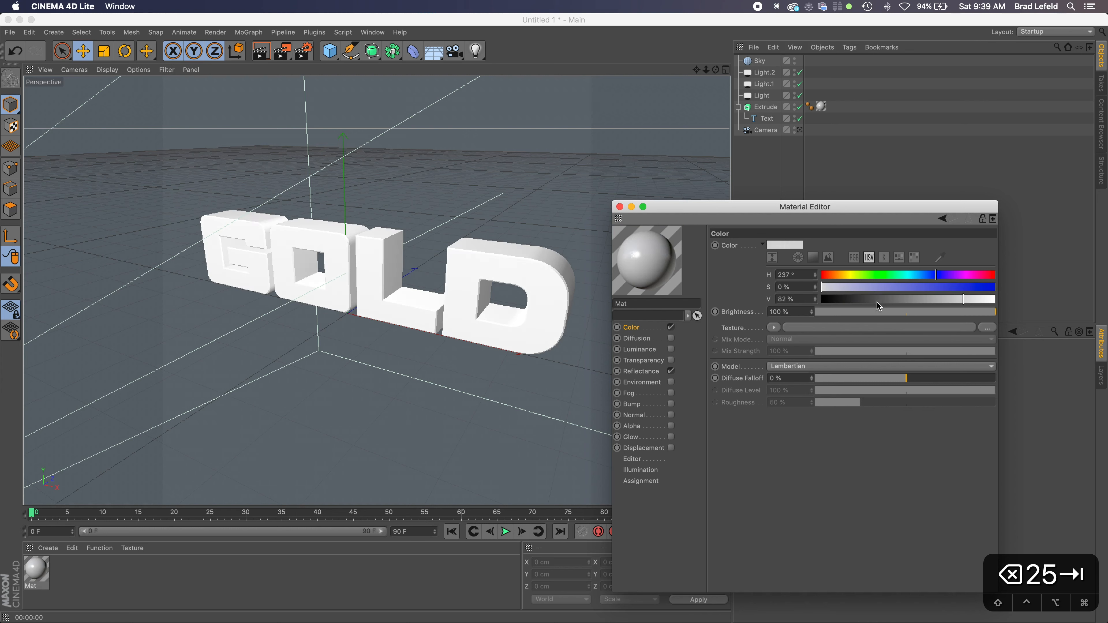
{"action": "left_click_drag", "start_coordinate": [861, 275], "coordinate": [847, 275]}
{"action": "left_click", "coordinate": [877, 288]}
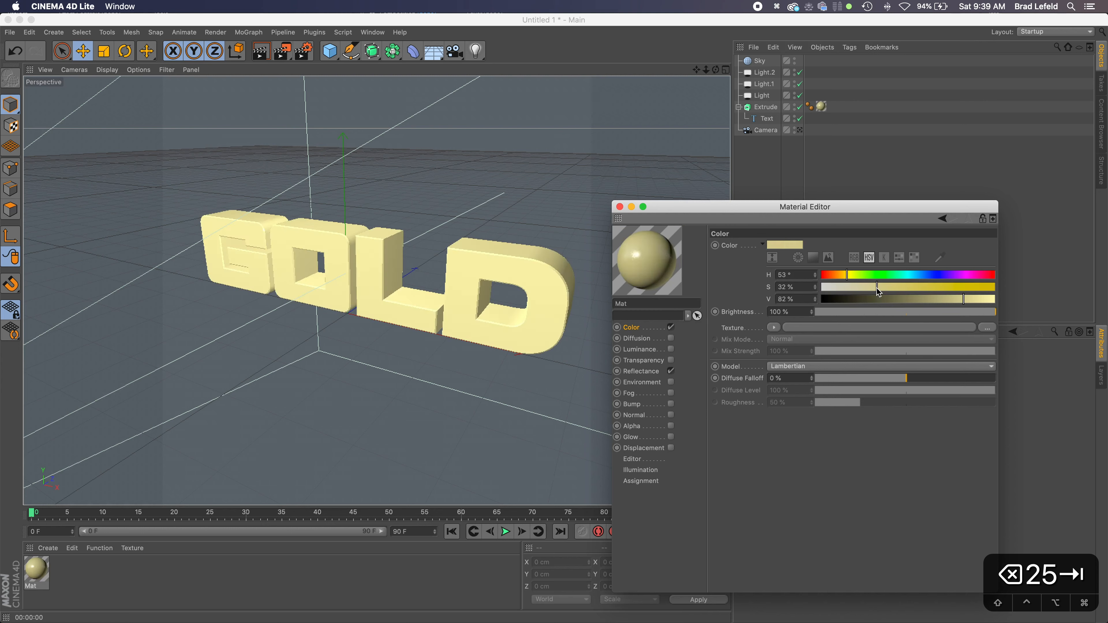
{"action": "left_click", "coordinate": [839, 274]}
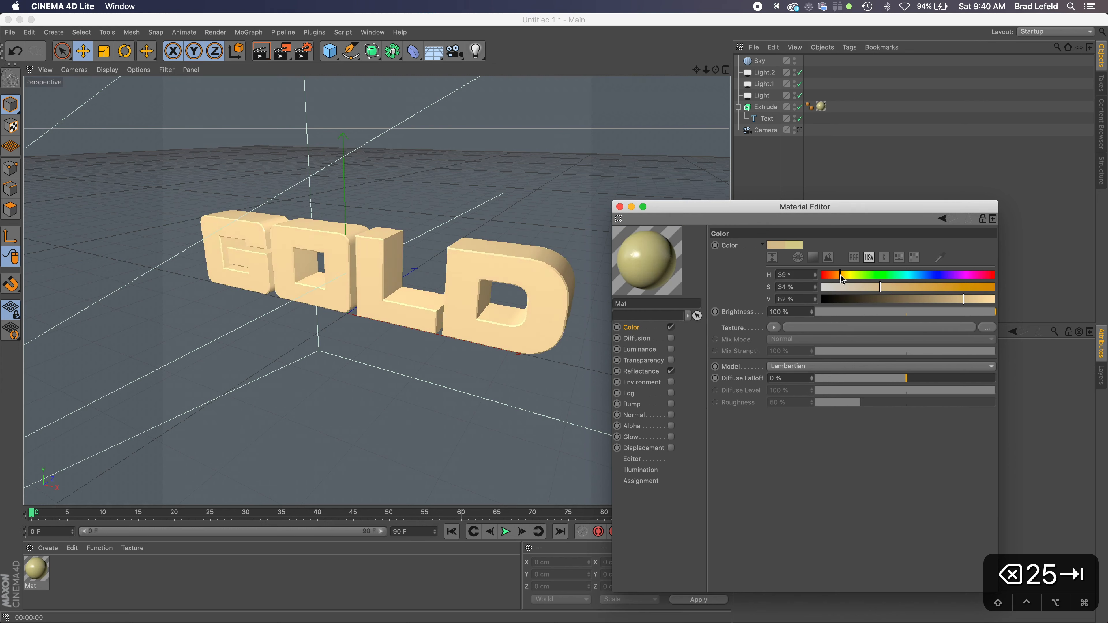
{"action": "left_click", "coordinate": [968, 298]}
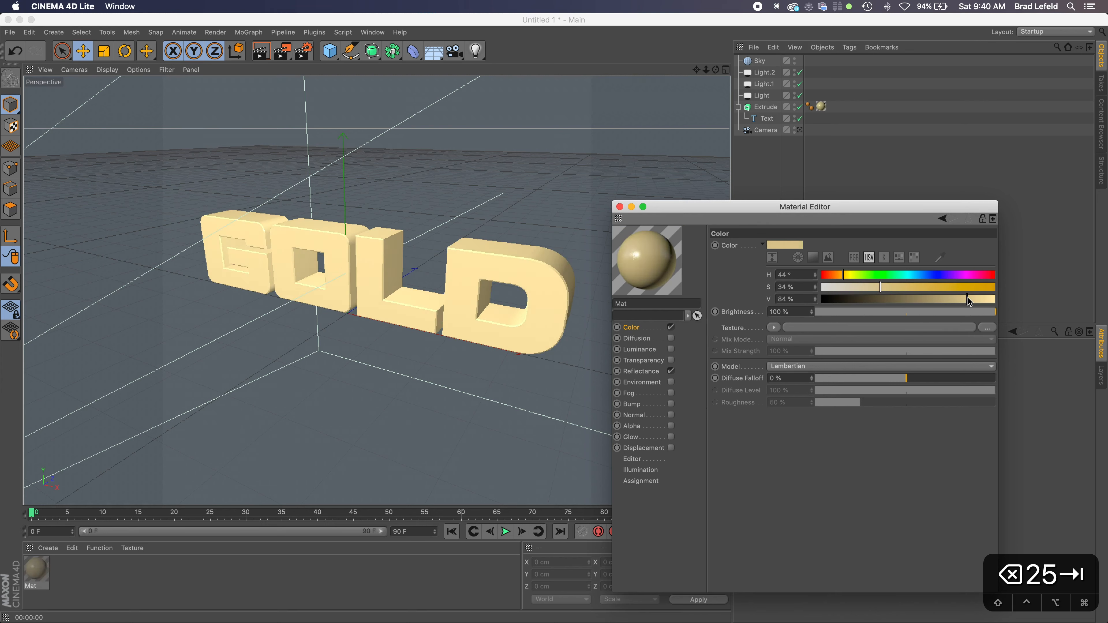
Step: Replace the material's existing reflectance layer with a new Beckmann layer
{"action": "left_click", "coordinate": [656, 372]}
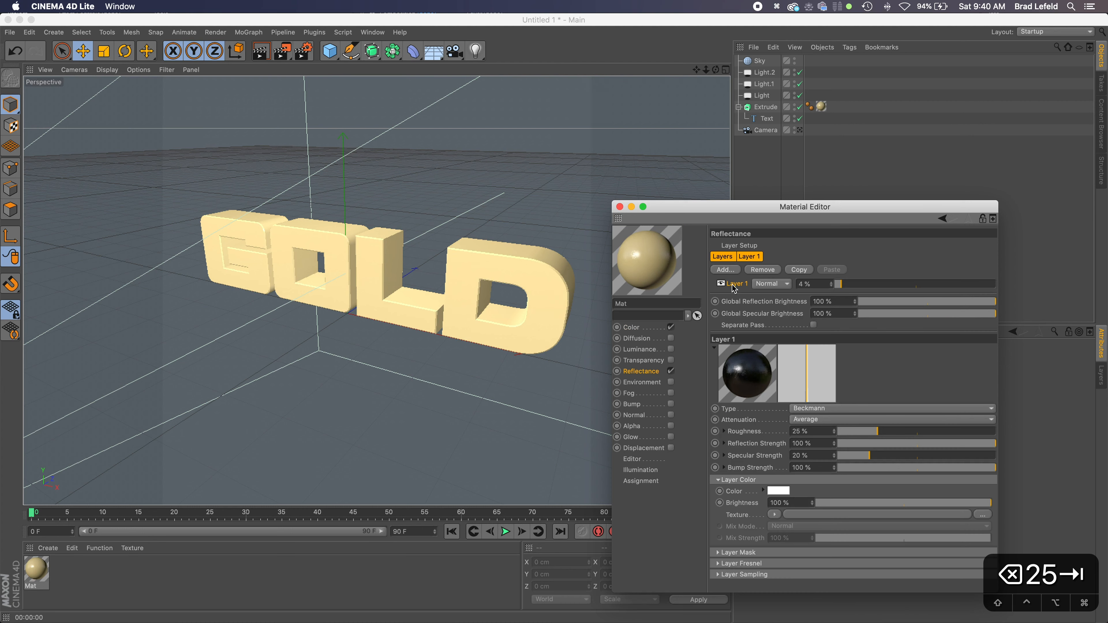
{"action": "left_click", "coordinate": [762, 269]}
{"action": "left_click", "coordinate": [737, 271]}
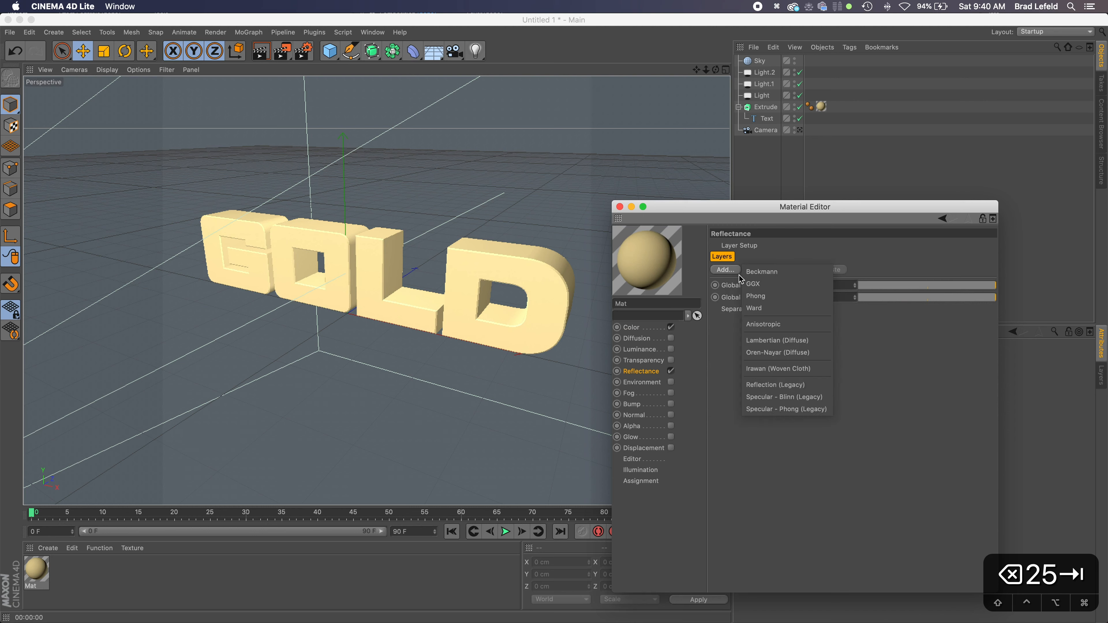
{"action": "left_click", "coordinate": [761, 272]}
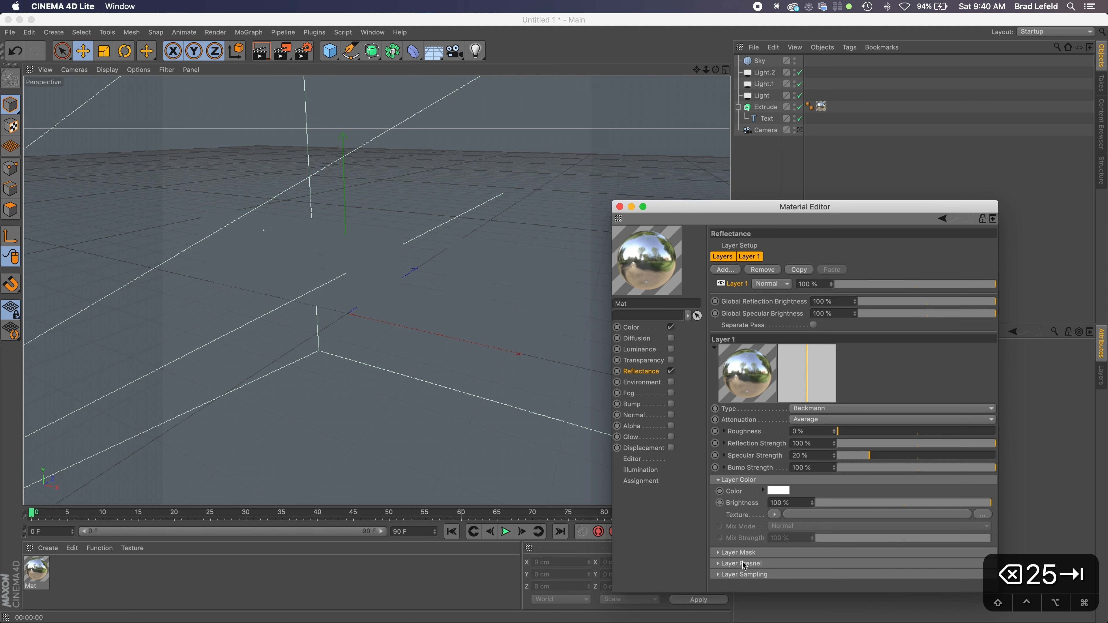
Step: Set the new Beckmann layer's Fresnel to Dielectric with the Pearl preset
{"action": "left_click", "coordinate": [718, 564]}
{"action": "scroll", "coordinate": [794, 561], "scroll_direction": "down", "scroll_amount": 3}
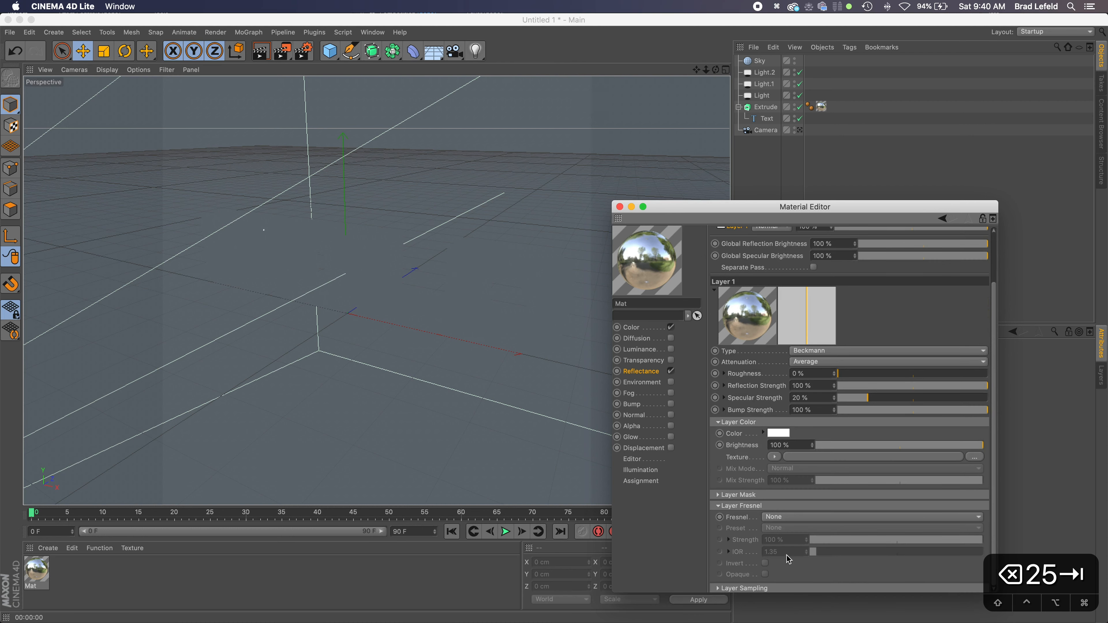
{"action": "left_click", "coordinate": [777, 521]}
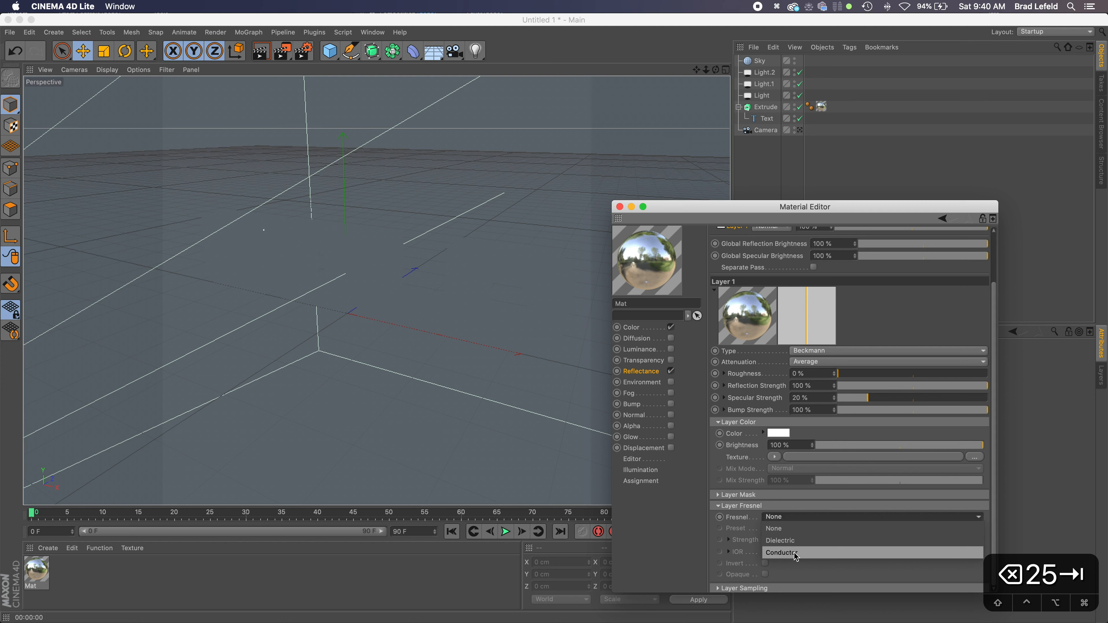
{"action": "left_click", "coordinate": [794, 541]}
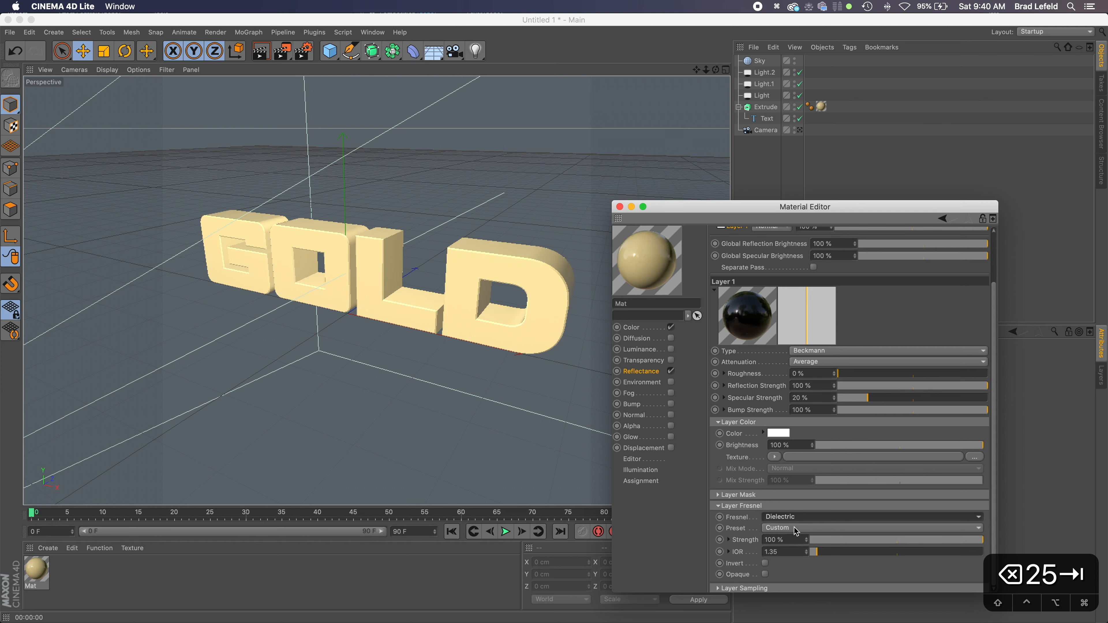
{"action": "left_click", "coordinate": [795, 529]}
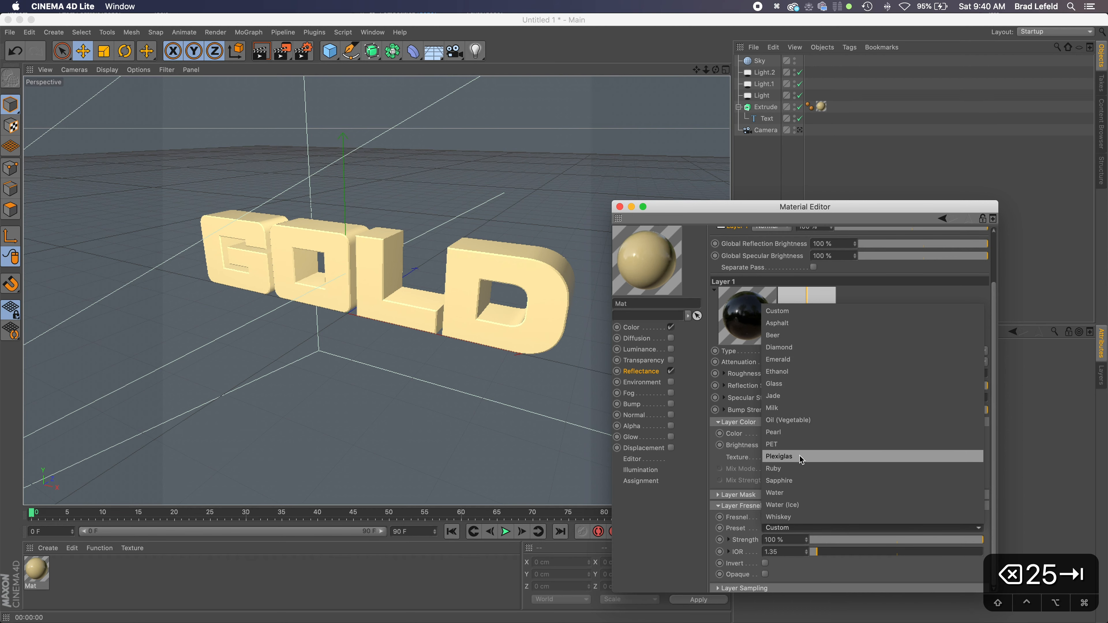
{"action": "left_click", "coordinate": [803, 437]}
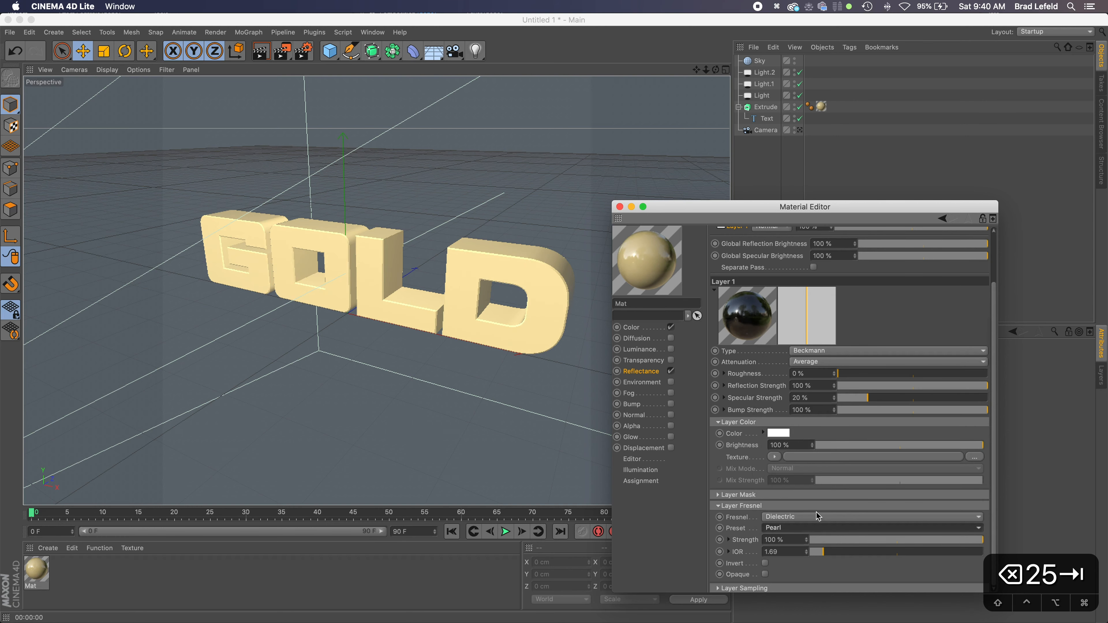
Step: Set the Beckmann layer's Fresnel to Conductor with the Gold preset, and render a preview of the text
{"action": "left_click", "coordinate": [805, 518]}
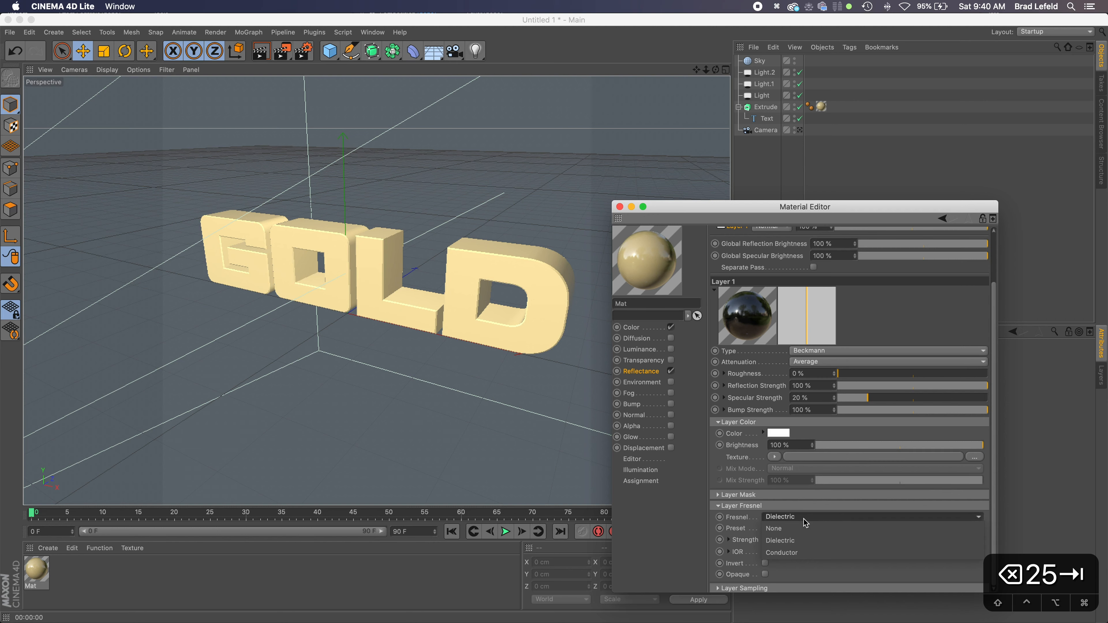
{"action": "left_click", "coordinate": [807, 551]}
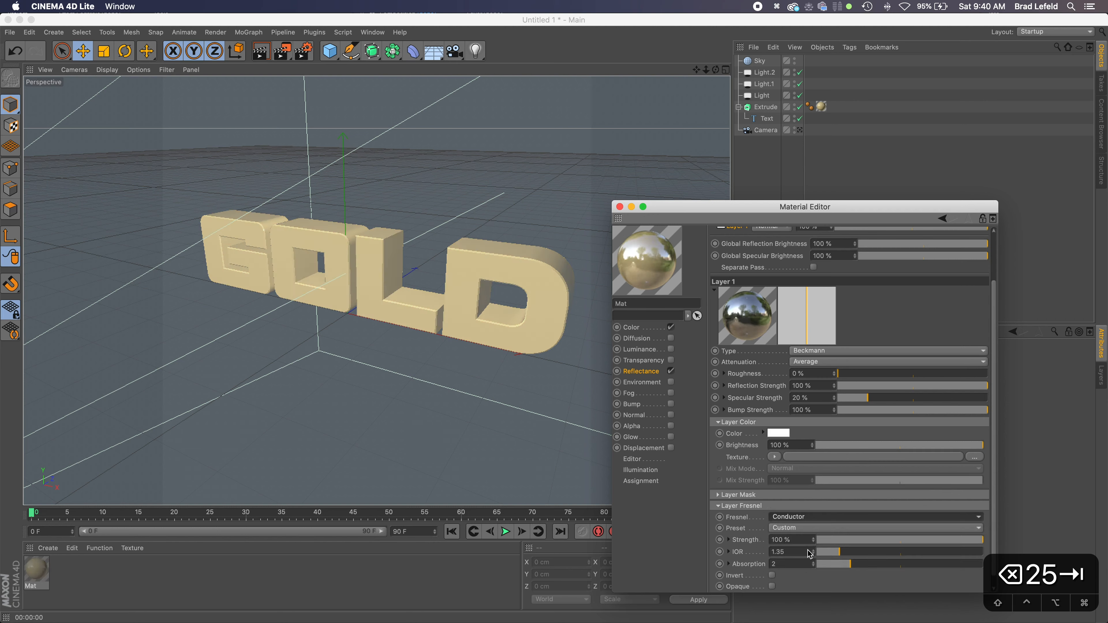
{"action": "left_click", "coordinate": [799, 529]}
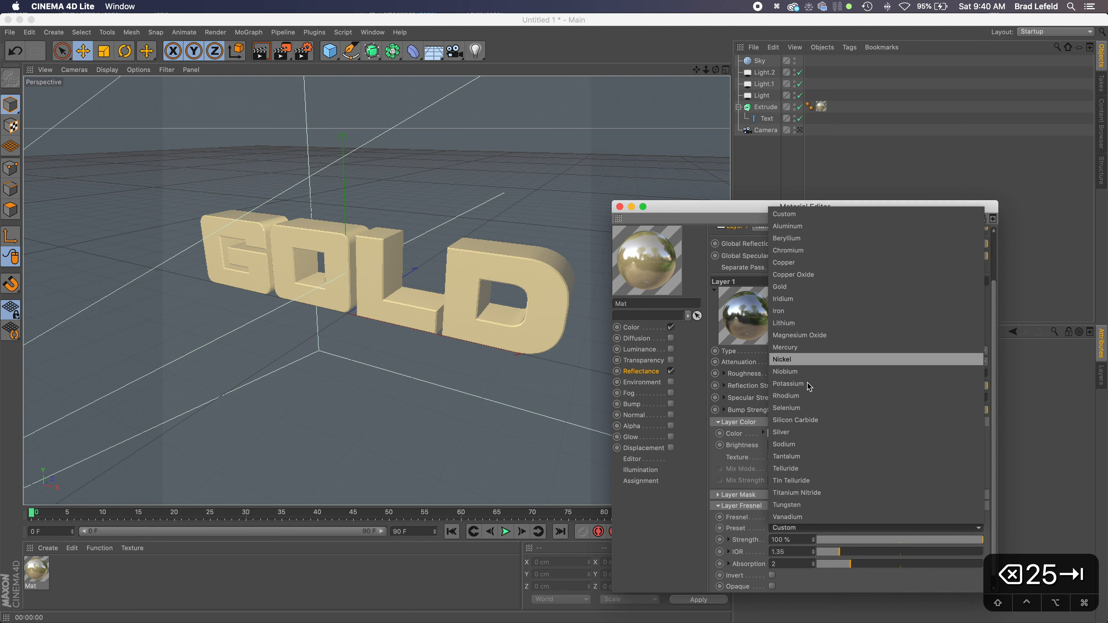
{"action": "left_click", "coordinate": [788, 291]}
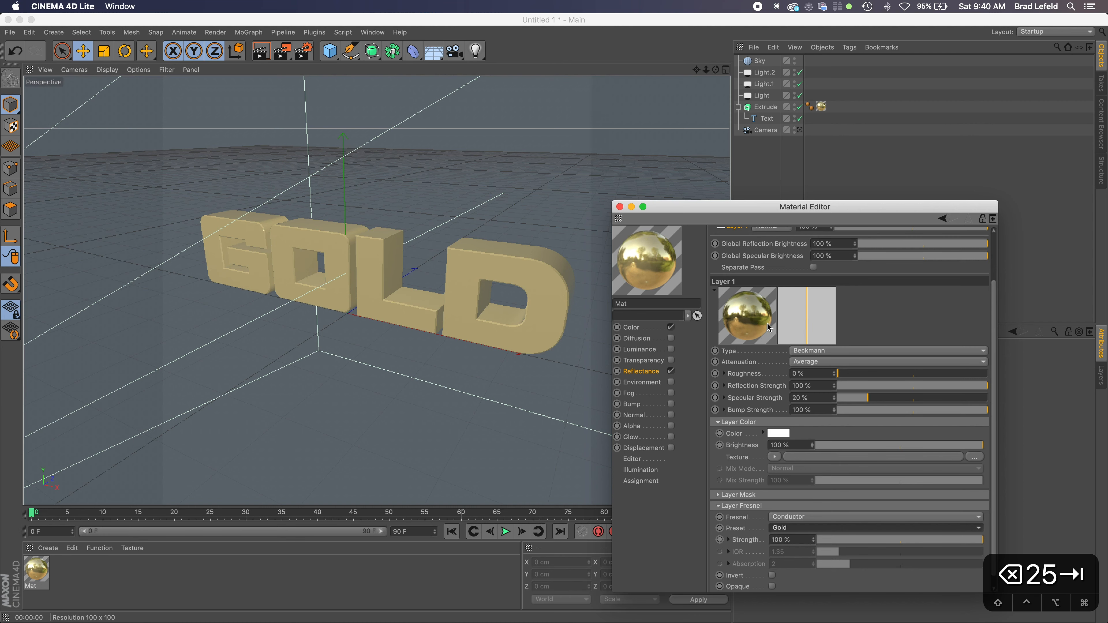
{"action": "scroll", "coordinate": [771, 327], "scroll_direction": "up", "scroll_amount": 3}
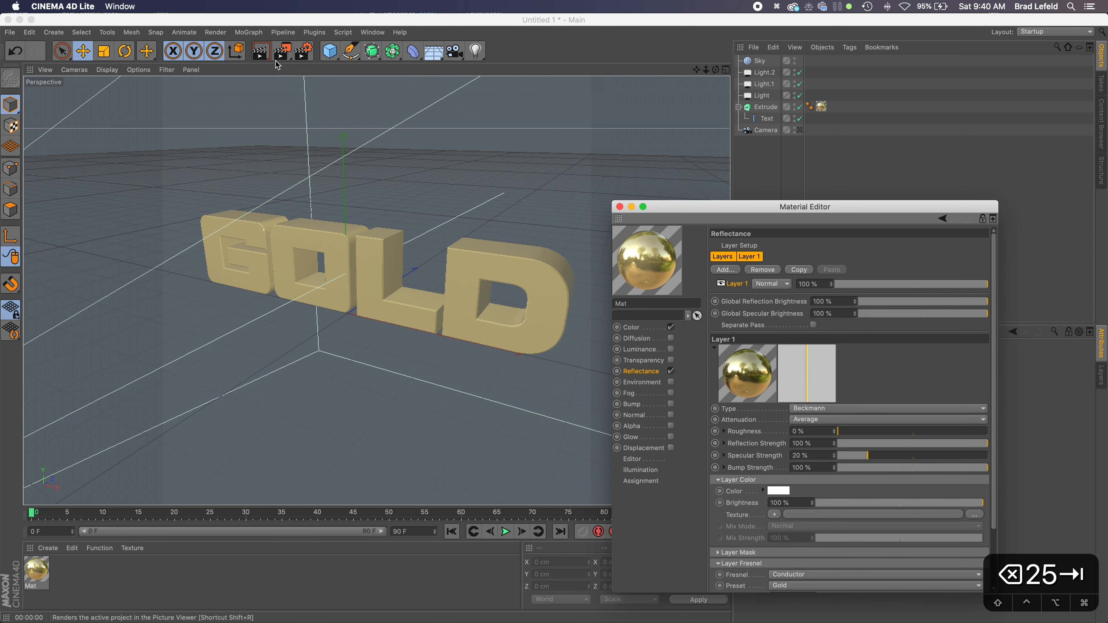
{"action": "left_click", "coordinate": [267, 55]}
{"action": "left_click", "coordinate": [268, 55]}
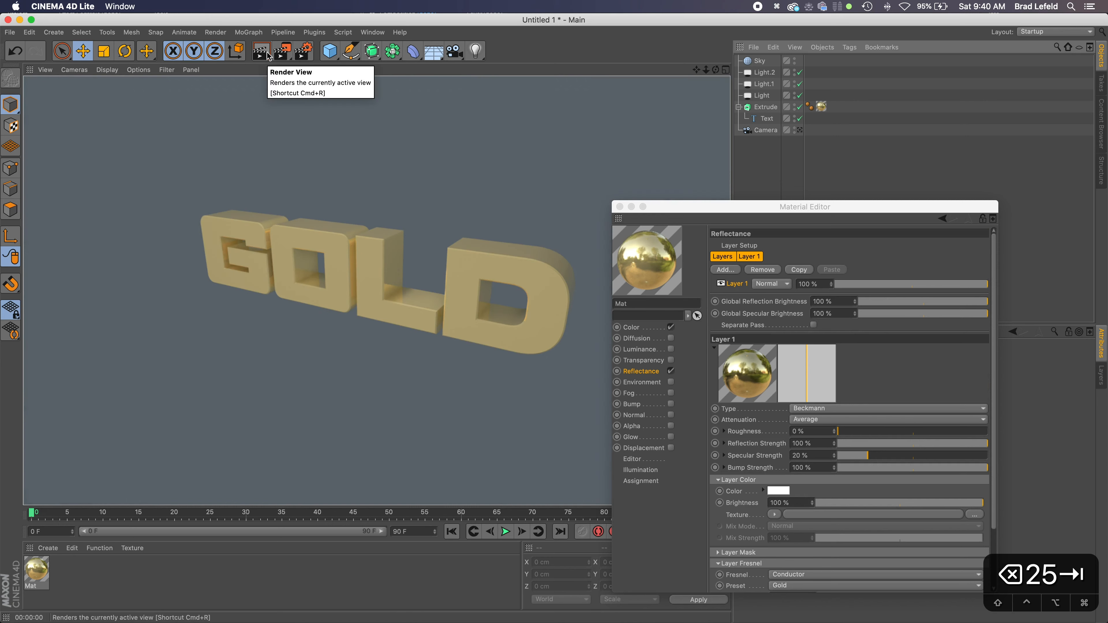
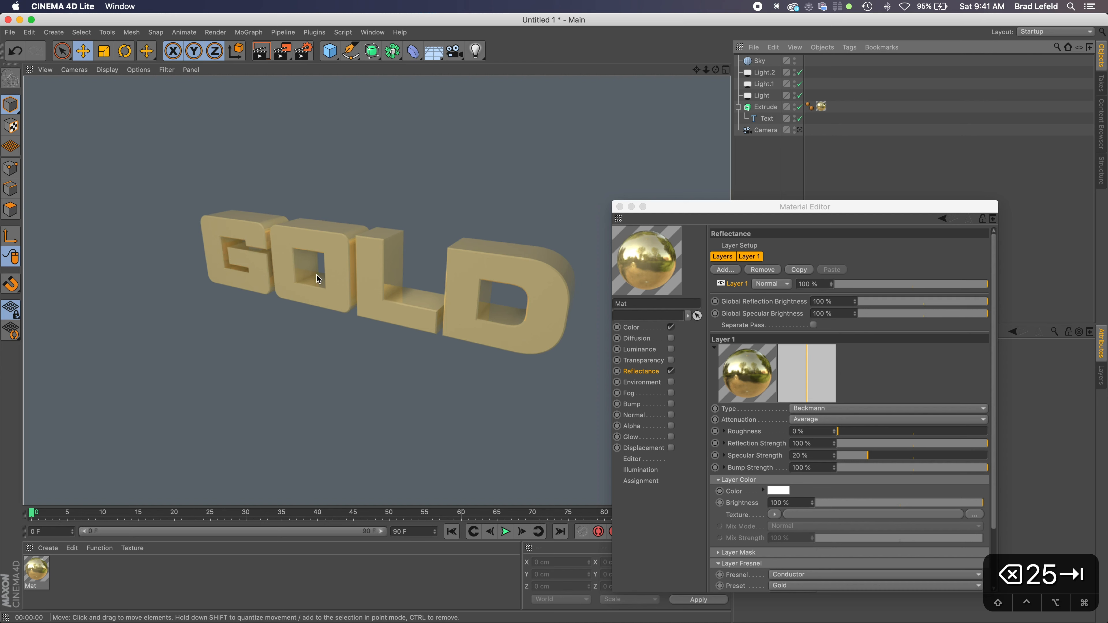
Step: Enable the material's Bump channel and browse for a texture image in the desktop's c4d stuff folder
{"action": "left_click", "coordinate": [890, 361]}
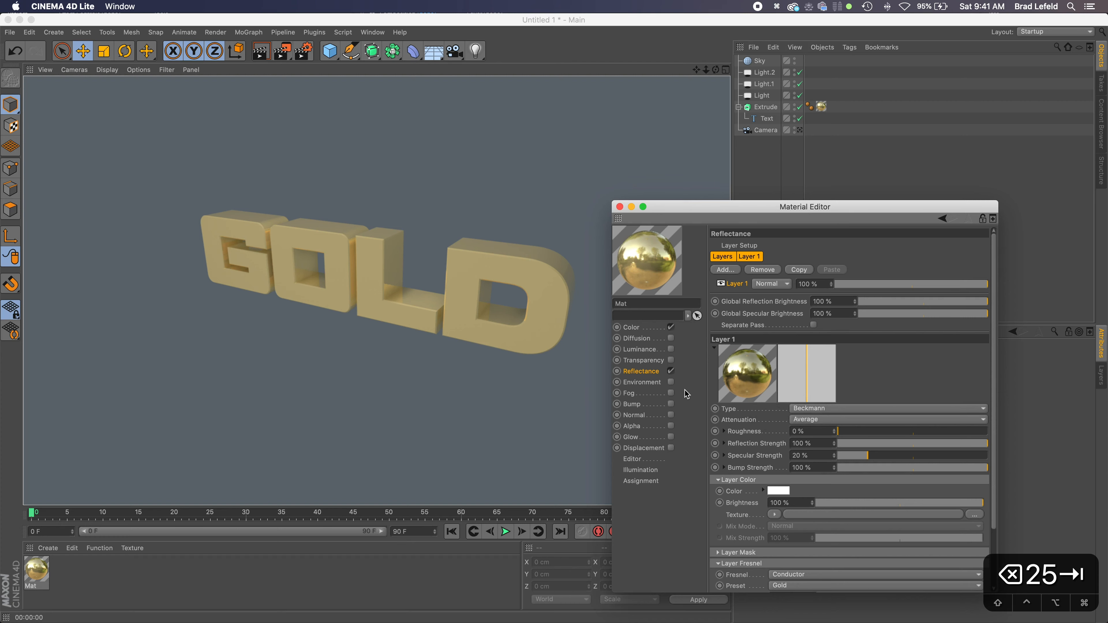
{"action": "left_click", "coordinate": [638, 404]}
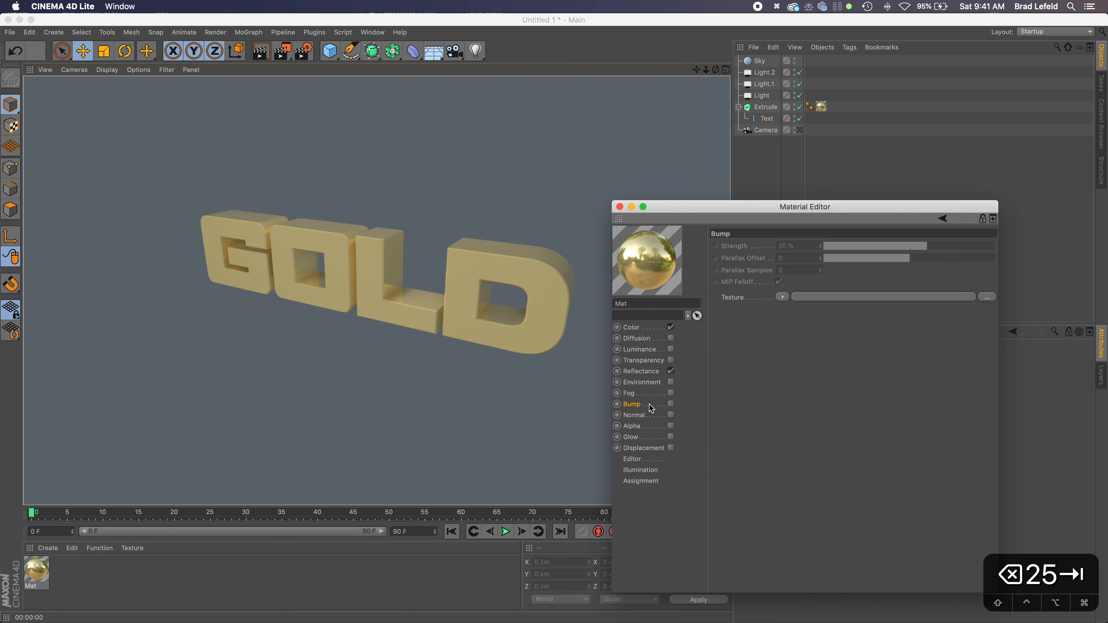
{"action": "left_click", "coordinate": [671, 405]}
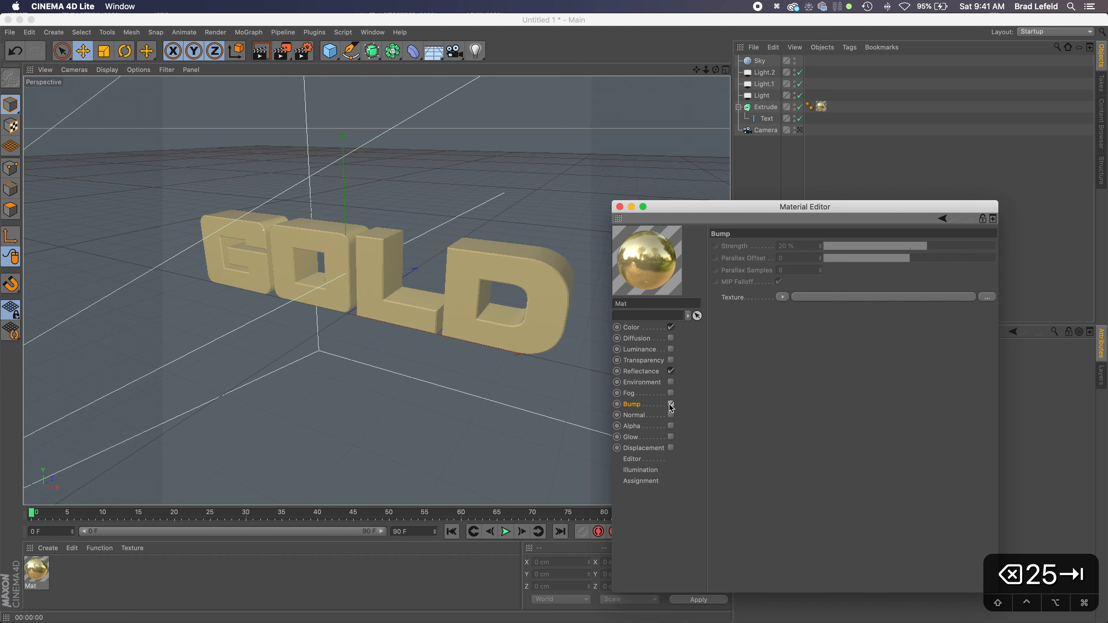
{"action": "left_click", "coordinate": [783, 297]}
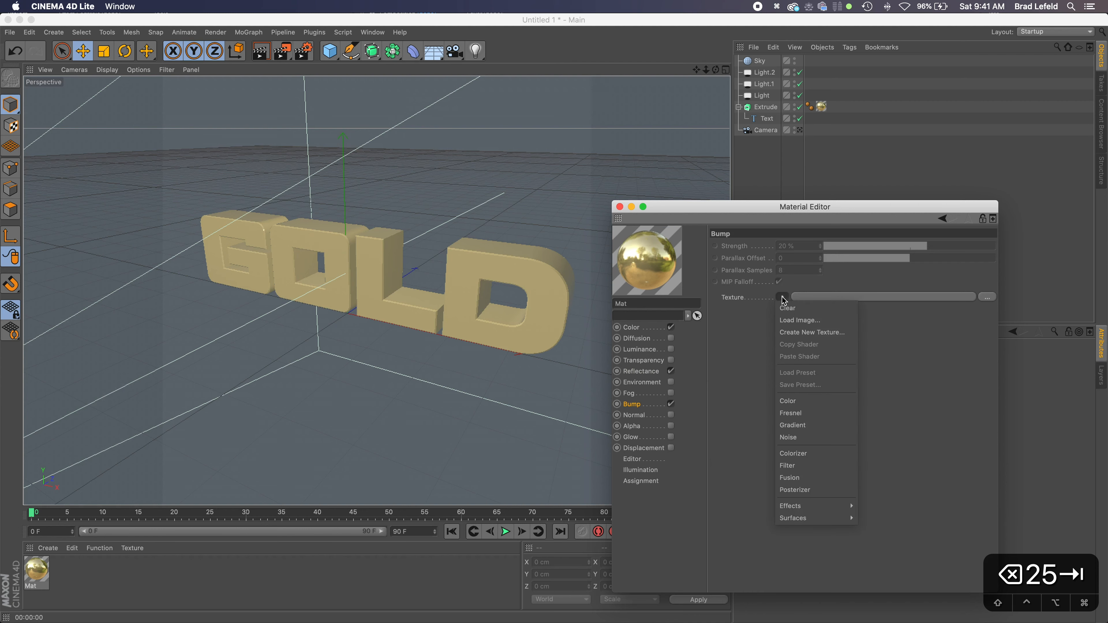
{"action": "left_click", "coordinate": [799, 321]}
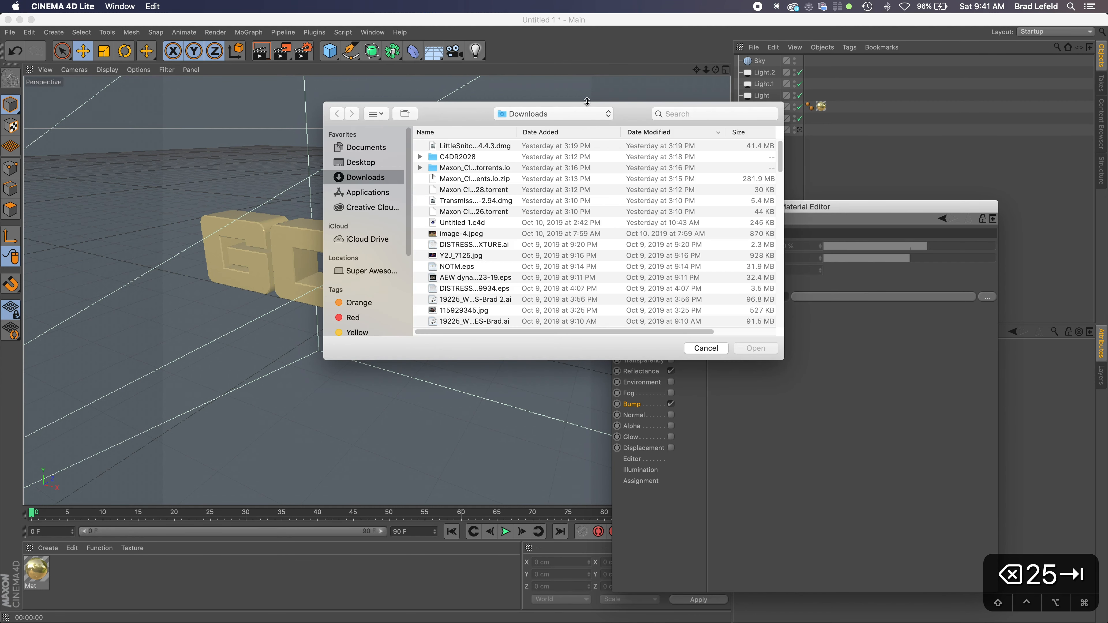
{"action": "left_click", "coordinate": [393, 164]}
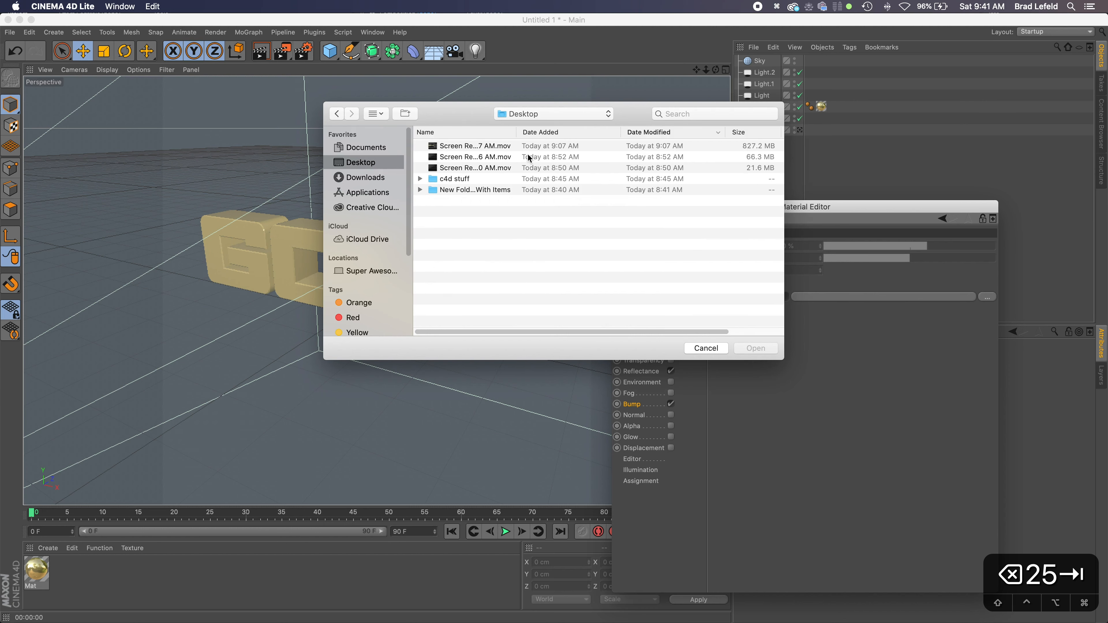
{"action": "double_click", "coordinate": [462, 179]}
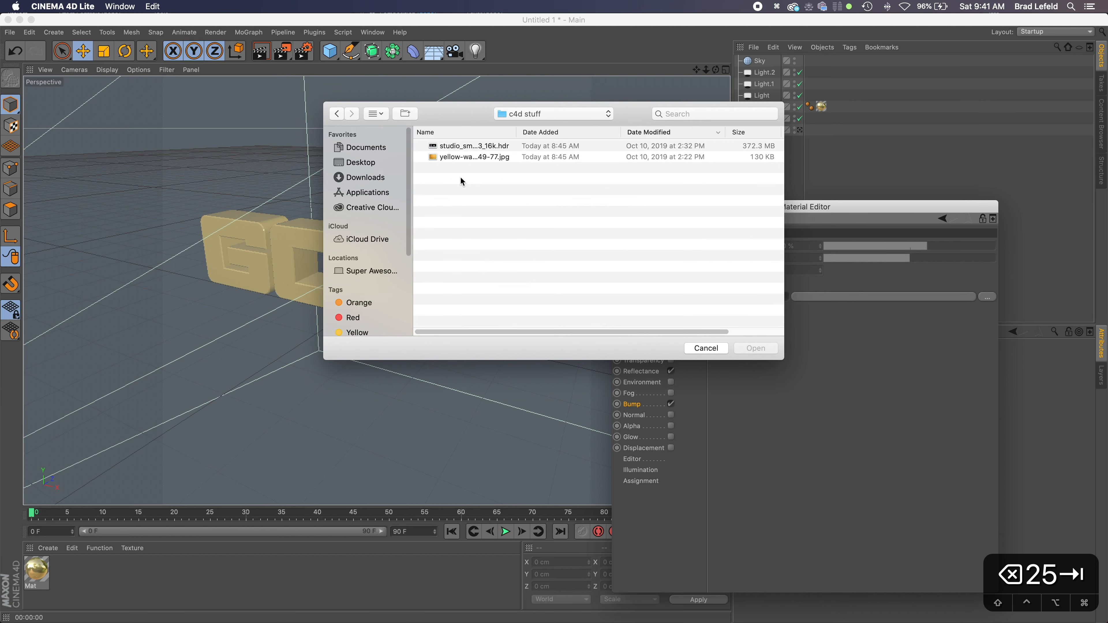
Step: Search the whole Mac for "METAL" to find an image for the bump texture
{"action": "left_click", "coordinate": [679, 116]}
{"action": "type", "text": "MTEA"}
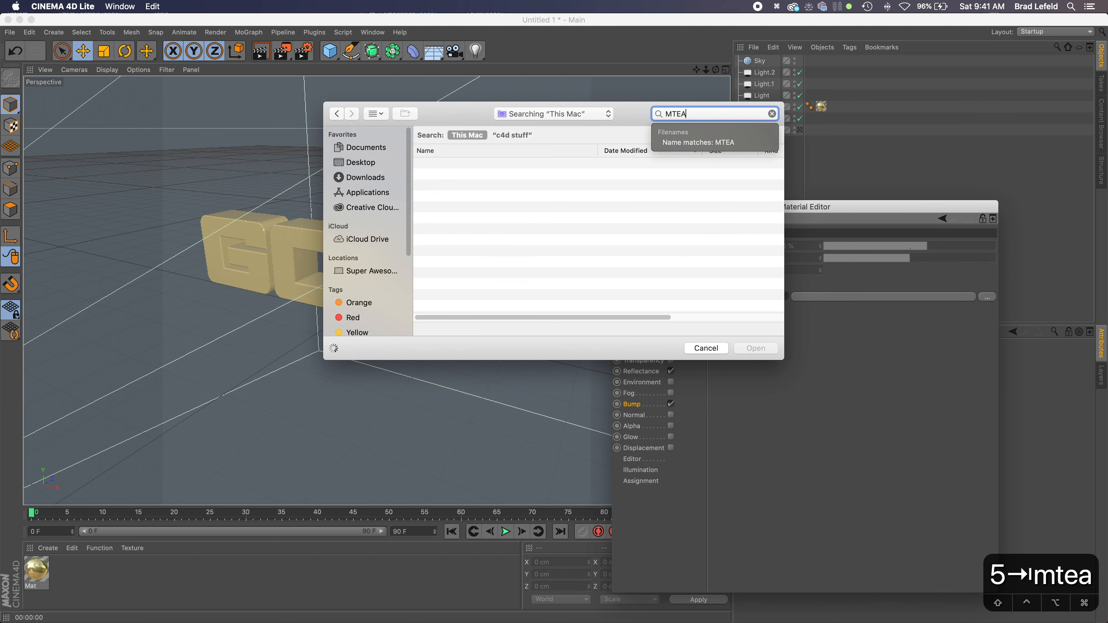
{"action": "key", "text": "BackSpace"}
{"action": "key", "text": "BackSpace"}
{"action": "key", "text": "BackSpace"}
{"action": "type", "text": "ETAL"}
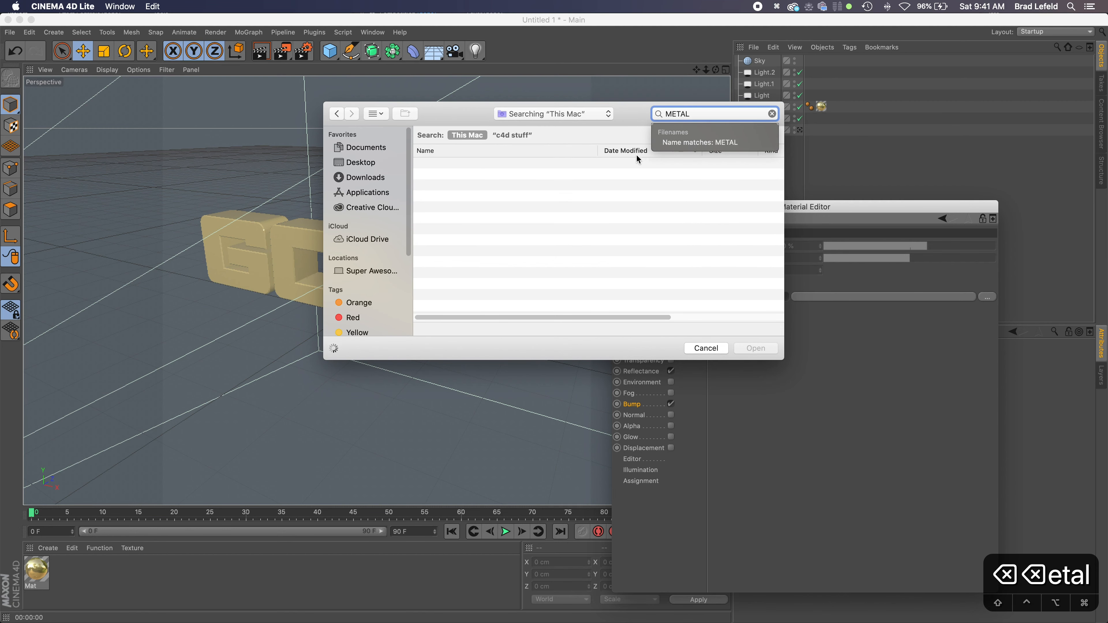
Step: Load Metal.jpg as the gold material's bump texture and create a copy of the image at the project location
{"action": "scroll", "coordinate": [493, 245], "scroll_direction": "down", "scroll_amount": 15}
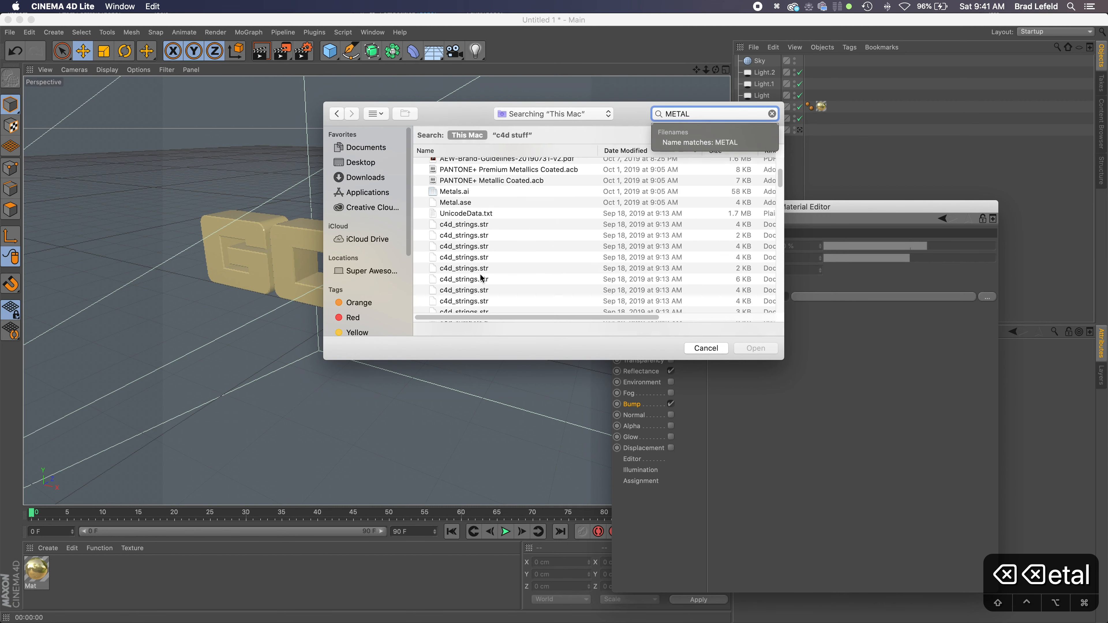
{"action": "scroll", "coordinate": [480, 278], "scroll_direction": "down", "scroll_amount": 10}
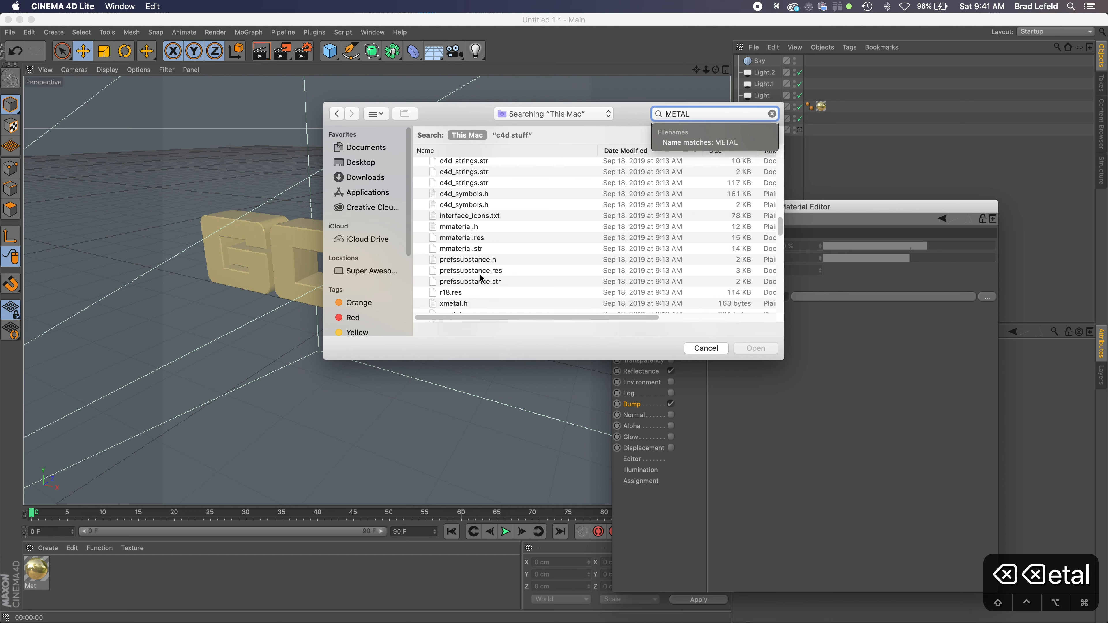
{"action": "scroll", "coordinate": [481, 277], "scroll_direction": "down", "scroll_amount": 10}
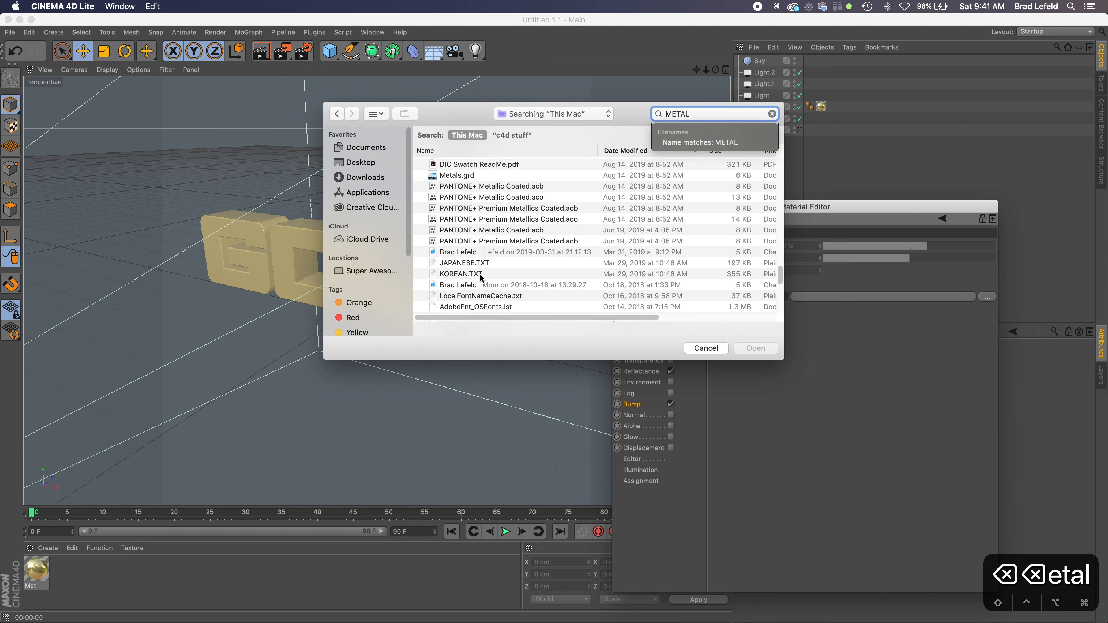
{"action": "left_click", "coordinate": [450, 274]}
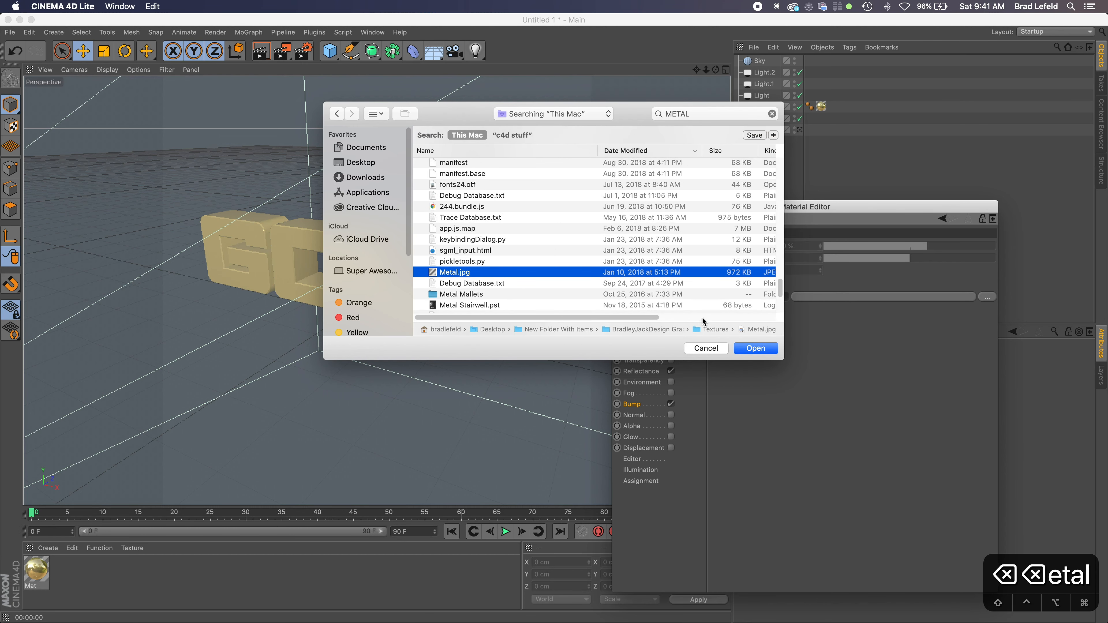
{"action": "left_click", "coordinate": [770, 353]}
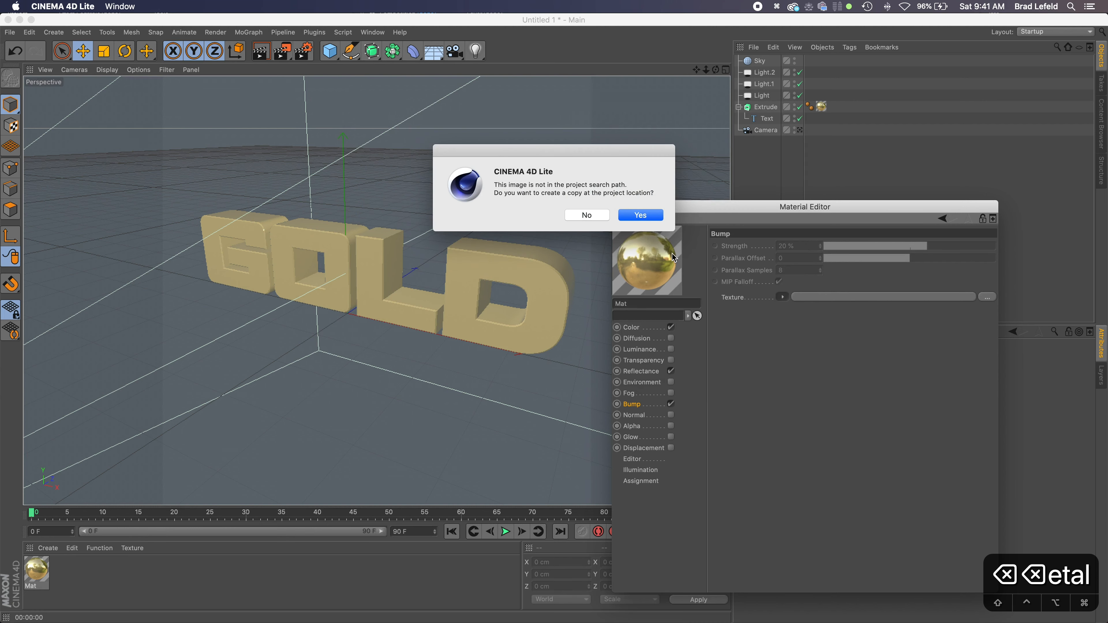
{"action": "left_click", "coordinate": [631, 216]}
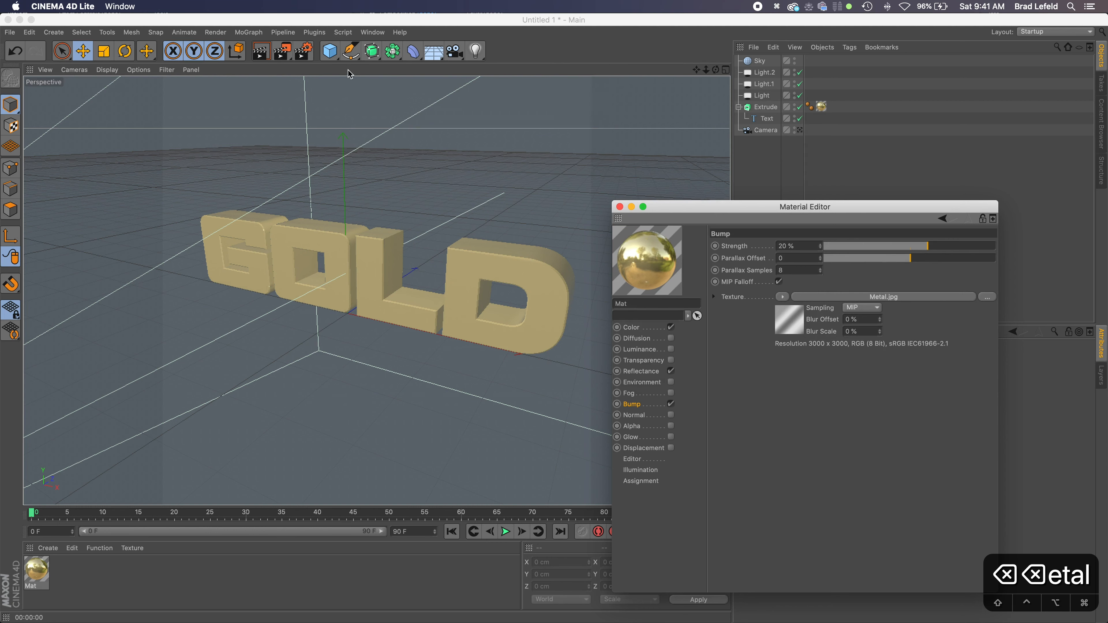
Step: Render the view and raise the gold material's bump strength to 64 %
{"action": "left_click", "coordinate": [261, 51]}
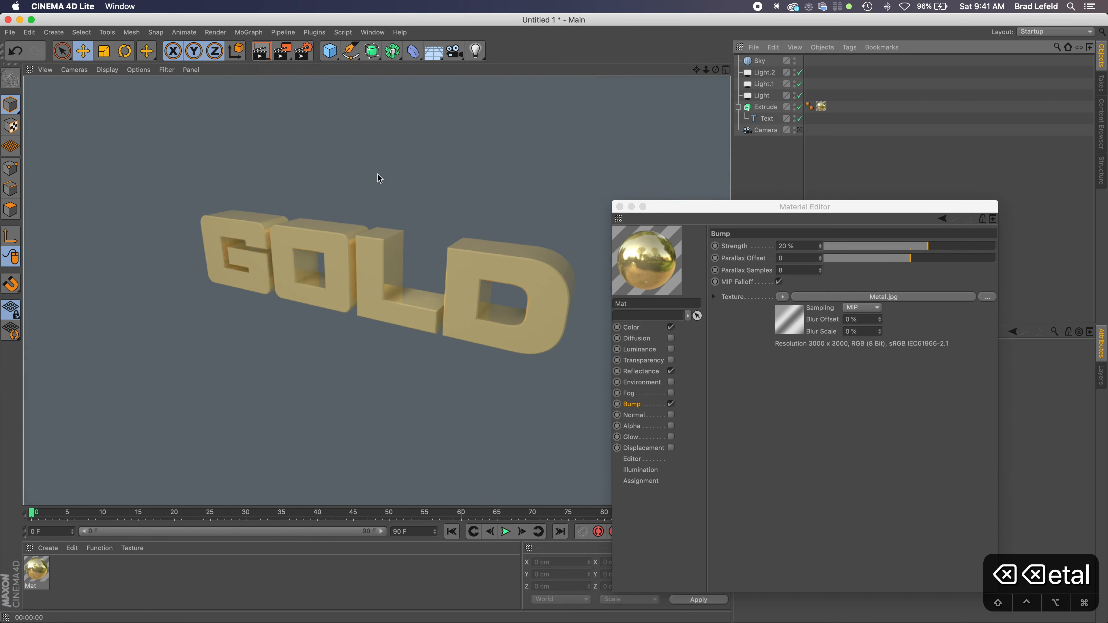
{"action": "left_click", "coordinate": [968, 247]}
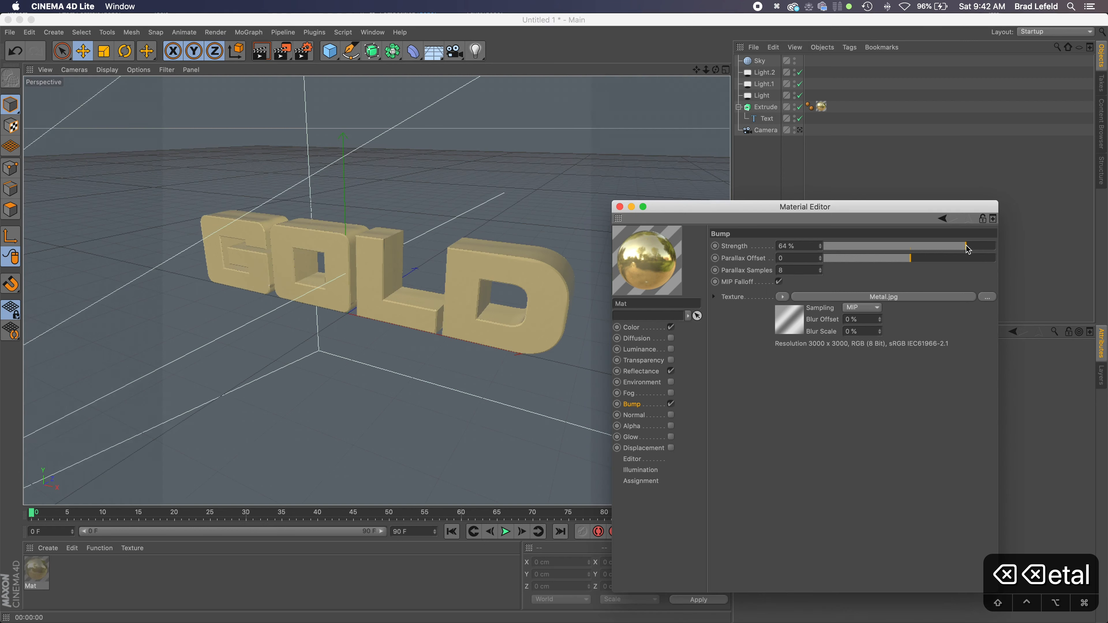
{"action": "left_click", "coordinate": [966, 246]}
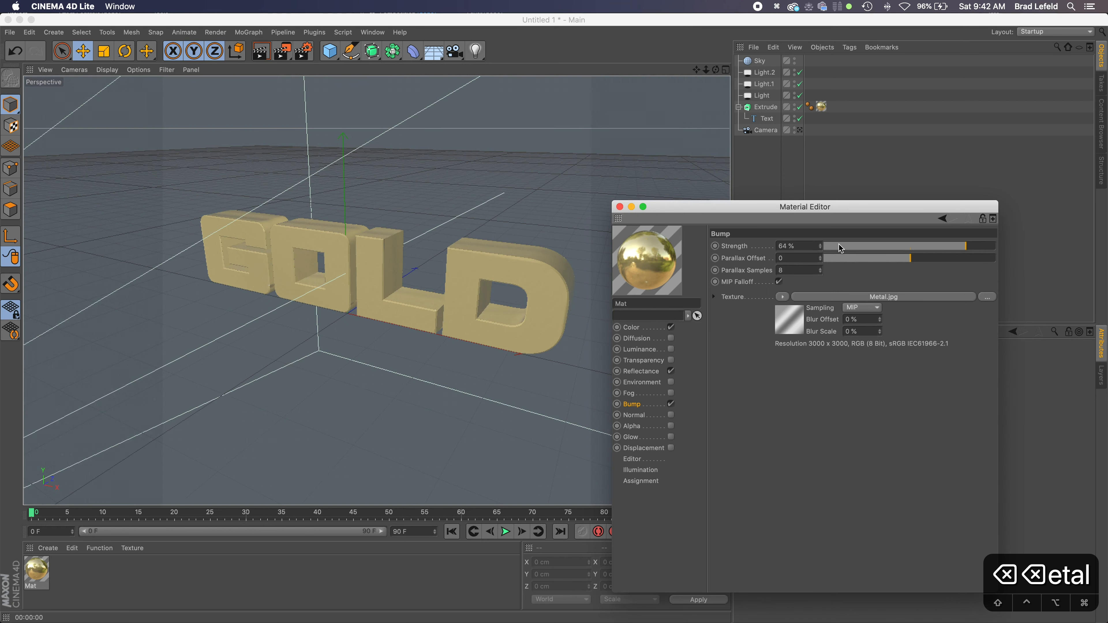
Step: Hide the Sky object for a test render of the gold text, and show it again
{"action": "left_click", "coordinate": [796, 61]}
{"action": "left_click", "coordinate": [795, 61]}
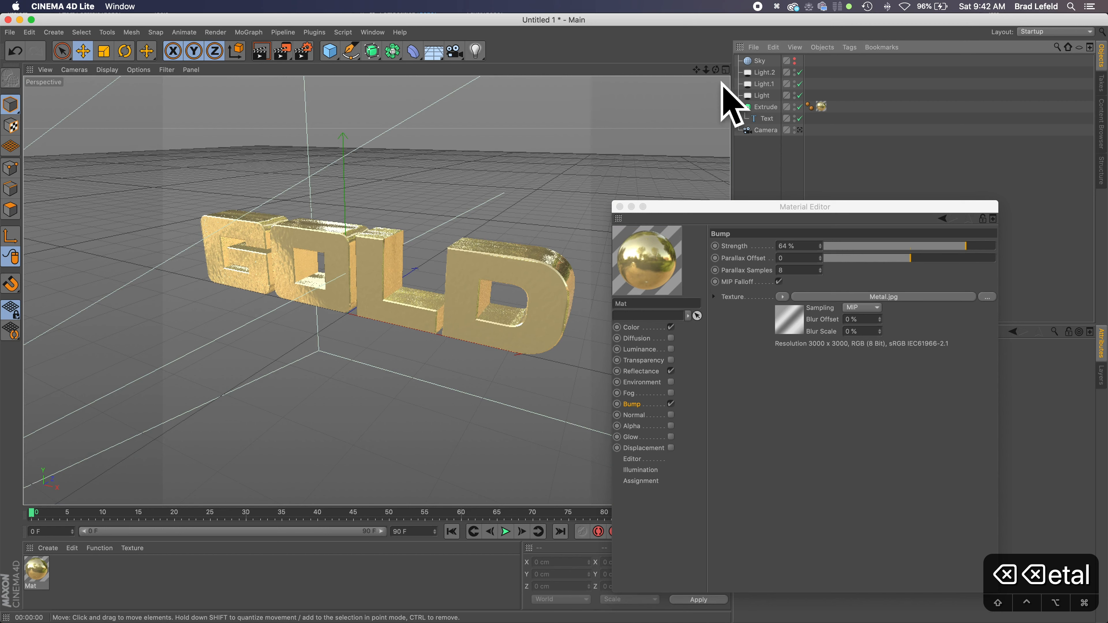
{"action": "left_click", "coordinate": [261, 49]}
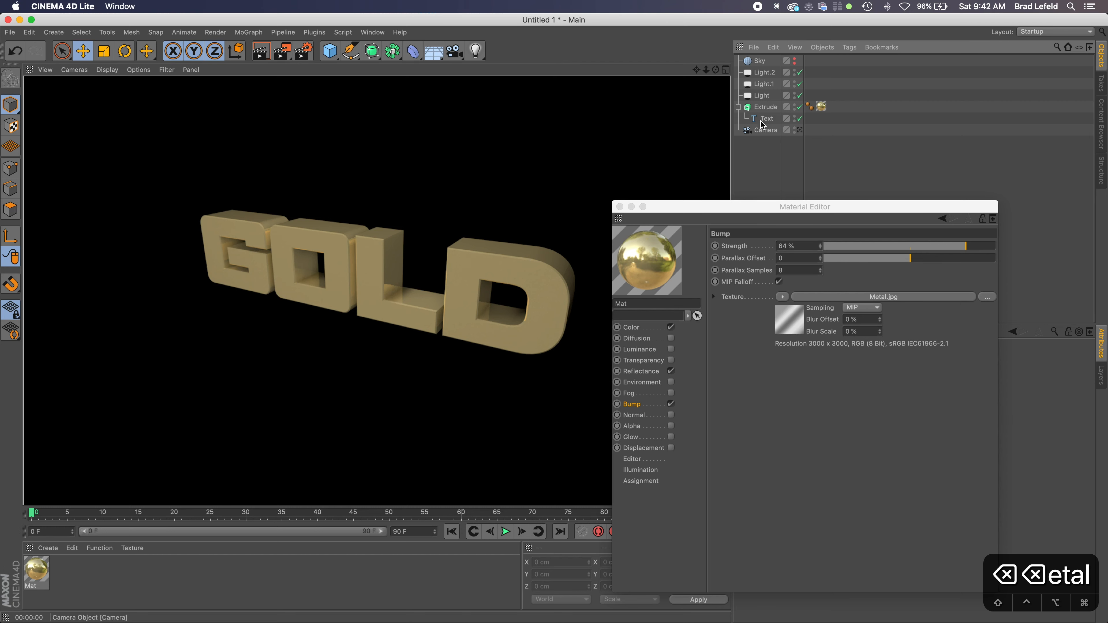
{"action": "left_click", "coordinate": [796, 62]}
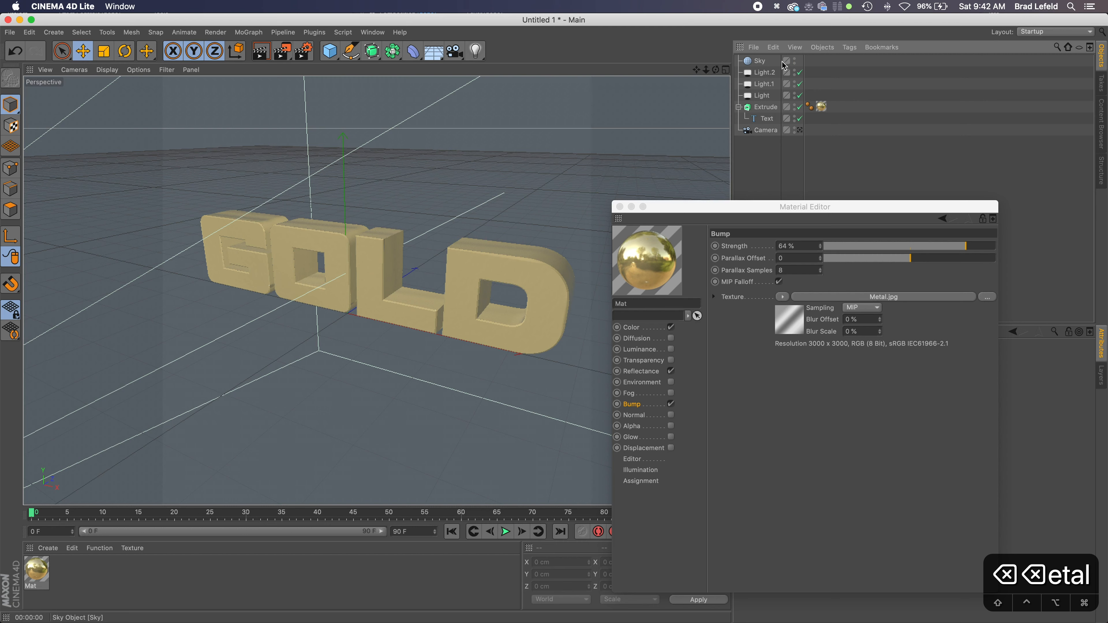
Step: Create a new material for the sky with Color and Reflectance disabled and Luminance enabled
{"action": "left_click", "coordinate": [749, 67]}
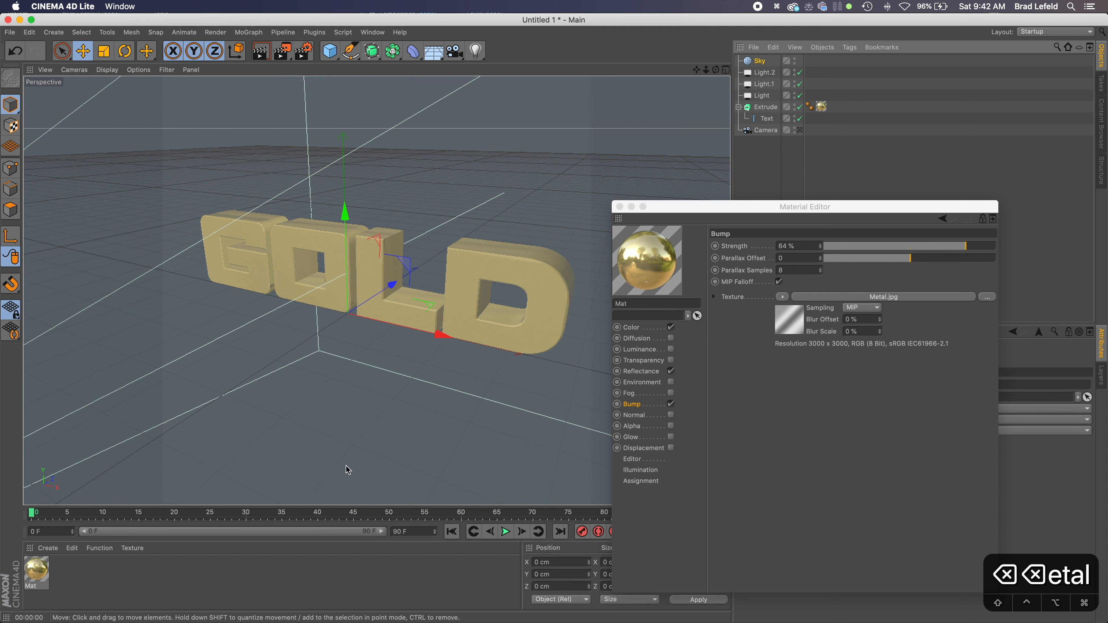
{"action": "double_click", "coordinate": [68, 571]}
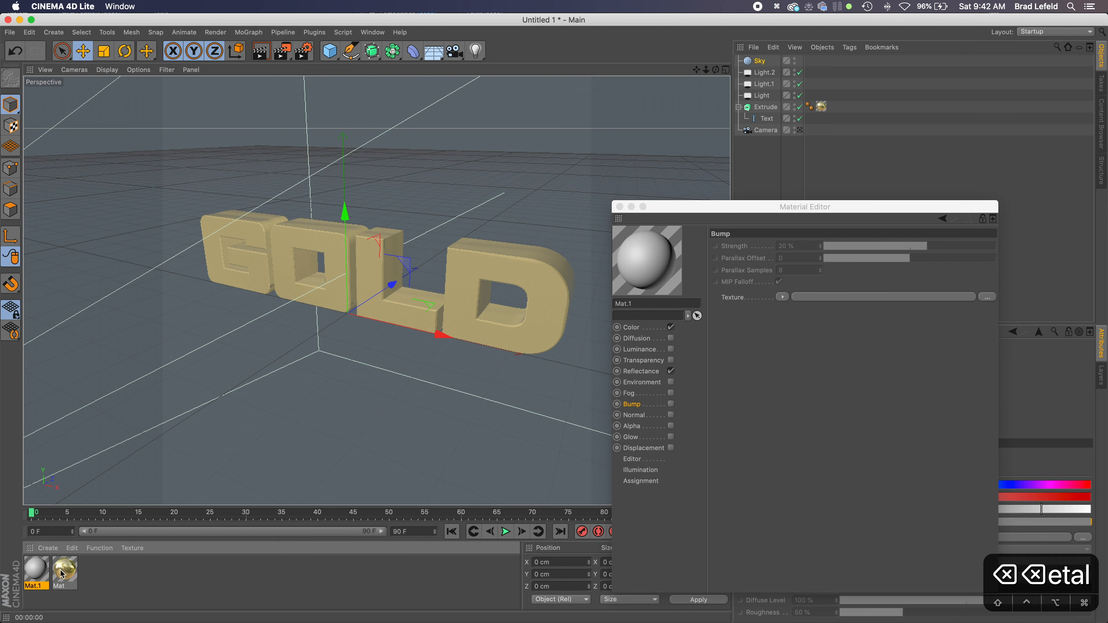
{"action": "left_click", "coordinate": [673, 328]}
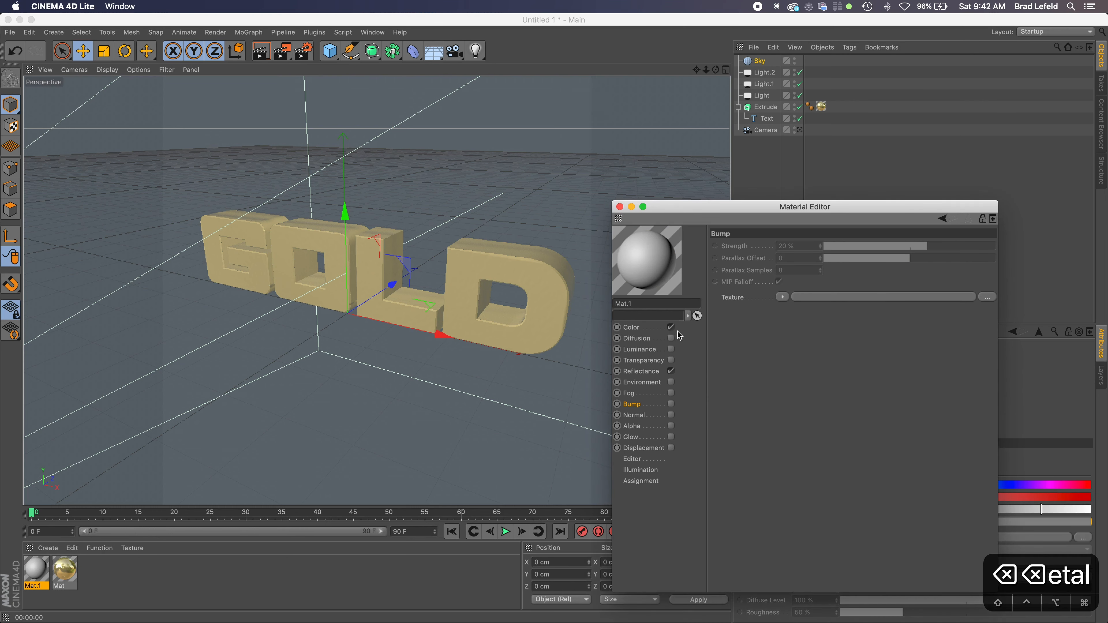
{"action": "left_click", "coordinate": [671, 370]}
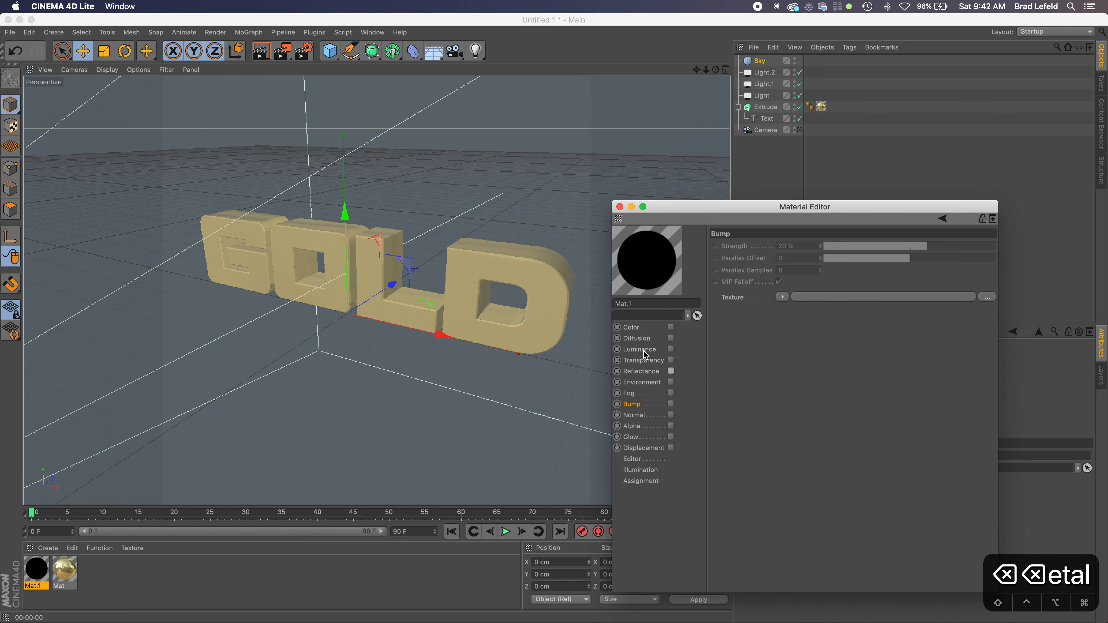
{"action": "left_click", "coordinate": [672, 350]}
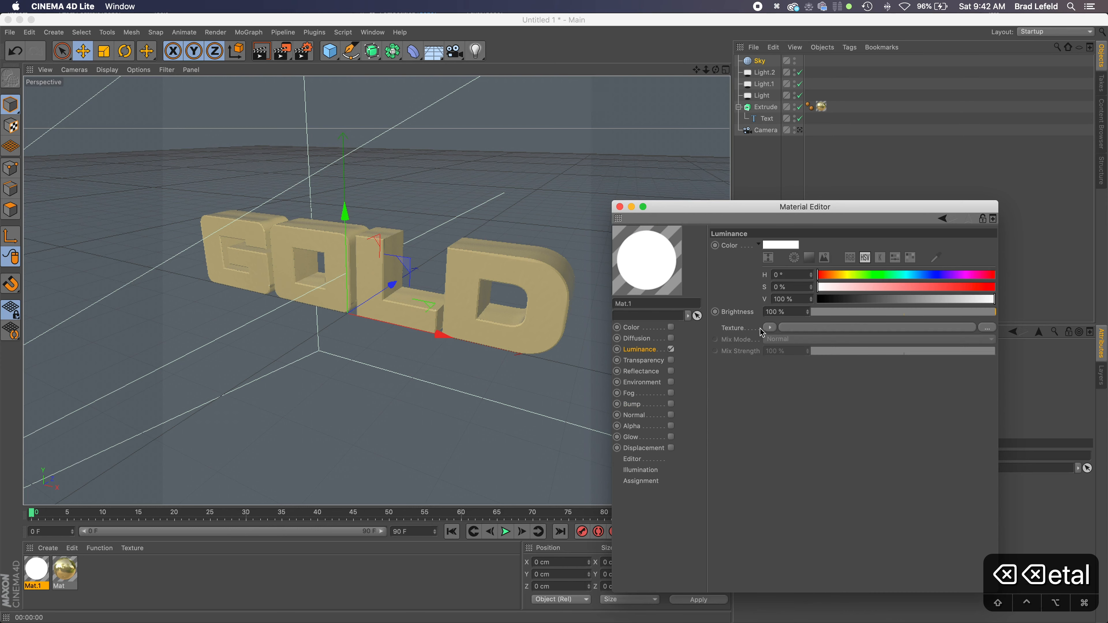
Step: Load studio_small_03_16k.hdr from the c4d stuff folder as the luminance texture, copying it to the project location
{"action": "left_click", "coordinate": [770, 327]}
{"action": "left_click", "coordinate": [789, 355]}
{"action": "left_click", "coordinate": [351, 164]}
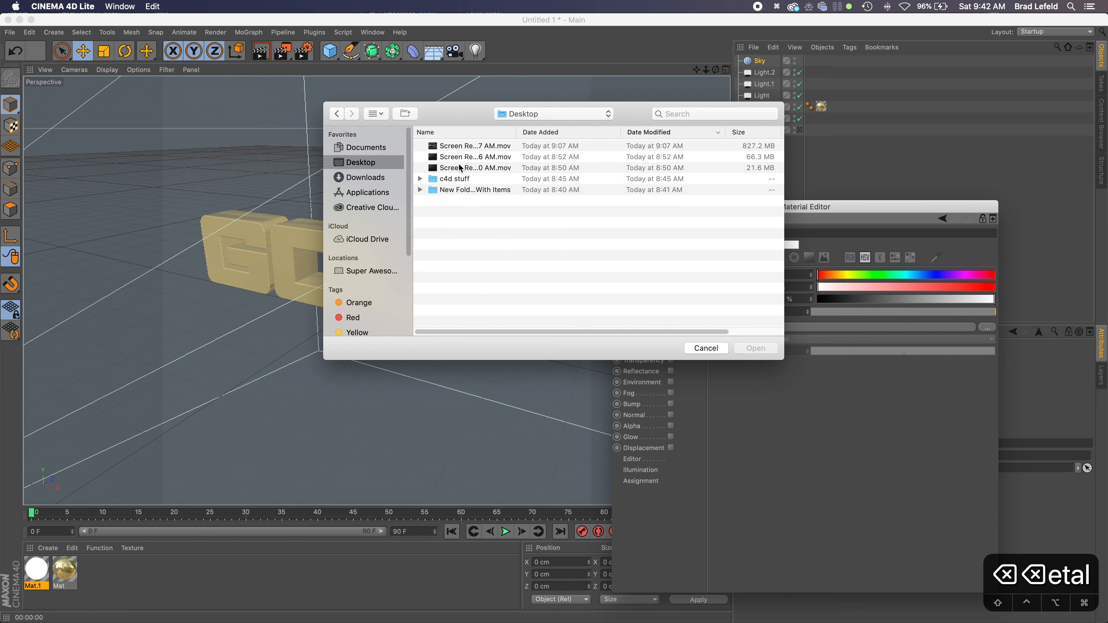
{"action": "double_click", "coordinate": [470, 179]}
{"action": "left_click", "coordinate": [470, 148]}
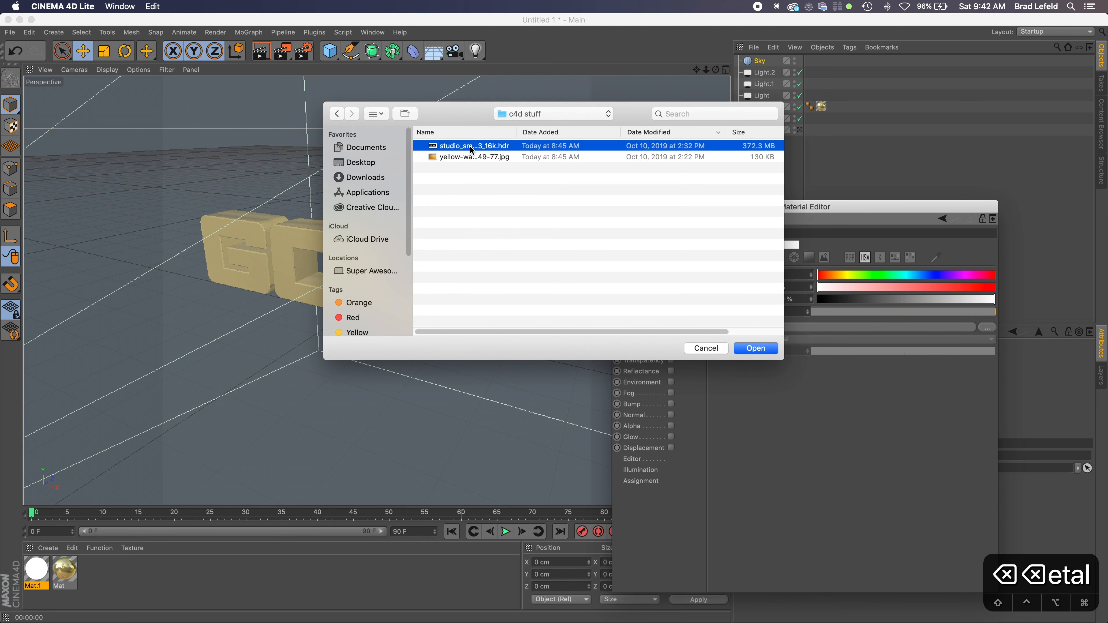
{"action": "key", "text": "space"}
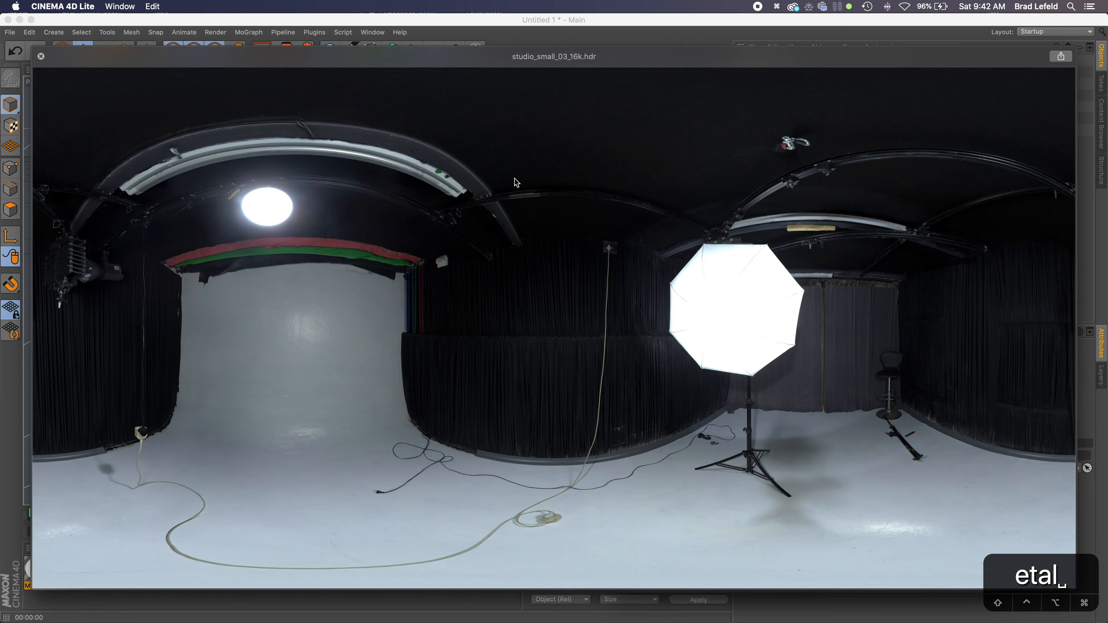
{"action": "key", "text": "space"}
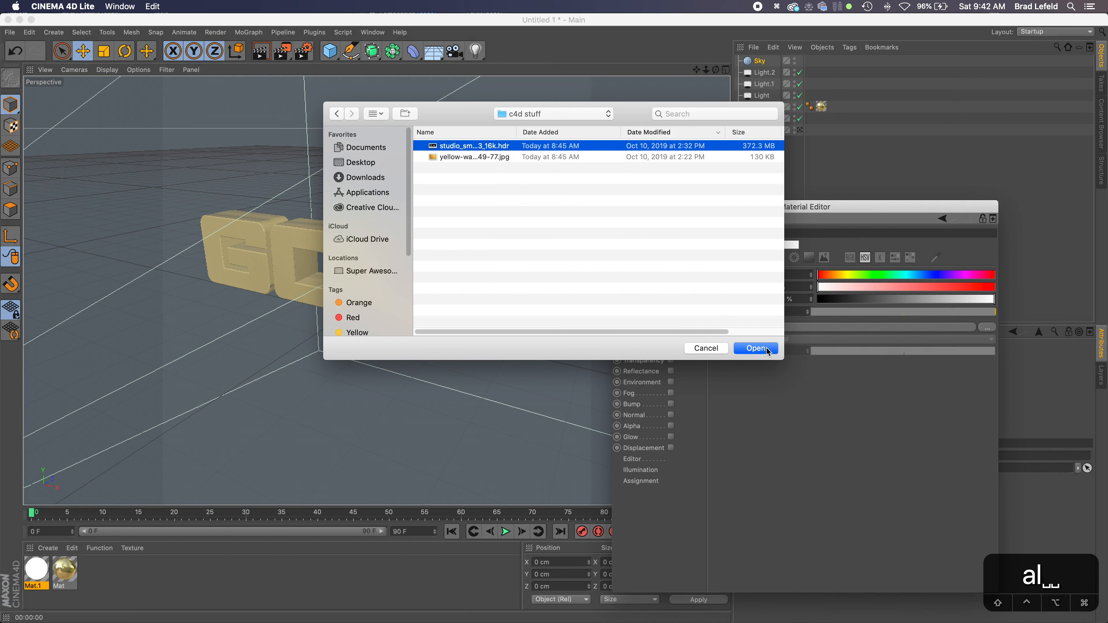
{"action": "left_click", "coordinate": [767, 351]}
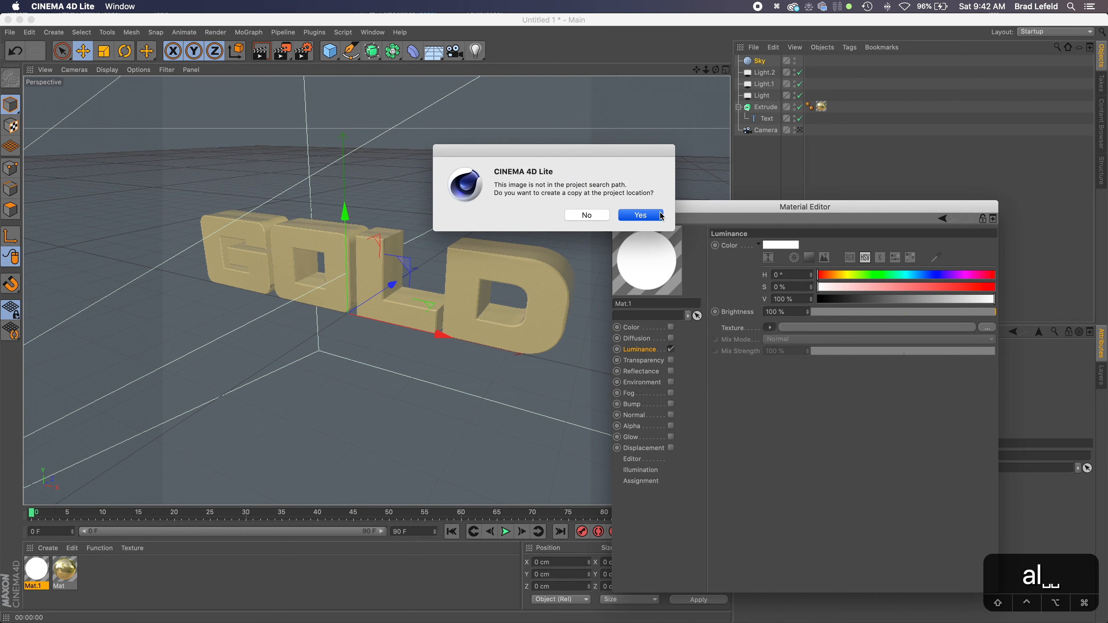
{"action": "left_click", "coordinate": [661, 216]}
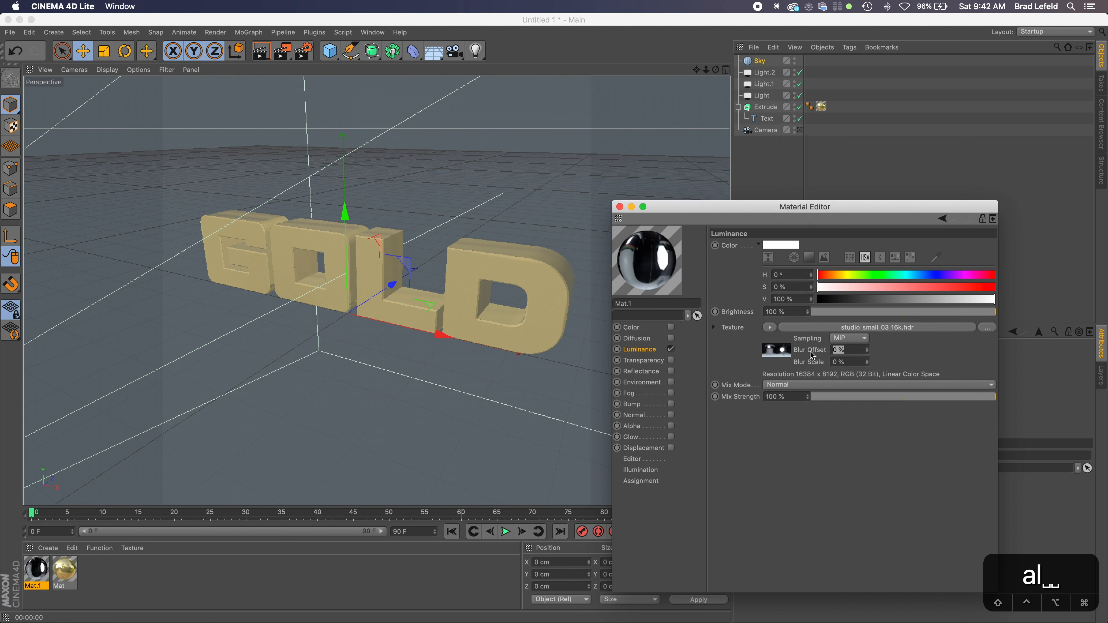
Step: Set the HDR texture's blur offset to 50 % and apply the new material to the Sky object
{"action": "type", "text": "50"}
{"action": "key", "text": "Tab"}
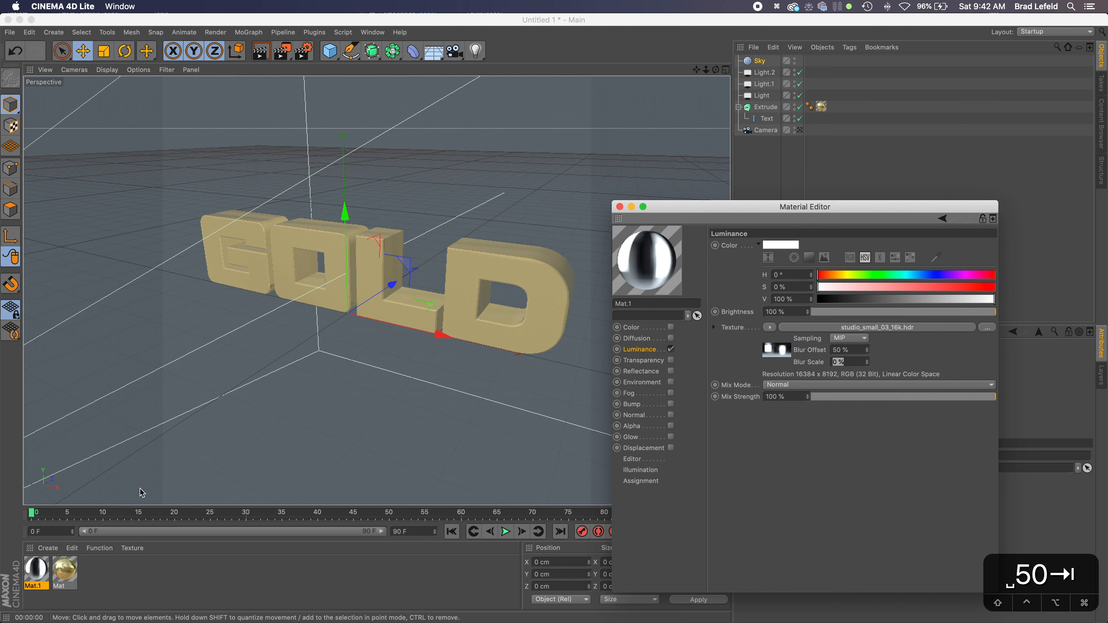
{"action": "left_click_drag", "start_coordinate": [39, 571], "coordinate": [760, 62]}
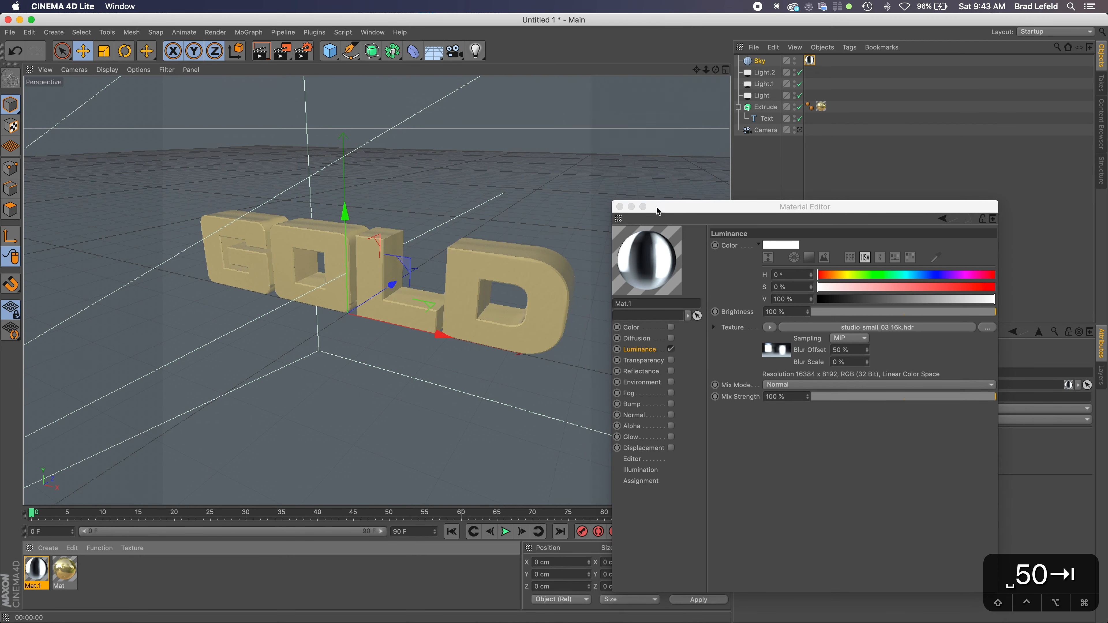
Step: Render the gold text from the current angle, from the opposite side and close up on the letter G
{"action": "key", "text": "super+r"}
{"action": "left_click", "coordinate": [262, 52]}
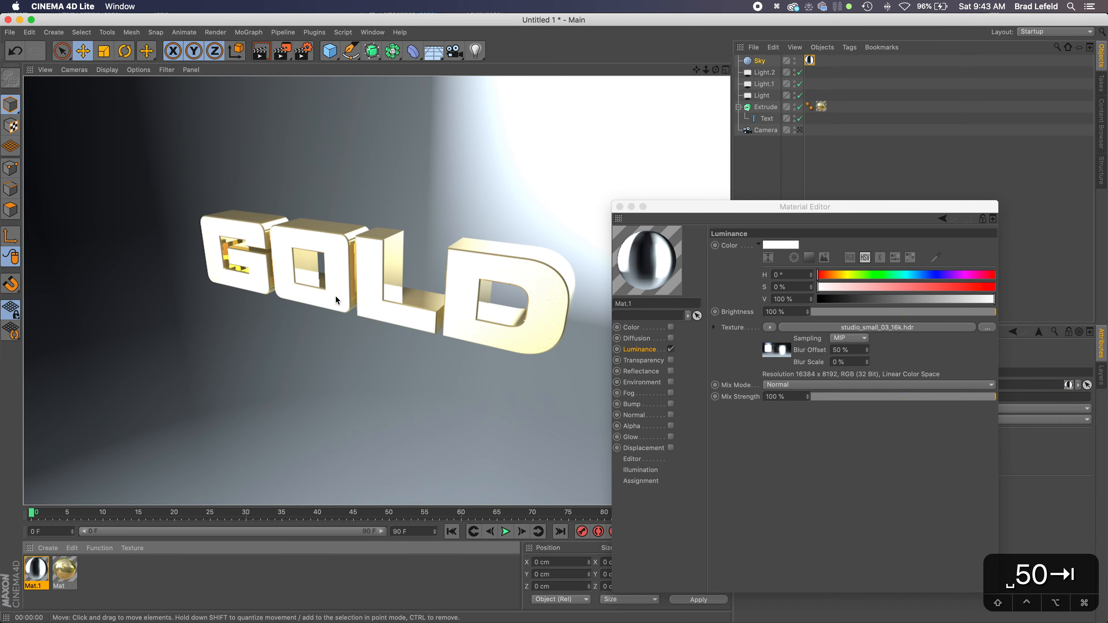
{"action": "key", "text": "3"}
{"action": "left_click_drag", "start_coordinate": [317, 301], "coordinate": [376, 140]}
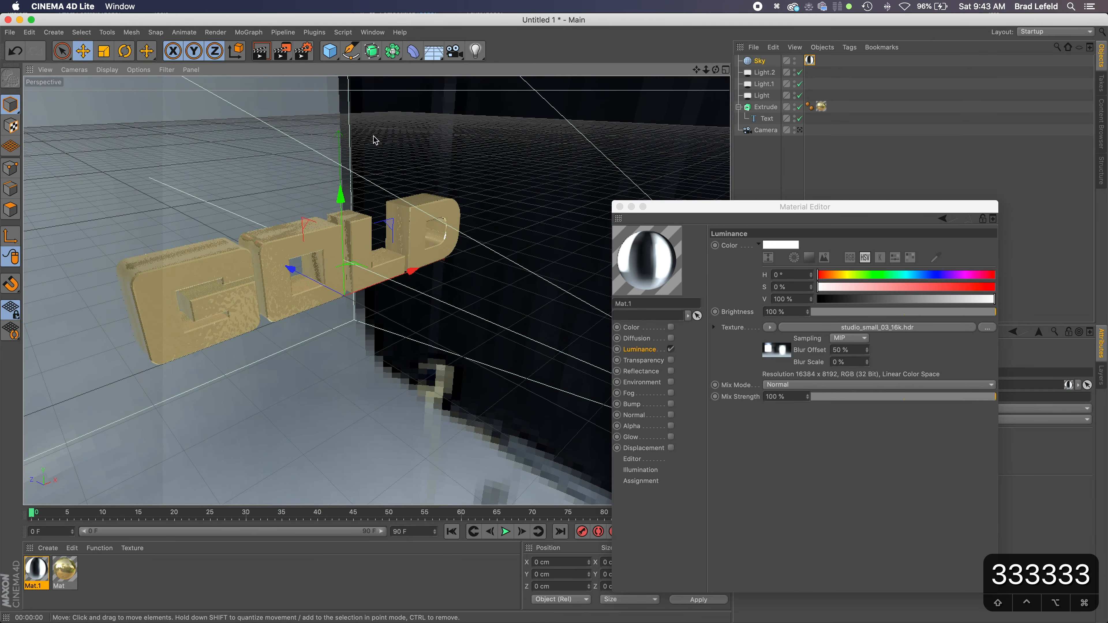
{"action": "left_click", "coordinate": [267, 53]}
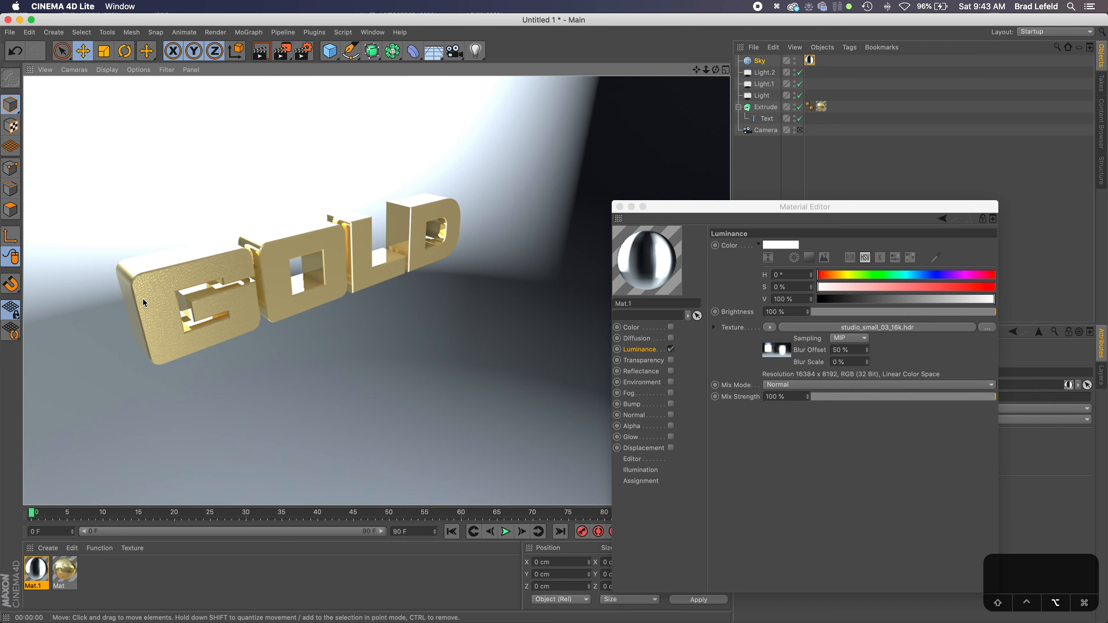
{"action": "scroll", "coordinate": [142, 298], "scroll_direction": "up", "scroll_amount": 10}
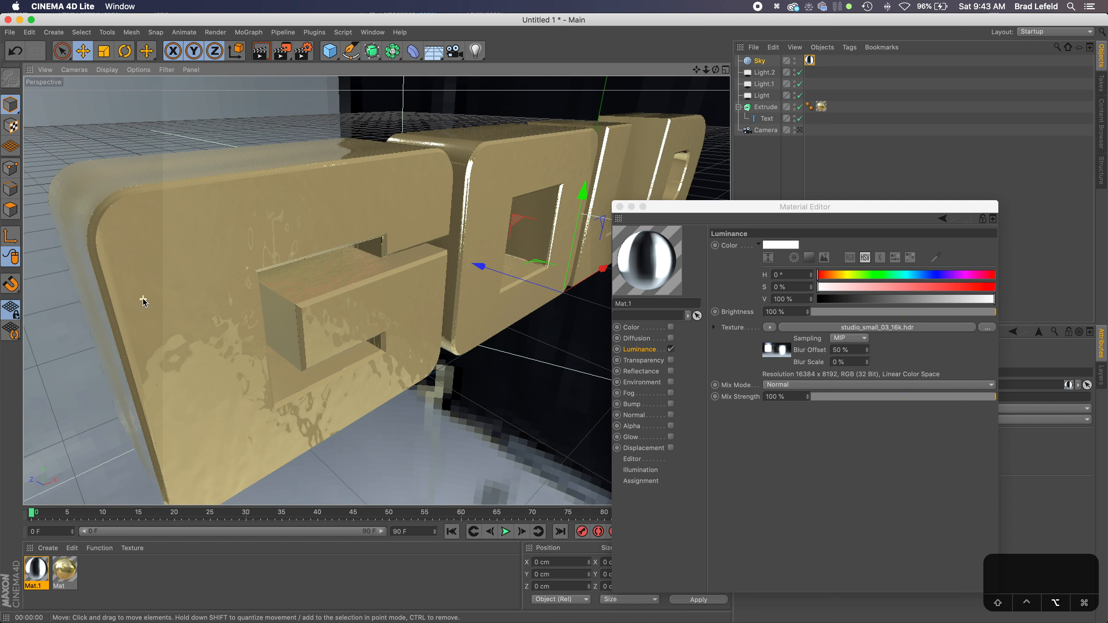
{"action": "left_click", "coordinate": [261, 51]}
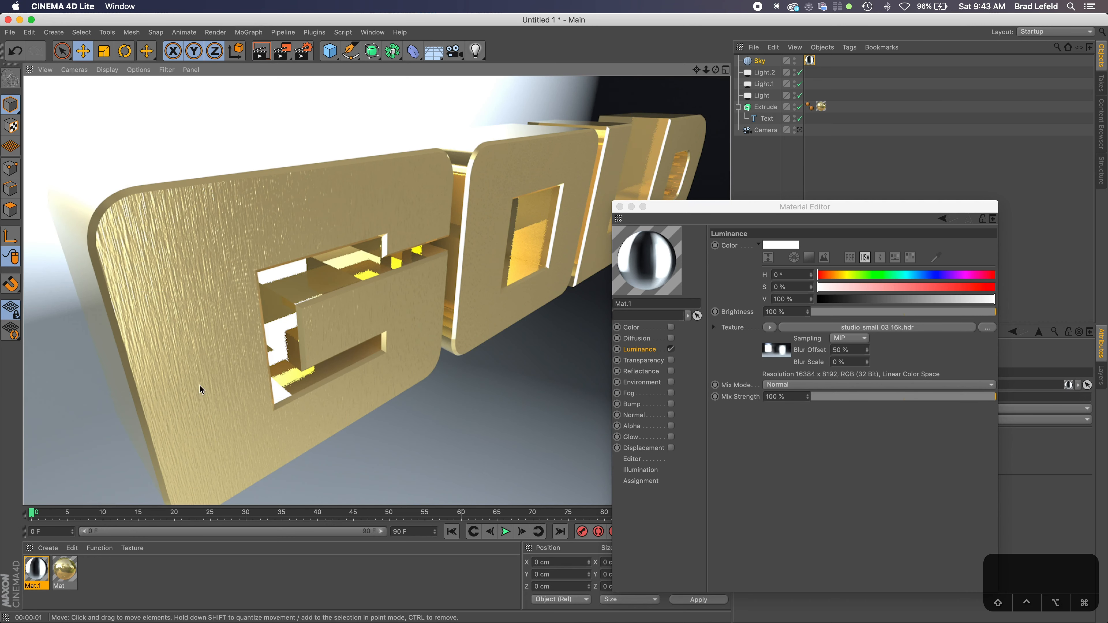
Step: Raise the gold material's bump strength to 100 % and render the close-up of the letters
{"action": "left_click", "coordinate": [68, 571]}
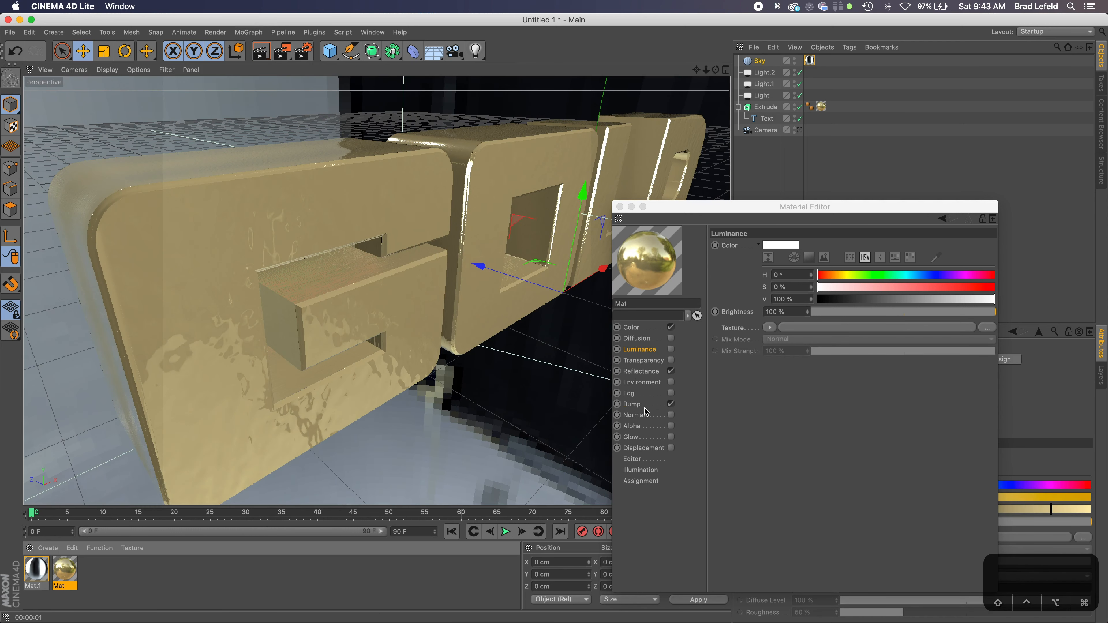
{"action": "left_click", "coordinate": [633, 404]}
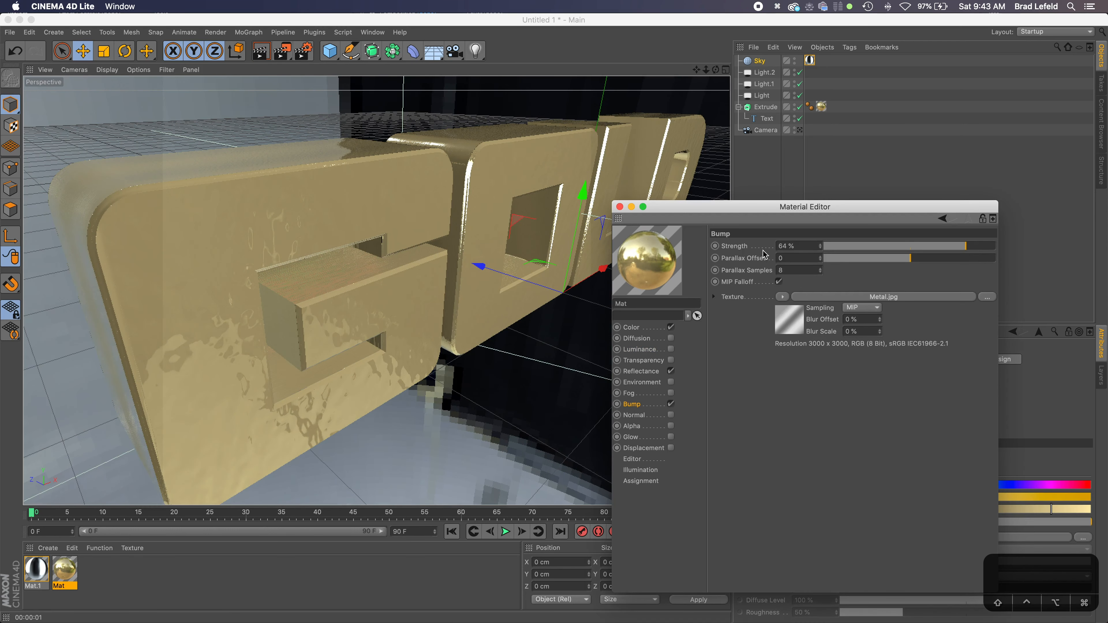
{"action": "left_click_drag", "start_coordinate": [978, 249], "coordinate": [1051, 251]}
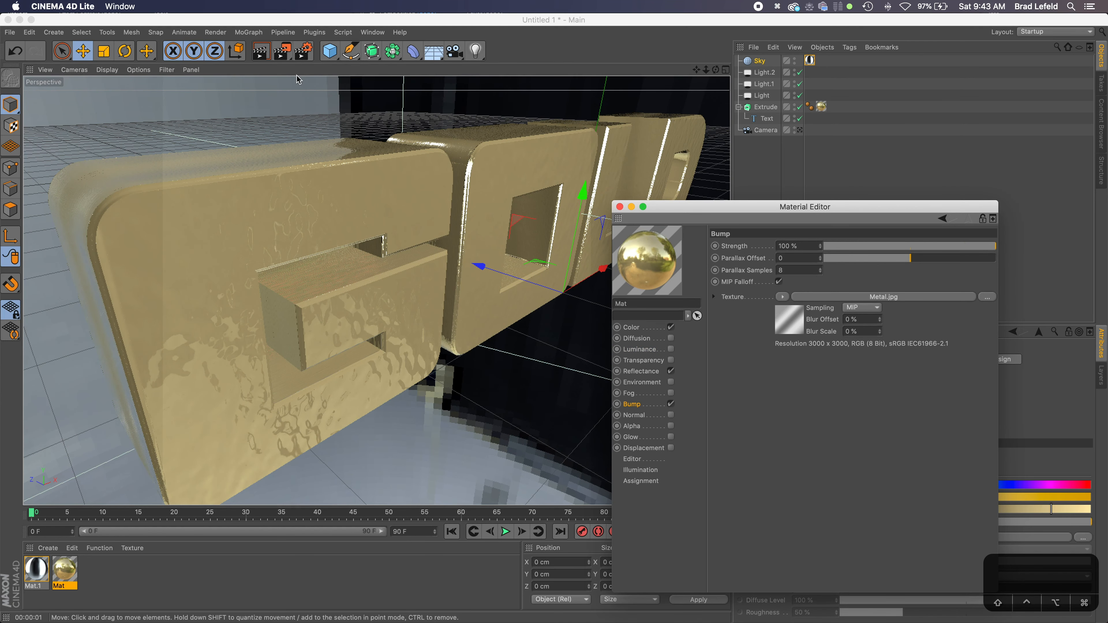
{"action": "left_click", "coordinate": [271, 57]}
{"action": "left_click", "coordinate": [270, 57]}
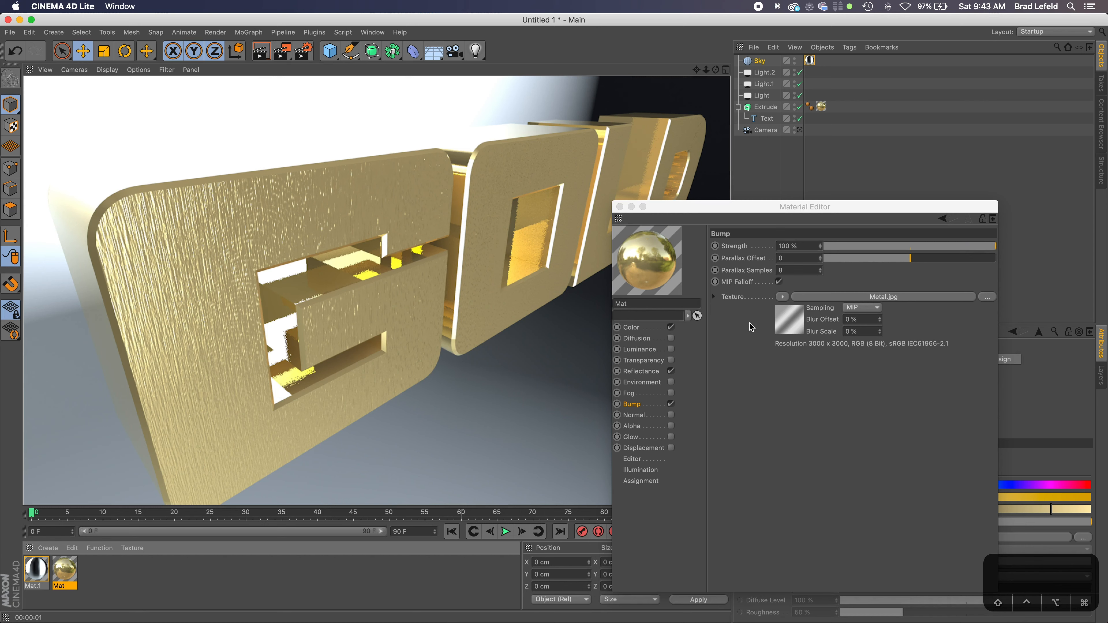
Step: Replace the metal image in the gold material's bump texture with a Noise shader and render the close-up of the letters
{"action": "left_click", "coordinate": [782, 298]}
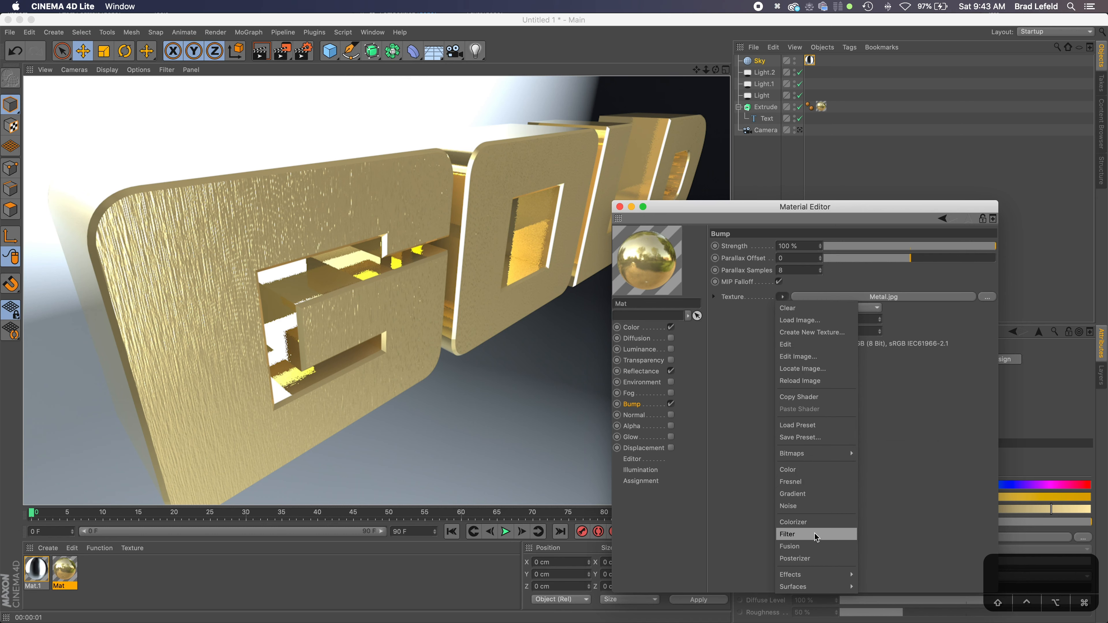
{"action": "left_click", "coordinate": [794, 308]}
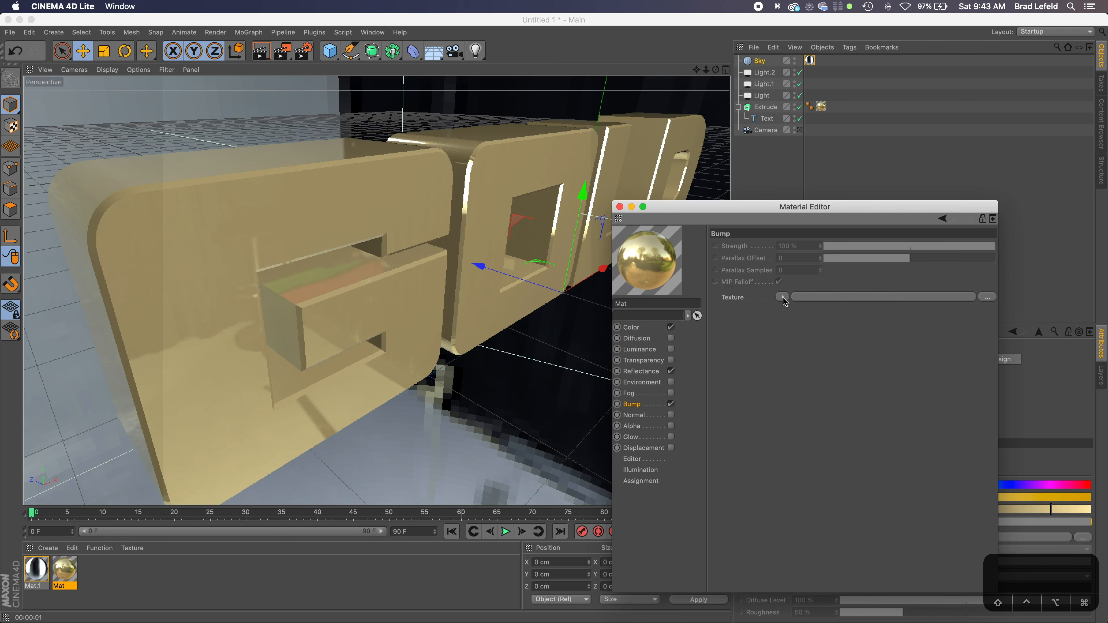
{"action": "left_click", "coordinate": [783, 297]}
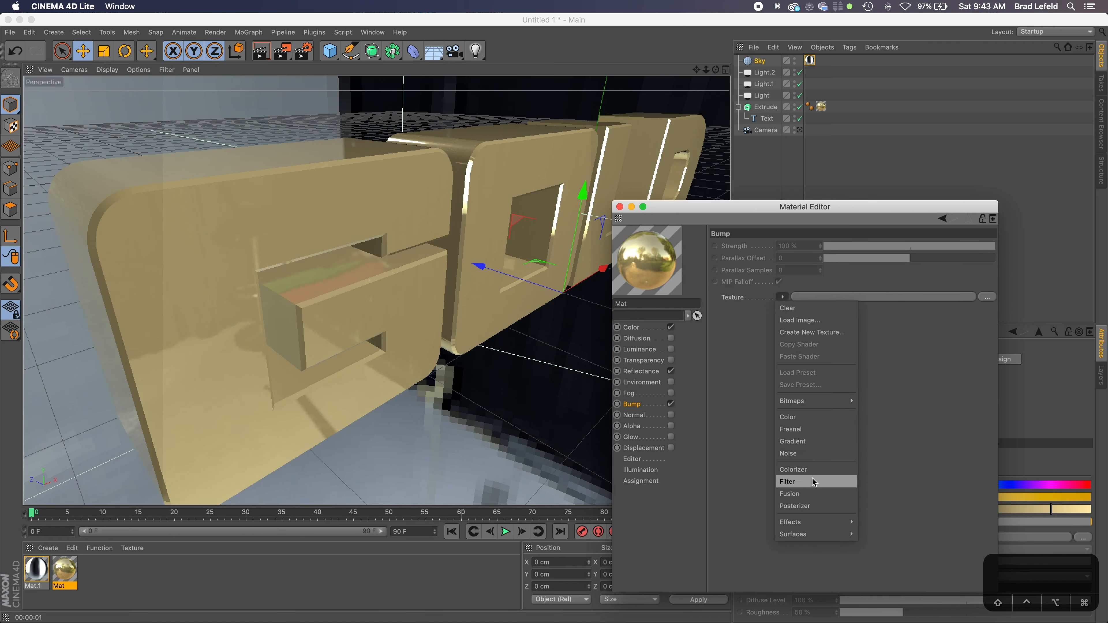
{"action": "left_click", "coordinate": [805, 454]}
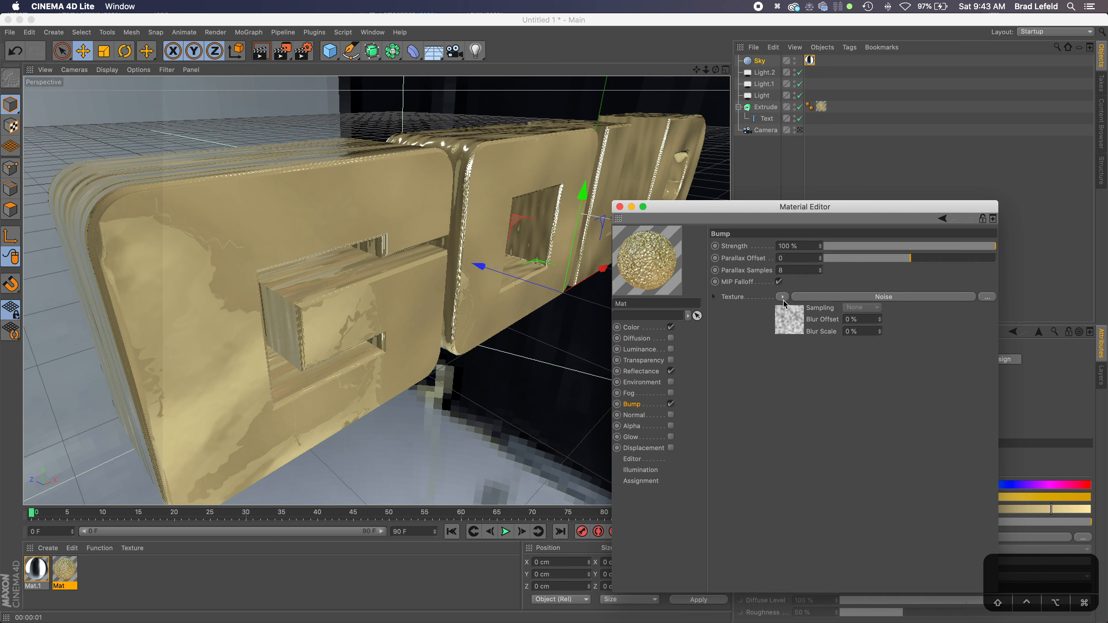
{"action": "left_click", "coordinate": [261, 51]}
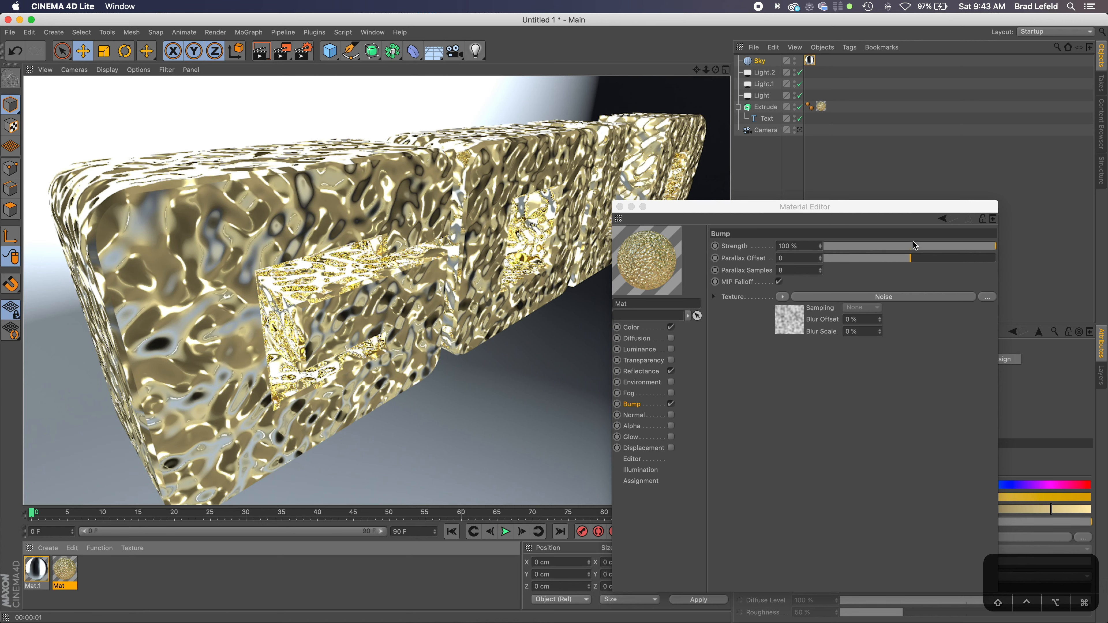
Step: Reduce the gold material's bump strength to 28 % and set the bump noise's seed to 673
{"action": "left_click_drag", "start_coordinate": [951, 250], "coordinate": [935, 253]}
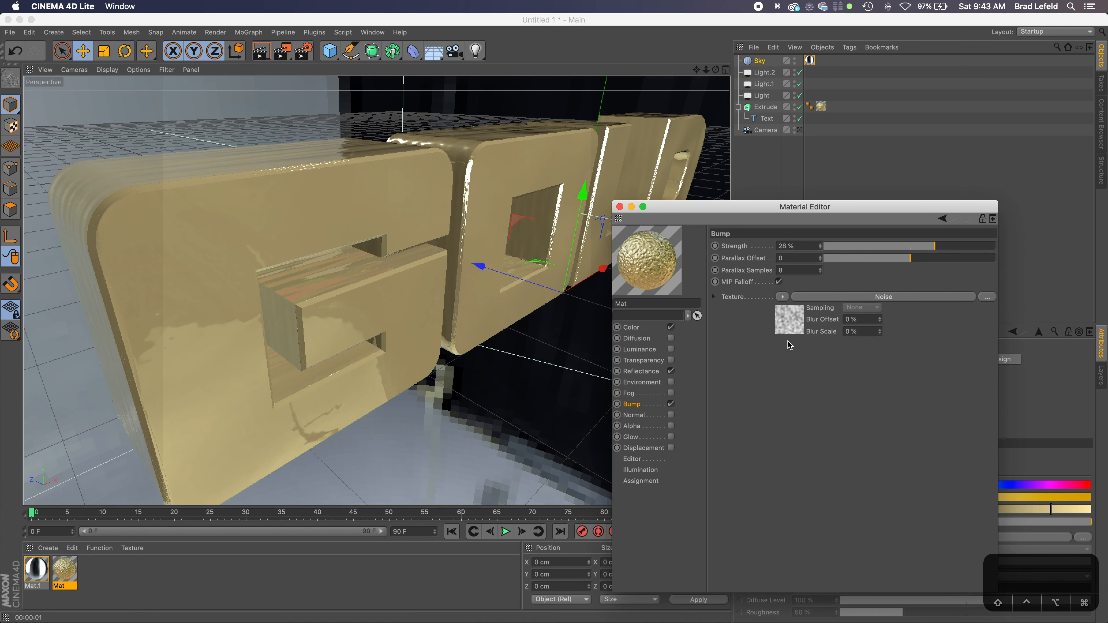
{"action": "left_click", "coordinate": [789, 320]}
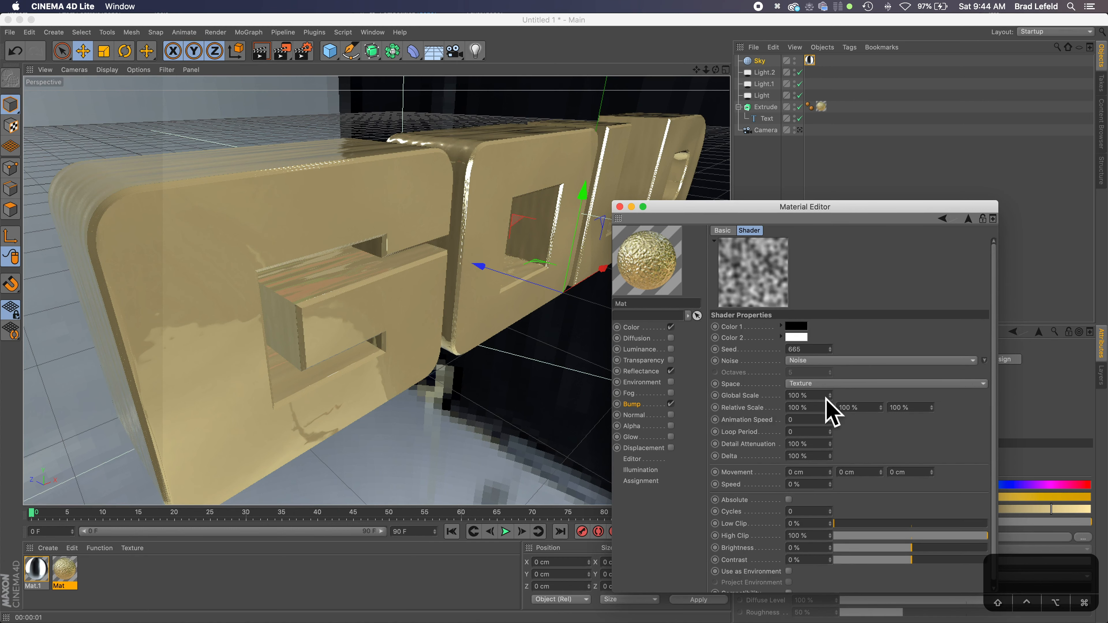
{"action": "left_click_drag", "start_coordinate": [816, 349], "coordinate": [784, 348]}
{"action": "type", "text": "672"}
{"action": "key", "text": "Return"}
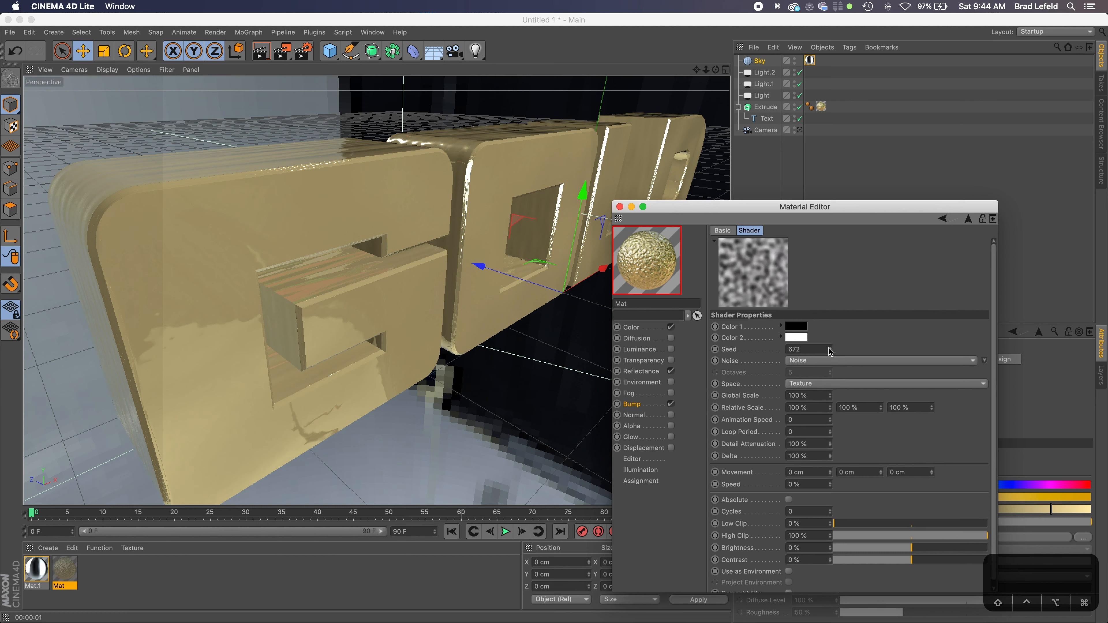
{"action": "left_click", "coordinate": [830, 347]}
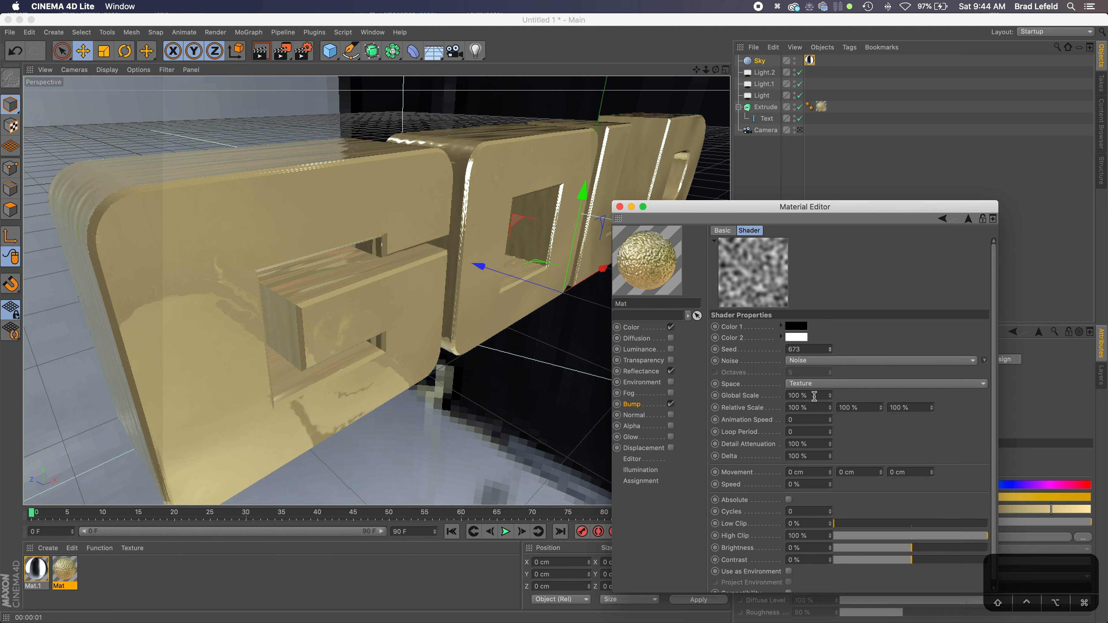
Step: Set the bump noise's global scale to 600 % and render the close-up of the letters
{"action": "left_click_drag", "start_coordinate": [814, 395], "coordinate": [754, 397]}
{"action": "type", "text": "600"}
{"action": "key", "text": "Return"}
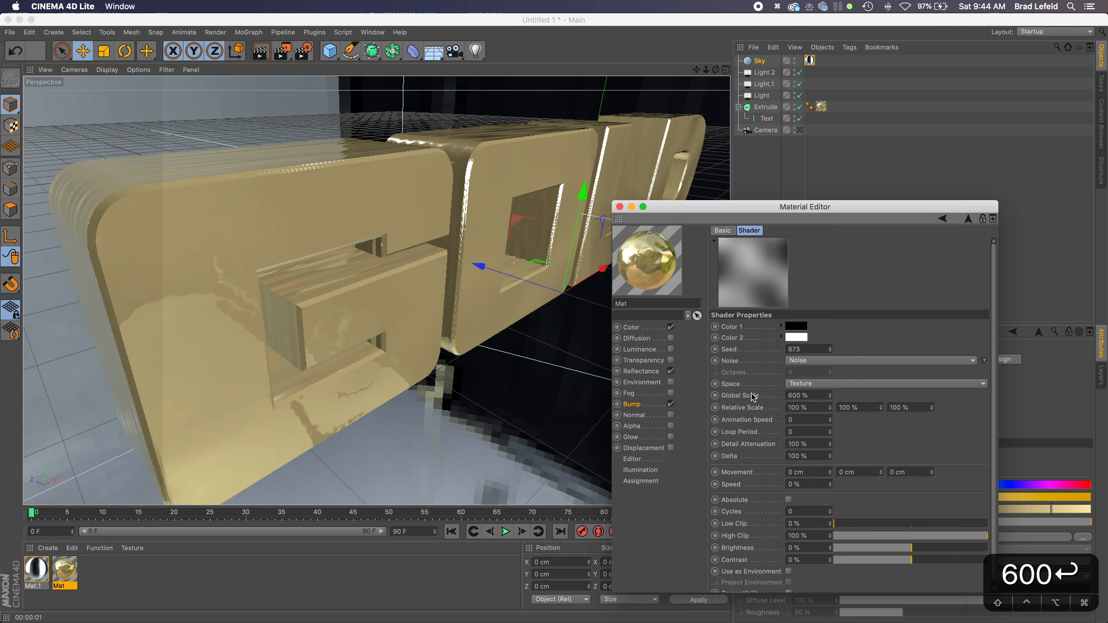
{"action": "left_click", "coordinate": [261, 51]}
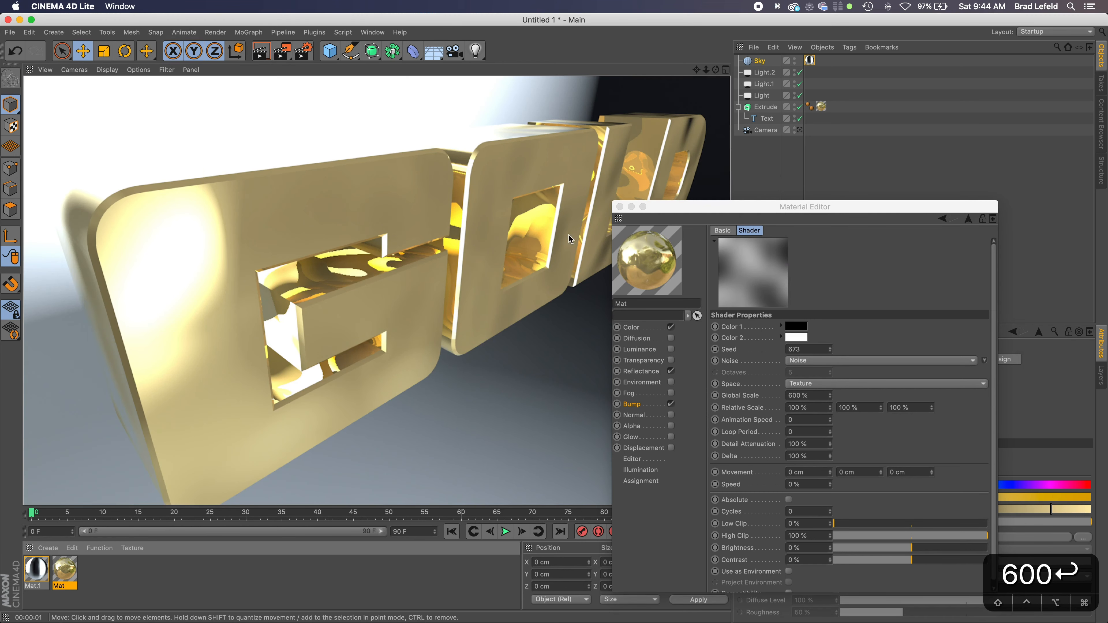
Step: Set the bump noise's global scale to 1 % and bring the whole GOLD text into view
{"action": "left_click", "coordinate": [397, 270]}
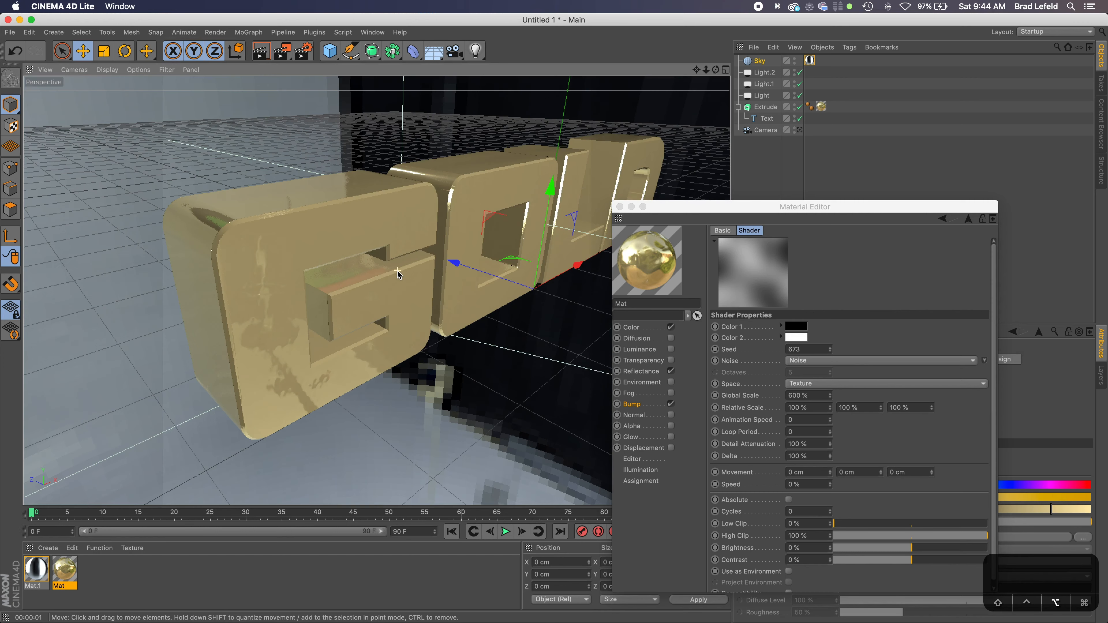
{"action": "scroll", "coordinate": [397, 270], "scroll_direction": "down", "scroll_amount": 2, "text": "alt"}
{"action": "key", "text": "3"}
{"action": "left_click_drag", "start_coordinate": [498, 301], "coordinate": [401, 288]}
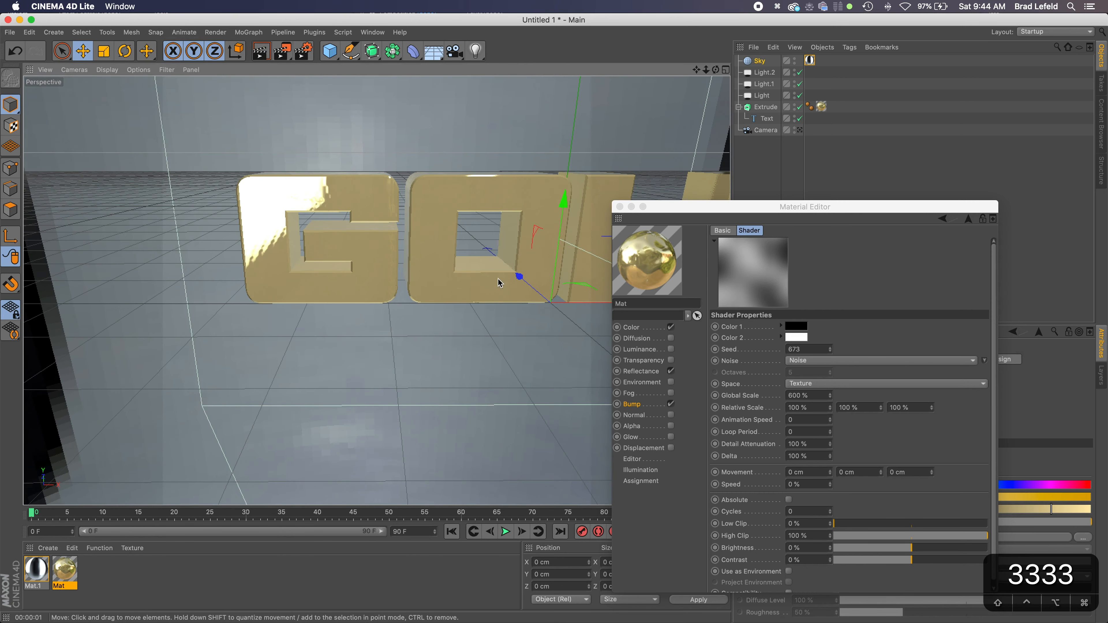
{"action": "key", "text": "space"}
{"action": "key", "text": "2"}
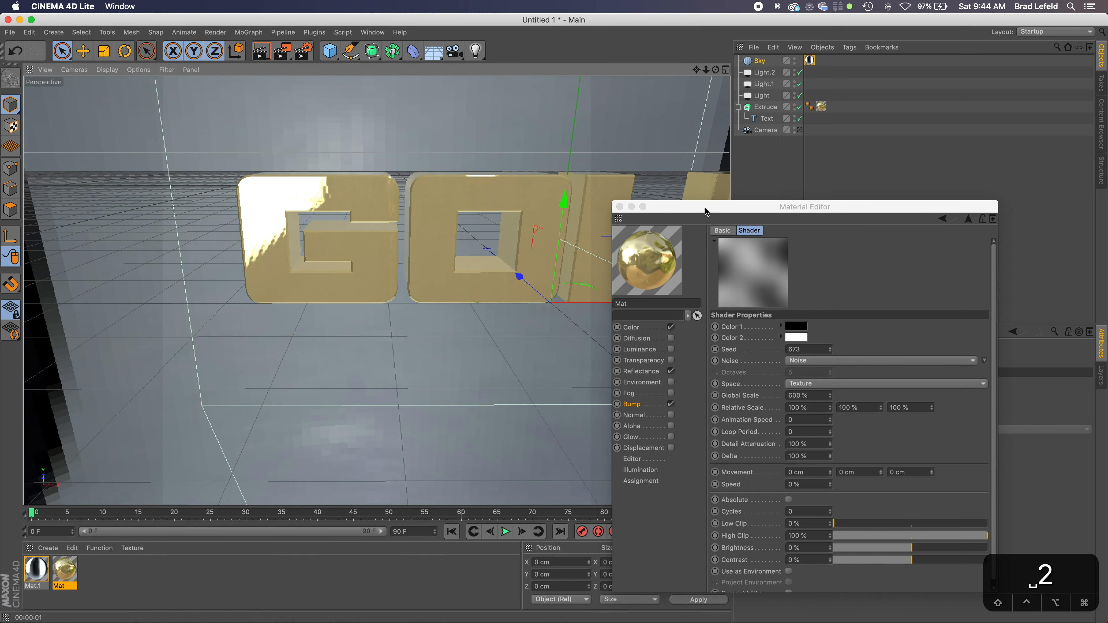
{"action": "left_click_drag", "start_coordinate": [706, 208], "coordinate": [771, 196]}
{"action": "type", "text": "1"}
{"action": "left_click_drag", "start_coordinate": [510, 226], "coordinate": [358, 258]}
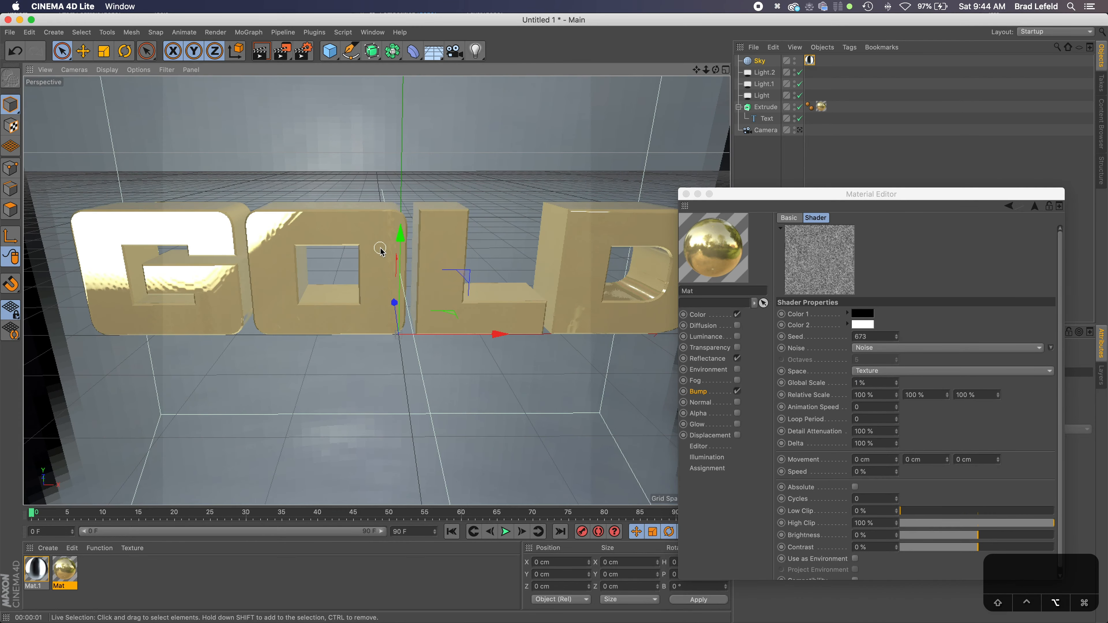
Step: Render the whole GOLD text from an angled view, then deselect all objects and close the gold material's editor
{"action": "scroll", "coordinate": [380, 249], "scroll_direction": "down", "scroll_amount": 2, "text": "alt"}
{"action": "key", "text": "3"}
{"action": "left_click_drag", "start_coordinate": [417, 288], "coordinate": [288, 266]}
{"action": "key", "text": "1"}
{"action": "left_click_drag", "start_coordinate": [393, 269], "coordinate": [338, 270]}
{"action": "left_click", "coordinate": [262, 48]}
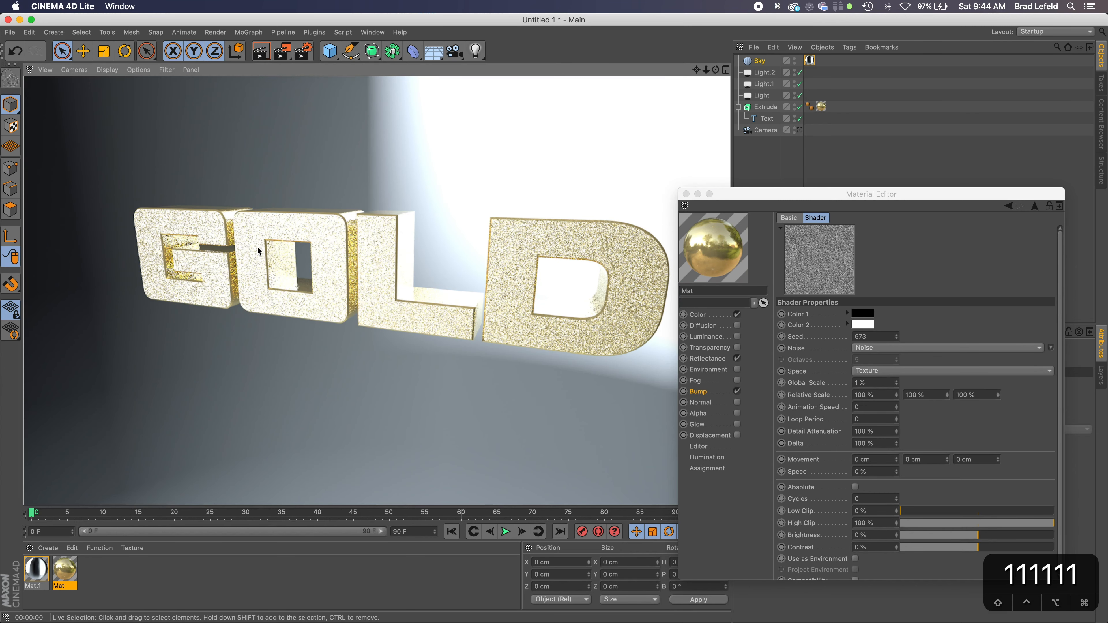
{"action": "left_click", "coordinate": [770, 156]}
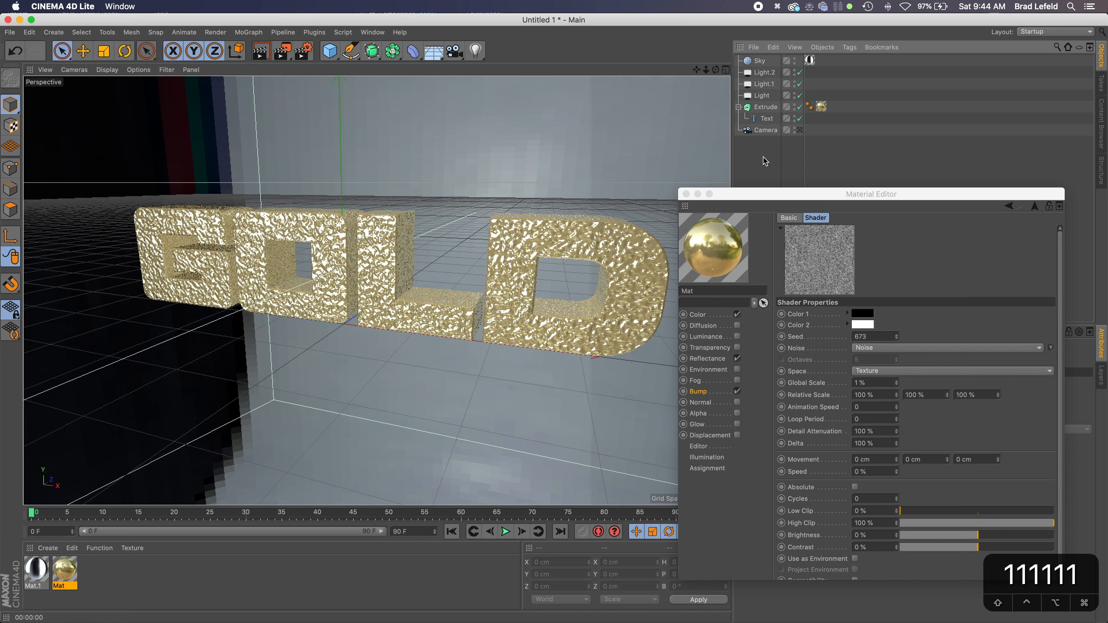
{"action": "left_click", "coordinate": [686, 194]}
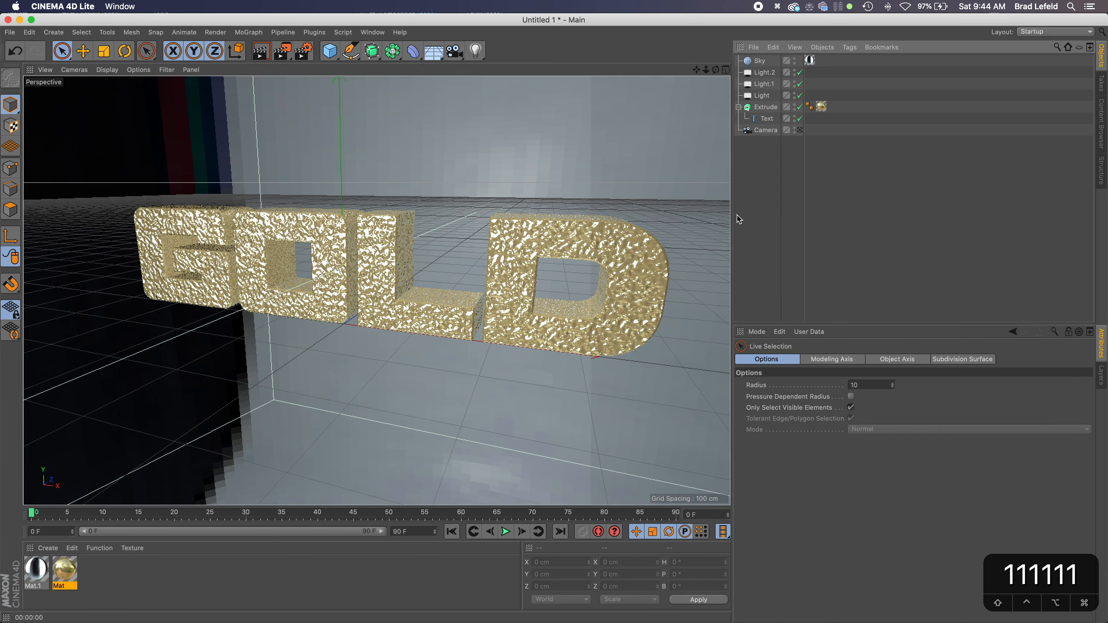
Step: Shift the Sky's texture tag to a U offset of 26 % and render the angled view of the text
{"action": "left_click", "coordinate": [809, 61]}
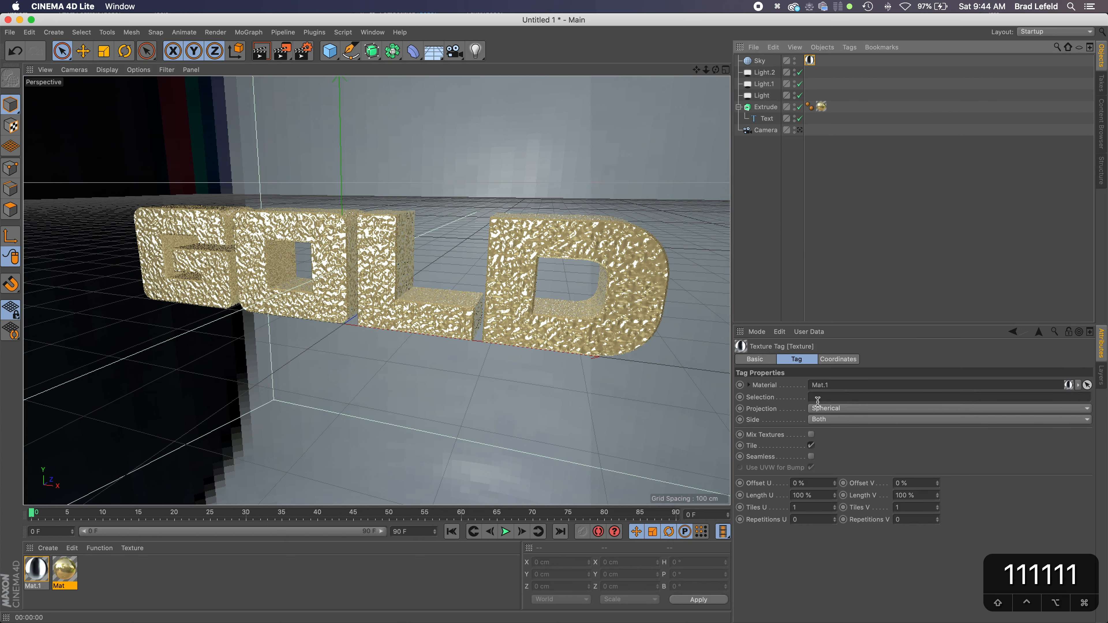
{"action": "left_click", "coordinate": [812, 484]}
{"action": "scroll", "coordinate": [813, 483], "scroll_direction": "up", "scroll_amount": 20}
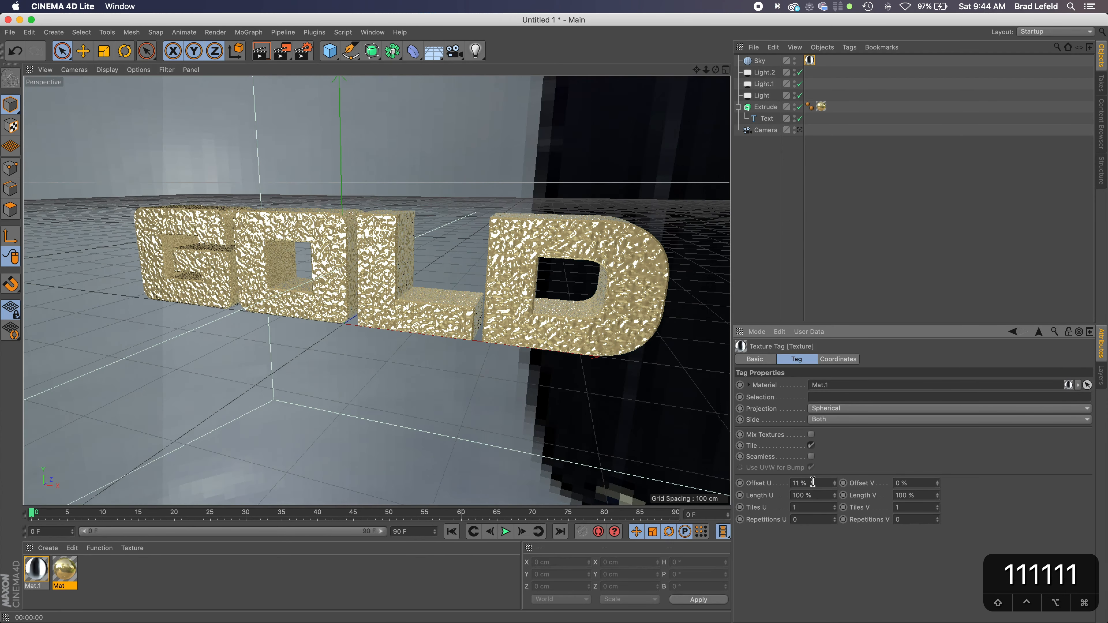
{"action": "scroll", "coordinate": [813, 482], "scroll_direction": "up", "scroll_amount": 2}
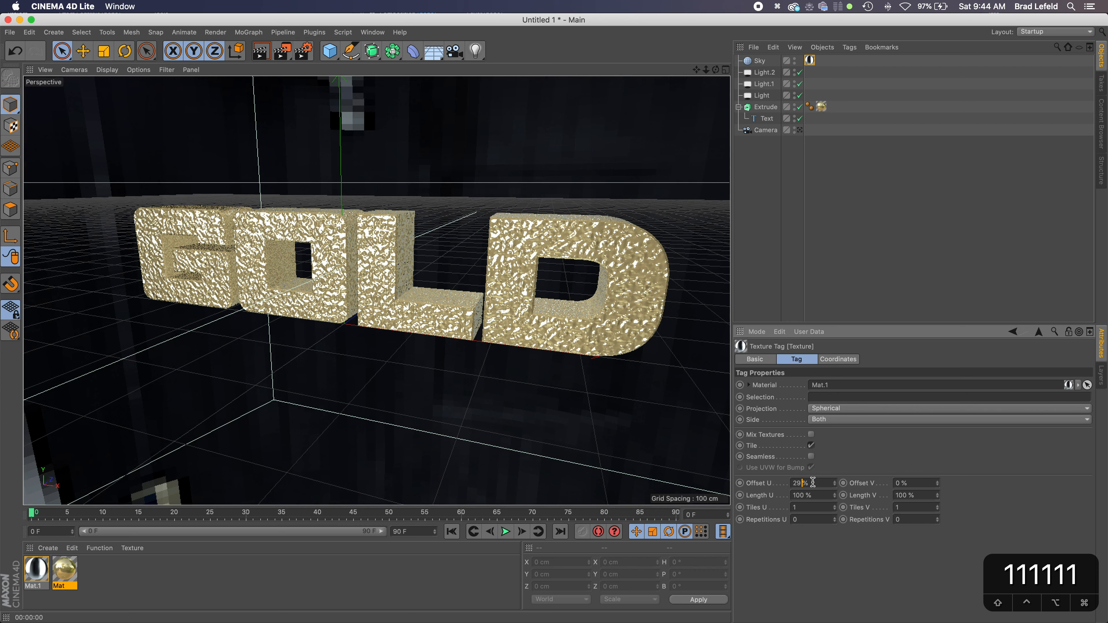
{"action": "scroll", "coordinate": [813, 482], "scroll_direction": "down", "scroll_amount": 17}
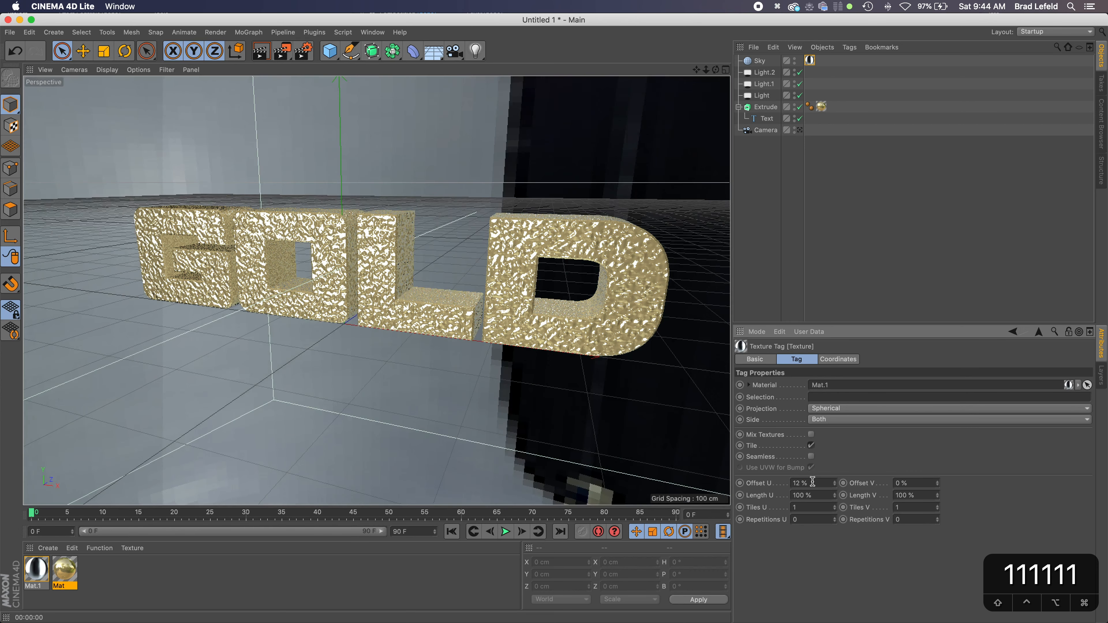
{"action": "scroll", "coordinate": [814, 483], "scroll_direction": "up", "scroll_amount": 14}
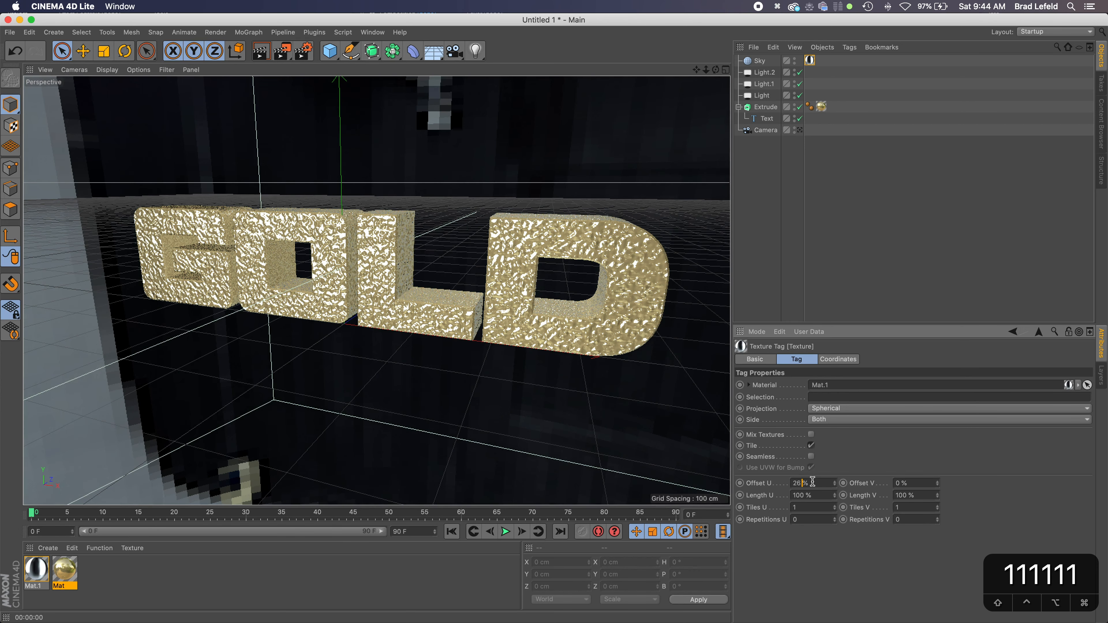
{"action": "left_click", "coordinate": [261, 53]}
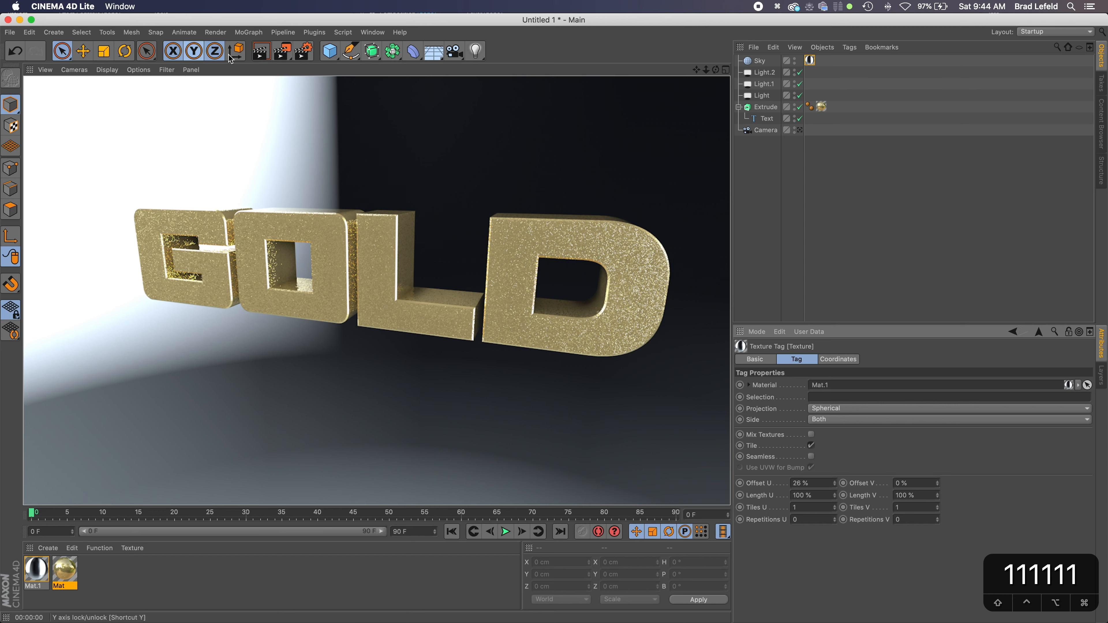
Step: Switch the view to the scene's Camera object and render the GOLD text through it
{"action": "left_click", "coordinate": [74, 70]}
{"action": "mouse_move", "coordinate": [131, 99]}
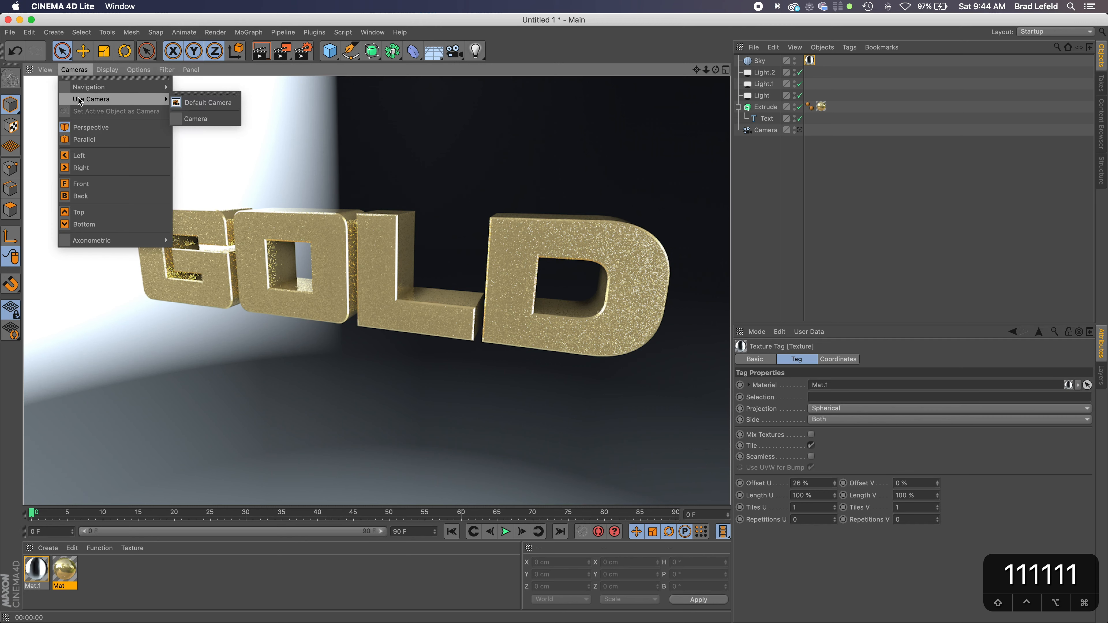
{"action": "left_click", "coordinate": [228, 118]}
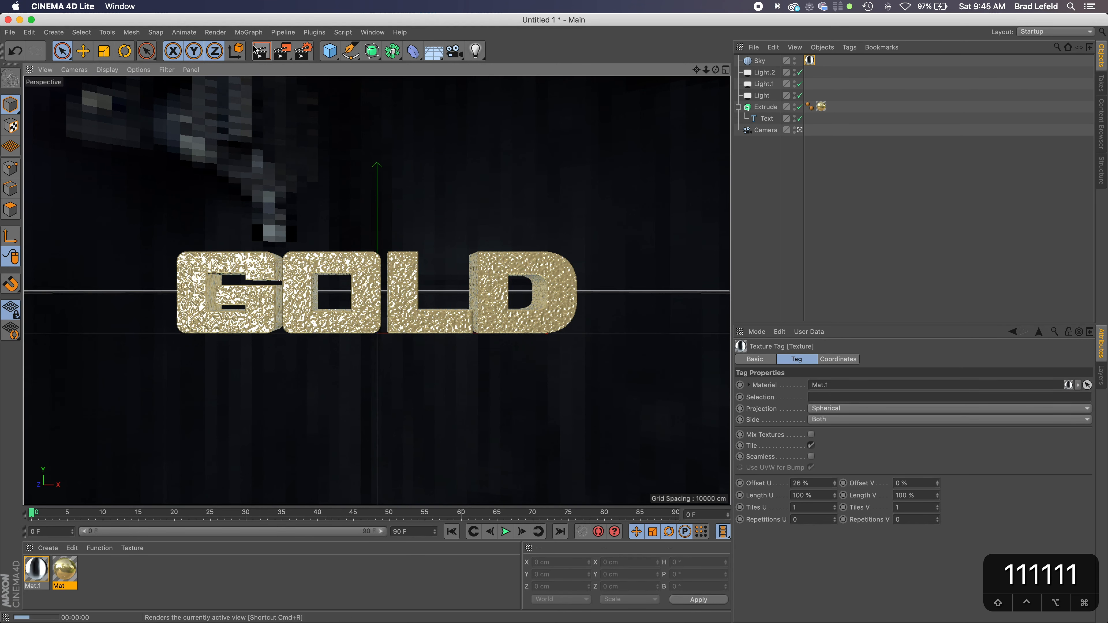
{"action": "left_click", "coordinate": [271, 52]}
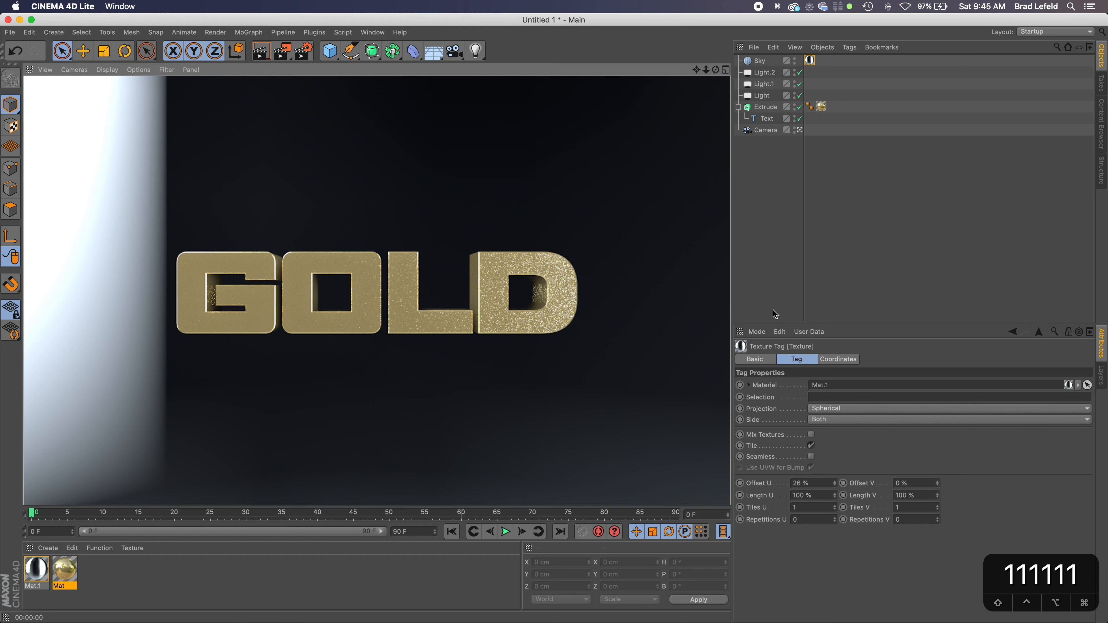
Step: Set the Sky texture tag's U offset to 10 % and render the camera view
{"action": "left_click_drag", "start_coordinate": [815, 480], "coordinate": [771, 478]}
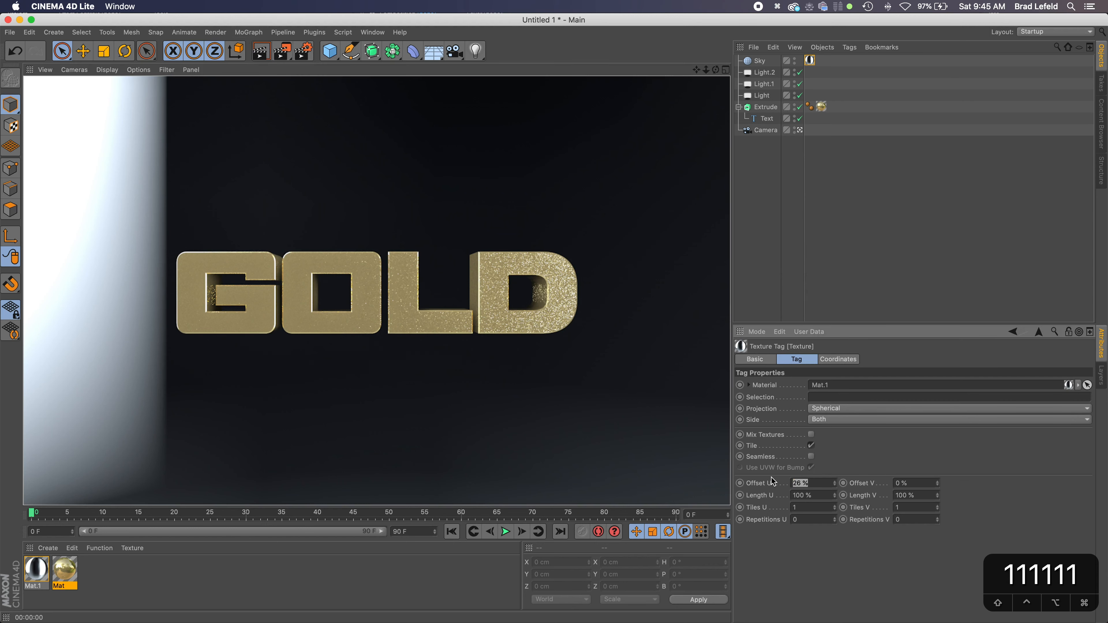
{"action": "type", "text": "10"}
{"action": "key", "text": "Return"}
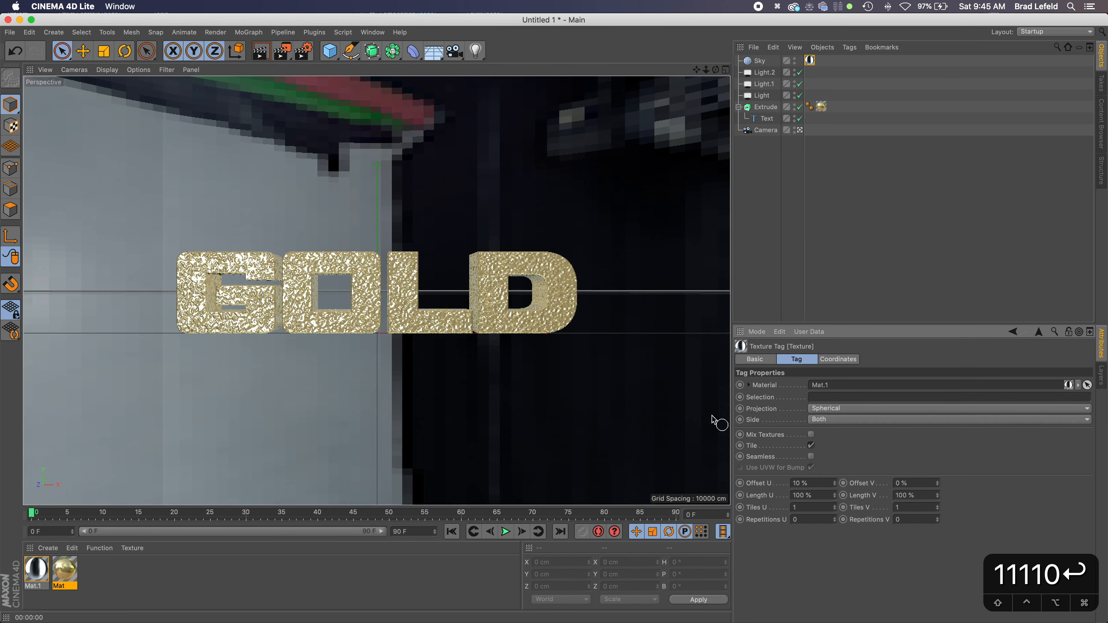
{"action": "left_click", "coordinate": [261, 50]}
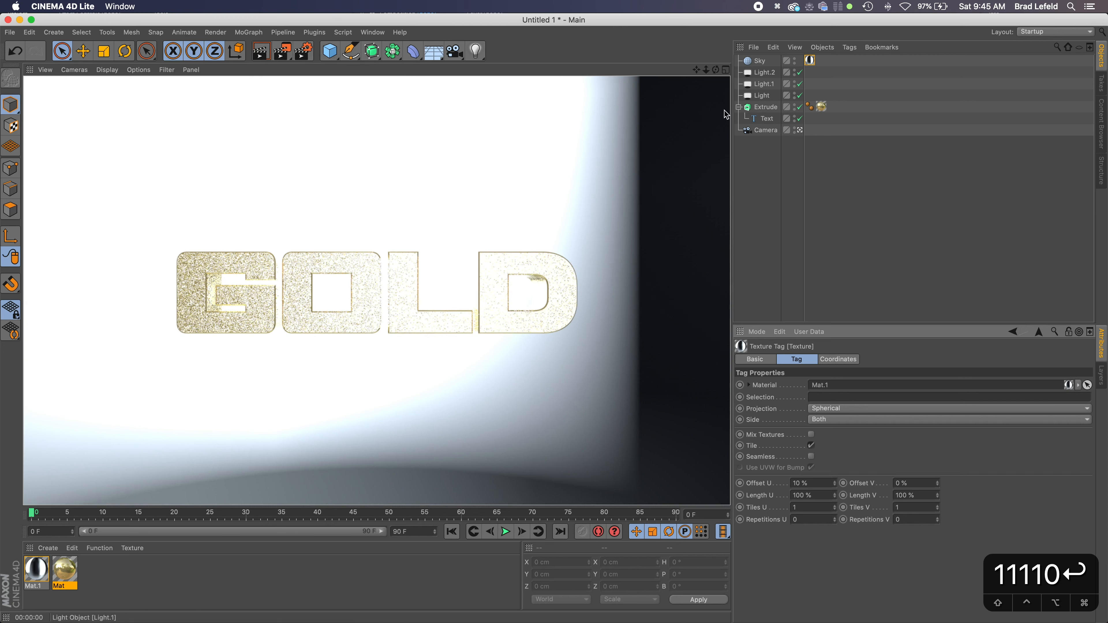
Step: Set the blur offset of the sky material's HDR luminance texture to 25 % and close the material's editor
{"action": "double_click", "coordinate": [35, 572]}
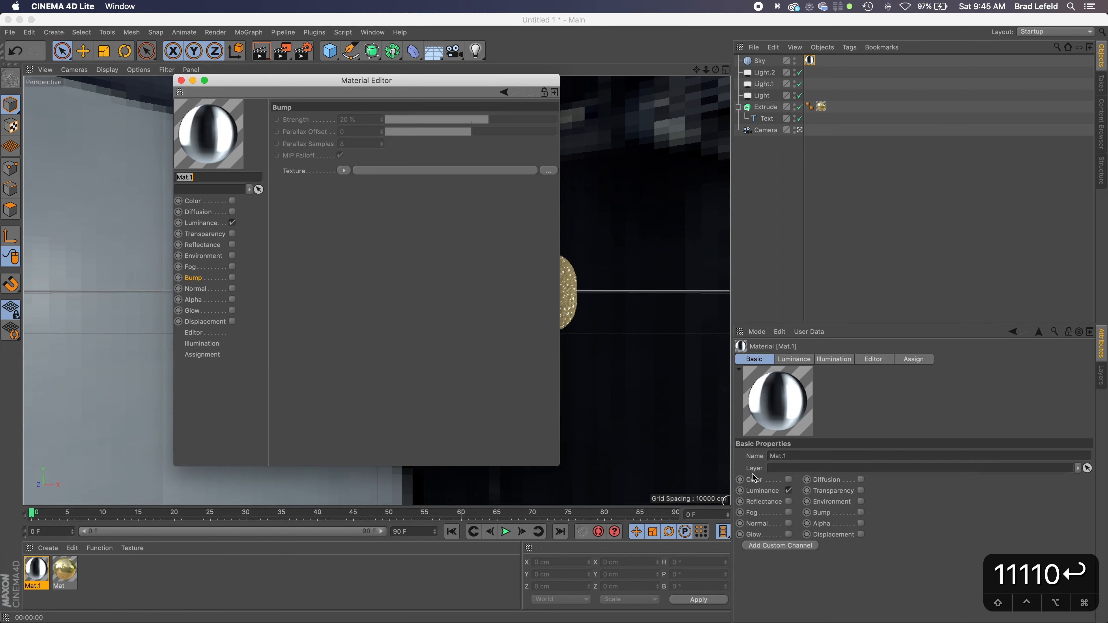
{"action": "left_click_drag", "start_coordinate": [334, 87], "coordinate": [733, 137]}
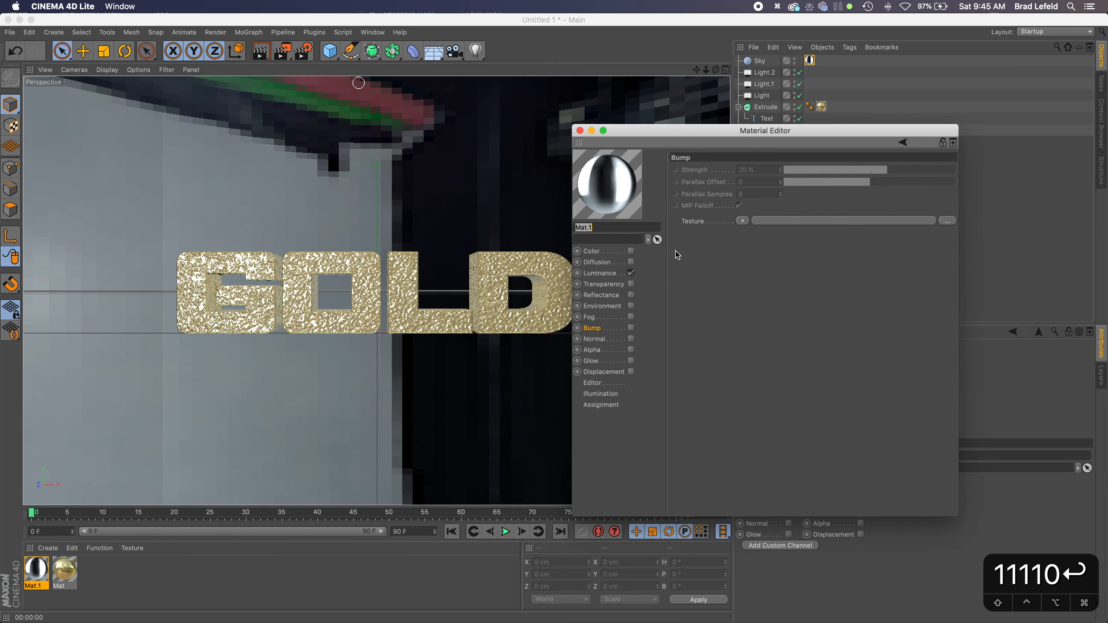
{"action": "left_click", "coordinate": [614, 273]}
{"action": "left_click_drag", "start_coordinate": [815, 276], "coordinate": [767, 274]}
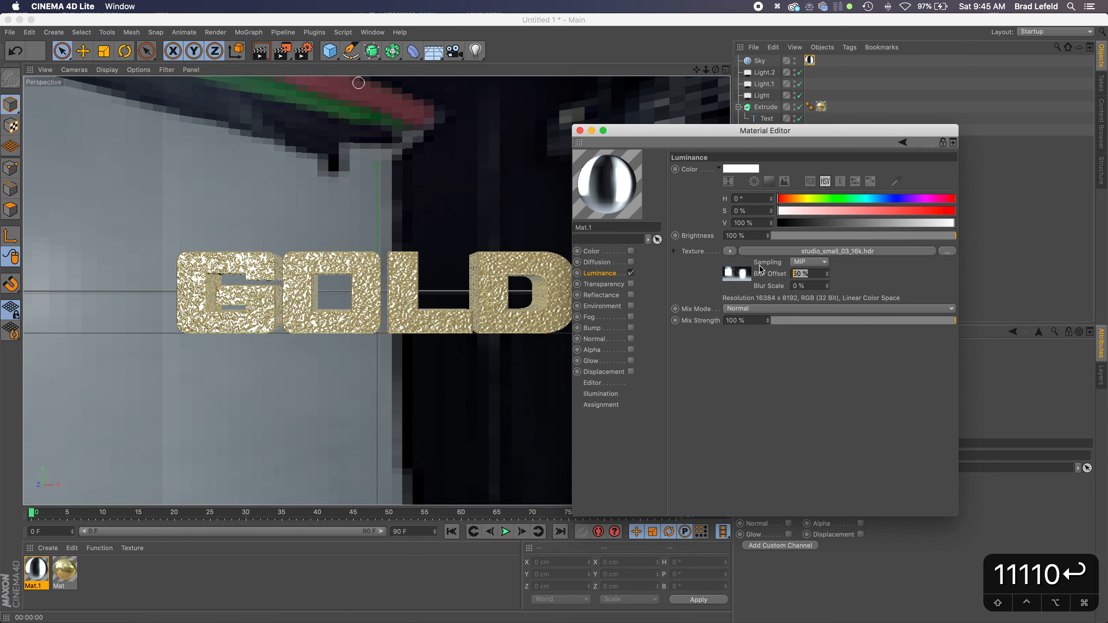
{"action": "type", "text": "25"}
{"action": "key", "text": "Return"}
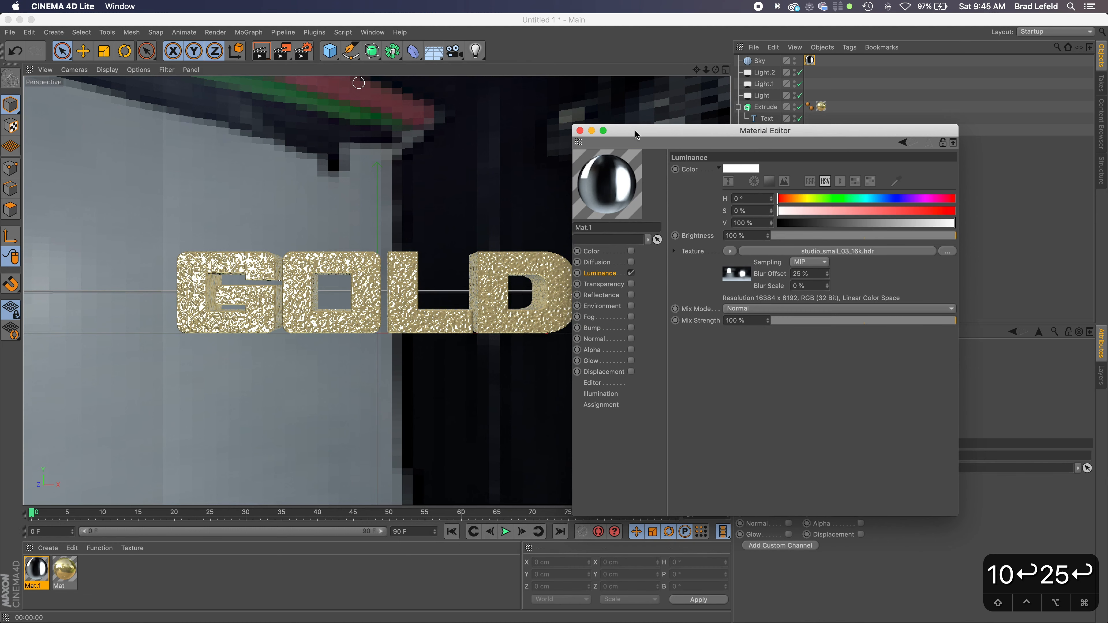
{"action": "left_click", "coordinate": [580, 131]}
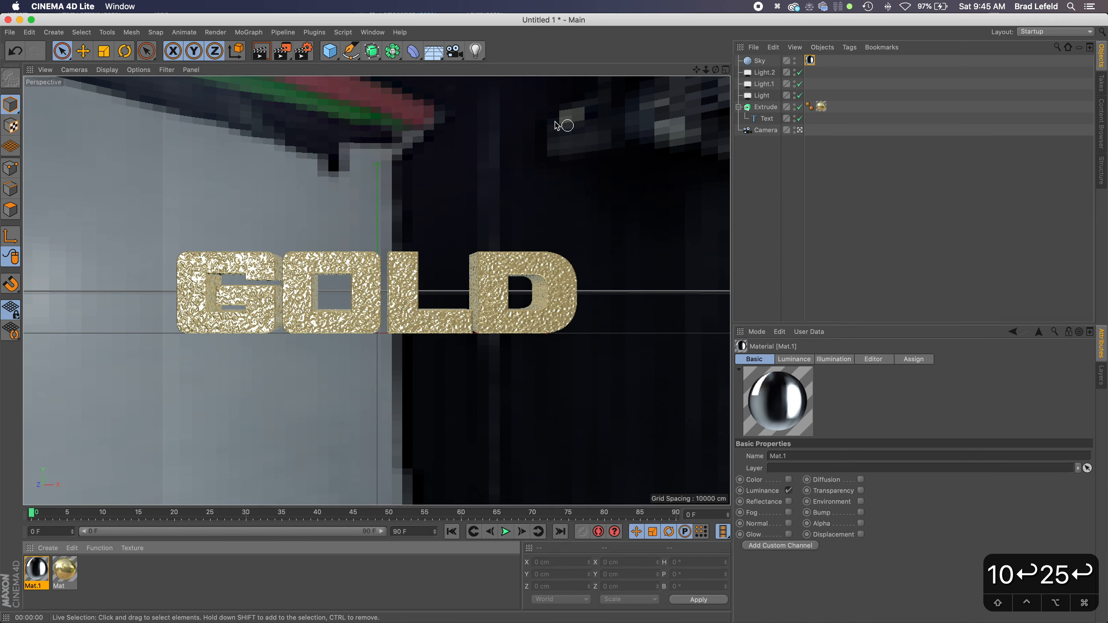
Step: Render the camera view and set the gold material's bump strength to 10 %
{"action": "left_click", "coordinate": [260, 51]}
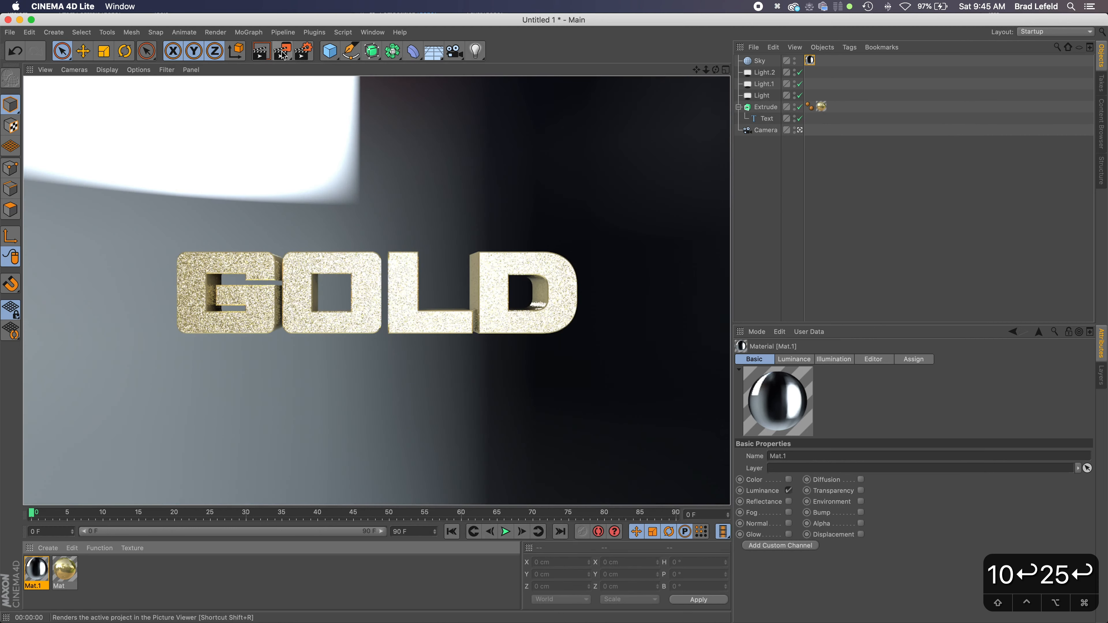
{"action": "double_click", "coordinate": [65, 570]}
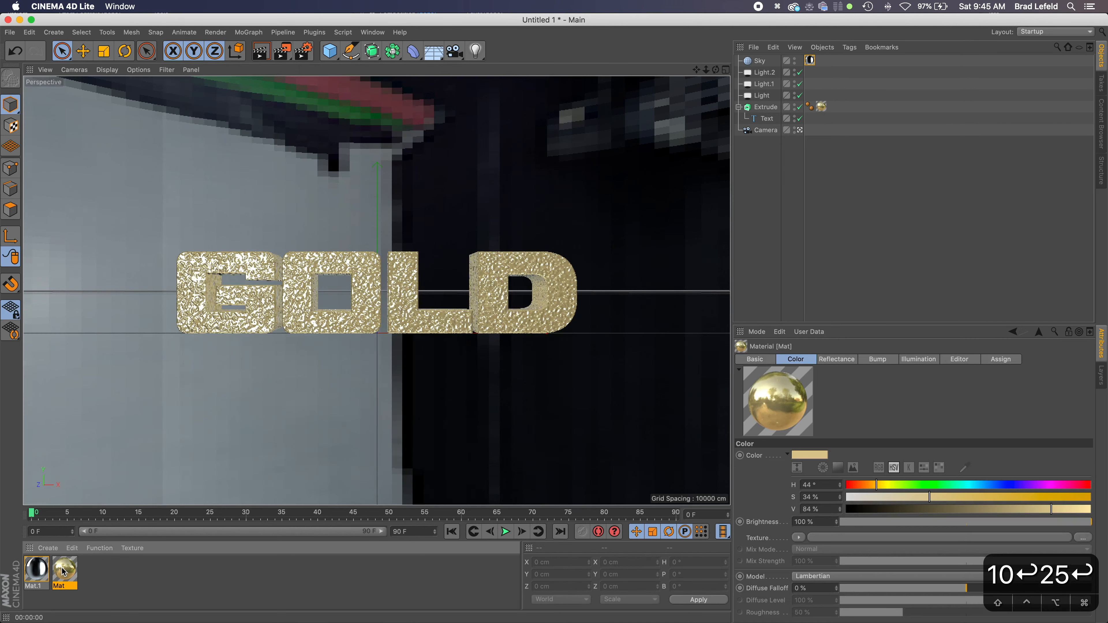
{"action": "left_click_drag", "start_coordinate": [351, 80], "coordinate": [839, 87]}
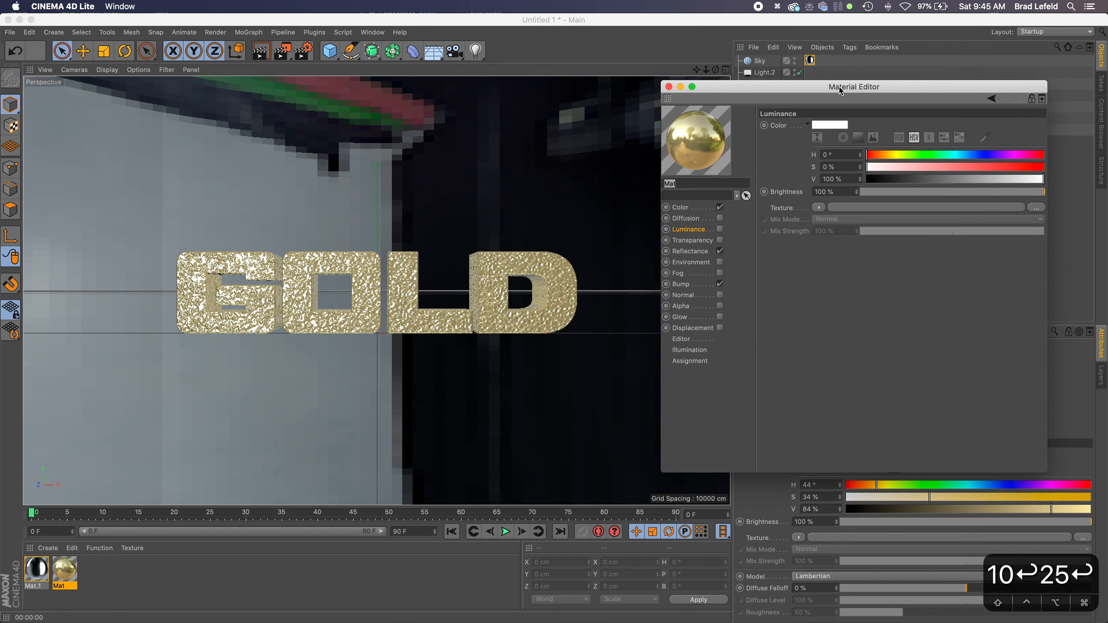
{"action": "left_click", "coordinate": [710, 286]}
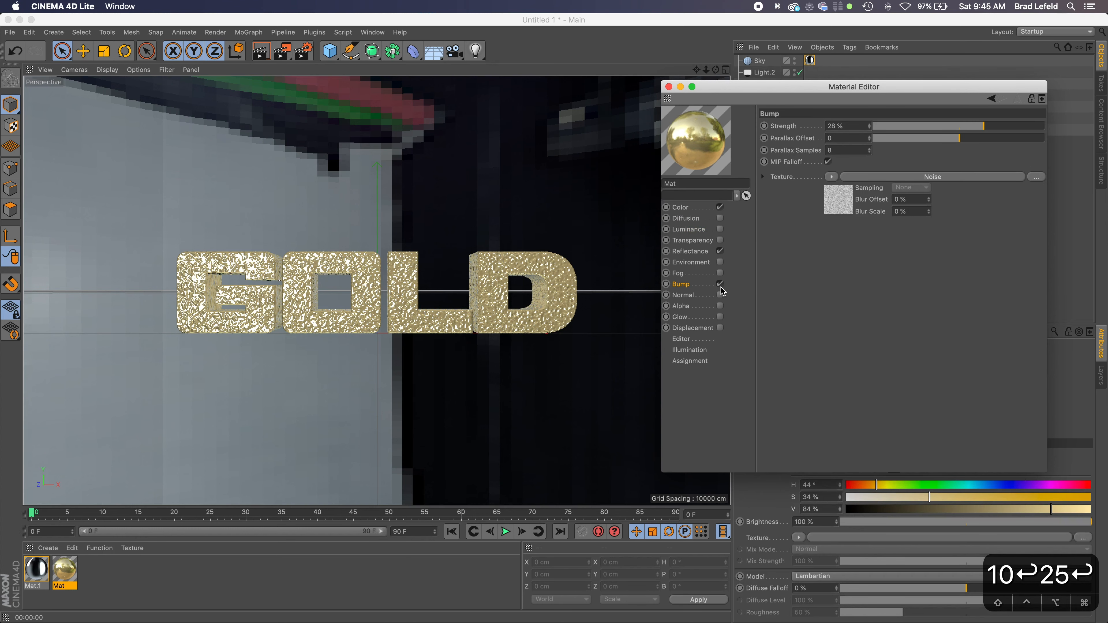
{"action": "left_click", "coordinate": [968, 127]}
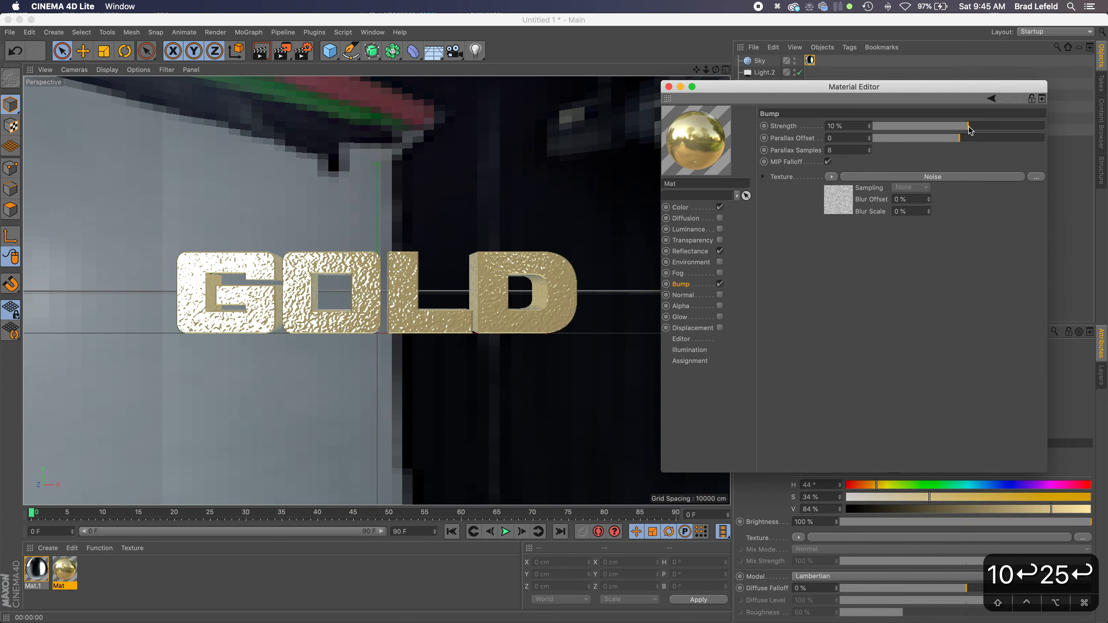
Step: Set the global scale of the gold material's bump noise to 600 % and close the material's editor
{"action": "left_click", "coordinate": [849, 207]}
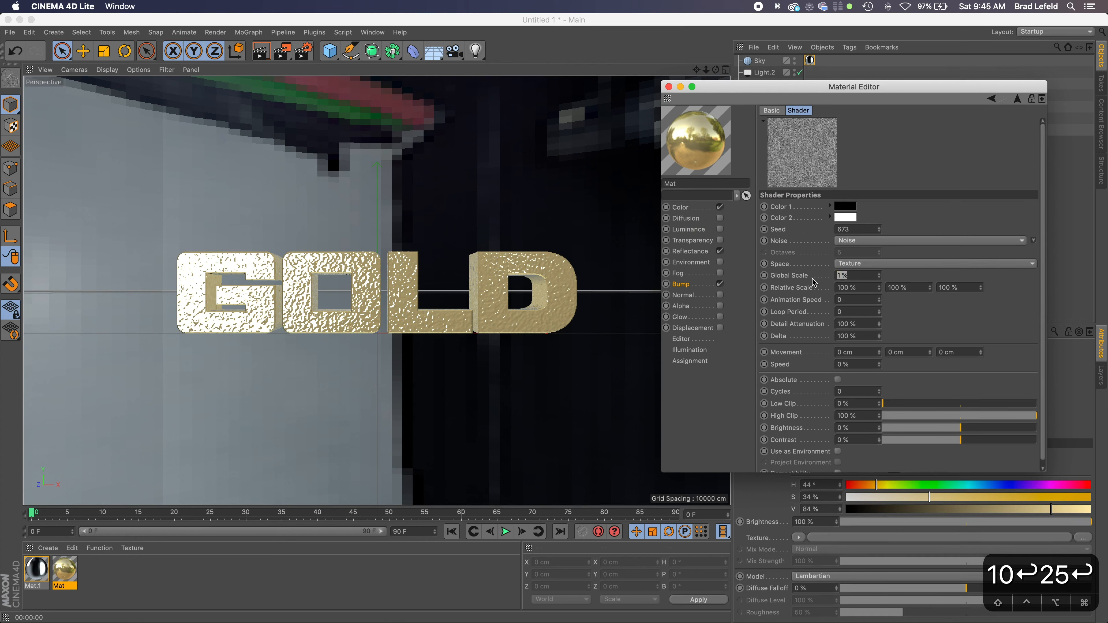
{"action": "type", "text": "600"}
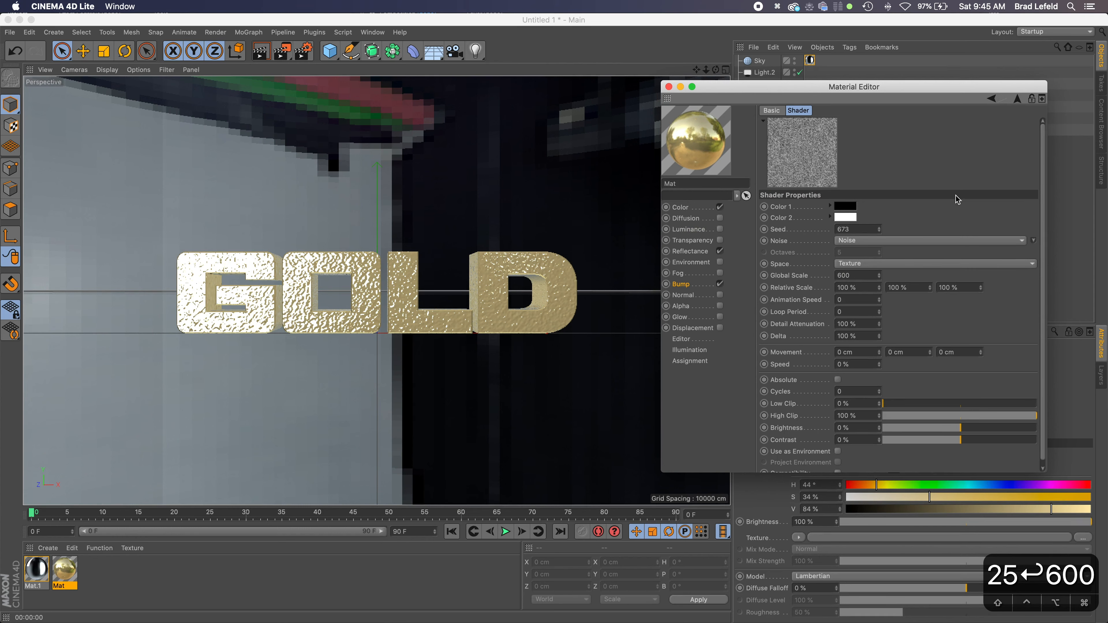
{"action": "left_click", "coordinate": [950, 183]}
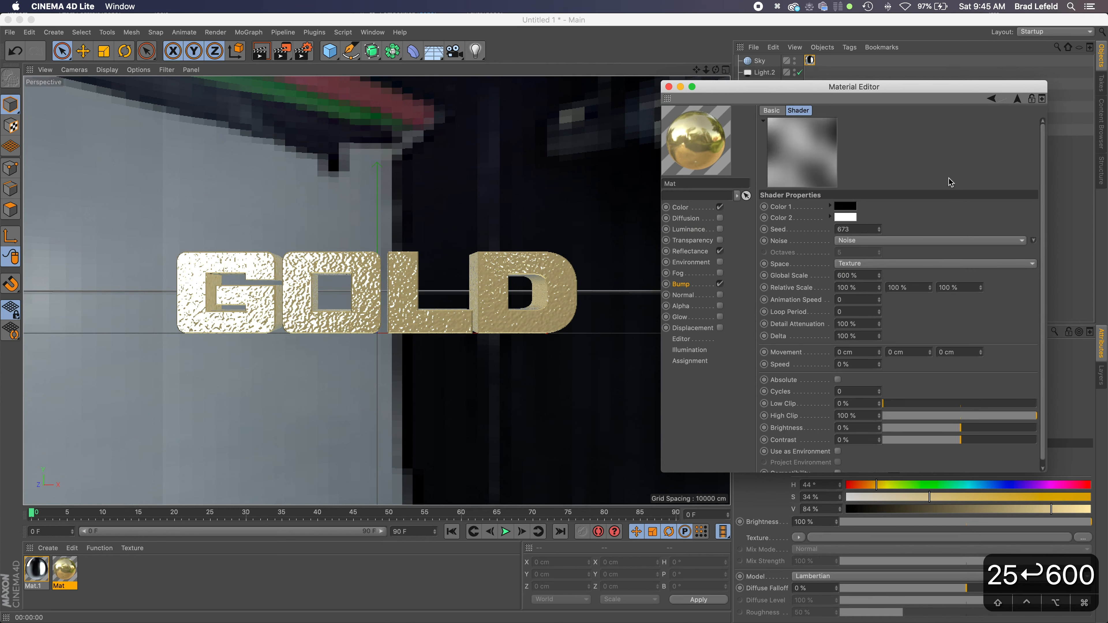
{"action": "left_click", "coordinate": [669, 86]}
Step: Render the GOLD text with the larger bump noise, both at the current distance and from closer up
{"action": "left_click", "coordinate": [260, 52]}
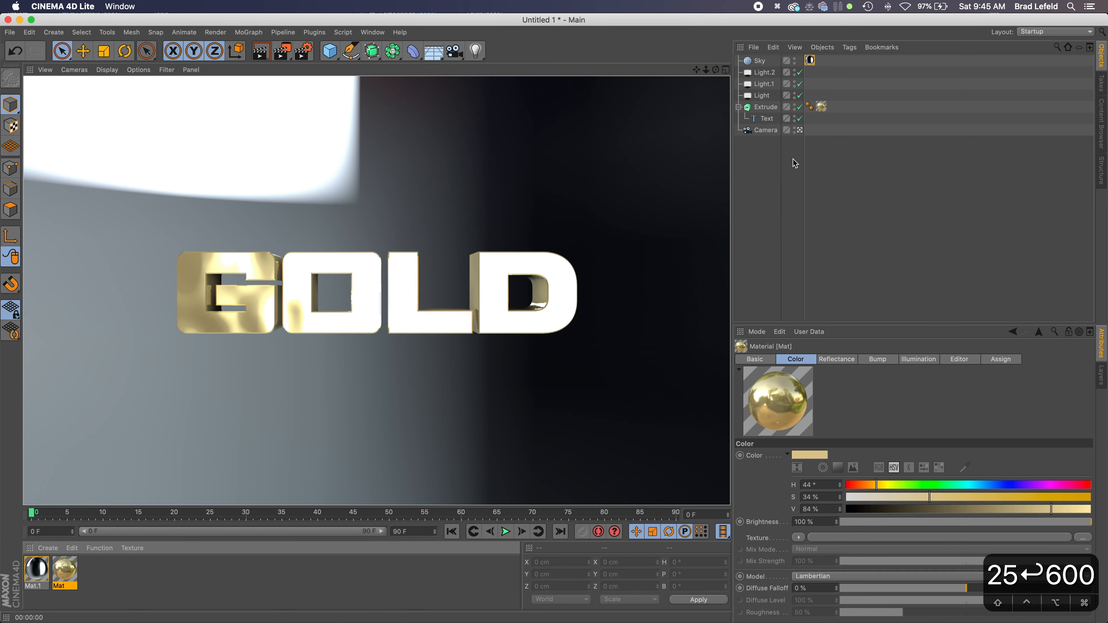
{"action": "scroll", "coordinate": [371, 290], "scroll_direction": "up", "scroll_amount": 8}
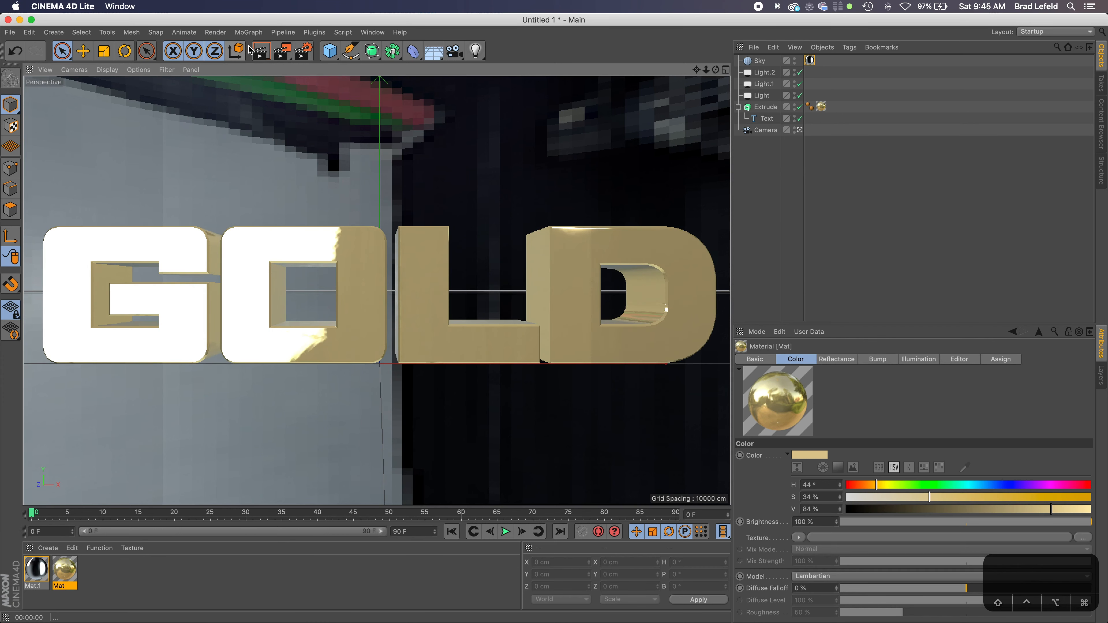
{"action": "left_click", "coordinate": [259, 52]}
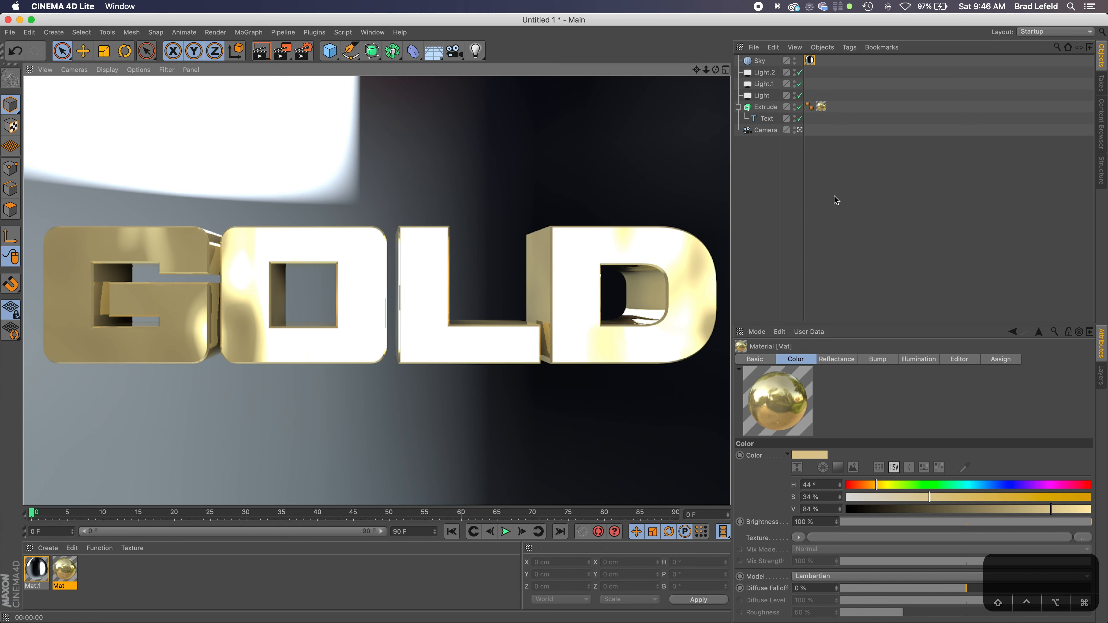
Step: Set the Sky texture tag's U offset to -15 % and render the text both close up and from farther back
{"action": "left_click", "coordinate": [811, 61]}
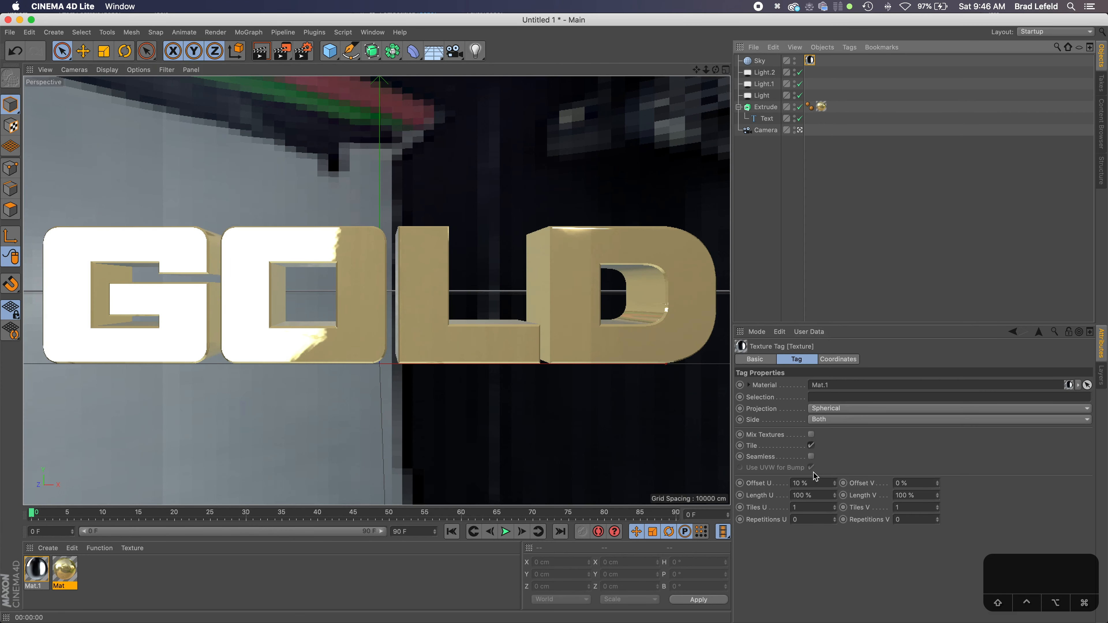
{"action": "left_click", "coordinate": [813, 482]}
{"action": "scroll", "coordinate": [813, 481], "scroll_direction": "up", "scroll_amount": 5}
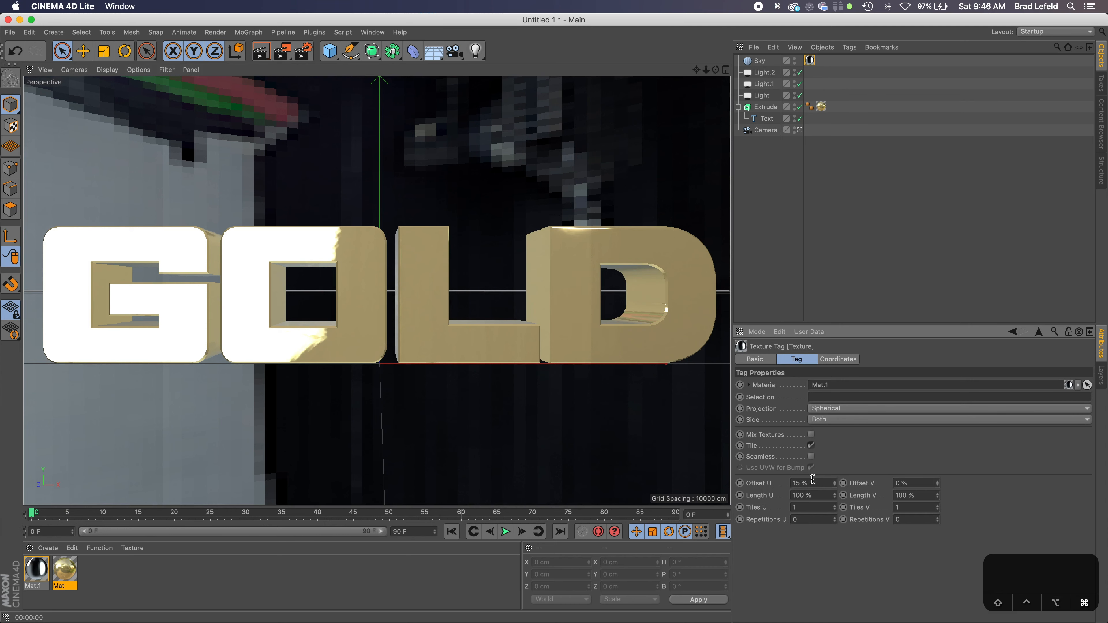
{"action": "type", "text": "-15"}
{"action": "key", "text": "Tab"}
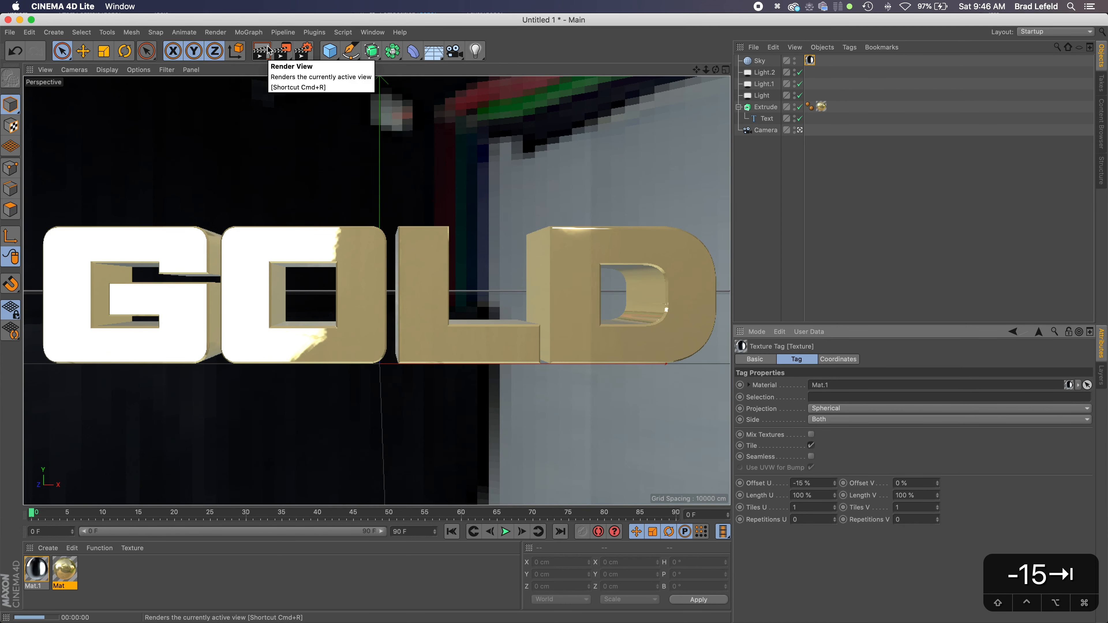
{"action": "left_click", "coordinate": [261, 51]}
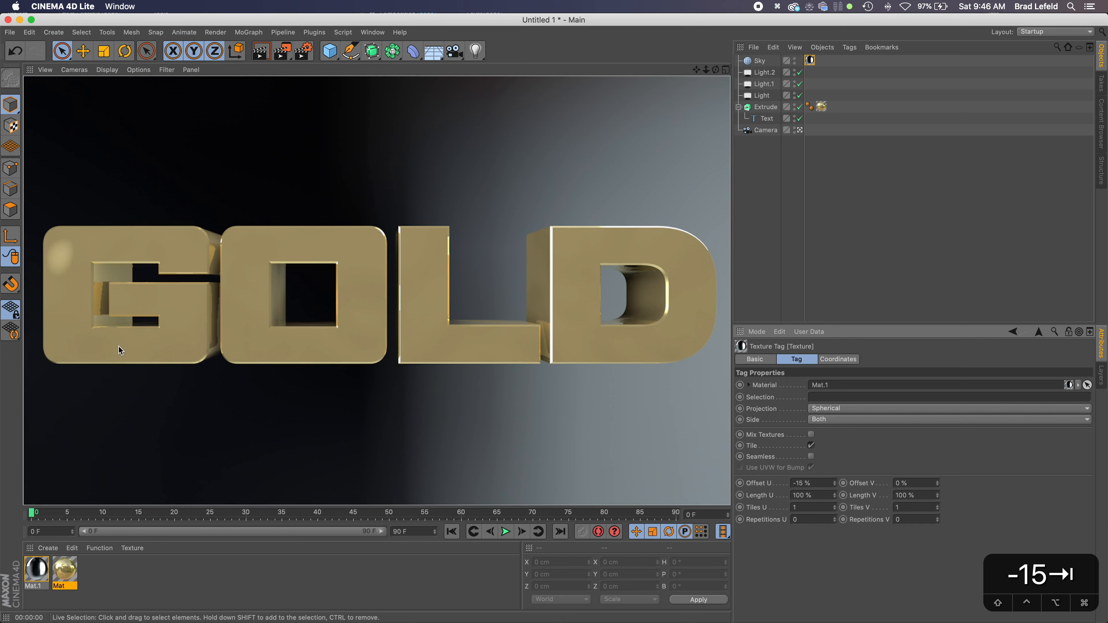
{"action": "left_click_drag", "start_coordinate": [412, 293], "coordinate": [390, 291], "text": "alt"}
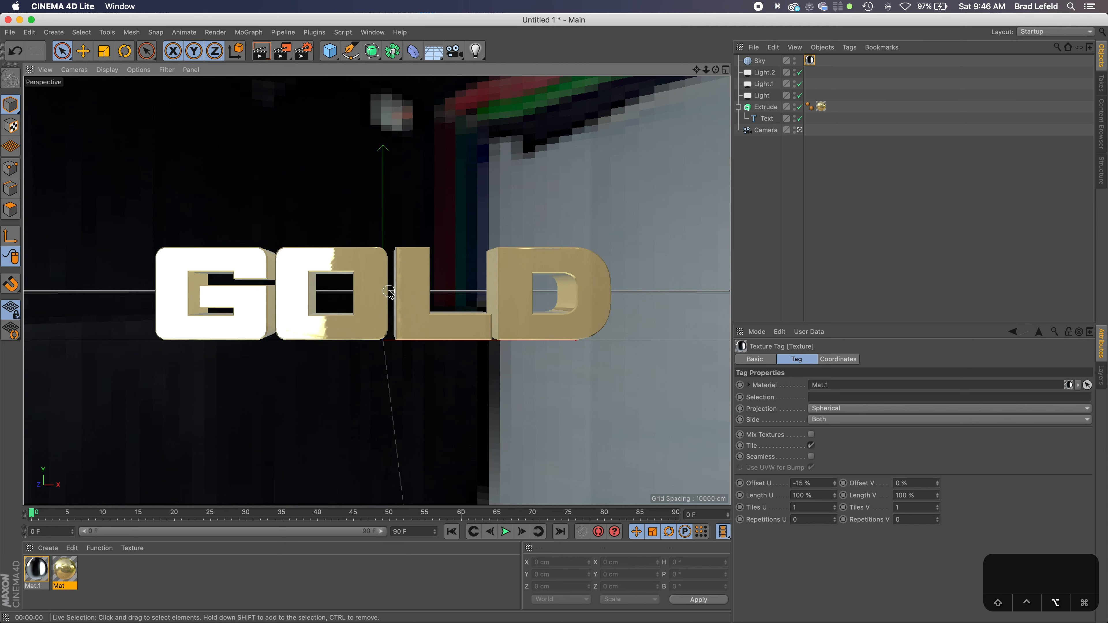
{"action": "left_click", "coordinate": [260, 52]}
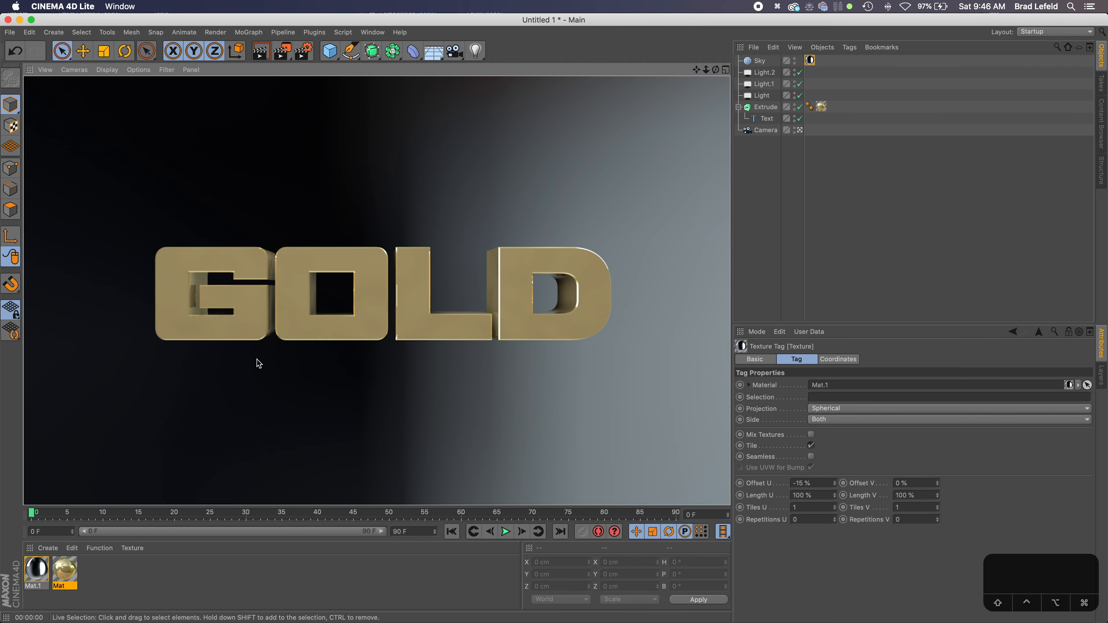
Step: Try the gold material's reflectance Layer 1 at 50 % in a render, restore it to 100 % and close the editor
{"action": "double_click", "coordinate": [65, 575]}
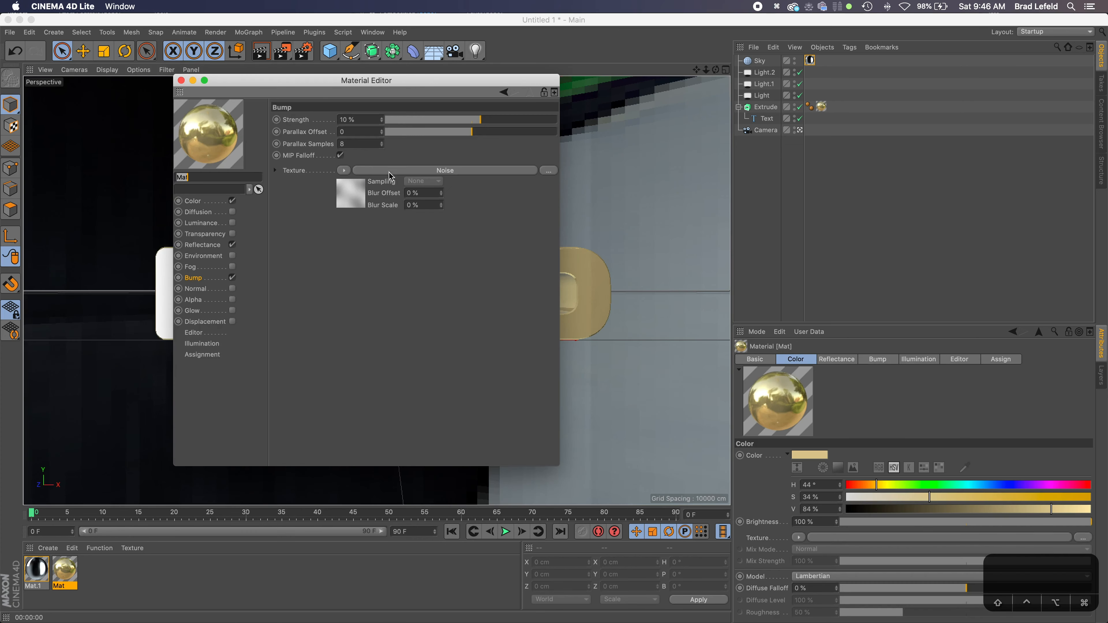
{"action": "left_click_drag", "start_coordinate": [317, 91], "coordinate": [822, 147]}
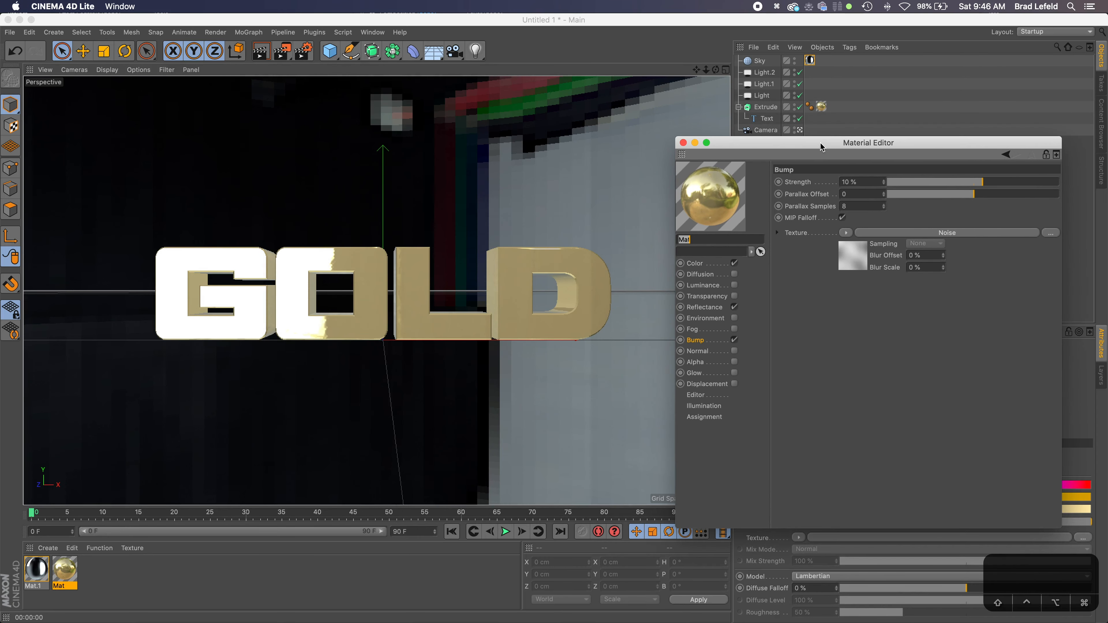
{"action": "left_click", "coordinate": [695, 264]}
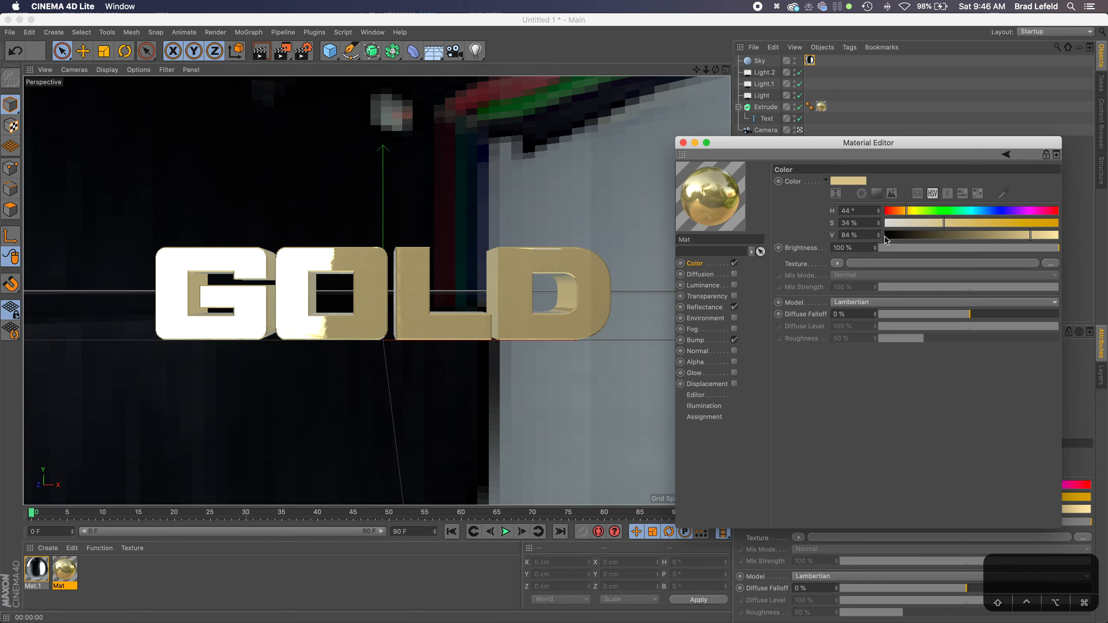
{"action": "left_click", "coordinate": [705, 307]}
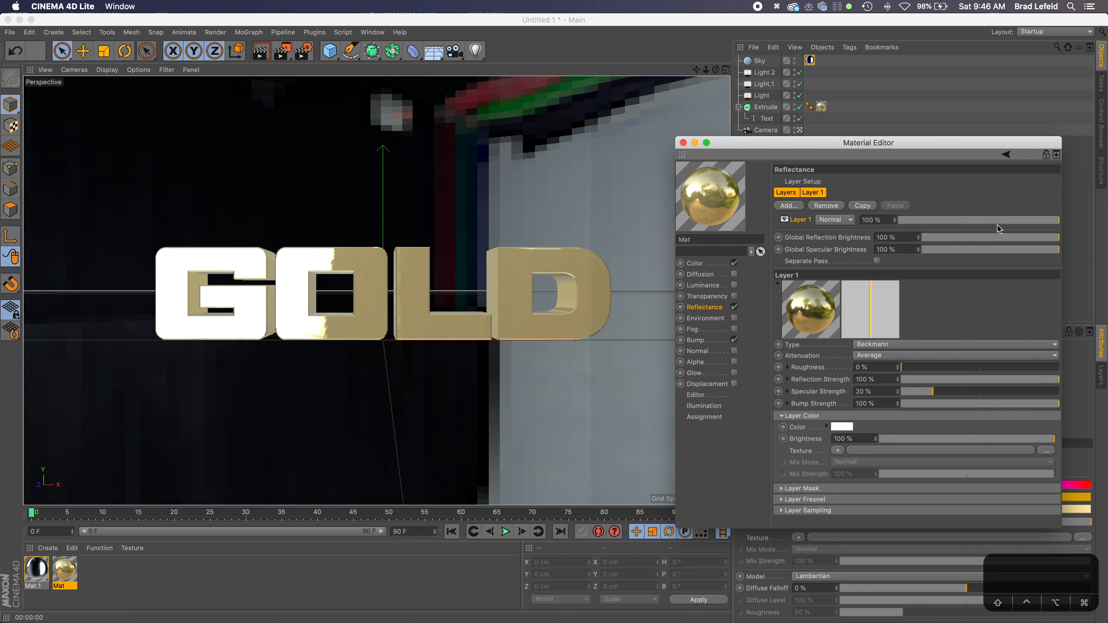
{"action": "left_click", "coordinate": [980, 220]}
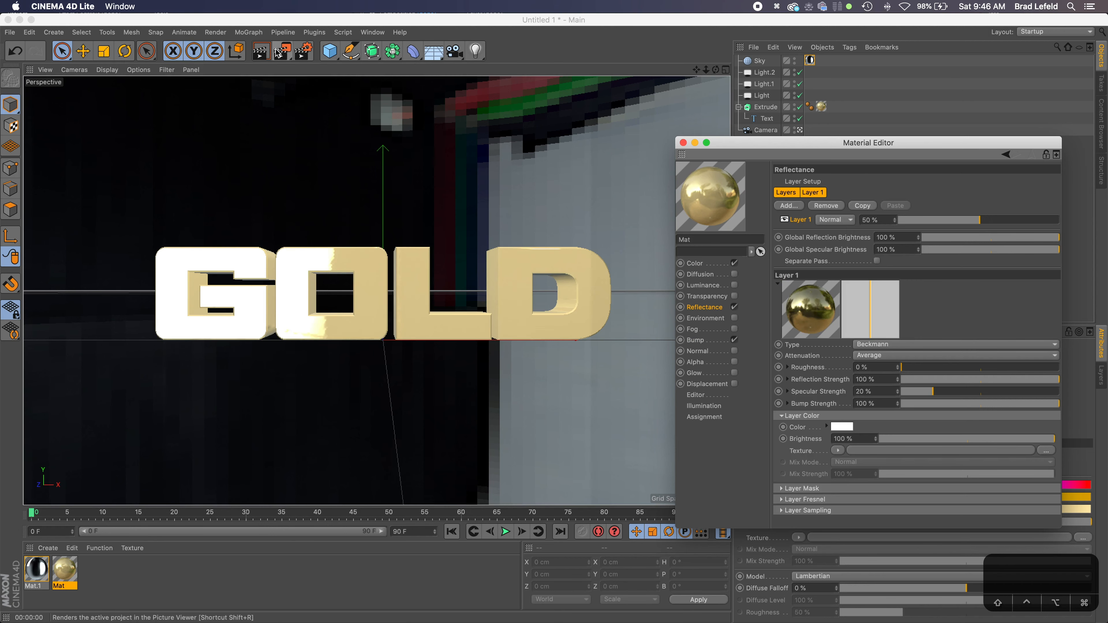
{"action": "left_click", "coordinate": [261, 52]}
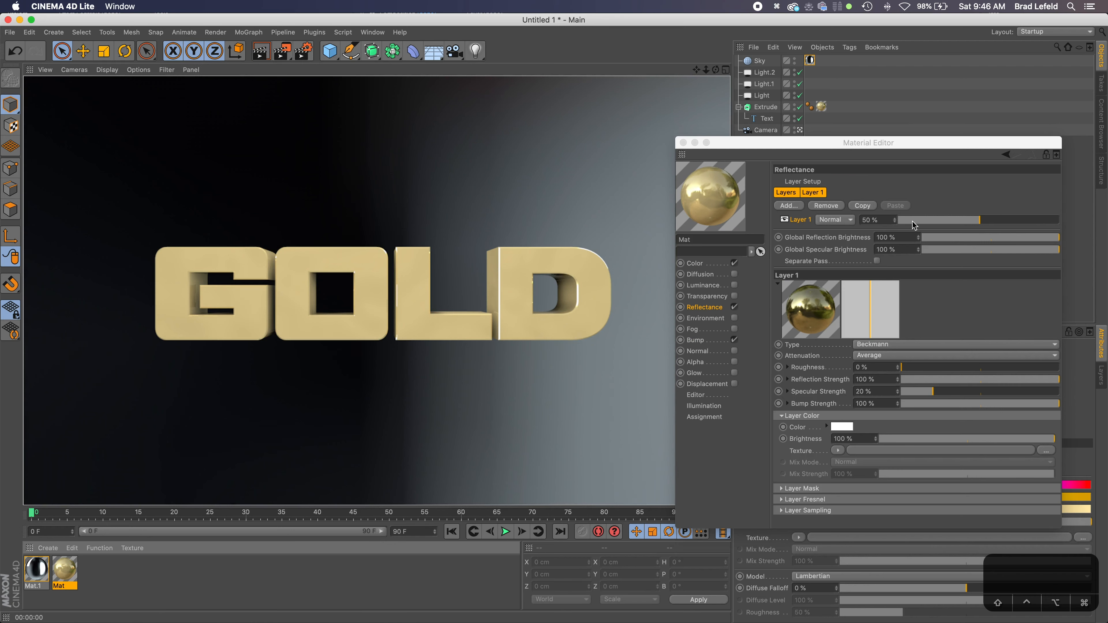
{"action": "left_click_drag", "start_coordinate": [997, 223], "coordinate": [1082, 222]}
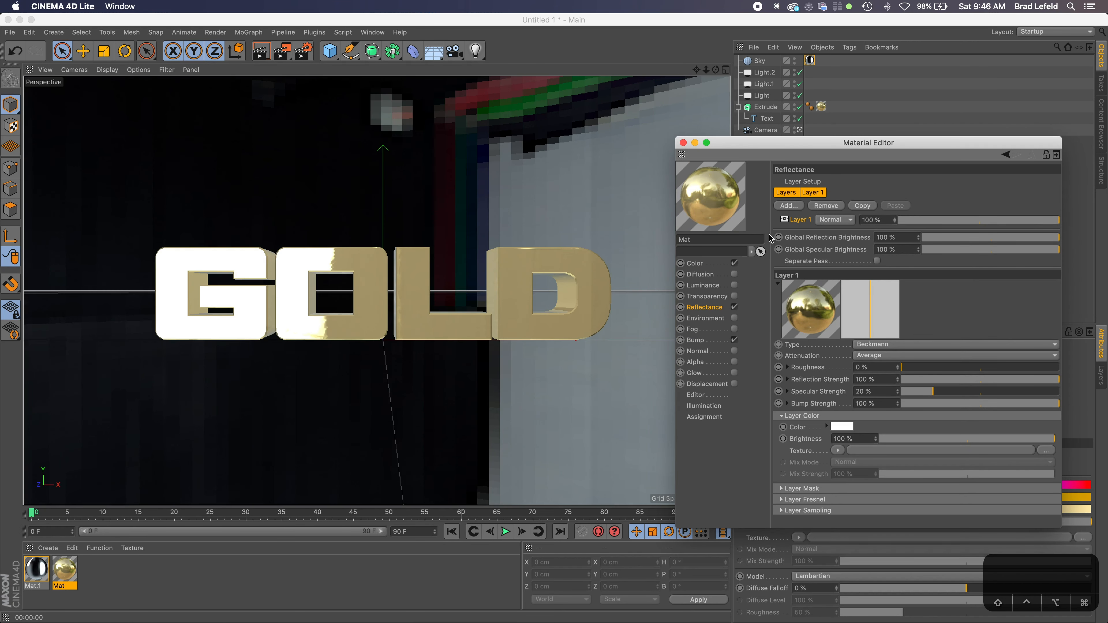
{"action": "left_click", "coordinate": [699, 340]}
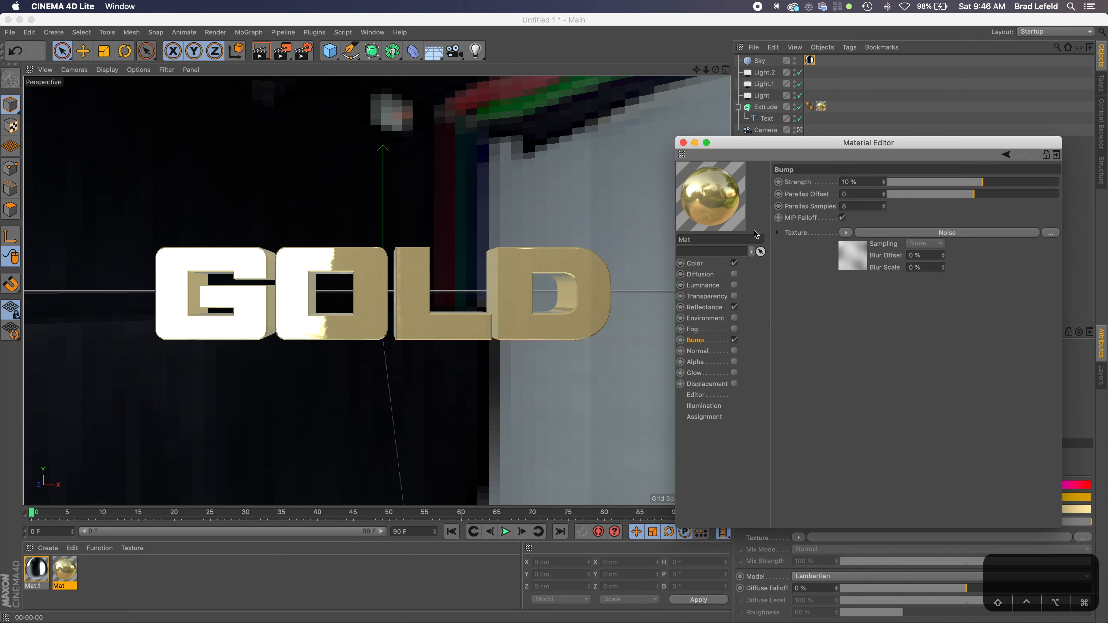
{"action": "left_click", "coordinate": [684, 143]}
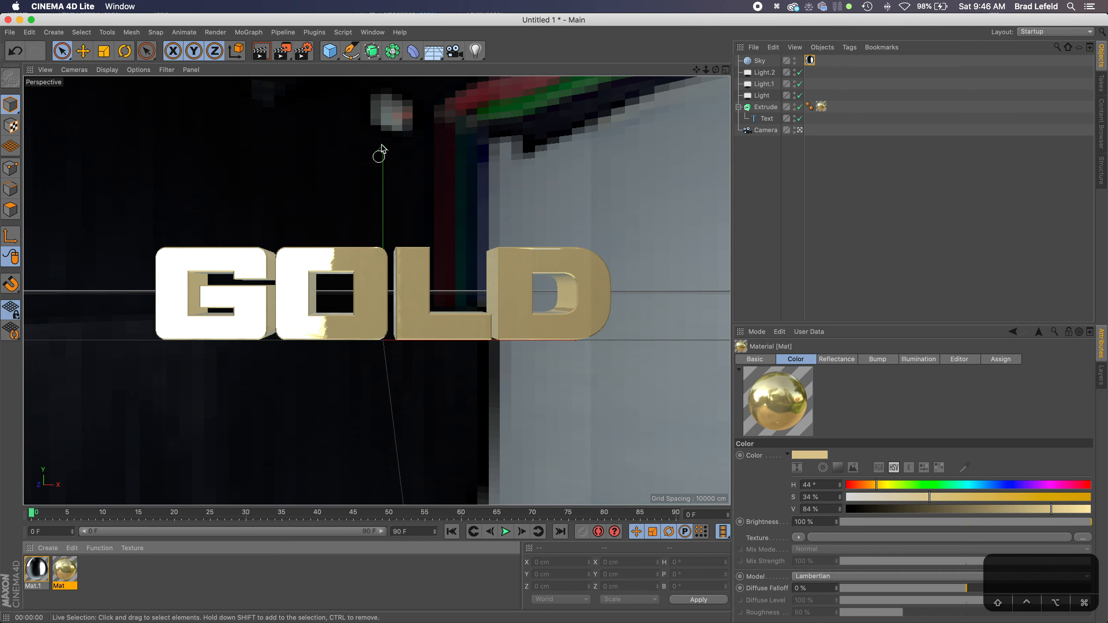
Step: Add an area light and move it in front of the text to about X -34, Y -45, Z -211 cm
{"action": "left_click_drag", "start_coordinate": [476, 50], "coordinate": [569, 90]}
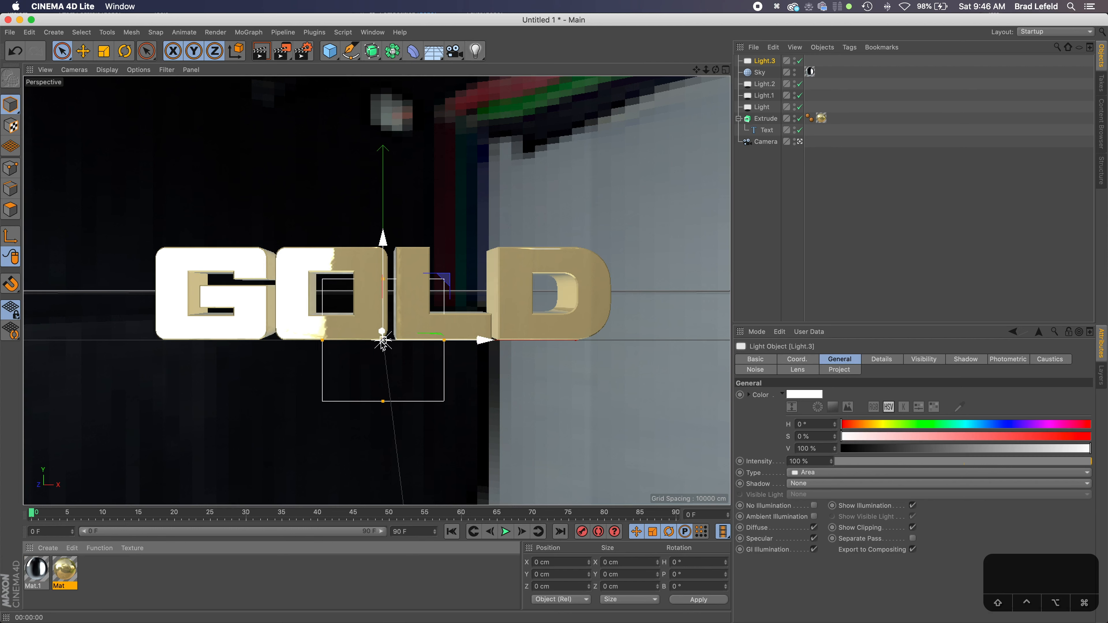
{"action": "left_click_drag", "start_coordinate": [383, 340], "coordinate": [487, 369]}
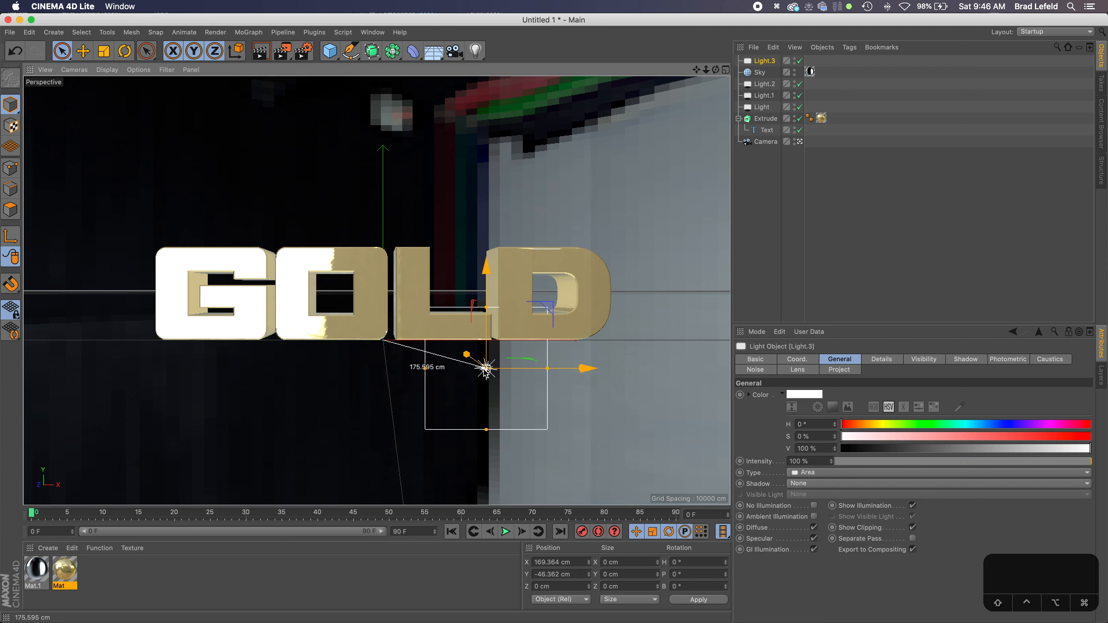
{"action": "left_click_drag", "start_coordinate": [584, 367], "coordinate": [319, 391]}
{"action": "key", "text": "3"}
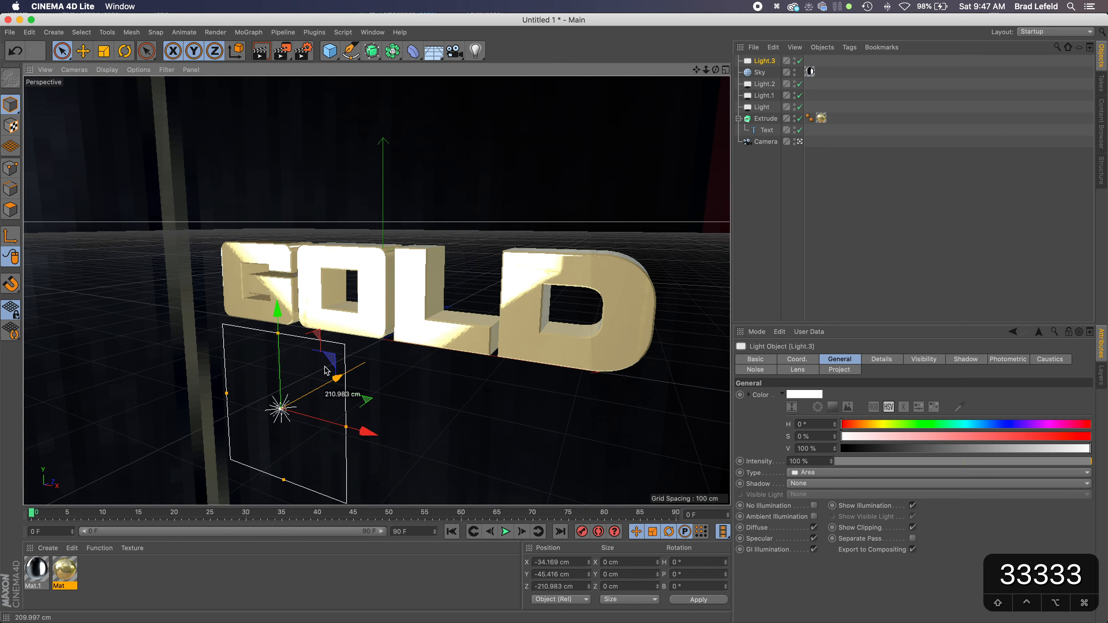
Step: Undo the last change and switch the view to the Default Camera
{"action": "left_click", "coordinate": [74, 69]}
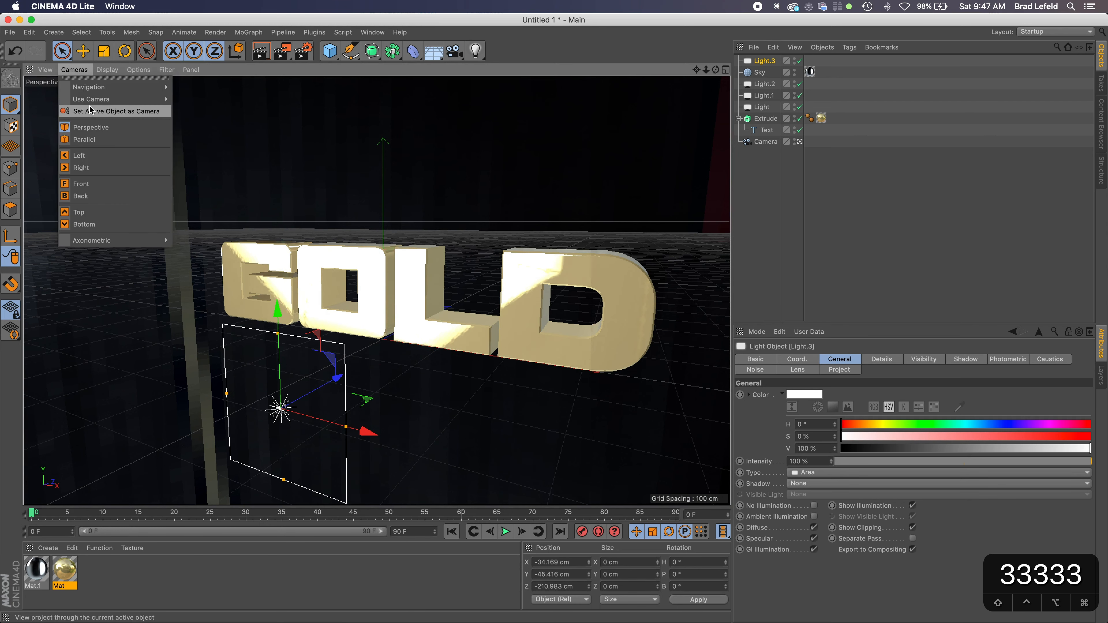
{"action": "mouse_move", "coordinate": [113, 99]}
{"action": "key", "text": "super+z"}
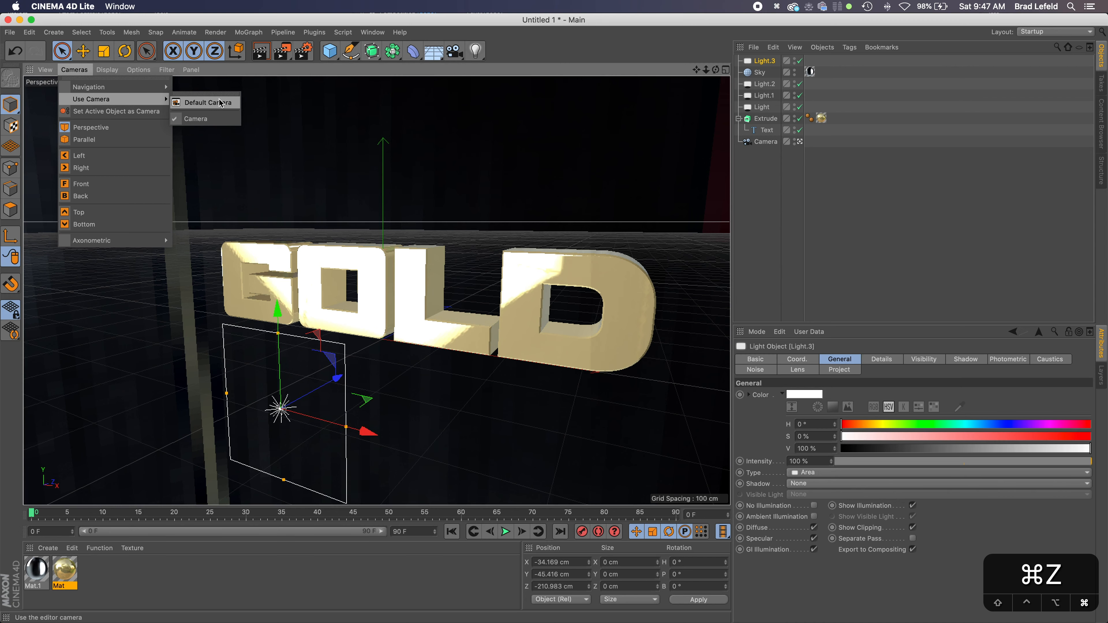
{"action": "left_click", "coordinate": [209, 102]}
Step: Move the new area light to about Y 57 cm and Z -426 cm in front of the text and widen it to about 1076 cm
{"action": "left_click_drag", "start_coordinate": [366, 333], "coordinate": [291, 378]}
{"action": "left_click_drag", "start_coordinate": [240, 306], "coordinate": [236, 207]}
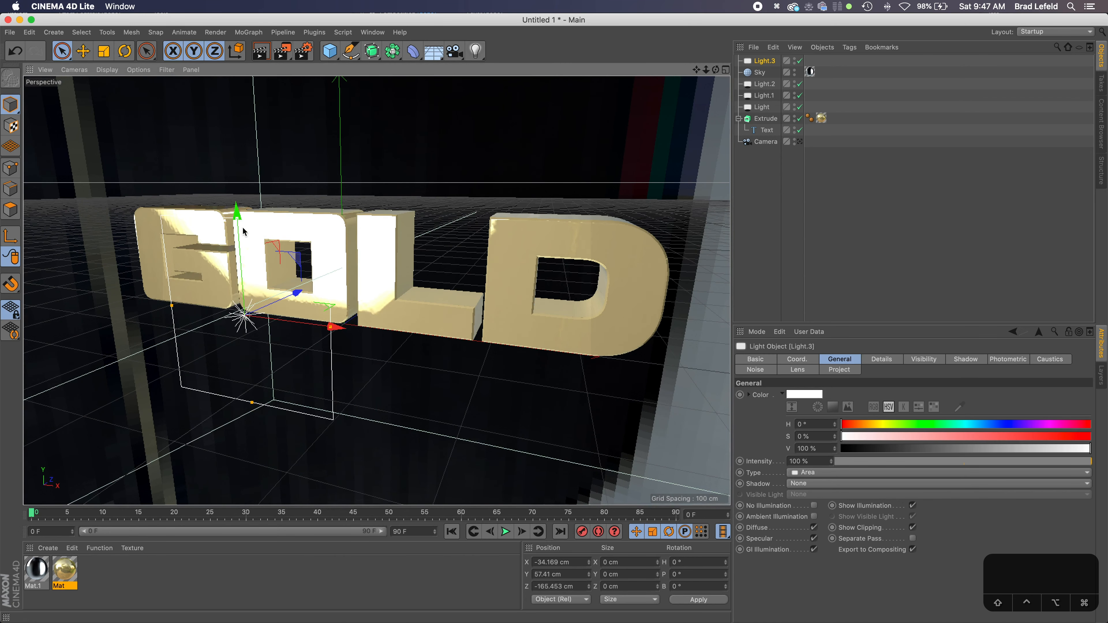
{"action": "right_click_drag", "start_coordinate": [323, 291], "coordinate": [325, 303], "text": "alt"}
{"action": "left_click_drag", "start_coordinate": [320, 313], "coordinate": [428, 316]}
{"action": "left_click_drag", "start_coordinate": [320, 309], "coordinate": [473, 284]}
{"action": "left_click_drag", "start_coordinate": [263, 288], "coordinate": [308, 356]}
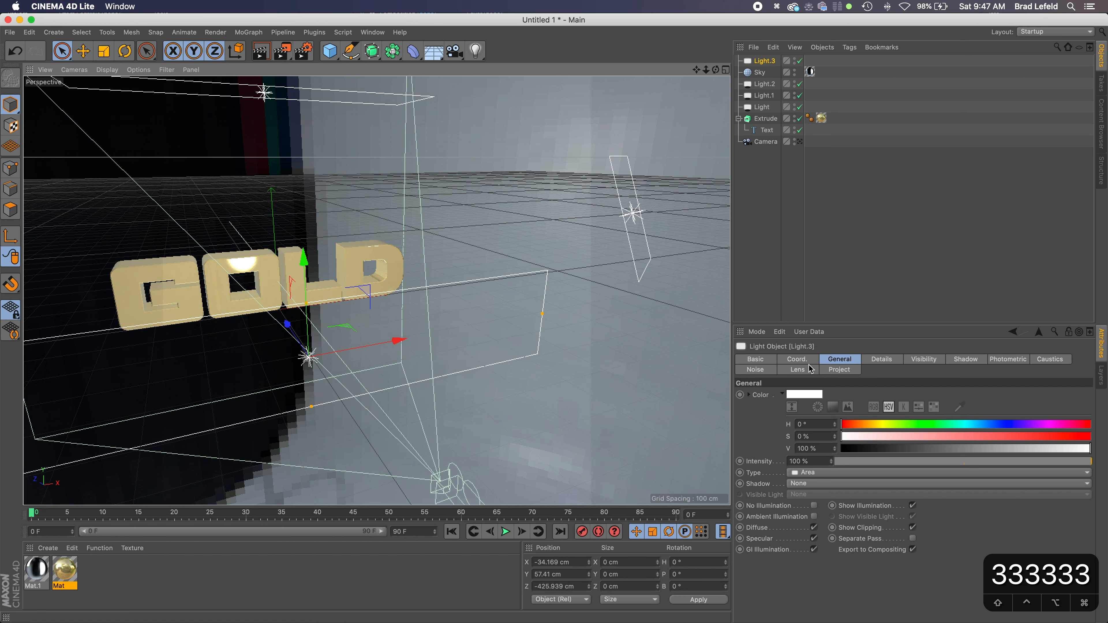
Step: Enable Show in Reflection for the new area light in front of the text
{"action": "left_click", "coordinate": [874, 361]}
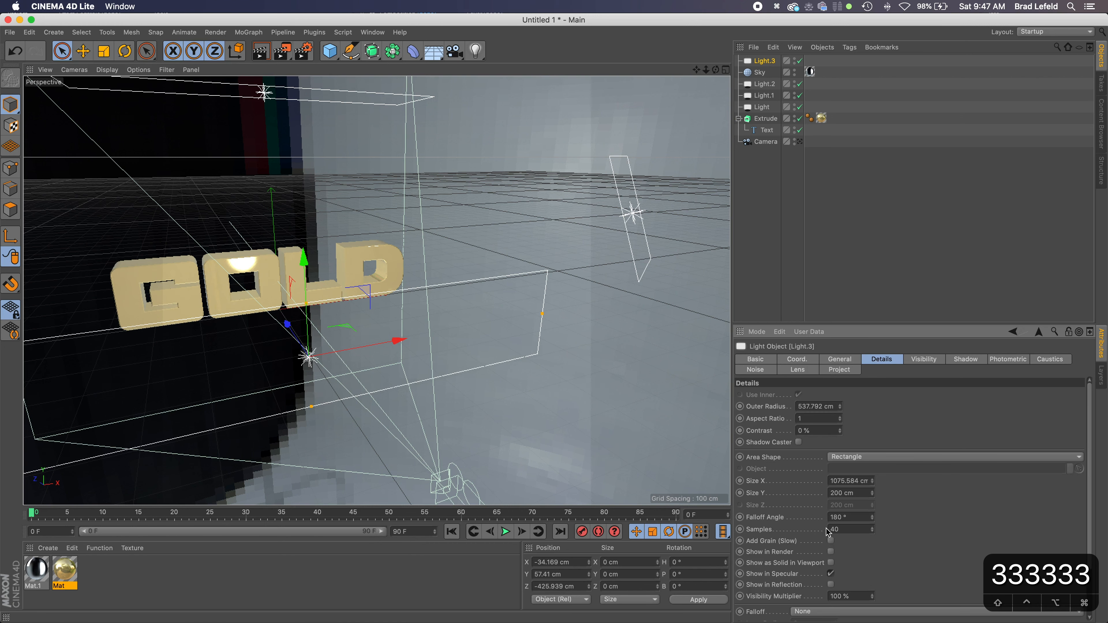
{"action": "left_click", "coordinate": [831, 585]}
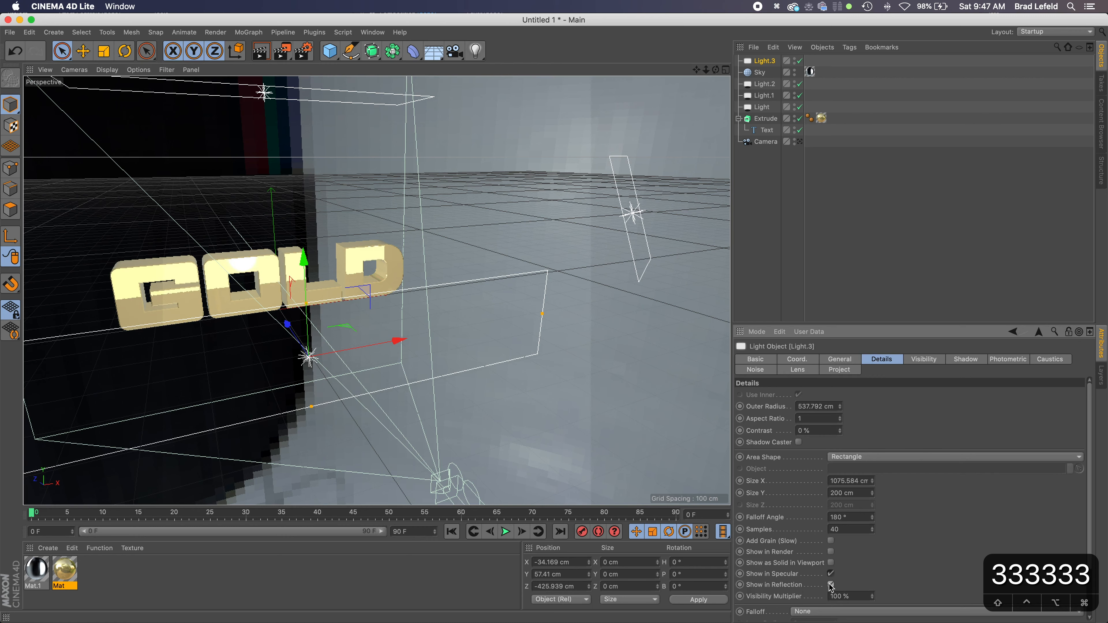
Step: Switch the view to look through the scene's Camera
{"action": "left_click_drag", "start_coordinate": [361, 403], "coordinate": [307, 362], "text": "alt"}
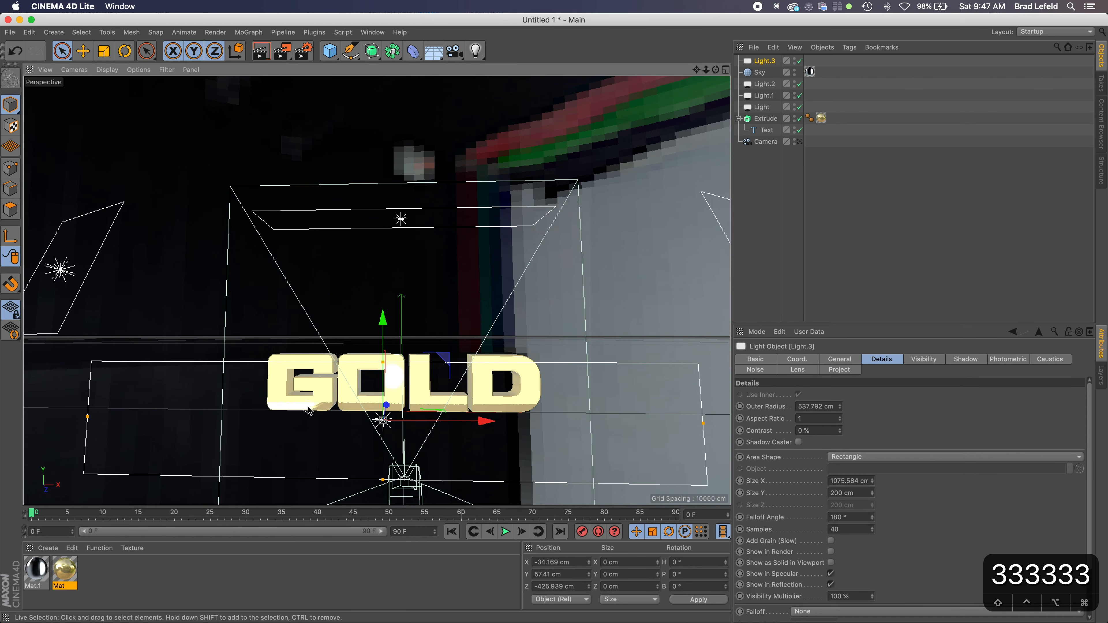
{"action": "left_click", "coordinate": [74, 70]}
{"action": "mouse_move", "coordinate": [131, 99]}
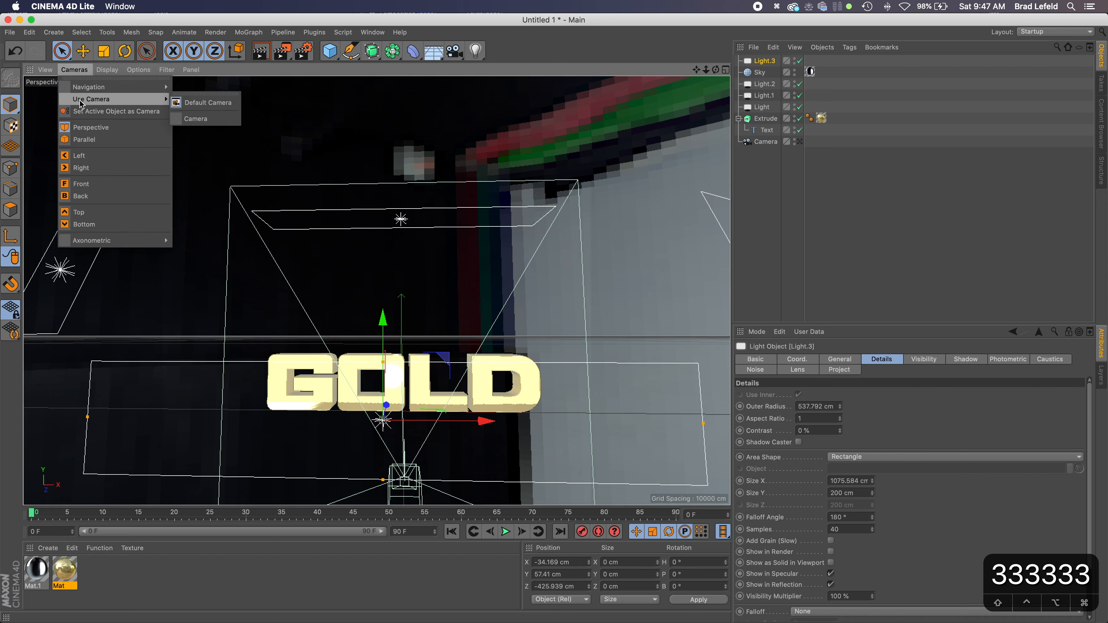
{"action": "left_click", "coordinate": [195, 119]}
Step: Reset the front area light's X, Y and Z position to 0 cm and deselect it
{"action": "left_click", "coordinate": [805, 359]}
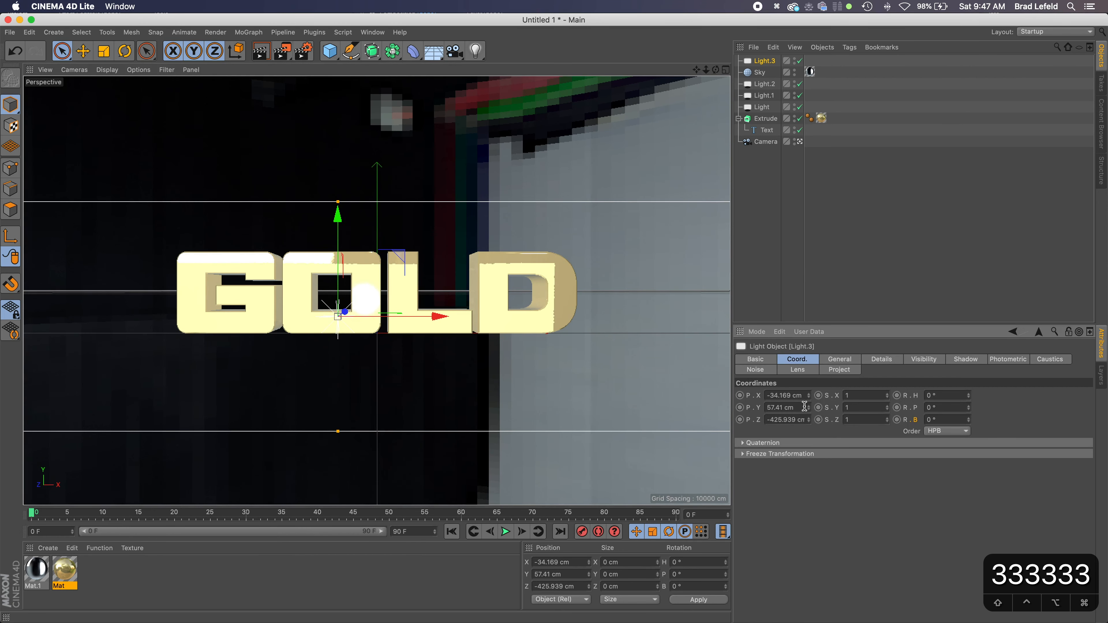
{"action": "left_click", "coordinate": [788, 395]}
{"action": "type", "text": "0"}
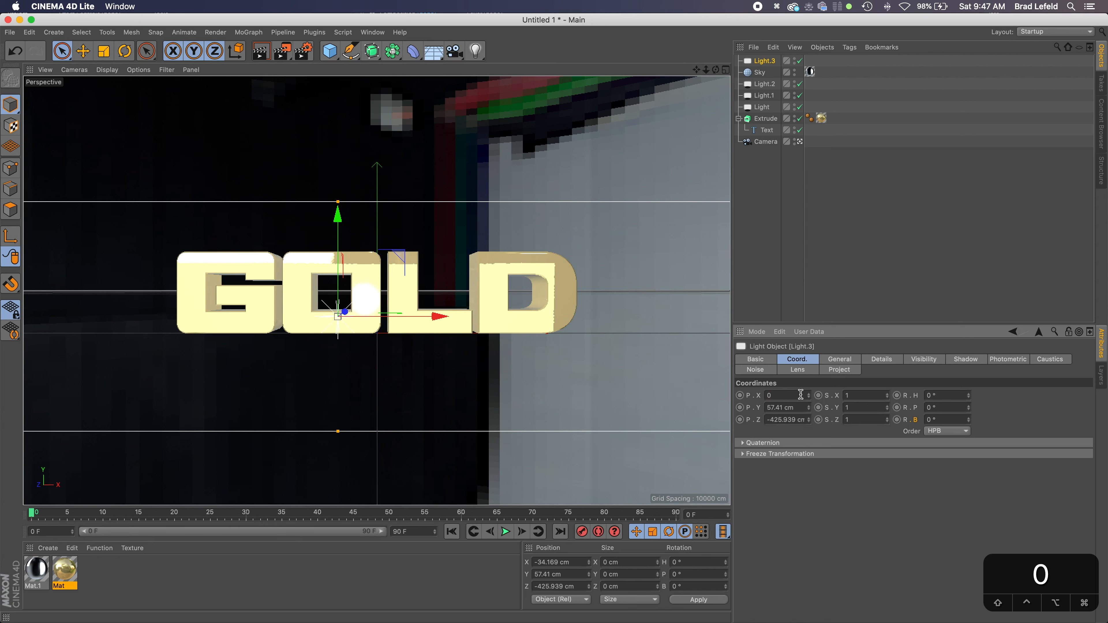
{"action": "key", "text": "Tab"}
{"action": "type", "text": "0"}
{"action": "key", "text": "Tab"}
{"action": "type", "text": "0"}
{"action": "key", "text": "Tab"}
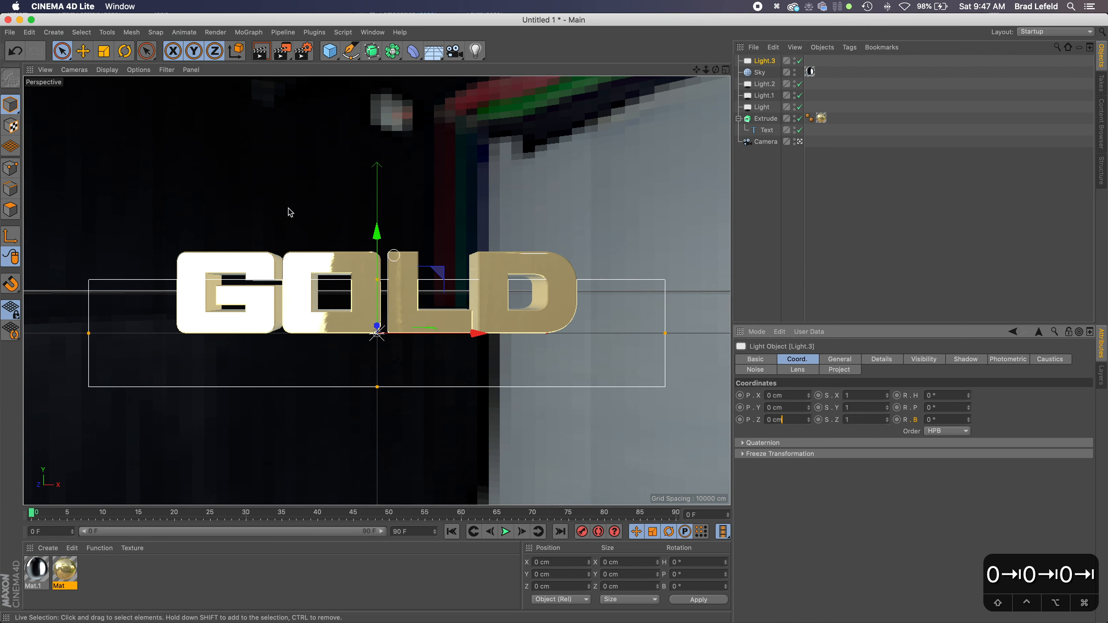
{"action": "left_click", "coordinate": [830, 261]}
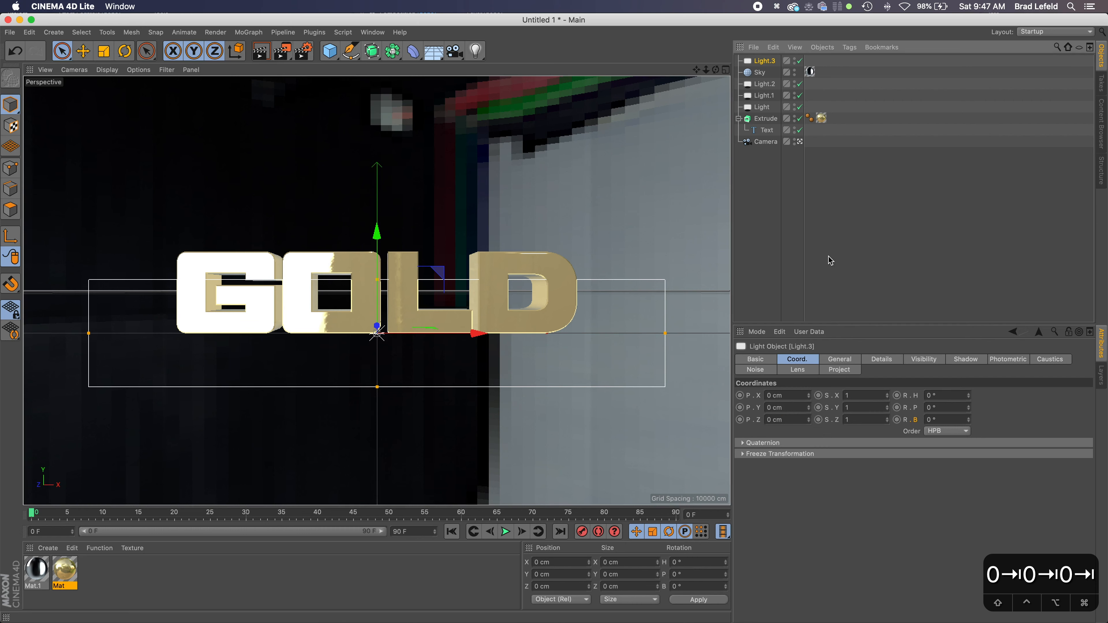
Step: Choose the scene's Camera for the view and render it to check the text
{"action": "left_click", "coordinate": [74, 69]}
{"action": "mouse_move", "coordinate": [80, 90]}
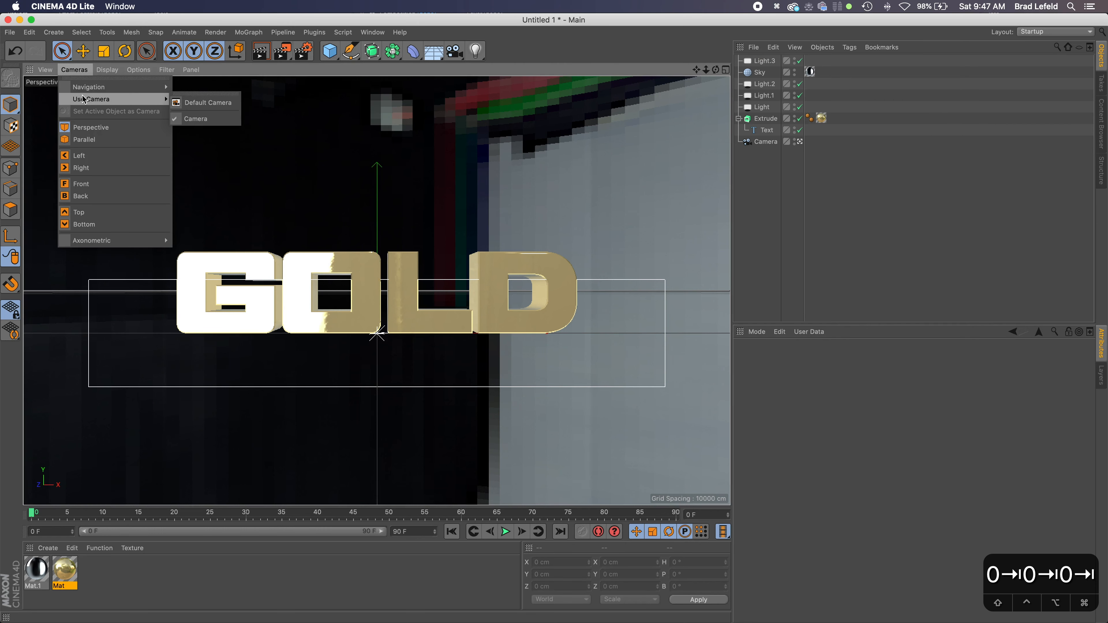
{"action": "left_click", "coordinate": [209, 123]}
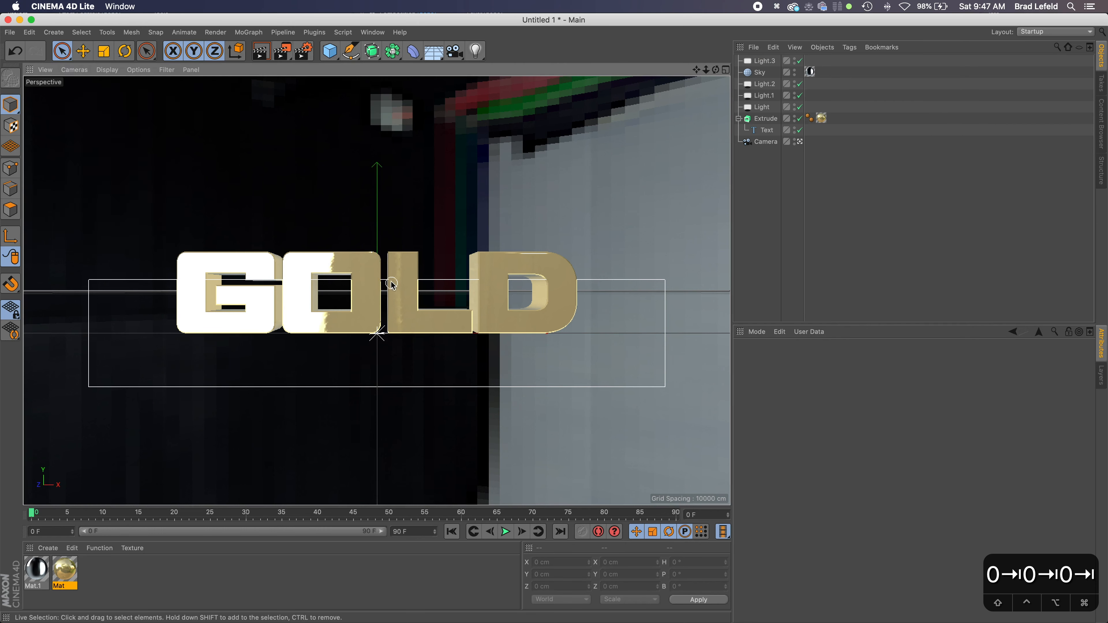
{"action": "left_click", "coordinate": [261, 51]}
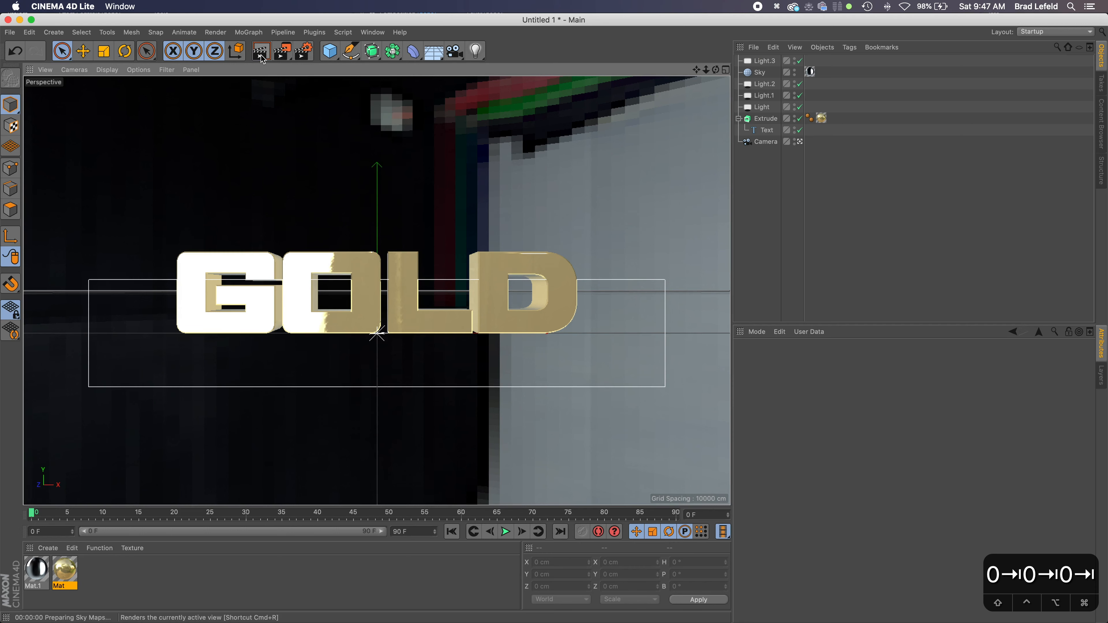
Step: Move the front area light to about Y 36 cm and Z -354 cm in front of the text
{"action": "left_click", "coordinate": [769, 64]}
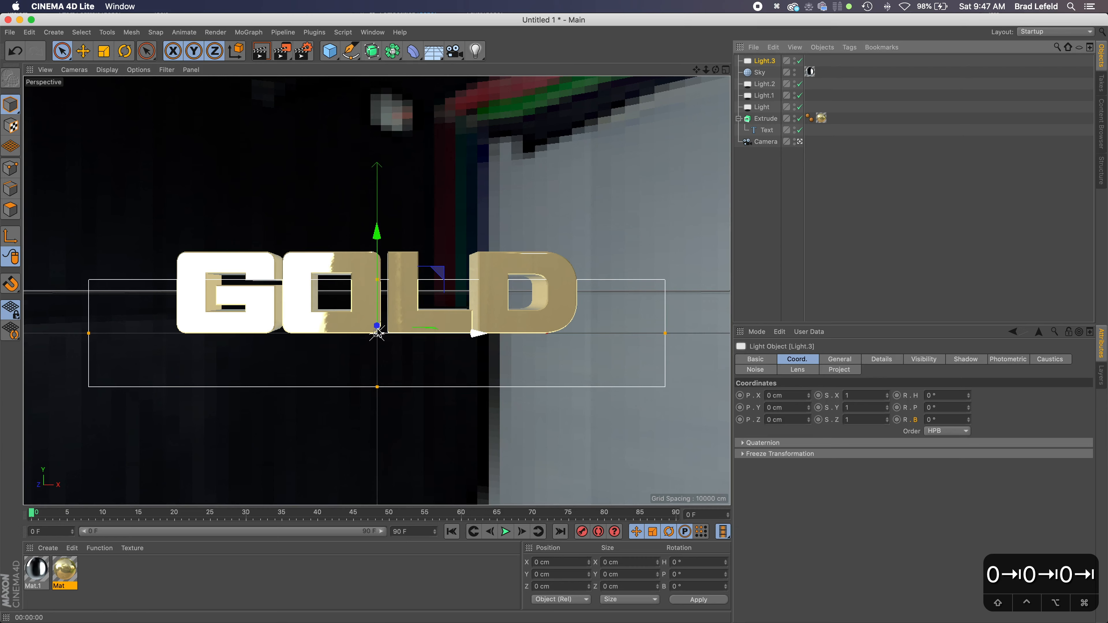
{"action": "key", "text": "3"}
{"action": "left_click_drag", "start_coordinate": [580, 342], "coordinate": [319, 352]}
{"action": "left_click_drag", "start_coordinate": [219, 294], "coordinate": [220, 255]}
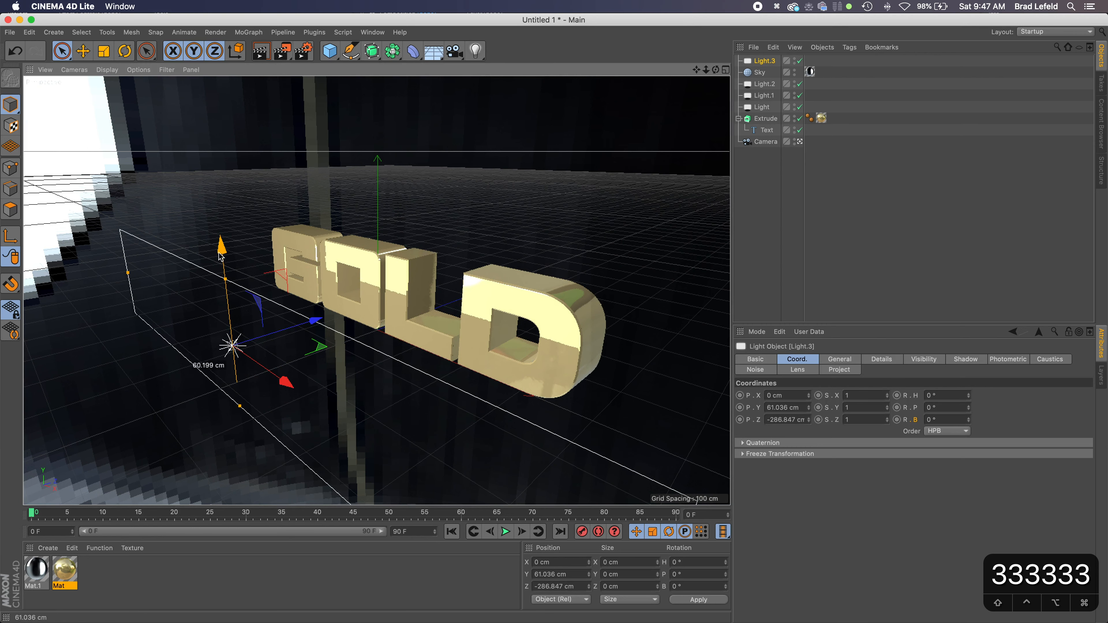
{"action": "left_click_drag", "start_coordinate": [313, 321], "coordinate": [274, 336]}
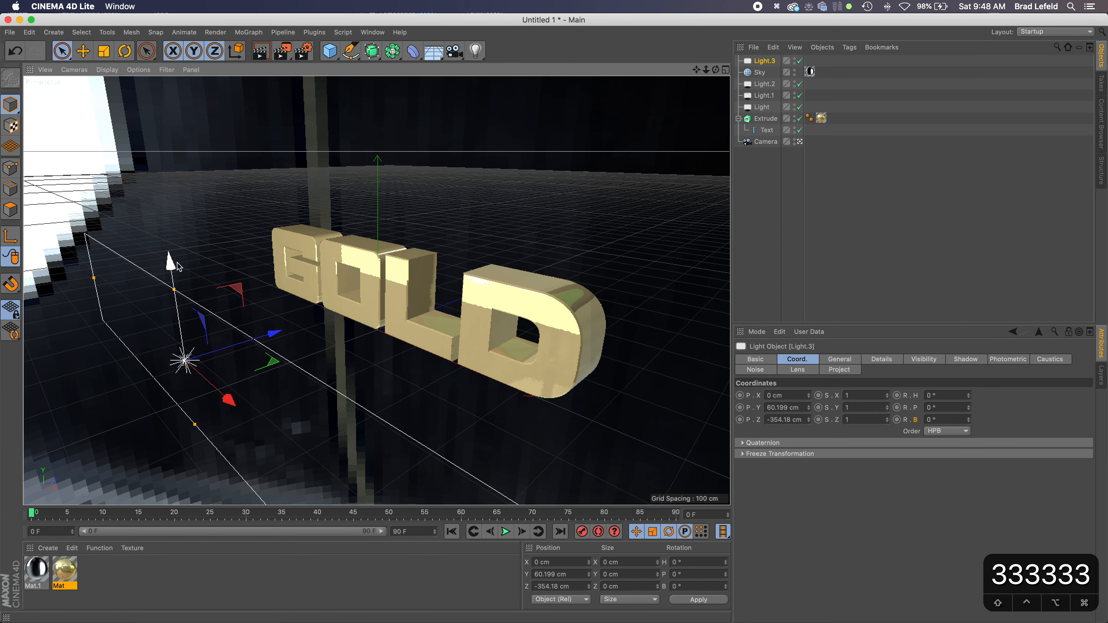
{"action": "left_click_drag", "start_coordinate": [171, 263], "coordinate": [173, 279]}
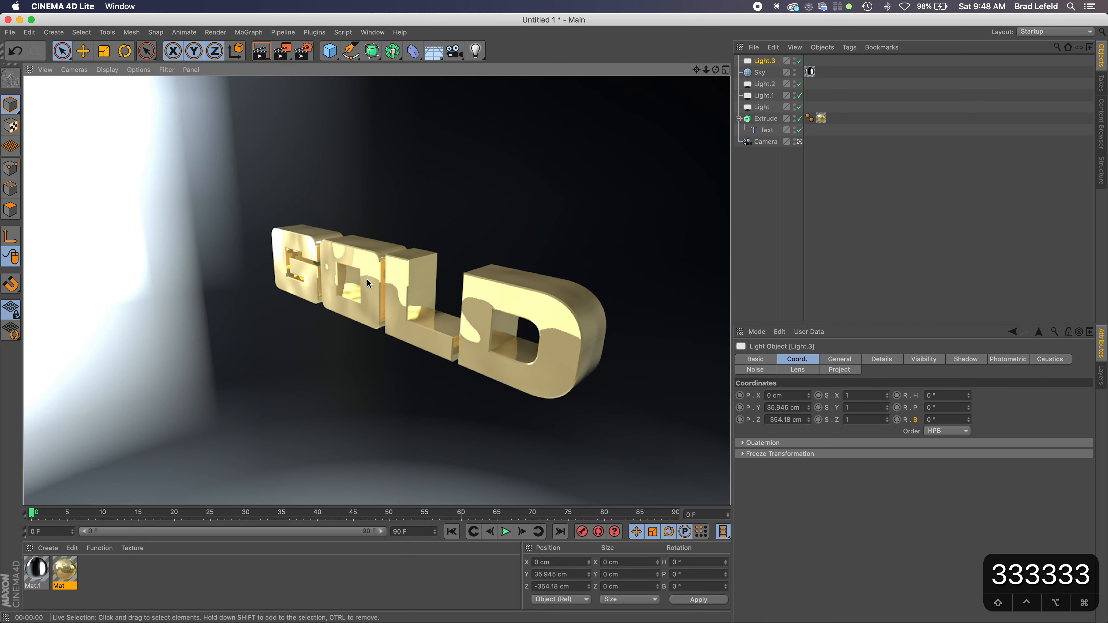
Step: Render the text from the front, both at the current distance and closer up
{"action": "left_click_drag", "start_coordinate": [323, 349], "coordinate": [423, 324]}
{"action": "left_click", "coordinate": [261, 54]}
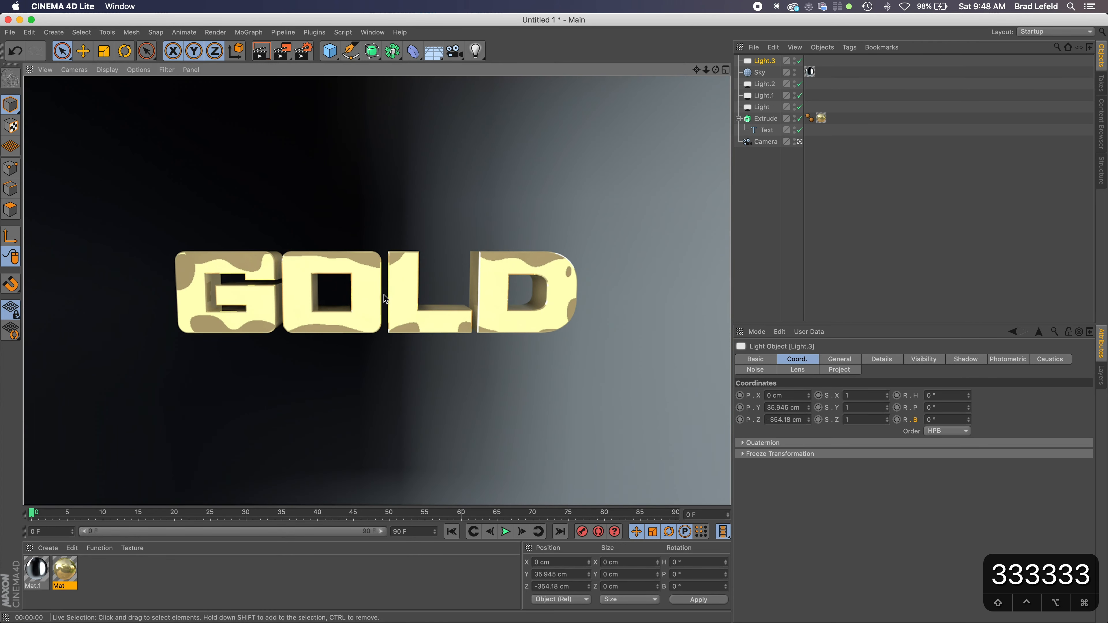
{"action": "scroll", "coordinate": [362, 288], "scroll_direction": "up", "scroll_amount": 5, "text": "alt"}
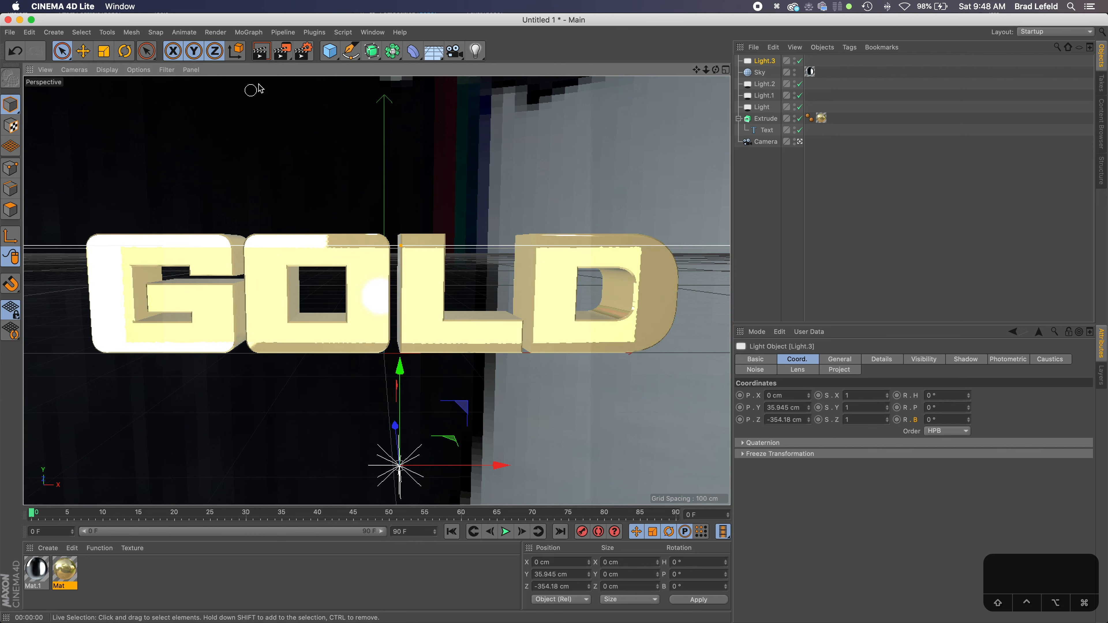
{"action": "left_click", "coordinate": [261, 55]}
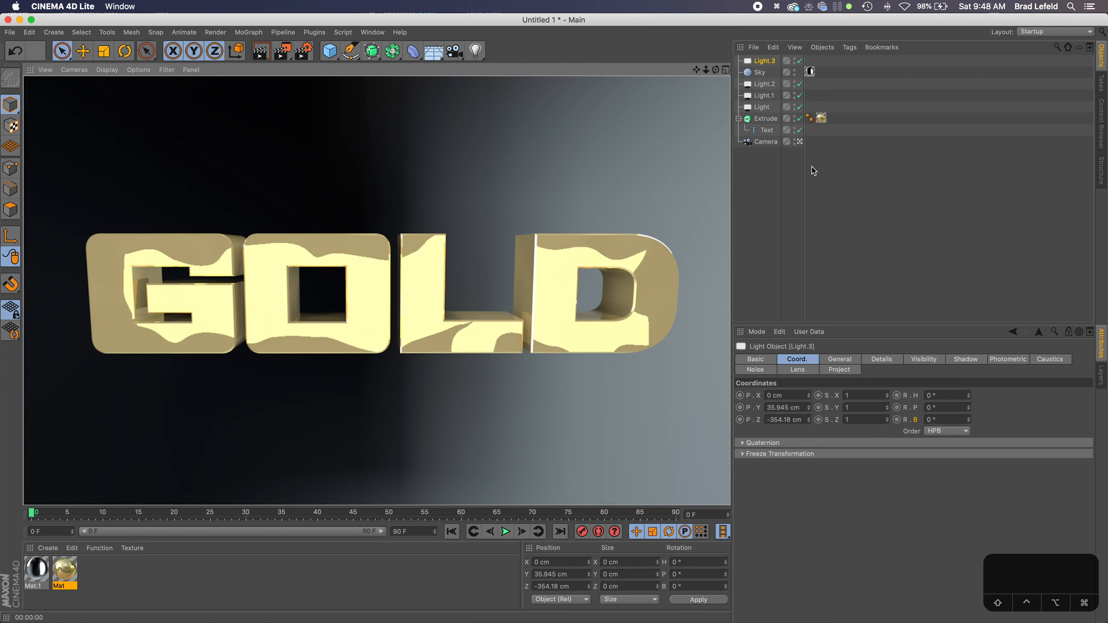
Step: Set the gold material's bump strength to 20 % and render the view
{"action": "left_click", "coordinate": [821, 171]}
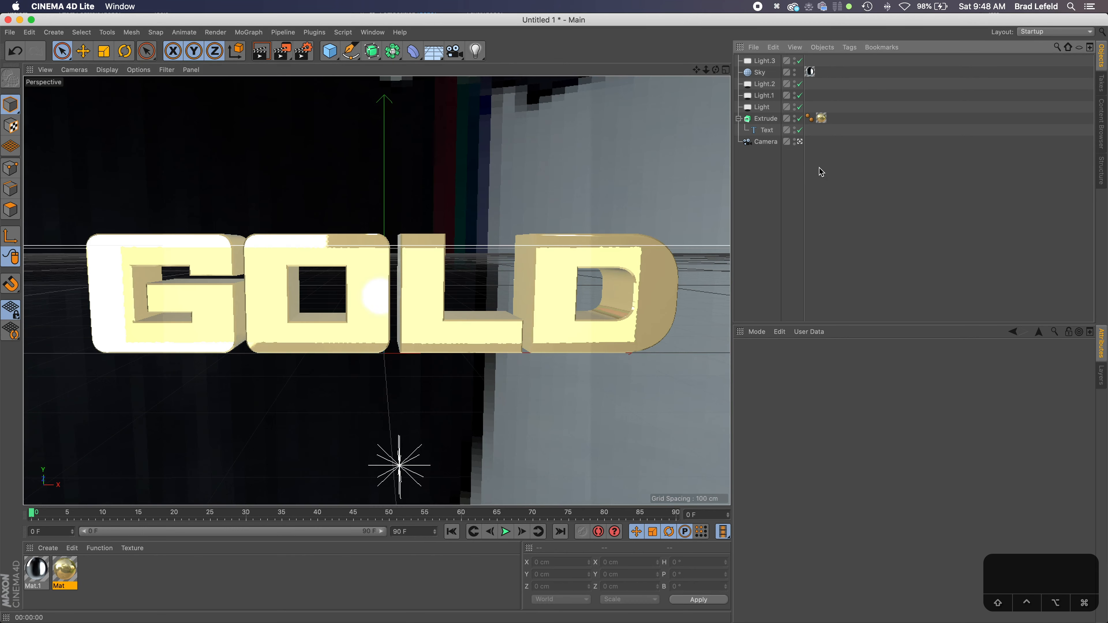
{"action": "double_click", "coordinate": [66, 571]}
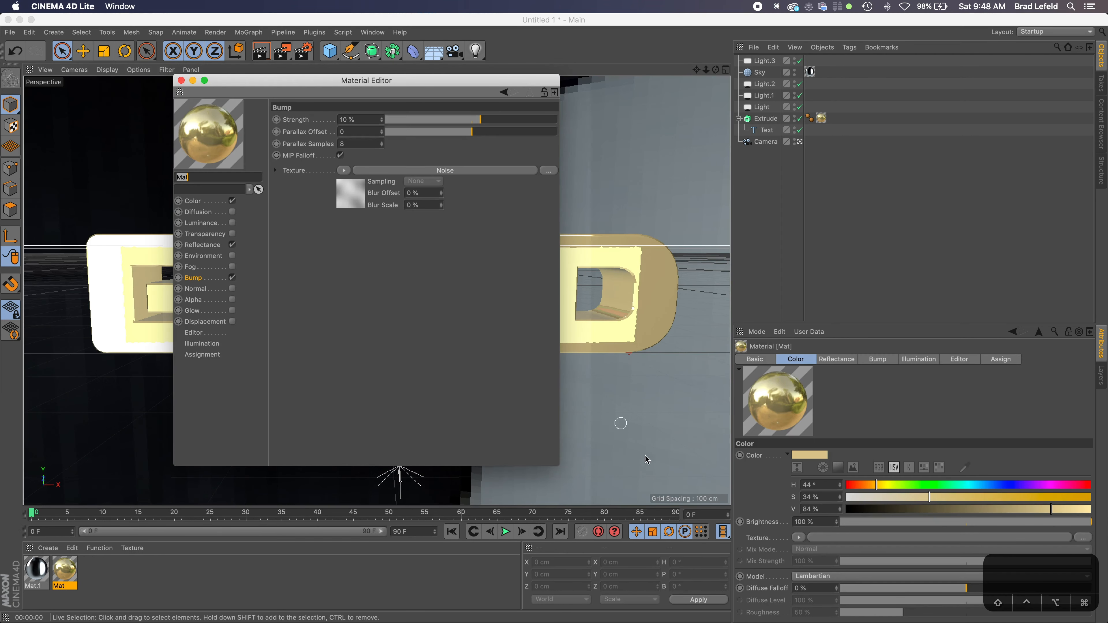
{"action": "left_click", "coordinate": [488, 119]}
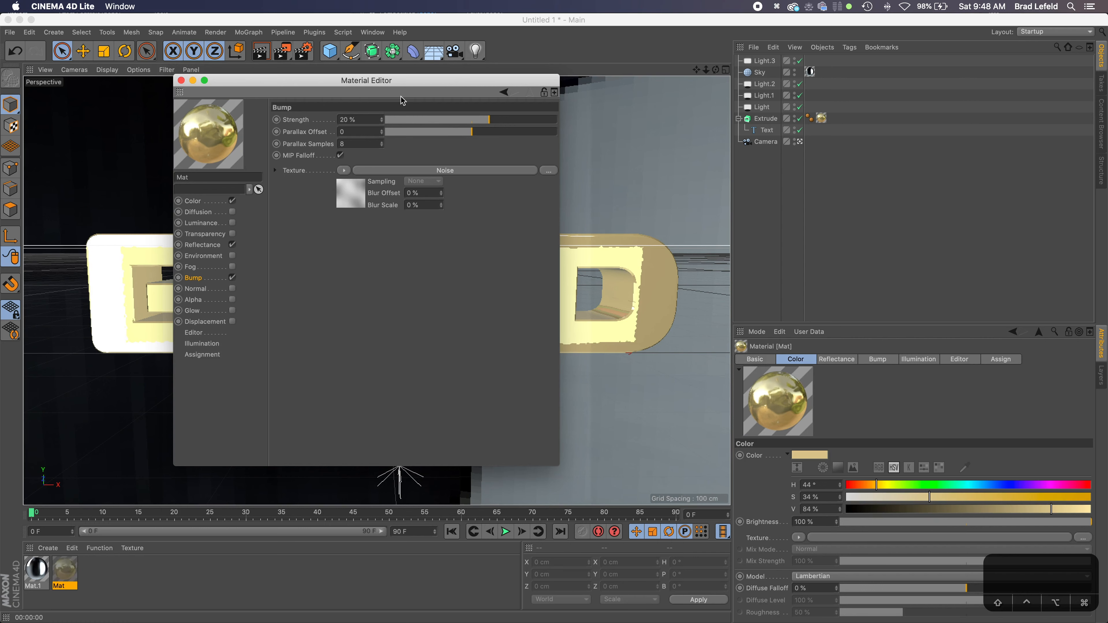
{"action": "left_click", "coordinate": [182, 81]}
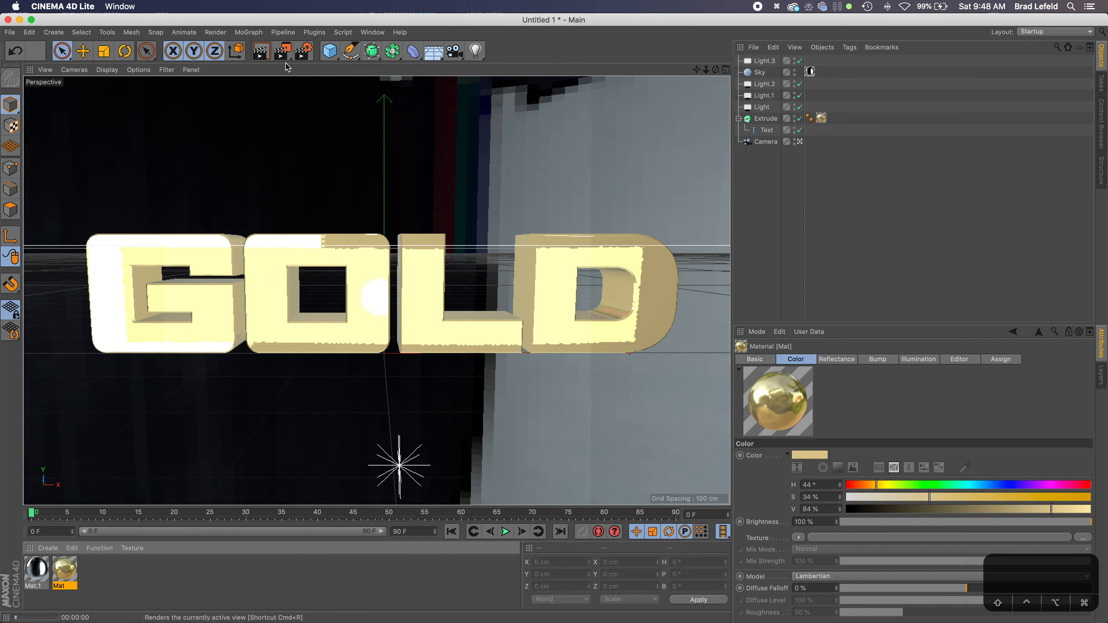
{"action": "left_click", "coordinate": [261, 52]}
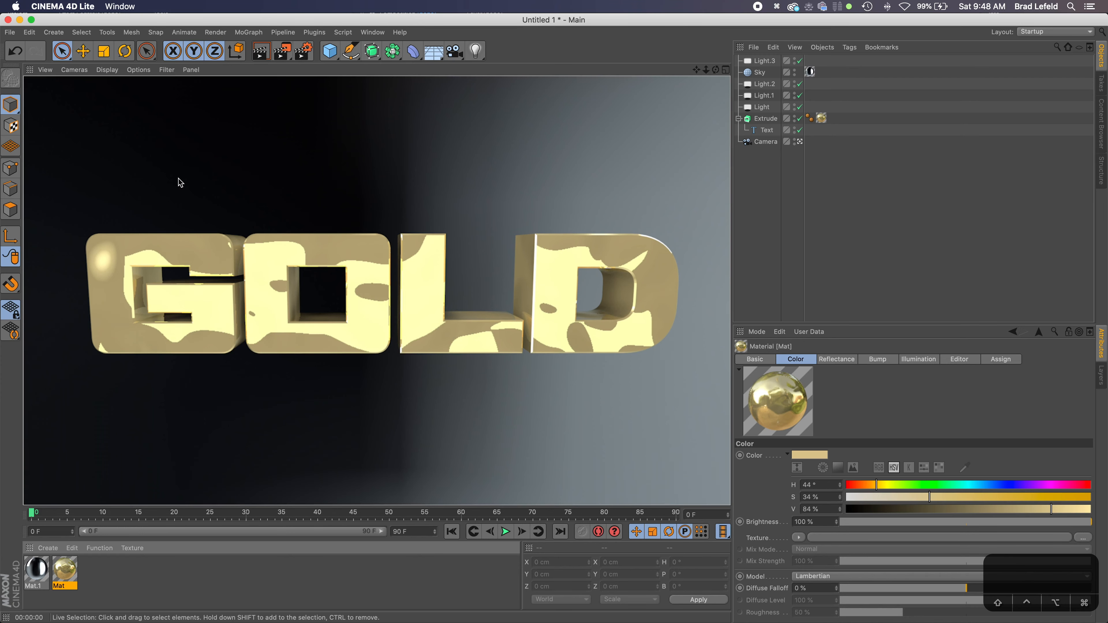
Step: Render the text from an angled, slightly more distant view
{"action": "key", "text": "3"}
{"action": "left_click_drag", "start_coordinate": [380, 263], "coordinate": [322, 291]}
{"action": "key", "text": "1"}
{"action": "scroll", "coordinate": [357, 291], "scroll_direction": "down", "scroll_amount": 3}
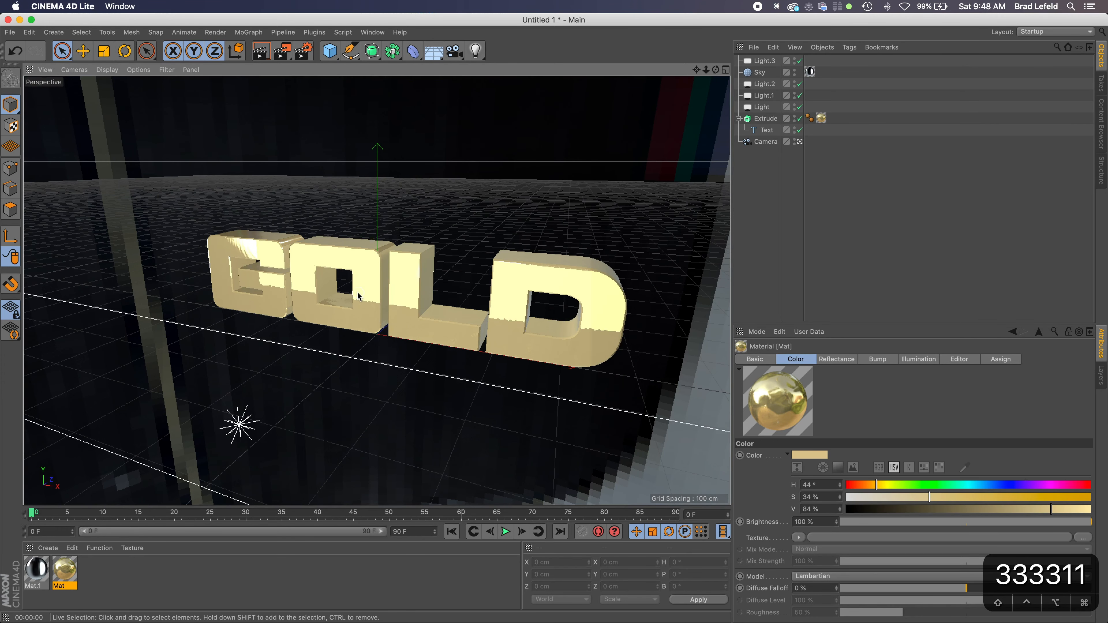
{"action": "left_click", "coordinate": [261, 53]}
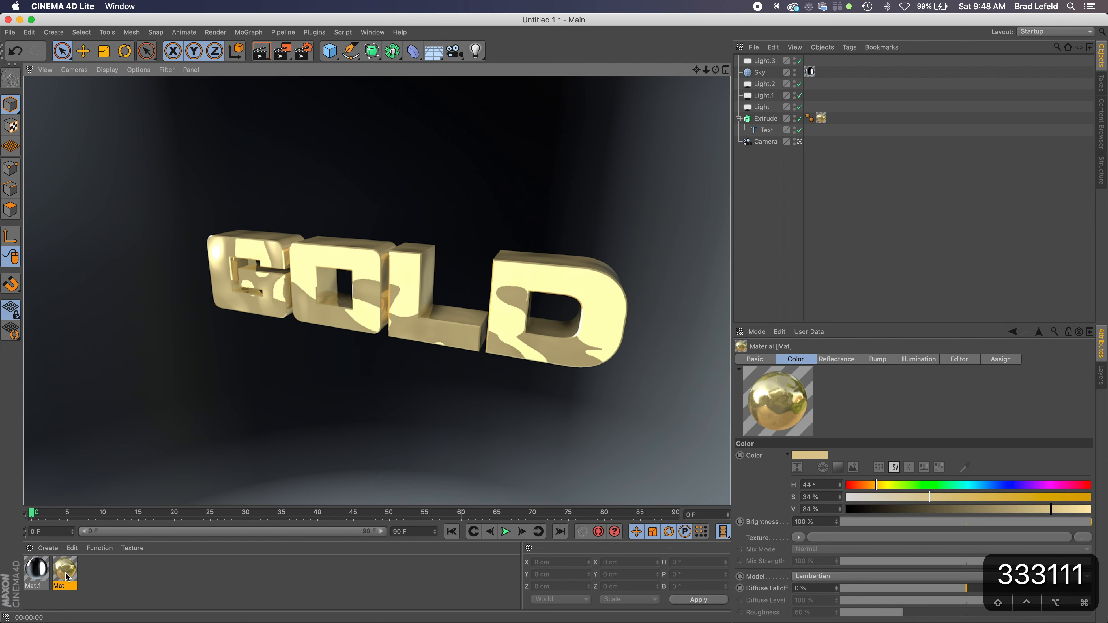
Step: Set the gold material's bump strength to 4 % and its Layer 1 reflectance roughness to 15 %
{"action": "double_click", "coordinate": [59, 577]}
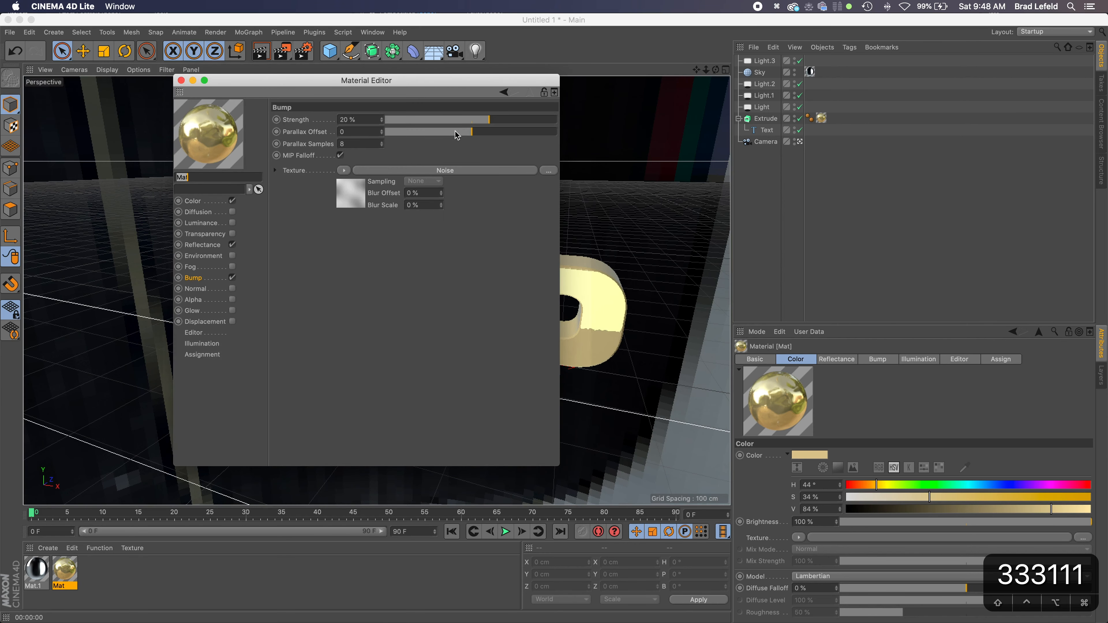
{"action": "left_click", "coordinate": [475, 121]}
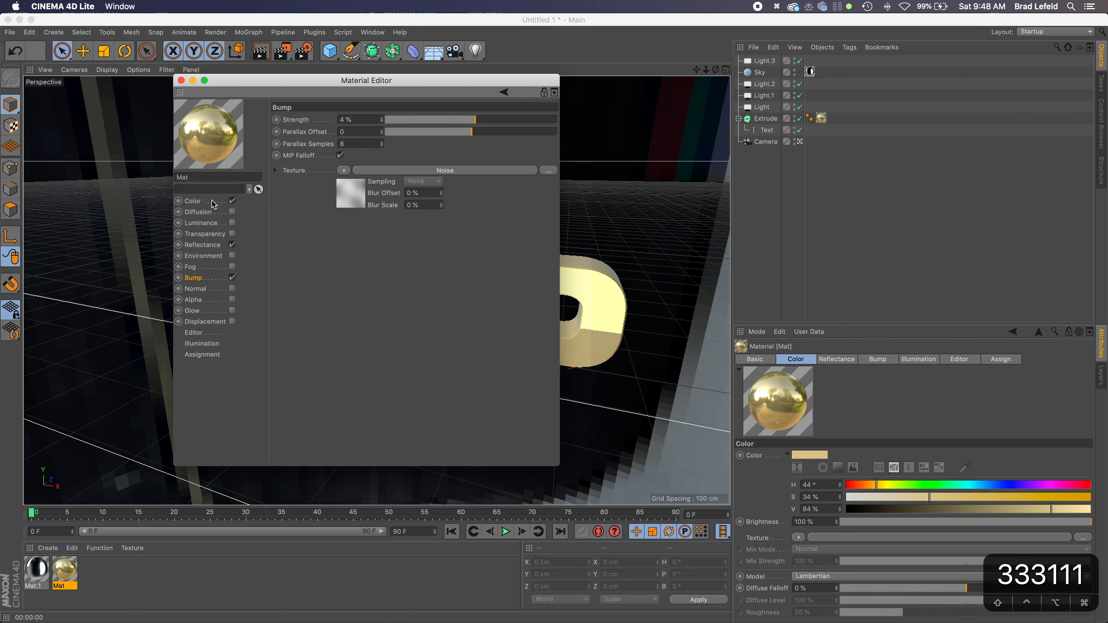
{"action": "left_click", "coordinate": [204, 246]}
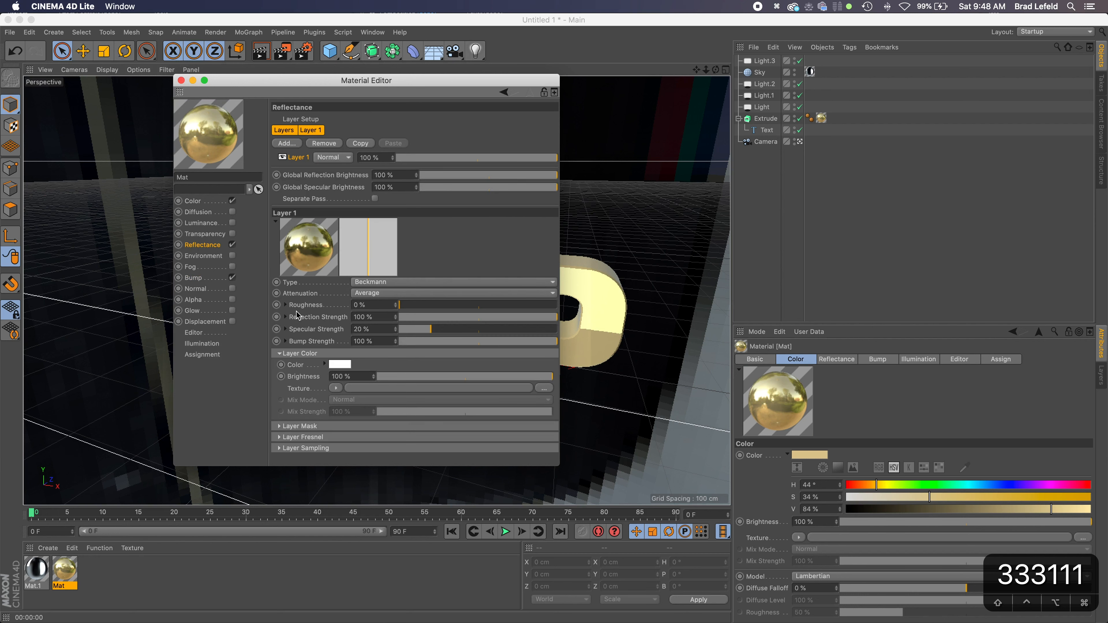
{"action": "double_click", "coordinate": [358, 304]}
{"action": "type", "text": "15"}
{"action": "key", "text": "Tab"}
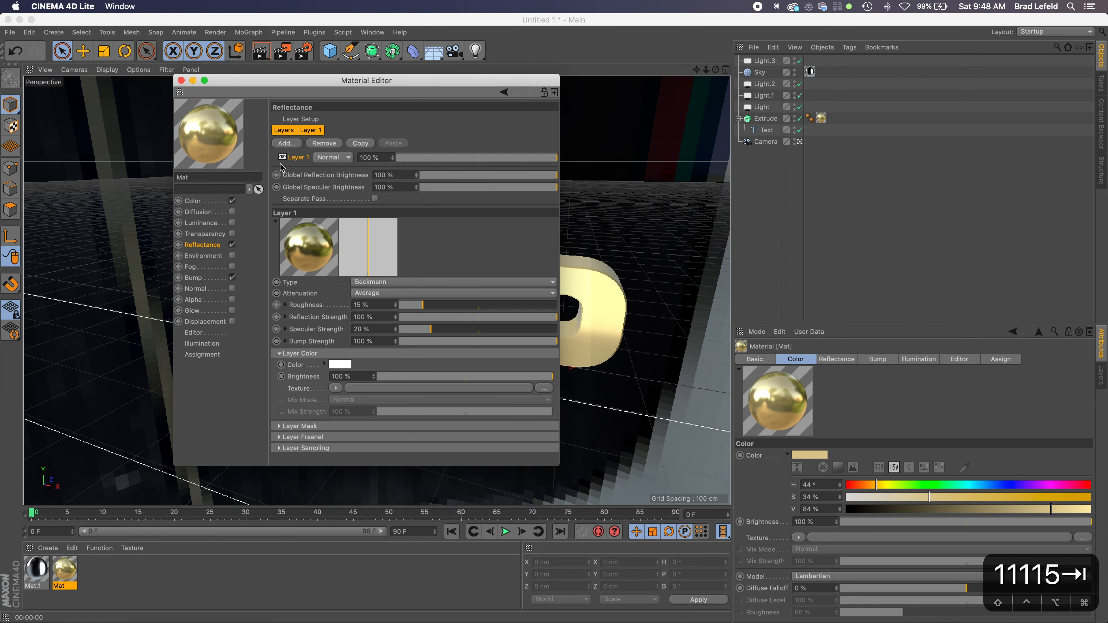
{"action": "left_click", "coordinate": [181, 80]}
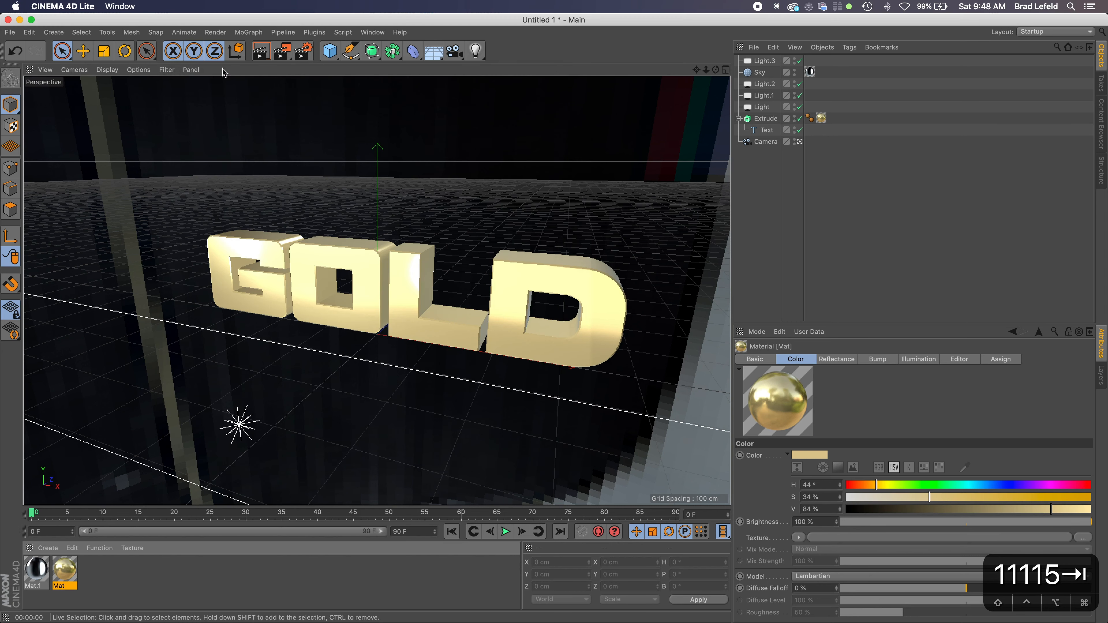
Step: Render the angled view to check the gold finish, and turn back towards the front of the text
{"action": "left_click", "coordinate": [264, 56]}
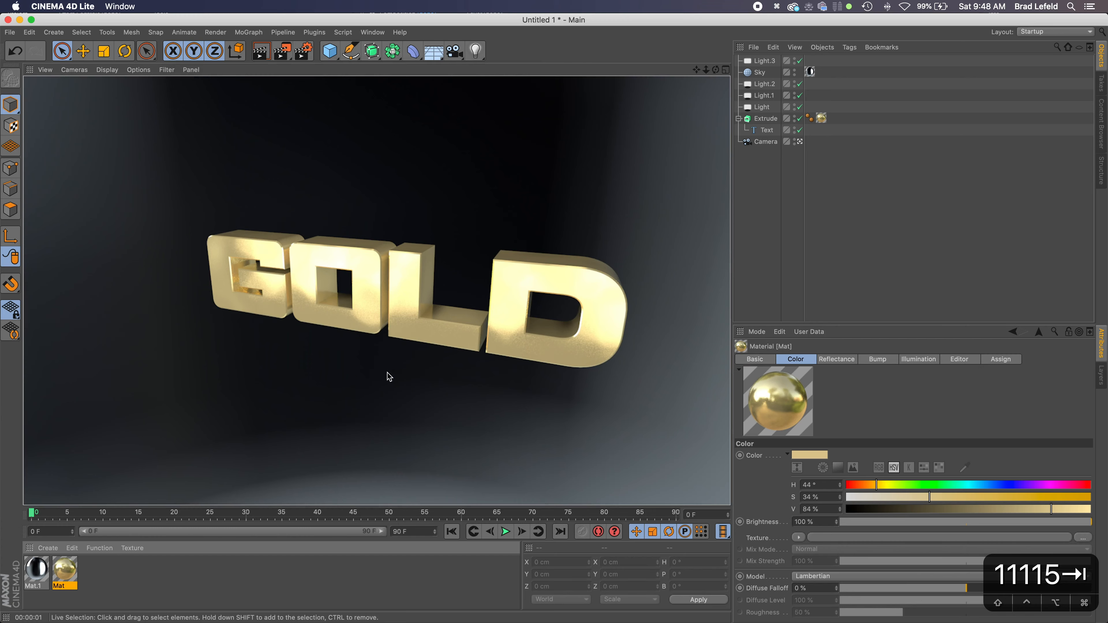
{"action": "key", "text": "3"}
{"action": "left_click_drag", "start_coordinate": [390, 377], "coordinate": [441, 371]}
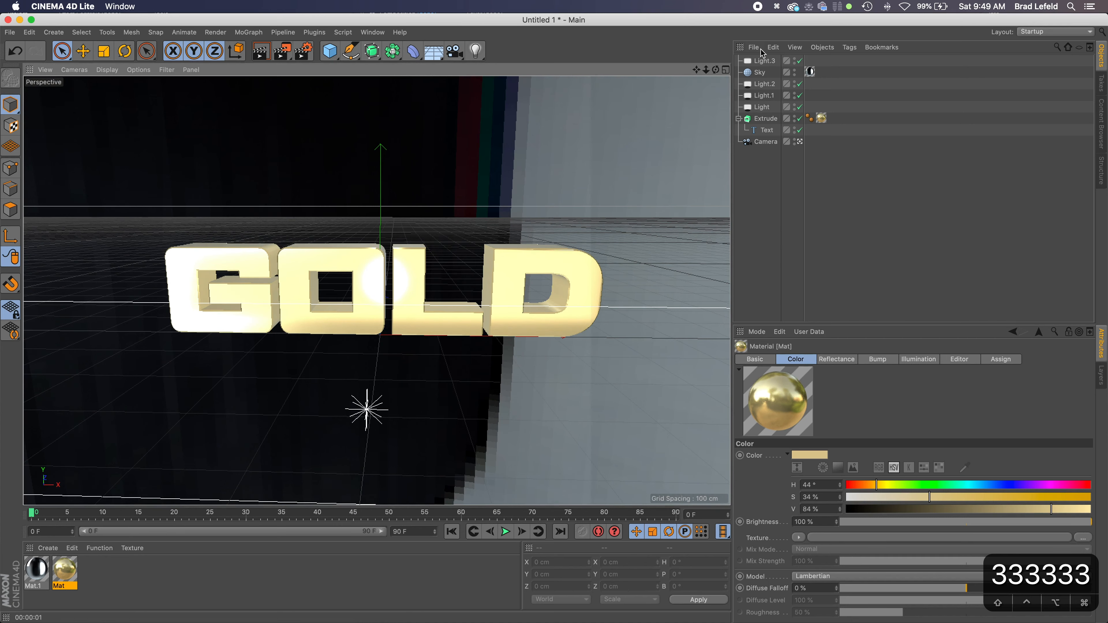
Step: Set the front area light's intensity to 75 % and render the view
{"action": "left_click", "coordinate": [764, 61]}
{"action": "left_click", "coordinate": [756, 360]}
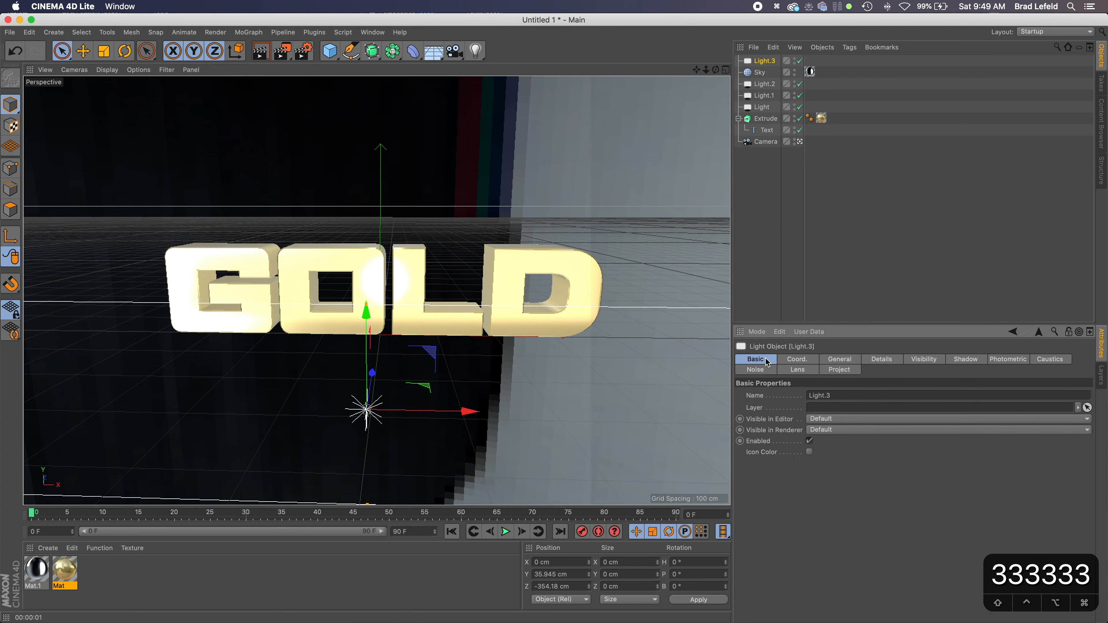
{"action": "left_click", "coordinate": [849, 360]}
{"action": "left_click_drag", "start_coordinate": [827, 460], "coordinate": [768, 461]}
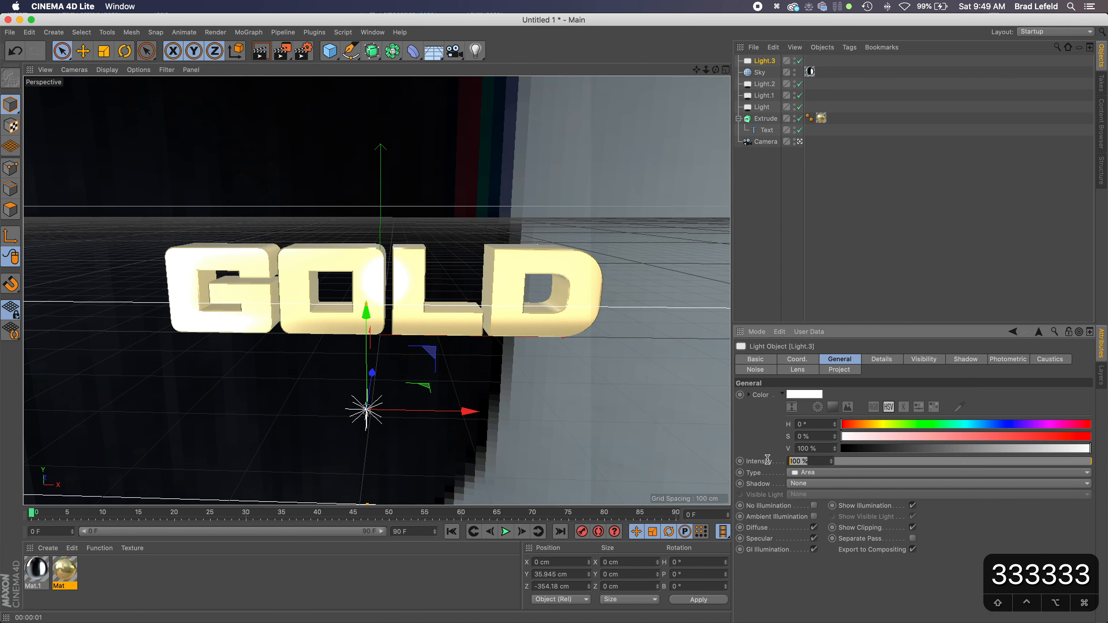
{"action": "type", "text": "75"}
{"action": "key", "text": "Return"}
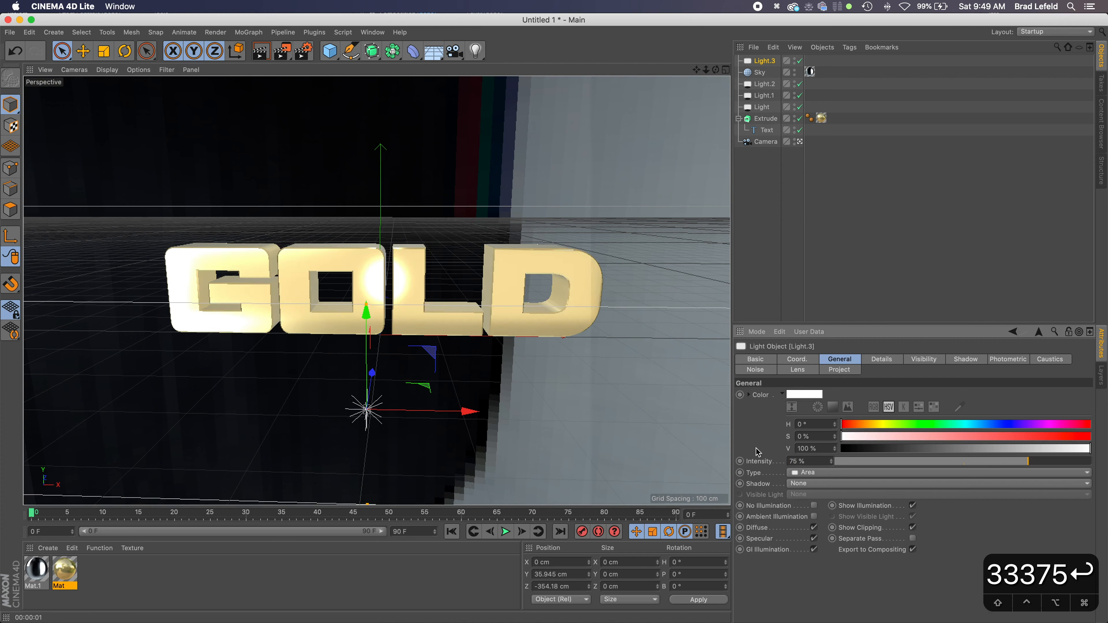
{"action": "left_click", "coordinate": [260, 51]}
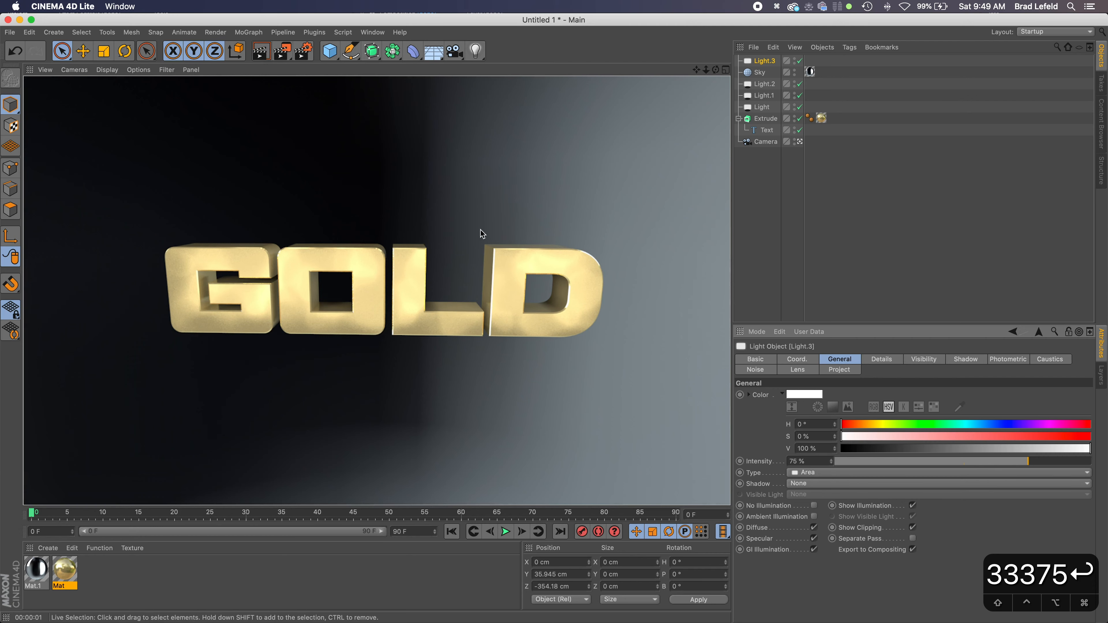
Step: Lower the overhead area light to about 442 cm and shift it in depth to about Z -29 cm
{"action": "key", "text": "3"}
{"action": "left_click_drag", "start_coordinate": [480, 230], "coordinate": [195, 136]}
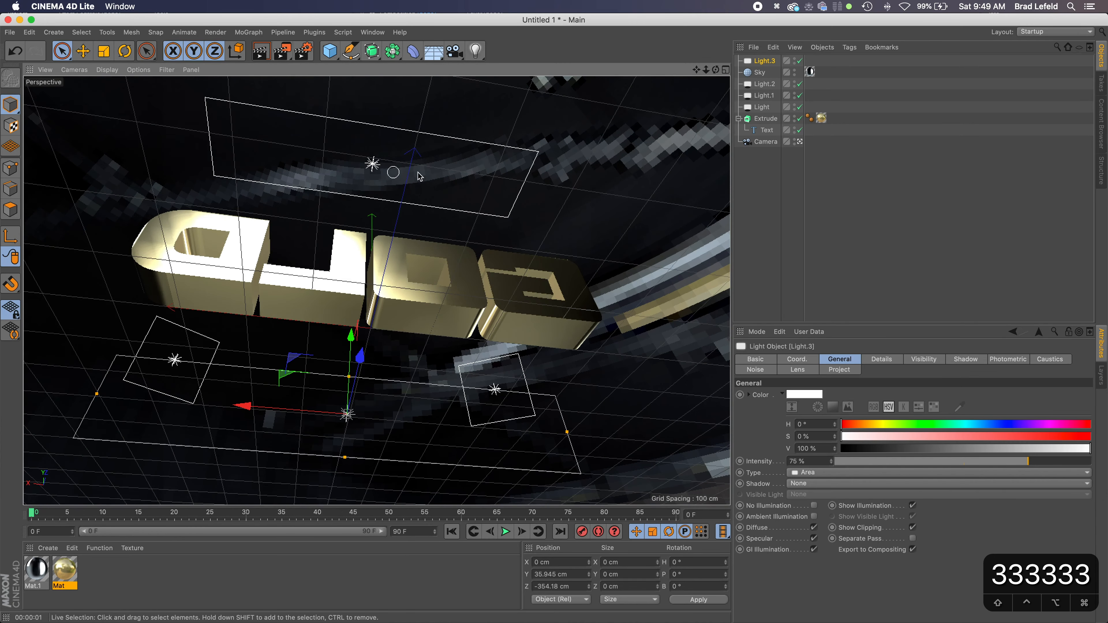
{"action": "left_click", "coordinate": [372, 165]}
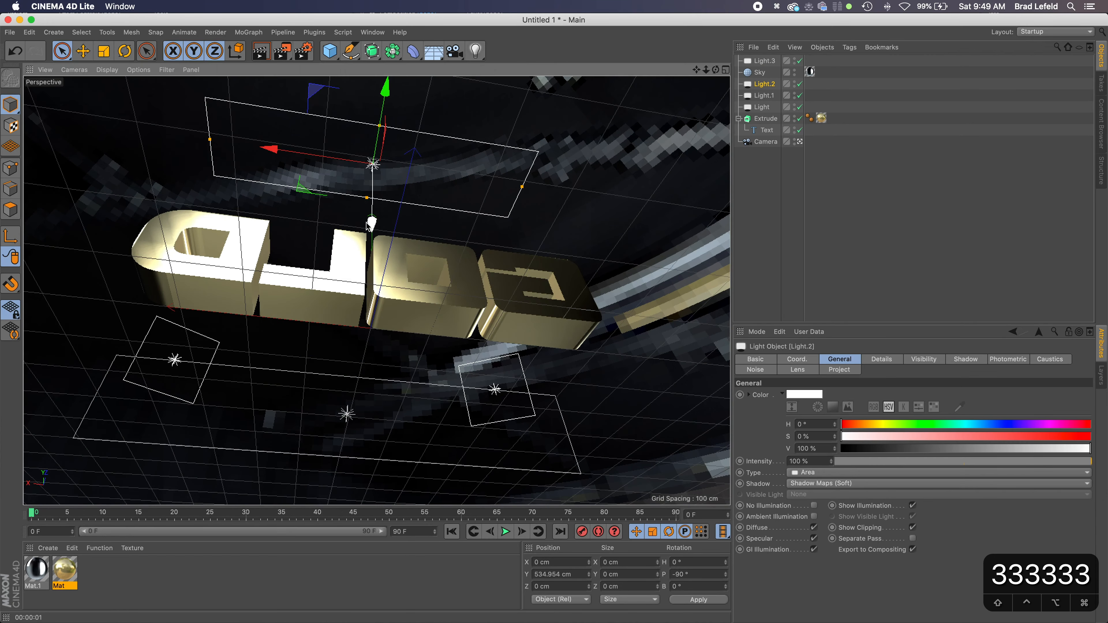
{"action": "mouse_move", "coordinate": [367, 222]}
{"action": "left_mouse_down"}
{"action": "mouse_move", "coordinate": [368, 255]}
{"action": "mouse_move", "coordinate": [368, 243]}
{"action": "left_mouse_up"}
{"action": "key", "text": "3"}
{"action": "left_click_drag", "start_coordinate": [306, 323], "coordinate": [483, 372]}
{"action": "left_click_drag", "start_coordinate": [426, 139], "coordinate": [413, 138]}
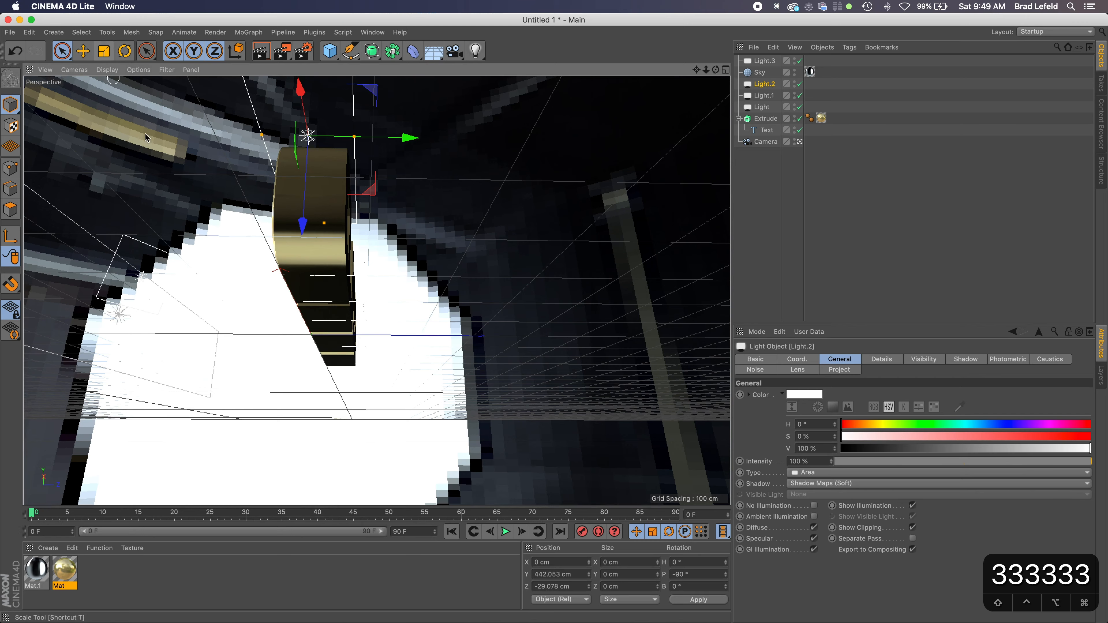
Step: Render the gold text from an angled view and again from the front to check the overhead light
{"action": "key", "text": "1"}
{"action": "left_click_drag", "start_coordinate": [145, 138], "coordinate": [357, 292]}
{"action": "left_click", "coordinate": [262, 51]}
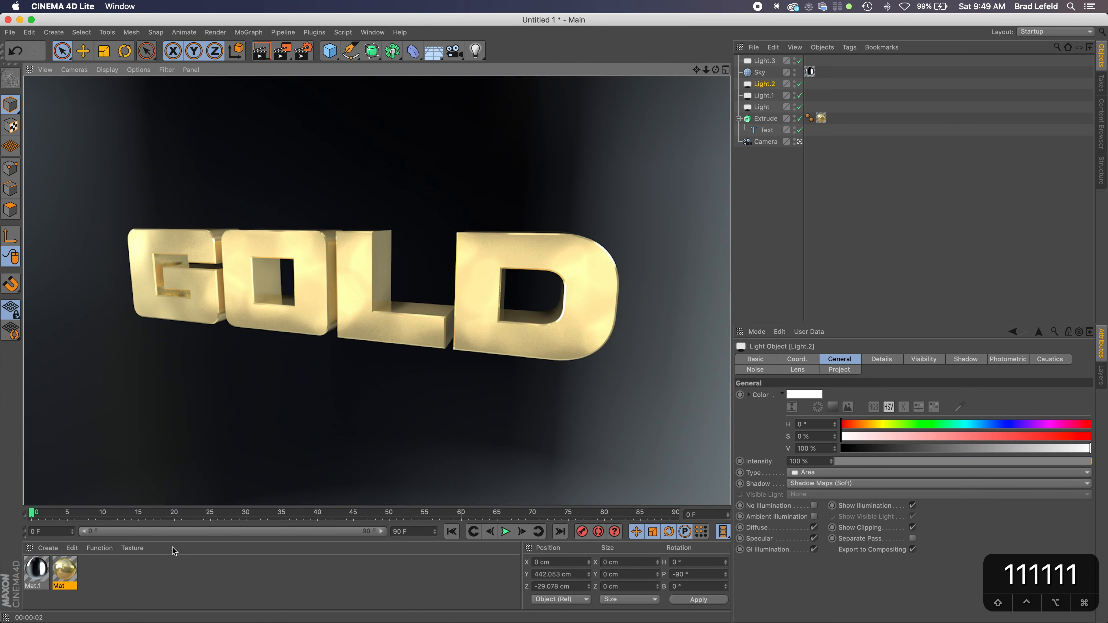
{"action": "left_click", "coordinate": [65, 572]}
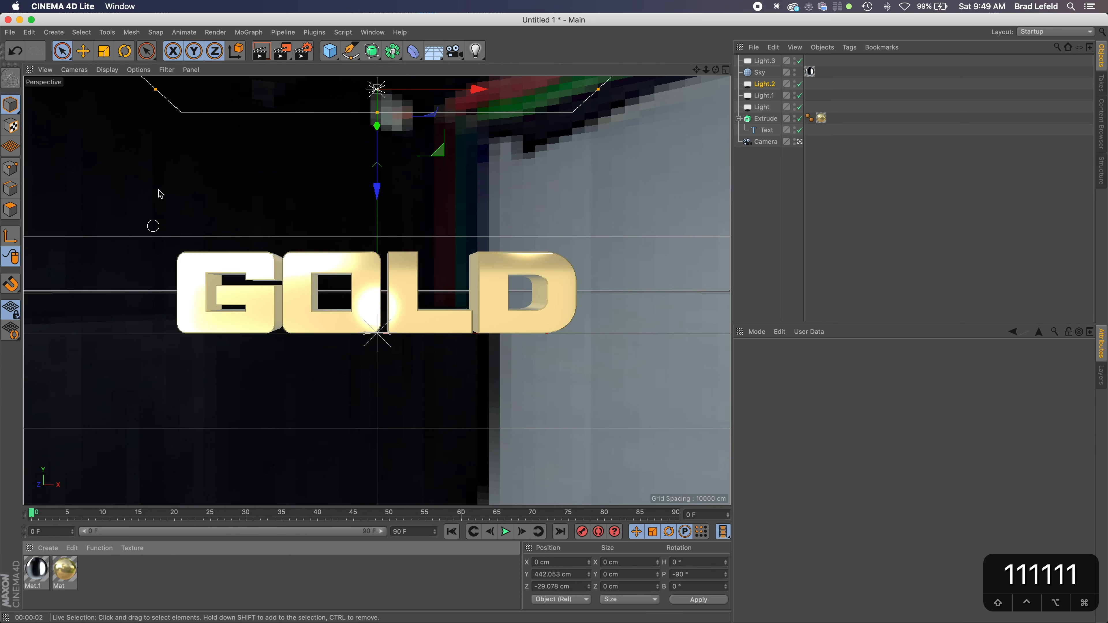
{"action": "left_click", "coordinate": [270, 49]}
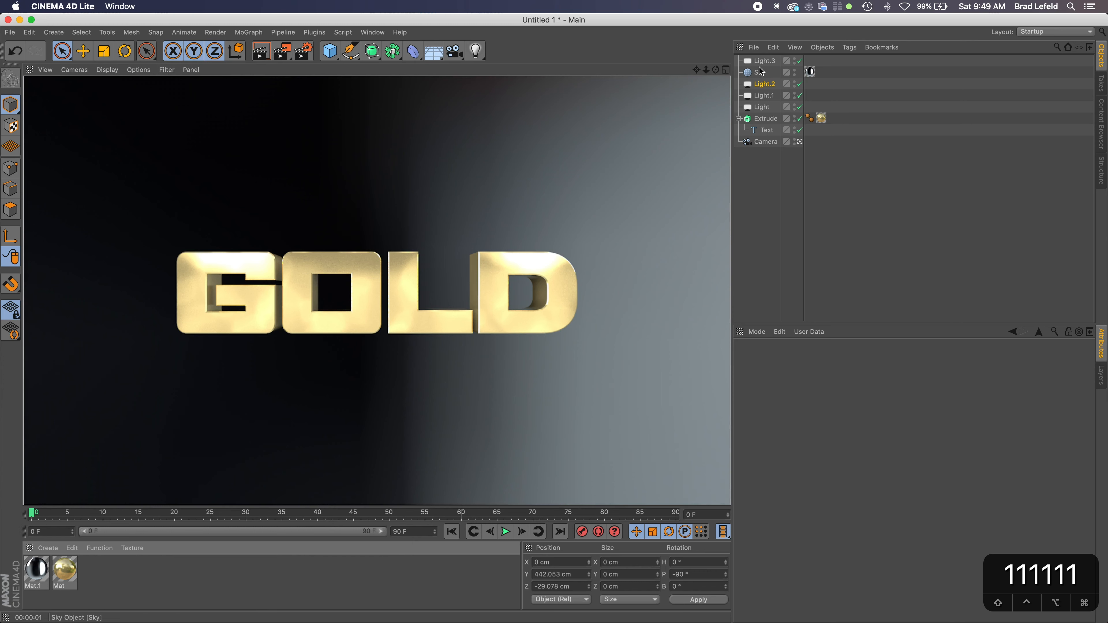
Step: Change the text object's wording to SILVER and render the view
{"action": "left_click", "coordinate": [764, 133]}
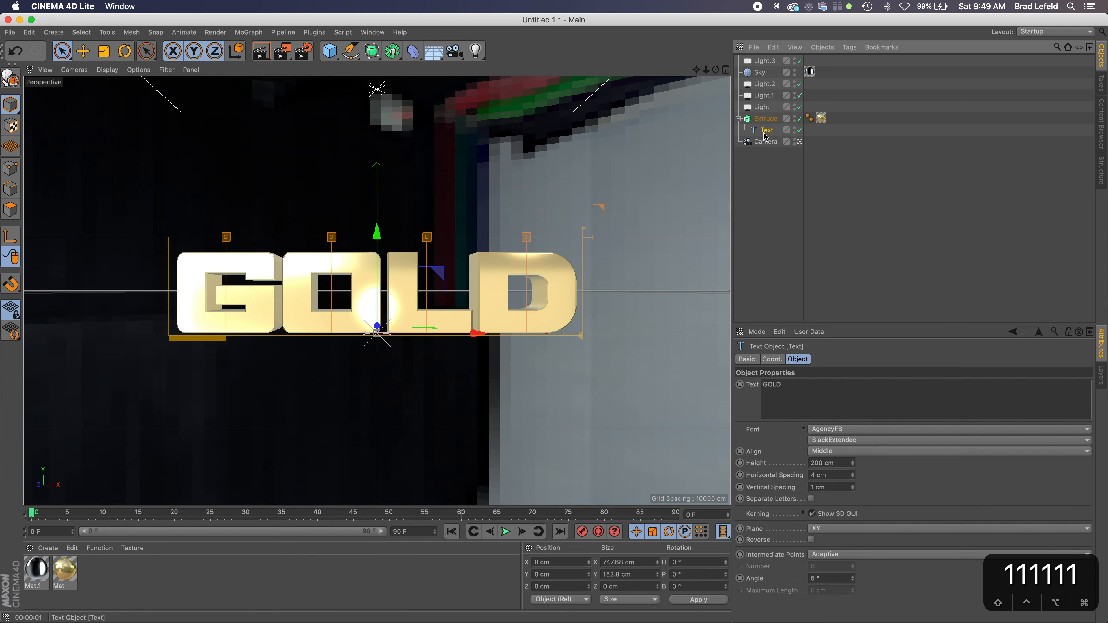
{"action": "left_click", "coordinate": [795, 383]}
{"action": "key", "text": "super+a"}
{"action": "type", "text": "SILVER"}
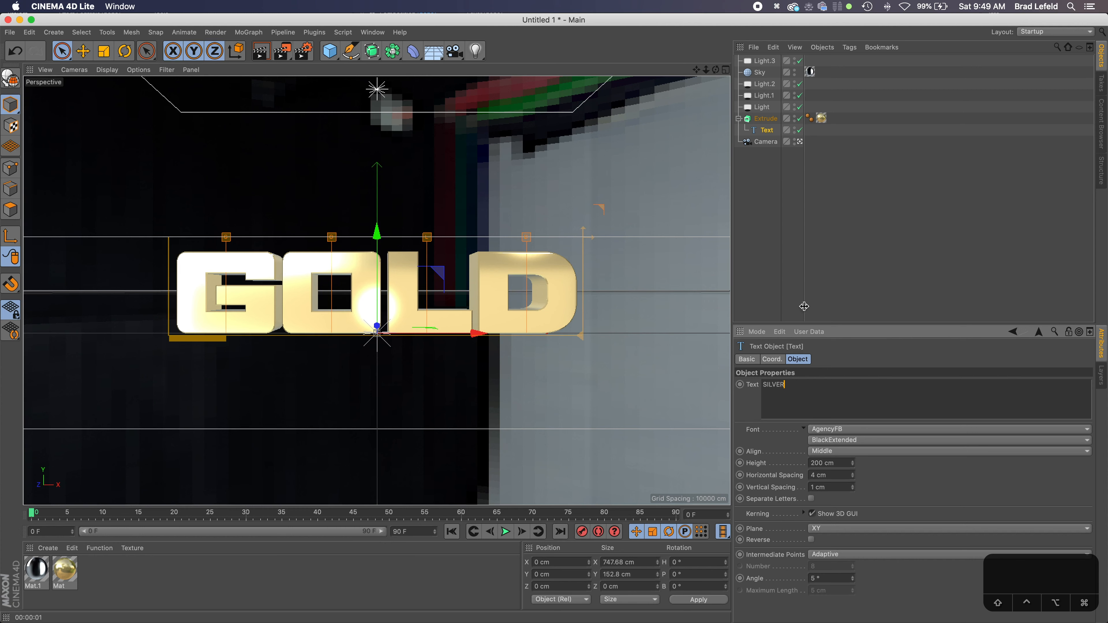
{"action": "left_click", "coordinate": [837, 244]}
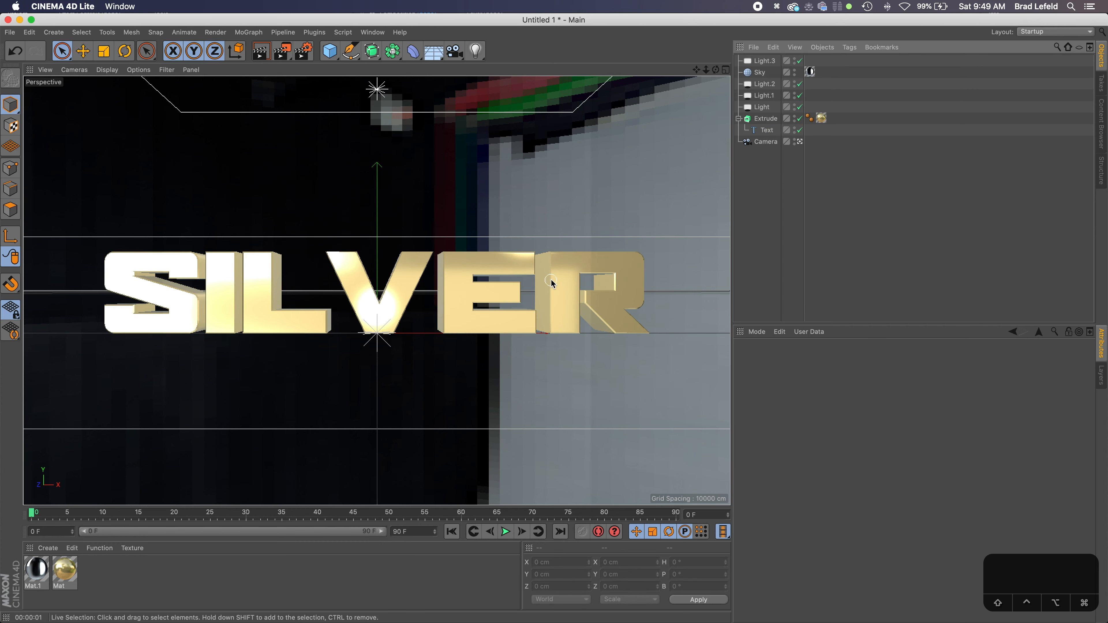
{"action": "left_click", "coordinate": [261, 51]}
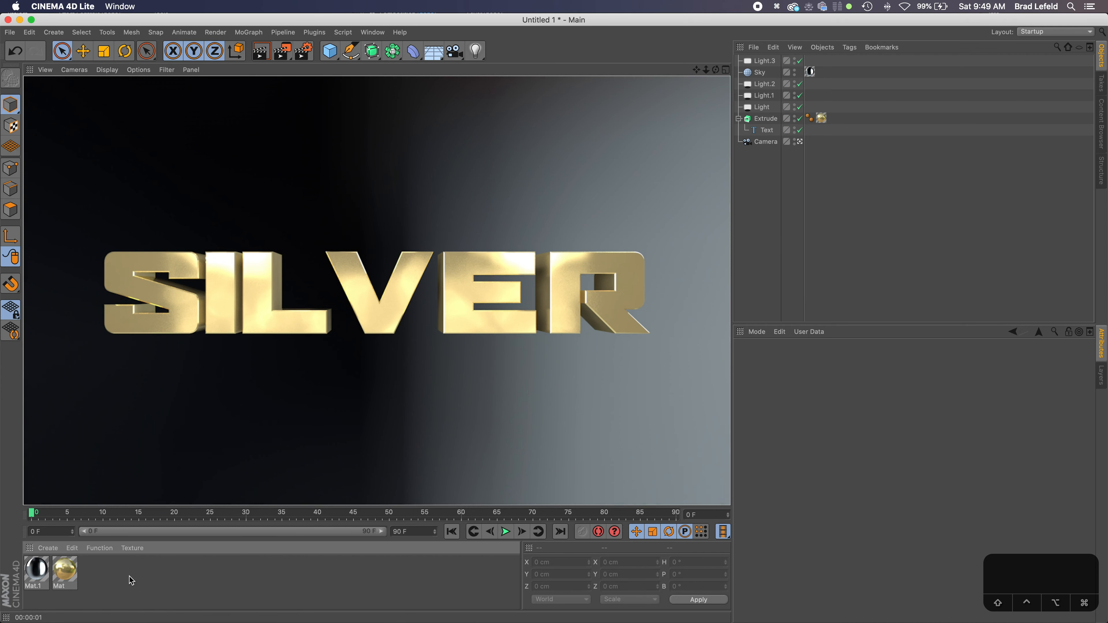
Step: Duplicate the gold material and set the copy's Layer 1 Fresnel preset to Silver
{"action": "left_click", "coordinate": [62, 573]}
{"action": "key", "text": "super+c"}
{"action": "key", "text": "super+v"}
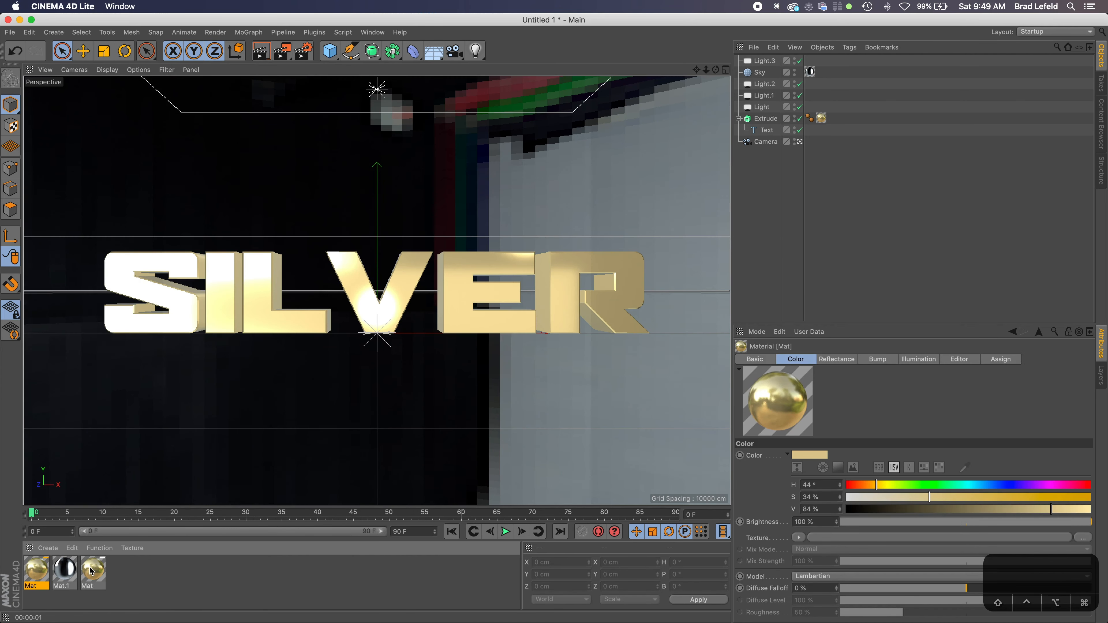
{"action": "double_click", "coordinate": [36, 569]}
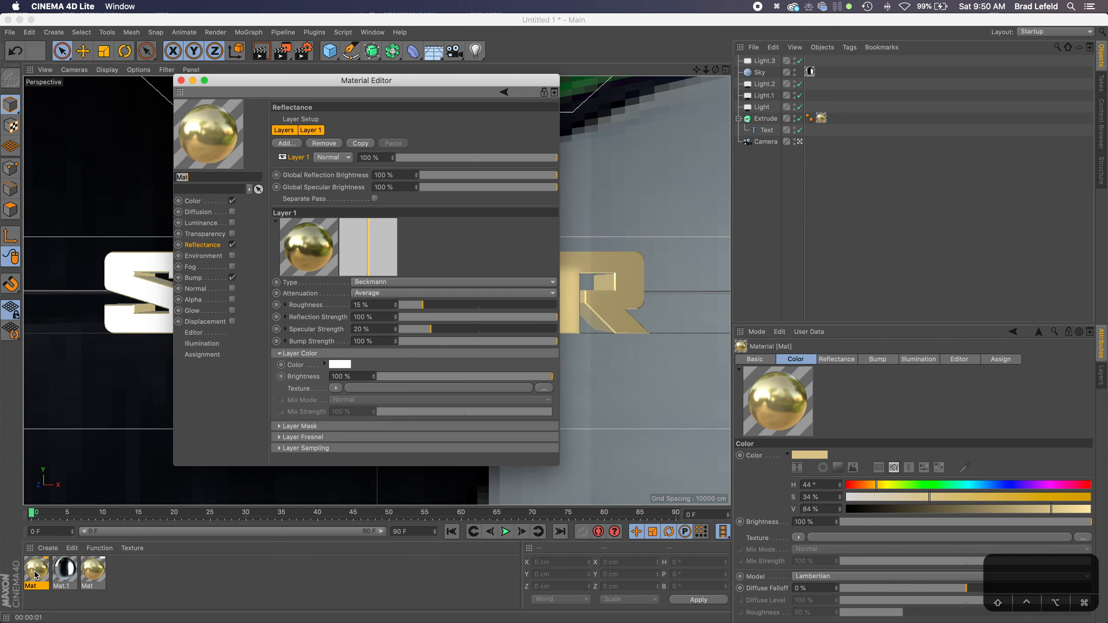
{"action": "left_click", "coordinate": [217, 241]}
{"action": "left_click", "coordinate": [280, 437]}
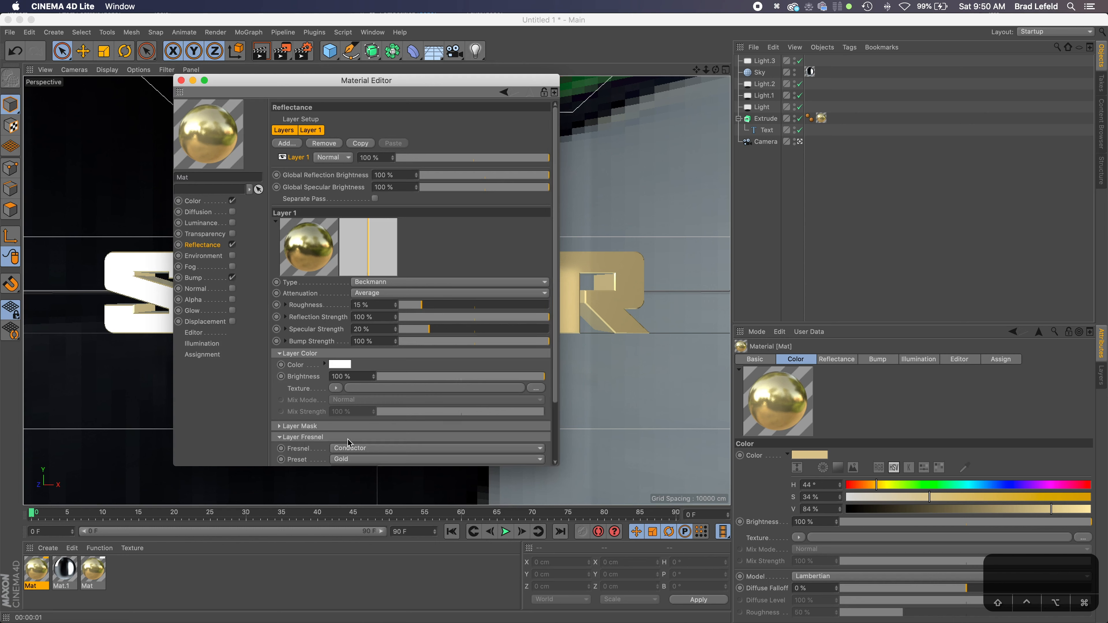
{"action": "left_click", "coordinate": [351, 460]}
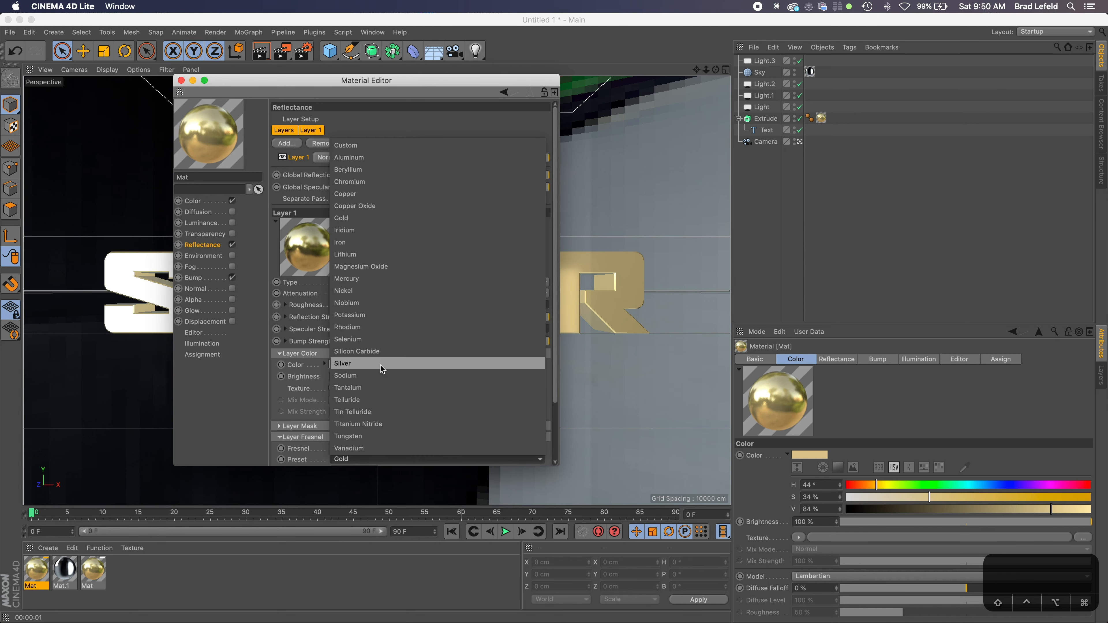
{"action": "left_click", "coordinate": [381, 366]}
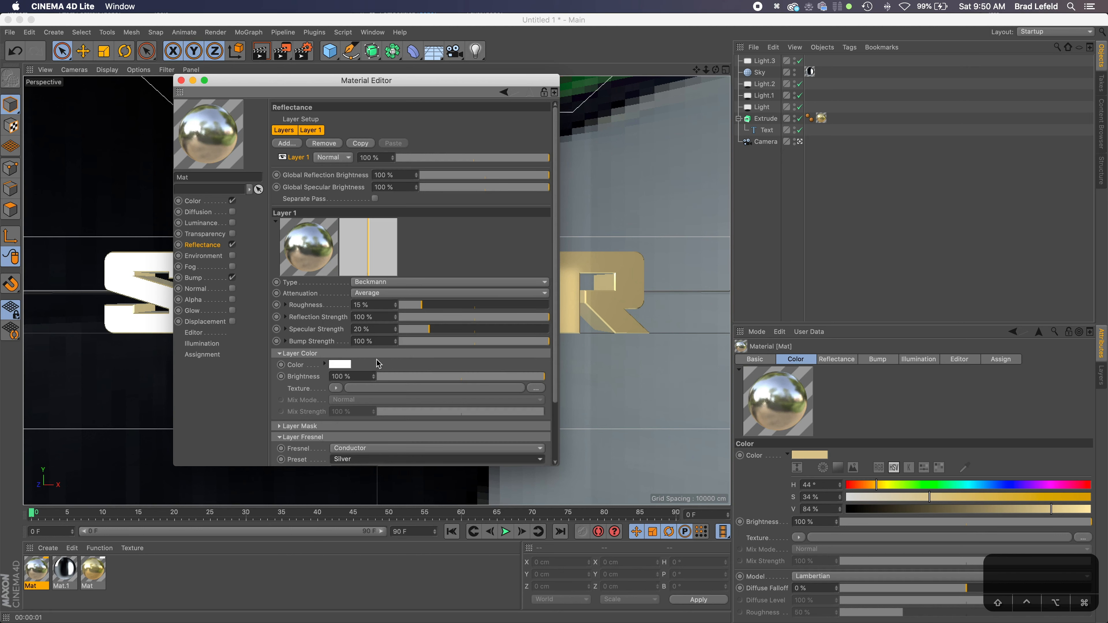
{"action": "left_click", "coordinate": [181, 80]}
Step: Apply the silver material to the extruded SILVER text and render the view
{"action": "left_click_drag", "start_coordinate": [37, 569], "coordinate": [214, 517]}
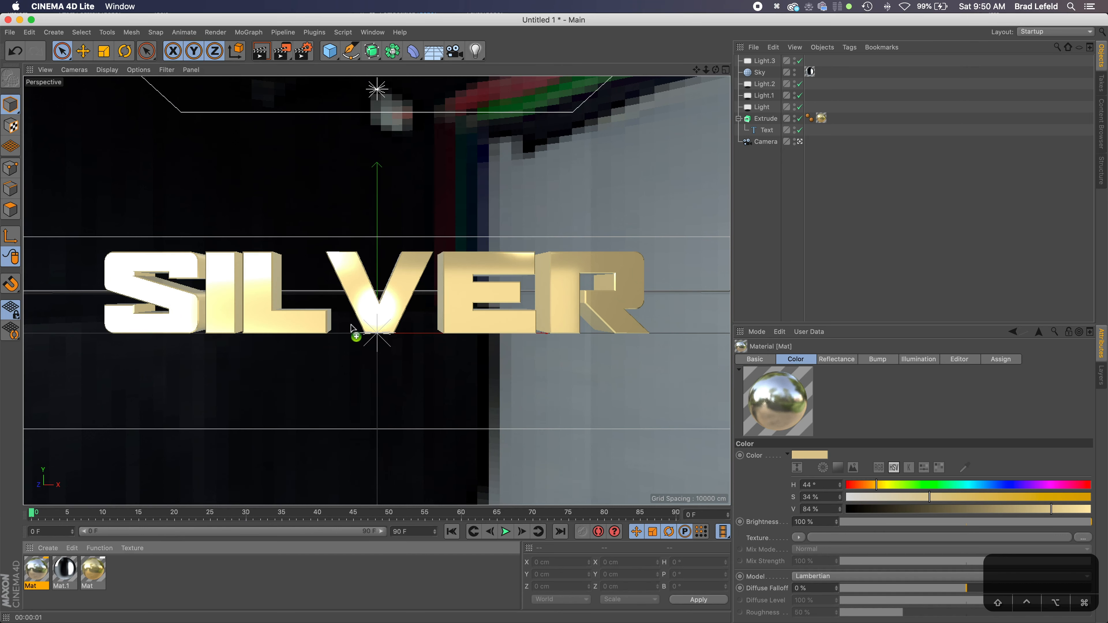
{"action": "left_click_drag", "start_coordinate": [353, 330], "coordinate": [362, 293]}
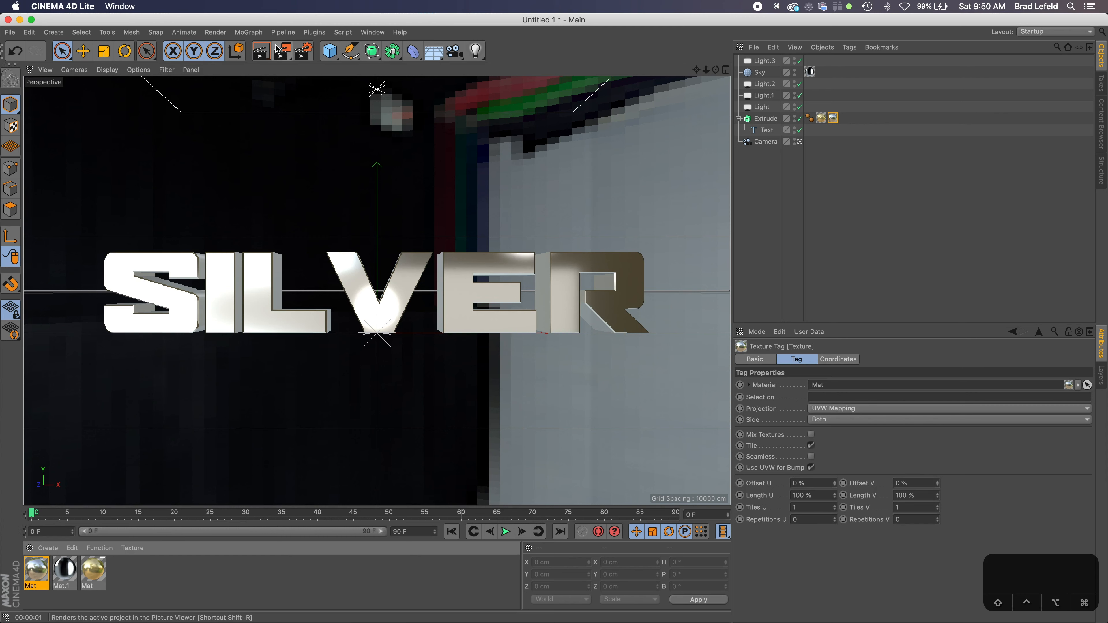
{"action": "left_click", "coordinate": [263, 55]}
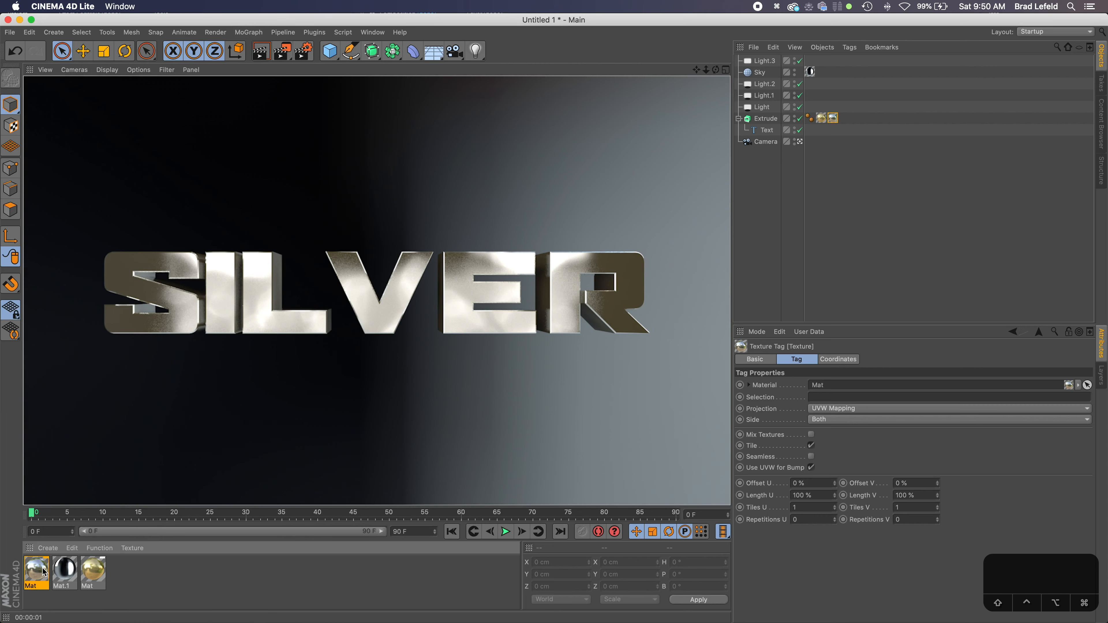
Step: Set the silver material's color saturation to 0 % and render the view
{"action": "double_click", "coordinate": [43, 573]}
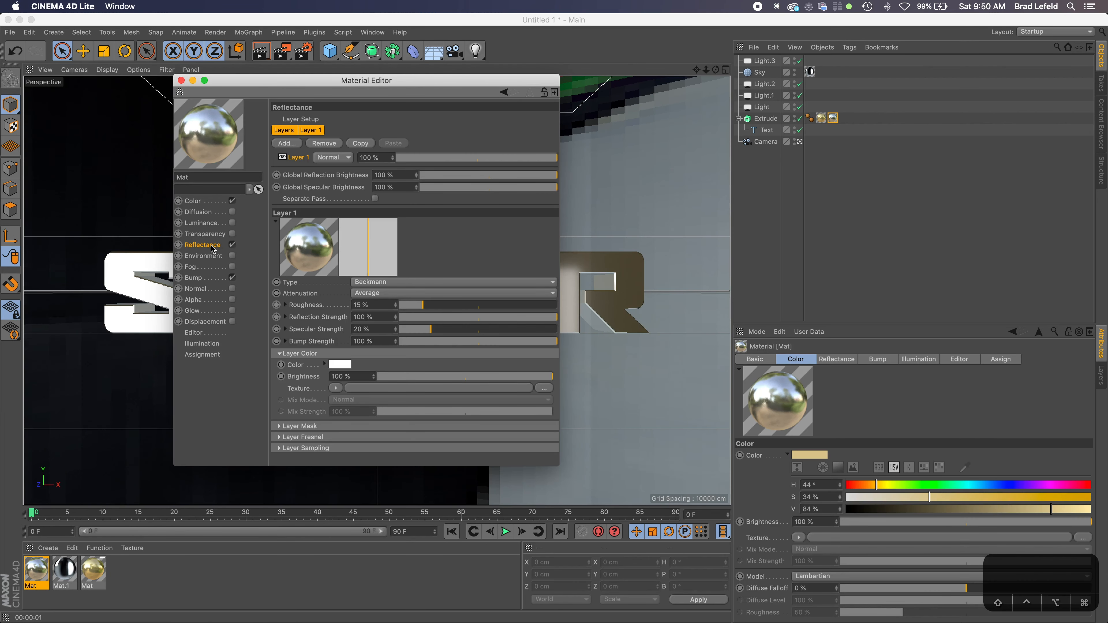
{"action": "left_click", "coordinate": [213, 205]}
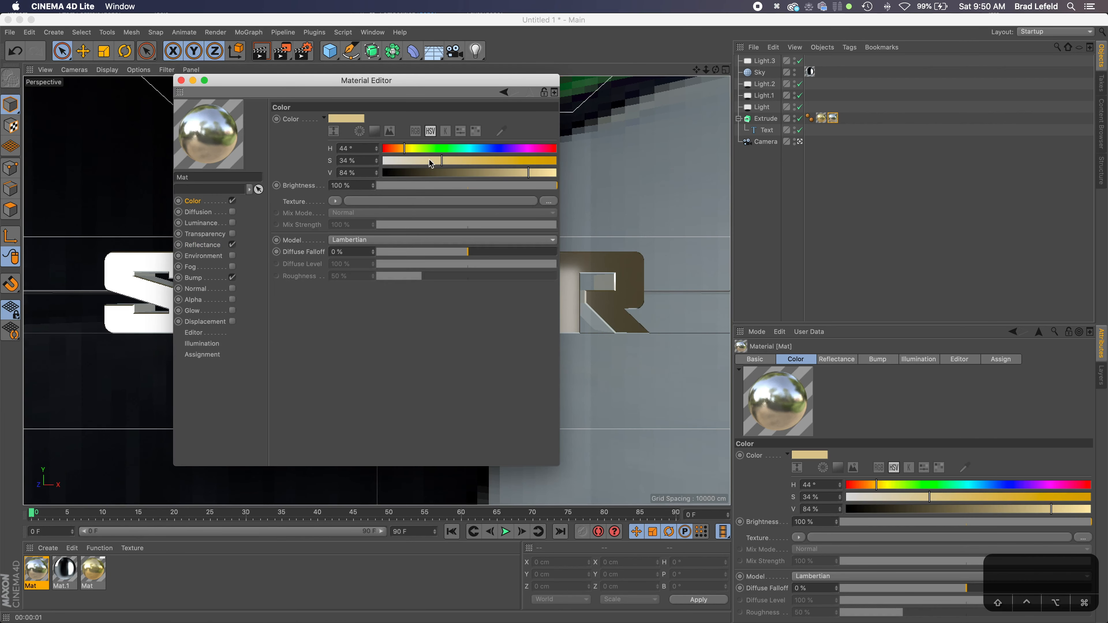
{"action": "left_click_drag", "start_coordinate": [430, 164], "coordinate": [366, 161]}
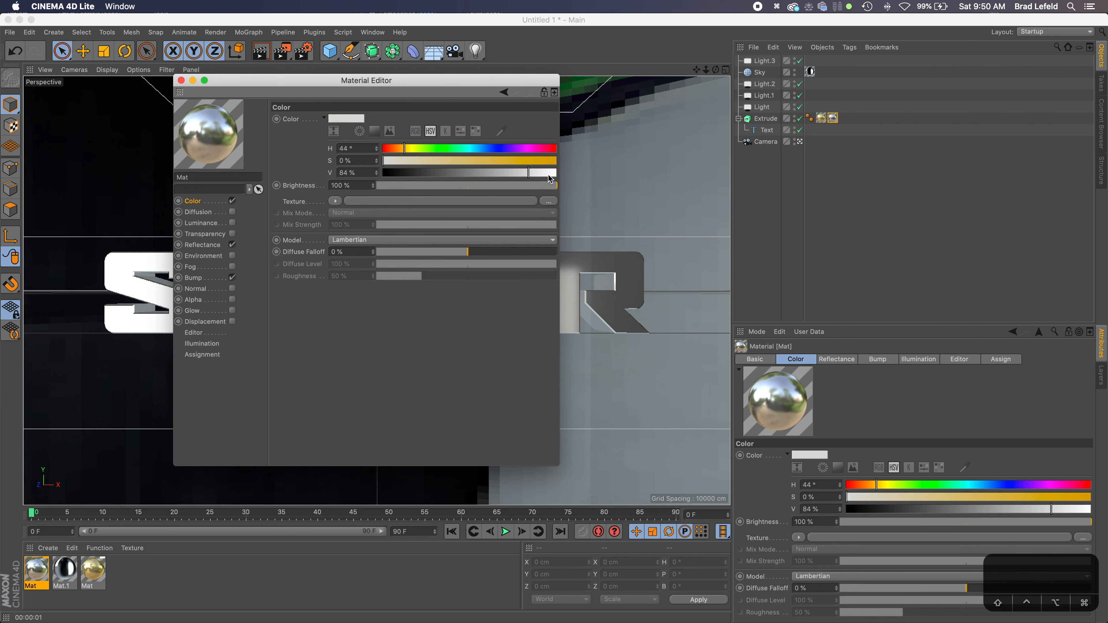
{"action": "left_click", "coordinate": [181, 81]}
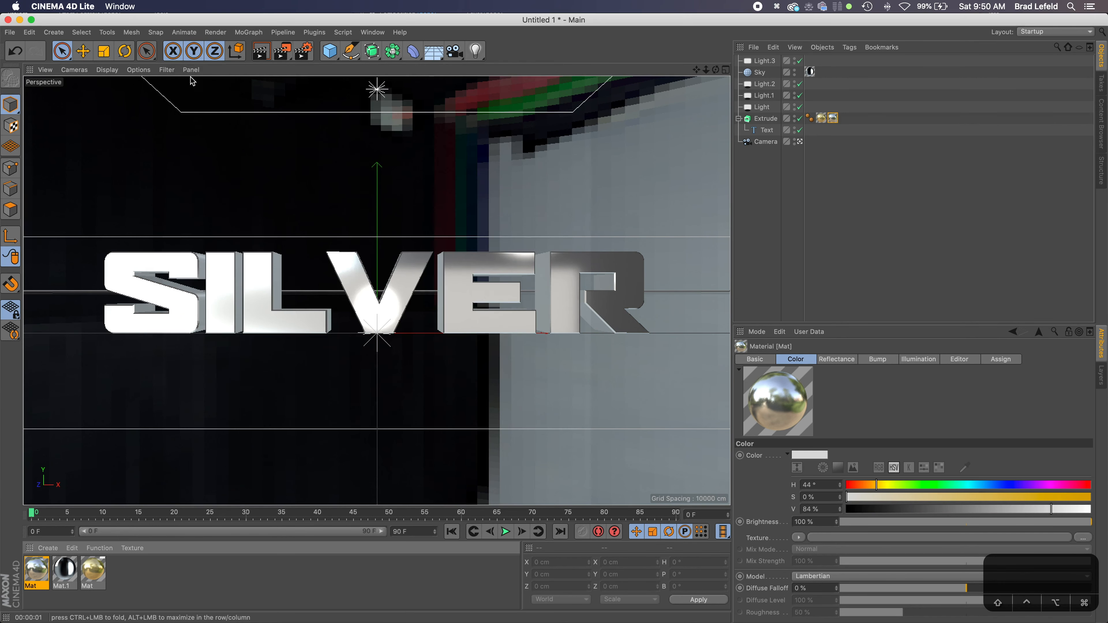
{"action": "left_click", "coordinate": [260, 52]}
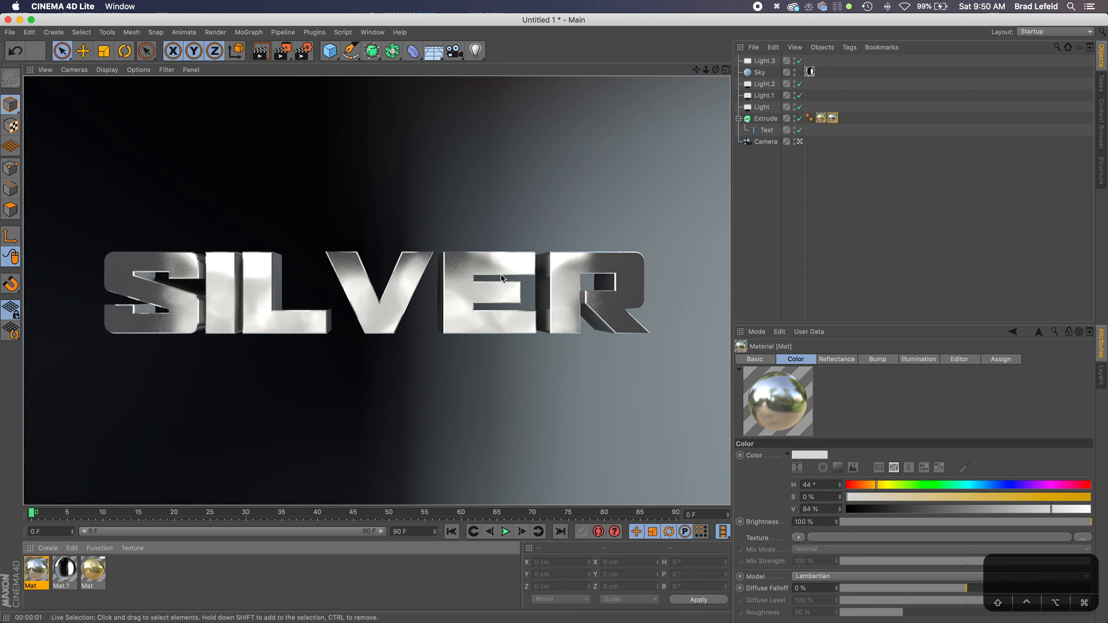
Step: Tighten the kerning of the V and E in SILVER to a text width of about 972 cm and render the view
{"action": "left_click", "coordinate": [348, 280]}
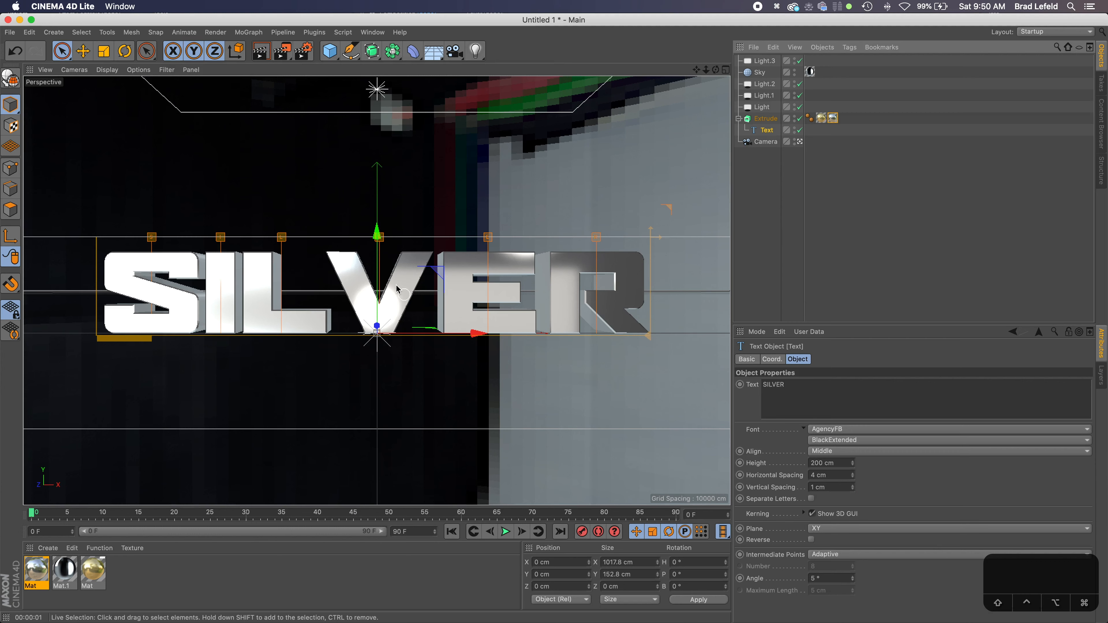
{"action": "left_click_drag", "start_coordinate": [377, 237], "coordinate": [367, 241]}
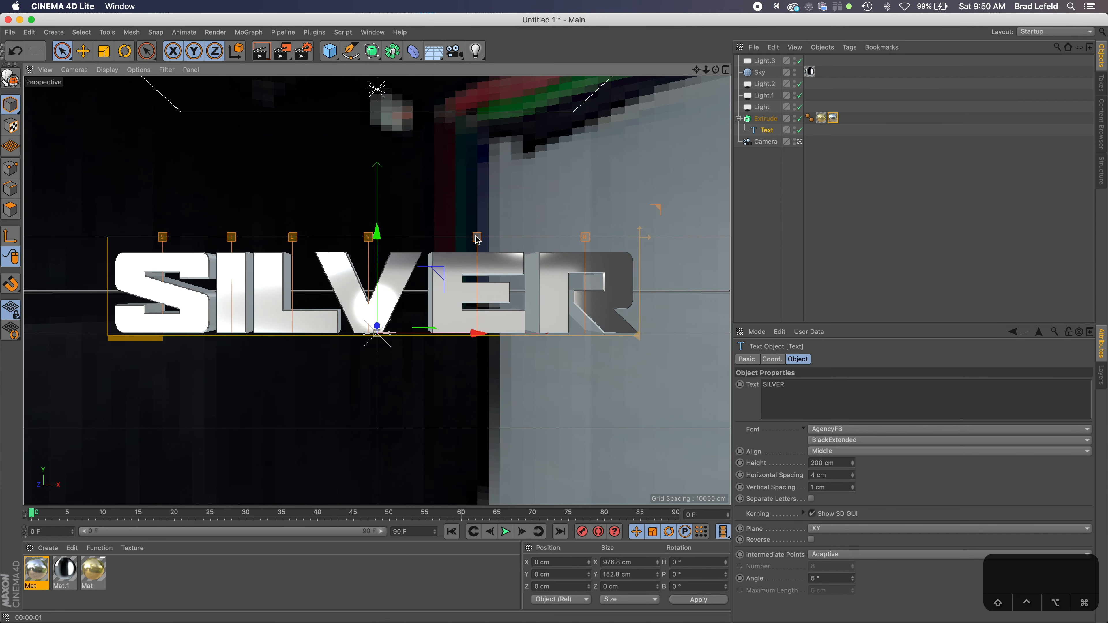
{"action": "left_click_drag", "start_coordinate": [477, 239], "coordinate": [474, 239]}
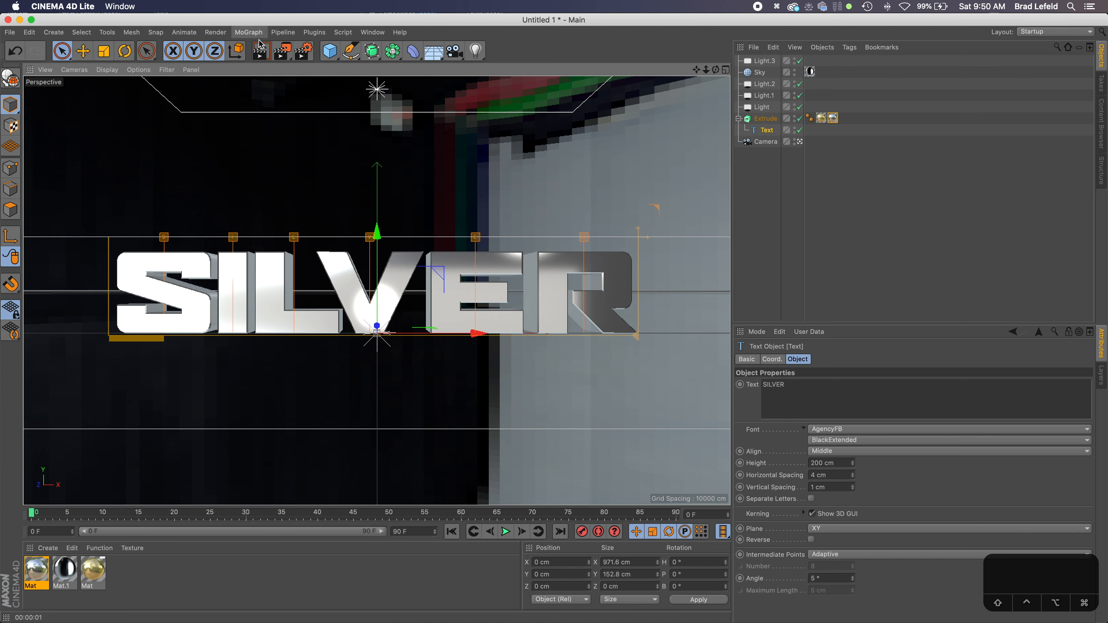
{"action": "left_click", "coordinate": [259, 52]}
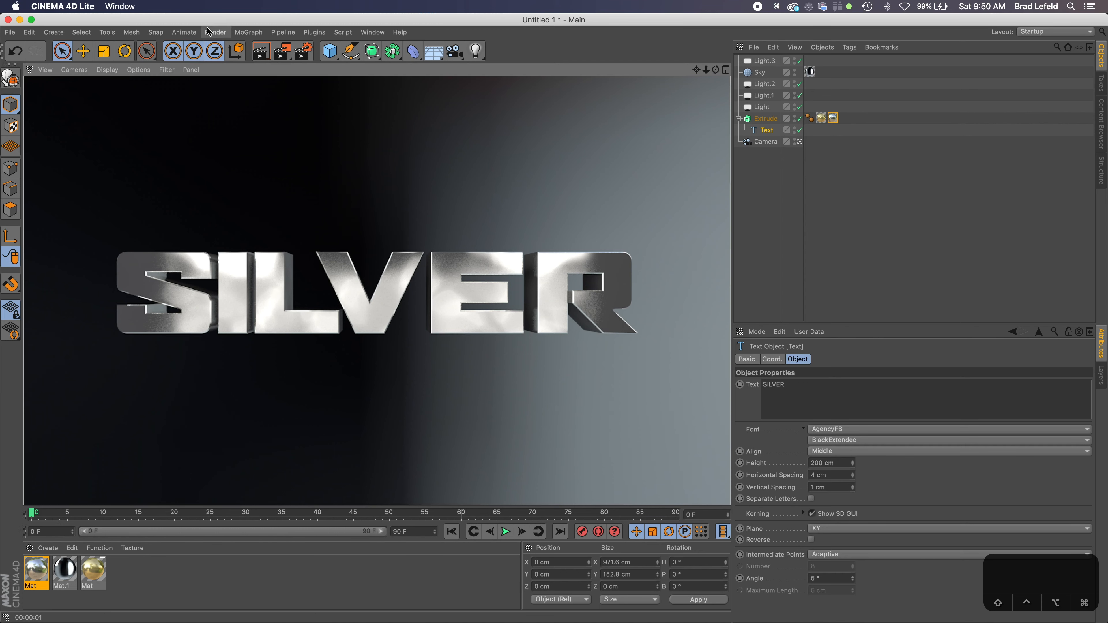
{"action": "right_click_drag", "start_coordinate": [351, 218], "coordinate": [351, 218], "text": "alt"}
{"action": "left_click_drag", "start_coordinate": [71, 514], "coordinate": [2, 513]}
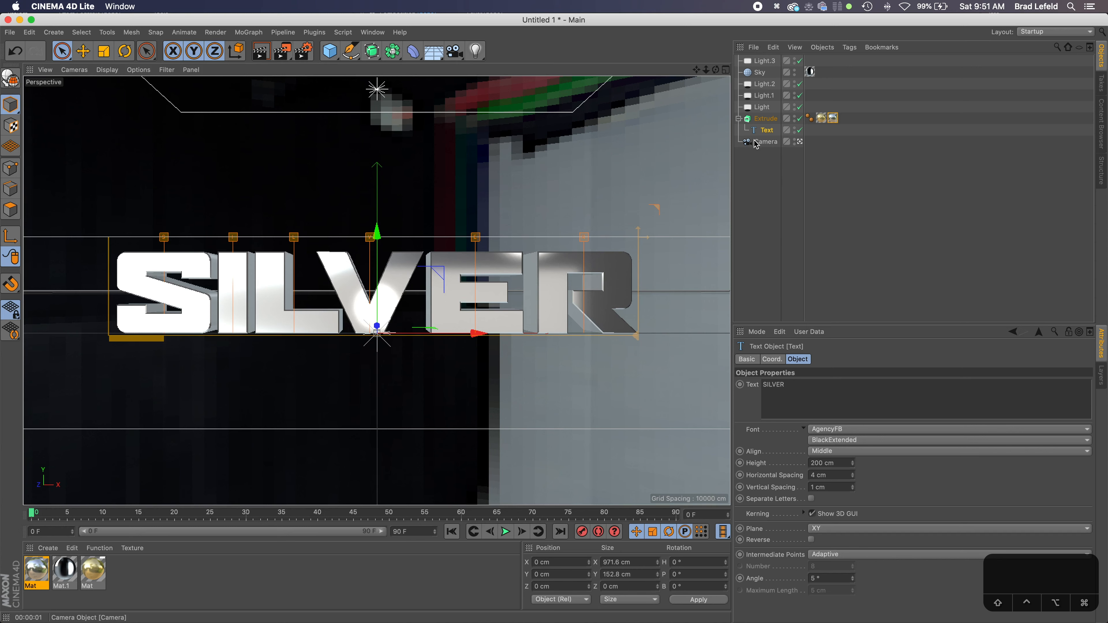
{"action": "left_click", "coordinate": [765, 142]}
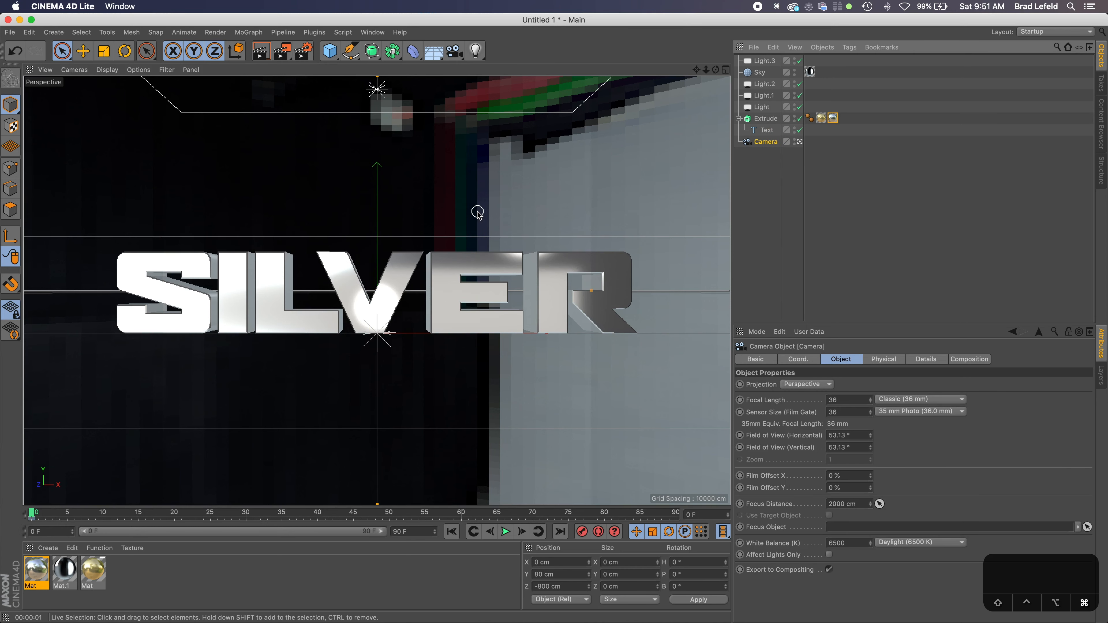
Step: Save the project in the Downloads folder under the name SILVER
{"action": "key", "text": "super+s"}
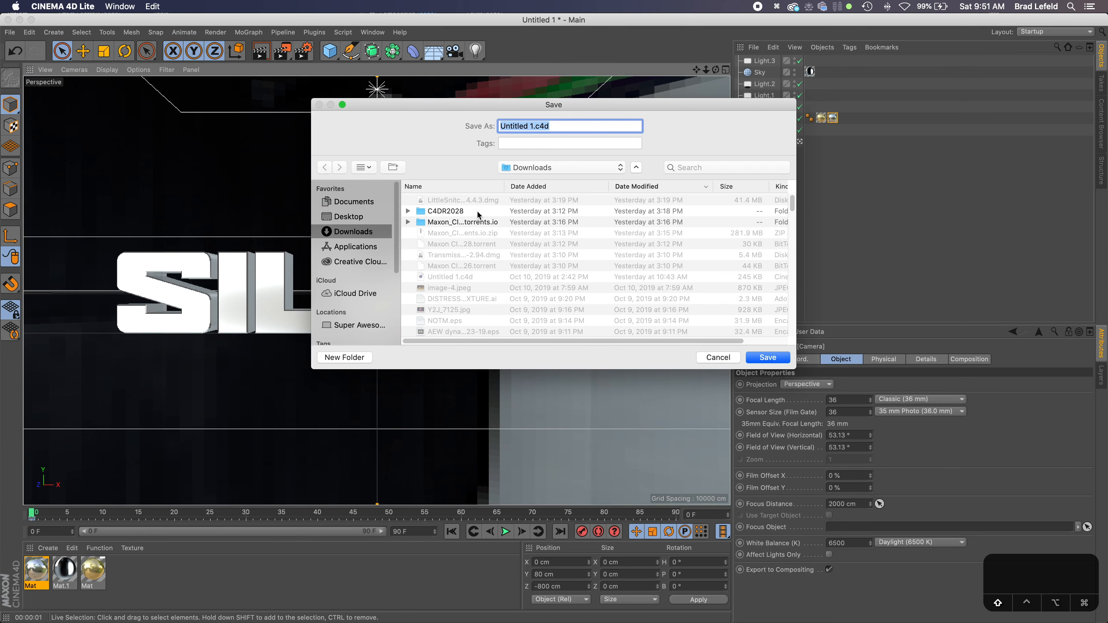
{"action": "type", "text": "SILVER"}
{"action": "key", "text": "Return"}
Step: Switch to After Effects and import SILVER.c4d from the Downloads folder into the project
{"action": "key", "text": "super+Tab"}
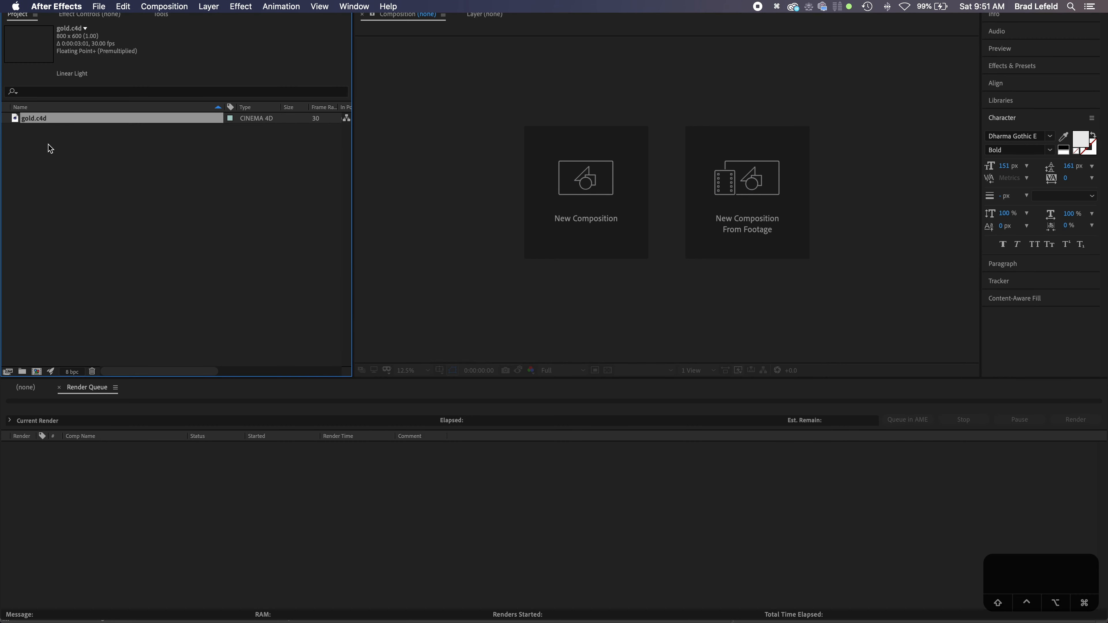
{"action": "left_click", "coordinate": [48, 145]}
{"action": "left_click", "coordinate": [38, 120]}
{"action": "left_click", "coordinate": [57, 152]}
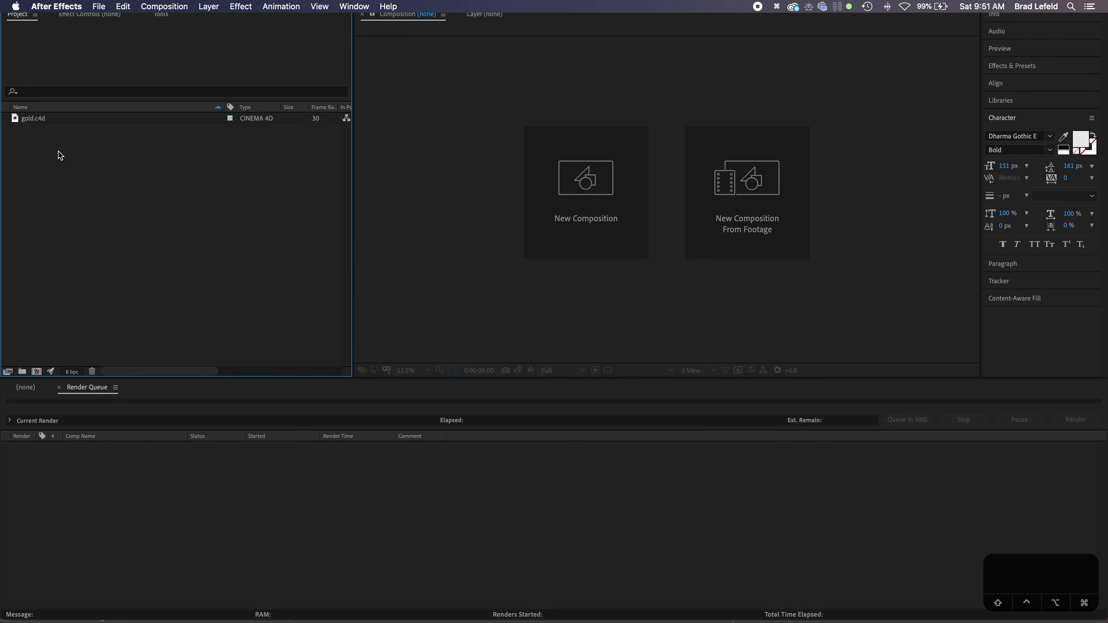
{"action": "left_click", "coordinate": [99, 6]}
{"action": "left_click", "coordinate": [215, 453]}
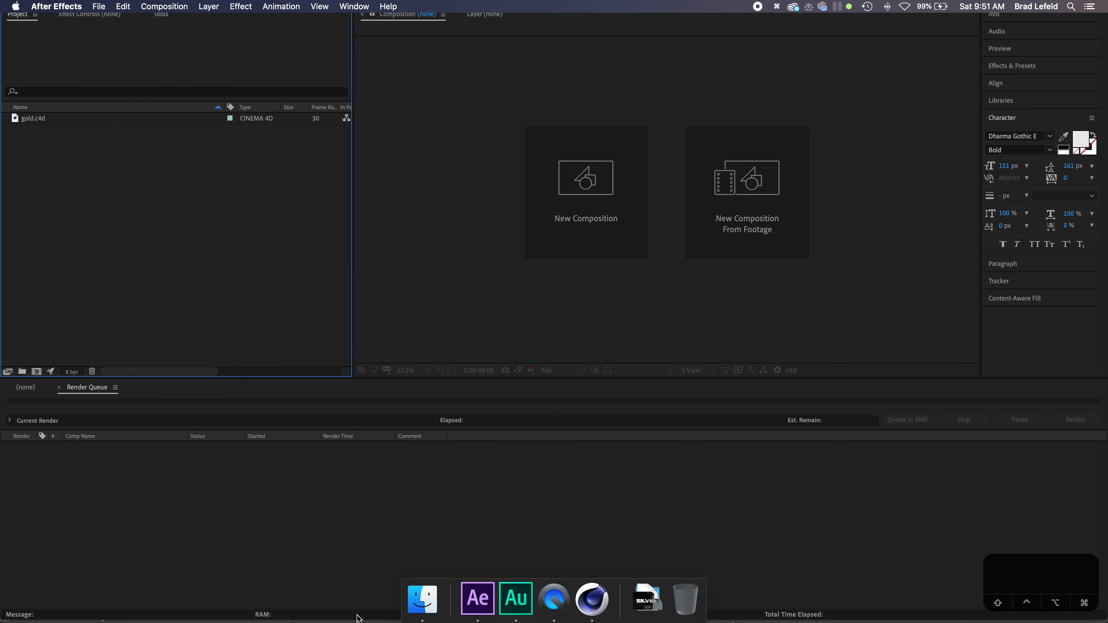
{"action": "left_click", "coordinate": [423, 596]}
{"action": "left_click", "coordinate": [370, 187]}
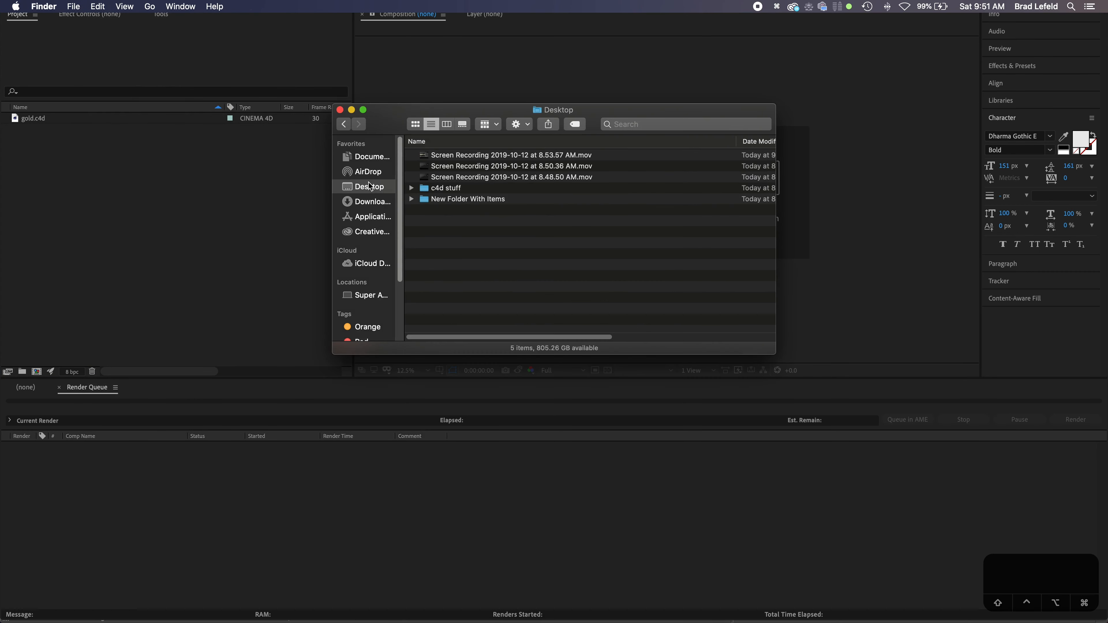
{"action": "left_click", "coordinate": [369, 203]}
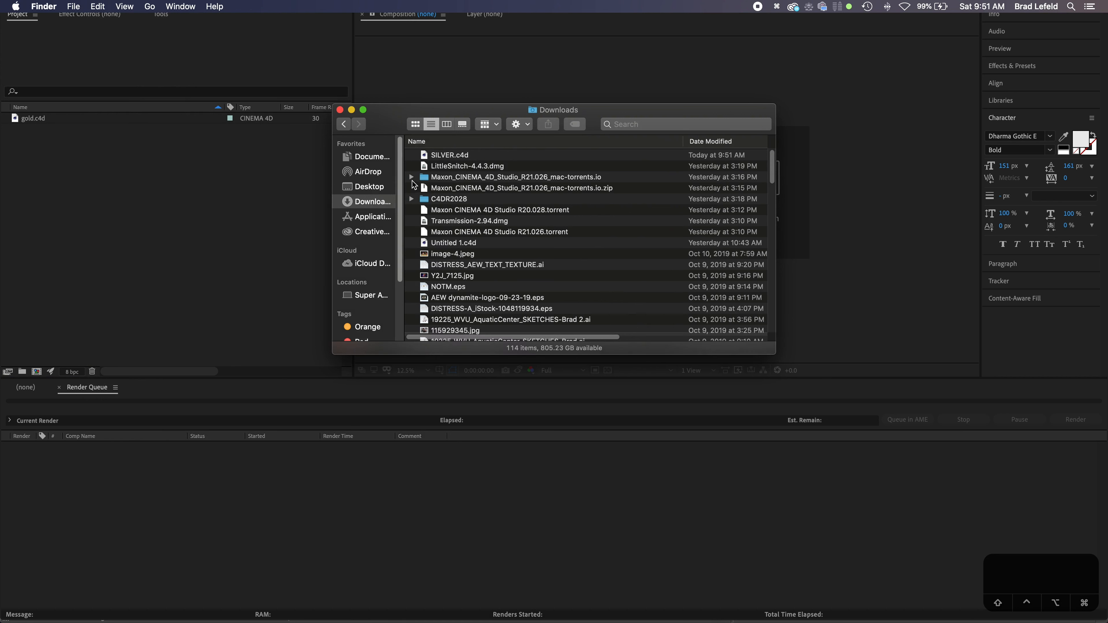
{"action": "left_click_drag", "start_coordinate": [438, 157], "coordinate": [332, 144]}
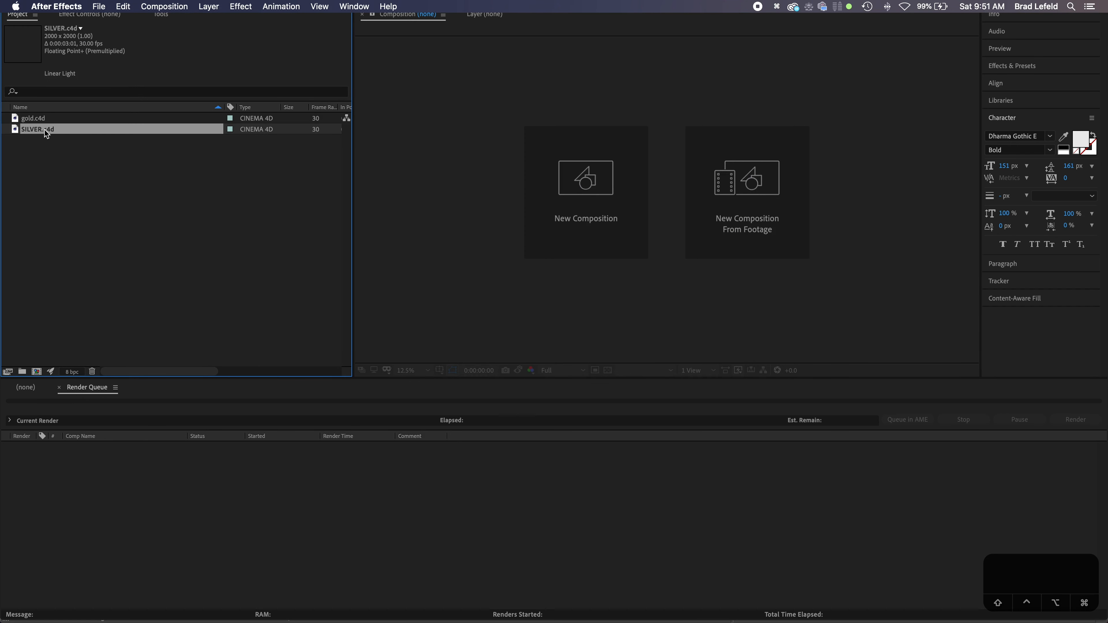
Step: Create a composition from the imported SILVER.c4d footage and re-enable the preview refresh
{"action": "left_click_drag", "start_coordinate": [44, 130], "coordinate": [39, 376]}
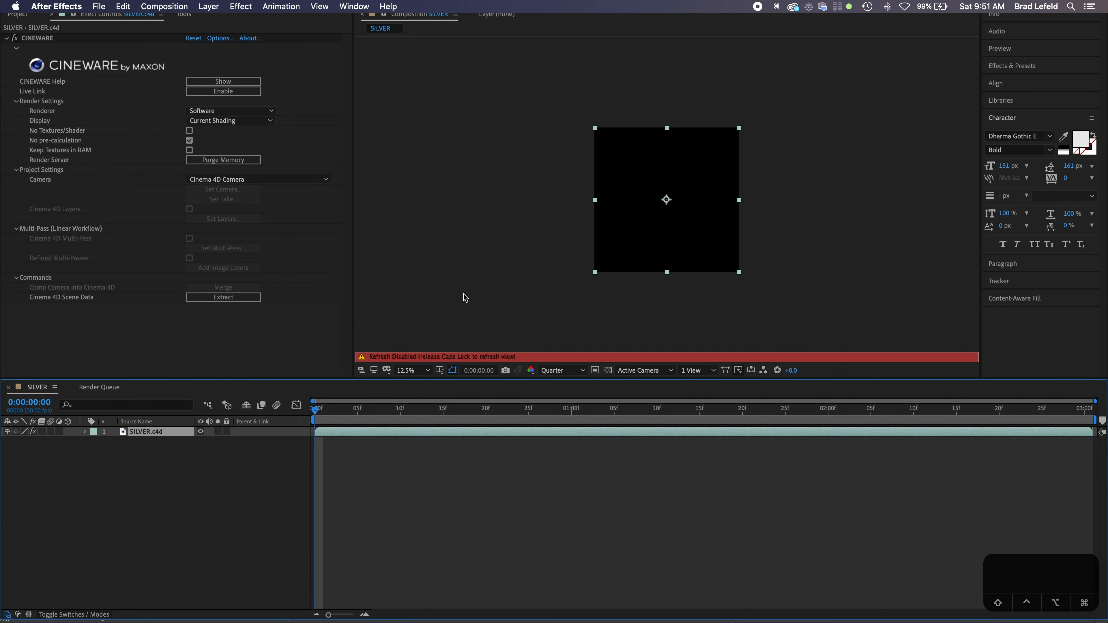
{"action": "key", "text": "Caps_Lock"}
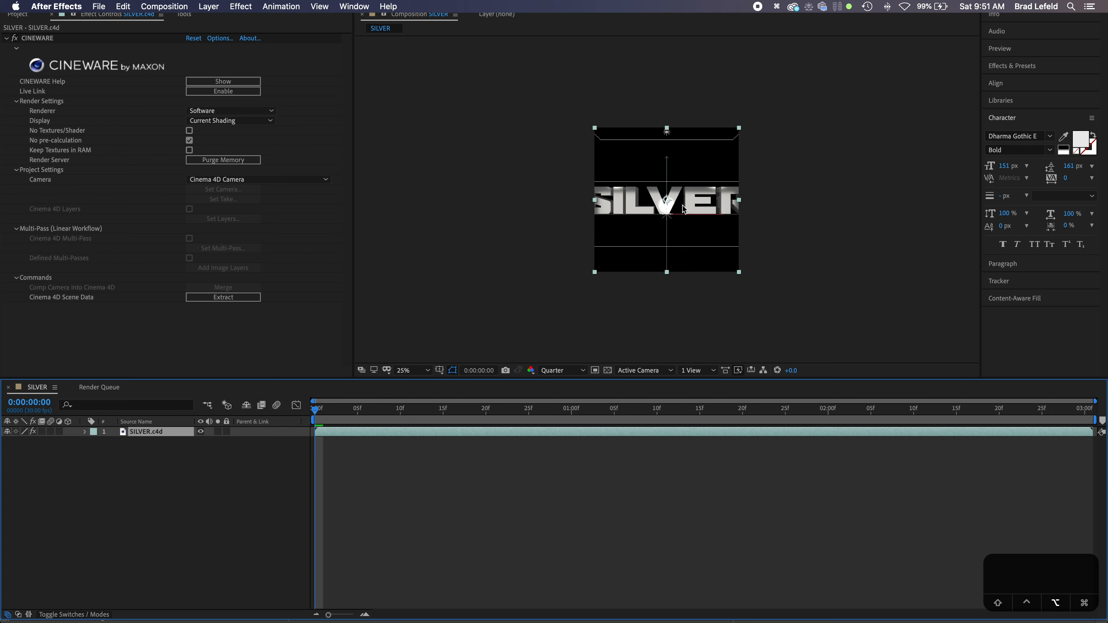
{"action": "scroll", "coordinate": [683, 209], "scroll_direction": "up", "scroll_amount": 4}
{"action": "scroll", "coordinate": [683, 209], "scroll_direction": "down", "scroll_amount": 1}
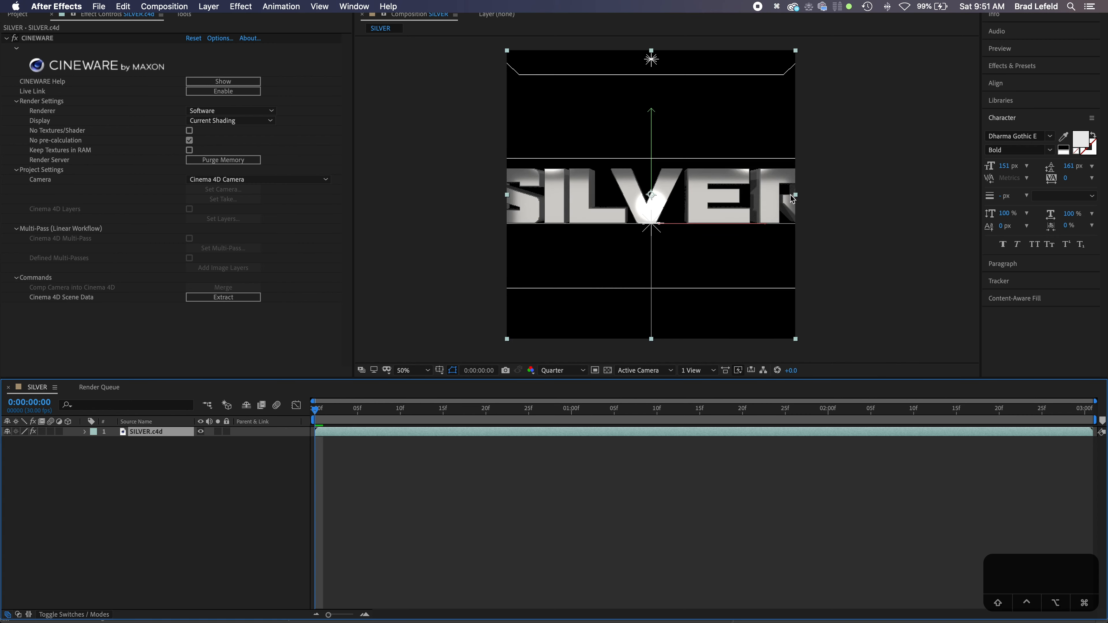
Step: Switch to Cinema 4D and open the render settings of the SILVER project
{"action": "key", "text": "super+Tab"}
{"action": "key", "text": "super+Tab"}
{"action": "key", "text": "super+Tab"}
{"action": "key", "text": "super+Tab"}
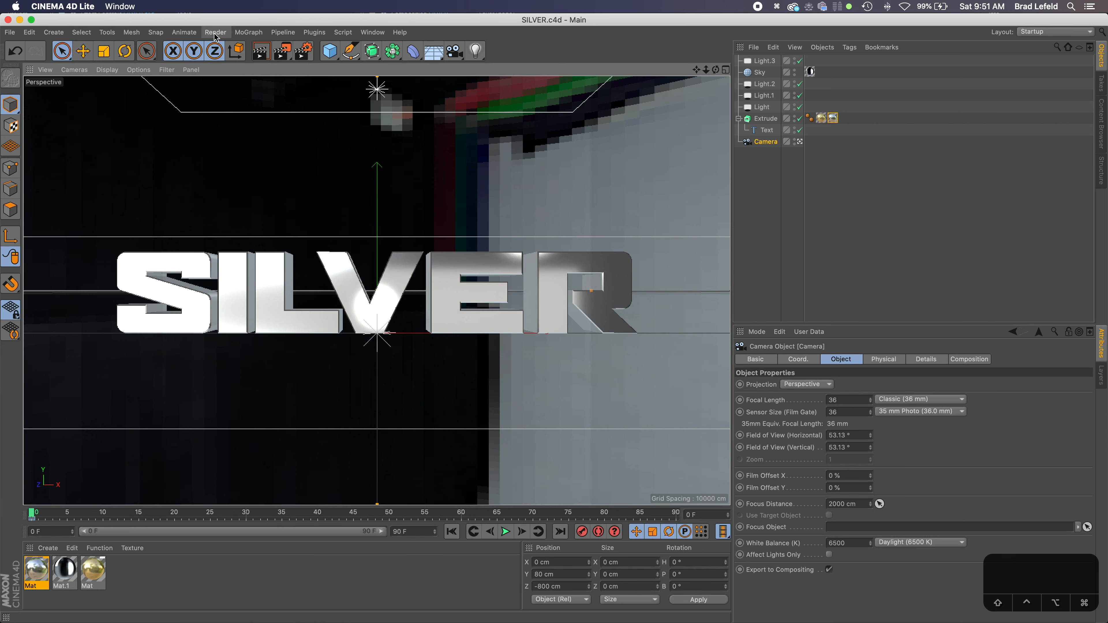
{"action": "left_click", "coordinate": [216, 33]}
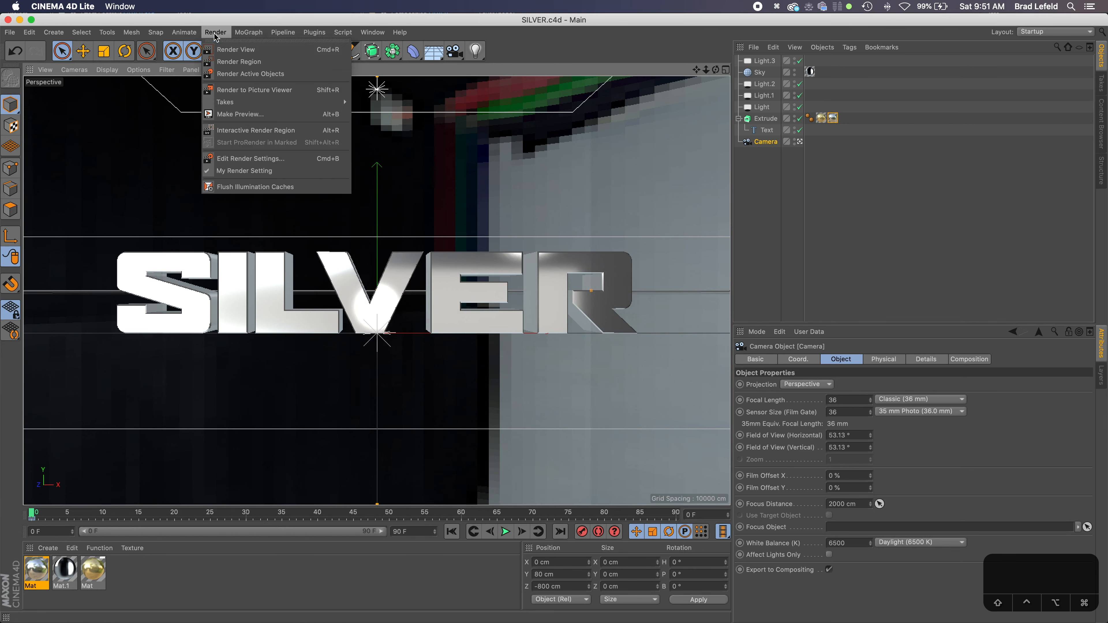
{"action": "left_click", "coordinate": [259, 159]}
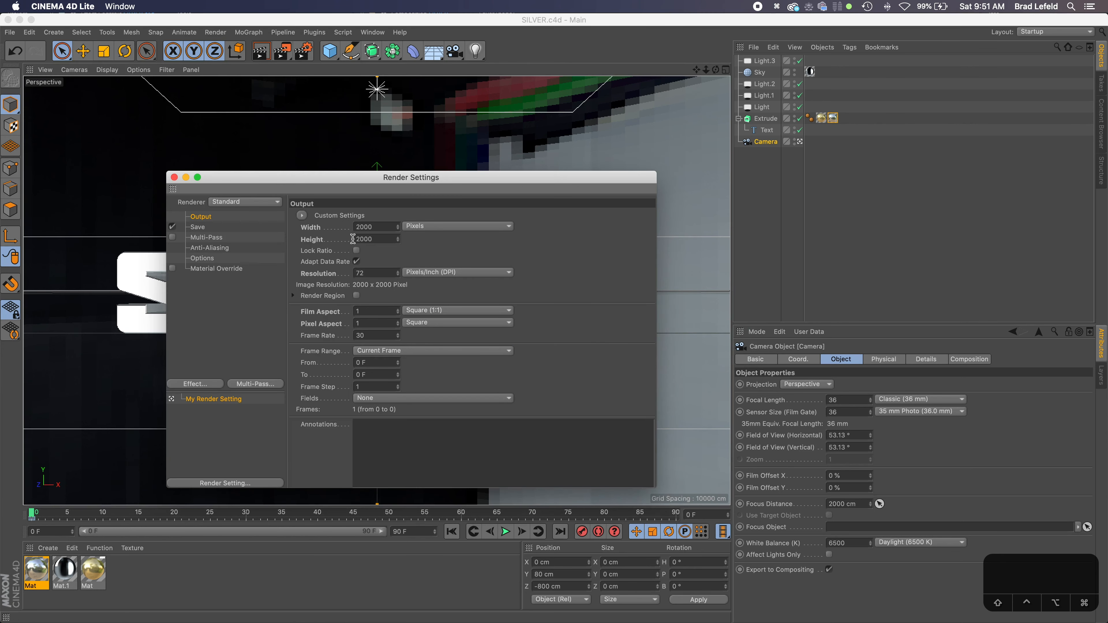
Step: Try raising the render output size to 3170 x 2122 pixels
{"action": "scroll", "coordinate": [379, 226], "scroll_direction": "up", "scroll_amount": 20}
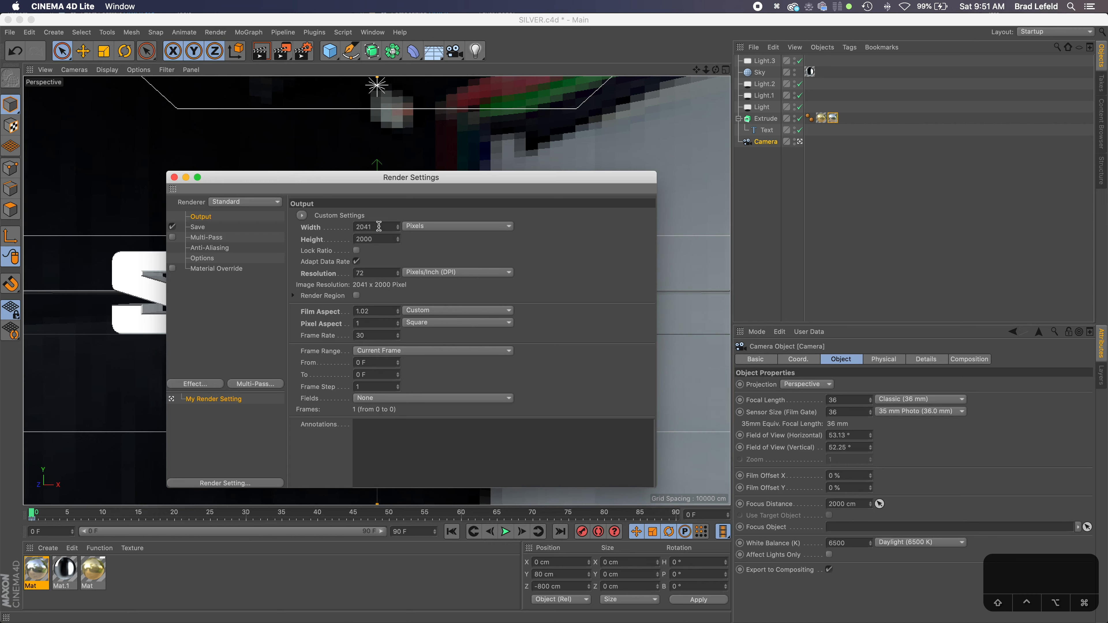
{"action": "scroll", "coordinate": [379, 226], "scroll_direction": "up", "scroll_amount": 20}
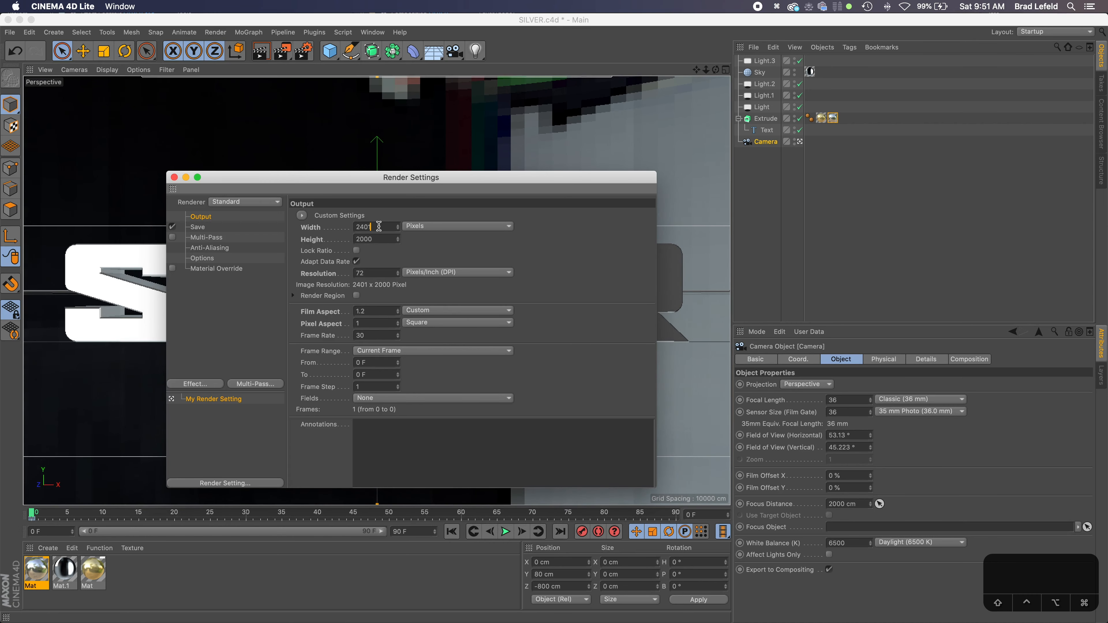
{"action": "scroll", "coordinate": [378, 226], "scroll_direction": "up", "scroll_amount": 6}
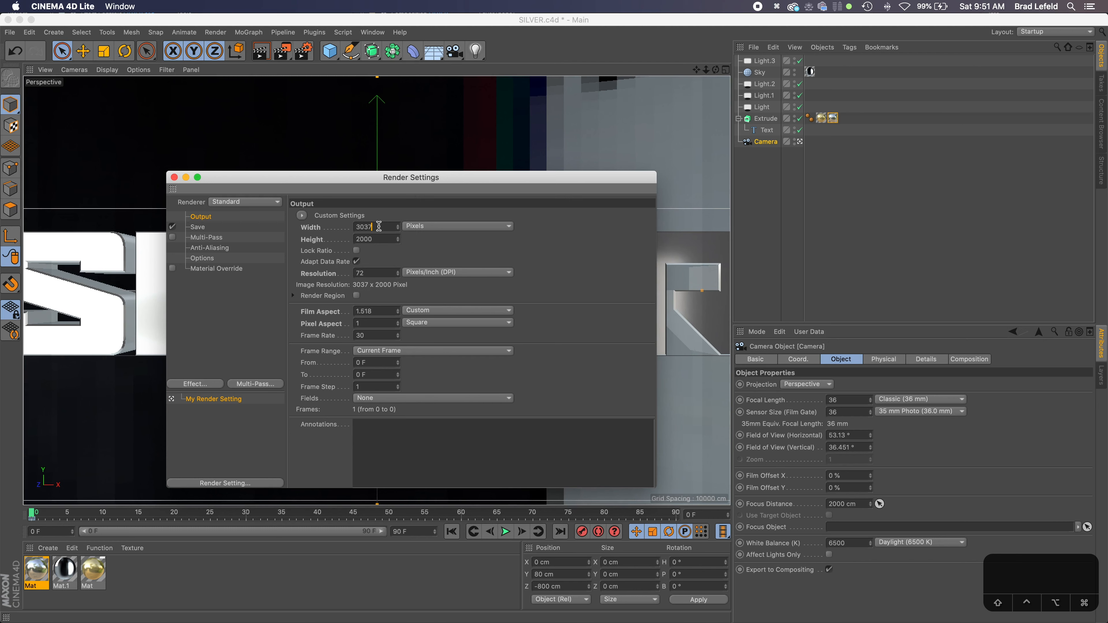
{"action": "scroll", "coordinate": [379, 226], "scroll_direction": "up", "scroll_amount": 14}
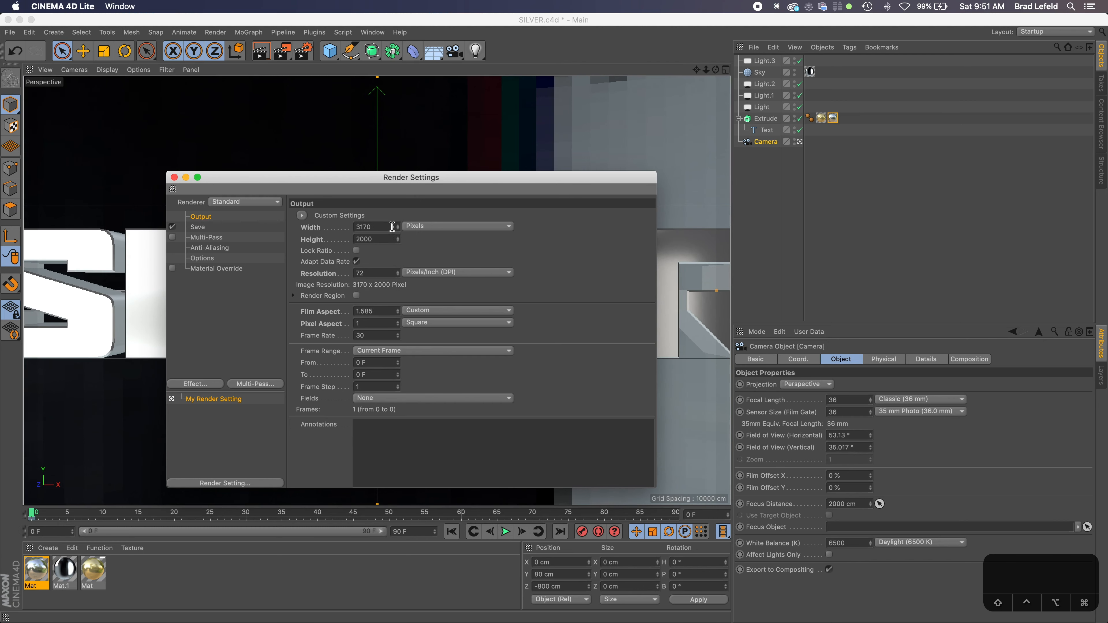
{"action": "scroll", "coordinate": [379, 239], "scroll_direction": "down", "scroll_amount": 8}
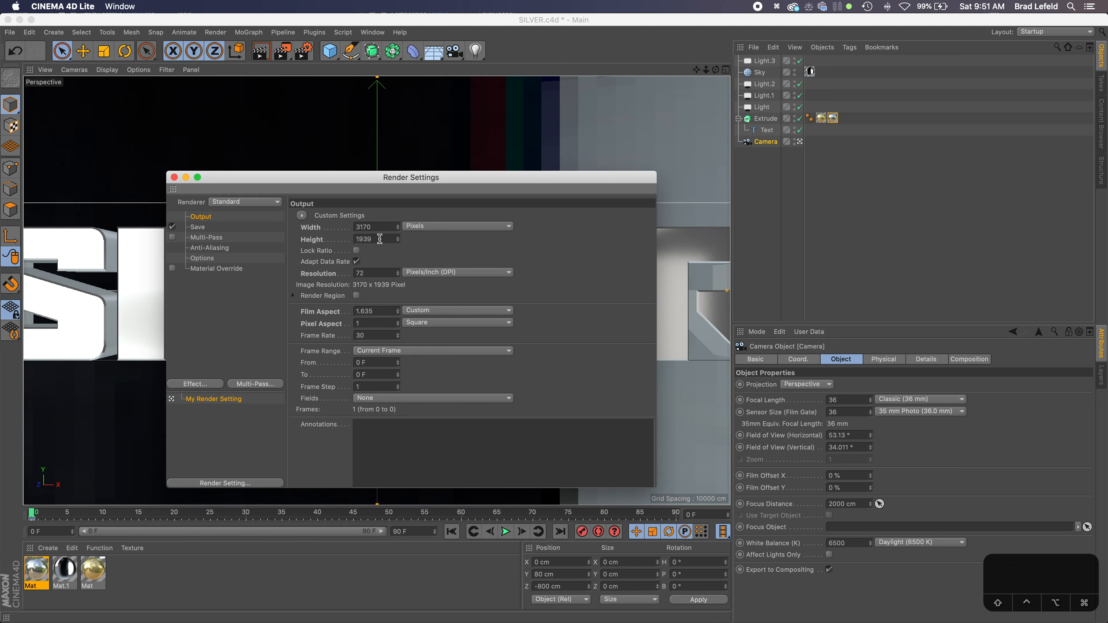
{"action": "scroll", "coordinate": [380, 238], "scroll_direction": "up", "scroll_amount": 15}
Step: Set the render output to 5000 x 2000 pixels at 300 DPI and close the render settings
{"action": "double_click", "coordinate": [378, 227]}
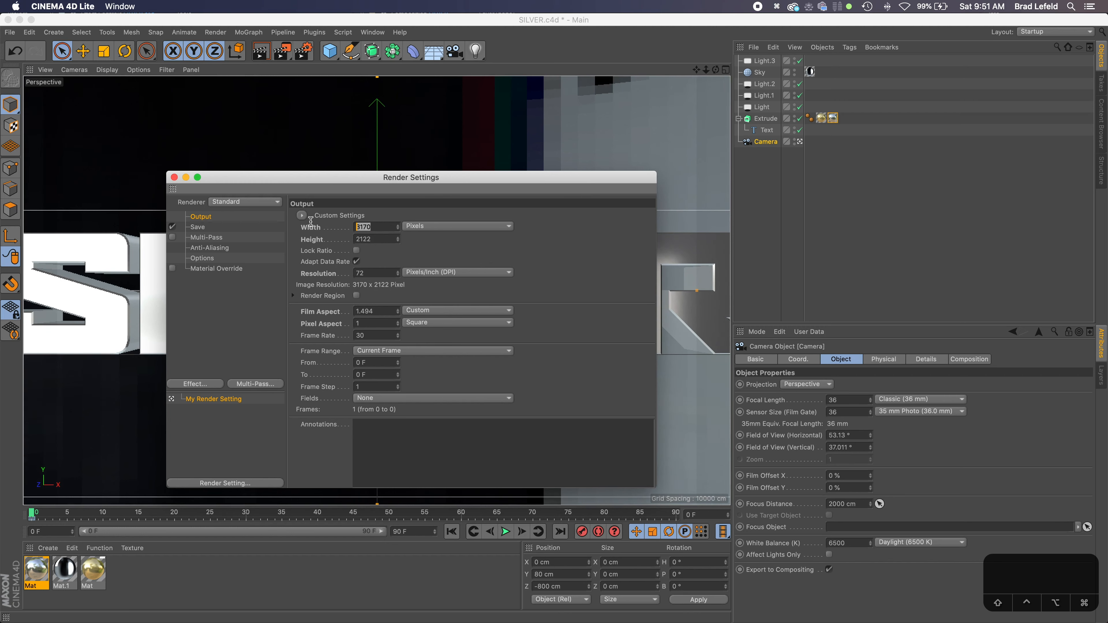
{"action": "type", "text": "5000"}
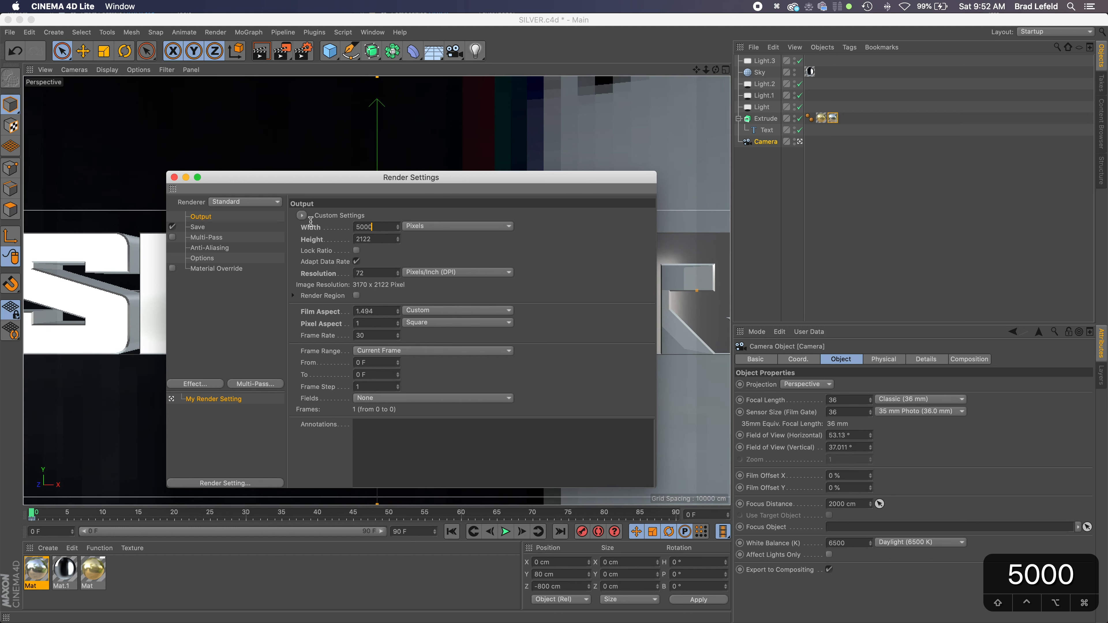
{"action": "key", "text": "Tab"}
{"action": "key", "text": "Tab"}
{"action": "type", "text": "2000"}
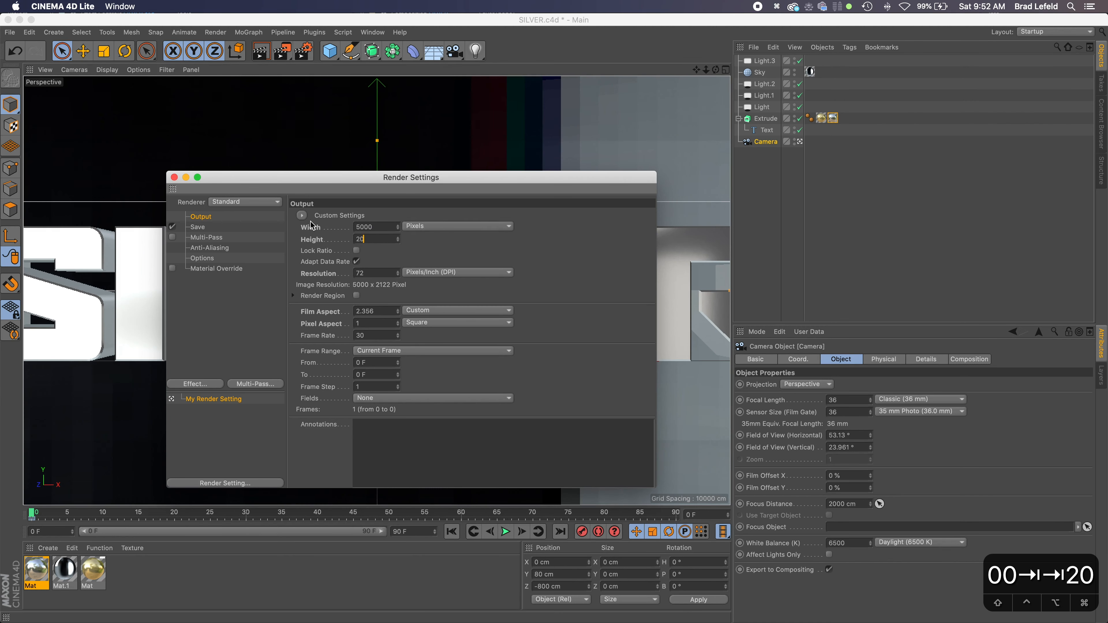
{"action": "key", "text": "Tab"}
{"action": "key", "text": "Tab"}
{"action": "key", "text": "Tab"}
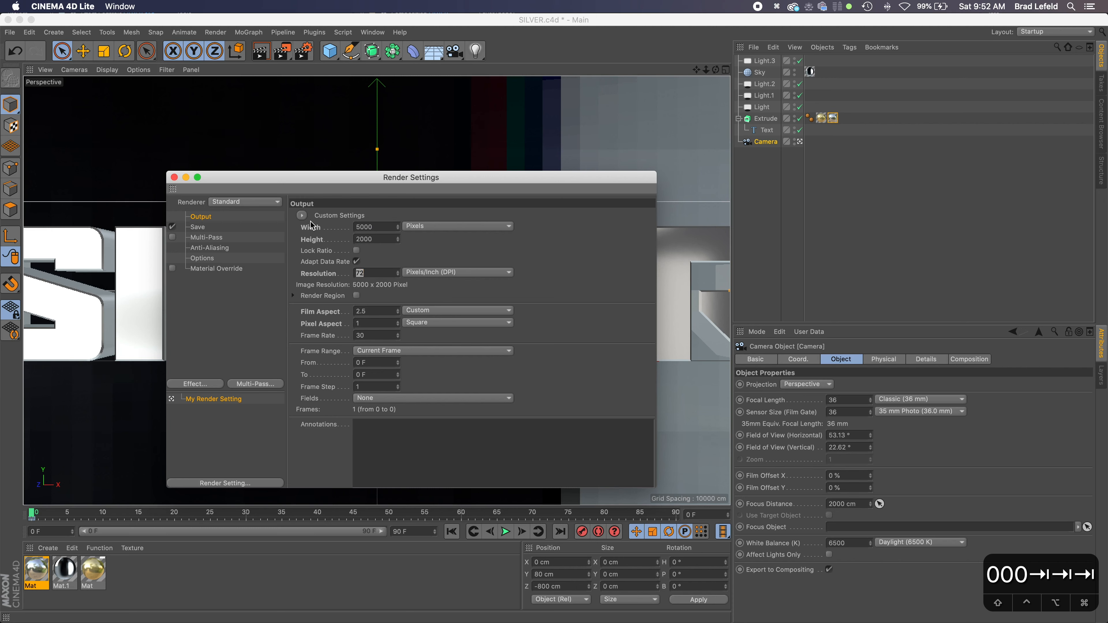
{"action": "type", "text": "300"}
{"action": "key", "text": "Return"}
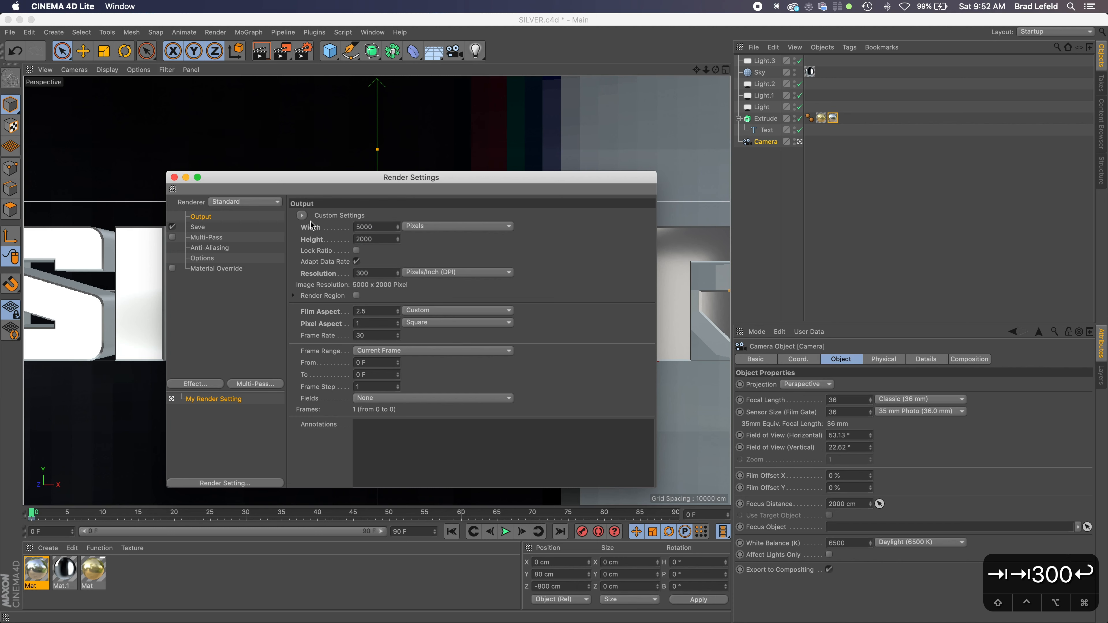
{"action": "left_click", "coordinate": [173, 177]}
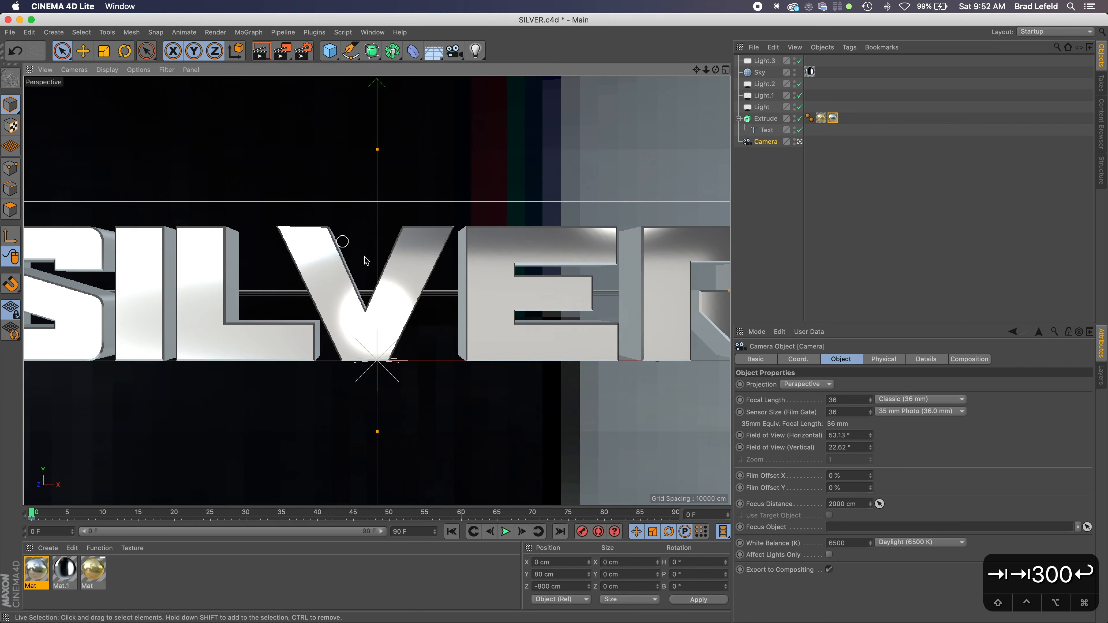
Step: Pull the camera back to about Z -1022 cm to fit the whole SILVER word, and save the project
{"action": "scroll", "coordinate": [375, 265], "scroll_direction": "down", "scroll_amount": 2}
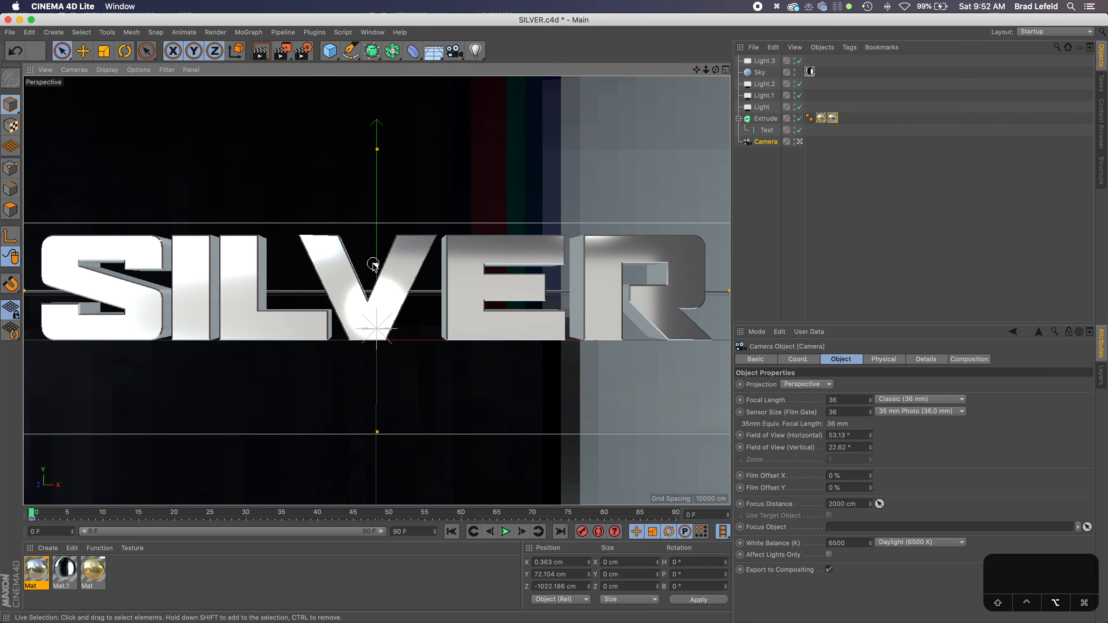
{"action": "key", "text": "super+s"}
Step: Switch to After Effects and create a second composition from the updated SILVER.c4d footage
{"action": "key", "text": "super+Tab"}
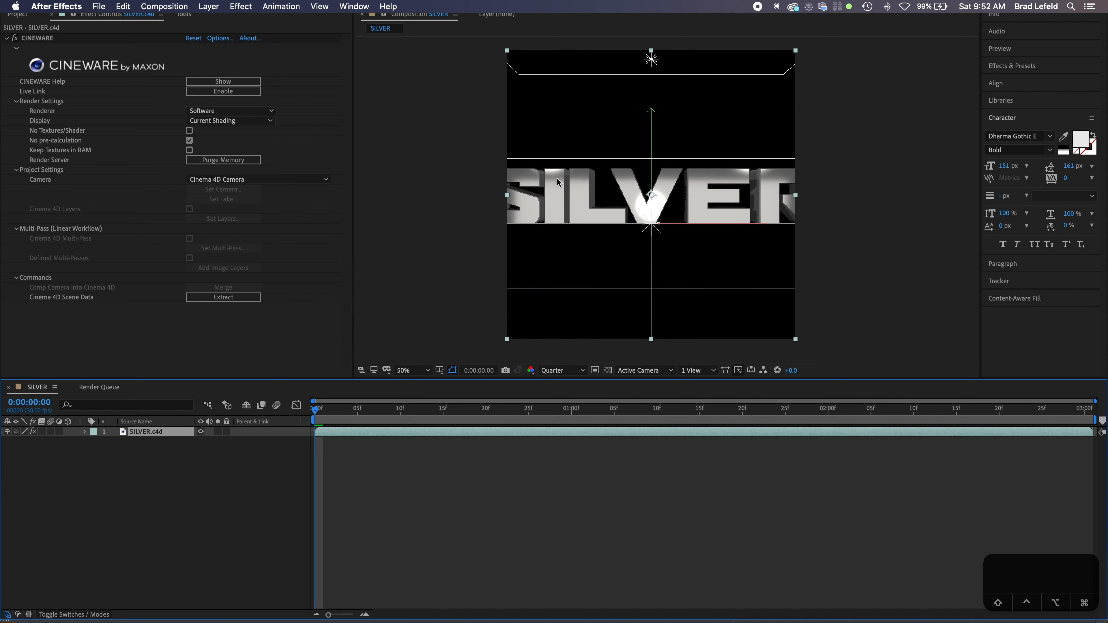
{"action": "left_click", "coordinate": [7, 39]}
{"action": "left_click", "coordinate": [18, 15]}
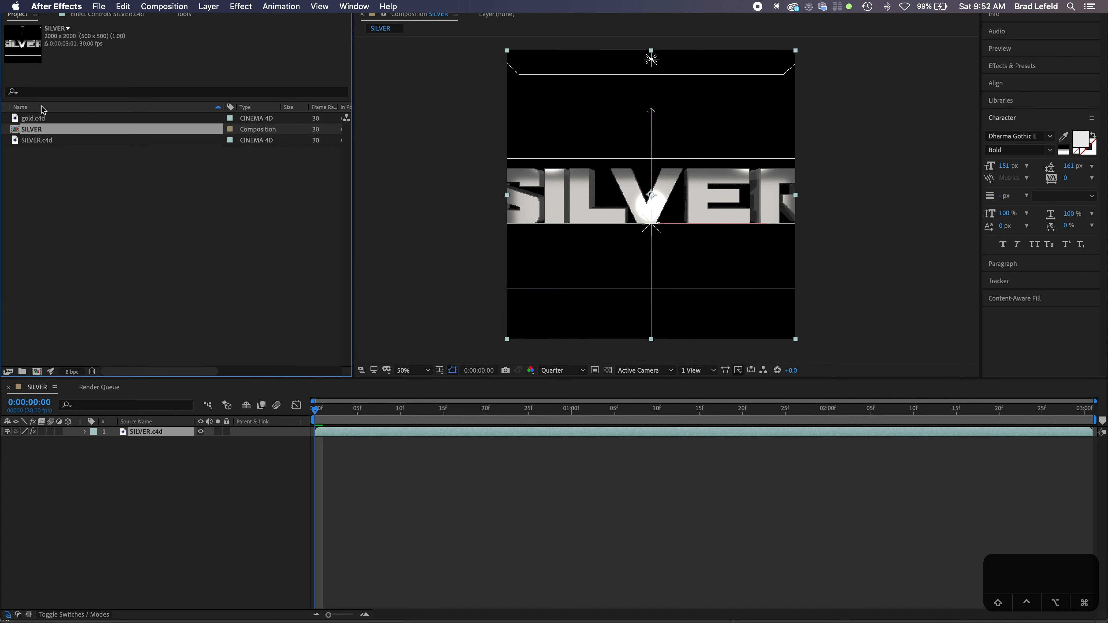
{"action": "left_click", "coordinate": [37, 140]}
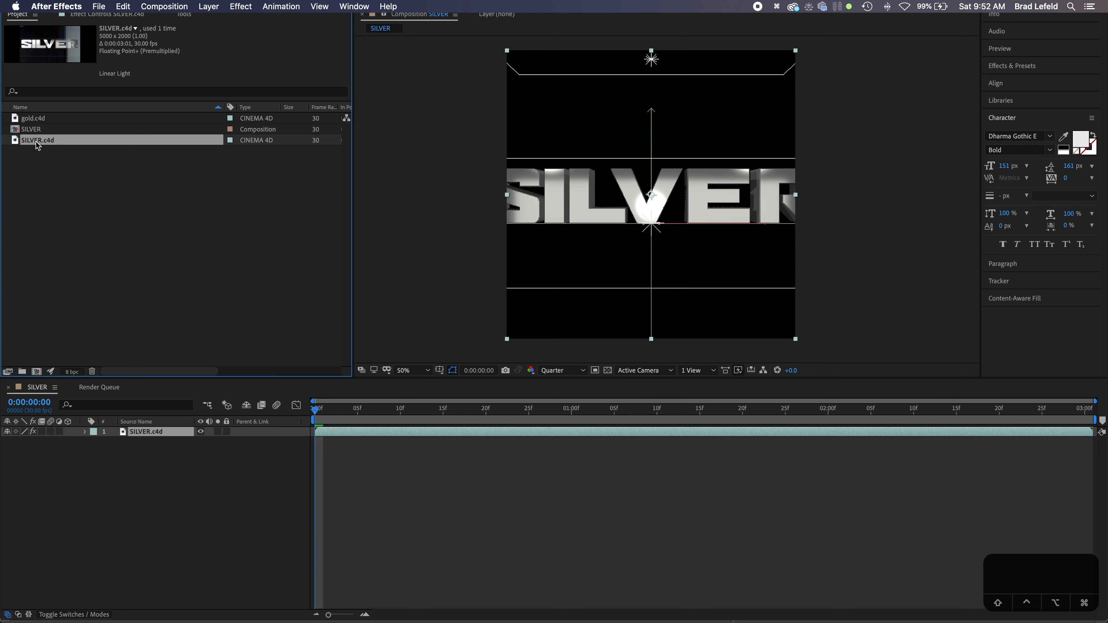
{"action": "left_click_drag", "start_coordinate": [42, 144], "coordinate": [43, 371]}
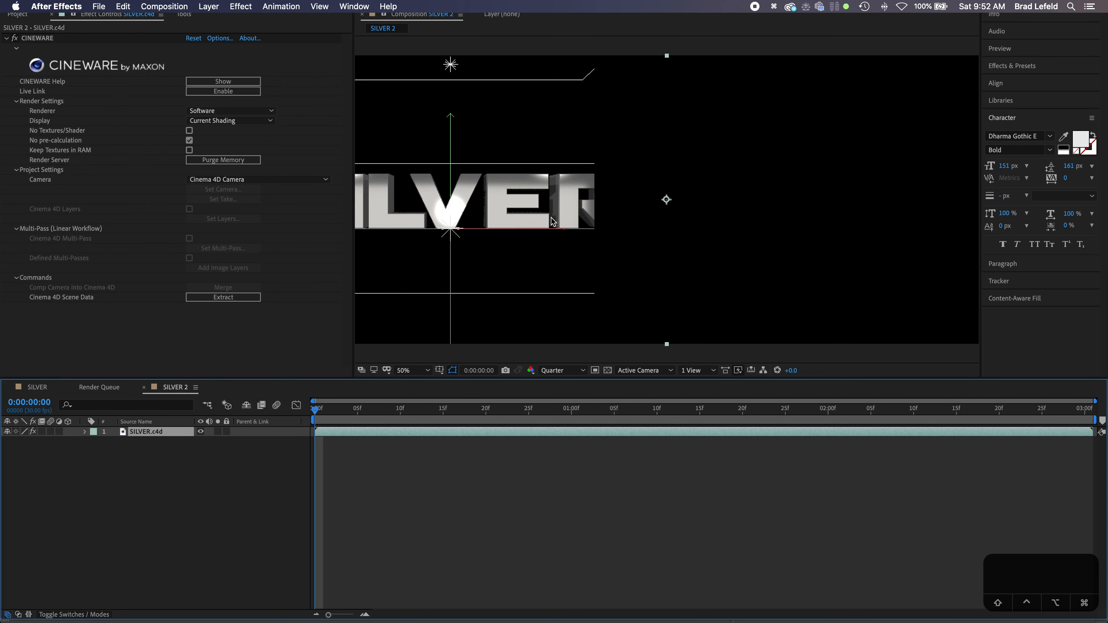
{"action": "key", "text": "comma"}
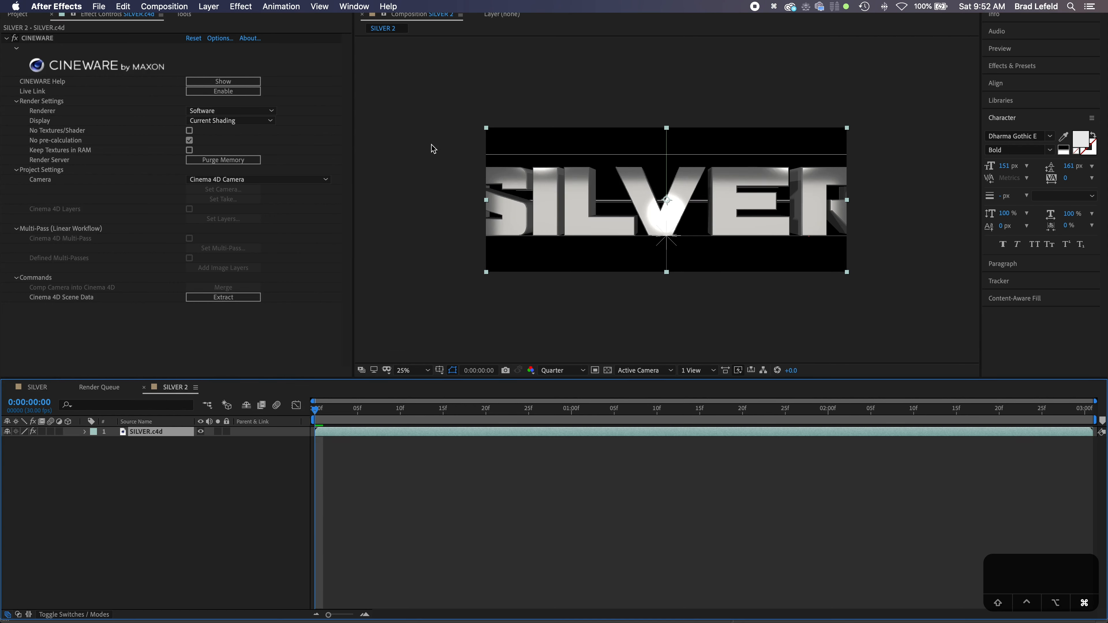
Step: Open the SILVER.c4d layer's source file in Cinema 4D for editing
{"action": "key", "text": "super+e"}
{"action": "right_click_drag", "start_coordinate": [362, 297], "coordinate": [361, 298], "text": "alt"}
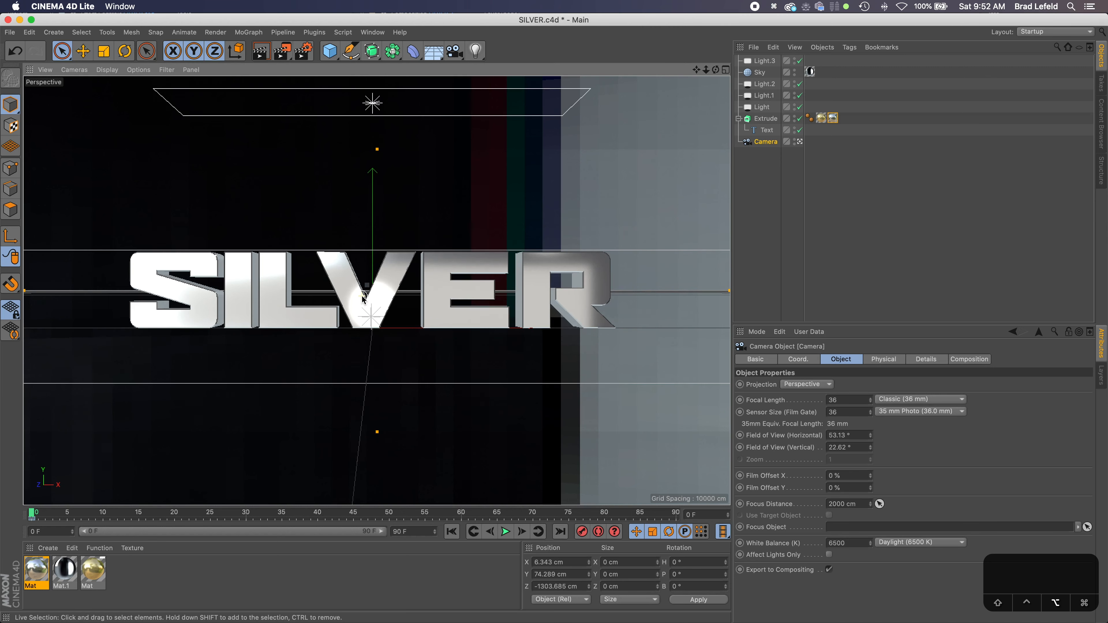
{"action": "left_click", "coordinate": [74, 69]}
{"action": "mouse_move", "coordinate": [114, 99]}
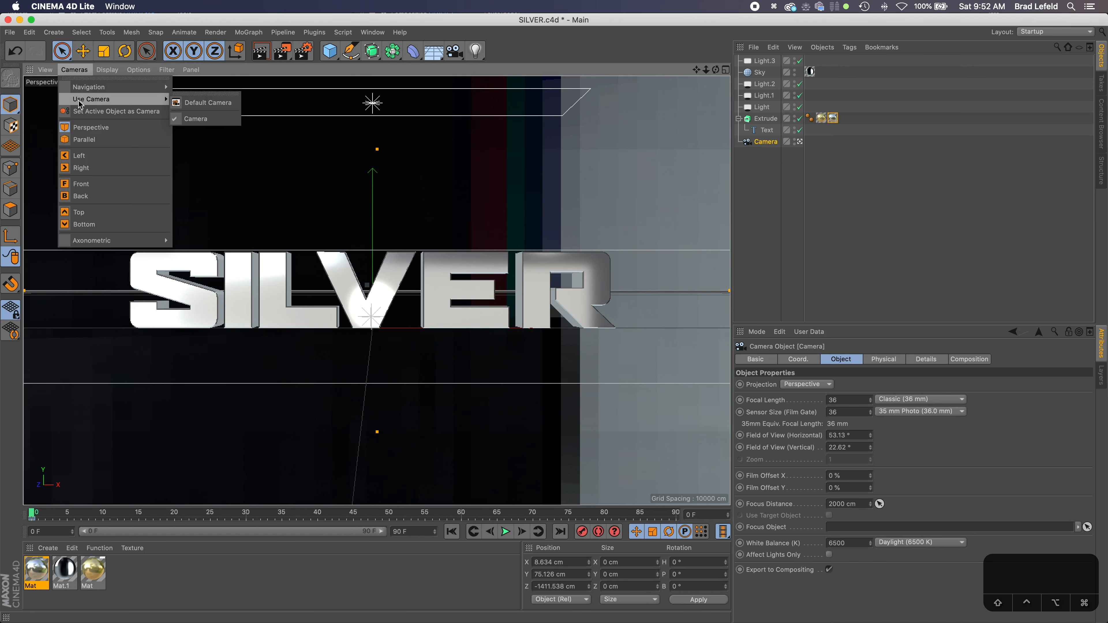
{"action": "left_click", "coordinate": [323, 151]}
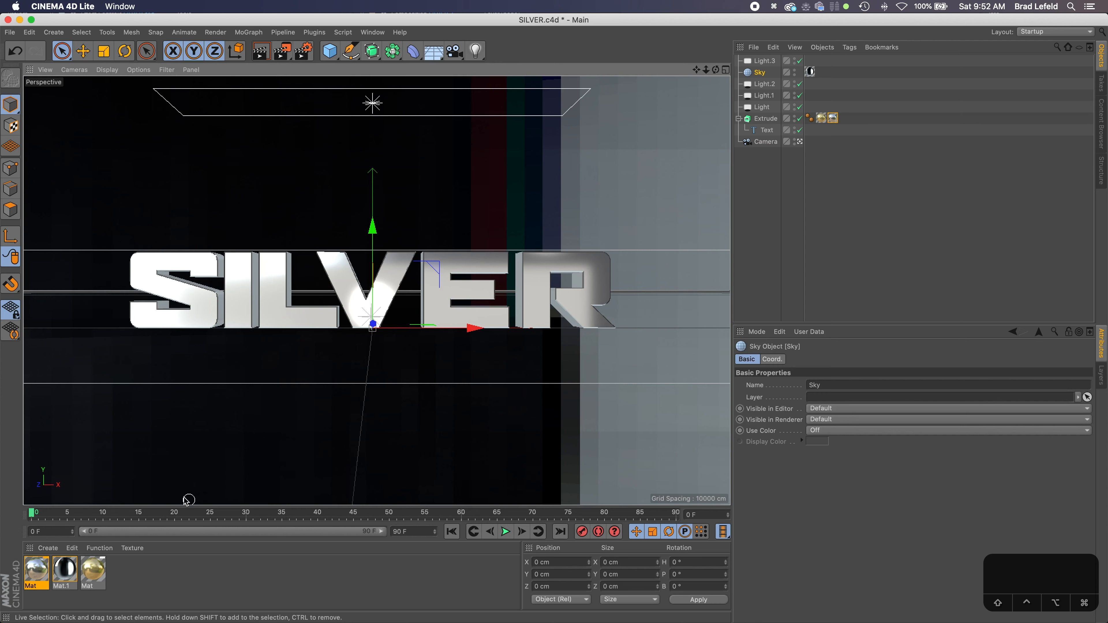
{"action": "left_click_drag", "start_coordinate": [150, 512], "coordinate": [29, 511]}
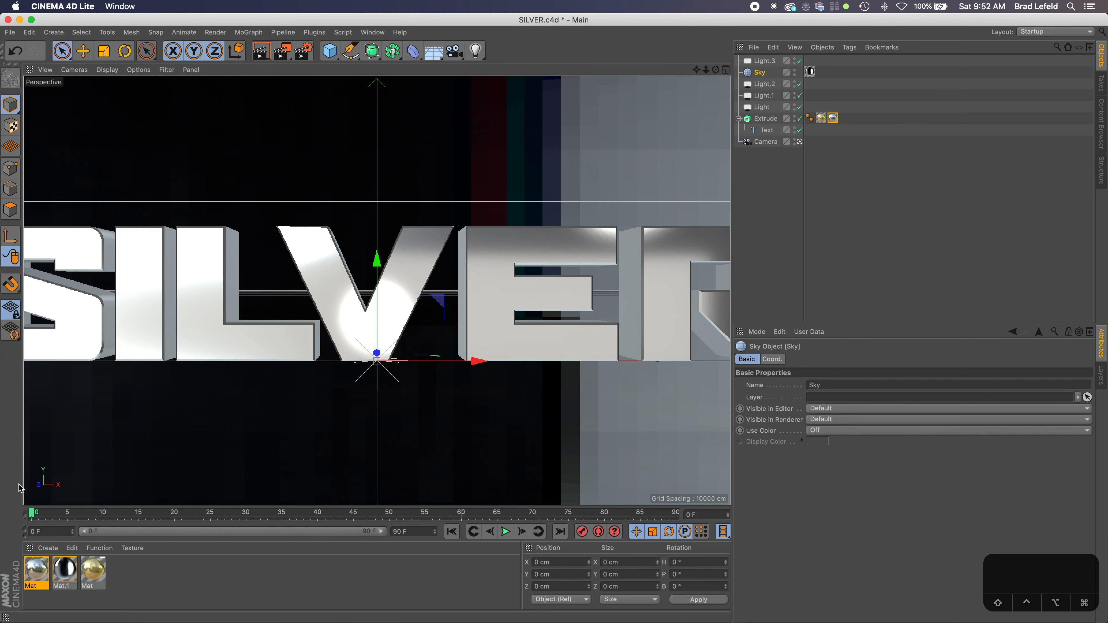
Step: Set the camera's position to X -27 cm, Y 81 cm and Z -1086 cm, and save the project
{"action": "left_click", "coordinate": [766, 142]}
{"action": "left_click", "coordinate": [800, 359]}
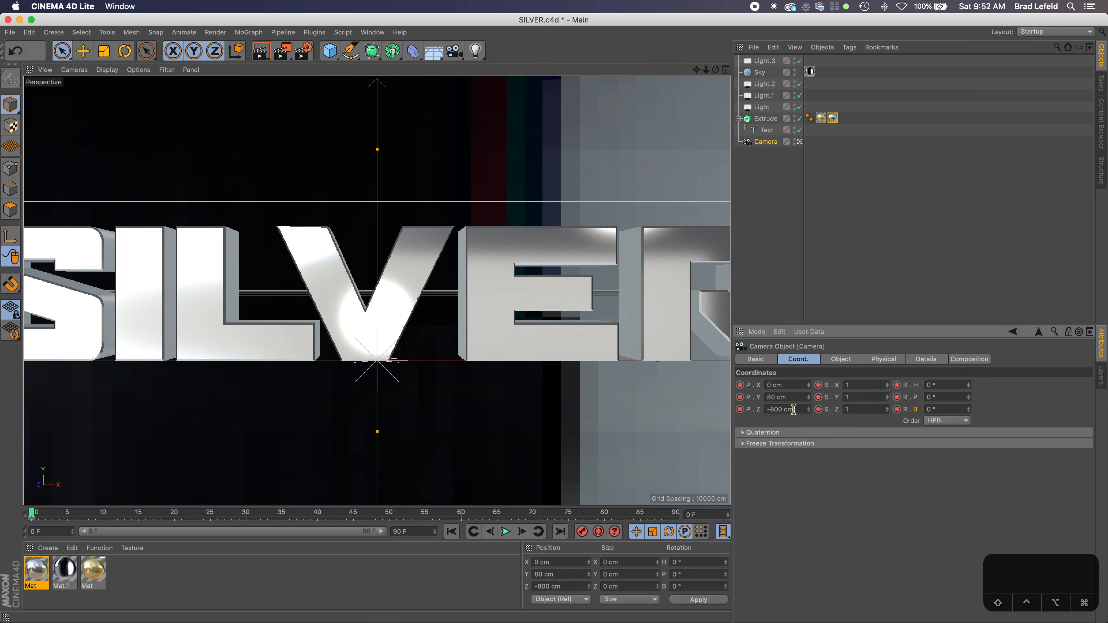
{"action": "scroll", "coordinate": [794, 409], "scroll_direction": "down", "scroll_amount": 20}
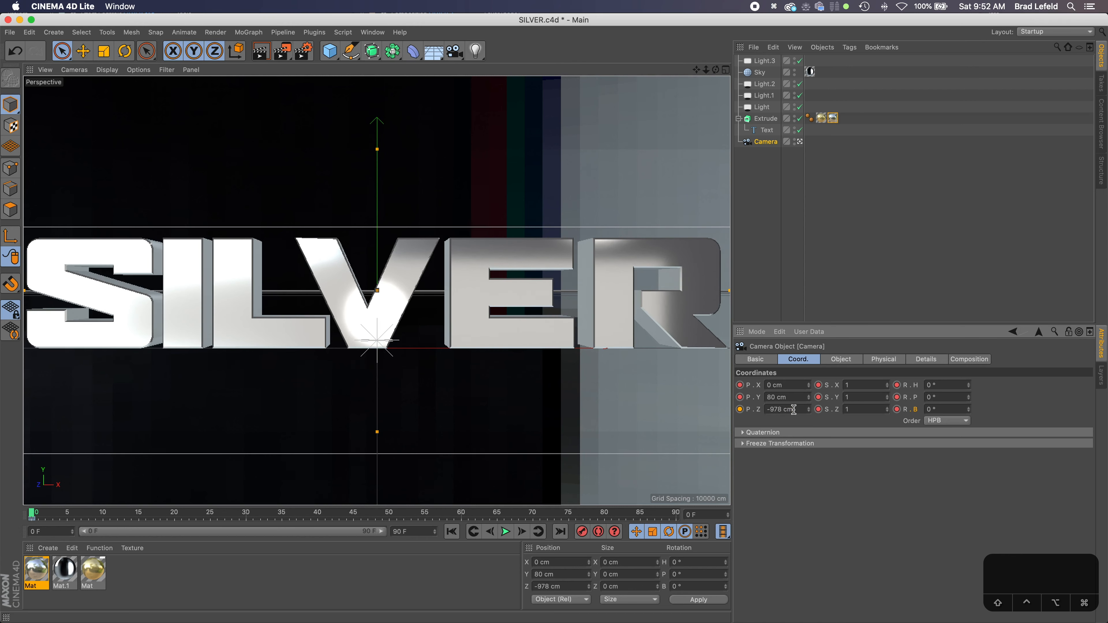
{"action": "scroll", "coordinate": [793, 410], "scroll_direction": "down", "scroll_amount": 20}
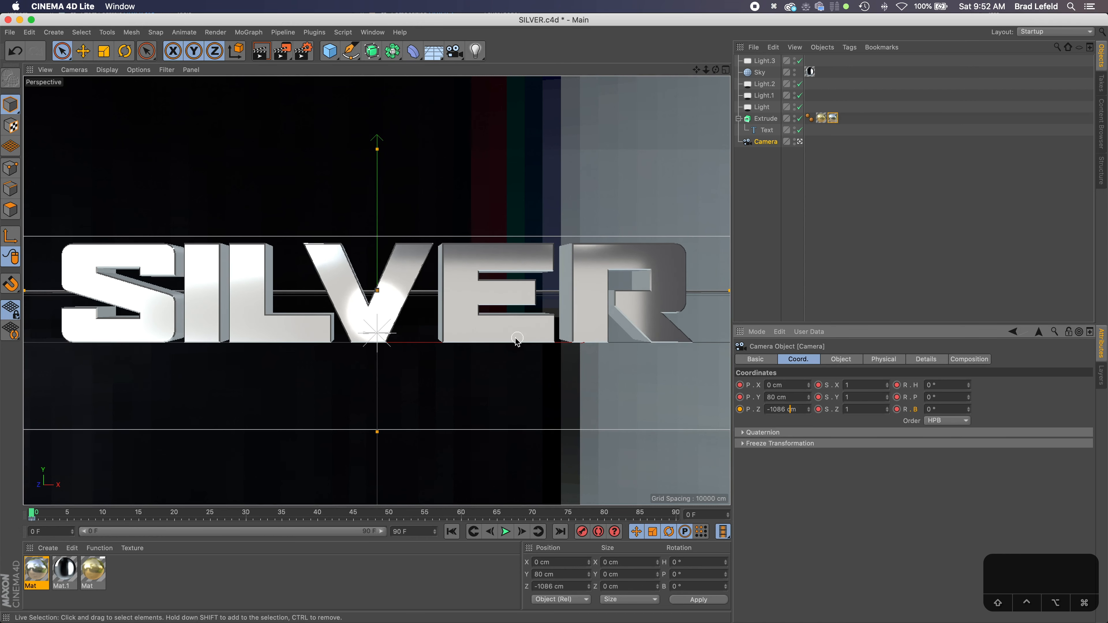
{"action": "scroll", "coordinate": [789, 398], "scroll_direction": "up", "scroll_amount": 2}
{"action": "scroll", "coordinate": [789, 398], "scroll_direction": "down", "scroll_amount": 1}
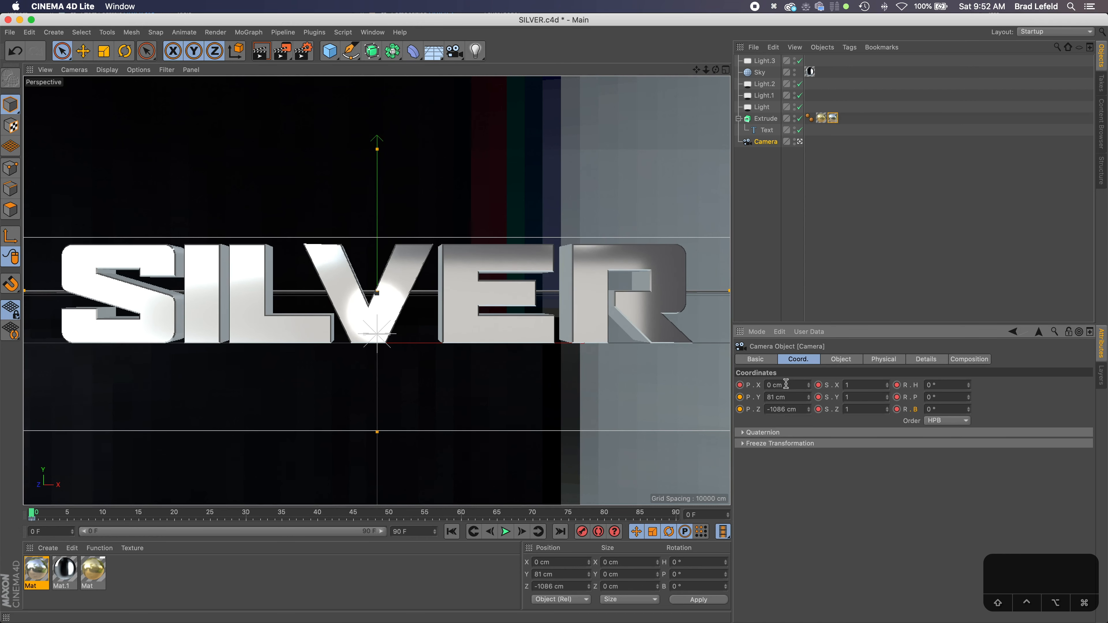
{"action": "scroll", "coordinate": [787, 383], "scroll_direction": "down", "scroll_amount": 20}
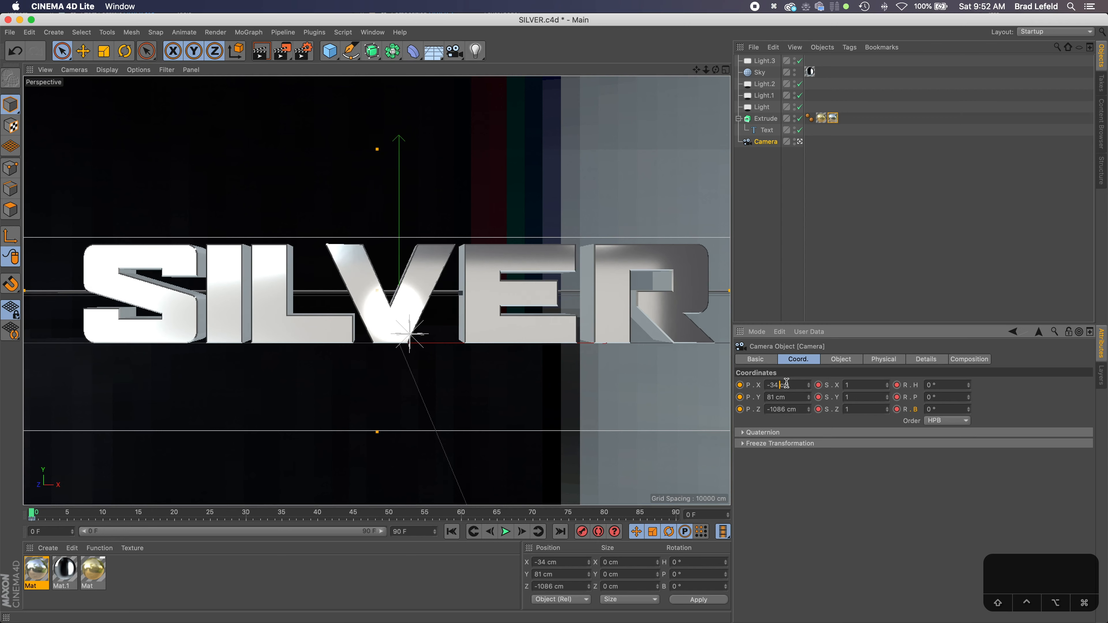
{"action": "key", "text": "super+s"}
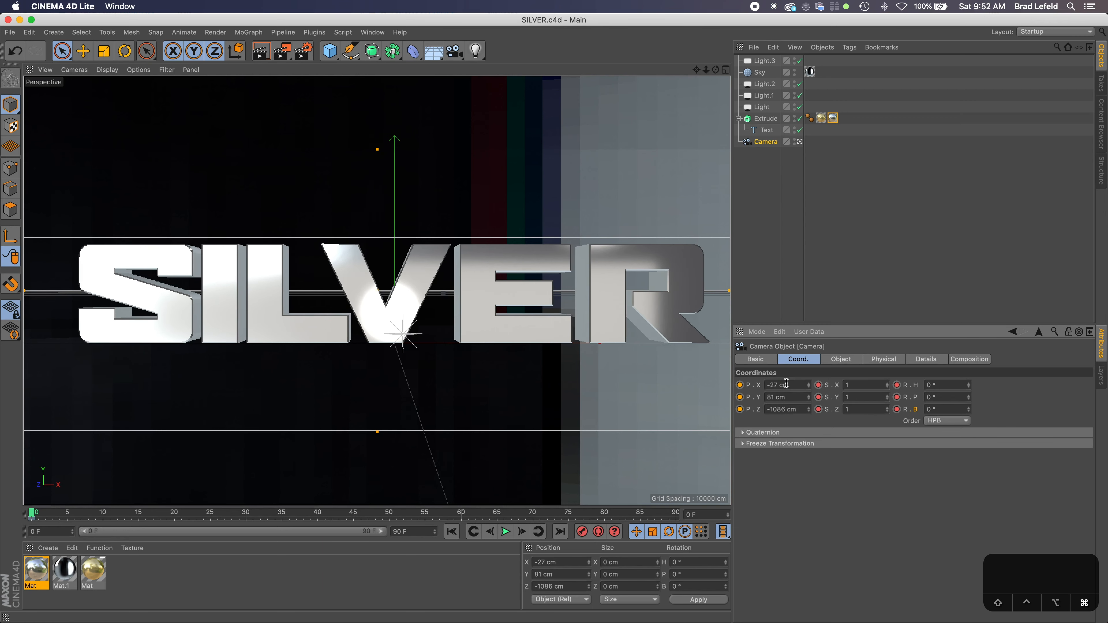
Step: Switch to After Effects to check the framing in the SILVER 2 composition, and return to Cinema 4D
{"action": "key", "text": "super+Tab"}
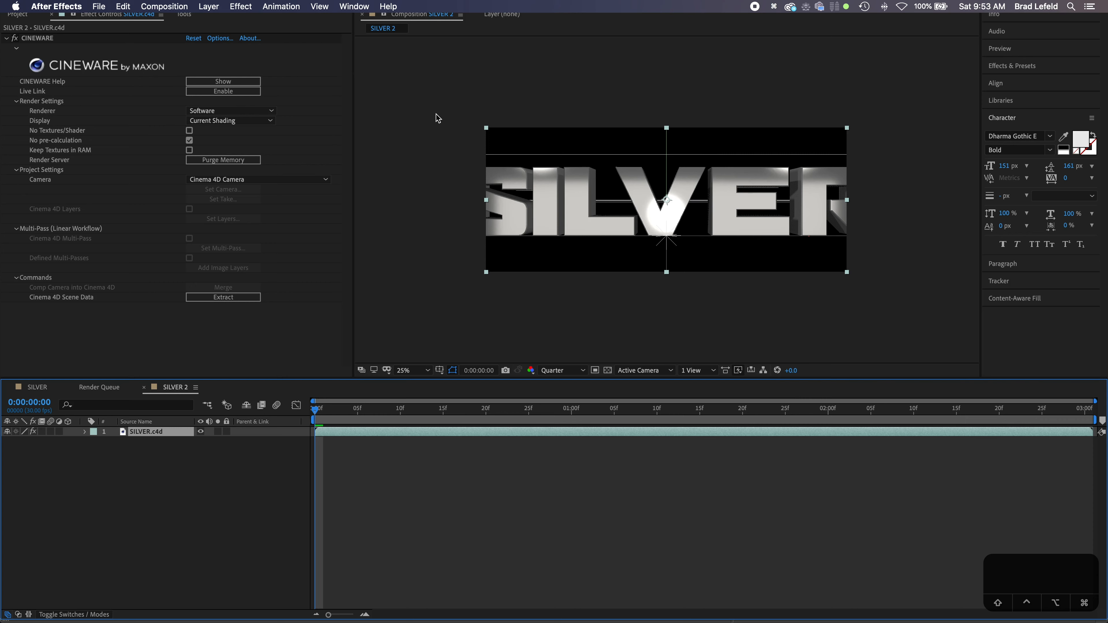
{"action": "left_click", "coordinate": [423, 175]}
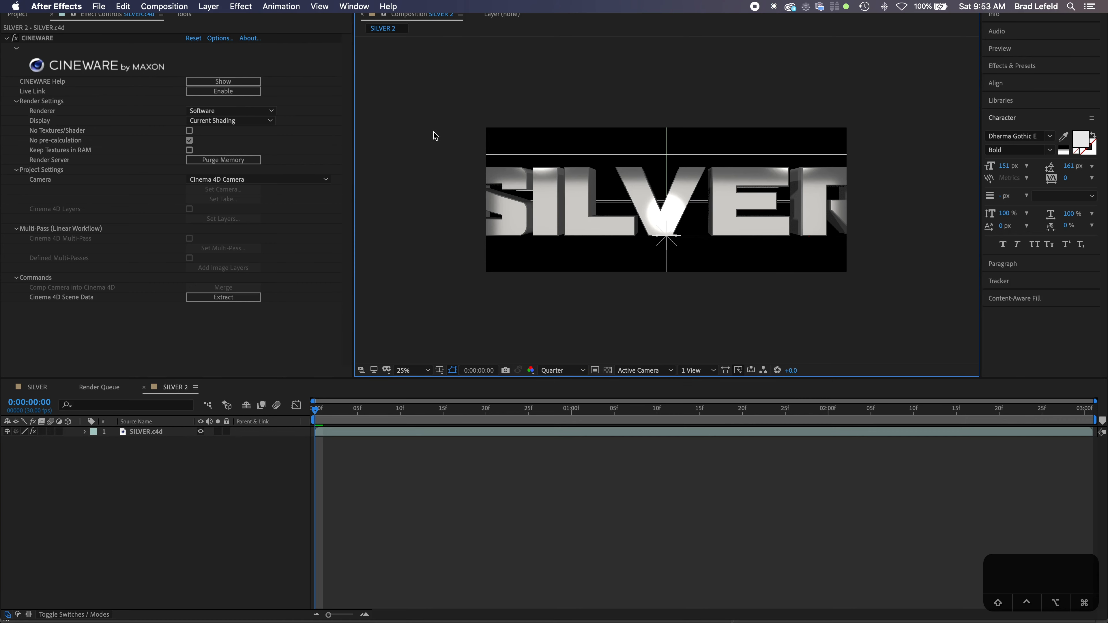
{"action": "key", "text": "super+Tab"}
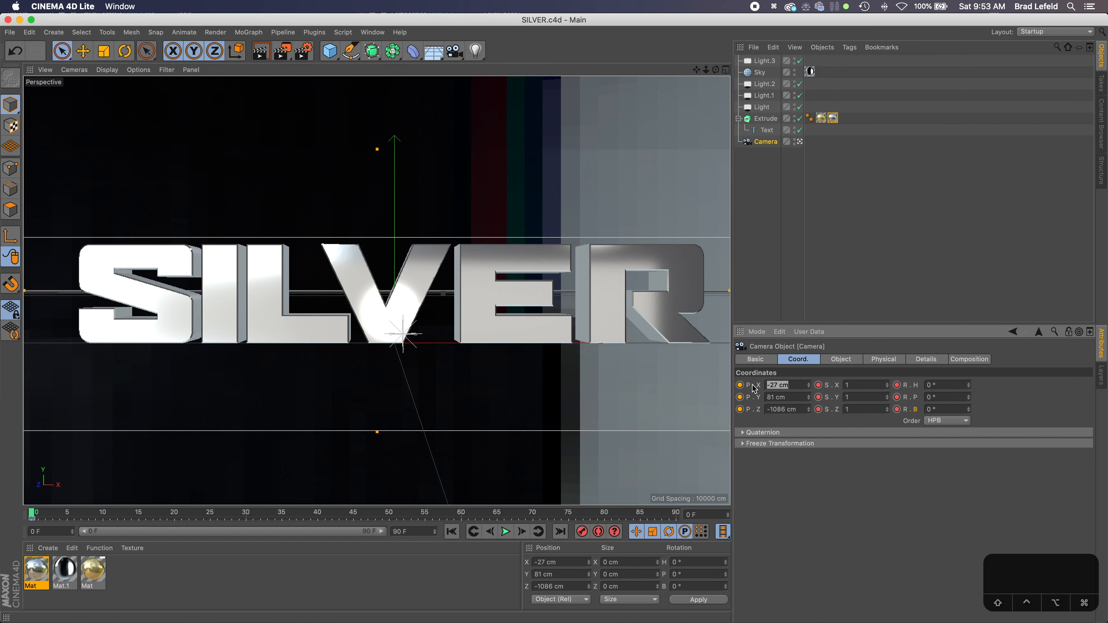
Step: Record keyframes for the camera's X, Y and Z positions, save the project and switch to After Effects
{"action": "left_click", "coordinate": [742, 387]}
{"action": "left_click", "coordinate": [740, 397]}
{"action": "left_click", "coordinate": [740, 410]}
{"action": "key", "text": "super+s"}
{"action": "key", "text": "super+Tab"}
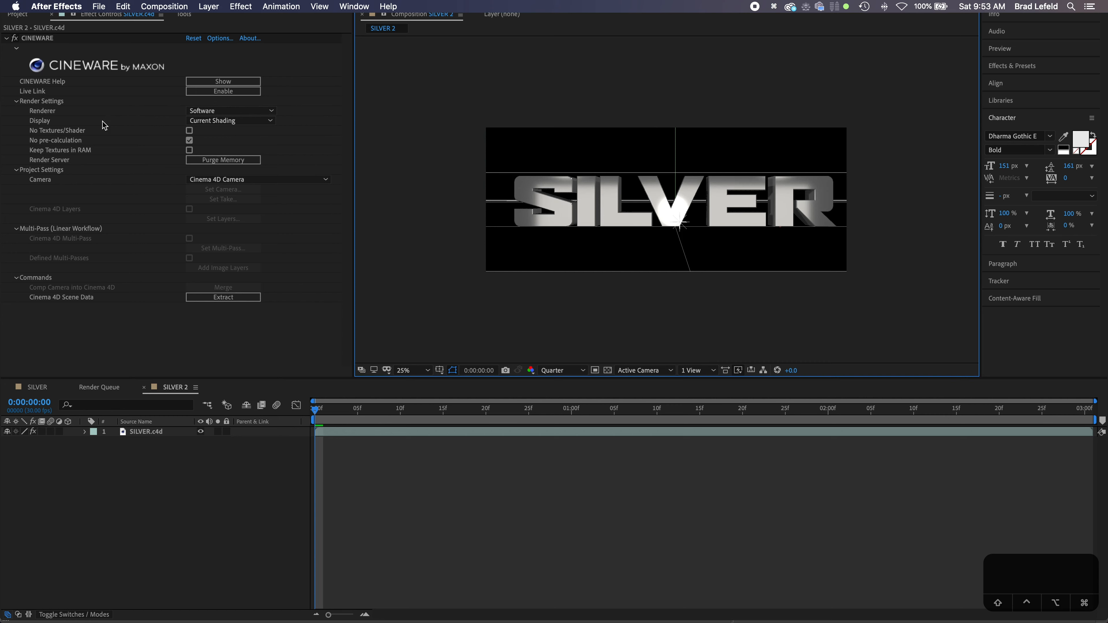
Step: Set the CINEWARE renderer to Standard (Final) and shorten the work area to the first frame
{"action": "left_click", "coordinate": [232, 111]}
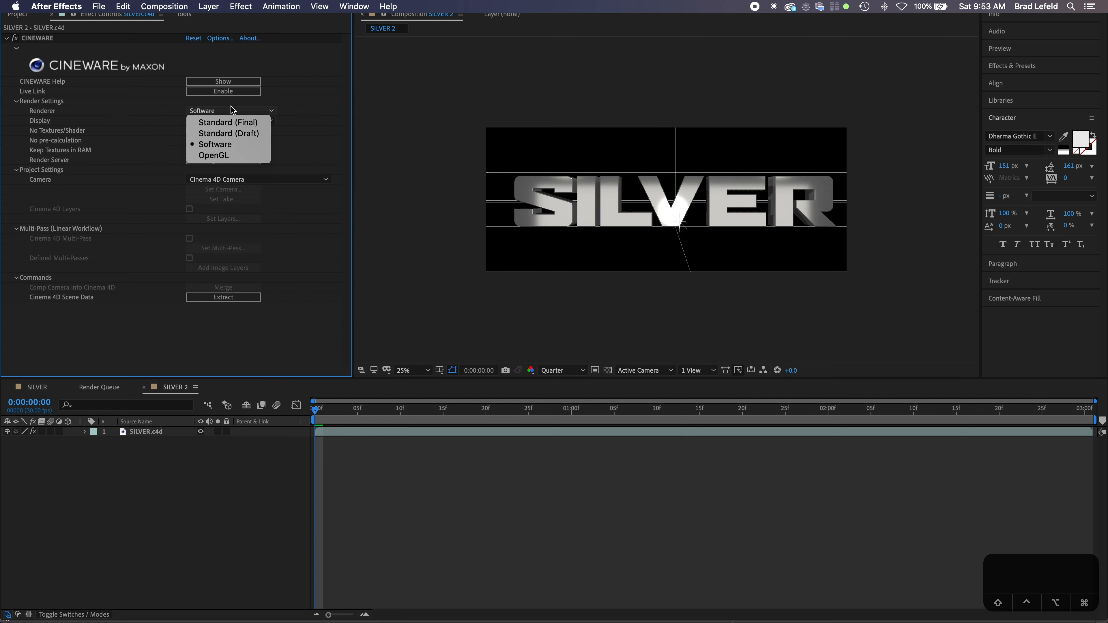
{"action": "left_click", "coordinate": [225, 123]}
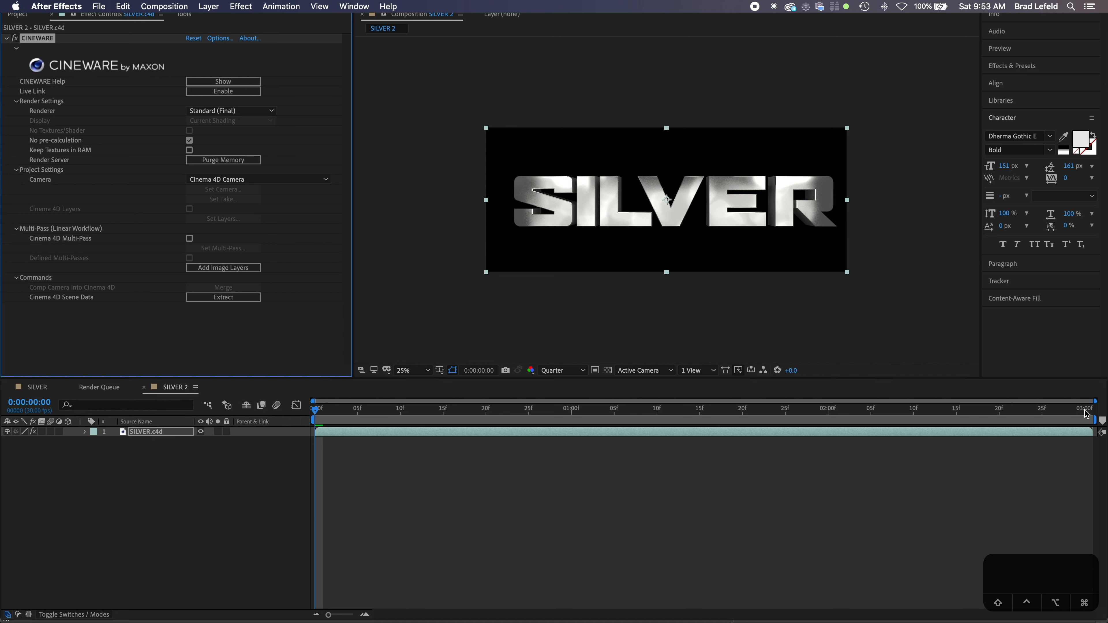
{"action": "left_click_drag", "start_coordinate": [1095, 420], "coordinate": [138, 404]}
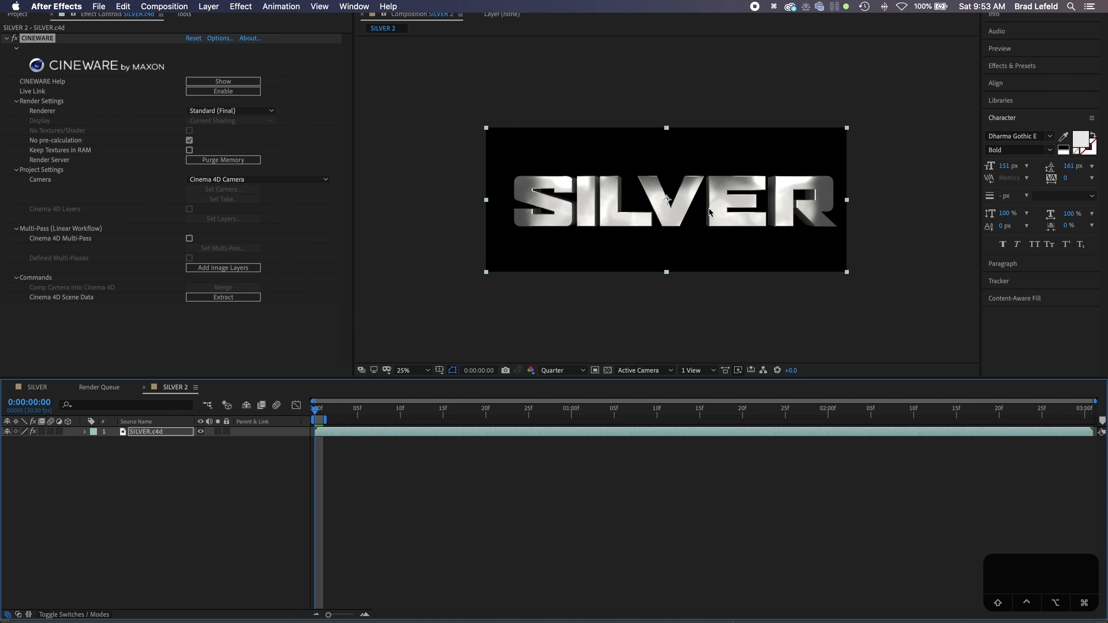
Step: Add the SILVER 2 composition to the render queue
{"action": "left_click", "coordinate": [99, 6]}
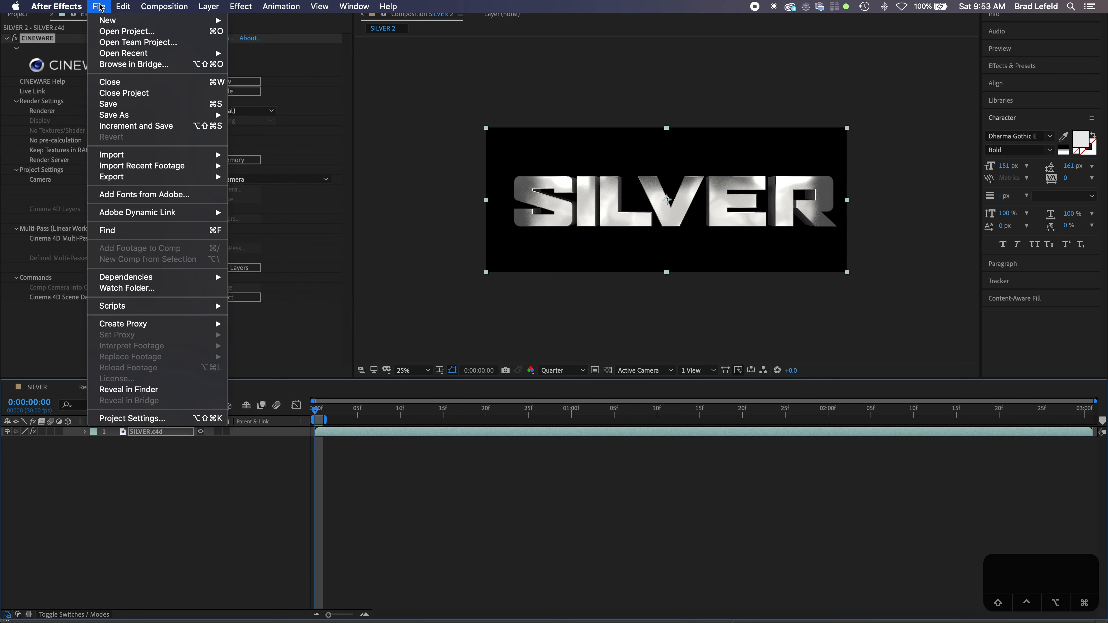
{"action": "mouse_move", "coordinate": [214, 179]}
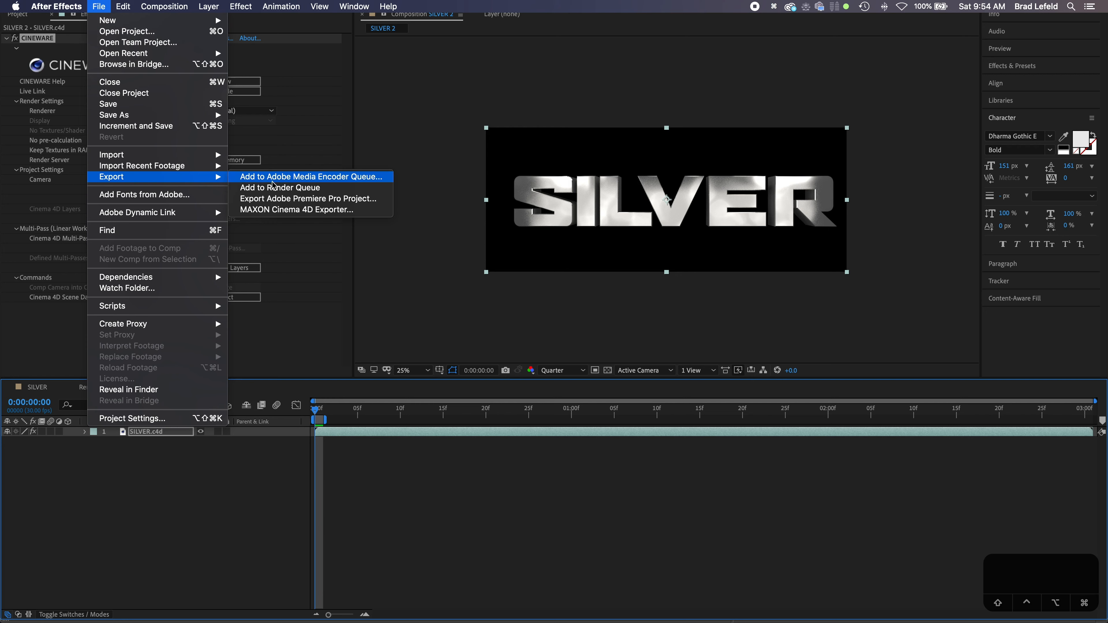
{"action": "left_click", "coordinate": [280, 188]}
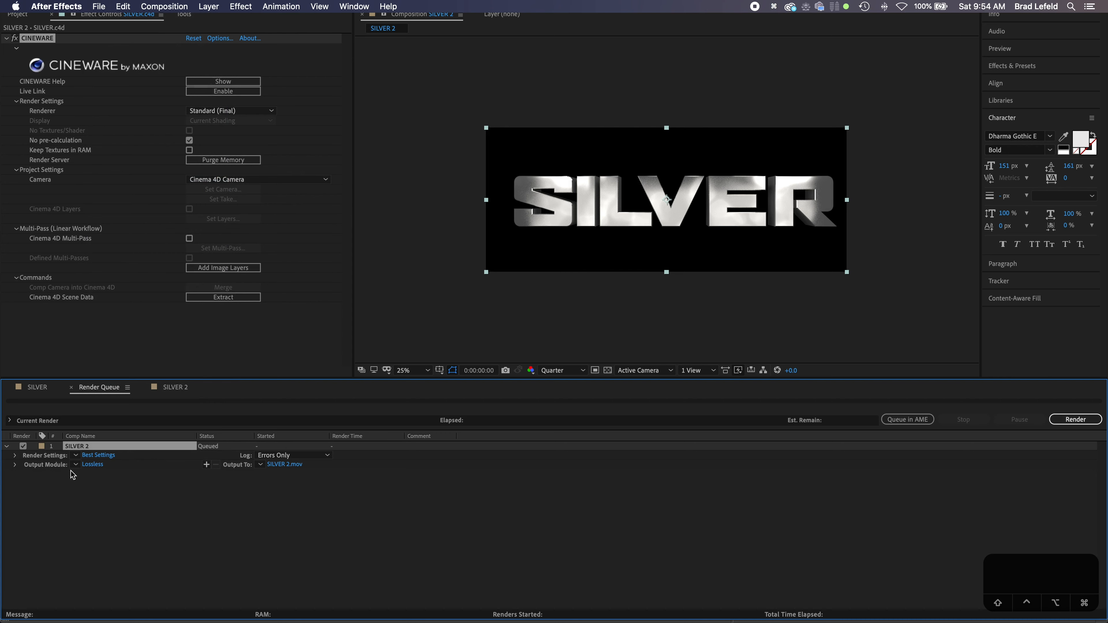
Step: Configure the SILVER 2 output module as a PNG Sequence with RGB + Alpha channels
{"action": "left_click", "coordinate": [92, 465]}
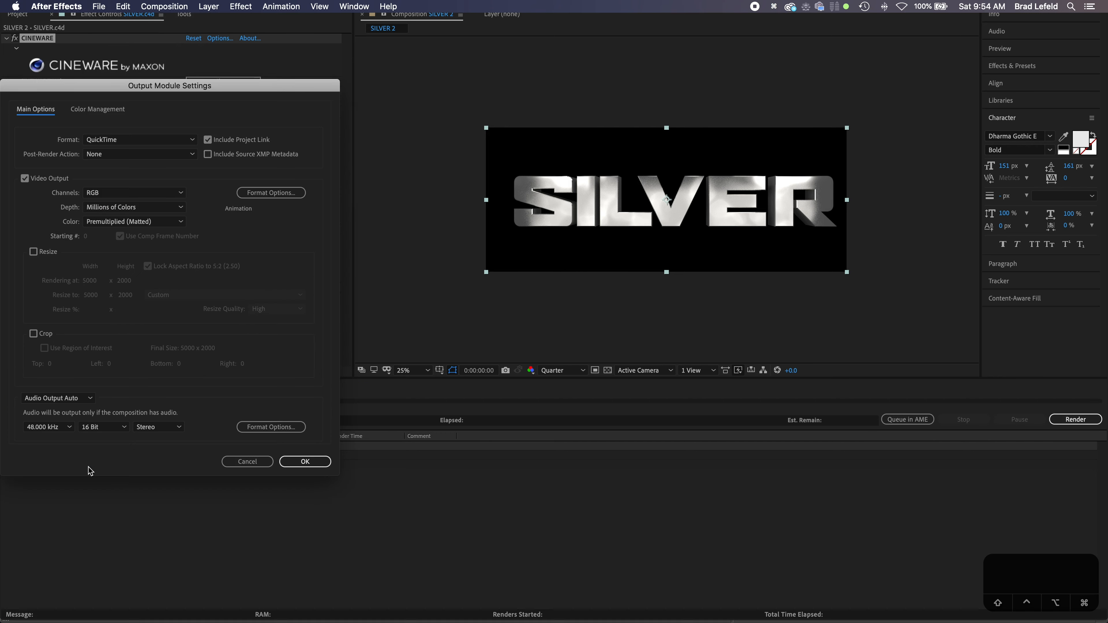
{"action": "left_click", "coordinate": [186, 143]}
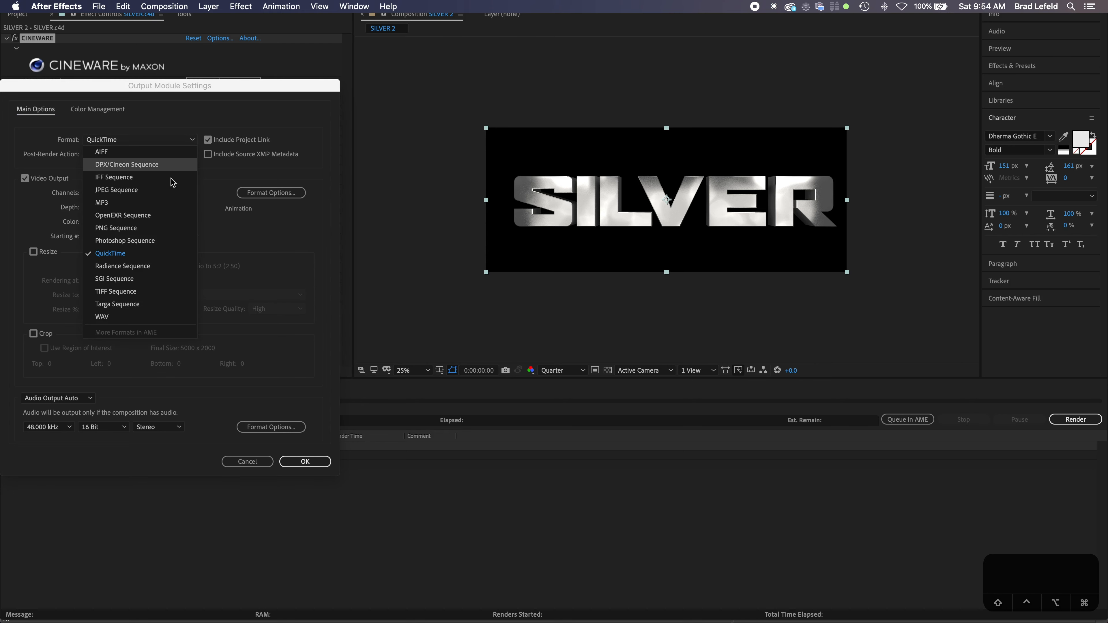
{"action": "left_click", "coordinate": [164, 229]}
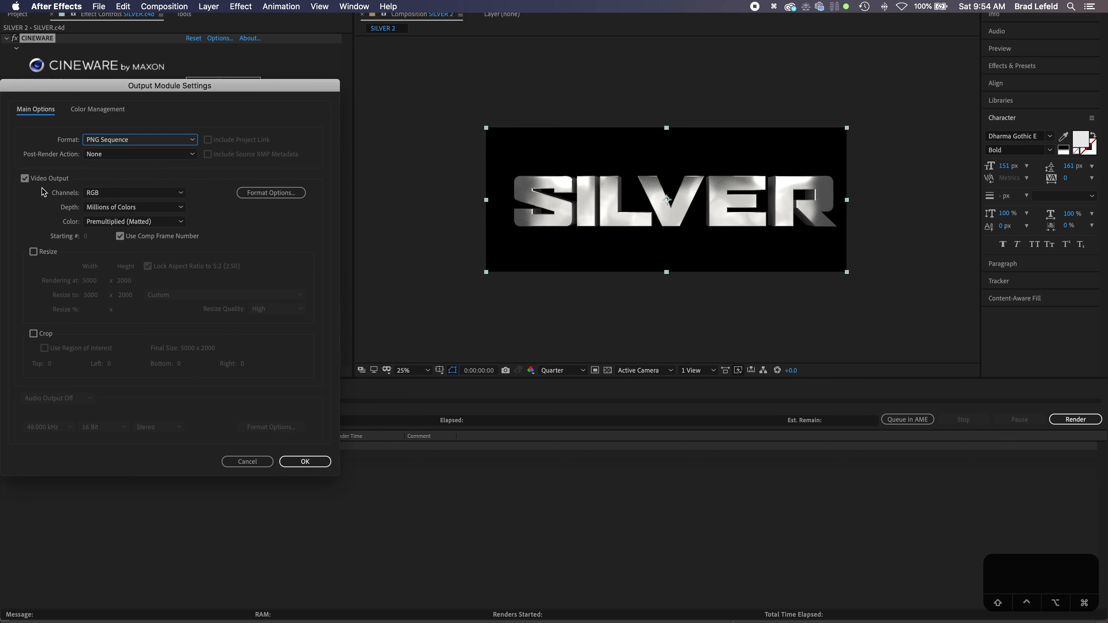
{"action": "left_click", "coordinate": [99, 193]}
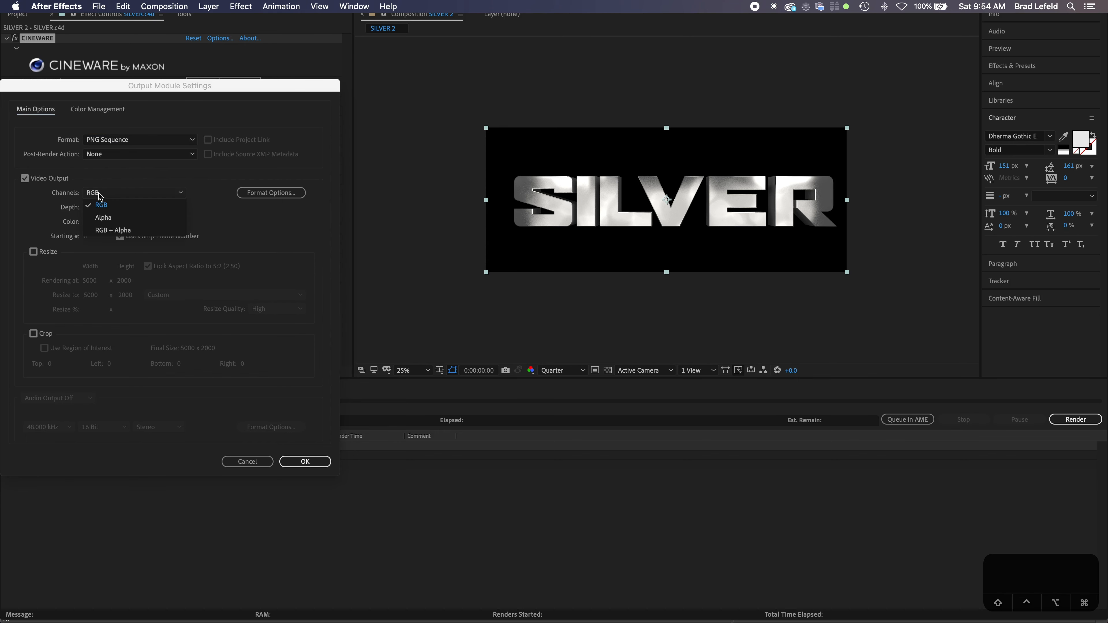
{"action": "left_click", "coordinate": [120, 231]}
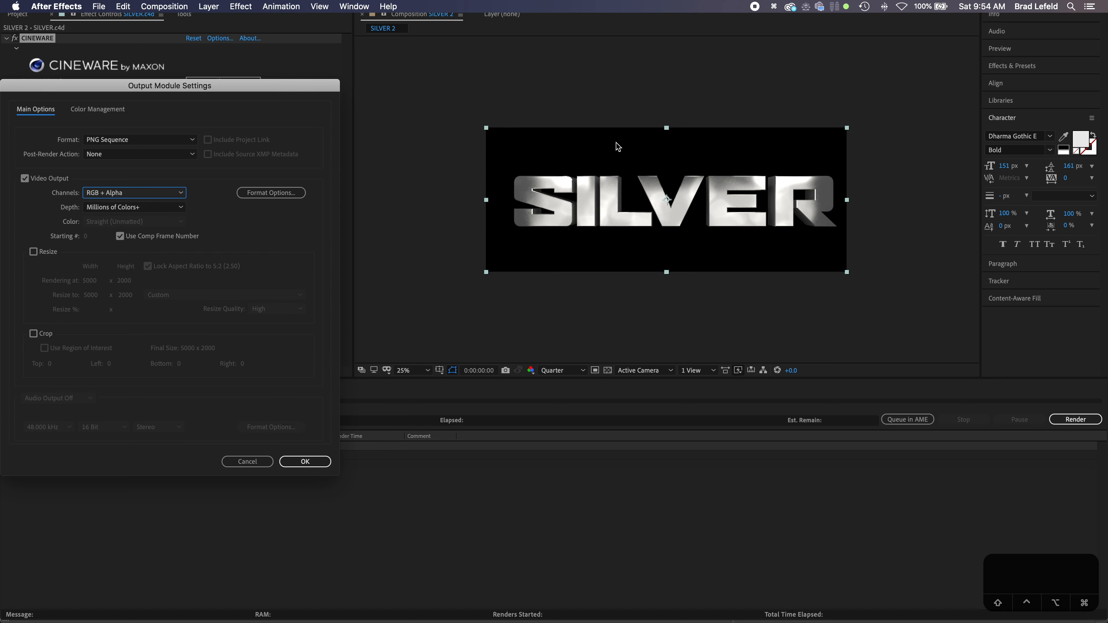
{"action": "left_click", "coordinate": [307, 461]}
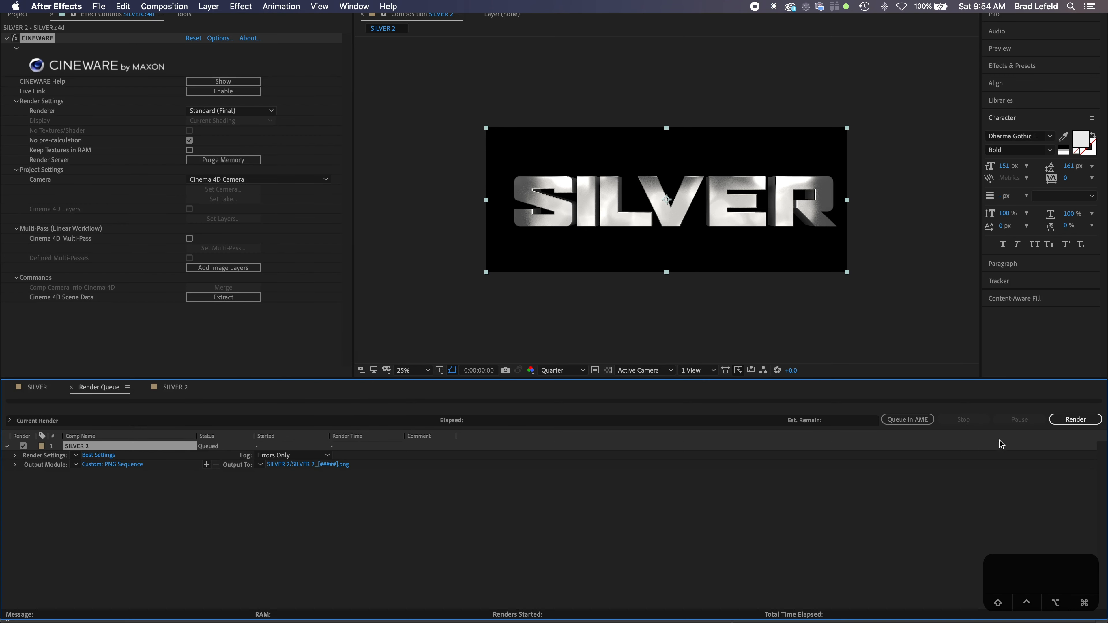
Step: Save the output as SILVER 2_[#####].png in a SILVER 2 subfolder on the Desktop and start the render
{"action": "left_click", "coordinate": [1054, 421]}
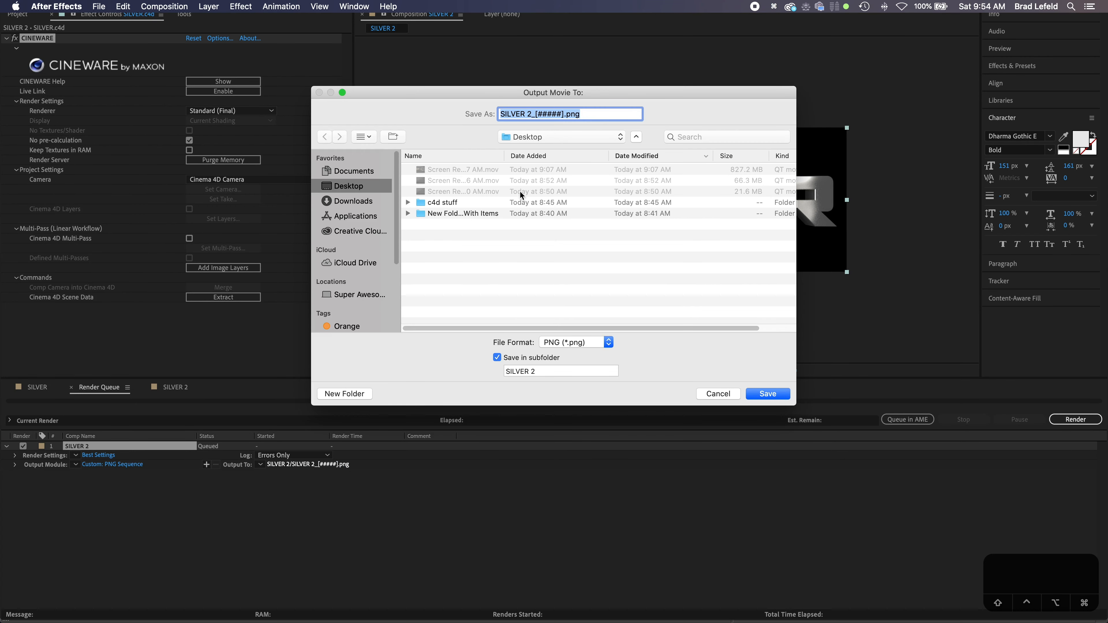
{"action": "left_click", "coordinate": [767, 394]}
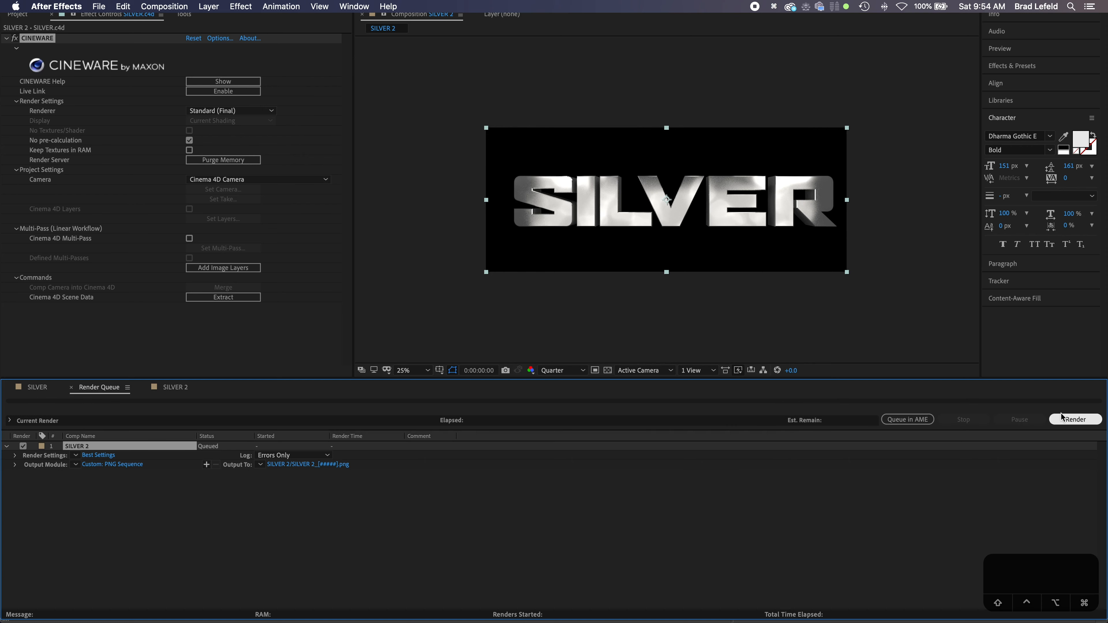
{"action": "left_click", "coordinate": [1075, 420]}
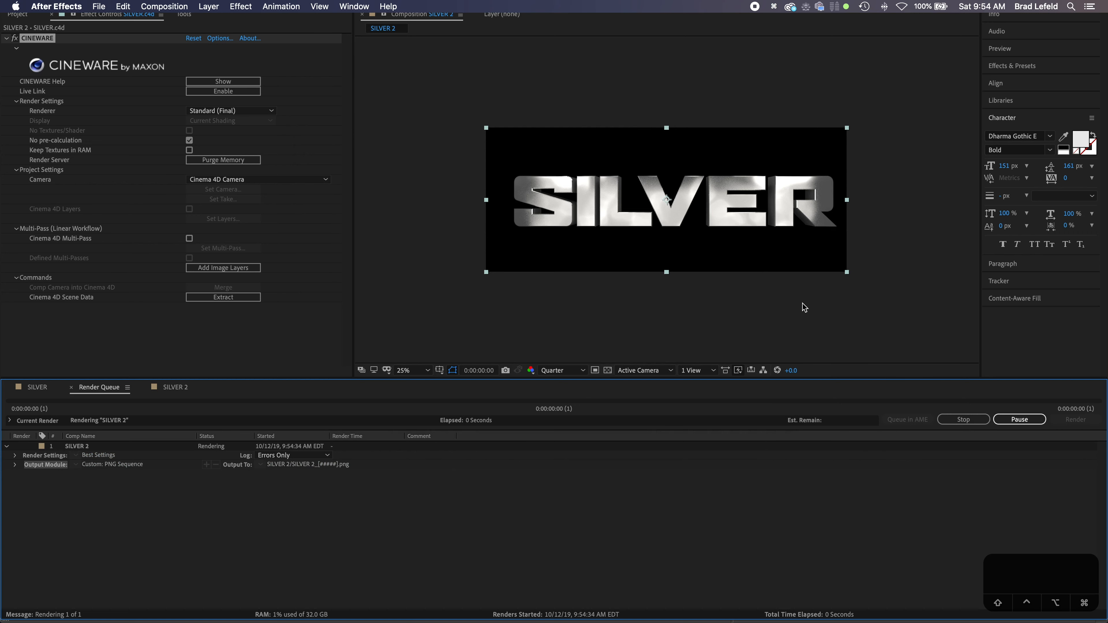
Step: Switch to Finder and open the SILVER 2 output folder on the Desktop
{"action": "mouse_move", "coordinate": [544, 616]}
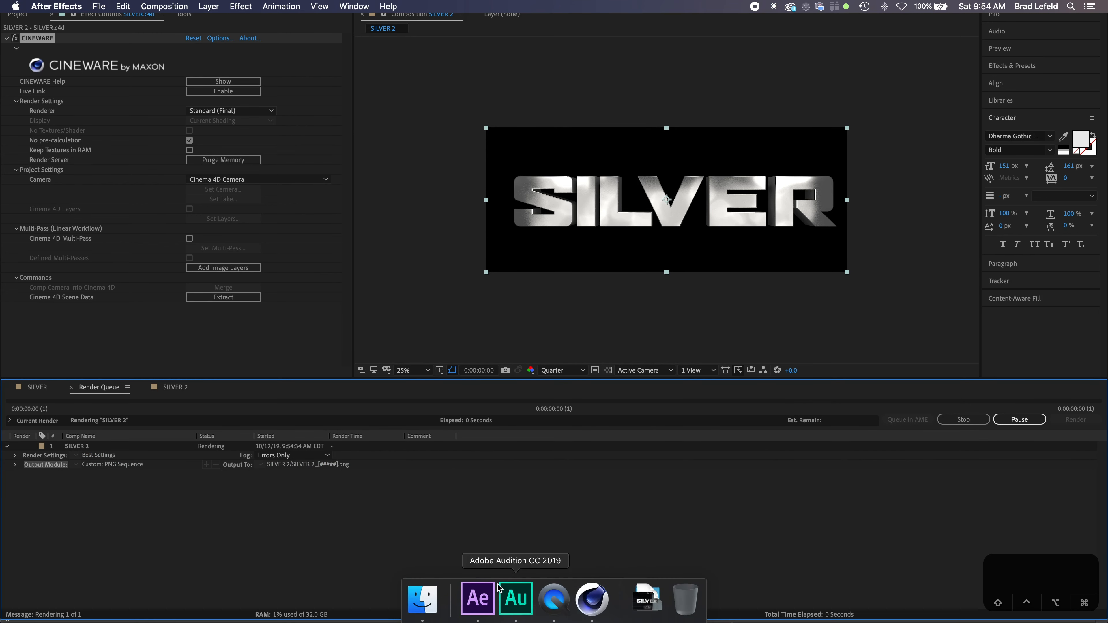
{"action": "left_click", "coordinate": [423, 607]}
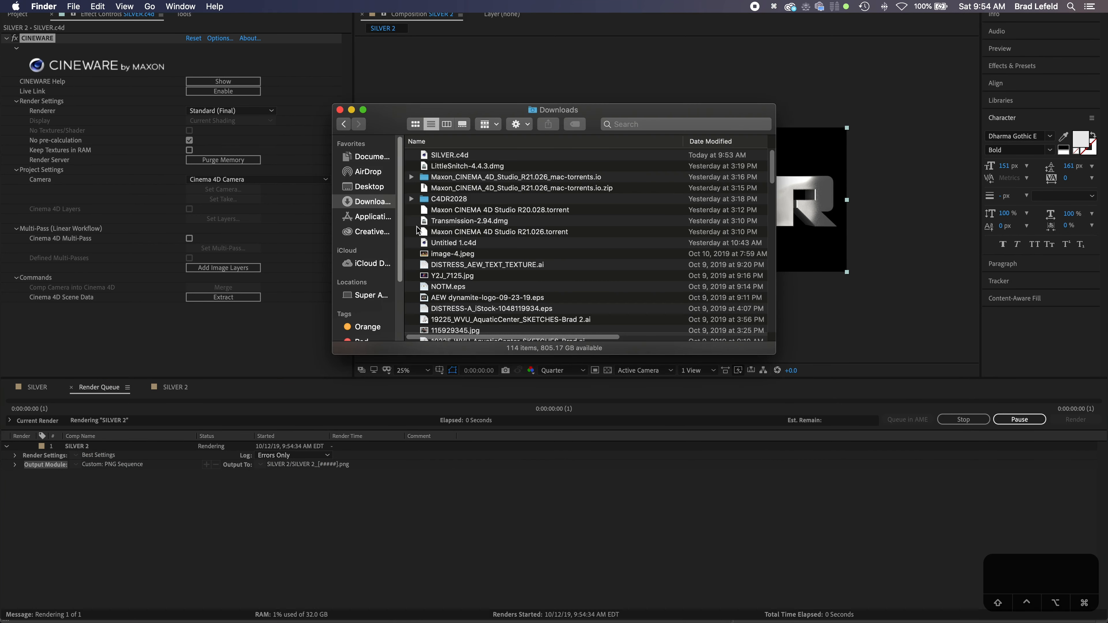
{"action": "left_click", "coordinate": [371, 187]}
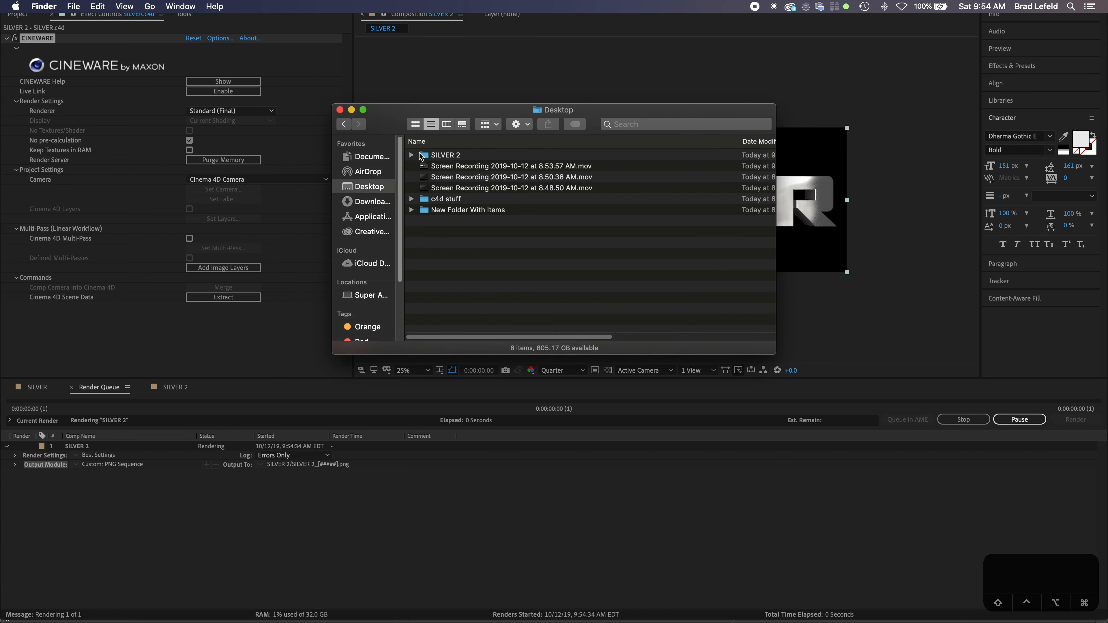
{"action": "double_click", "coordinate": [449, 156]}
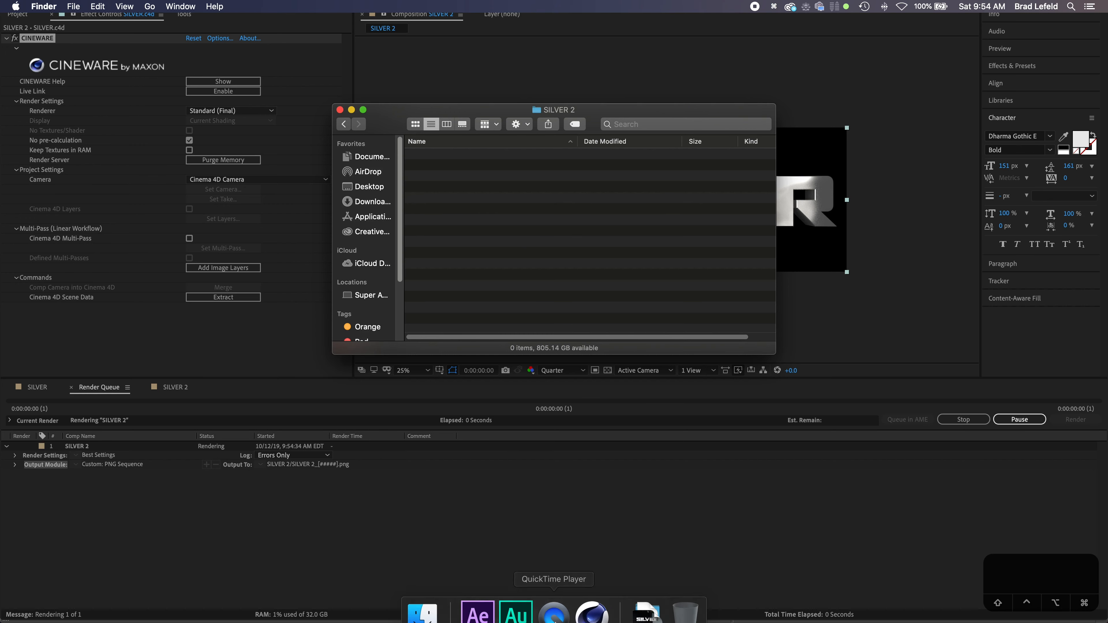
Step: Switch to Cinema 4D, create a new default material, and view its settings in the Material Editor before closing it
{"action": "left_click", "coordinate": [587, 606]}
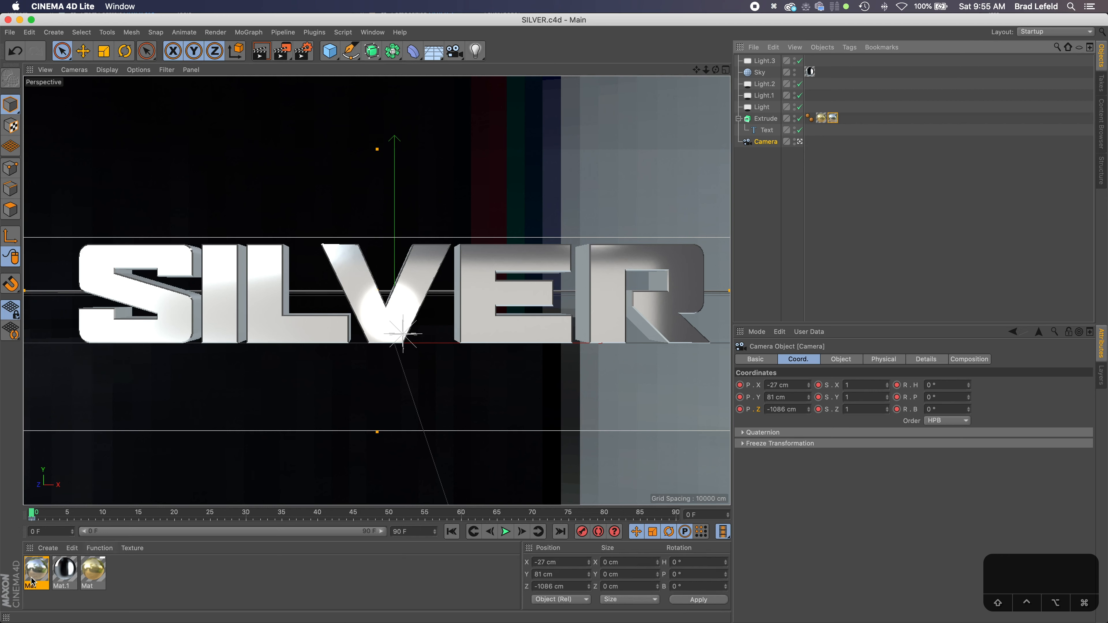
{"action": "double_click", "coordinate": [132, 584]}
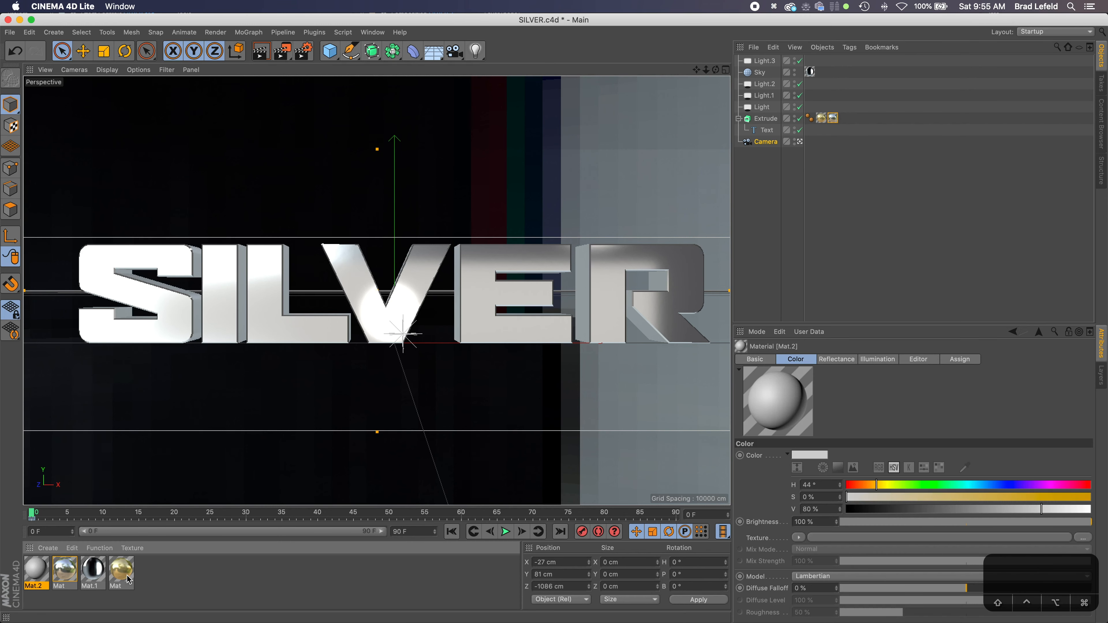
{"action": "mouse_move", "coordinate": [39, 572]}
{"action": "left_mouse_down"}
{"action": "mouse_move", "coordinate": [277, 308]}
{"action": "mouse_move", "coordinate": [40, 570]}
{"action": "left_mouse_up"}
{"action": "double_click", "coordinate": [38, 573]}
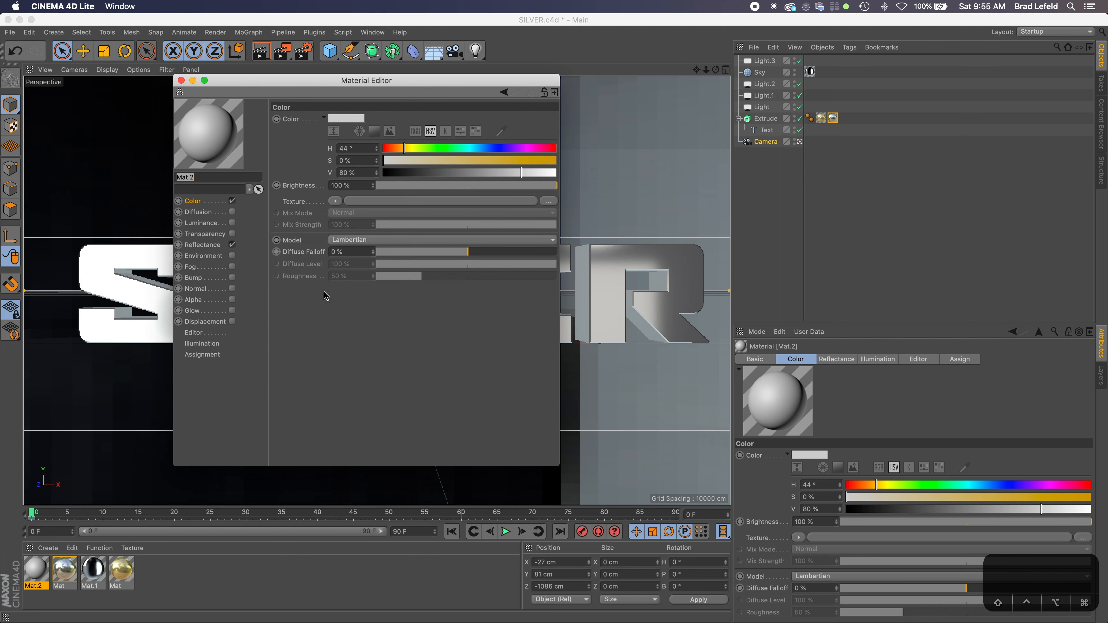
{"action": "key", "text": "super+w"}
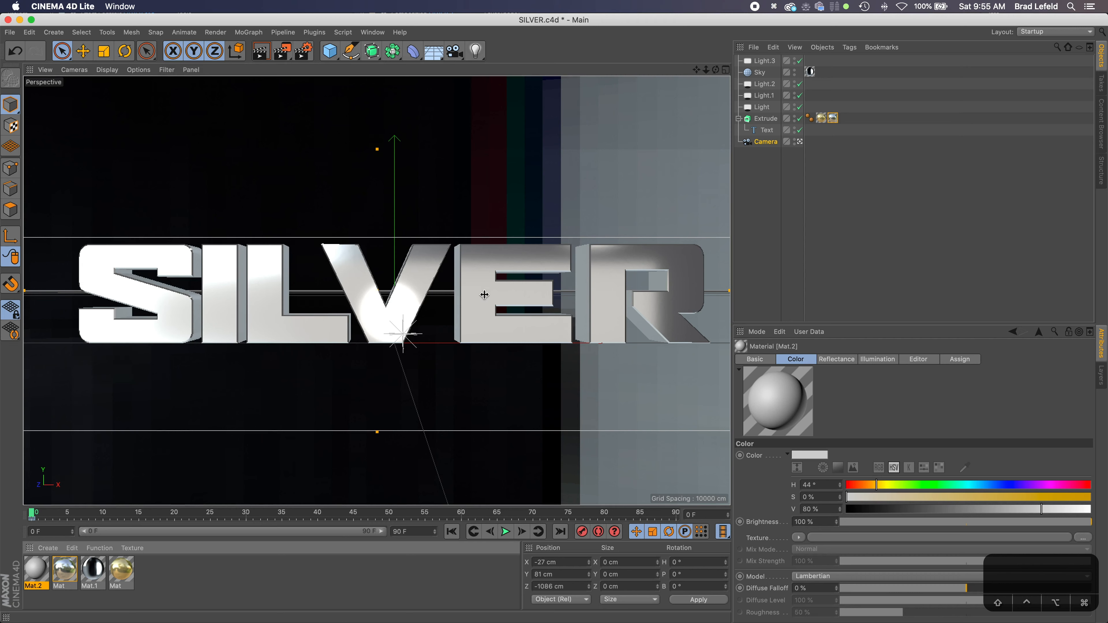
Step: Move the camera to about X -7.5 cm, Y 89.9 cm, and delete the silver material tag from the Extrude object
{"action": "key", "text": "1"}
{"action": "left_click_drag", "start_coordinate": [486, 296], "coordinate": [475, 305]}
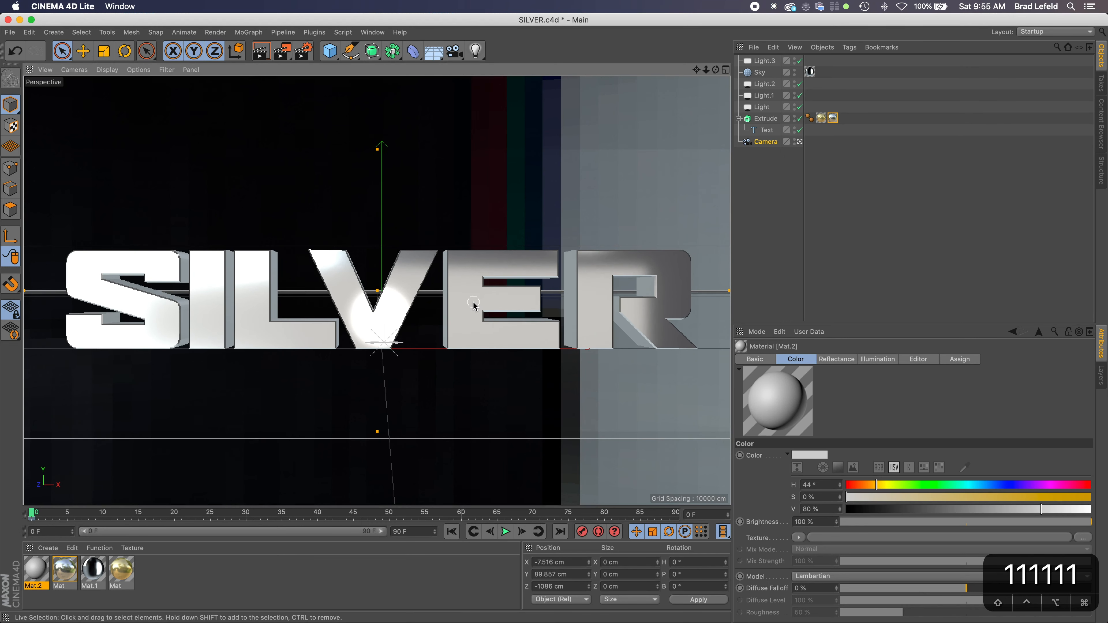
{"action": "left_click", "coordinate": [834, 119]}
{"action": "key", "text": "BackSpace"}
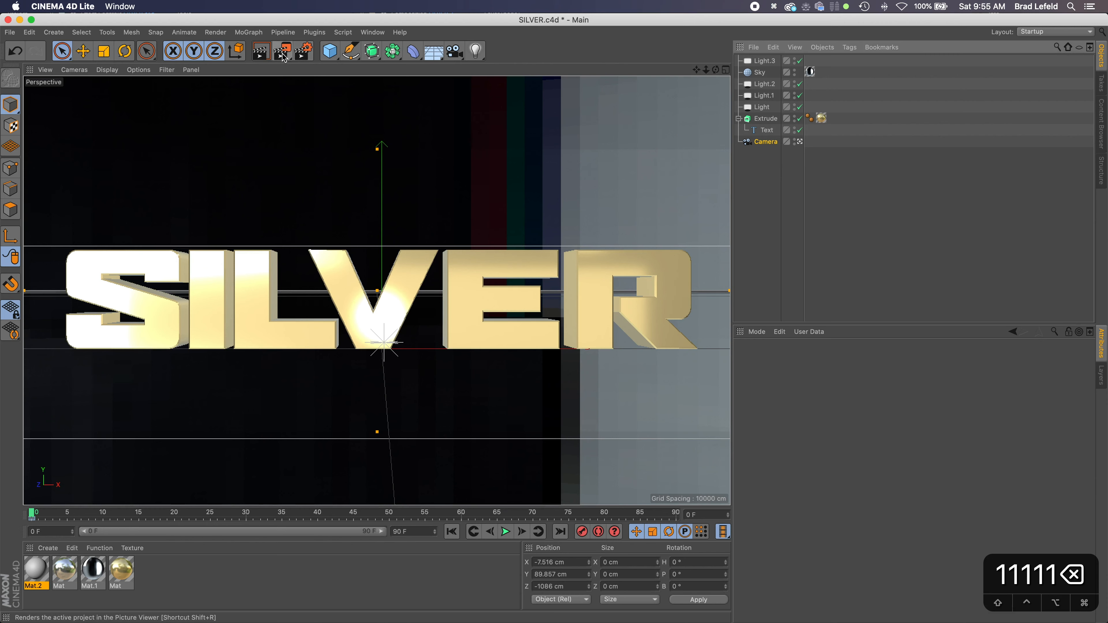
Step: Render the active view, and switch to Finder to preview SILVER 2_00000.png in the SILVER 2 folder
{"action": "left_click", "coordinate": [259, 56]}
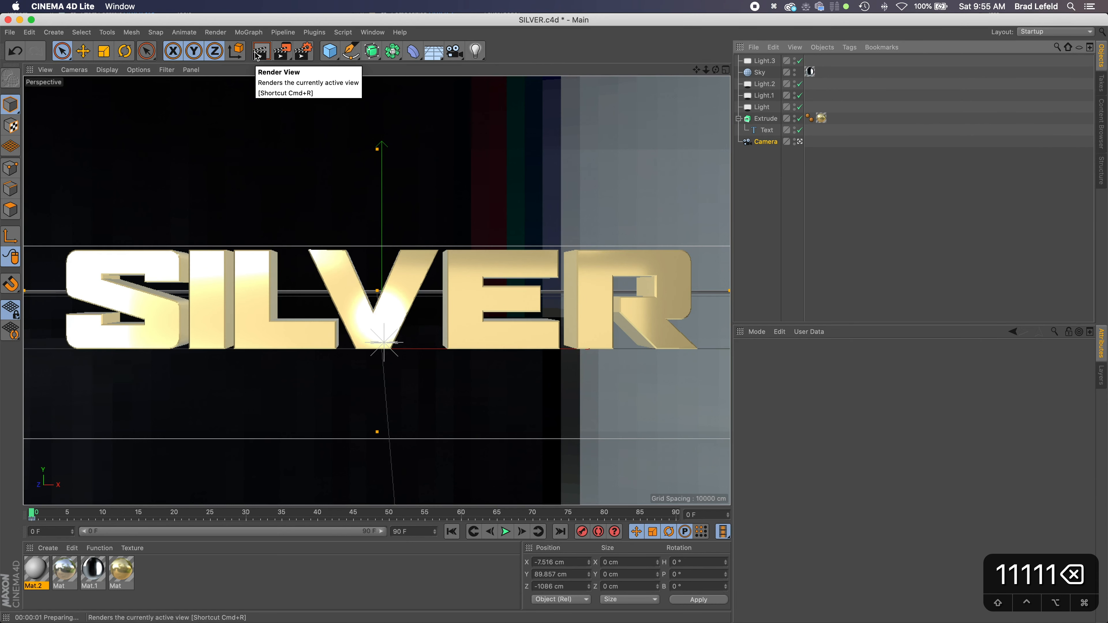
{"action": "key", "text": "super+Tab"}
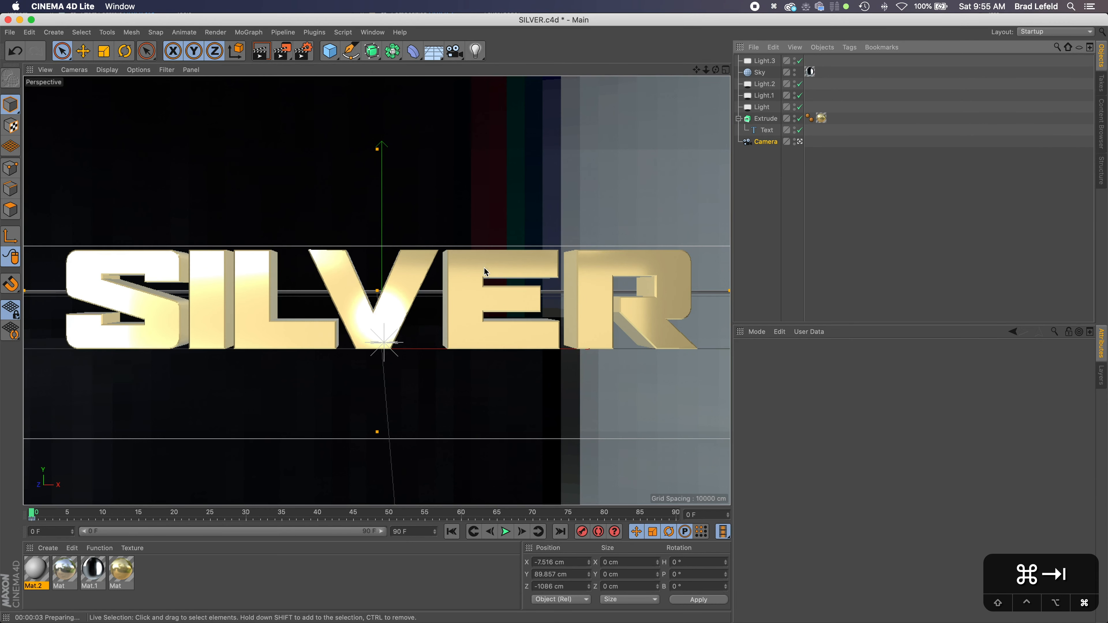
{"action": "key", "text": "super+Tab"}
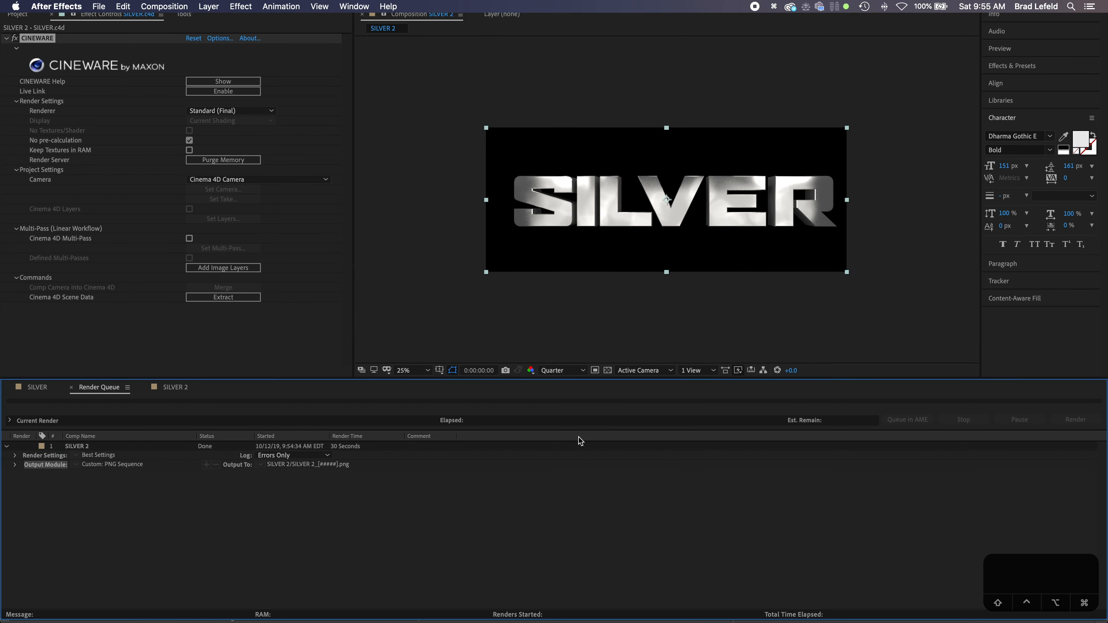
{"action": "key", "text": "super+Tab"}
{"action": "key", "text": "super+Tab"}
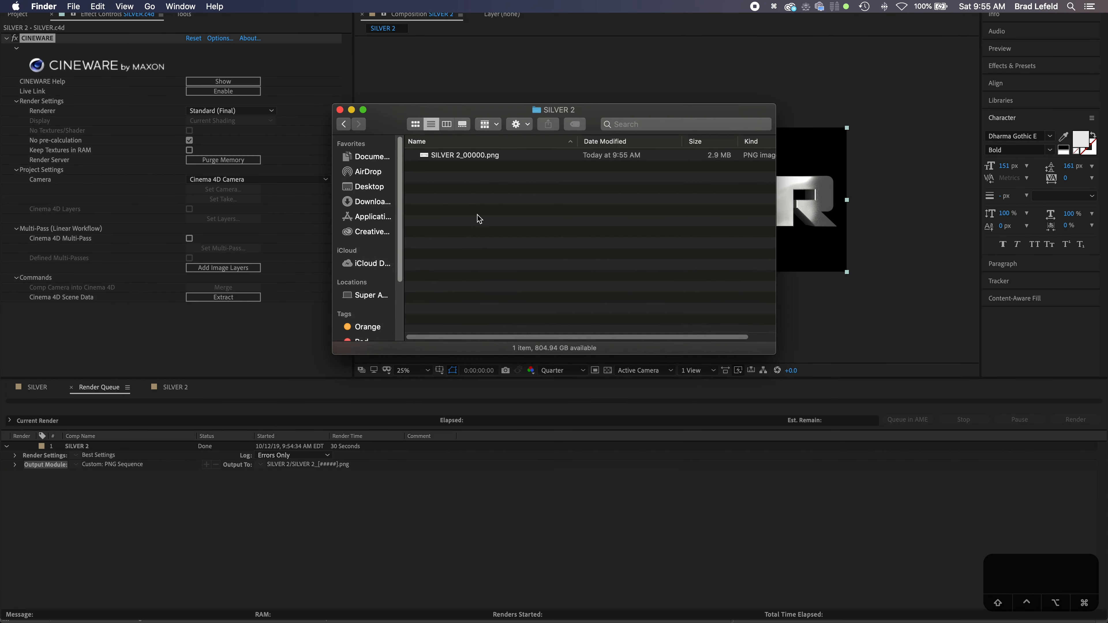
{"action": "left_click", "coordinate": [486, 158]}
{"action": "key", "text": "space"}
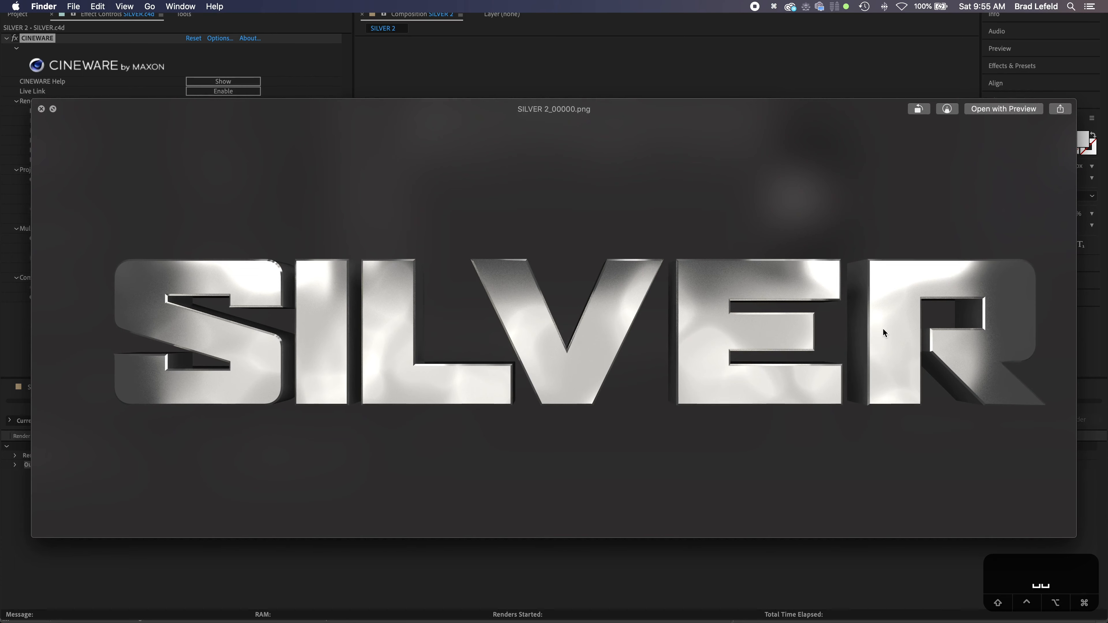
{"action": "key", "text": "space"}
Step: Launch Photoshop and open SILVER 2_00000.png from the SILVER 2 folder in it
{"action": "key", "text": "super+space"}
{"action": "type", "text": "photoshop"}
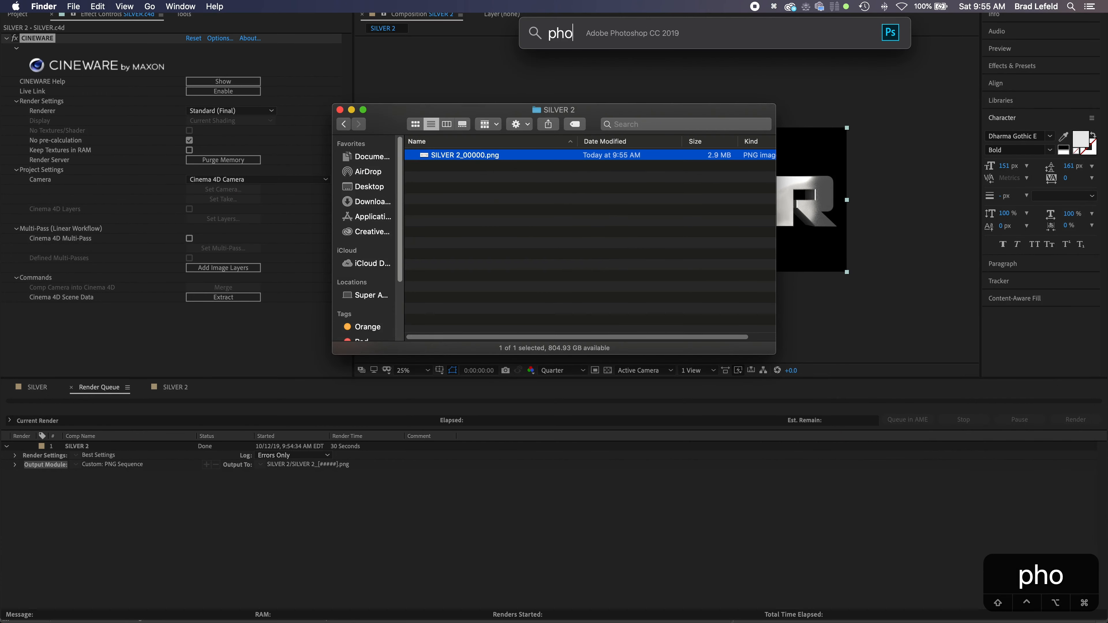
{"action": "key", "text": "Return"}
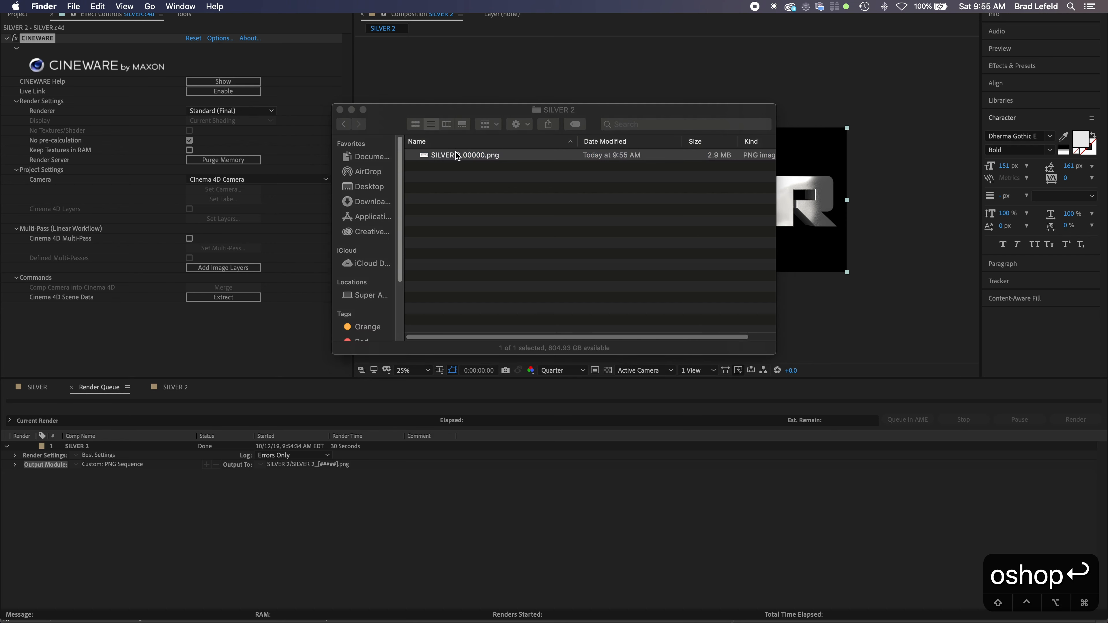
{"action": "left_click", "coordinate": [387, 114]}
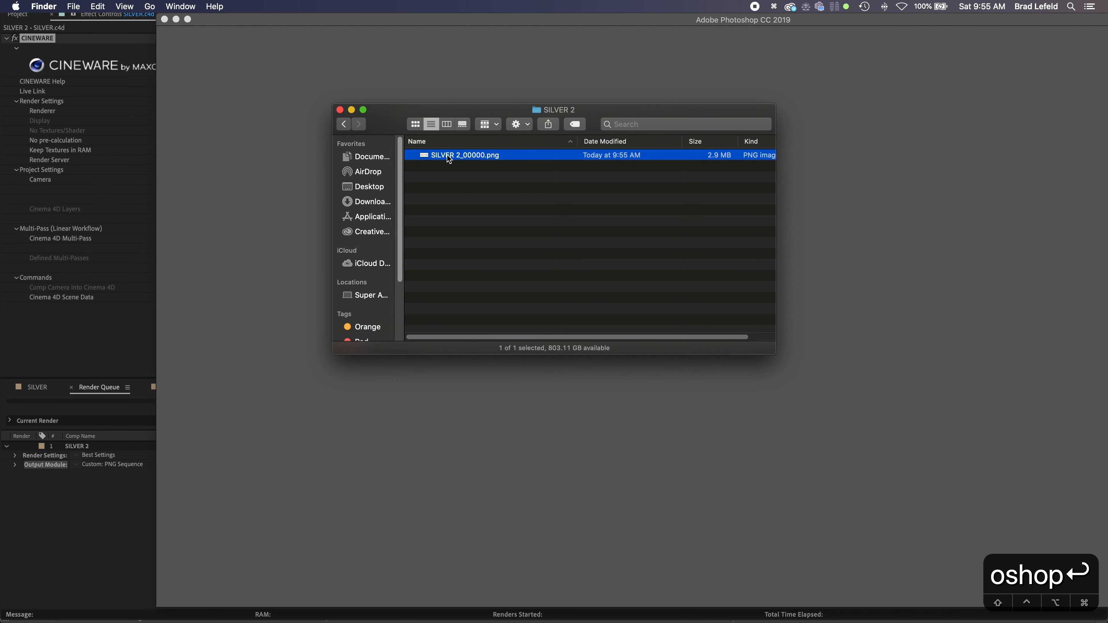
{"action": "left_click_drag", "start_coordinate": [450, 159], "coordinate": [615, 602]}
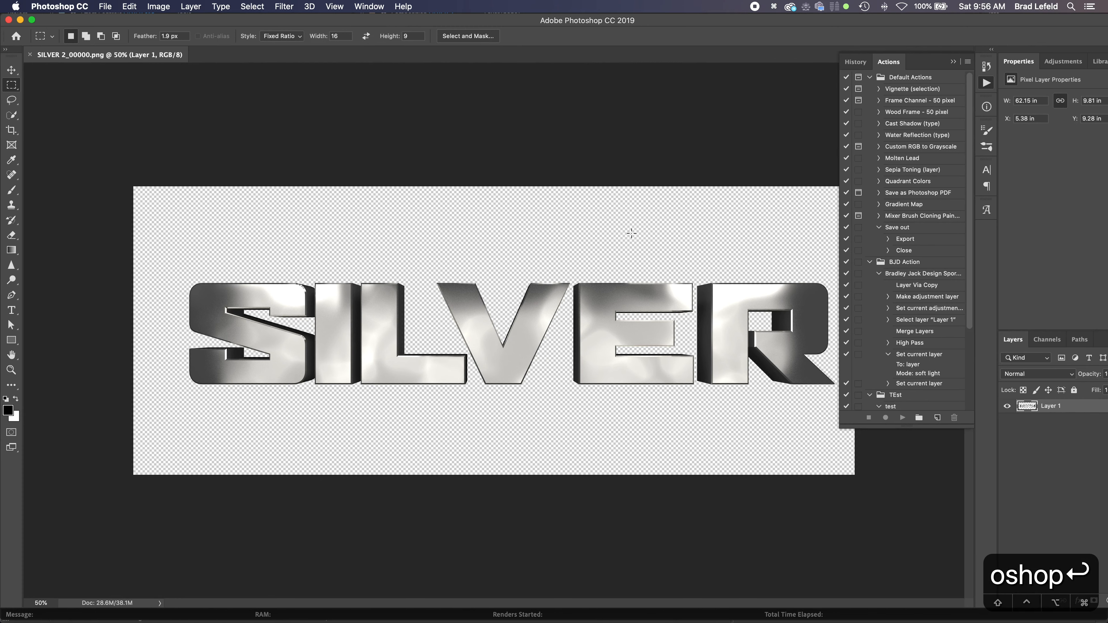
Step: Duplicate Layer 1 and set the copy to the Multiply blend mode at 20% opacity
{"action": "key", "text": "super+j"}
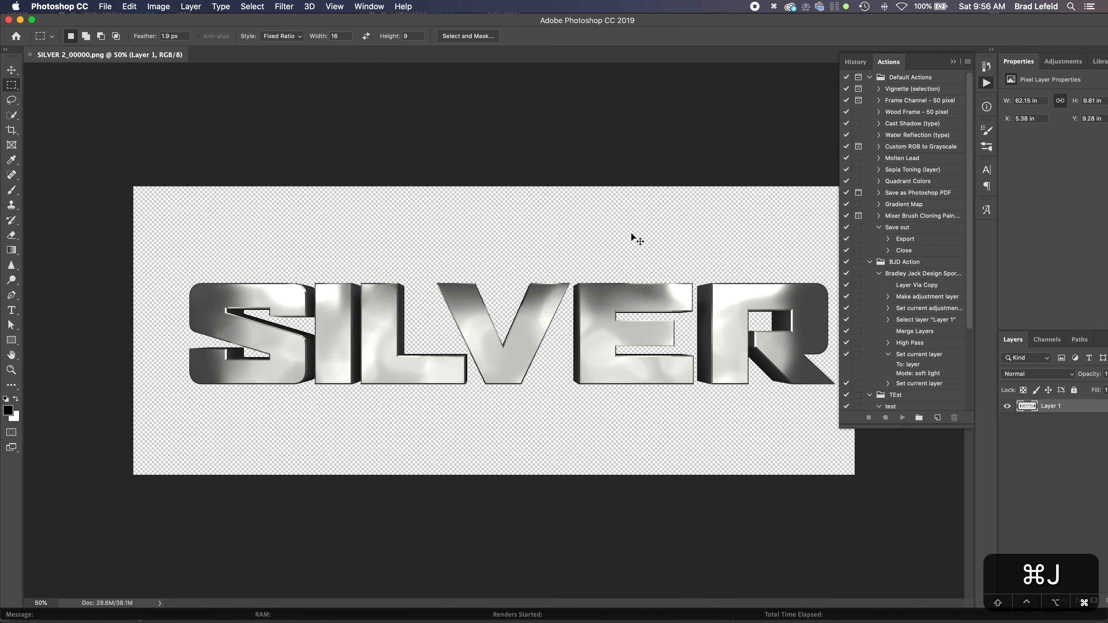
{"action": "key", "text": "v"}
{"action": "key", "text": "shift+alt+m"}
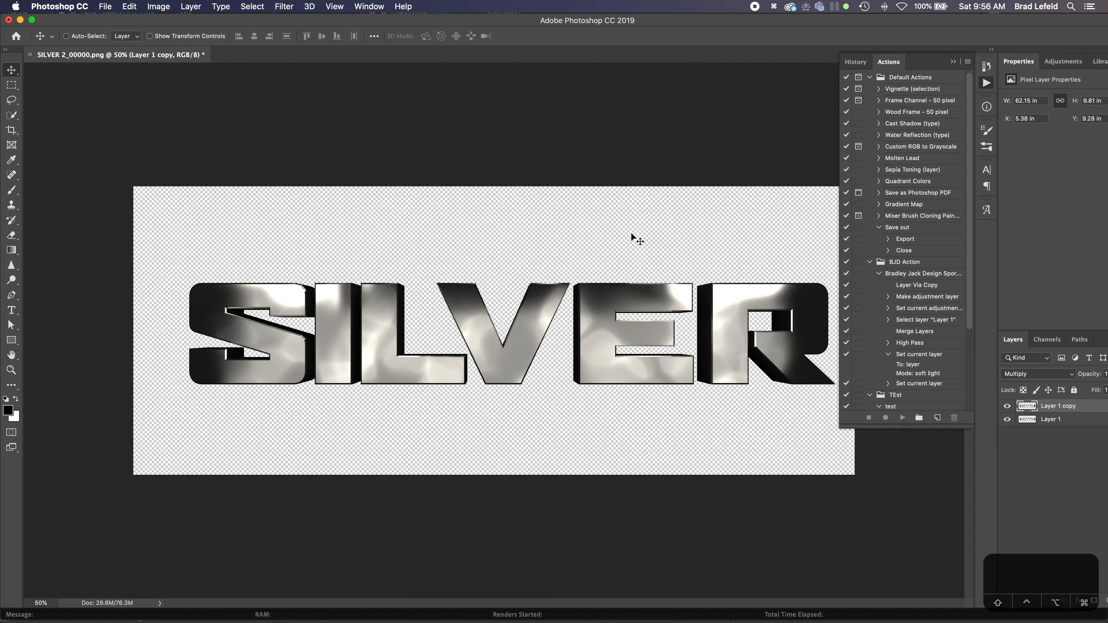
{"action": "key", "text": "2"}
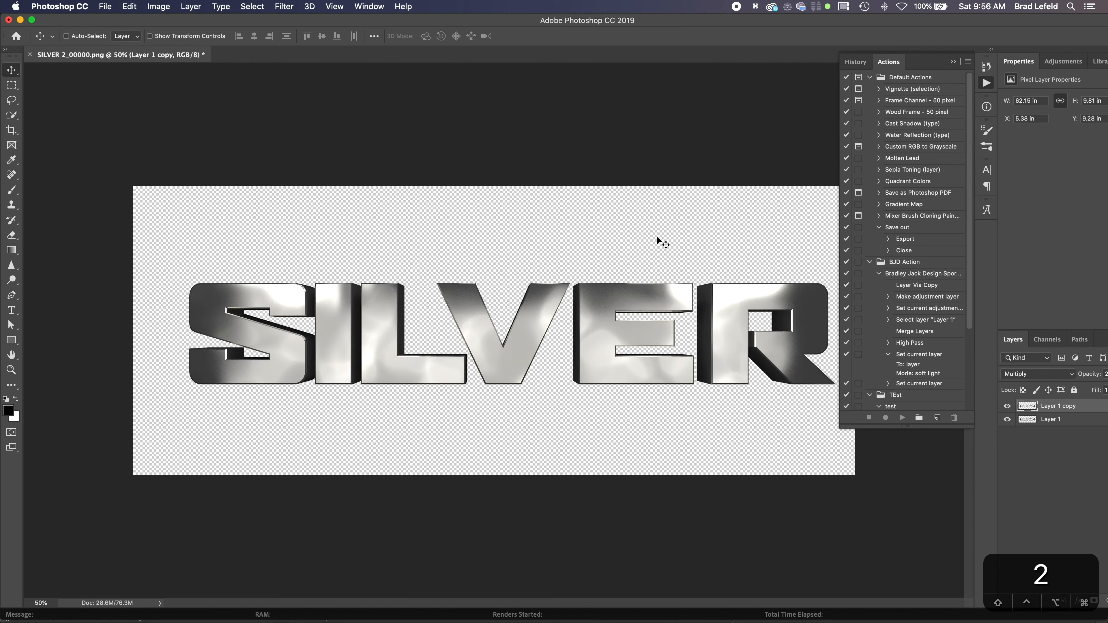
Step: Toggle the visibility of Layer 1 copy to compare the text with and without the Multiply layer
{"action": "left_click", "coordinate": [1007, 406]}
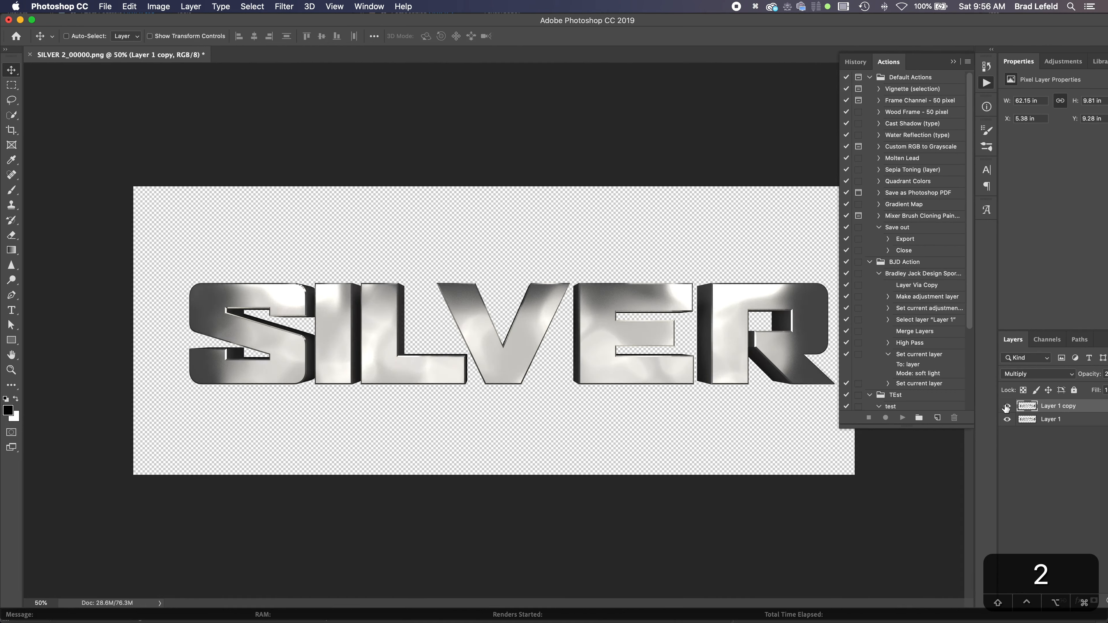
{"action": "left_click", "coordinate": [1008, 406]}
{"action": "left_click", "coordinate": [1007, 407]}
{"action": "left_click", "coordinate": [1008, 407]}
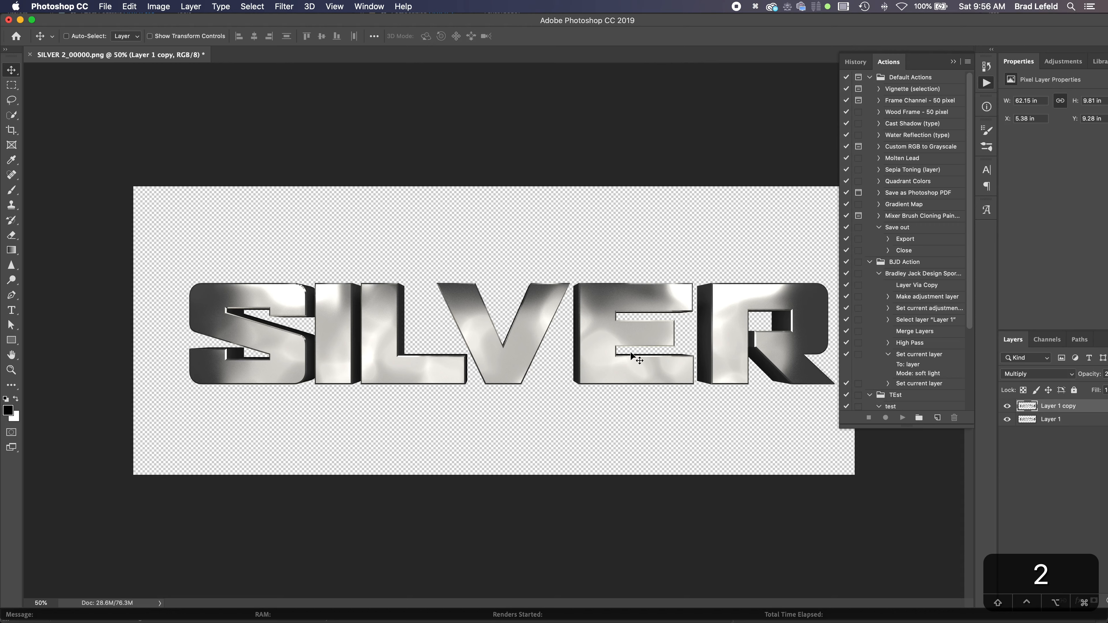
Step: Switch to Cinema 4D, turn off Light.2, Light.1 and Light, and render the active view
{"action": "key", "text": "super+Tab"}
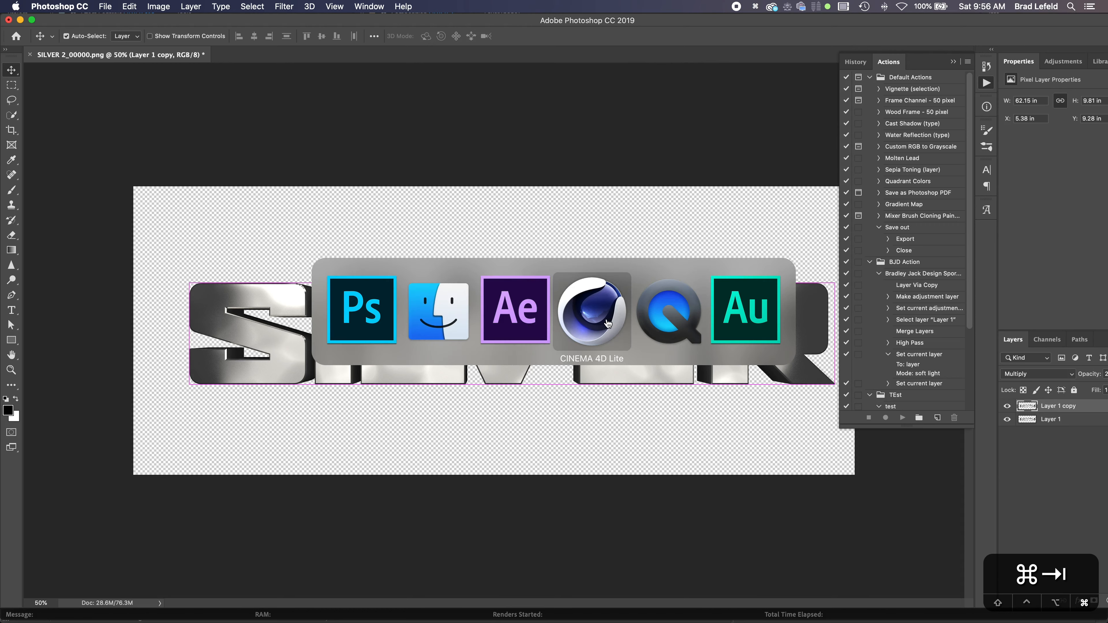
{"action": "left_click", "coordinate": [610, 323]}
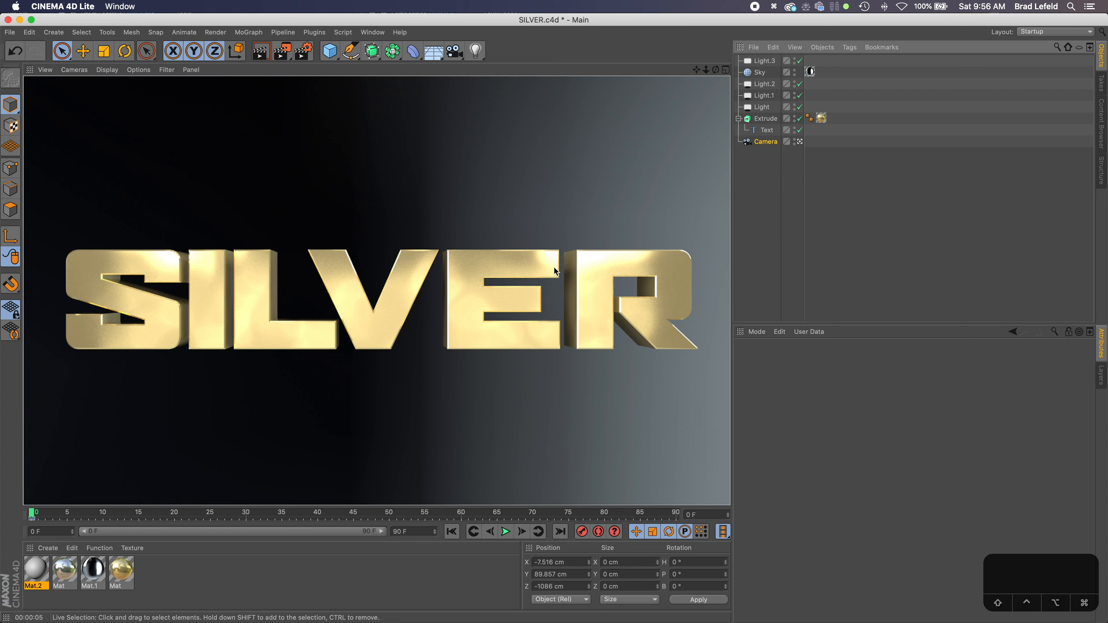
{"action": "left_click", "coordinate": [801, 85]}
{"action": "left_click", "coordinate": [800, 95]}
{"action": "left_click", "coordinate": [800, 108]}
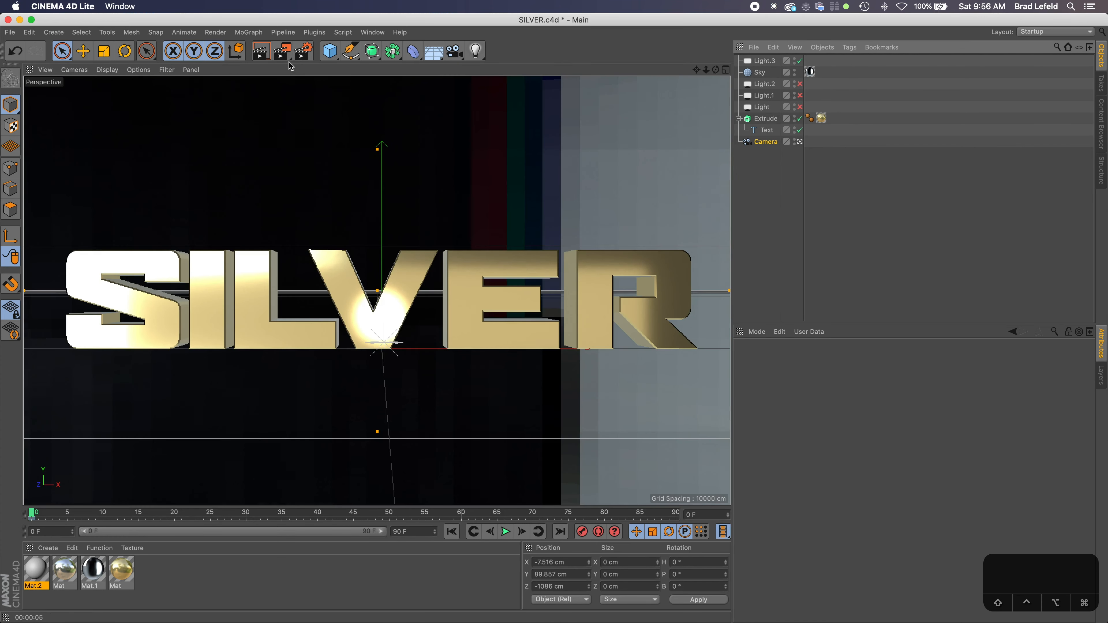
{"action": "left_click", "coordinate": [261, 51]}
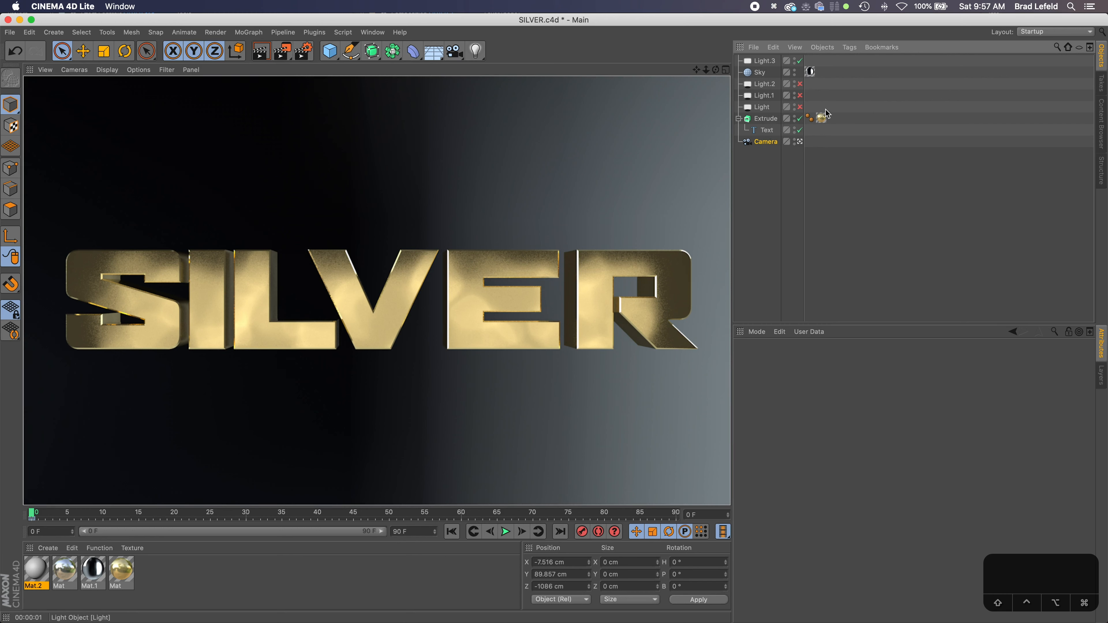
Step: Set the Offset U of the Sky's texture tag to 0% and render the active view
{"action": "left_click", "coordinate": [810, 71]}
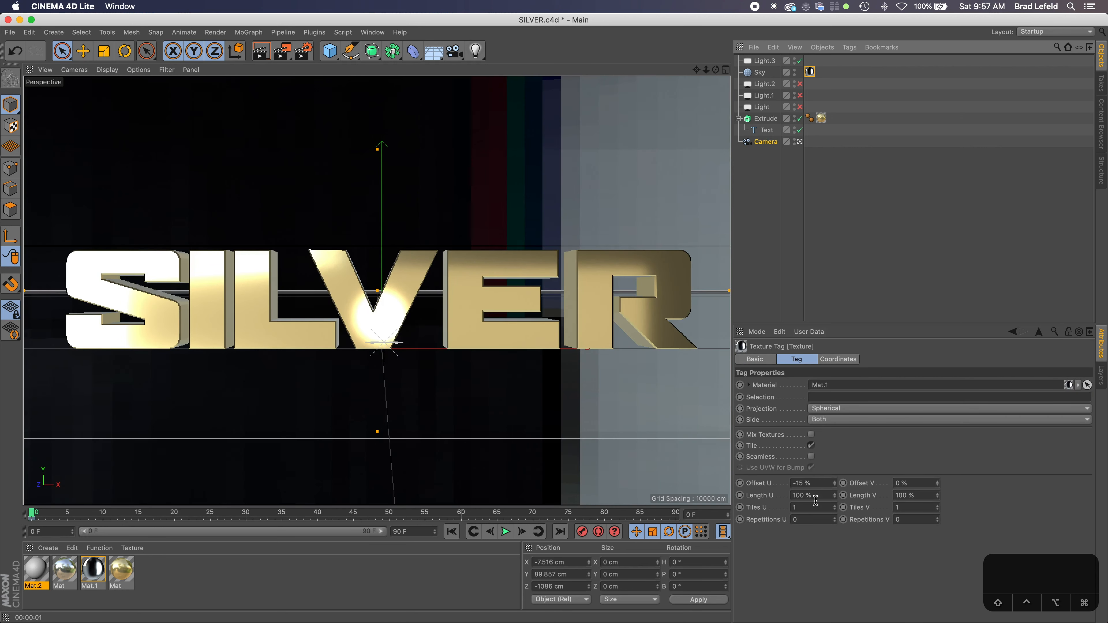
{"action": "double_click", "coordinate": [815, 484]}
{"action": "type", "text": "0"}
{"action": "key", "text": "Return"}
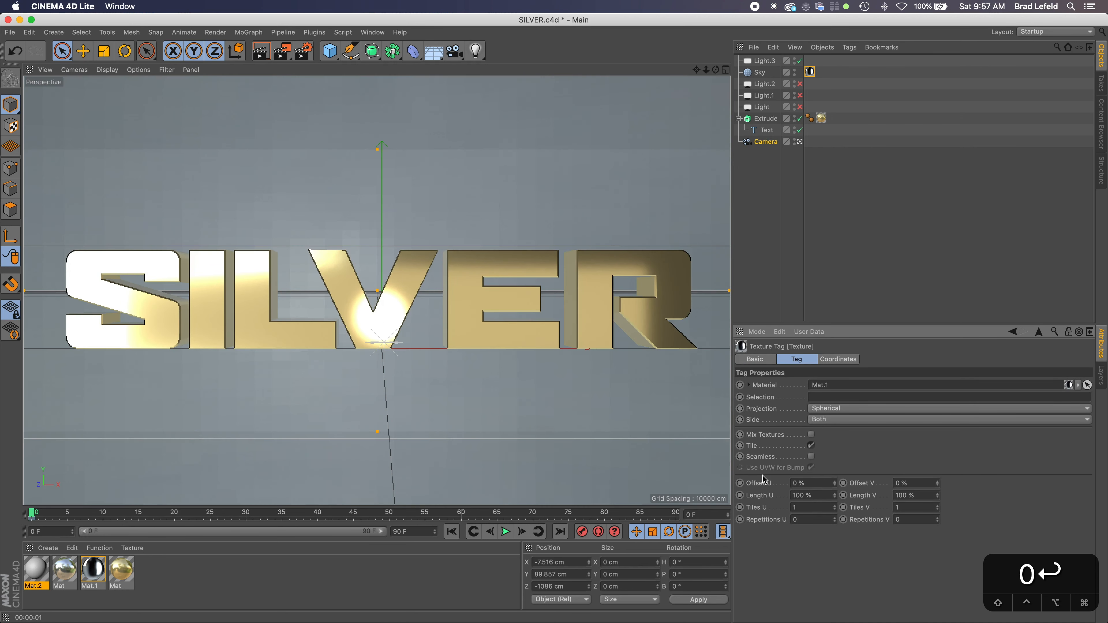
{"action": "left_click", "coordinate": [261, 52]}
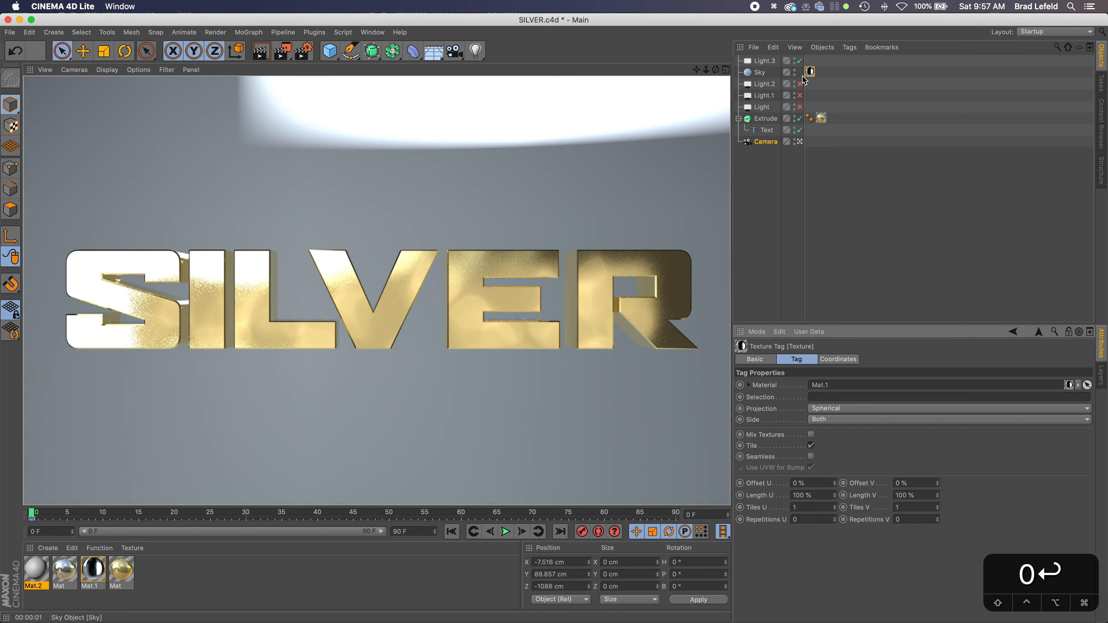
Step: Turn Light.2, Light.1 and Light back on and examine the general and detail settings of Light.3
{"action": "left_click_drag", "start_coordinate": [800, 83], "coordinate": [807, 105]}
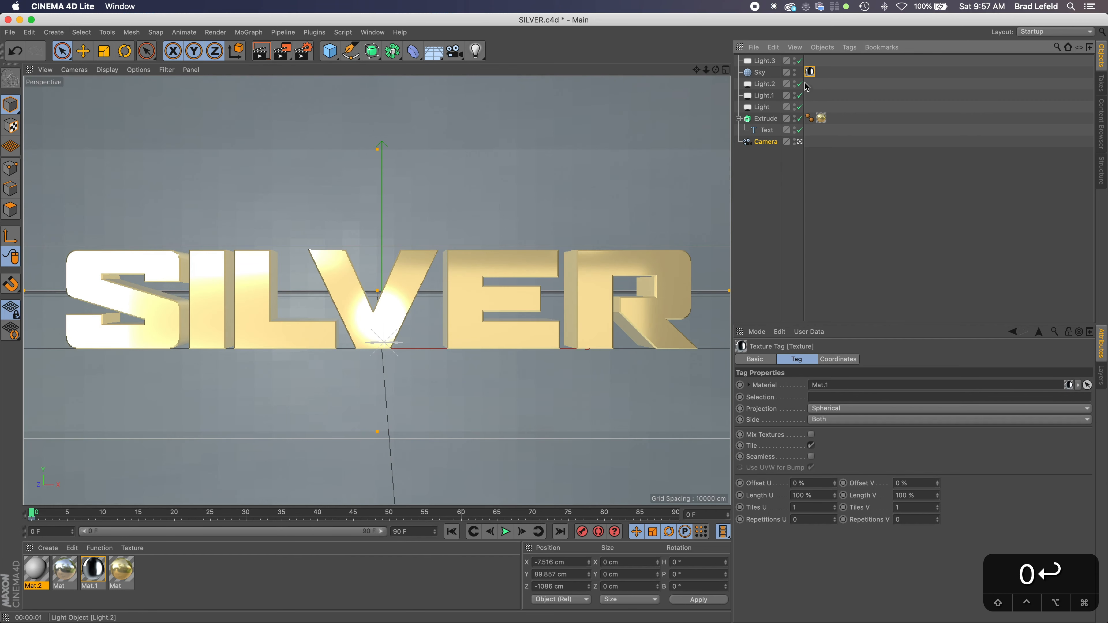
{"action": "left_click", "coordinate": [771, 63]}
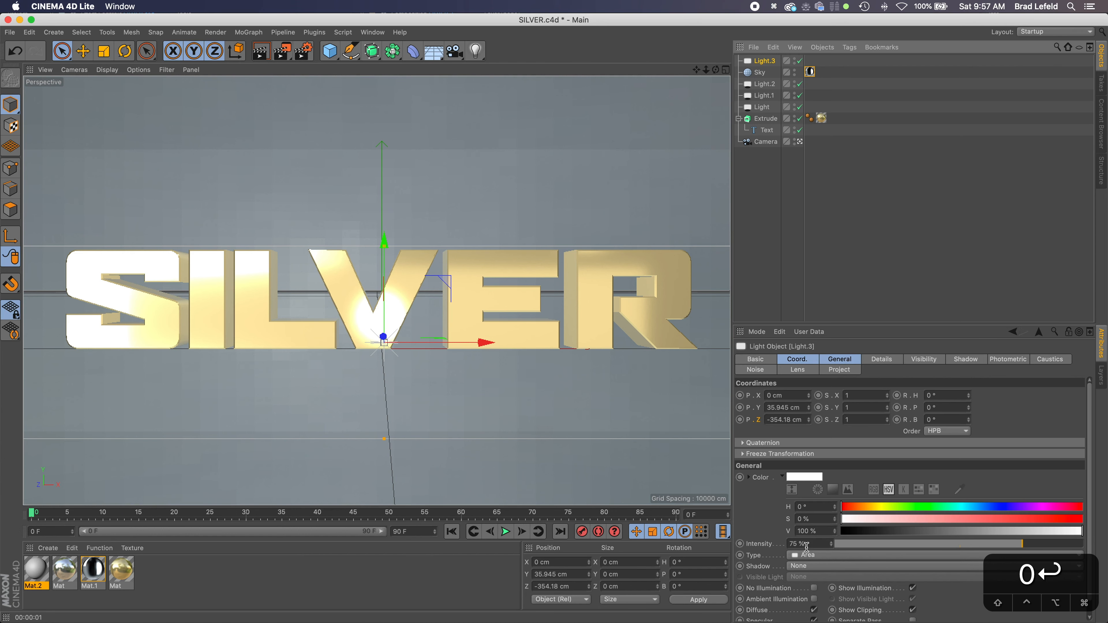
{"action": "scroll", "coordinate": [807, 548], "scroll_direction": "down", "scroll_amount": 1}
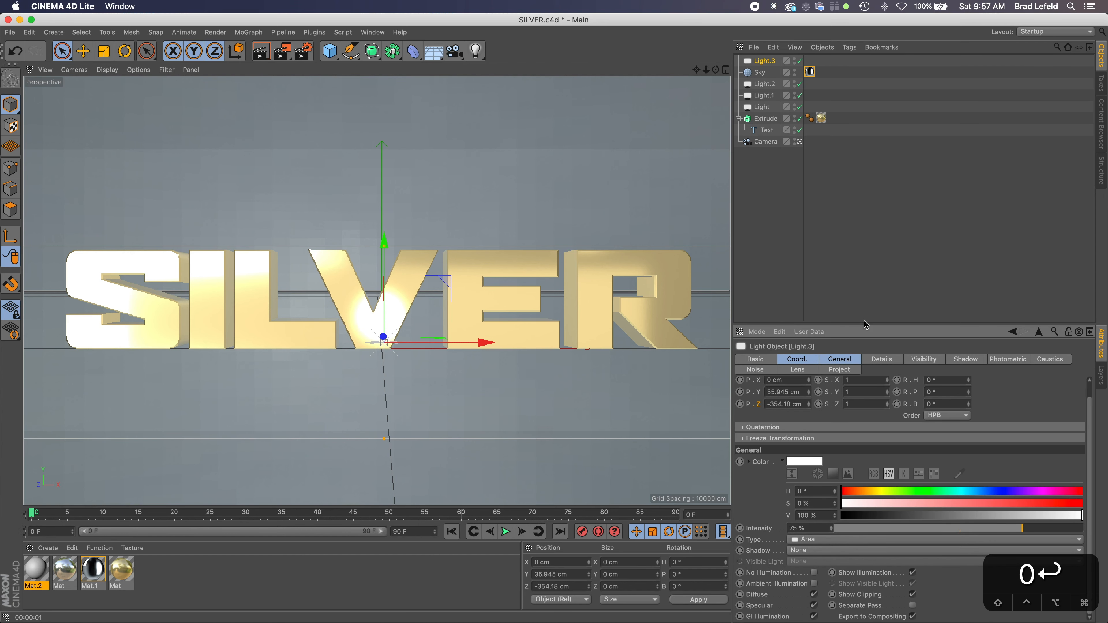
{"action": "left_click_drag", "start_coordinate": [865, 323], "coordinate": [857, 198]}
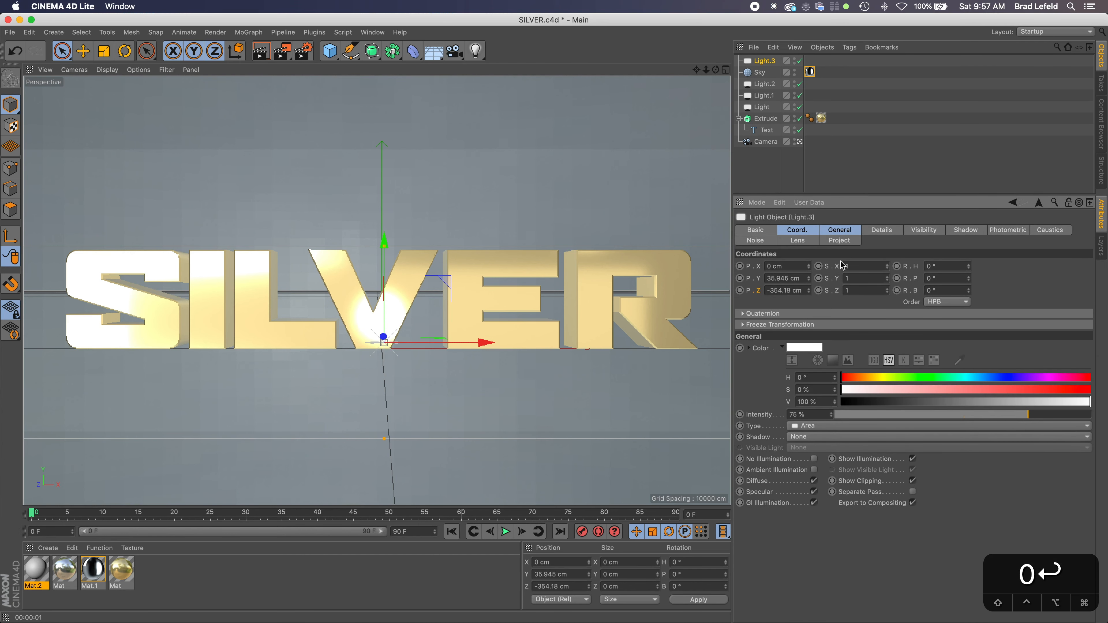
{"action": "left_click", "coordinate": [873, 232]}
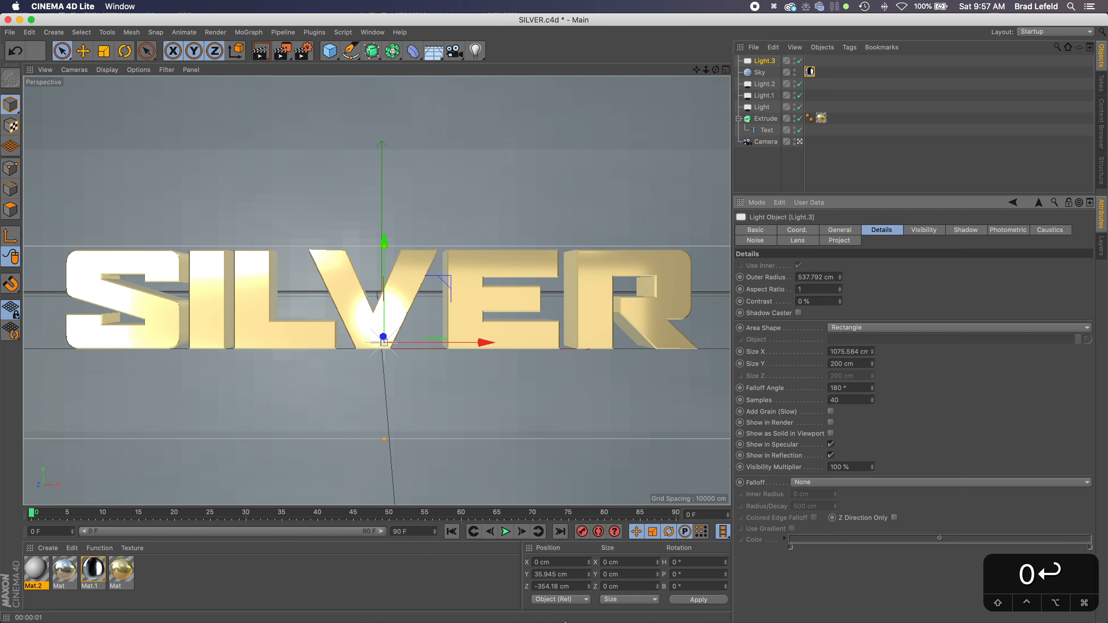
Step: Switch to Photoshop with the SILVER 2_00000.png document
{"action": "mouse_move", "coordinate": [565, 621]}
{"action": "left_click", "coordinate": [613, 599]}
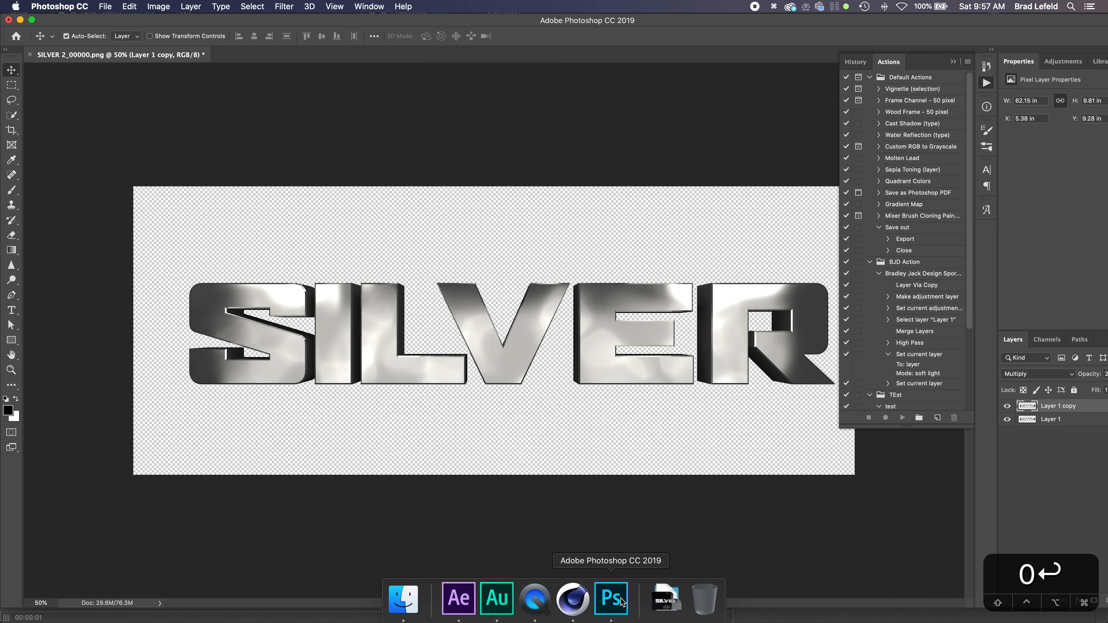